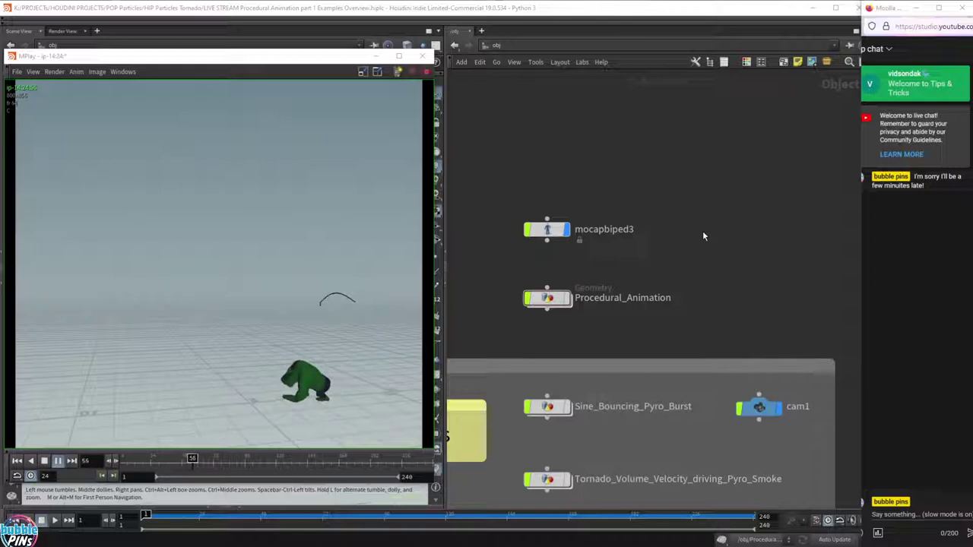
Turn off the display of the mocapbiped3 object and turn on the display of Procedural_Animation.
click(708, 275)
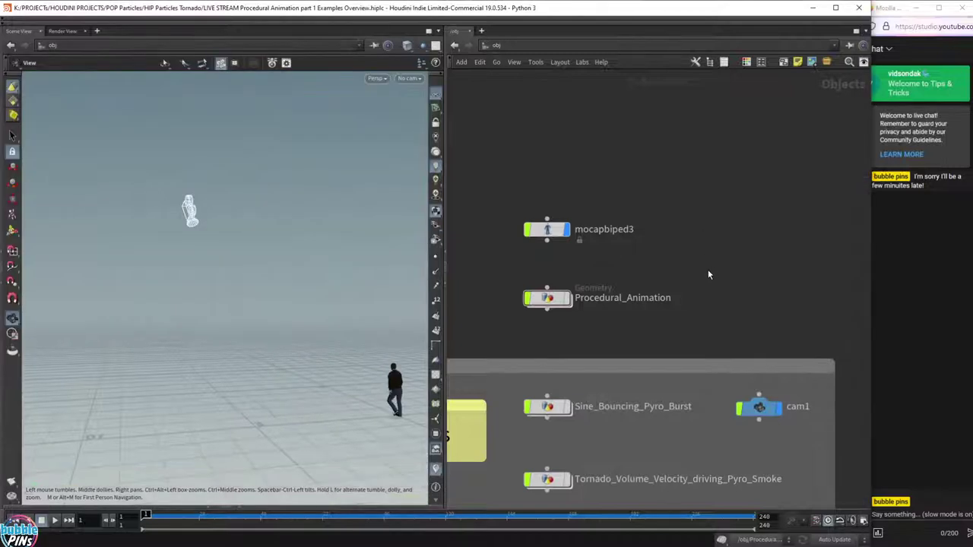
mouse_move(521, 272)
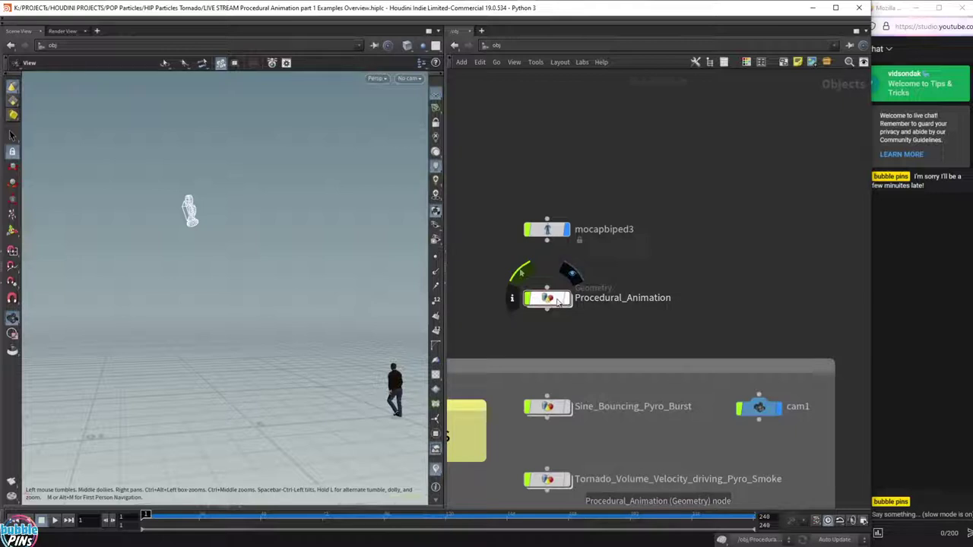
click(567, 229)
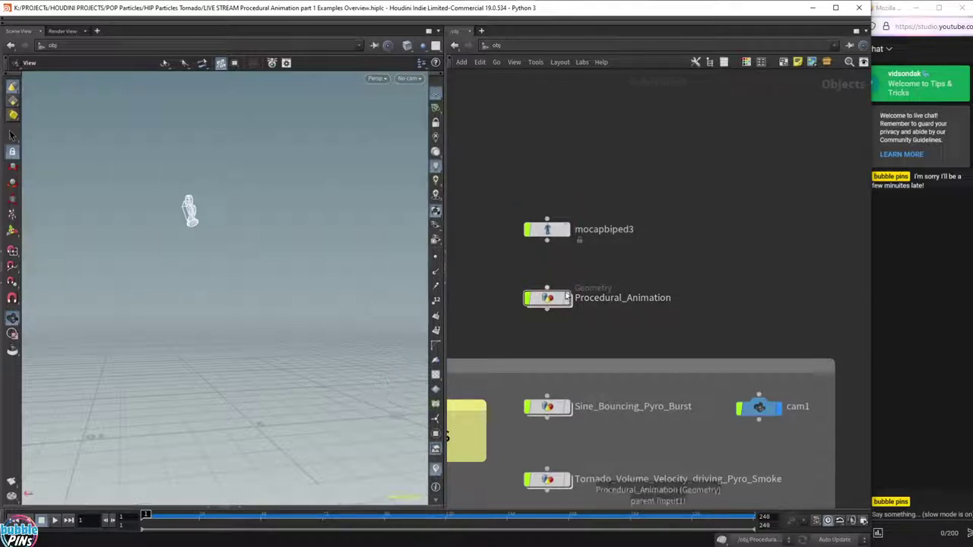
click(566, 300)
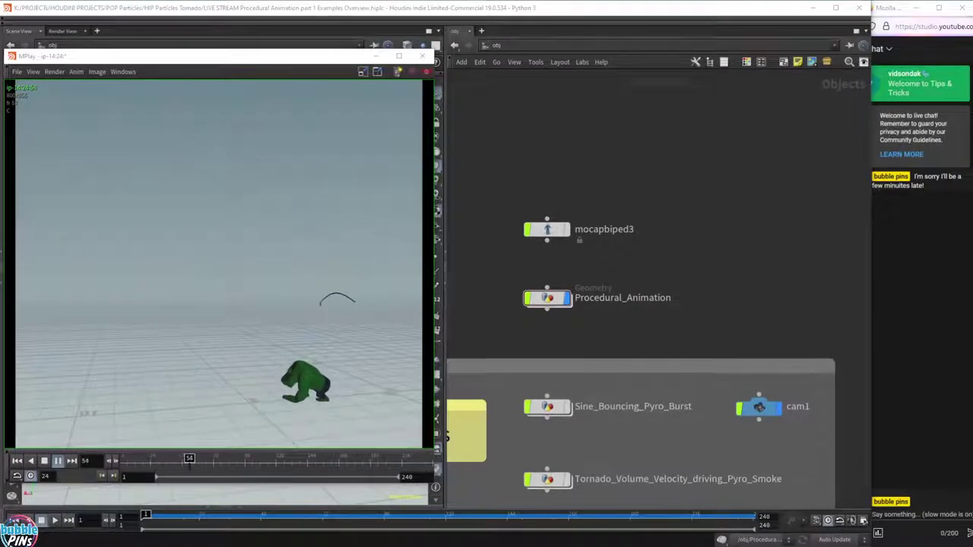
Switch to the bubblepins.com membership page, open the Vellum Modeling Examples Part 2 post and look through its examples.
drag(971, 124, 511, 132)
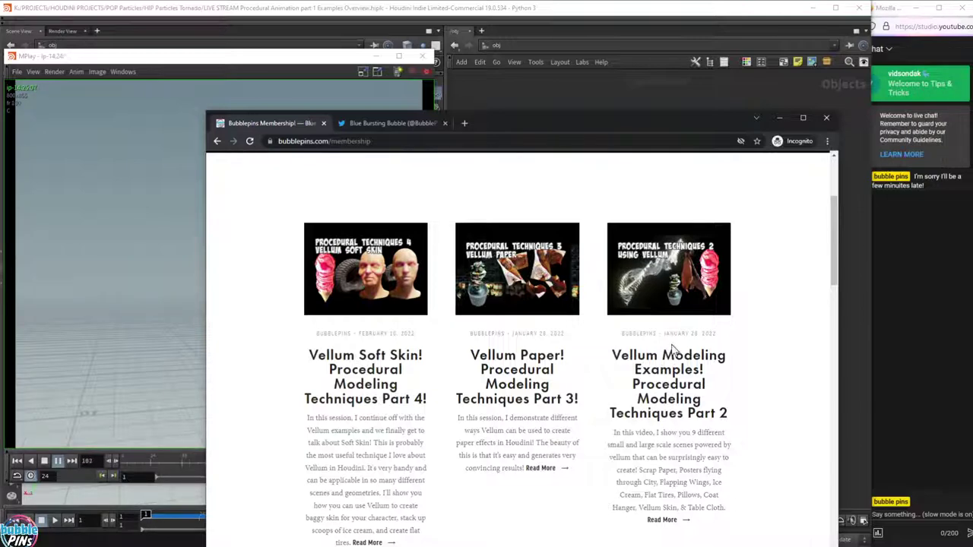
drag(614, 117, 622, 63)
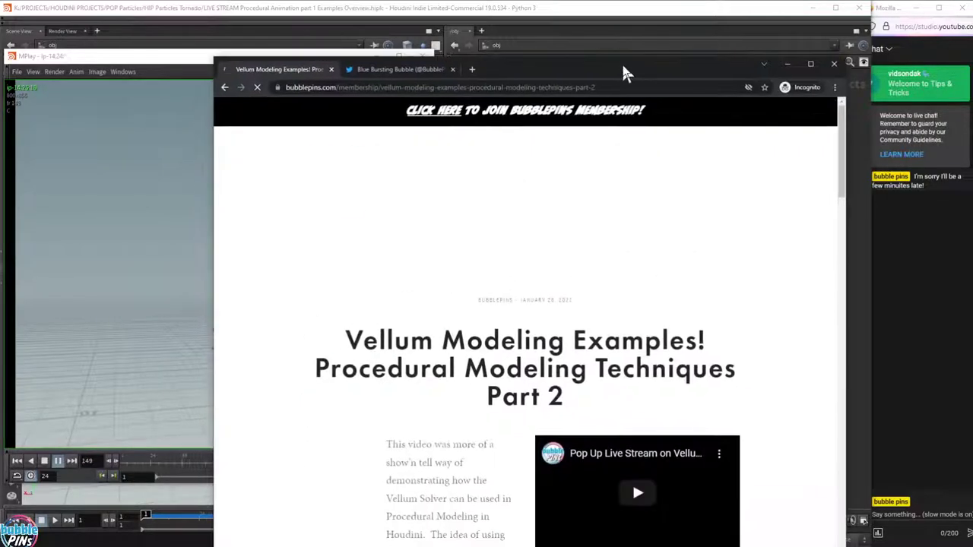
scroll(730, 272, down, 8)
scroll(731, 281, down, 15)
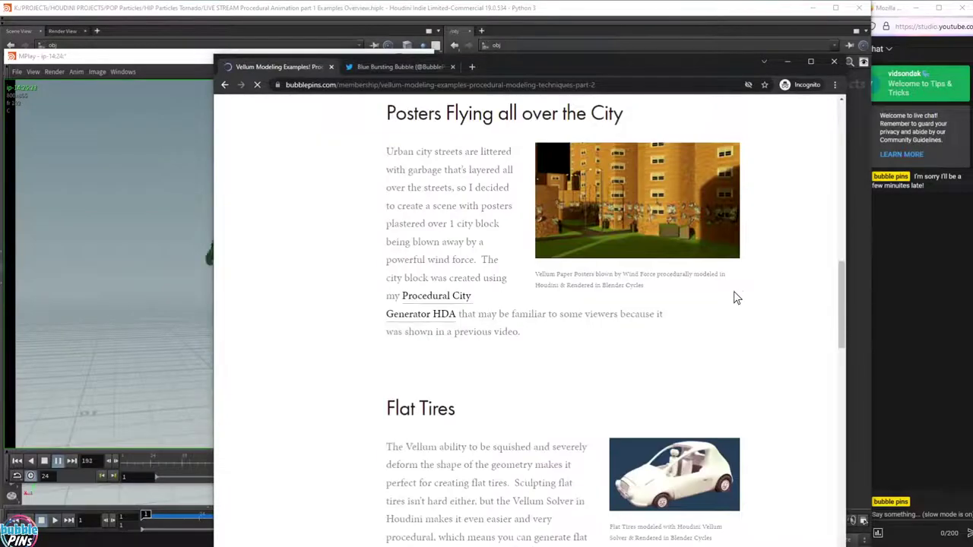
scroll(737, 295, down, 5)
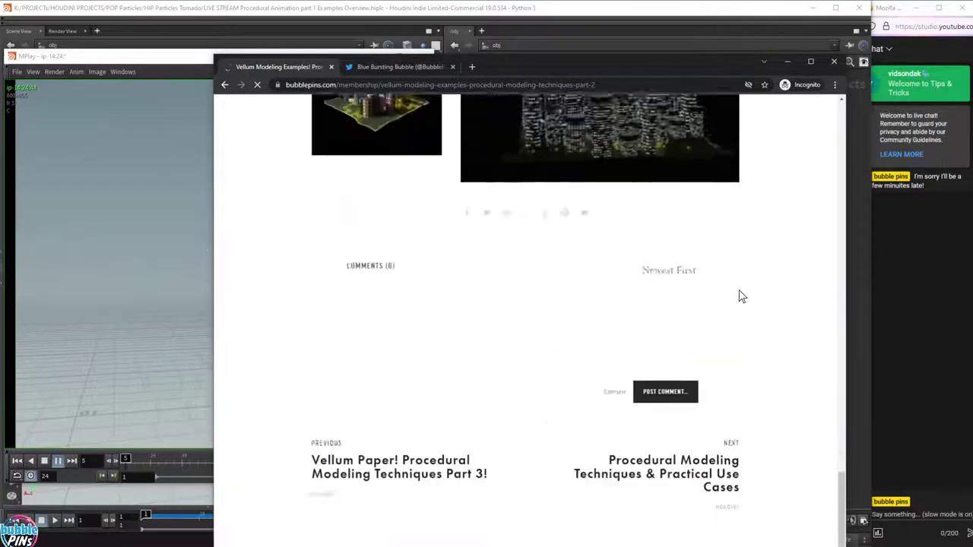
scroll(741, 298, up, 10)
scroll(744, 302, up, 12)
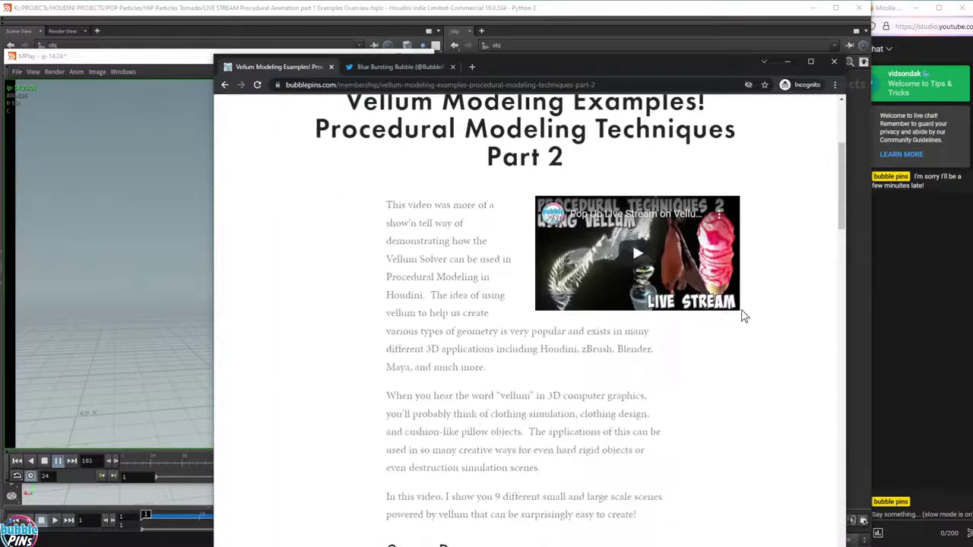
scroll(740, 311, up, 3)
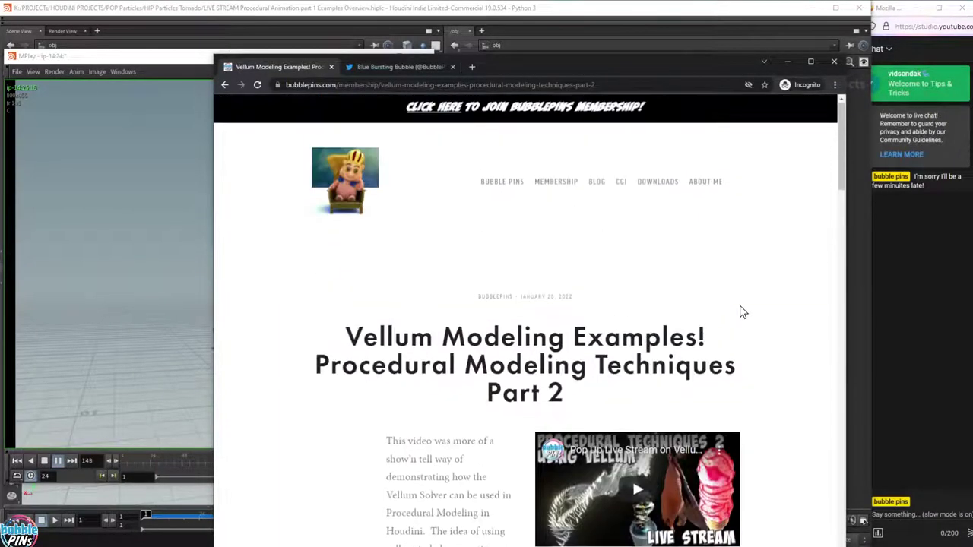
scroll(737, 315, down, 3)
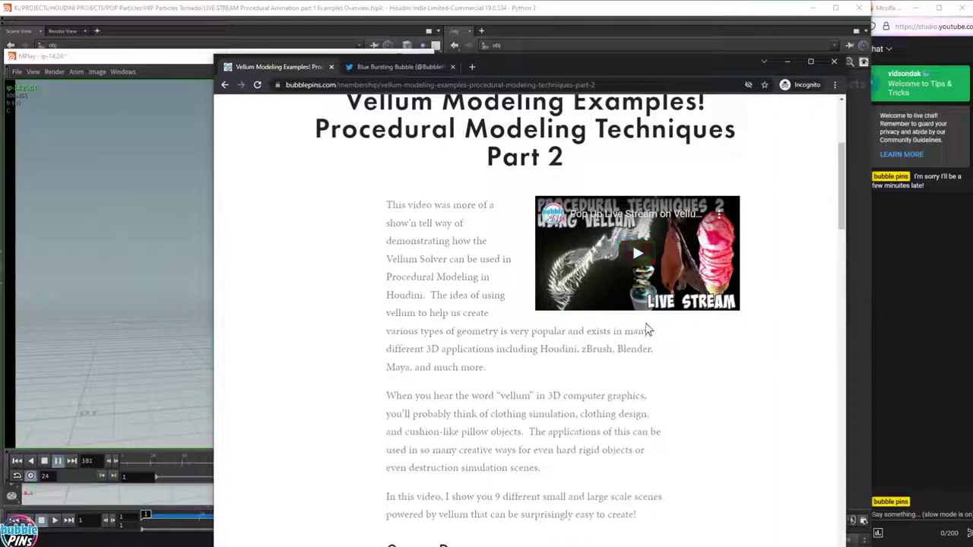
scroll(701, 341, down, 8)
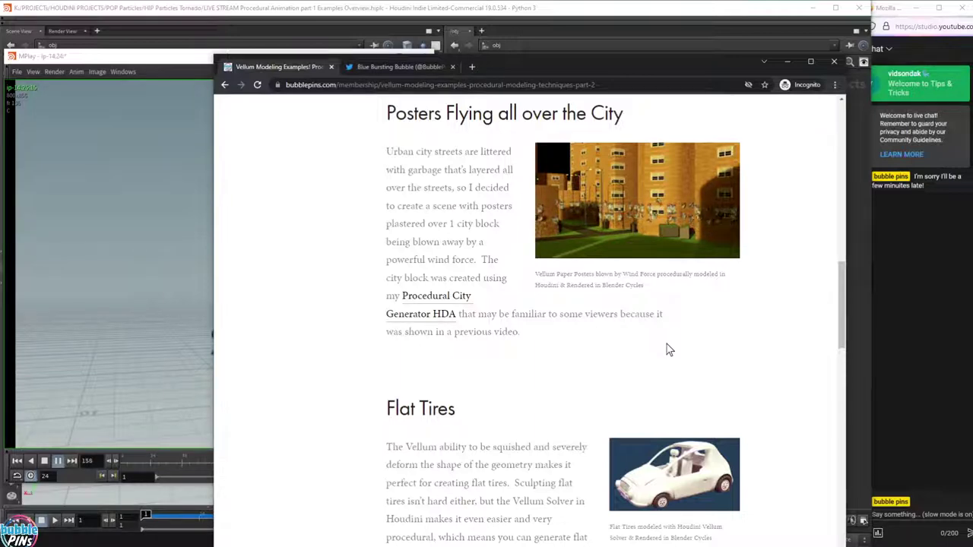
scroll(619, 337, up, 15)
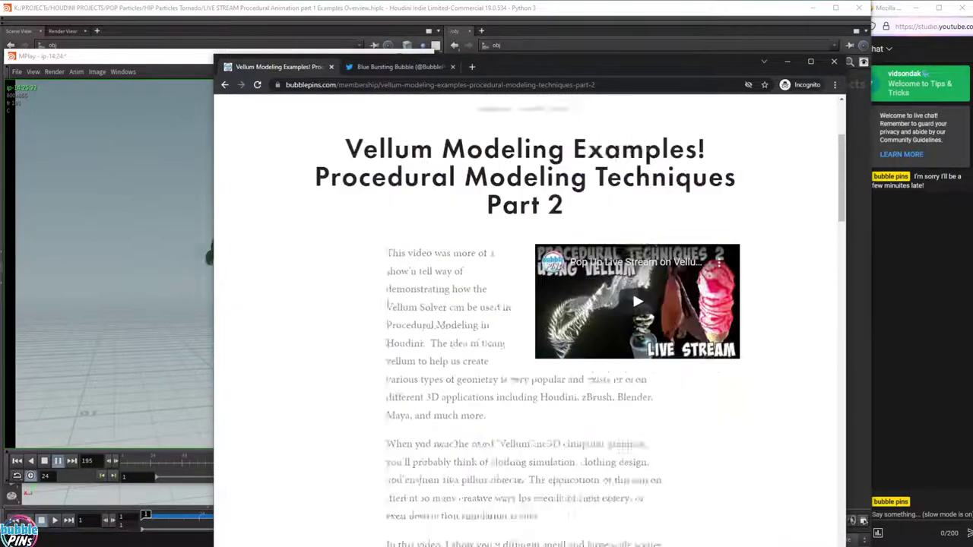
Highlight the post's title and its "Part 2" wording, clearing each selection.
drag(572, 394, 342, 334)
click(608, 402)
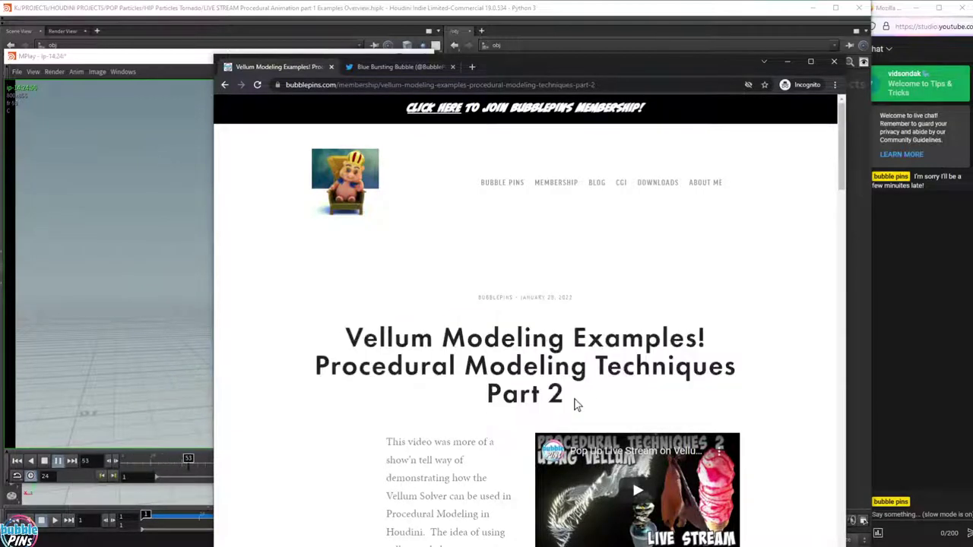
drag(566, 395, 486, 395)
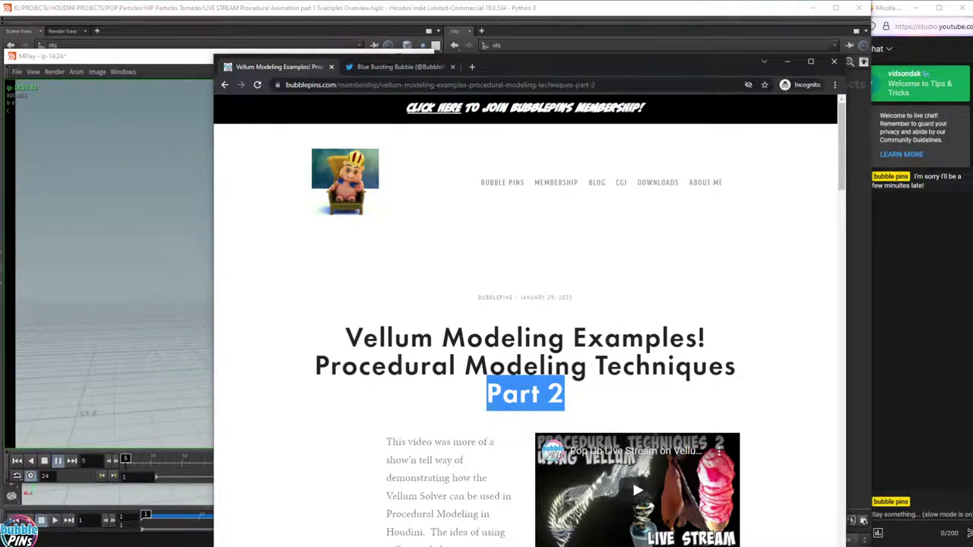
click(602, 389)
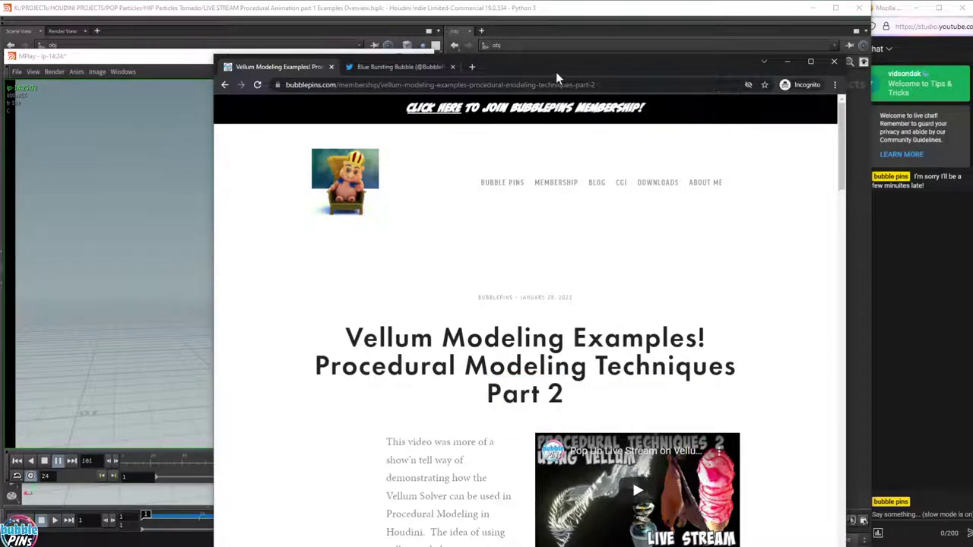
Return to the membership page's list of posts and move the browser window off the work area.
drag(561, 67, 668, 54)
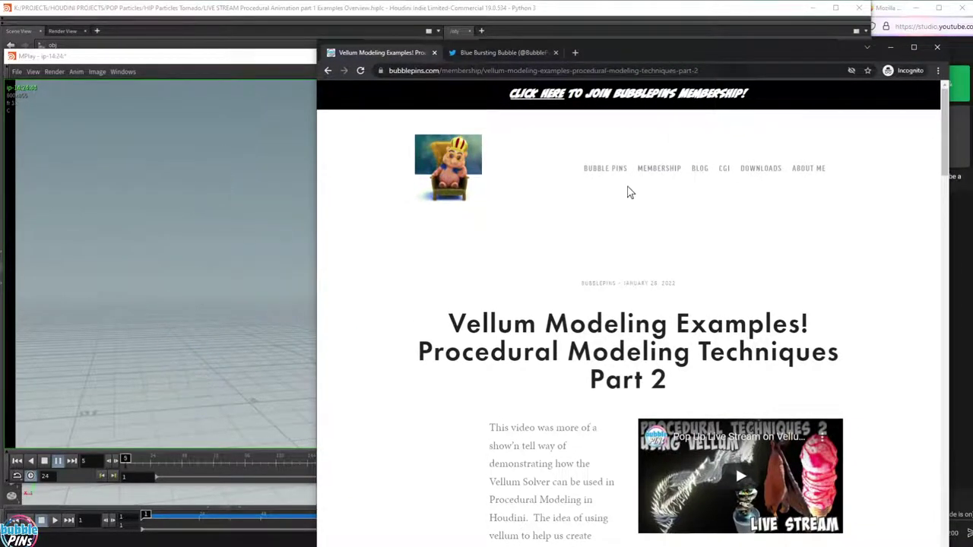
key(alt+Left)
drag(677, 53, 633, 122)
scroll(738, 315, down, 2)
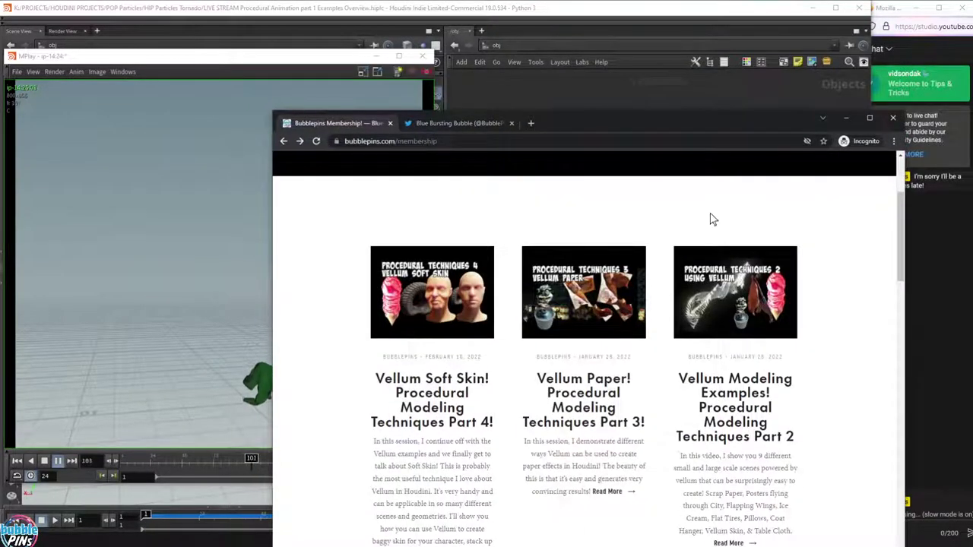
drag(593, 126, 972, 258)
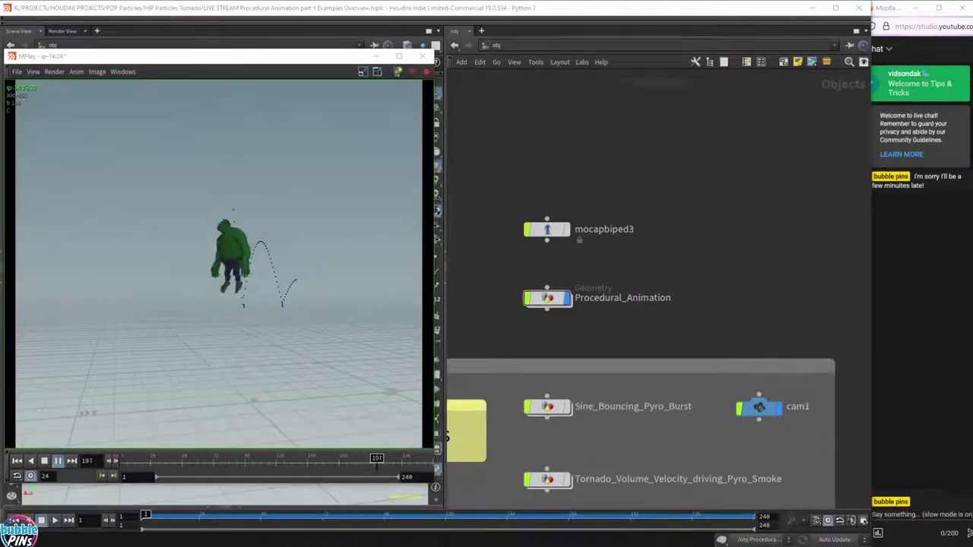
Switch to Houdini, enter the Procedural_Animation network and widen the network editor pane around its labelled example boxes.
double_click(556, 298)
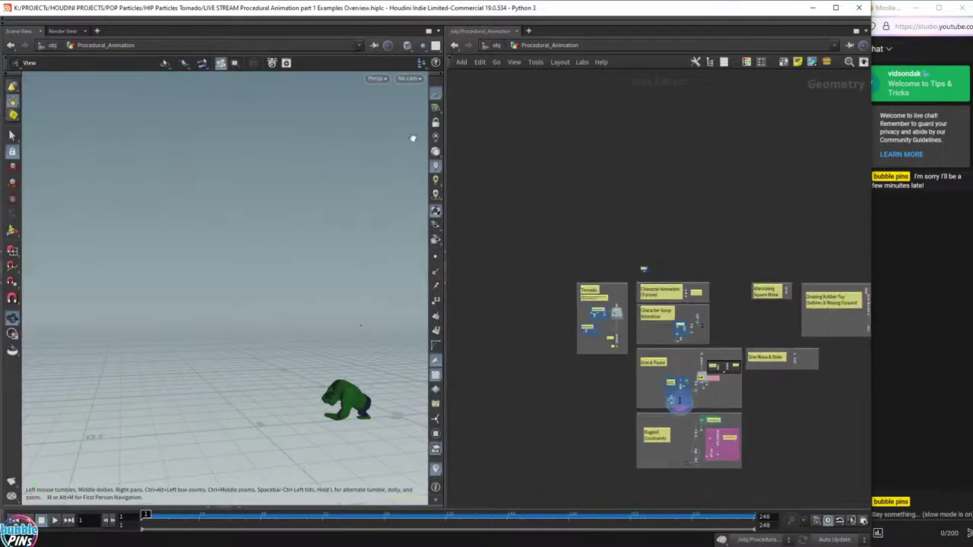
drag(445, 171, 408, 171)
middle_drag(735, 211, 653, 150)
scroll(694, 117, up, 4)
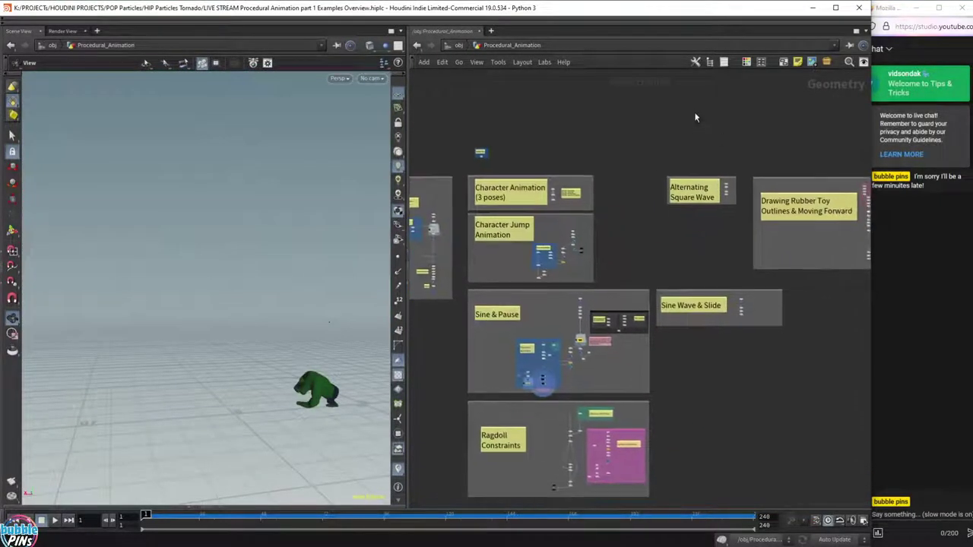
click(936, 257)
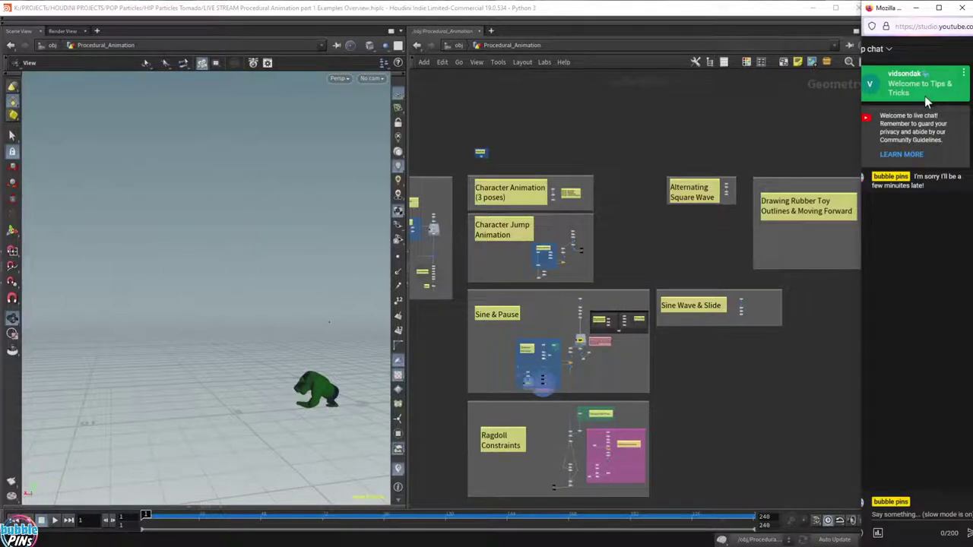
click(782, 373)
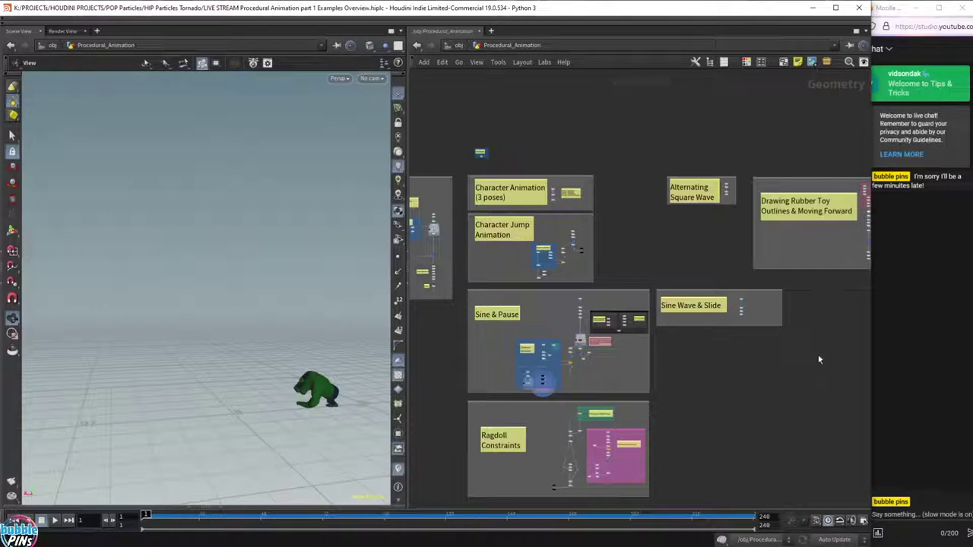
Examine the Tornado network box, including its Particle Instances and Volume Velocity groups.
middle_drag(658, 259, 681, 226)
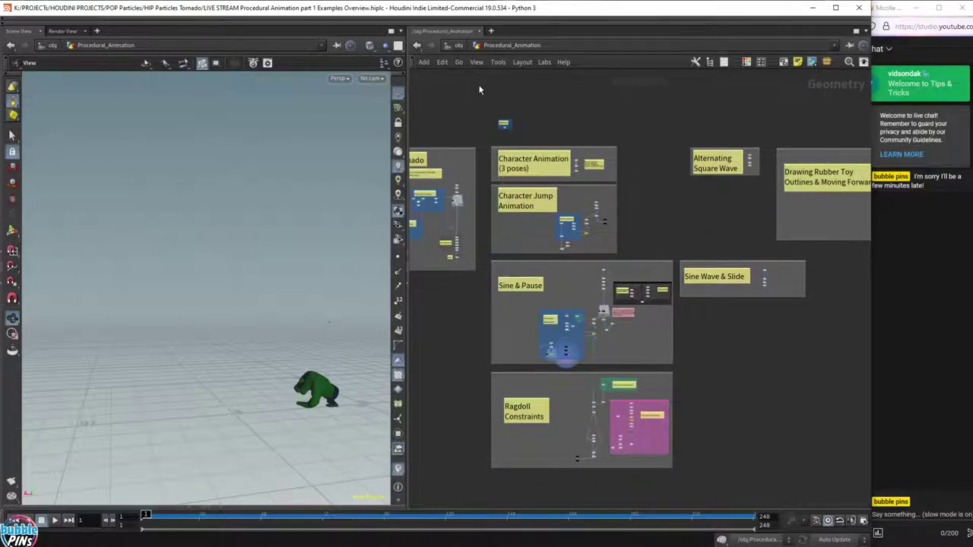
middle_drag(459, 112, 569, 109)
scroll(564, 232, up, 7)
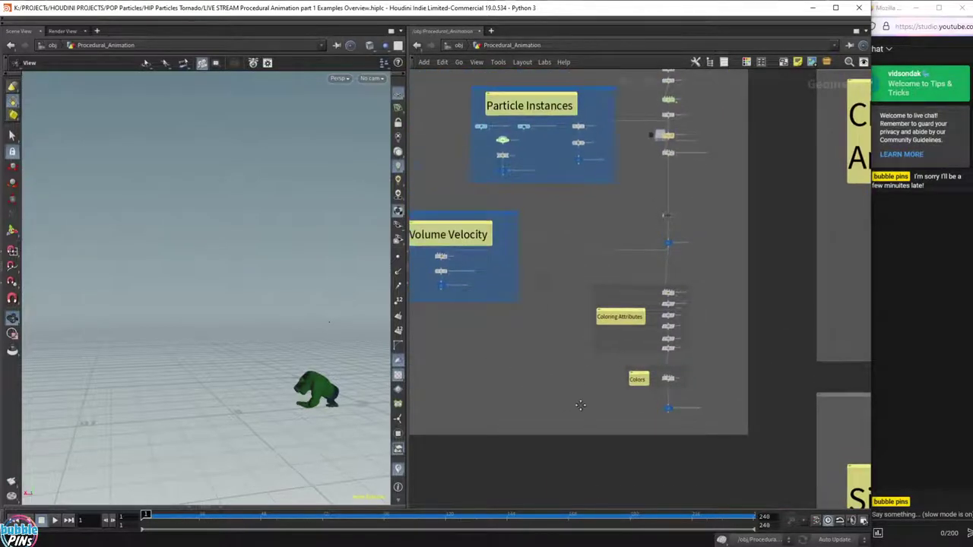
middle_drag(580, 405, 556, 422)
middle_drag(523, 330, 549, 426)
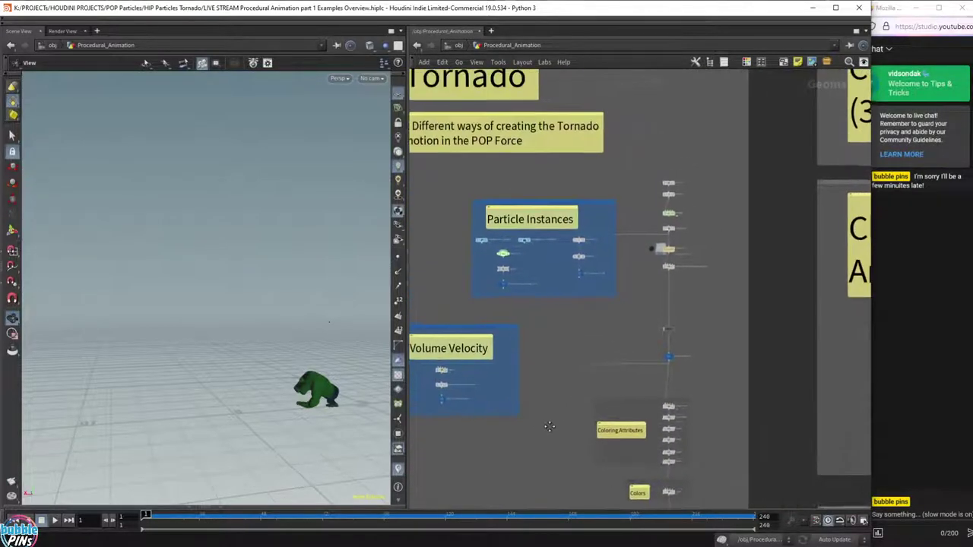
scroll(568, 396, down, 3)
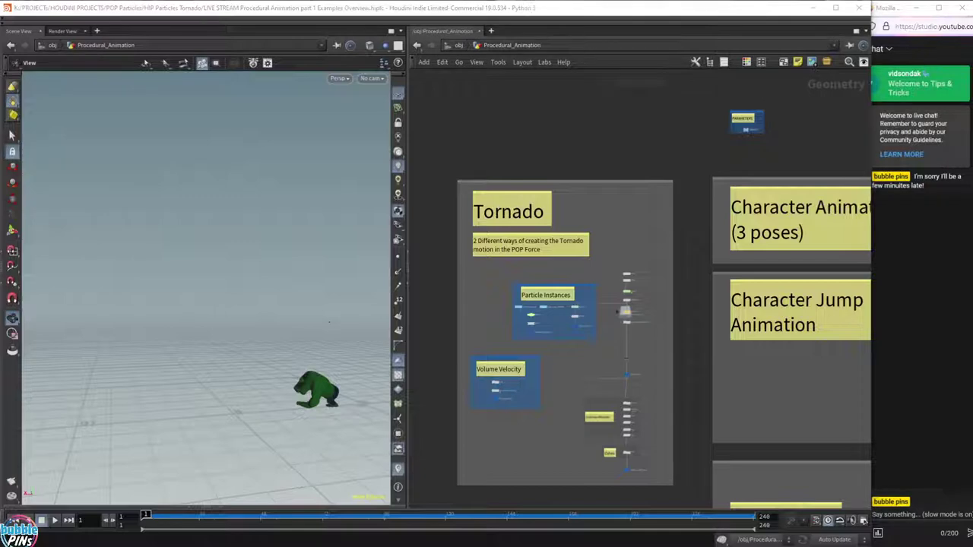
Switch to the bubble_pins Instagram profile, browse its posts and open the video of birds flocking at sunset.
drag(972, 228, 478, 61)
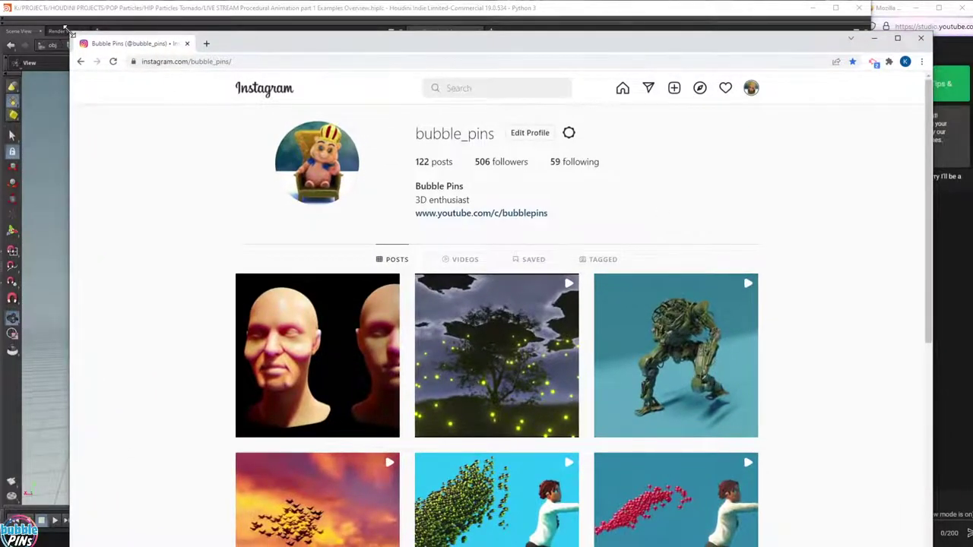
drag(67, 30, 199, 44)
scroll(660, 271, down, 3)
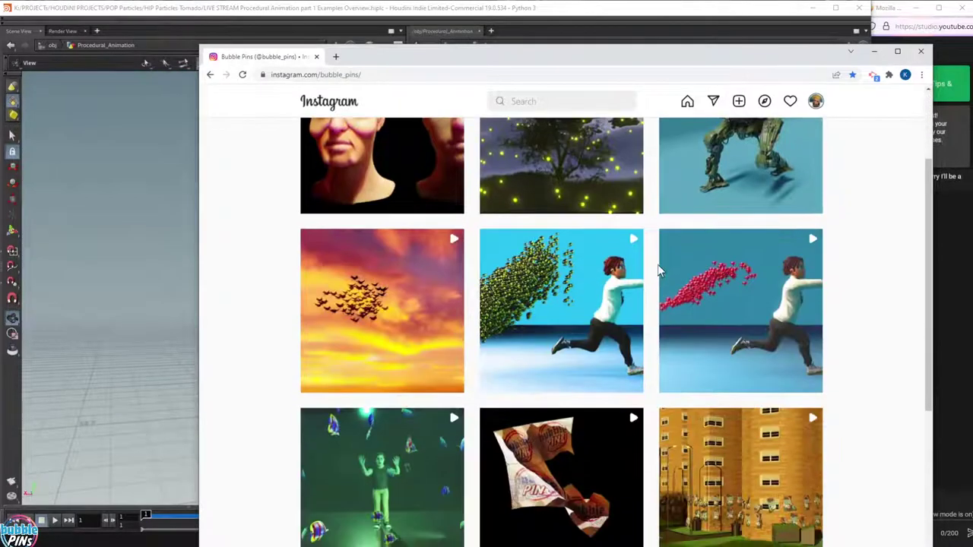
mouse_move(573, 310)
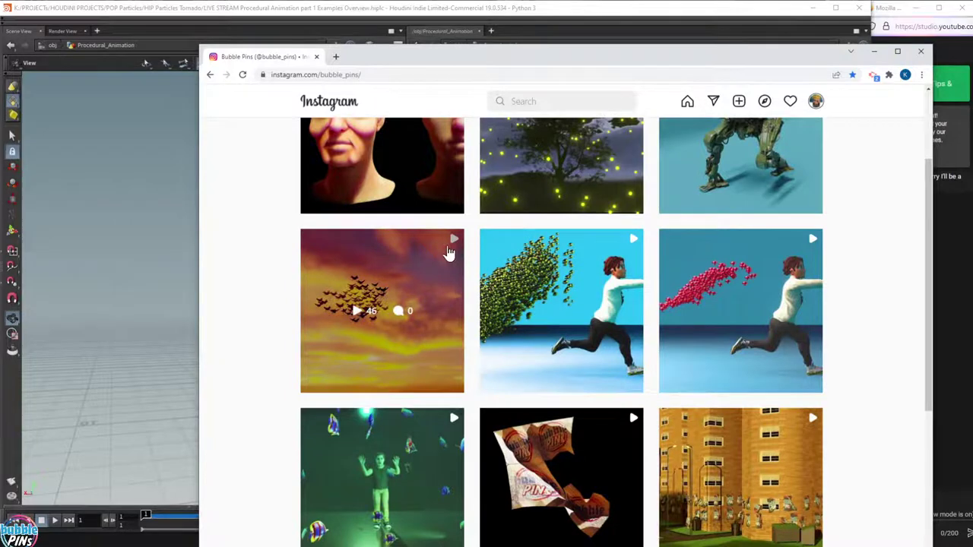
click(351, 315)
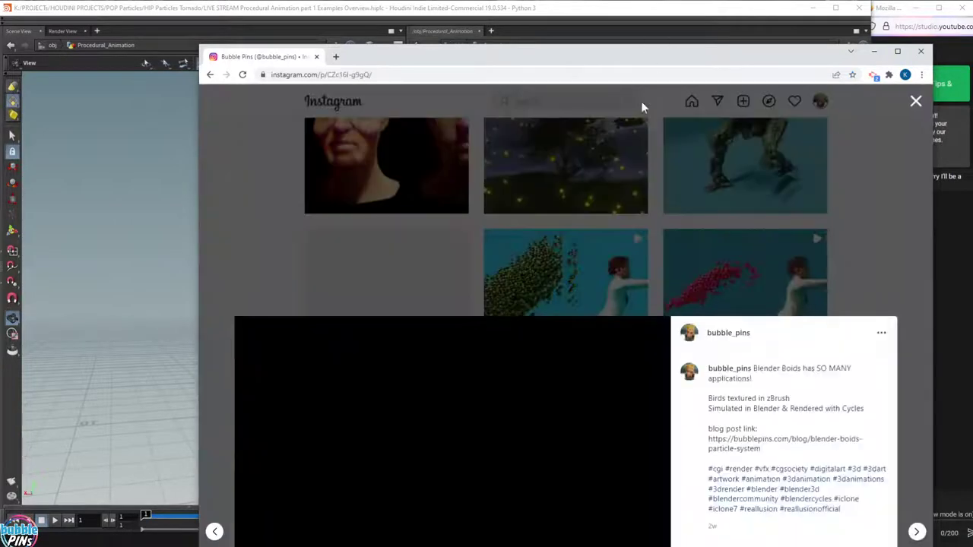
Resize and reposition the browser window so the whole bird video post fits, watch it and close the post.
drag(202, 55, 283, 241)
drag(464, 234, 393, 204)
drag(462, 219, 440, 68)
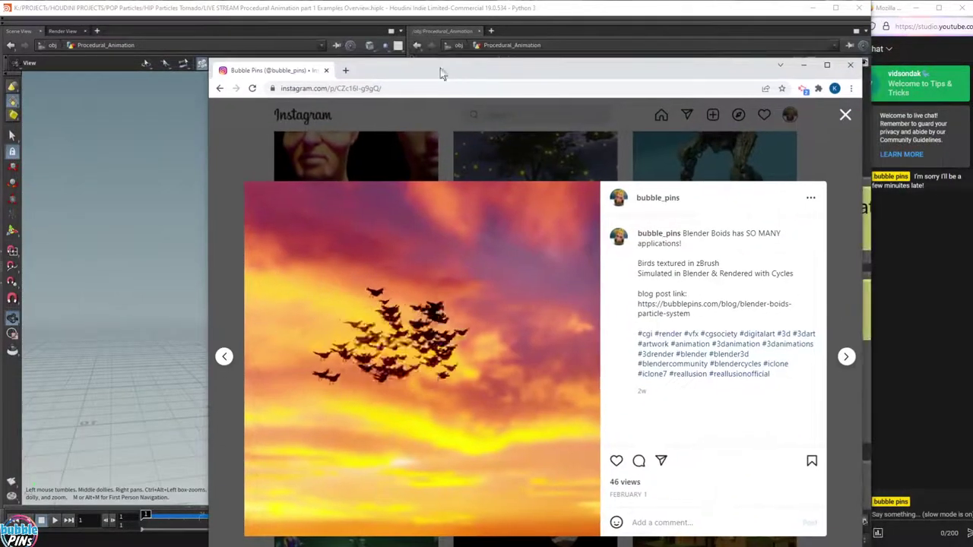
drag(354, 63, 428, 48)
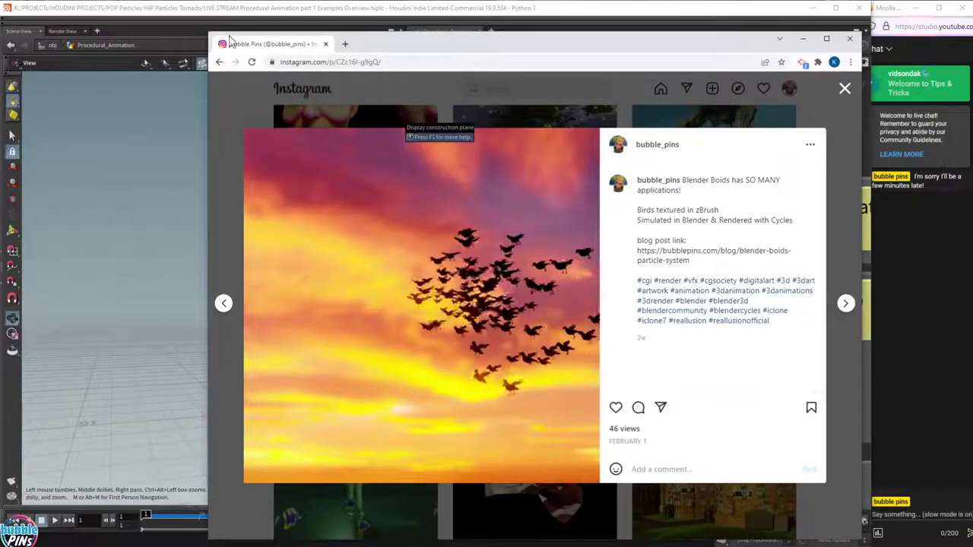
drag(203, 29, 241, 119)
drag(456, 126, 441, 56)
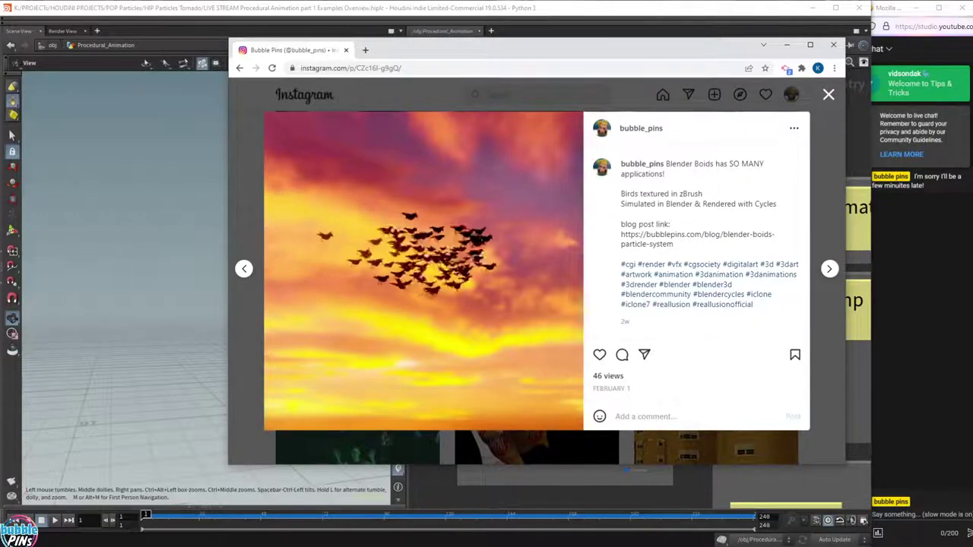
click(827, 95)
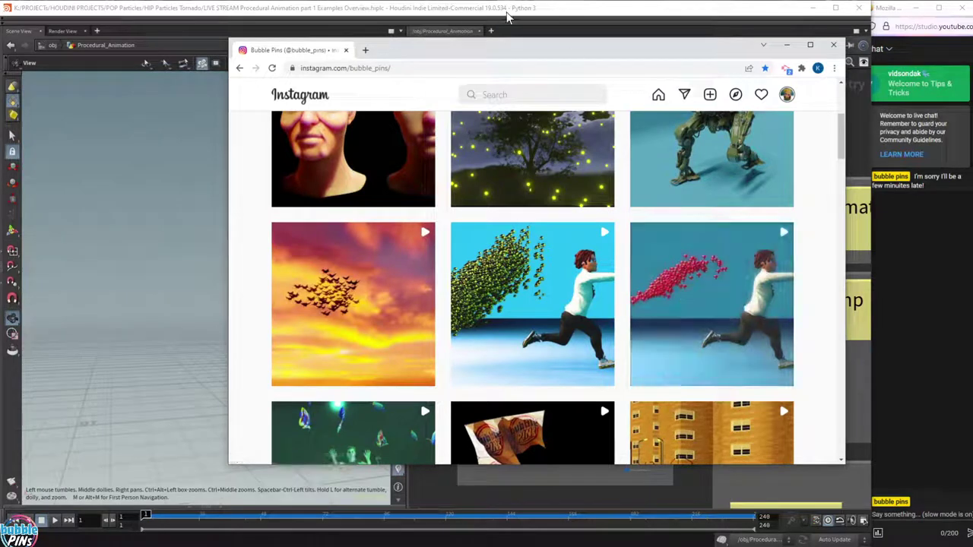
Move the browser off the Houdini window and display the dopimport1 node in the Tornado particle chain.
drag(544, 52, 972, 57)
click(569, 142)
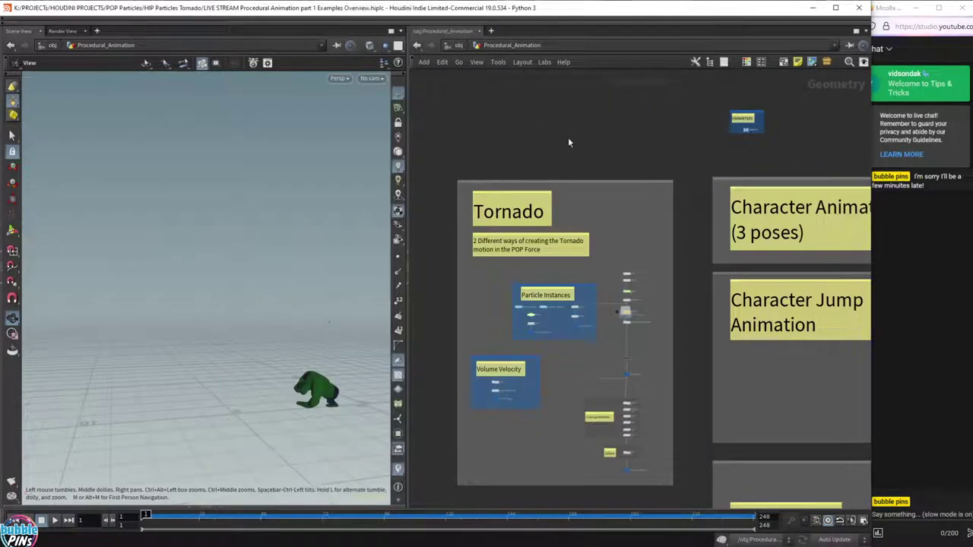
scroll(610, 335, up, 5)
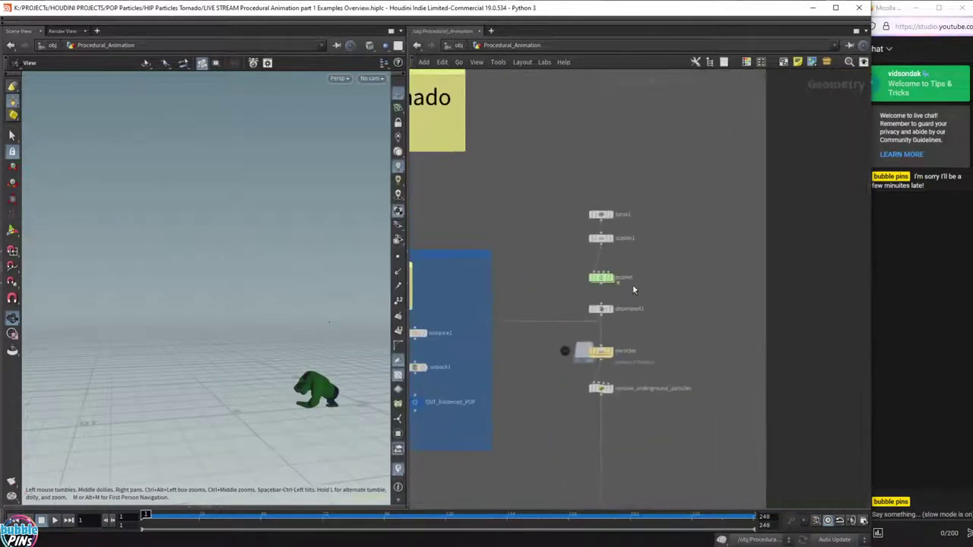
click(590, 286)
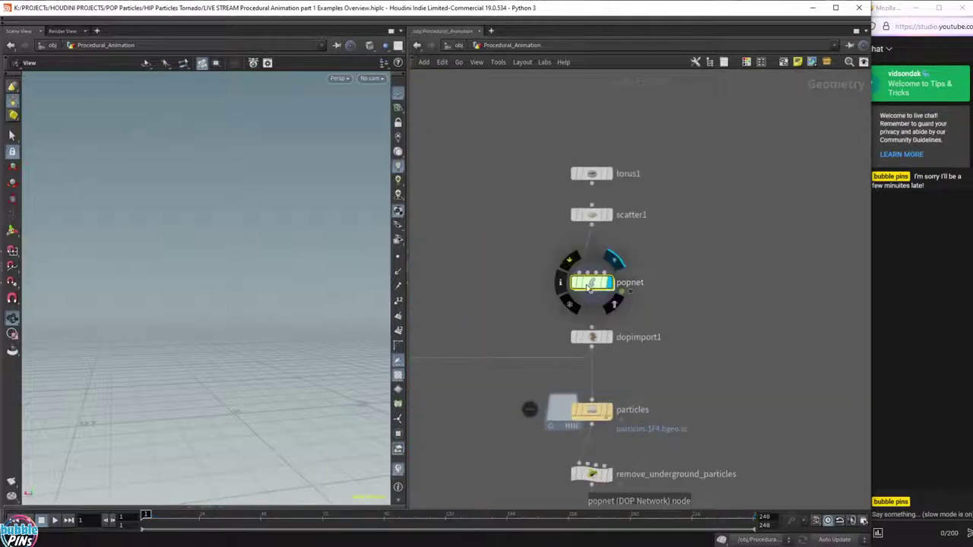
click(608, 338)
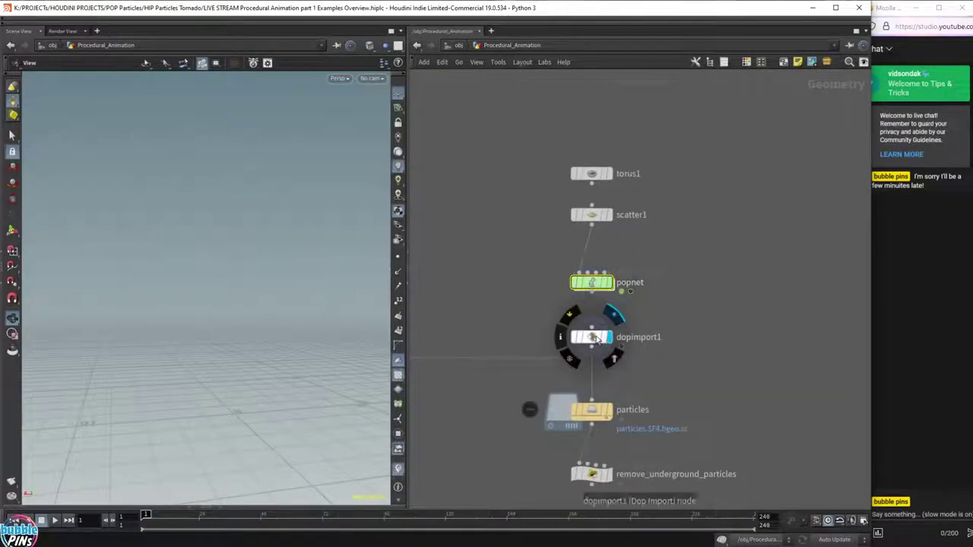
Play the dopimport1 particle simulation, view the funnel from different angles and rewind to the first frame.
drag(377, 263, 206, 289)
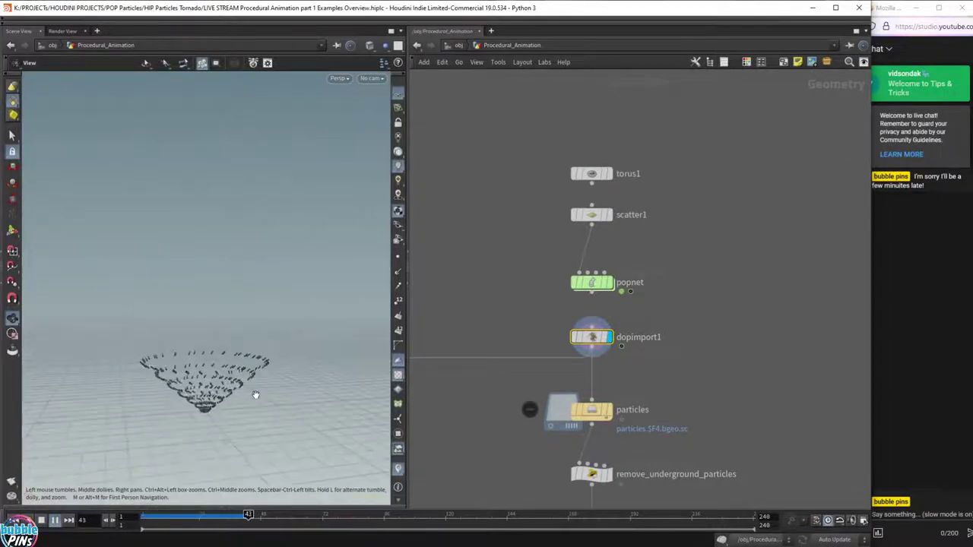
drag(259, 383, 261, 393)
right_drag(261, 393, 266, 356)
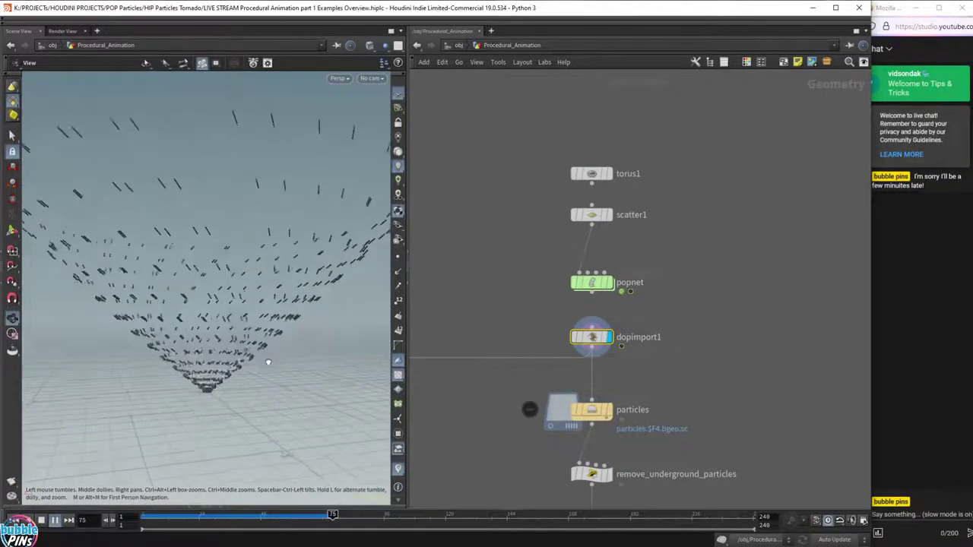
drag(267, 360, 253, 232)
scroll(272, 360, down, 6)
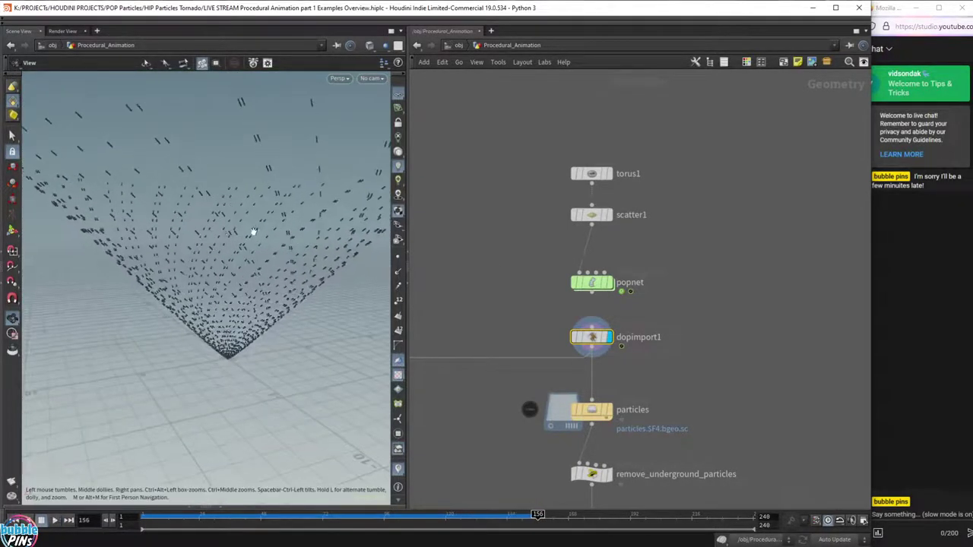
mouse_move(633, 287)
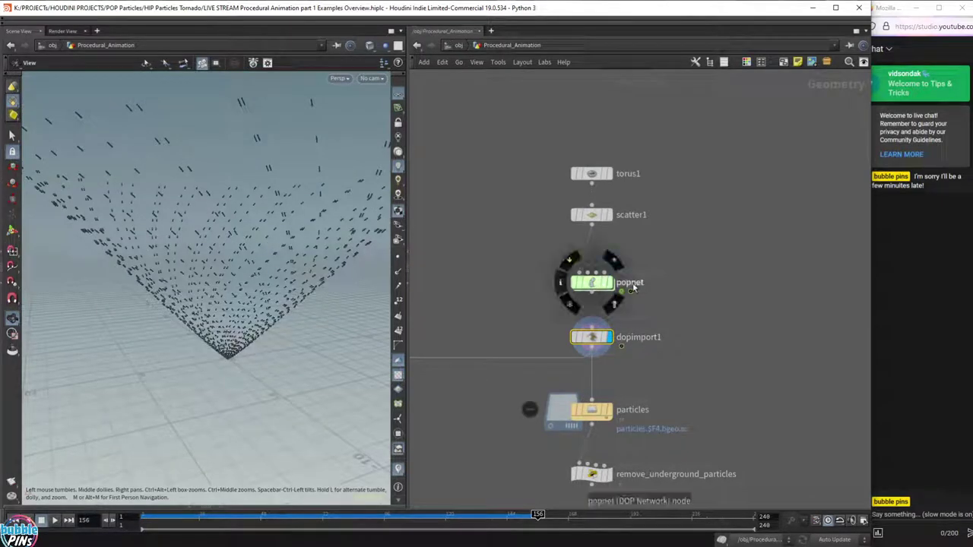
mouse_move(235, 286)
mouse_down()
mouse_move(306, 276)
mouse_move(239, 276)
mouse_up()
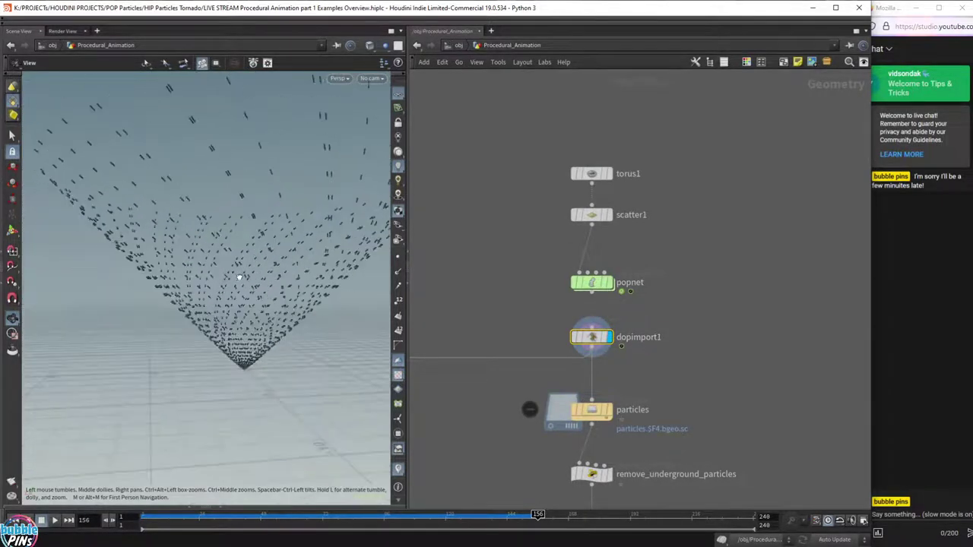
key(Up)
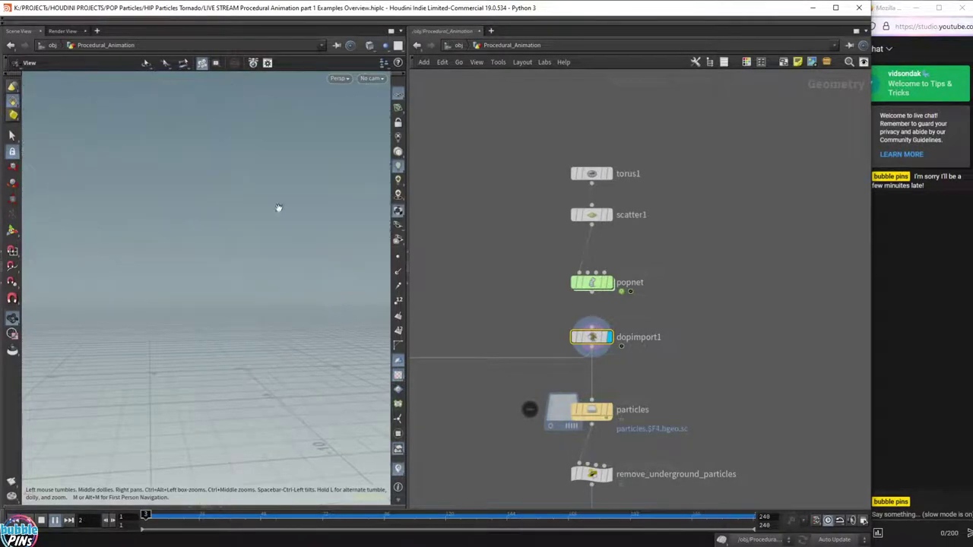
key(ctrl+Up)
Examine the Particle Instances and Volume Velocity groups and how they relate to the main particle chain.
scroll(498, 314, down, 3)
middle_drag(487, 315, 757, 281)
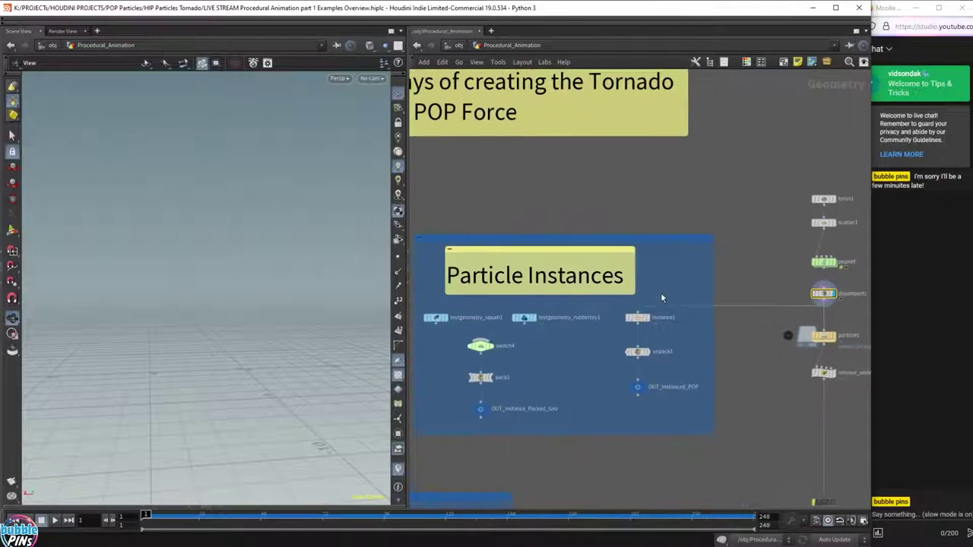
middle_drag(696, 280, 690, 157)
middle_drag(624, 399, 784, 289)
middle_drag(719, 317, 783, 260)
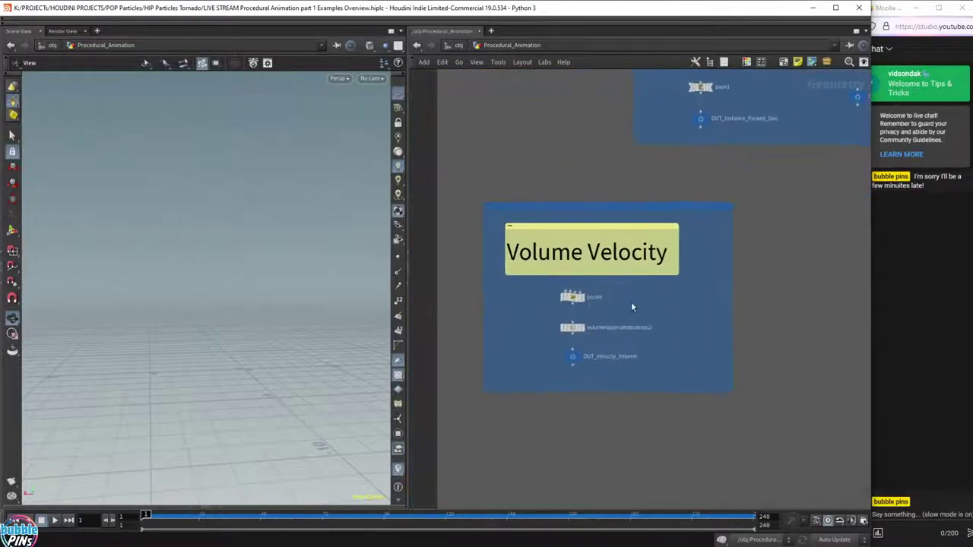
scroll(633, 304, up, 3)
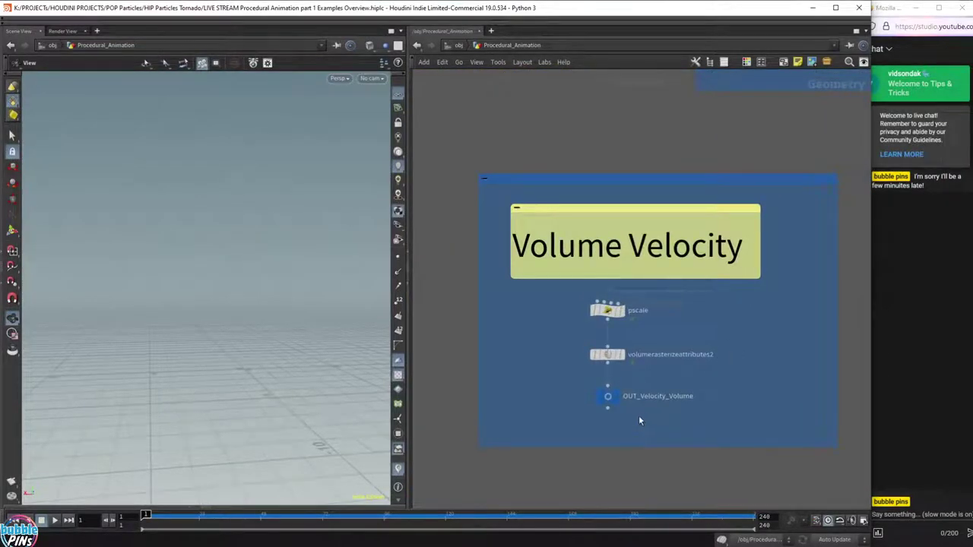
scroll(651, 385, down, 3)
middle_drag(816, 345, 567, 423)
middle_drag(817, 197, 606, 251)
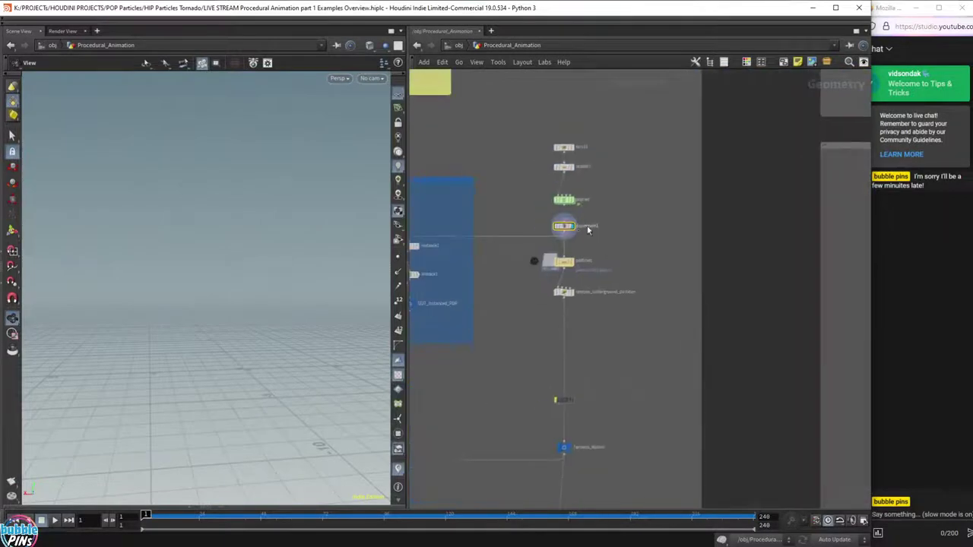
scroll(588, 228, up, 3)
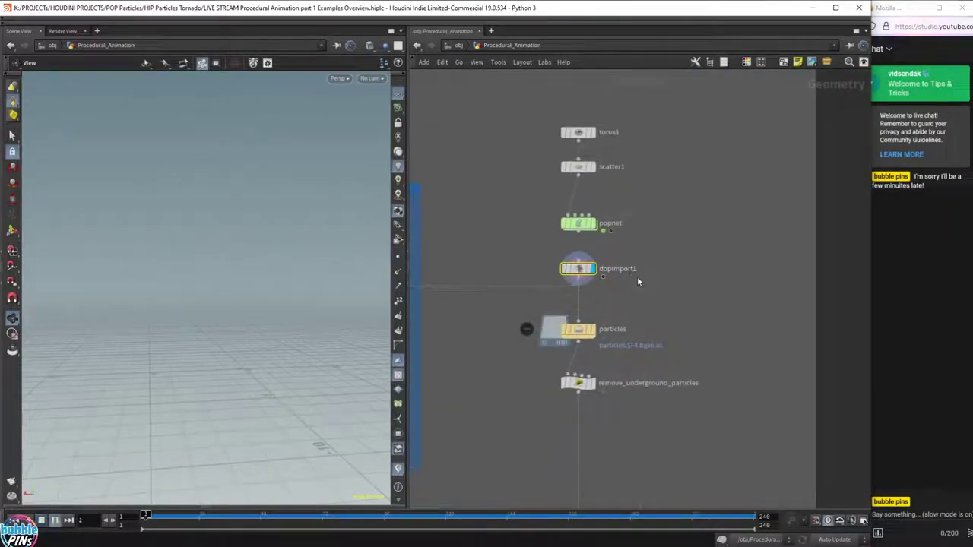
Replay the dopimport1 particle simulation and stop it at frame 149.
key(Up)
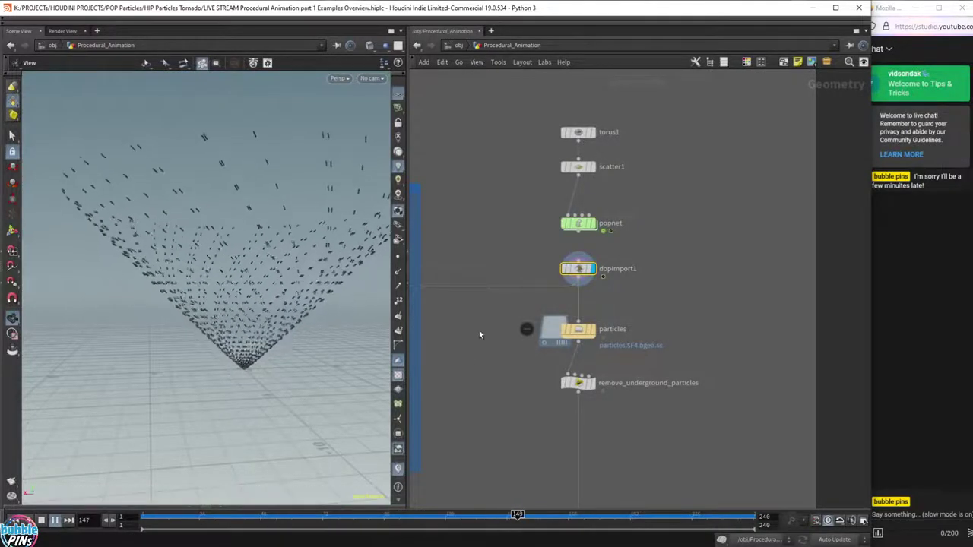
key(Up)
middle_drag(425, 417, 851, 361)
middle_drag(851, 400, 578, 393)
middle_drag(843, 182, 729, 308)
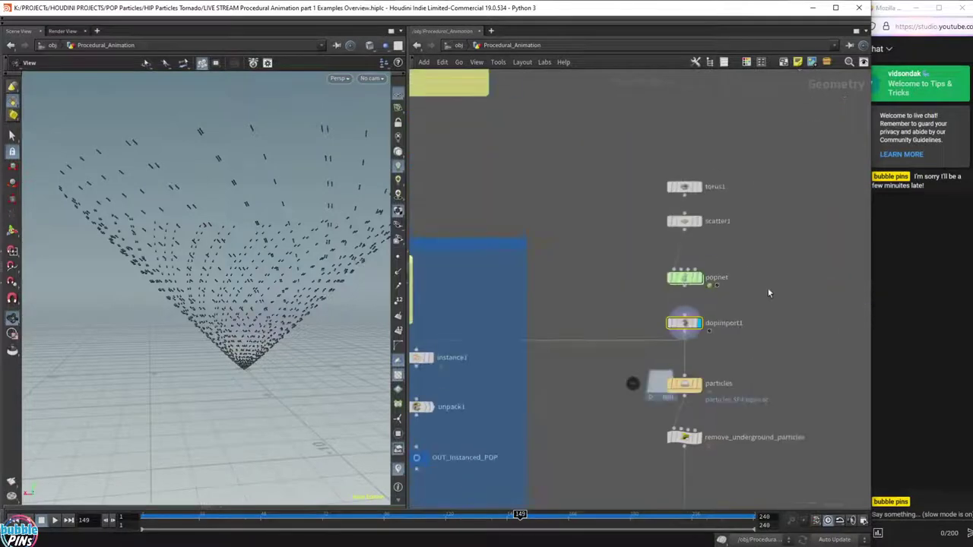
Enter the popnet network and set the Select Input of switch1 to 1.
double_click(684, 279)
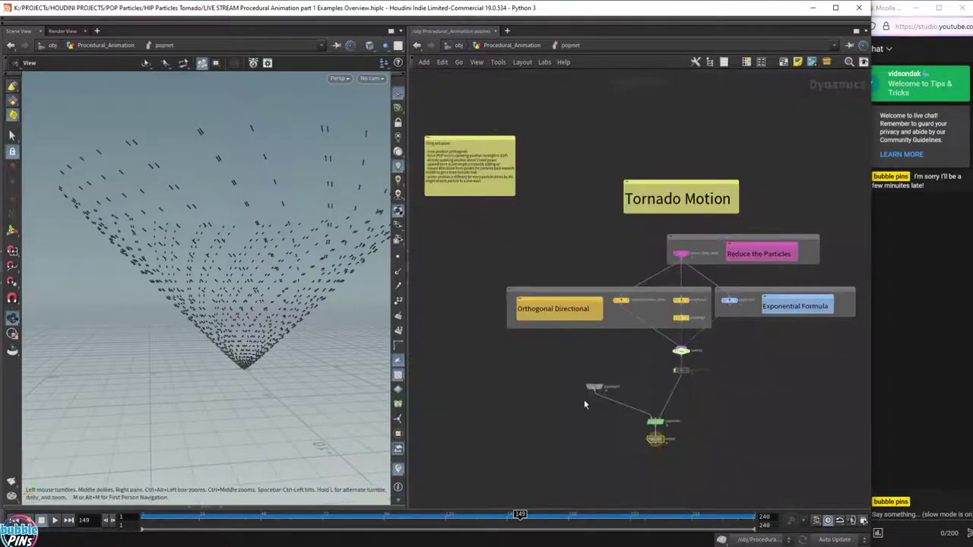
scroll(652, 351, up, 5)
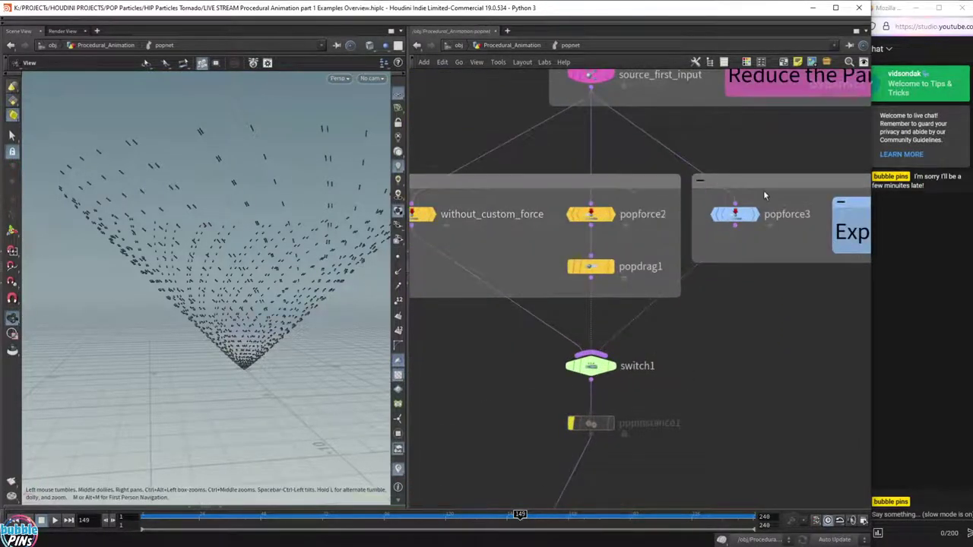
drag(500, 372, 687, 350)
key(p)
click(740, 91)
key(Return)
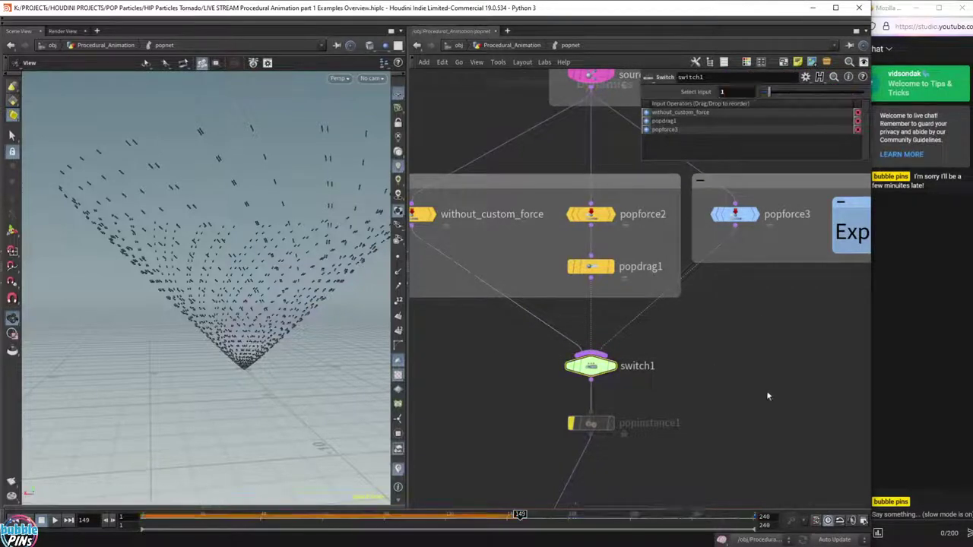
Play the simulation from the first frame with the popdrag1 branch active, watch the particles' motion and rewind.
key(ctrl+Up)
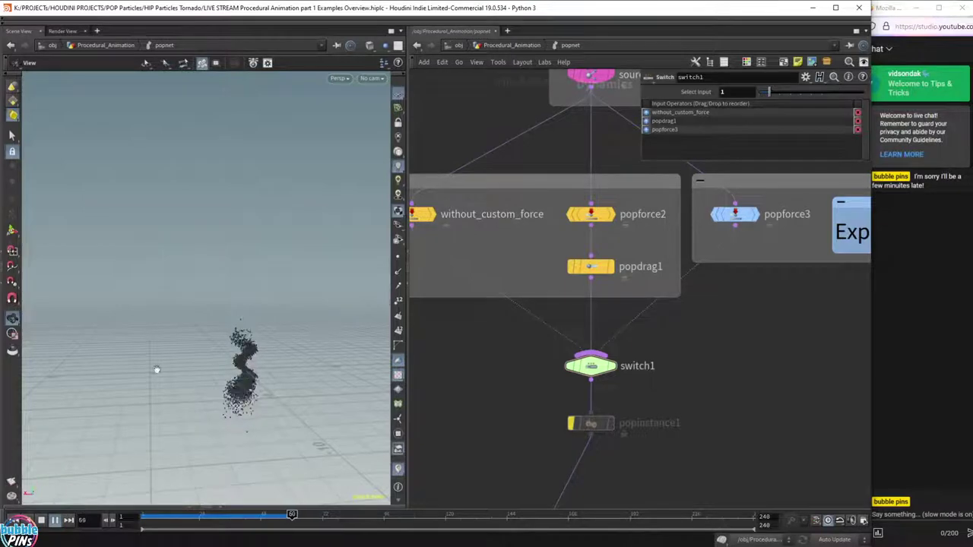
drag(236, 345, 253, 336)
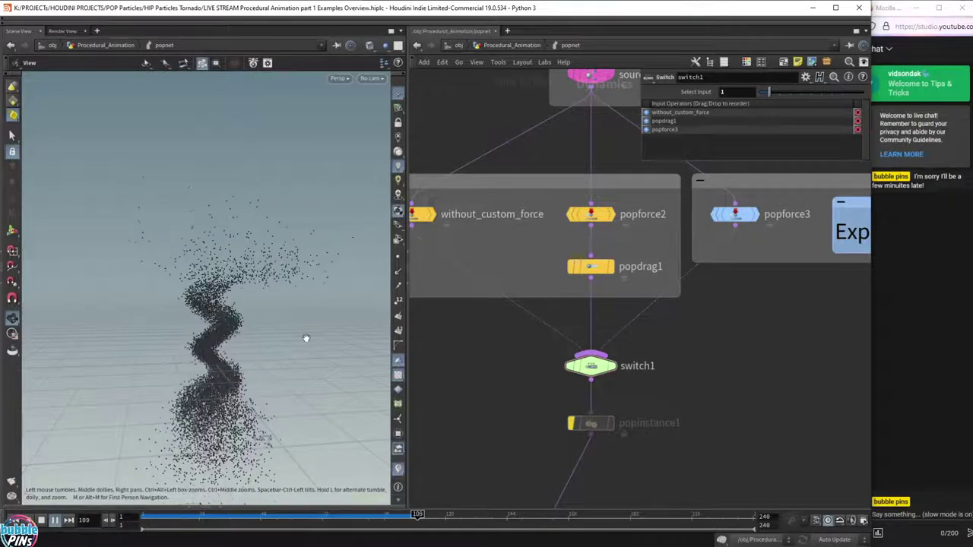
key(ctrl+Up)
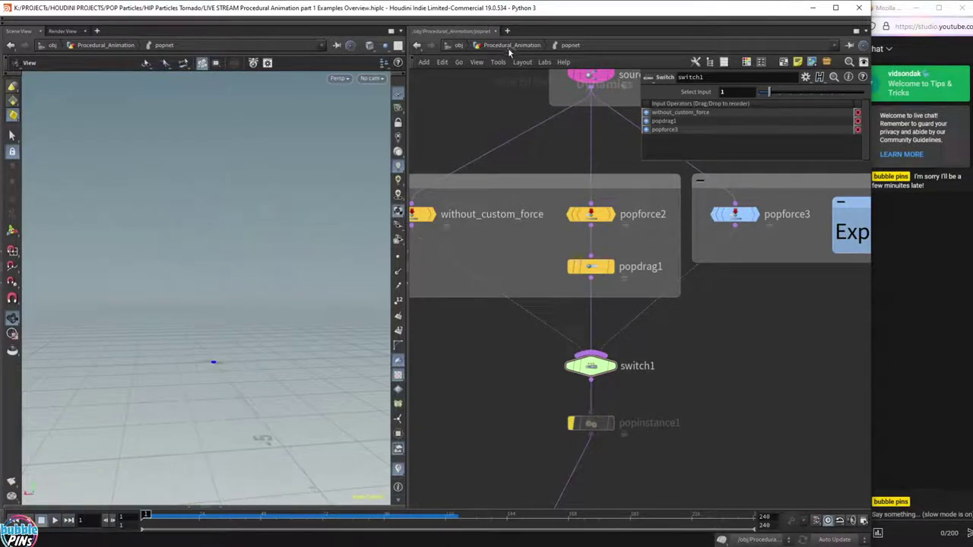
Return to the Procedural_Animation network and display the OUT_Velocity_Volume node in the Volume Velocity group.
click(511, 46)
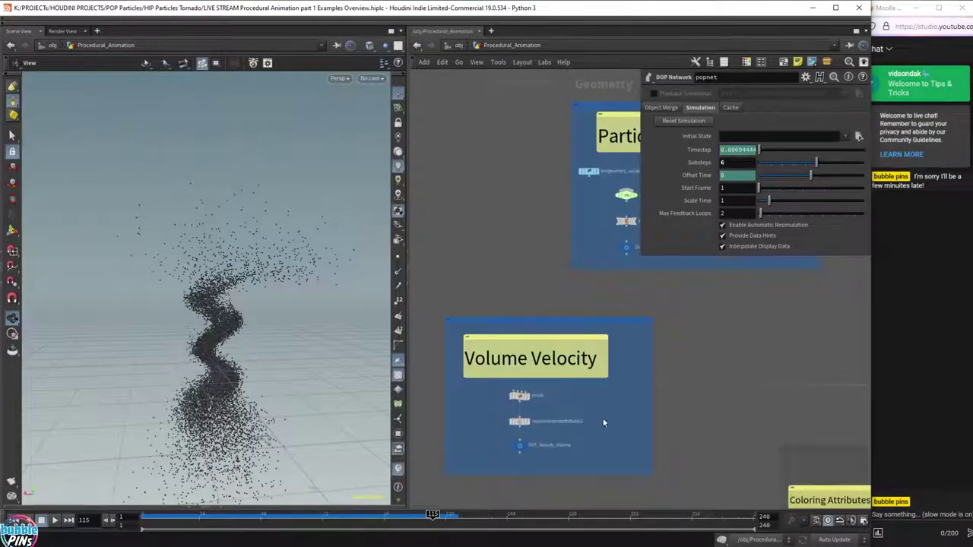
scroll(519, 421, up, 5)
scroll(707, 404, down, 2)
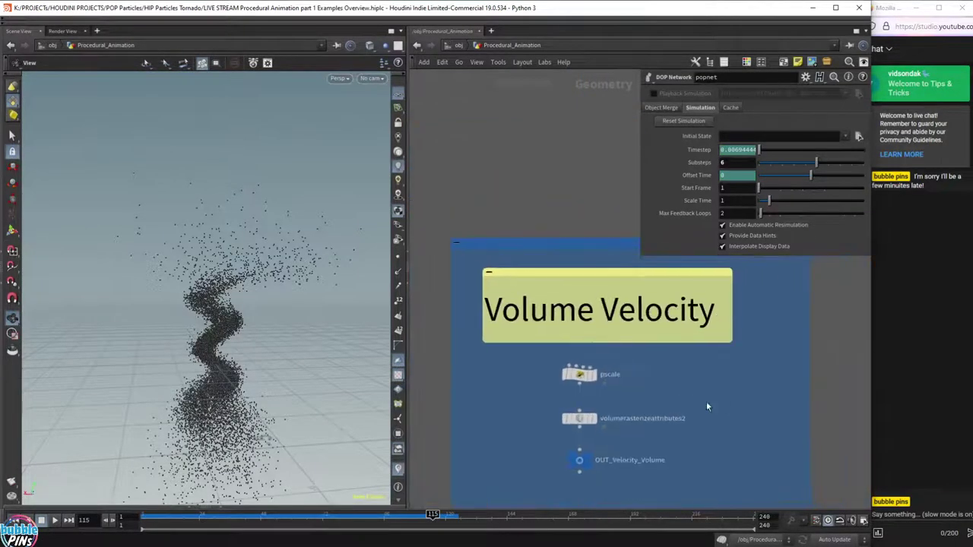
mouse_move(590, 459)
Play the velocity volume, inspect the swirling smoke shape in the viewport and rewind to the first frame.
key(Up)
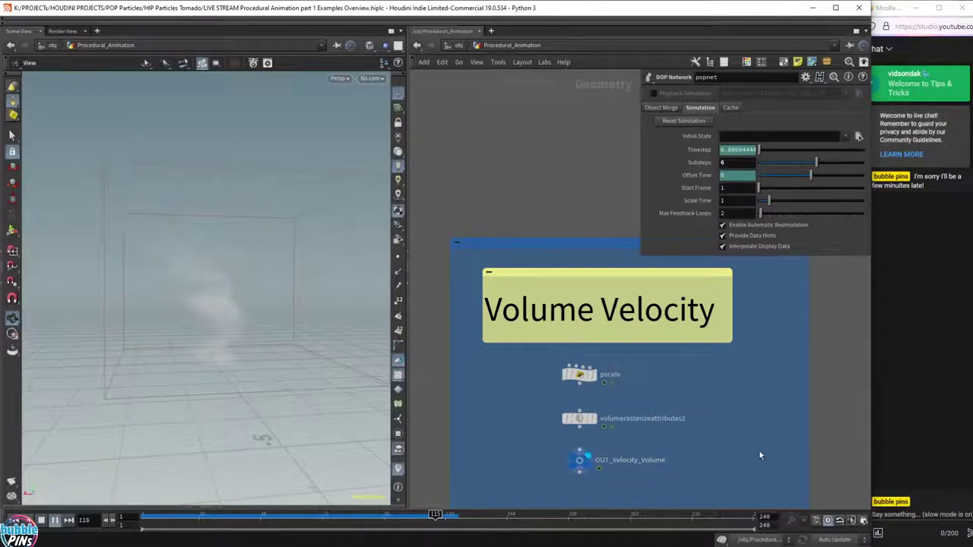
middle_drag(222, 324, 226, 323)
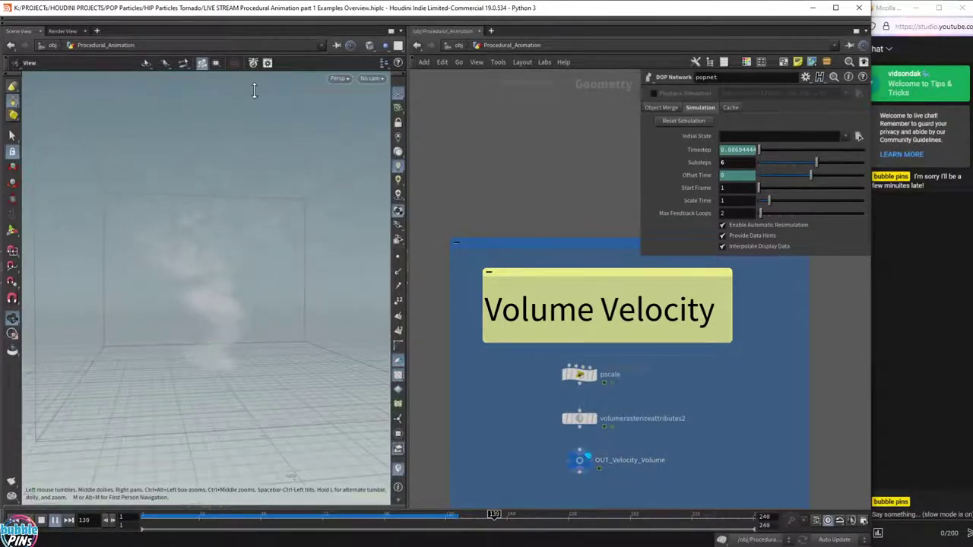
key(ctrl+Up)
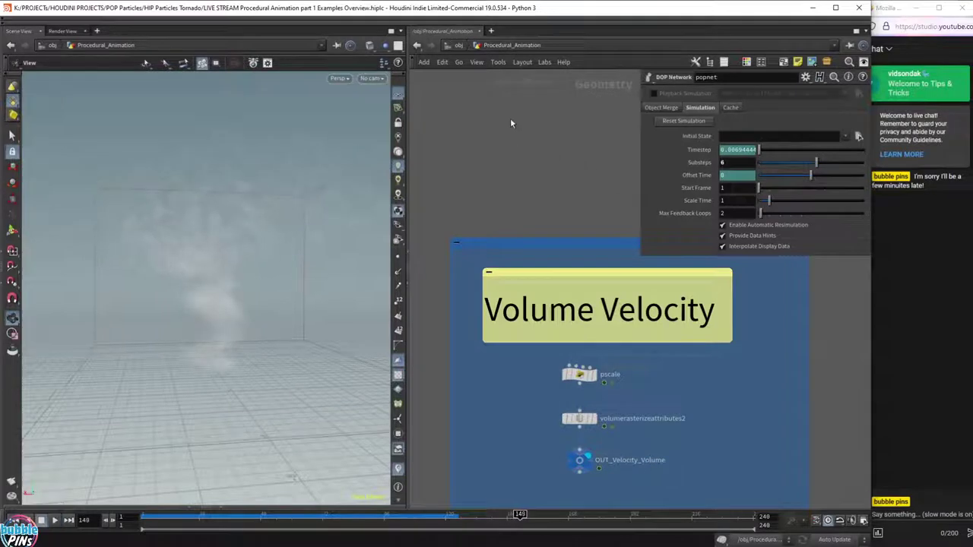
Go up to the object level and hide the parameter overlay covering the simulation object nodes.
click(456, 44)
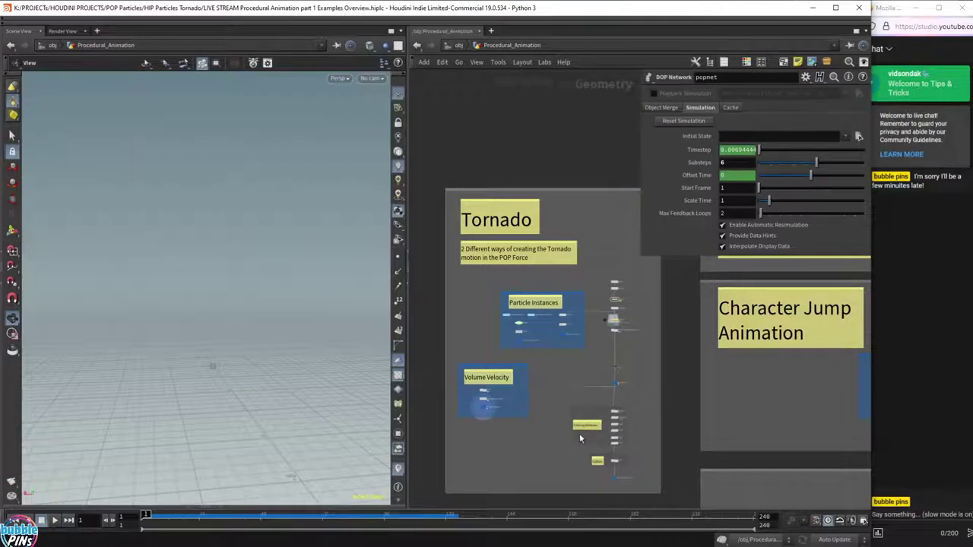
click(456, 46)
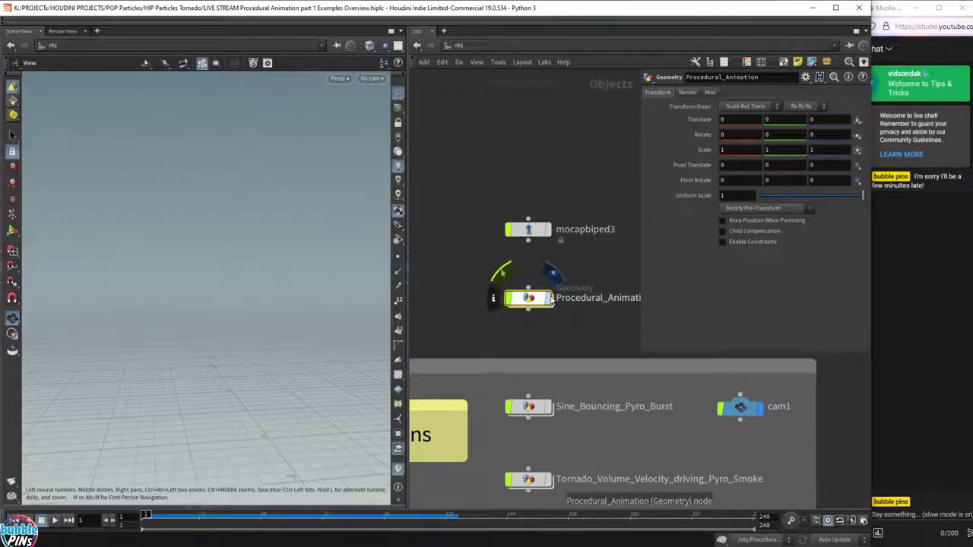
middle_drag(608, 461, 566, 360)
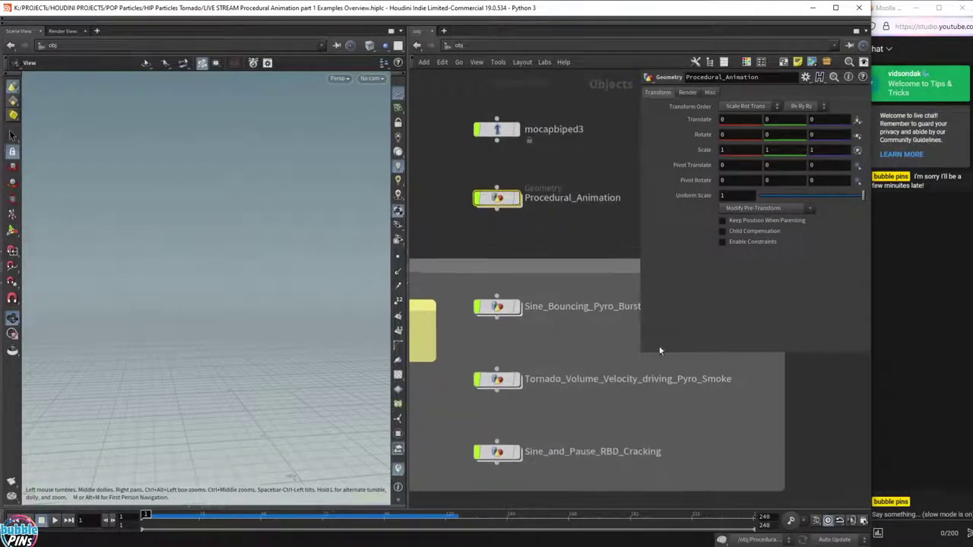
key(p)
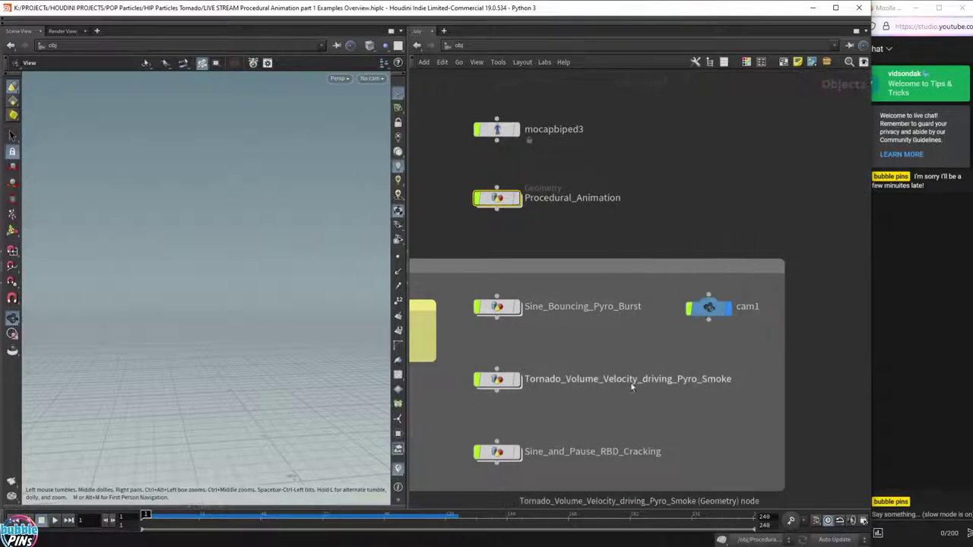
Enter the Tornado_Volume_Velocity_driving_Pyro_Smoke network and display its dopnet1 node.
double_click(497, 379)
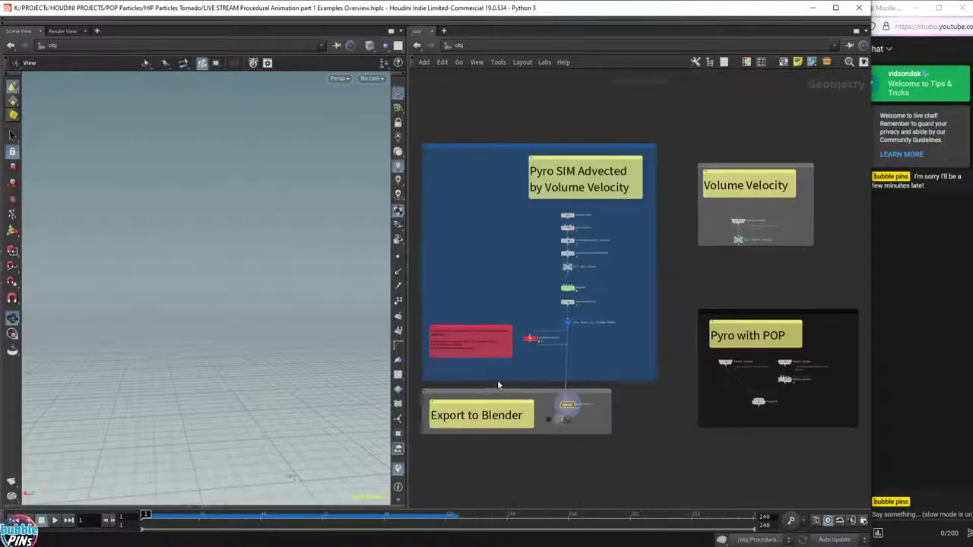
scroll(581, 244, up, 5)
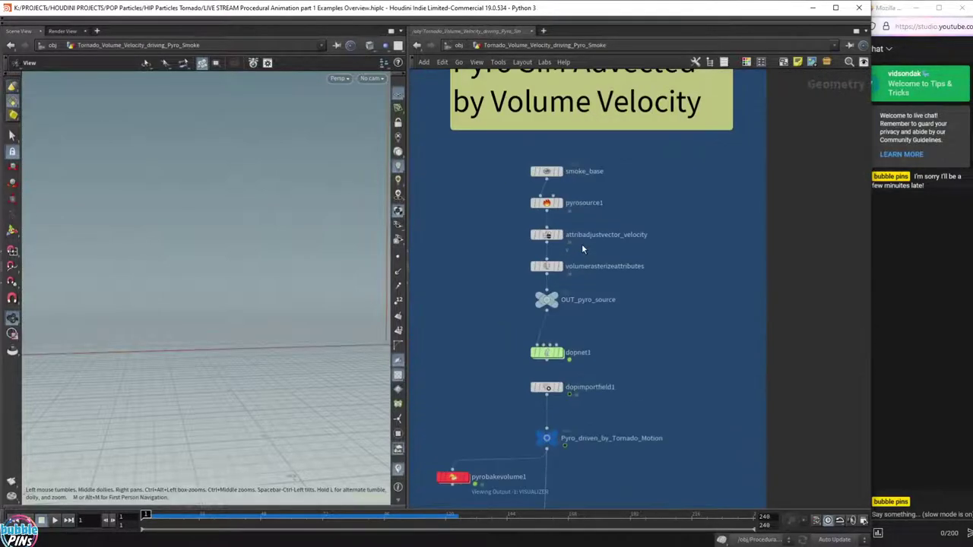
click(548, 352)
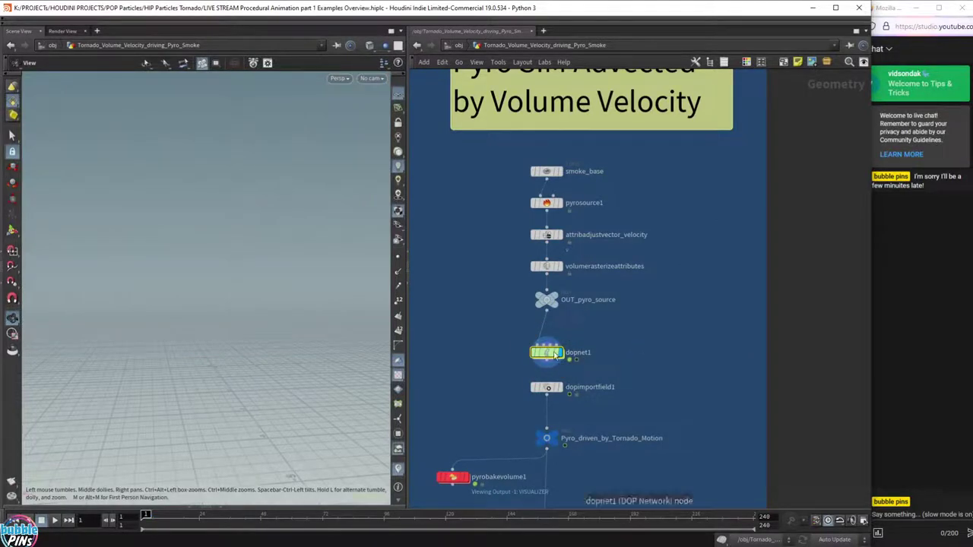
Enter the dopnet1 network, play its pyro smoke simulation and return to the parent network.
key(Return)
key(Up)
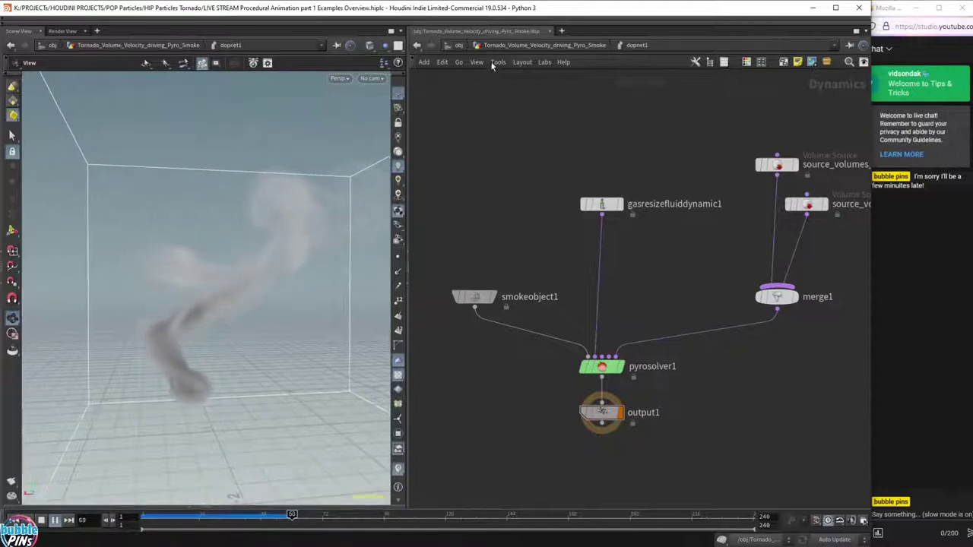
click(532, 46)
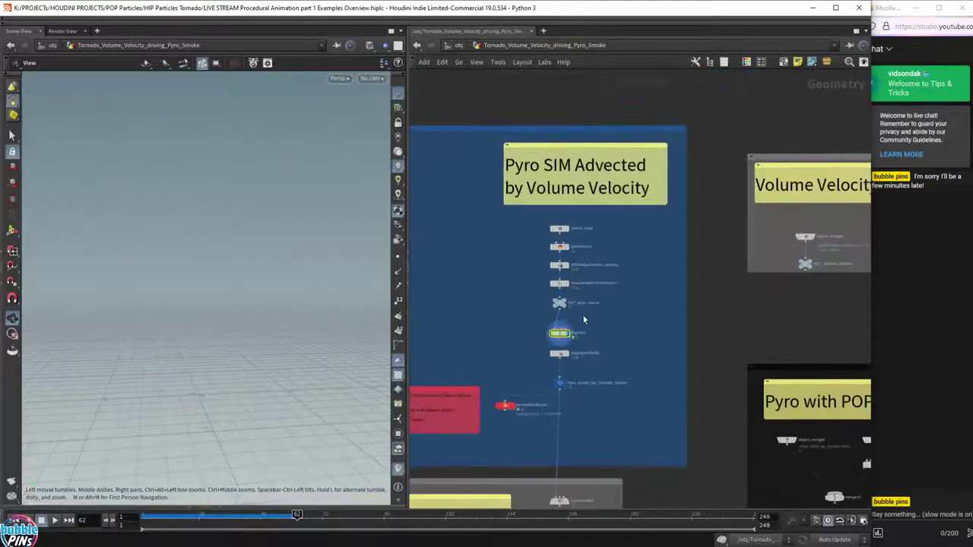
Display the merge10 node in the Pyro with POP group to show smoke and particles together.
middle_drag(618, 470, 626, 313)
middle_drag(779, 373, 576, 381)
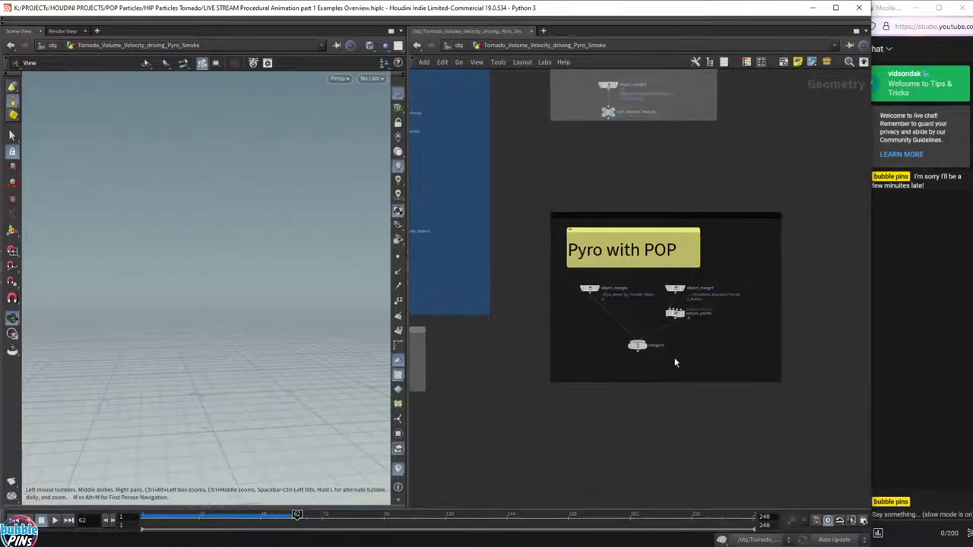
scroll(674, 362, up, 5)
click(608, 335)
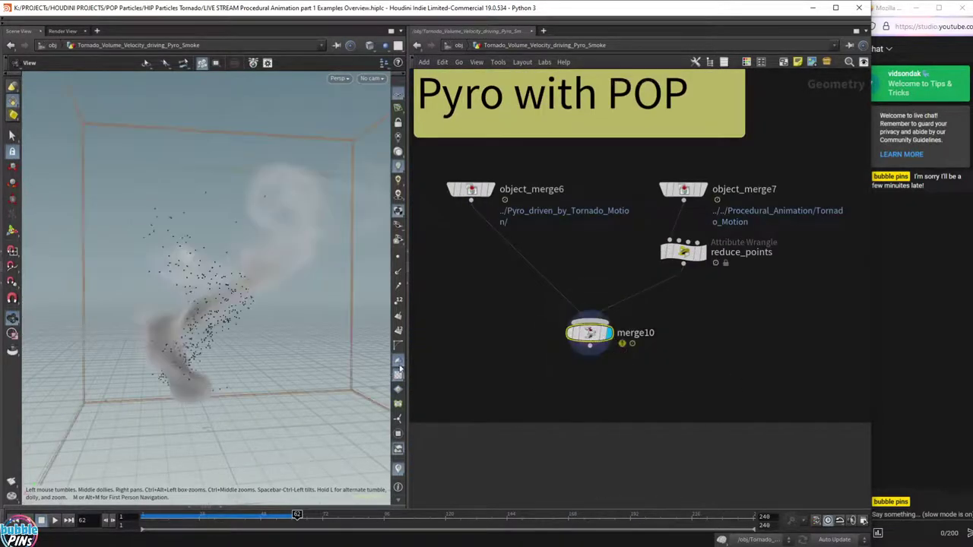
scroll(399, 449, down, 1)
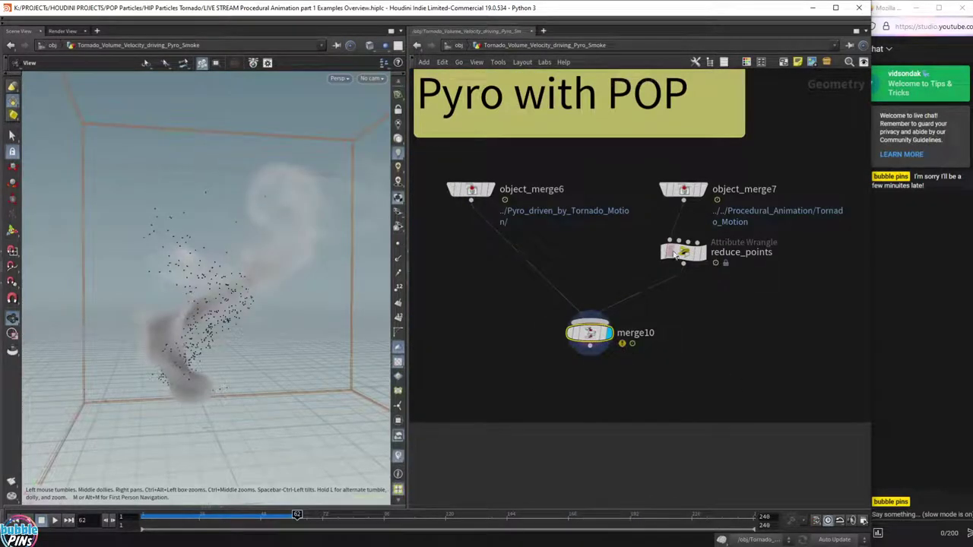
Examine the point attributes in the reduce_points node's info window, enlarging it for reading, and close it.
click(648, 257)
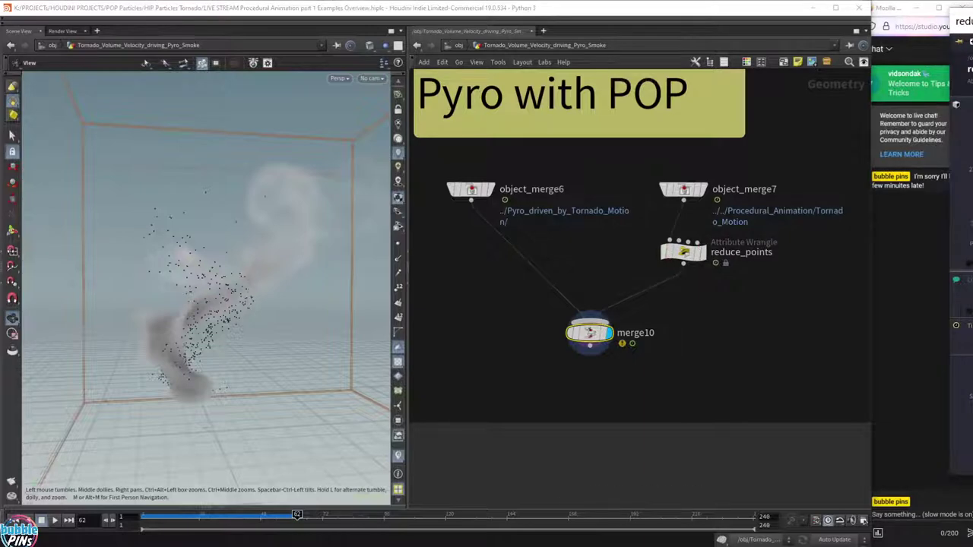
drag(969, 21, 690, 320)
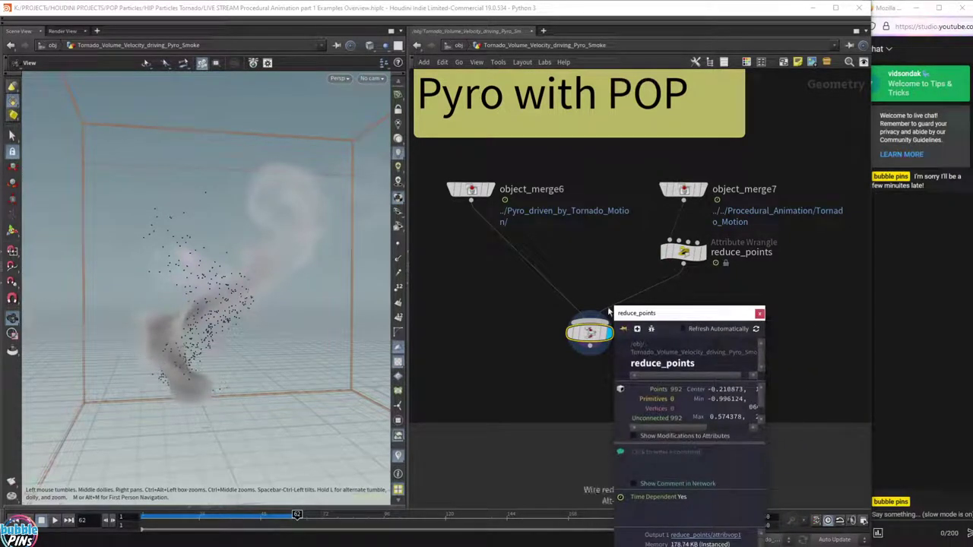
drag(614, 309, 415, 208)
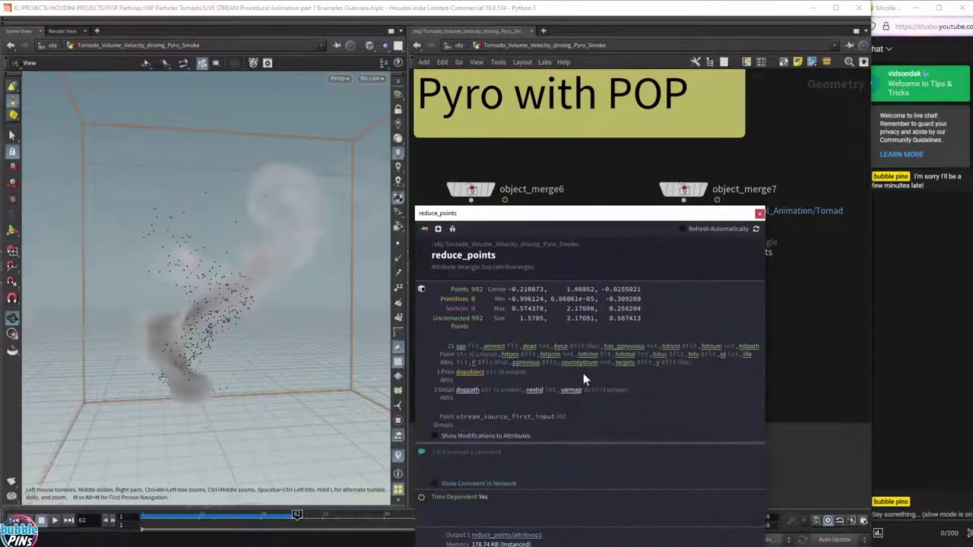
click(805, 293)
Play the merged smoke and particles with point trails shown in the viewport and inspect their motion.
key(Up)
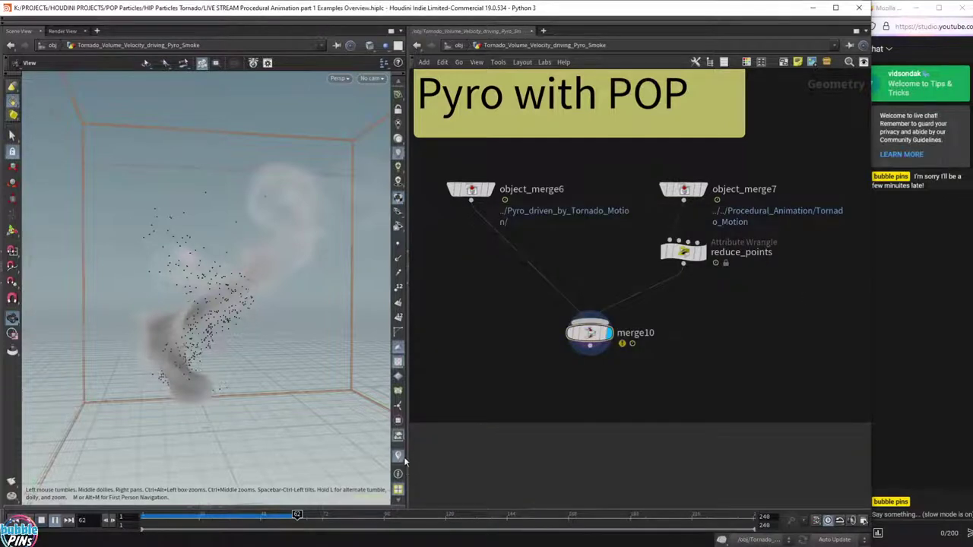
click(399, 457)
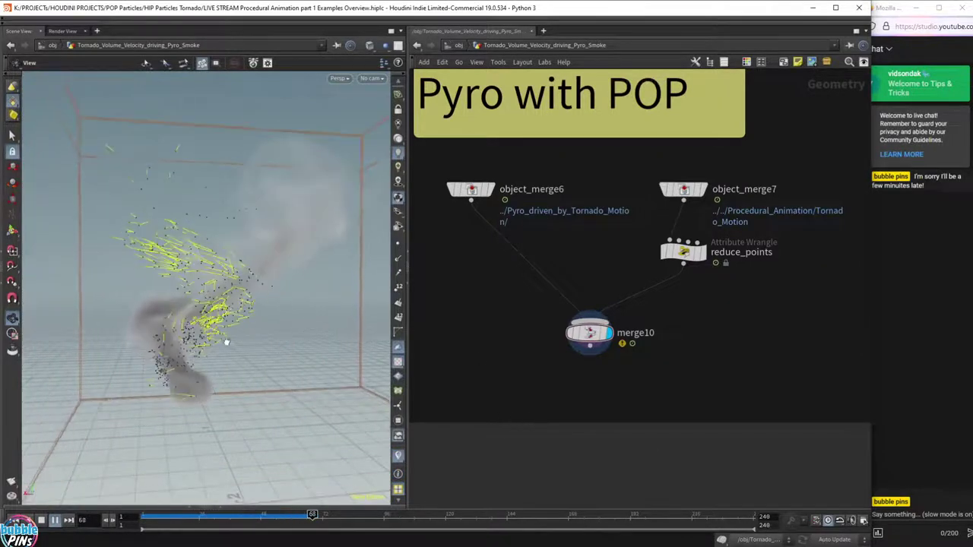
drag(186, 207, 354, 295)
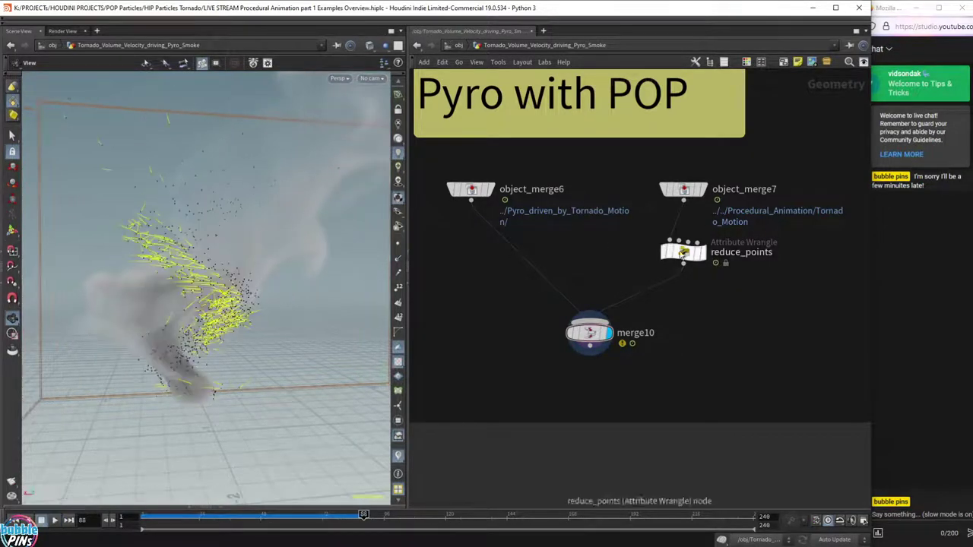
Bypass the reduce_points wrangle, play the simulation with the full particle set and re-enable the wrangle.
click(665, 251)
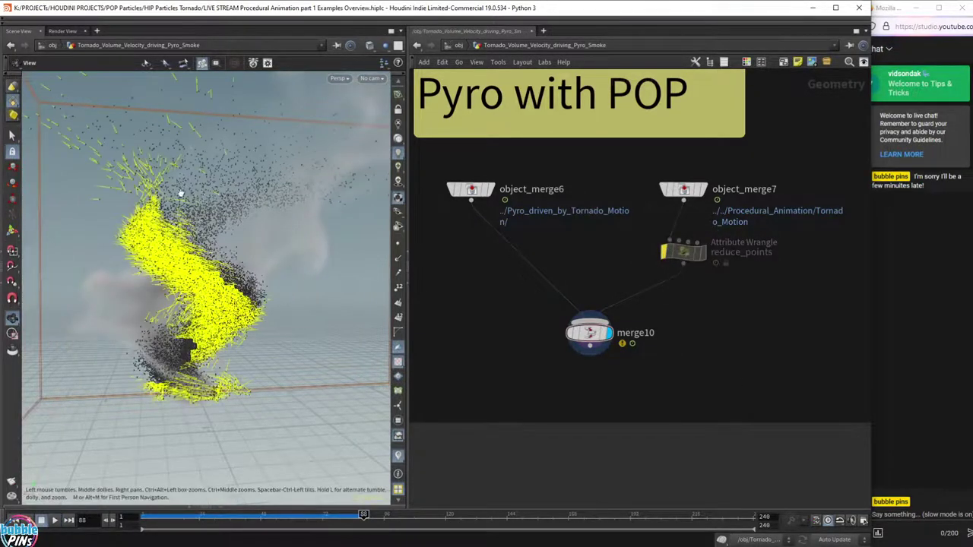
key(Up)
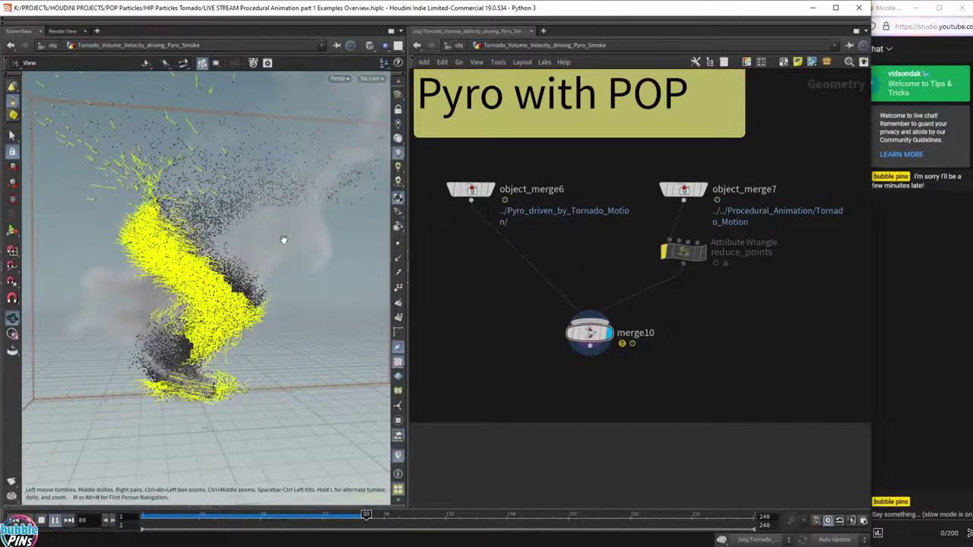
click(662, 253)
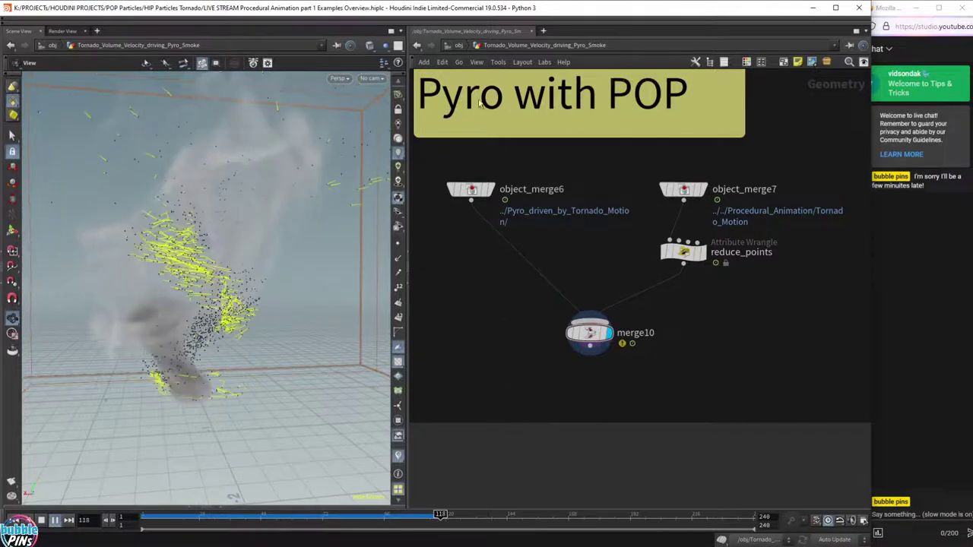
Return to the object level, enter the Procedural_Animation network and look over the Character Animation and Character Jump Animation groups.
click(458, 46)
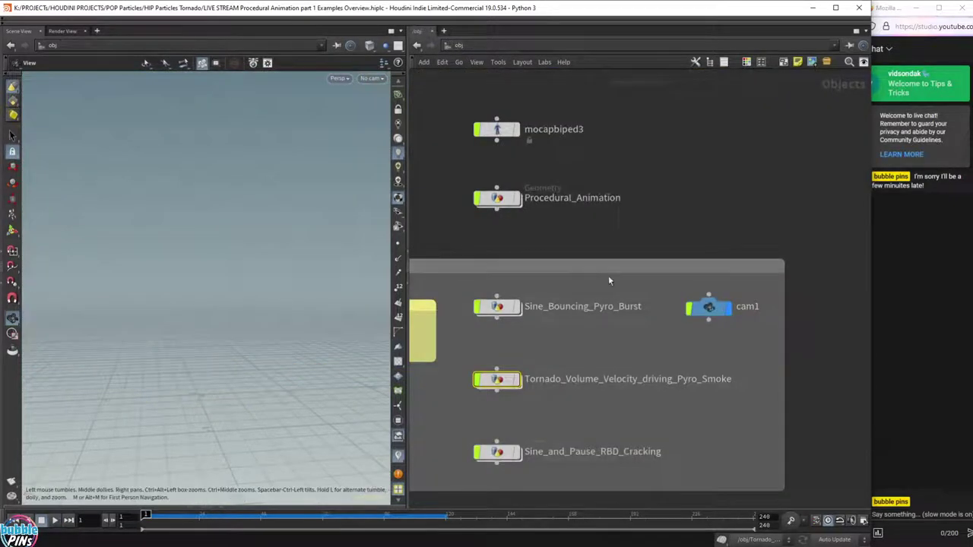
double_click(516, 208)
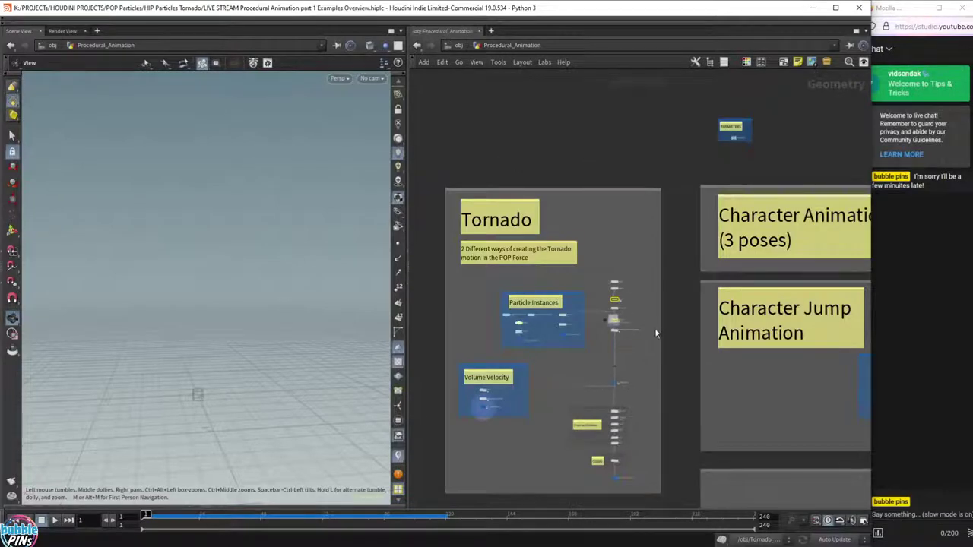
middle_drag(753, 400, 504, 406)
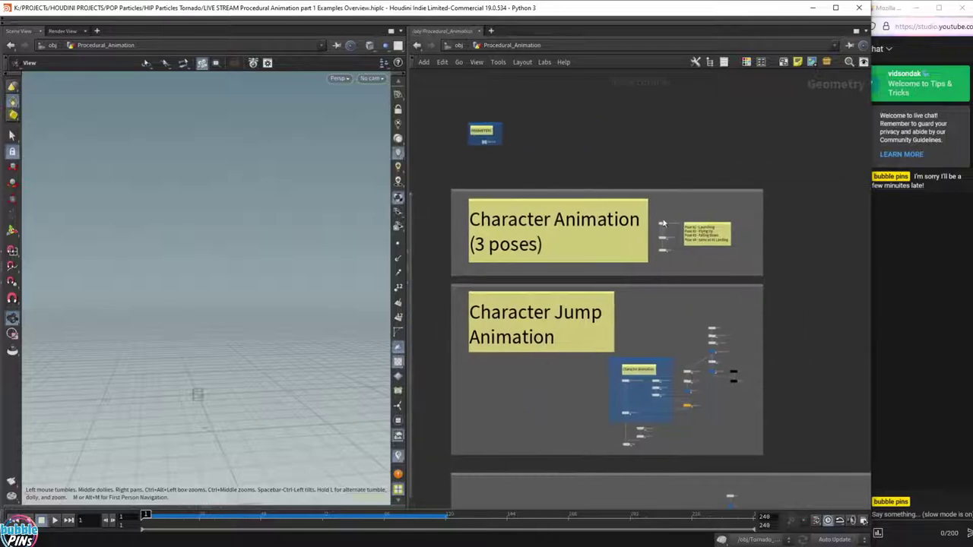
scroll(658, 230, up, 1)
scroll(656, 229, up, 3)
middle_drag(552, 330, 825, 291)
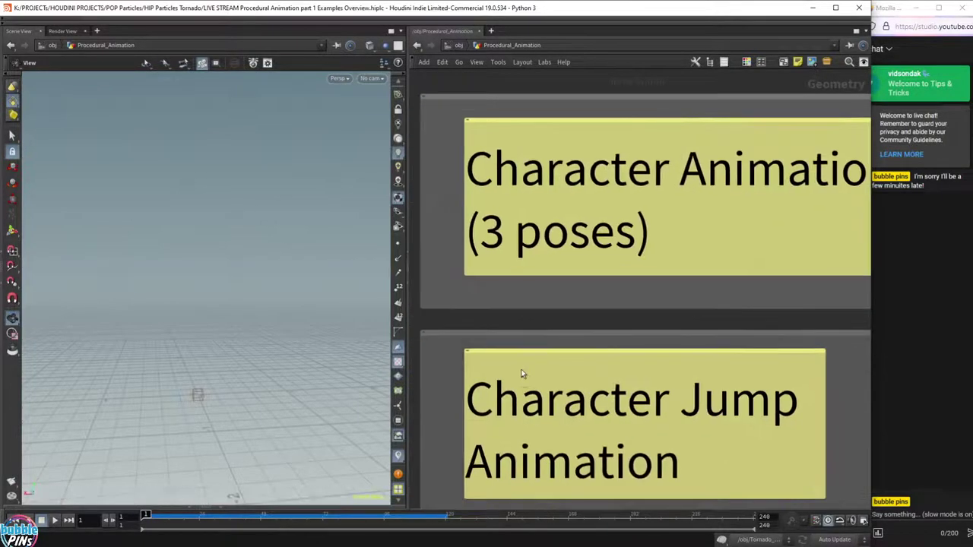
Display the popnet node in the Tornado group's particle chain.
middle_drag(521, 374, 778, 251)
middle_drag(434, 448, 644, 303)
scroll(644, 303, down, 4)
scroll(648, 320, up, 4)
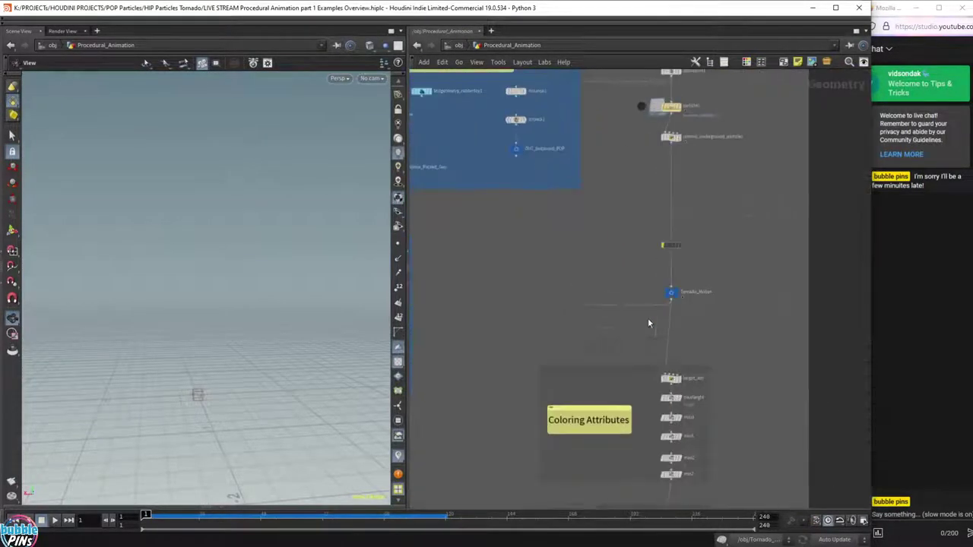
middle_drag(553, 348, 579, 413)
scroll(717, 240, up, 5)
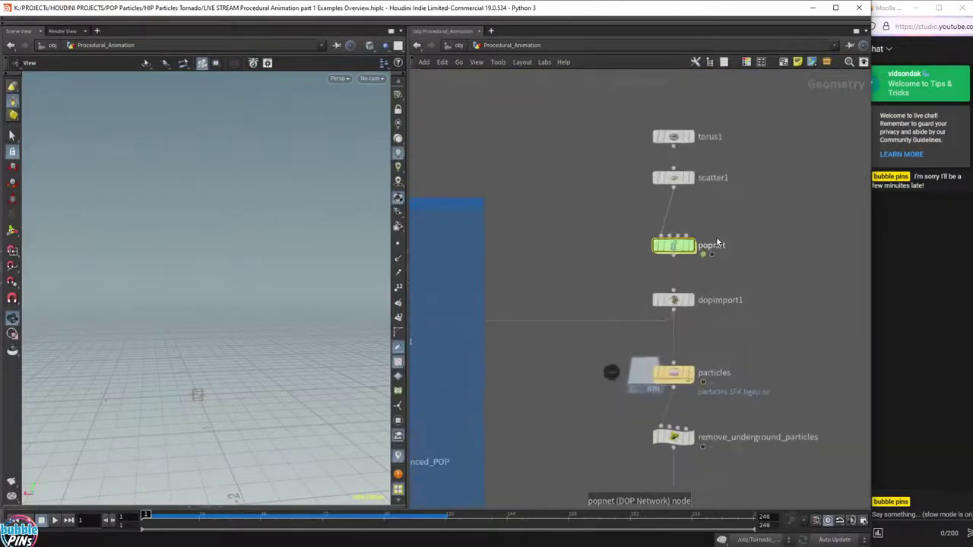
scroll(718, 248, up, 2)
click(663, 251)
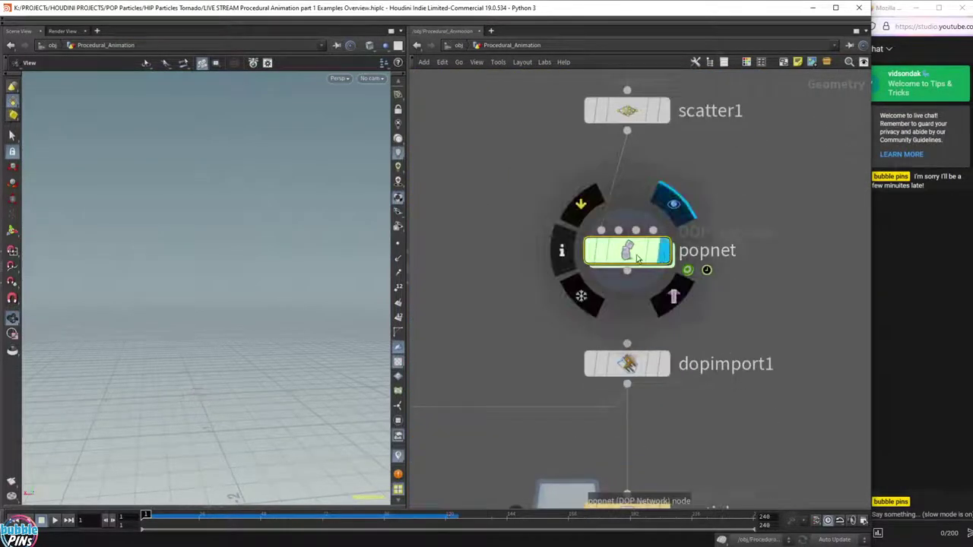
click(630, 256)
scroll(691, 300, down, 2)
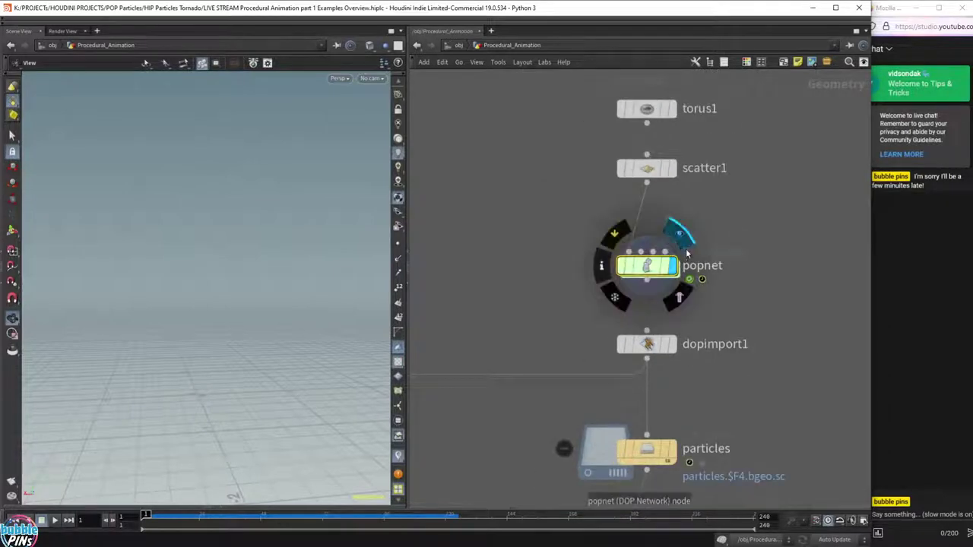
middle_drag(756, 185, 784, 252)
scroll(784, 252, down, 4)
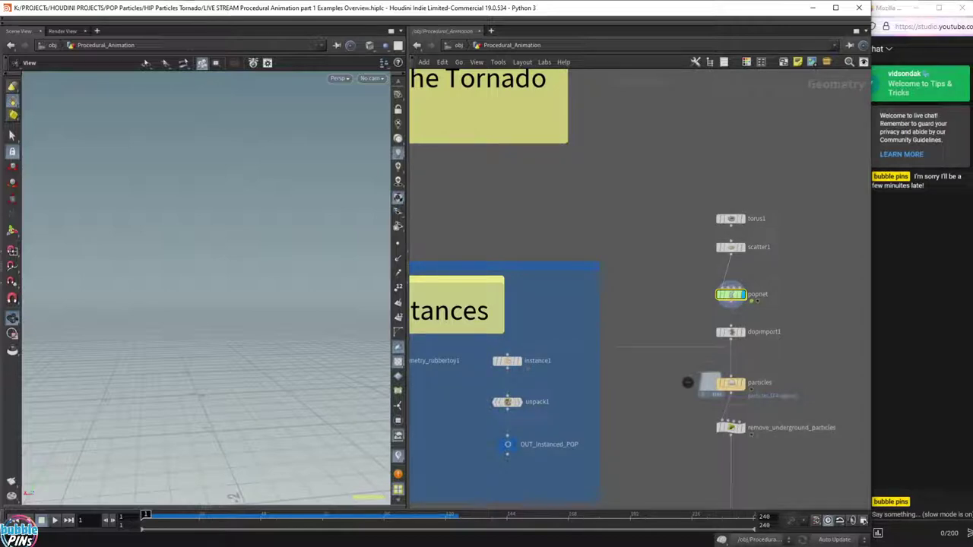
Switch to the browser's Bubble Pins Instagram page, view the post with the green boids swarm and close it.
drag(972, 310, 552, 65)
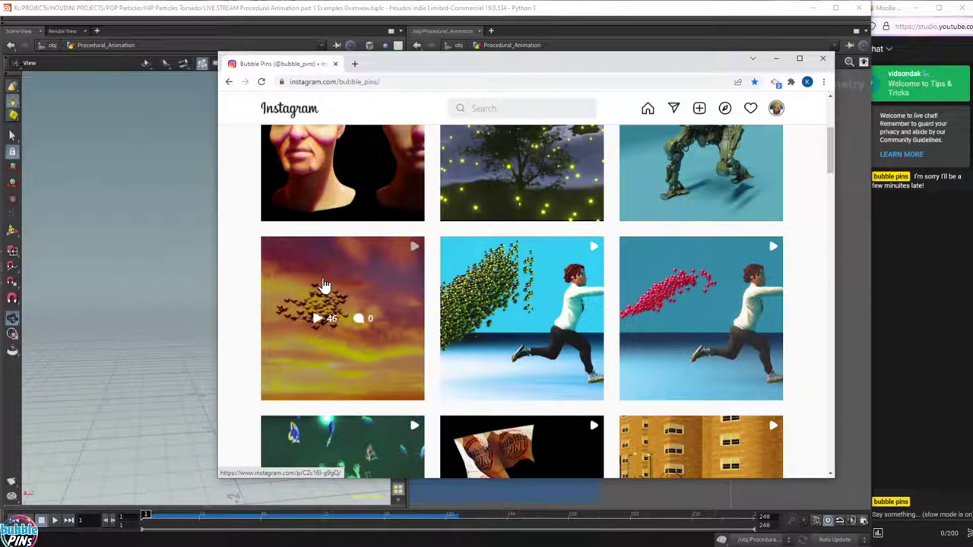
click(494, 323)
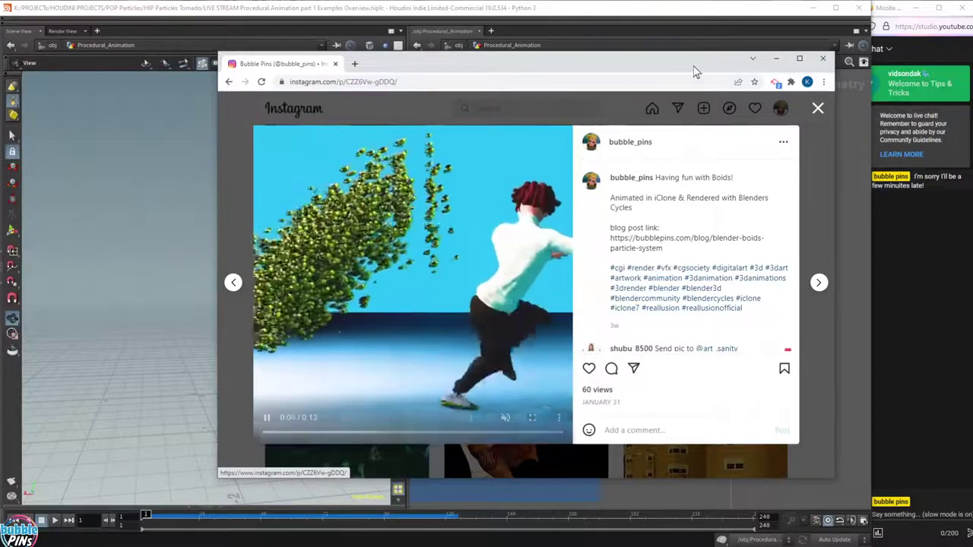
click(817, 108)
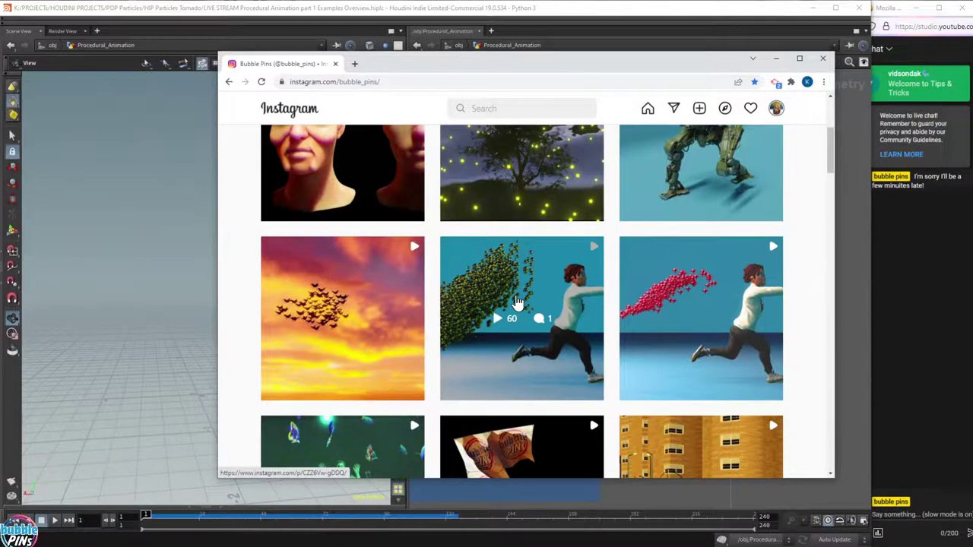
View the Instagram post with the red boids swarm, close it and move the browser window away to return to Houdini.
click(687, 320)
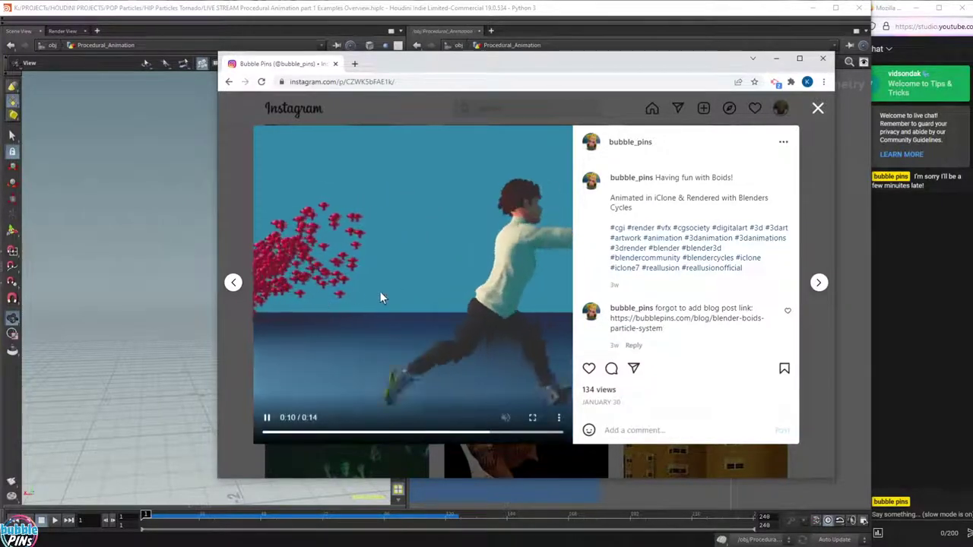
click(814, 112)
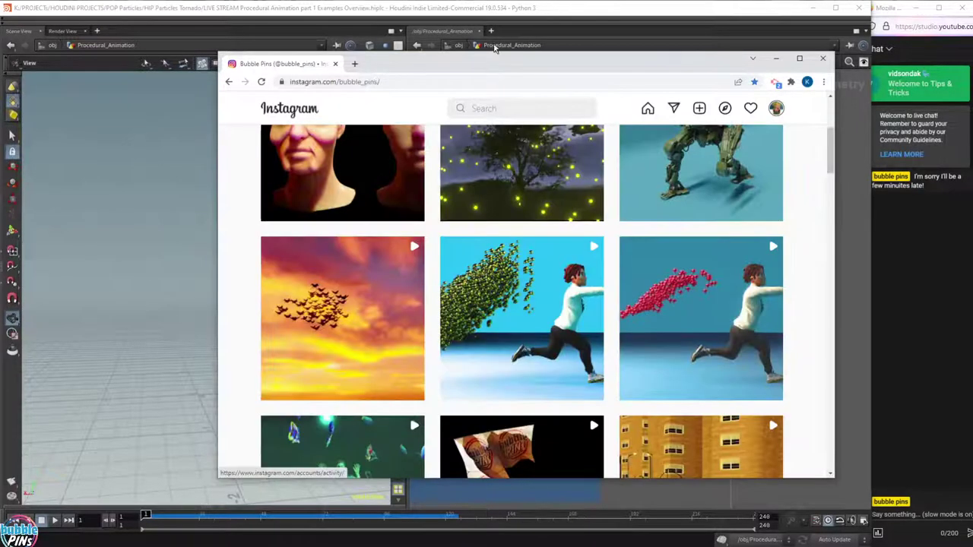
drag(464, 63, 972, 64)
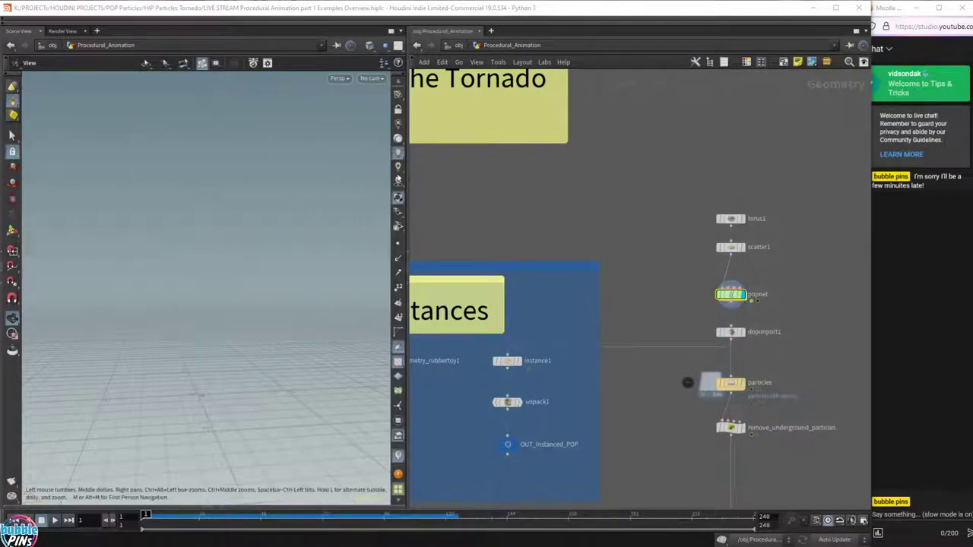
Enter the popnet node's network and show the complete Tornado Motion setup.
middle_drag(826, 309, 722, 279)
scroll(683, 266, up, 2)
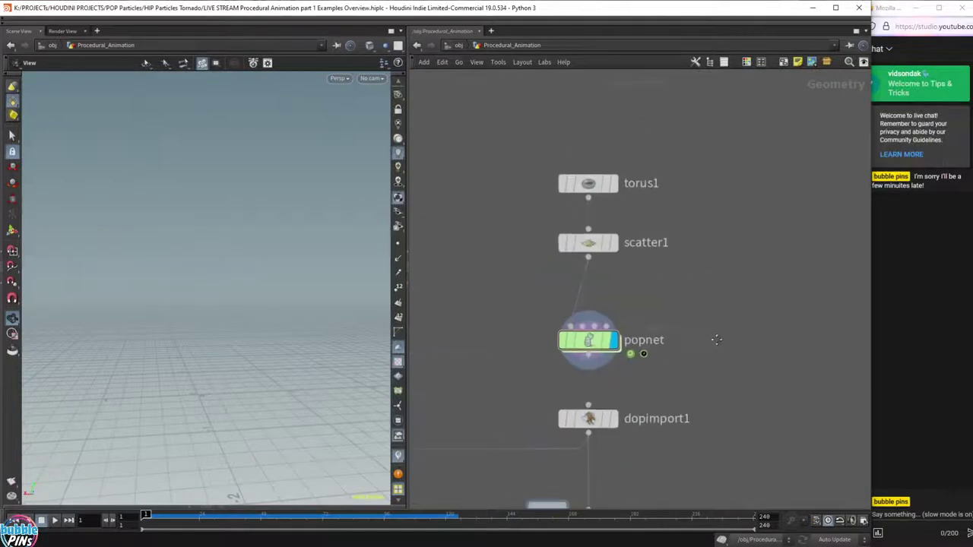
mouse_move(622, 344)
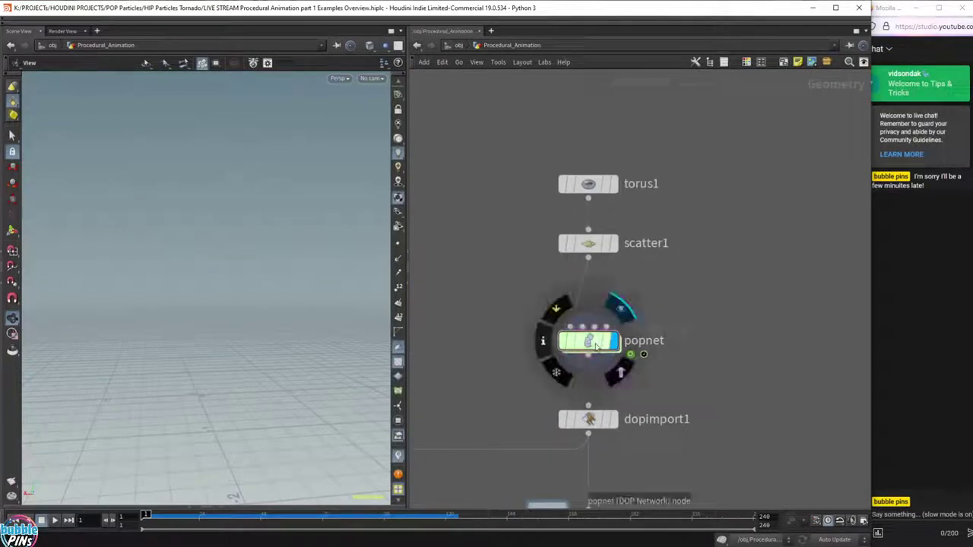
double_click(589, 343)
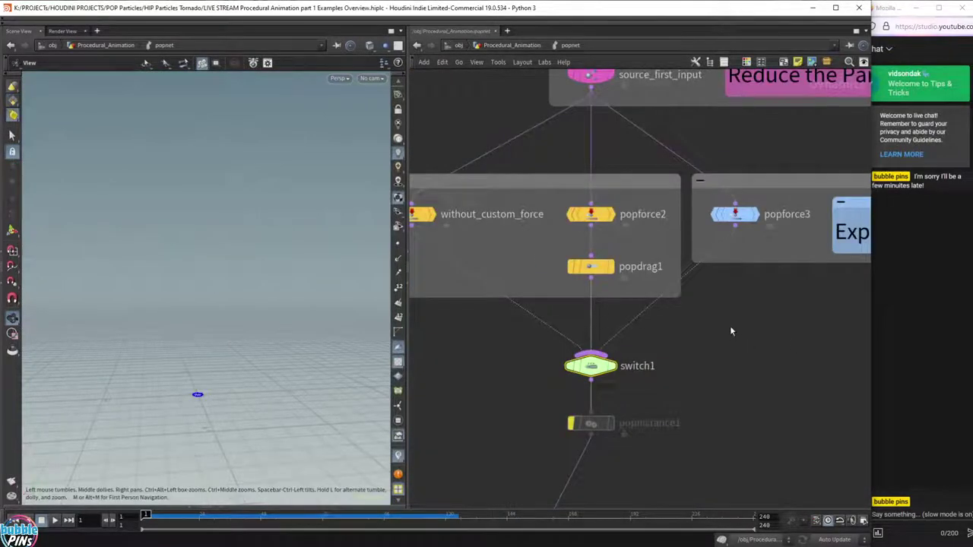
scroll(730, 330, down, 3)
scroll(637, 238, down, 2)
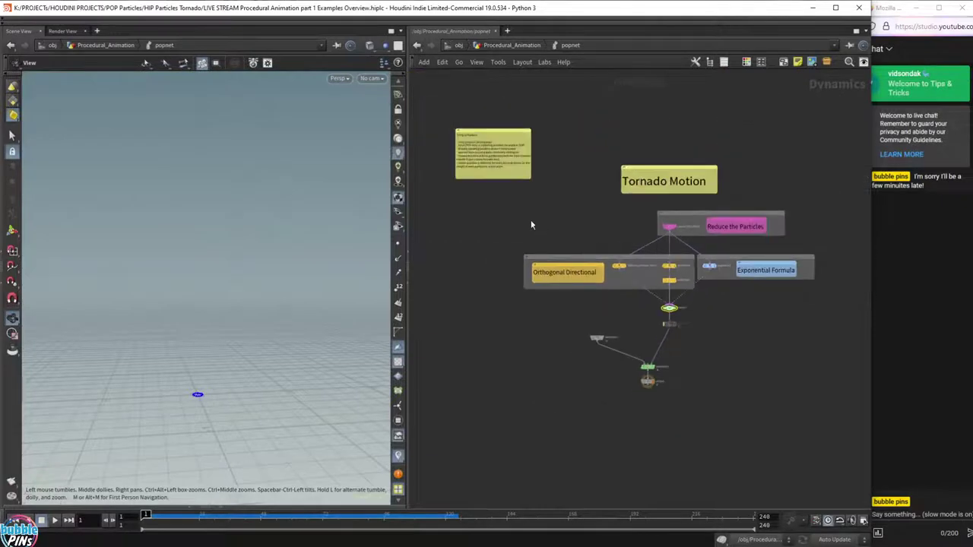
Highlight the particle source and force groups of the Tornado Motion setup, narrowing the selection to the force and drag nodes.
drag(494, 205, 827, 301)
scroll(760, 290, up, 5)
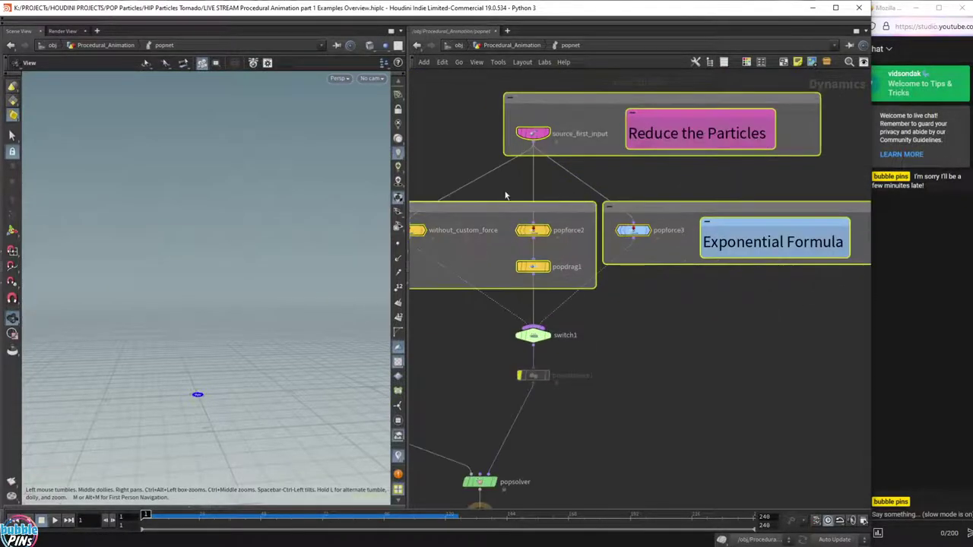
click(438, 174)
middle_drag(436, 173, 517, 181)
drag(456, 192, 710, 285)
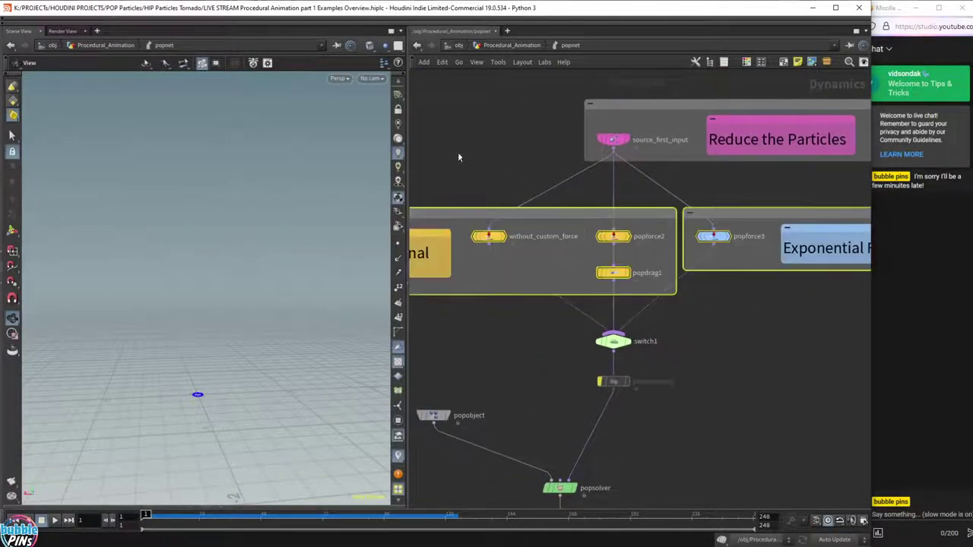
Highlight the force groups together with the particle source group, showing the chain down to the popsolver and output.
click(551, 164)
drag(470, 188, 778, 311)
middle_drag(751, 352, 783, 274)
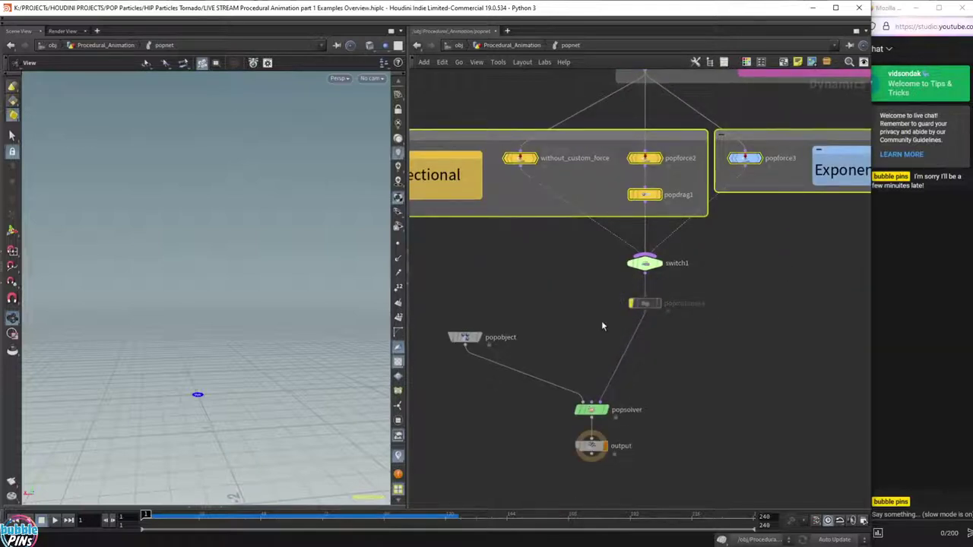
scroll(696, 260, down, 2)
middle_drag(696, 260, 699, 275)
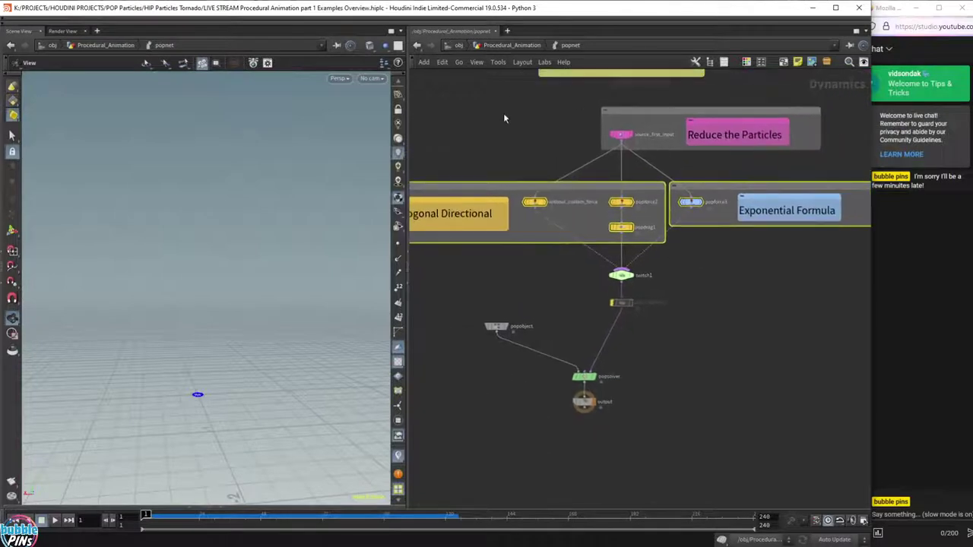
drag(452, 95, 809, 256)
scroll(636, 209, down, 4)
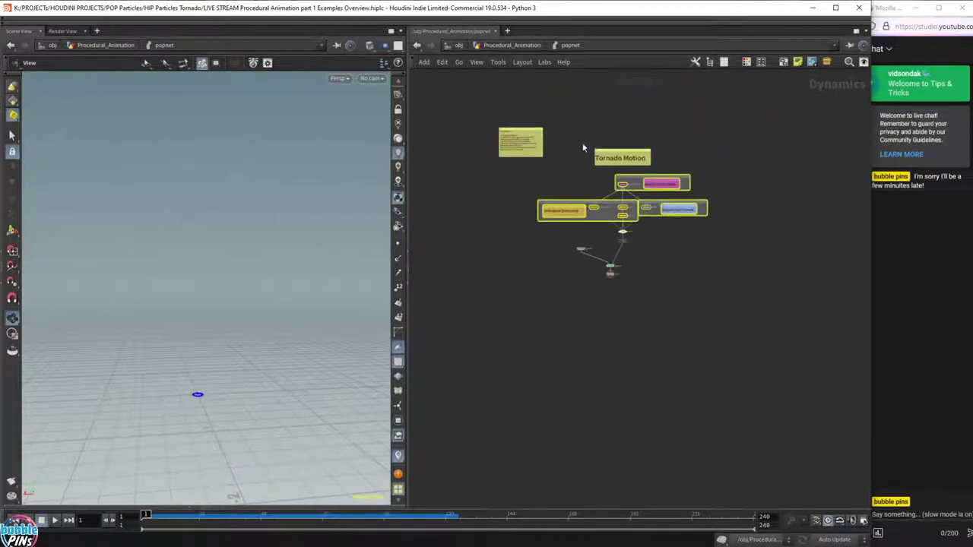
drag(560, 134, 735, 222)
drag(768, 120, 488, 227)
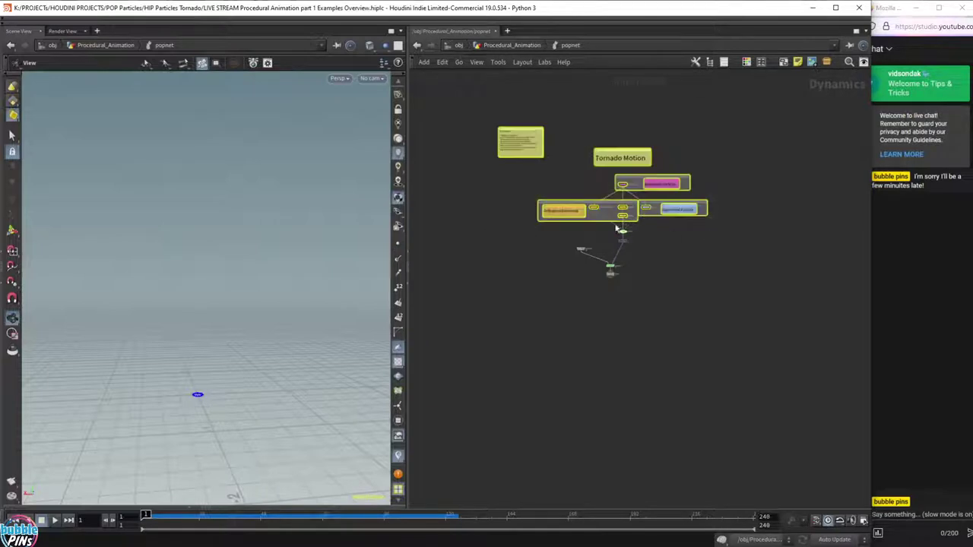
Highlight the switch1 node that collects the three tornado force branches.
scroll(617, 228, up, 6)
scroll(693, 256, up, 2)
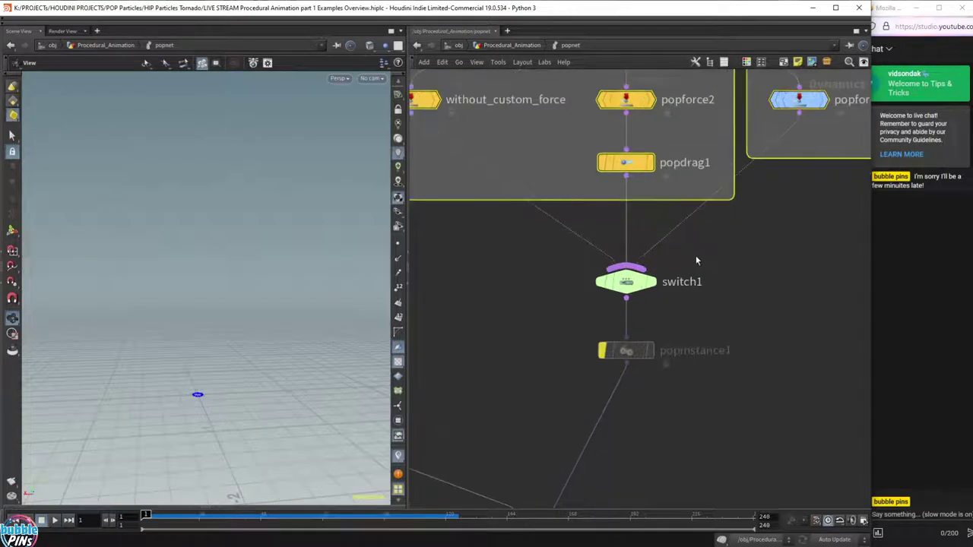
drag(700, 257, 551, 312)
drag(634, 289, 635, 95)
Turn off the bypass on the popinstance1 node between switch1 and the popsolver.
scroll(672, 247, up, 1)
middle_drag(696, 282, 699, 165)
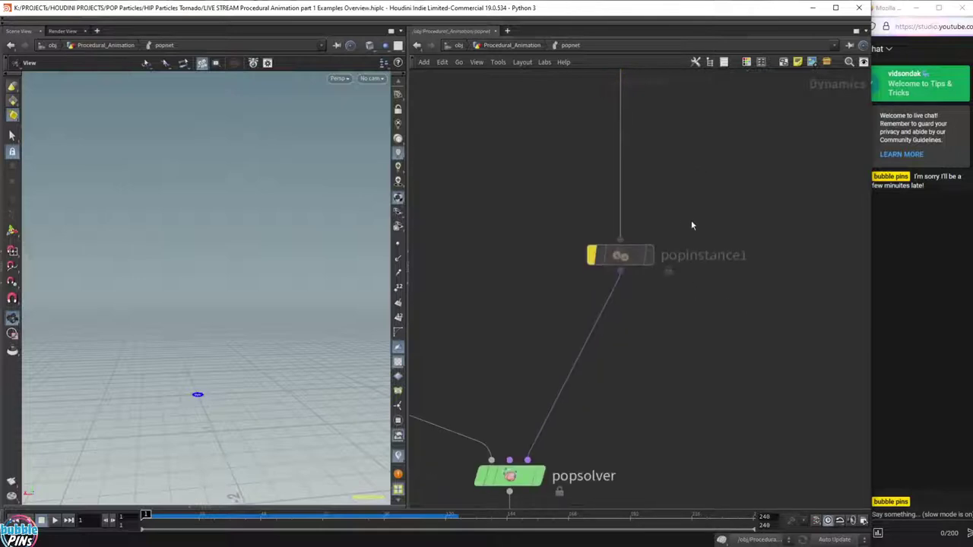
scroll(691, 225, down, 3)
middle_drag(717, 276, 783, 255)
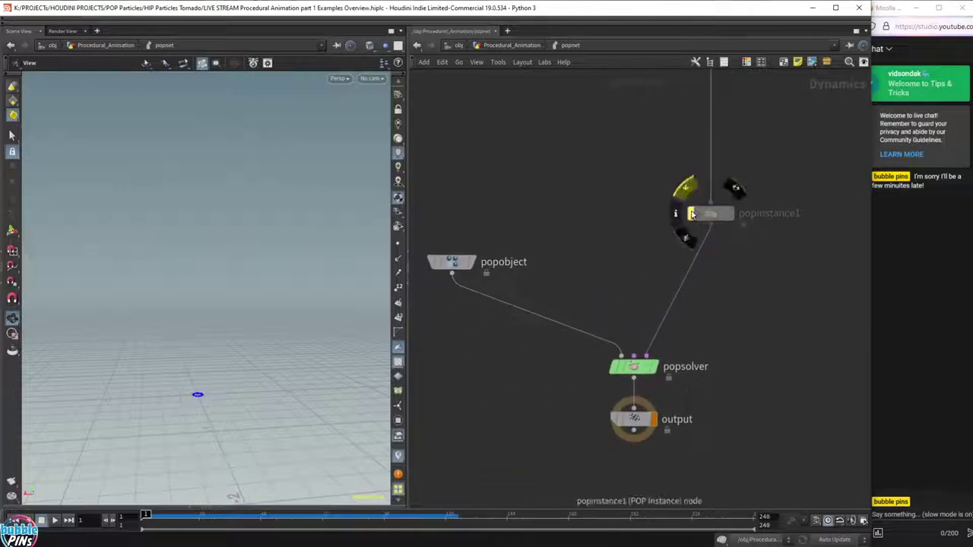
click(691, 214)
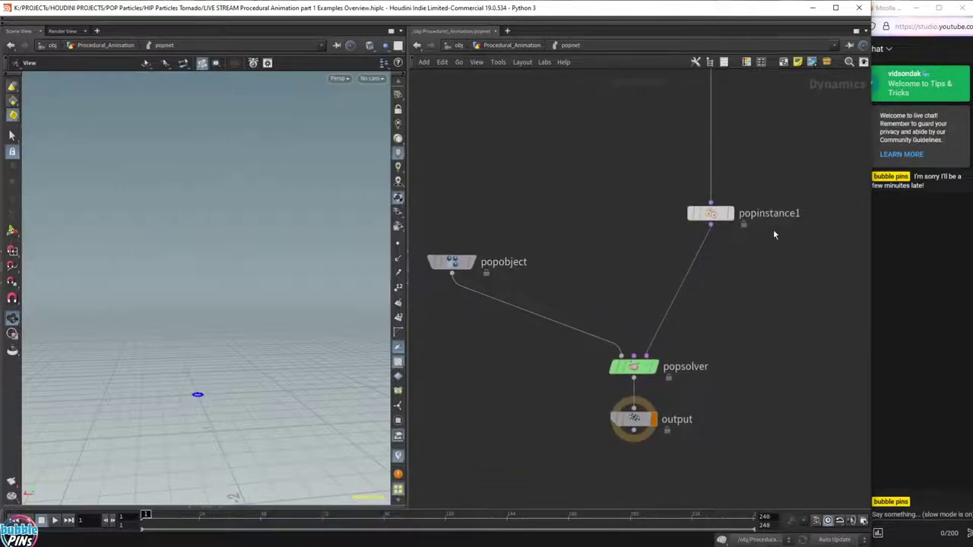
Select popinstance1 and search the available nodes for "pop insta" to show the POP Instance node, without adding one.
drag(820, 237, 661, 180)
middle_drag(812, 284, 732, 322)
key(Tab)
text(pop)
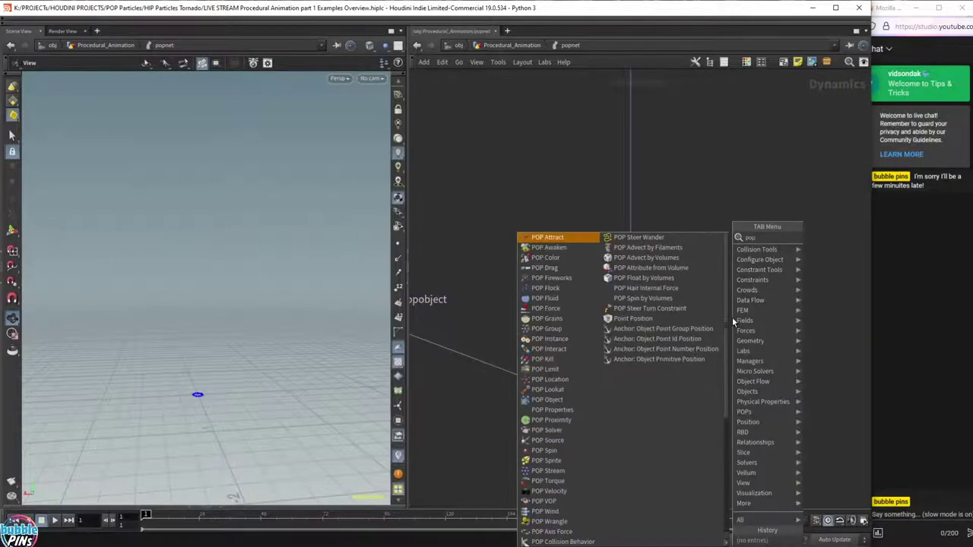
text( insta)
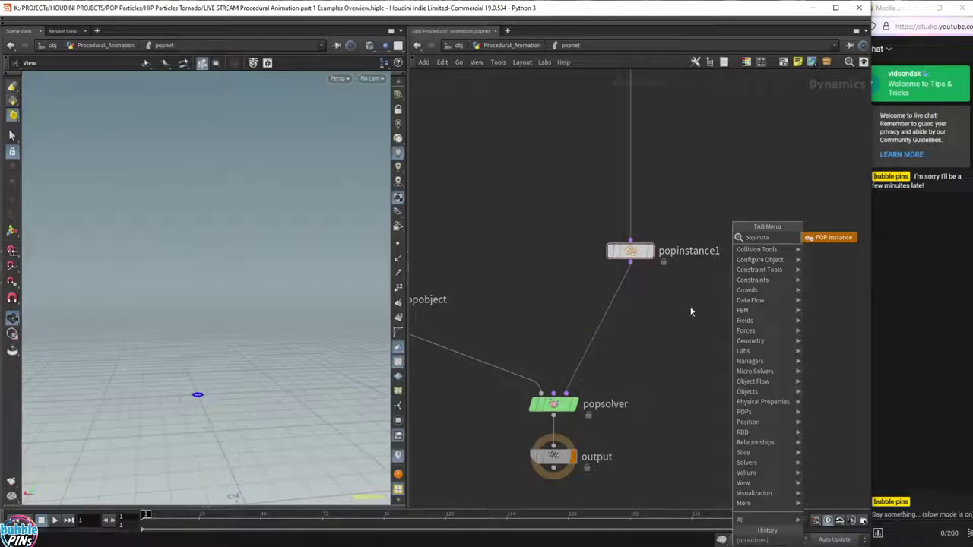
key(Escape)
Open popinstance1's parameters and show the end of its Instance Path.
key(p)
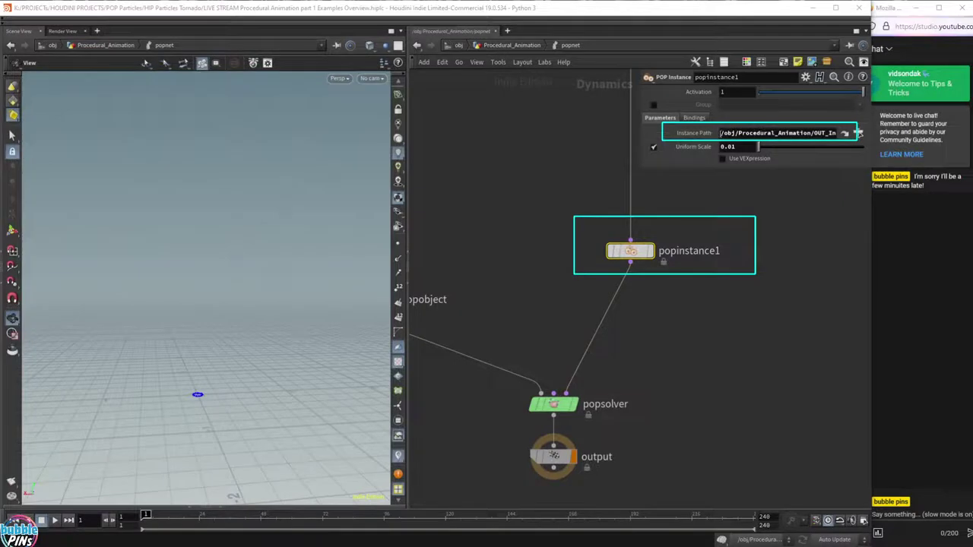
click(781, 132)
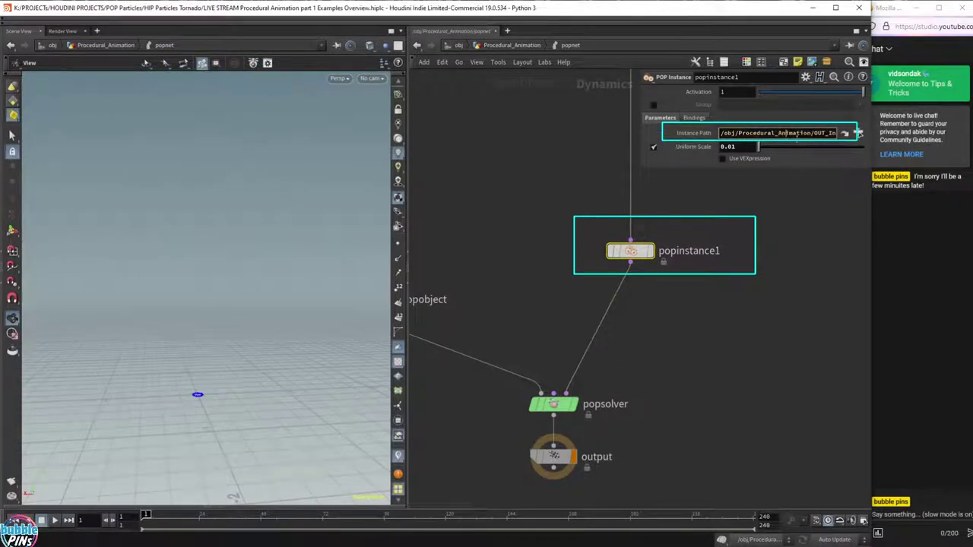
key(End)
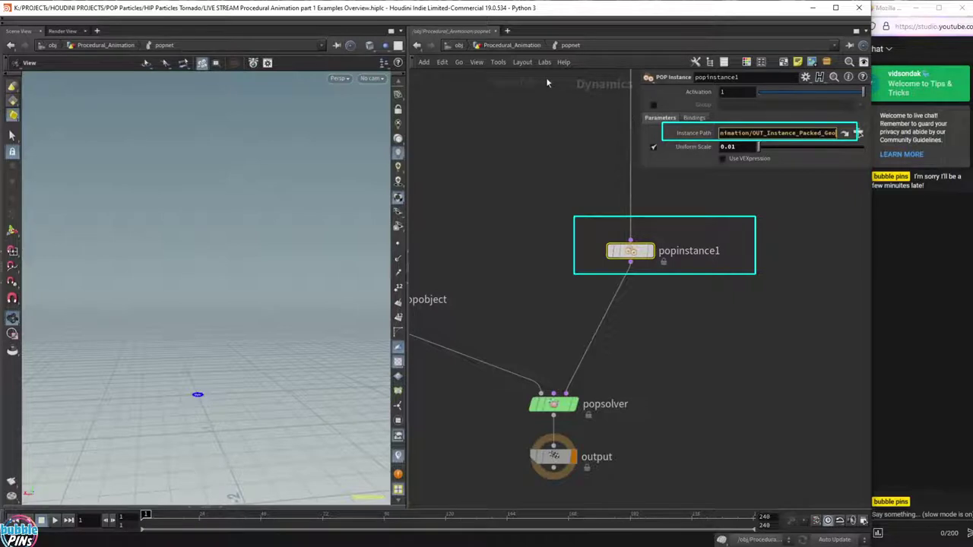
Go up to the Procedural_Animation network to view the popnet node, and go back inside it.
click(498, 47)
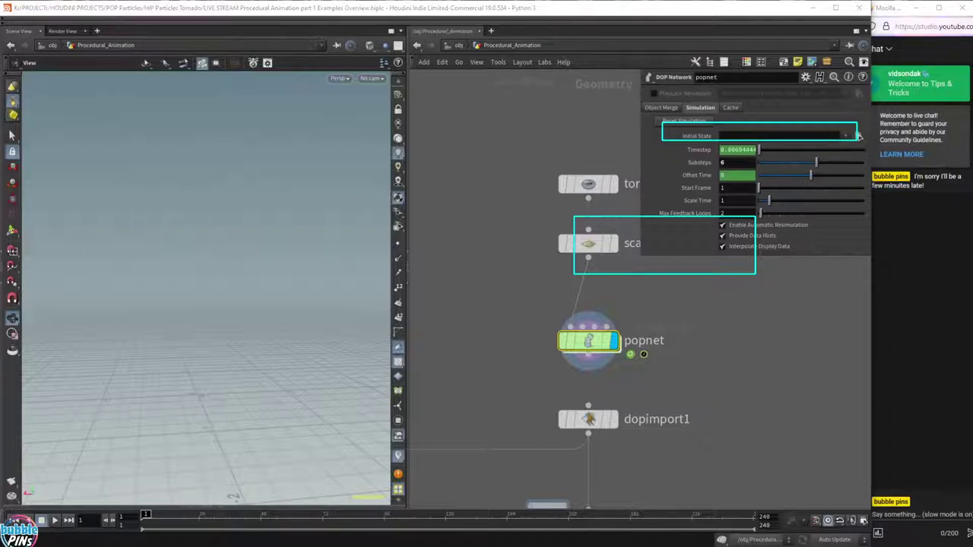
click(539, 137)
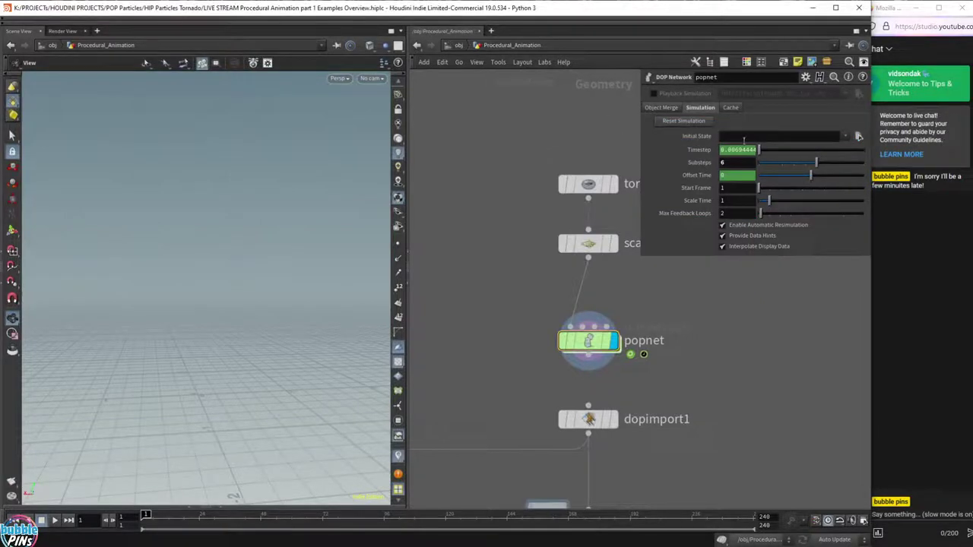
click(743, 137)
scroll(661, 341, down, 5)
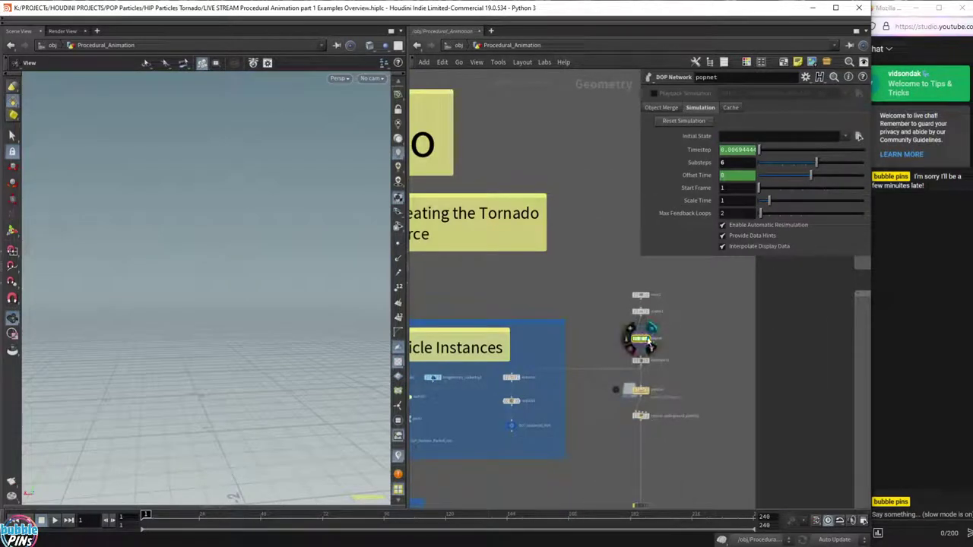
double_click(648, 342)
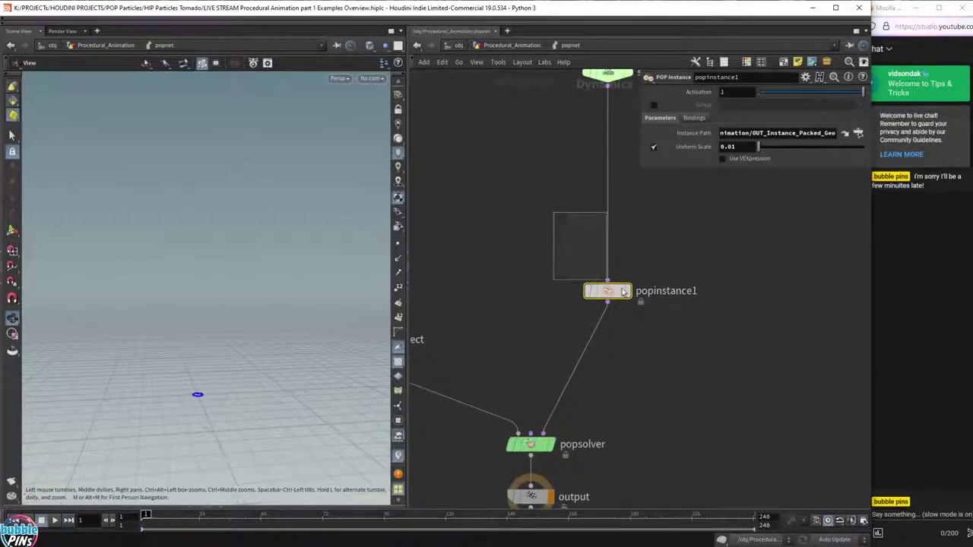
Jump to the OUT_Instance_Packed_Geo node referenced by the instance path and display its geometry in the viewport.
click(844, 133)
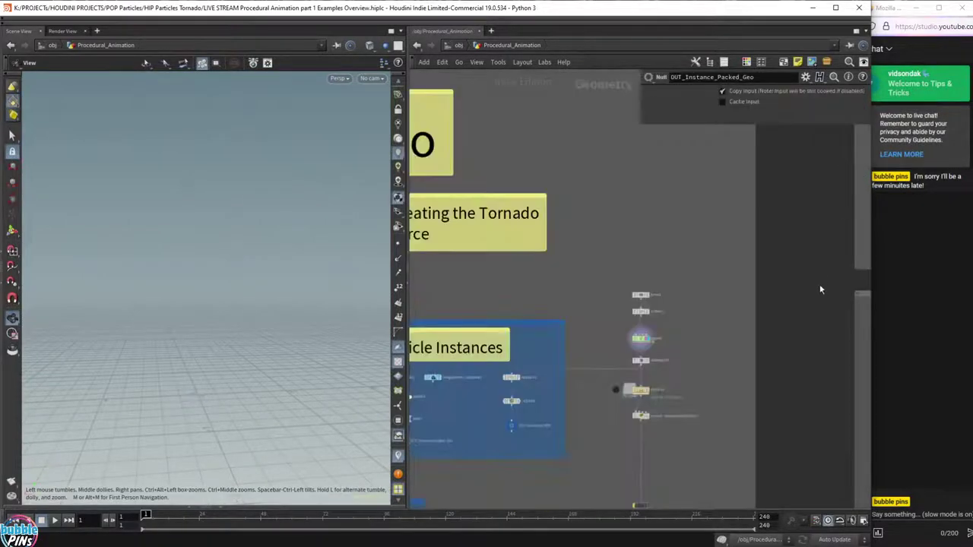
scroll(730, 331, down, 4)
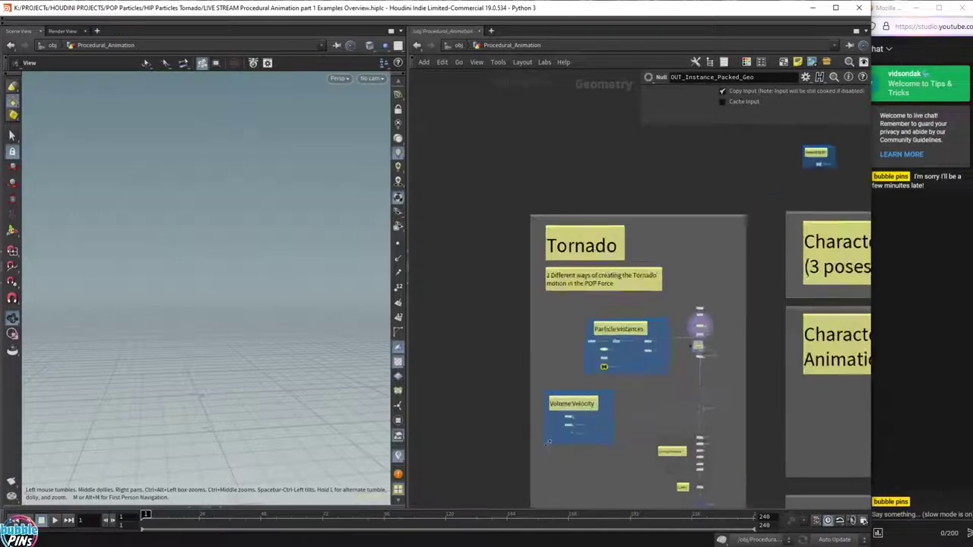
scroll(636, 327, up, 5)
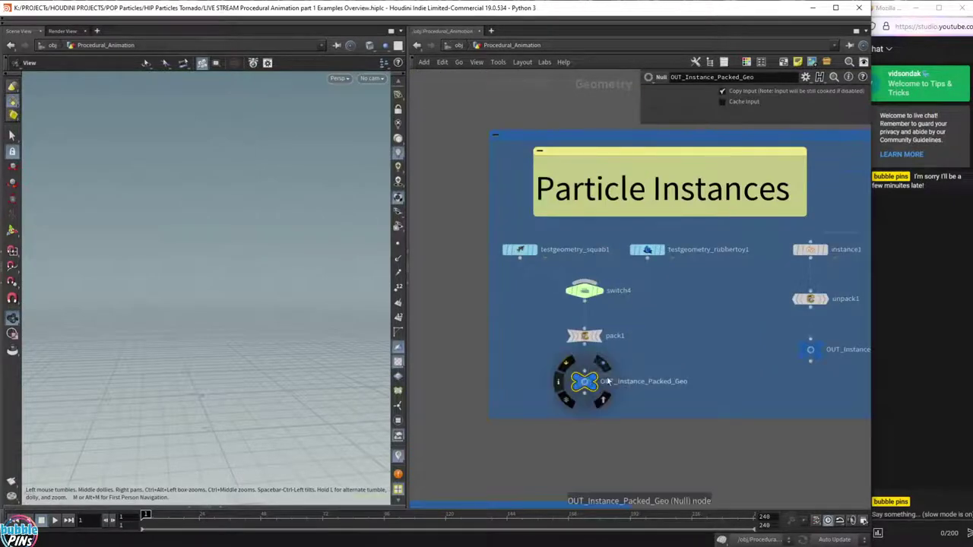
click(597, 379)
drag(301, 326, 229, 370)
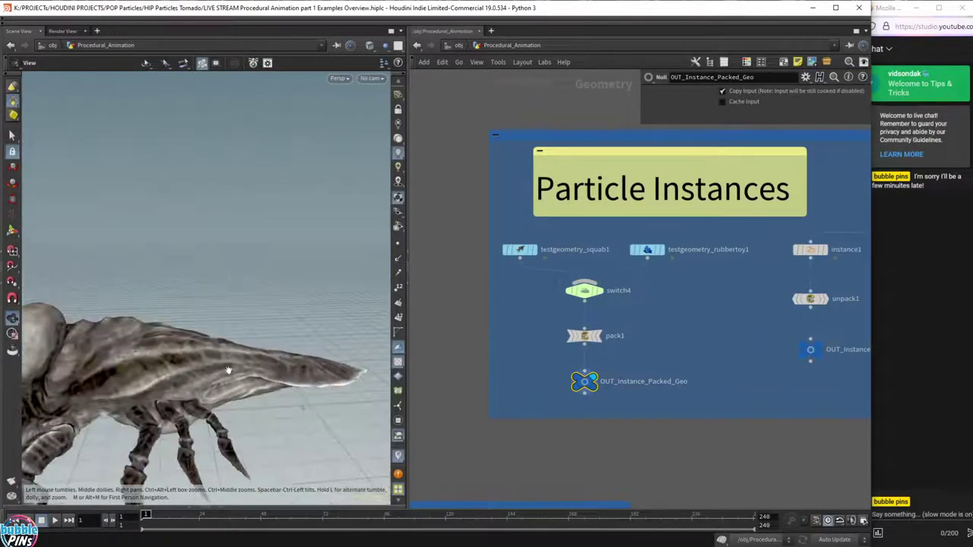
middle_drag(228, 370, 239, 315)
Set switch4's Select Input to 1 so the rubber toy replaces the squab as the instanced geometry.
drag(565, 230, 487, 271)
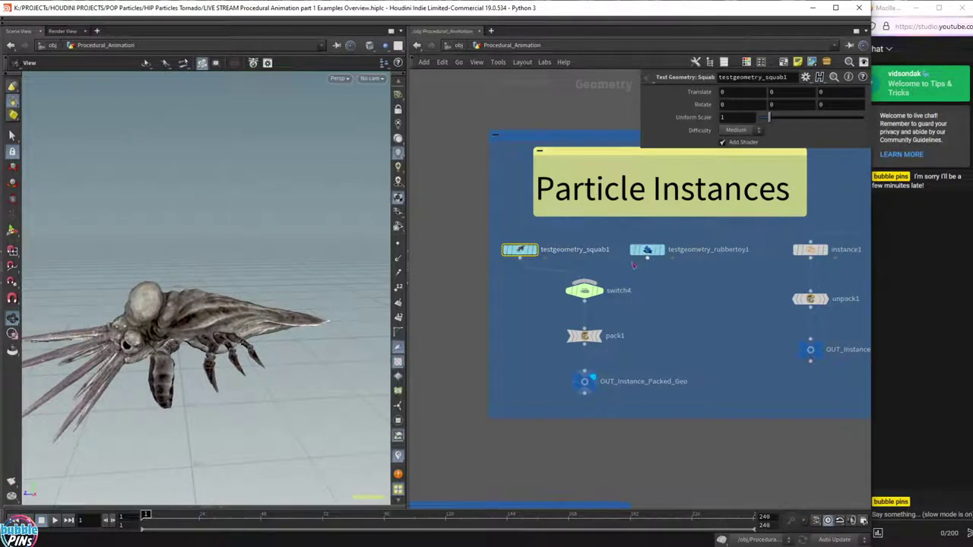
click(584, 290)
click(741, 94)
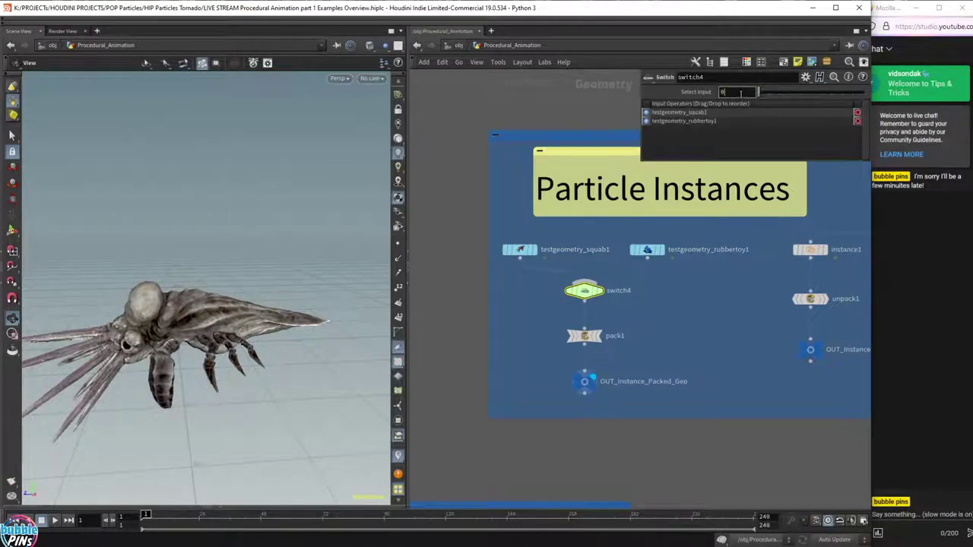
scroll(741, 93, up, 1)
drag(211, 304, 240, 298)
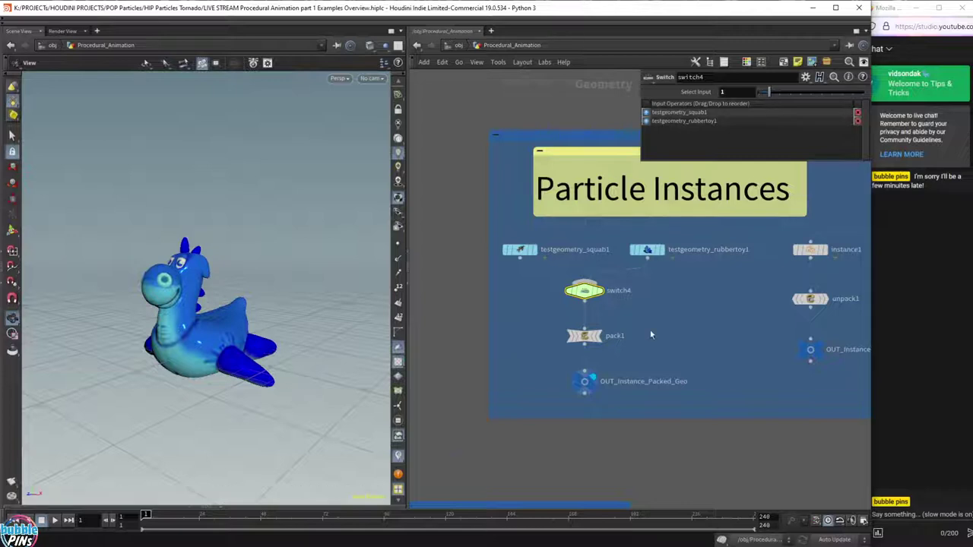
Display the particles file cache in the viewport and play the tornado particle animation.
scroll(655, 335, down, 3)
middle_drag(699, 339, 474, 347)
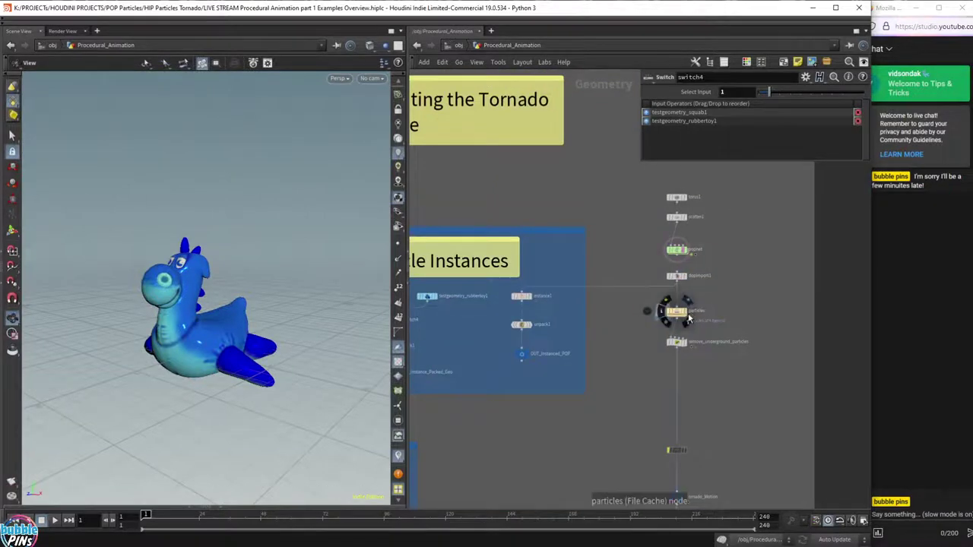
click(687, 321)
click(675, 311)
click(525, 354)
key(Up)
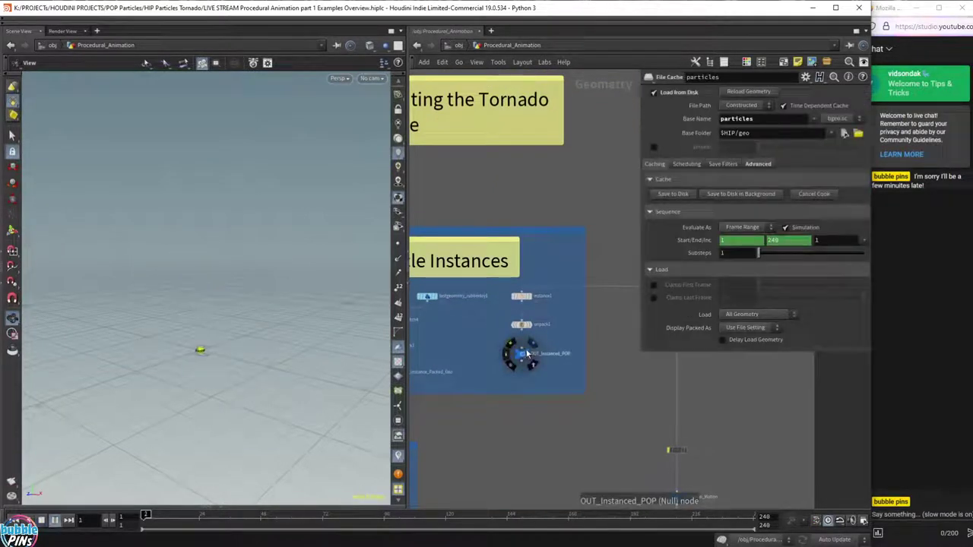
click(398, 455)
key(Up)
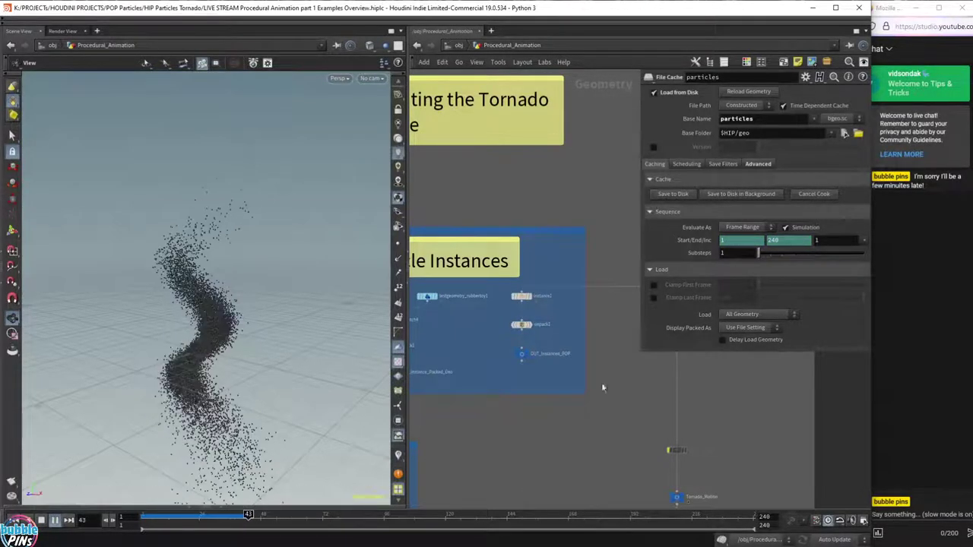
Display the testgeometry_rubbertoy1 node of the Particle Instances group in the viewport.
scroll(575, 378, down, 2)
scroll(556, 377, up, 5)
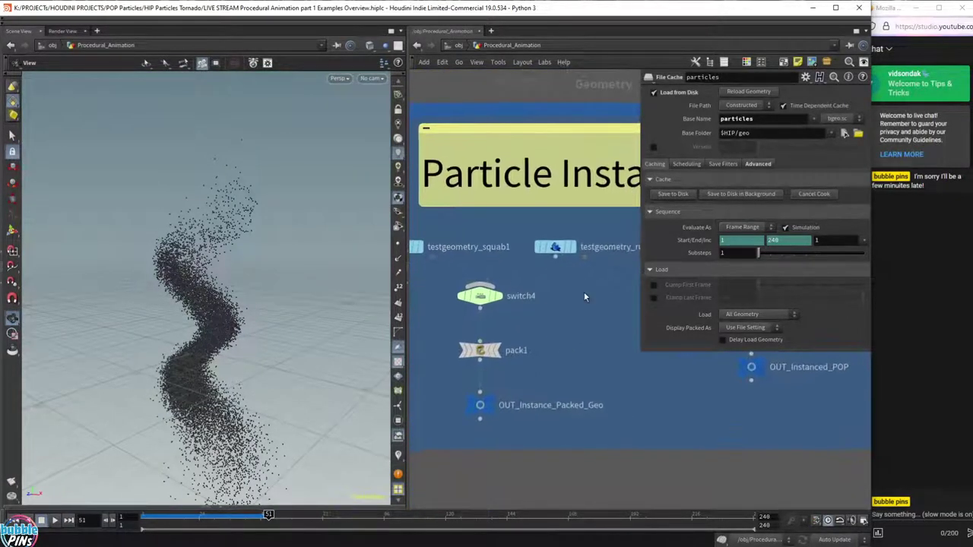
click(557, 250)
click(575, 249)
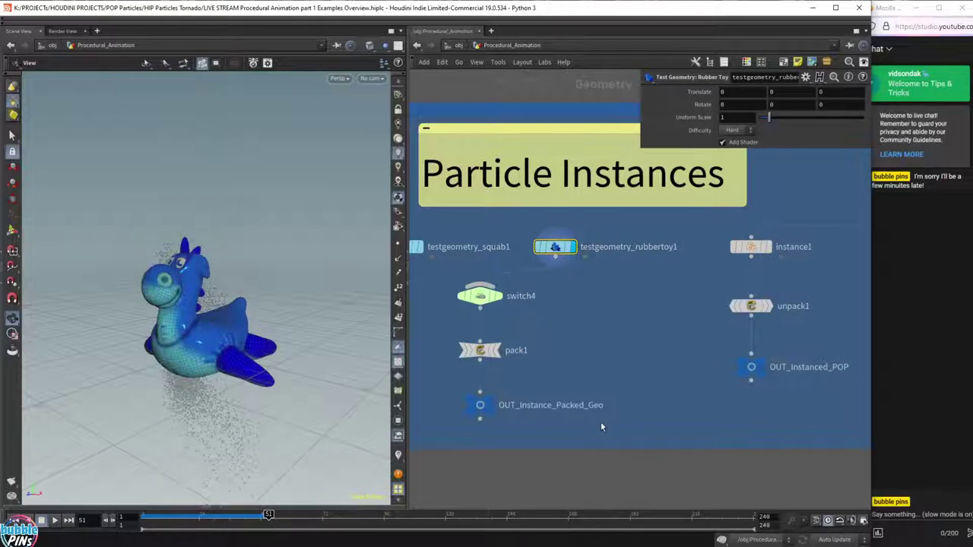
Examine the pack1 and switch4 nodes, both test geometry nodes and OUT_Instance_Packed_Geo in the Particle Instances group.
click(482, 352)
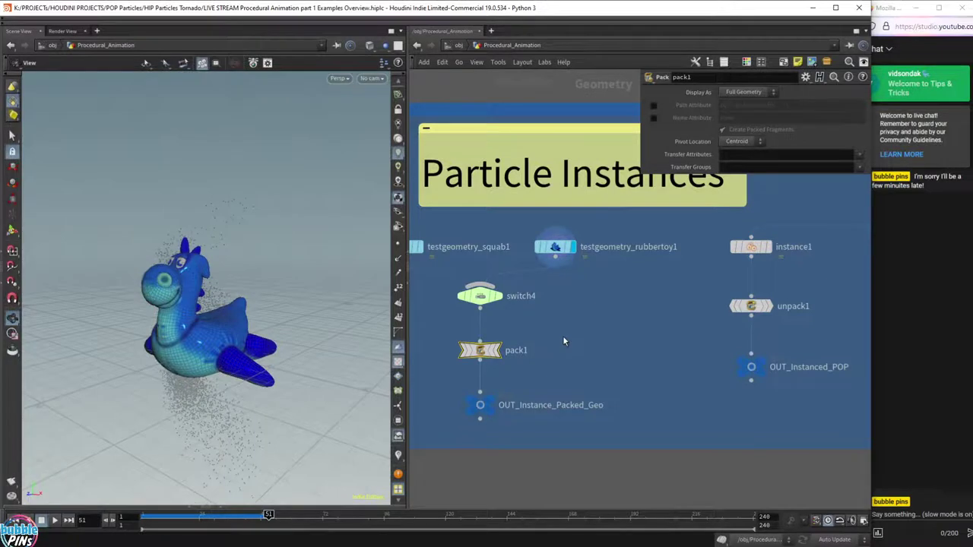
click(481, 296)
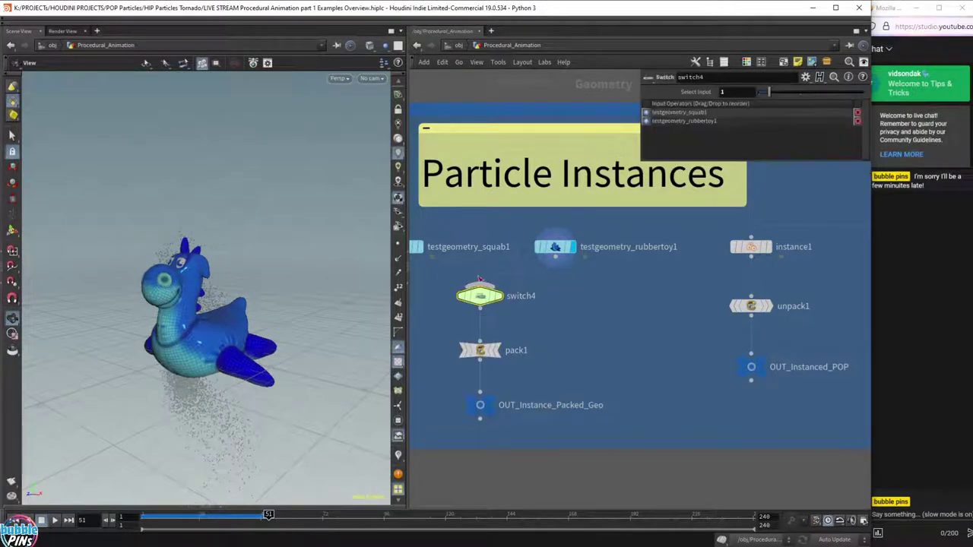
middle_drag(554, 320, 654, 348)
click(494, 276)
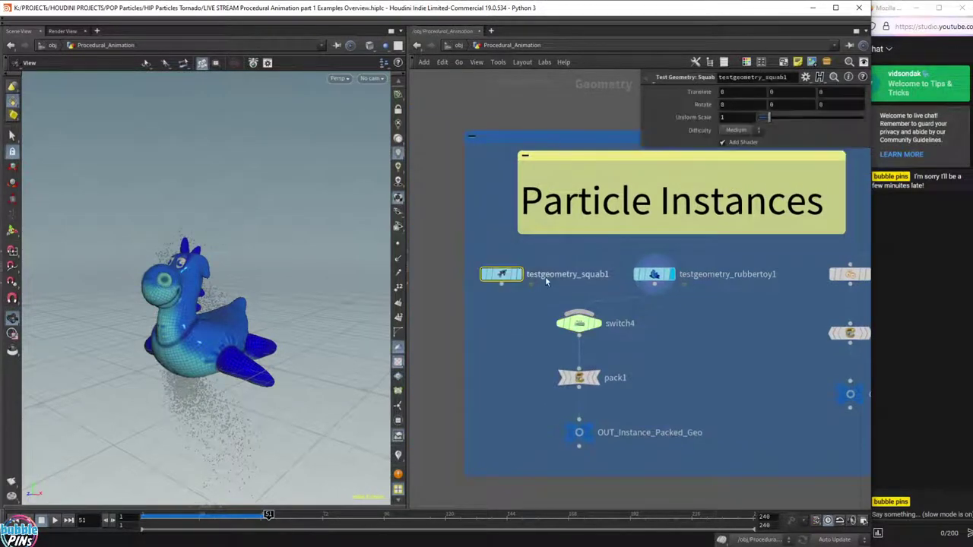
click(654, 274)
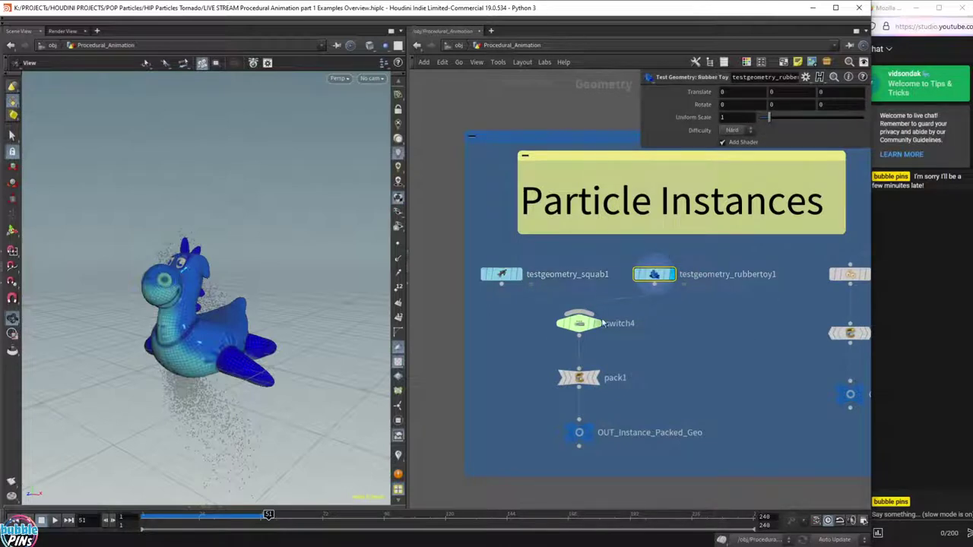
middle_drag(727, 371, 626, 345)
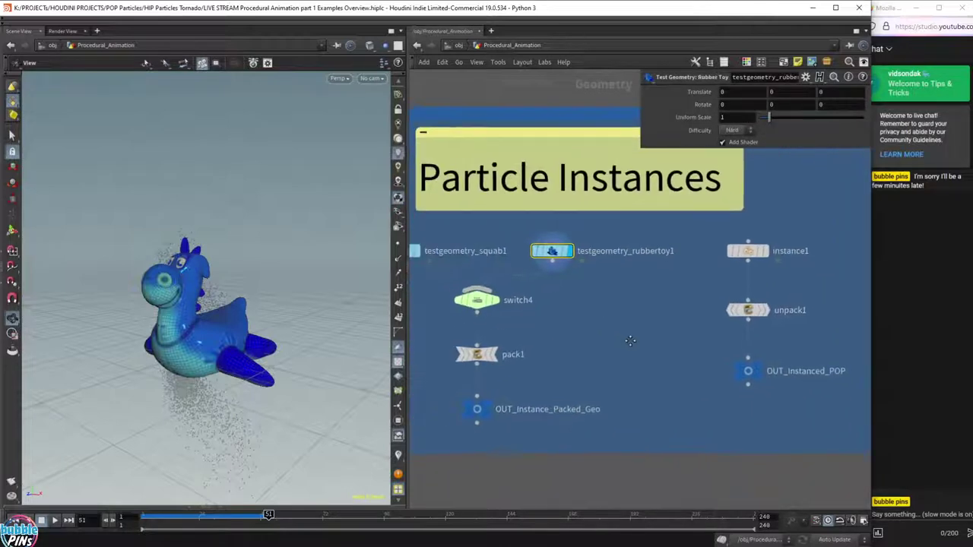
drag(451, 428, 453, 427)
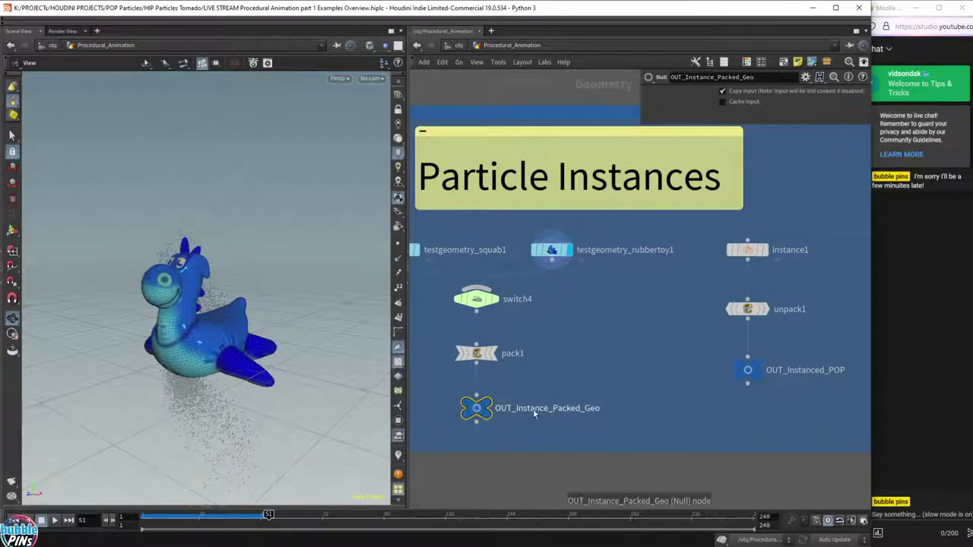
Open the popnet network and check the Instance Path of its popinstance1 node.
scroll(598, 415, down, 3)
middle_drag(726, 369, 565, 354)
scroll(637, 308, up, 5)
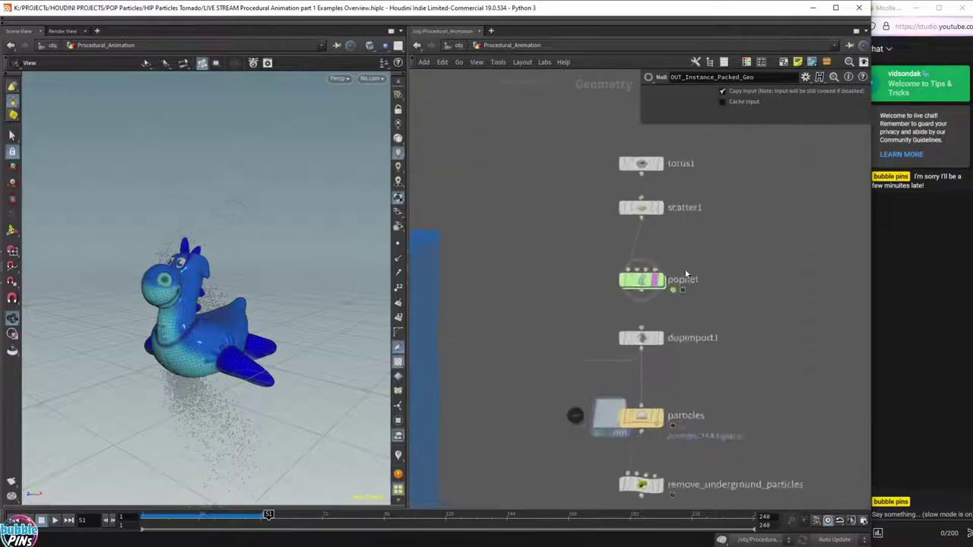
click(559, 281)
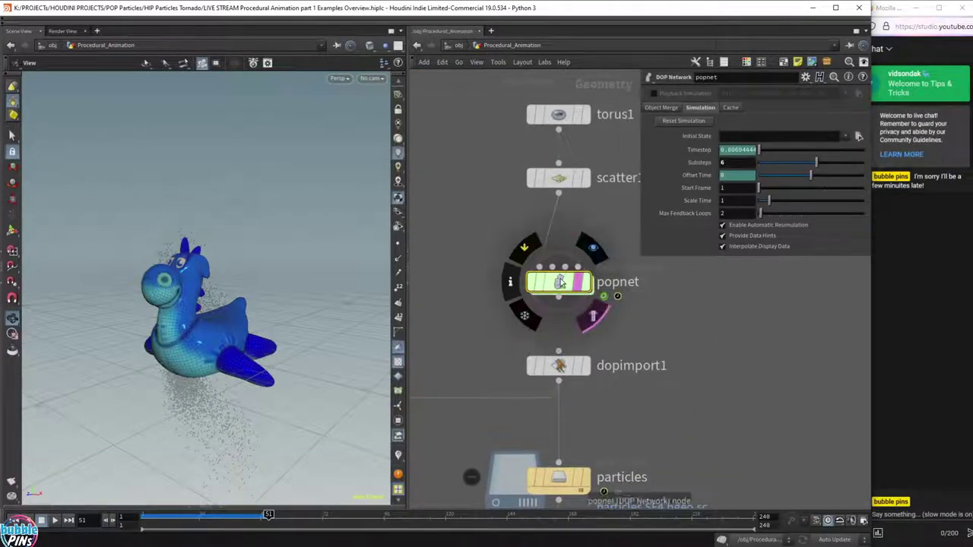
double_click(554, 275)
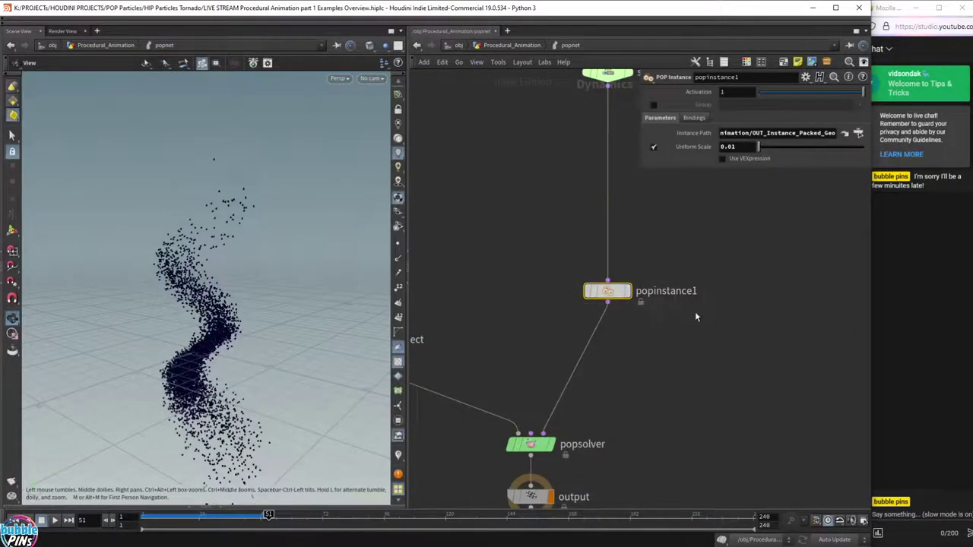
click(754, 133)
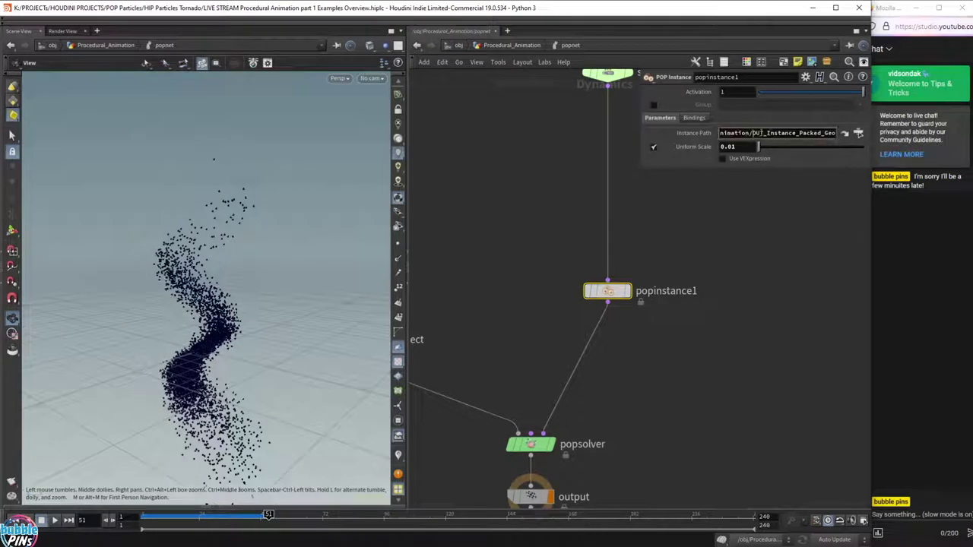
drag(754, 133, 852, 140)
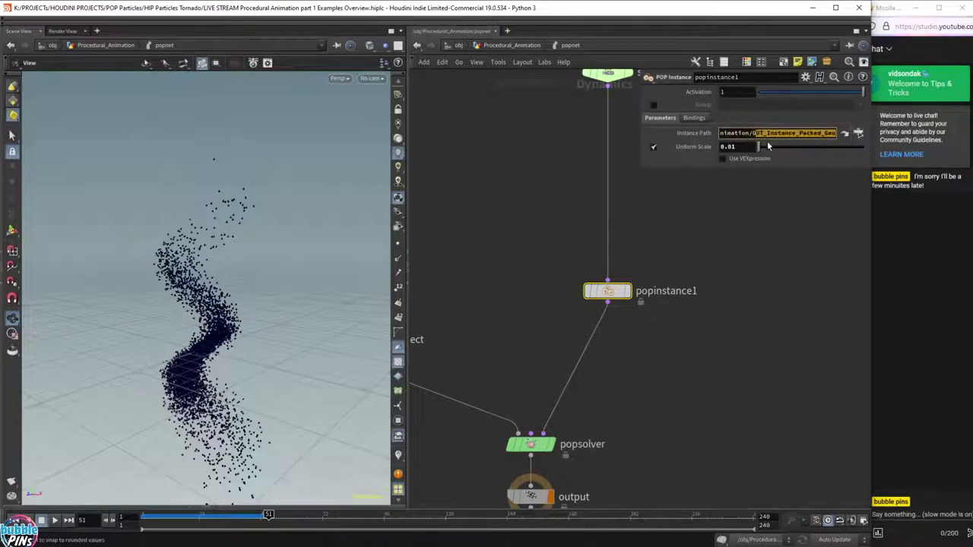
click(744, 403)
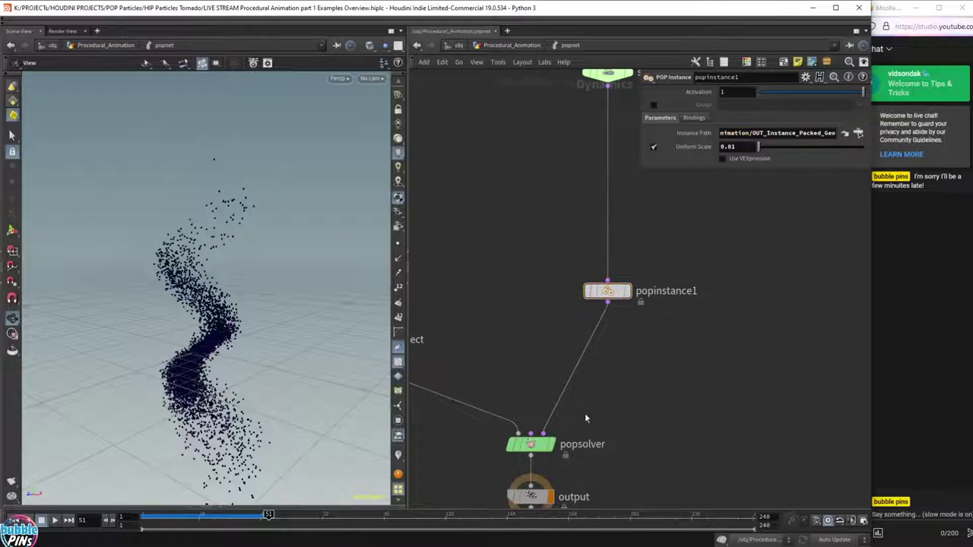
Play the popnet simulation from the start and stop it at frame 44.
key(ctrl+Up)
key(Up)
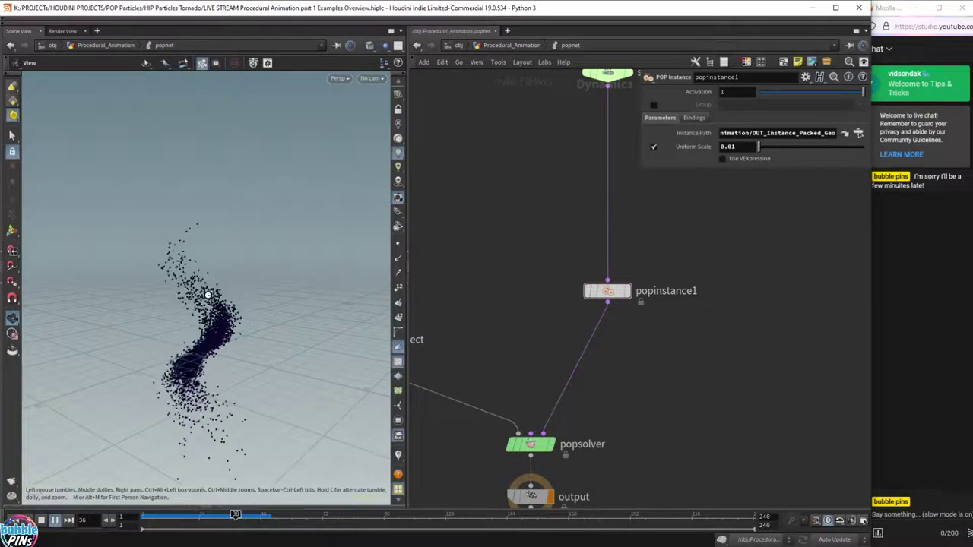
key(Up)
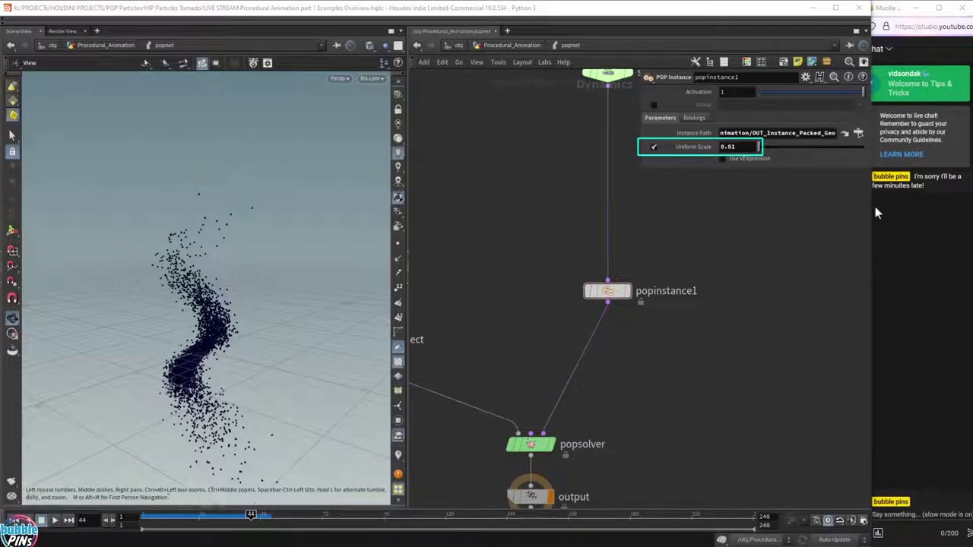
Examine popinstance1's Uniform Scale and inspect the instanced rubber toys of the tornado up close in the viewport.
click(748, 147)
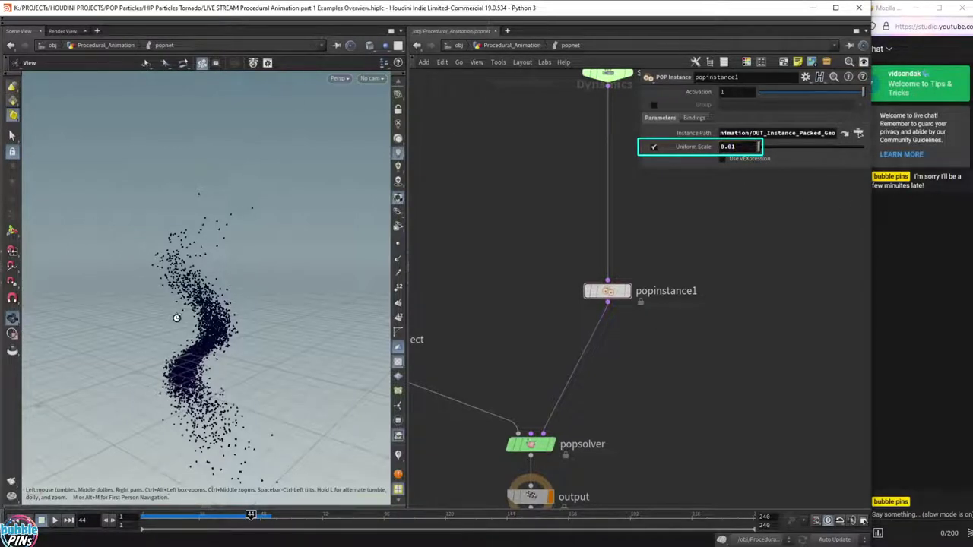
drag(176, 318, 219, 272)
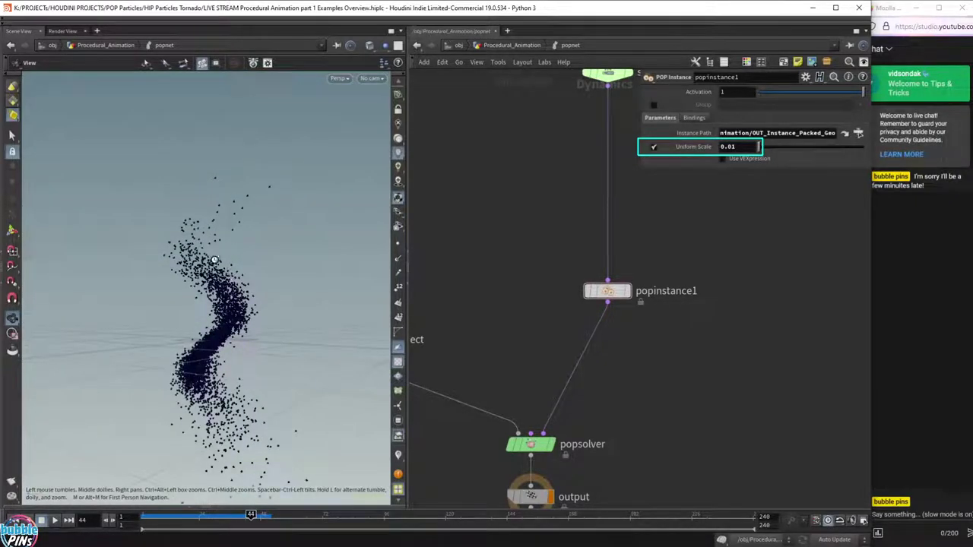
drag(216, 260, 188, 253)
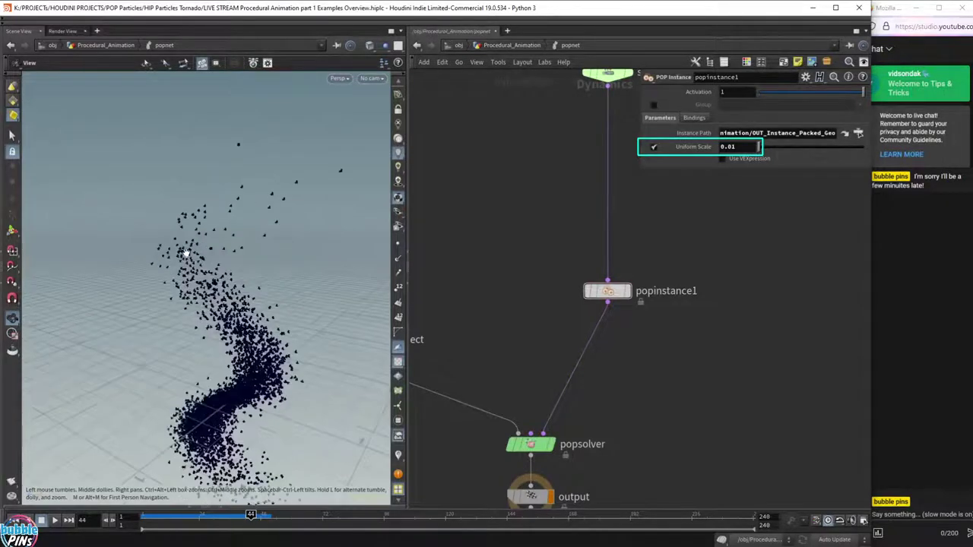
scroll(187, 251, up, 10)
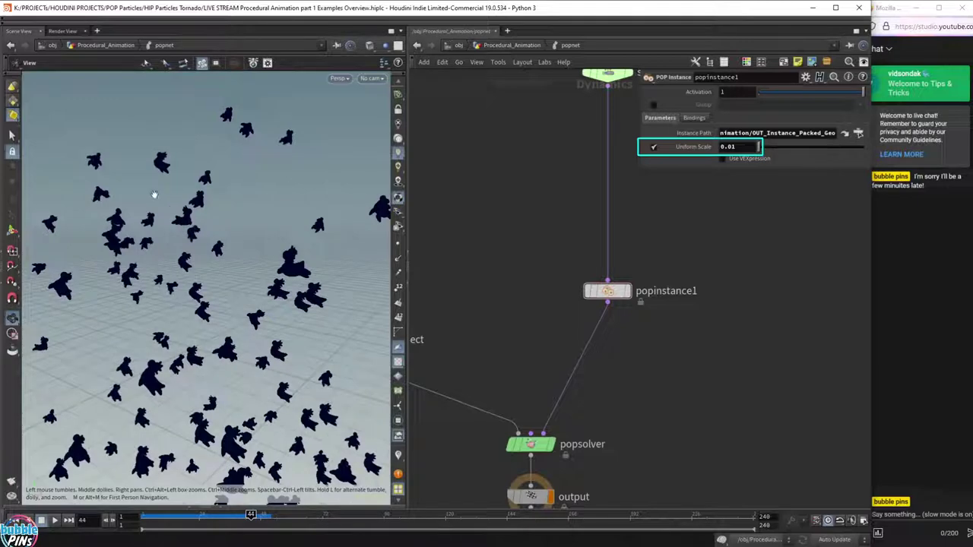
scroll(245, 291, down, 10)
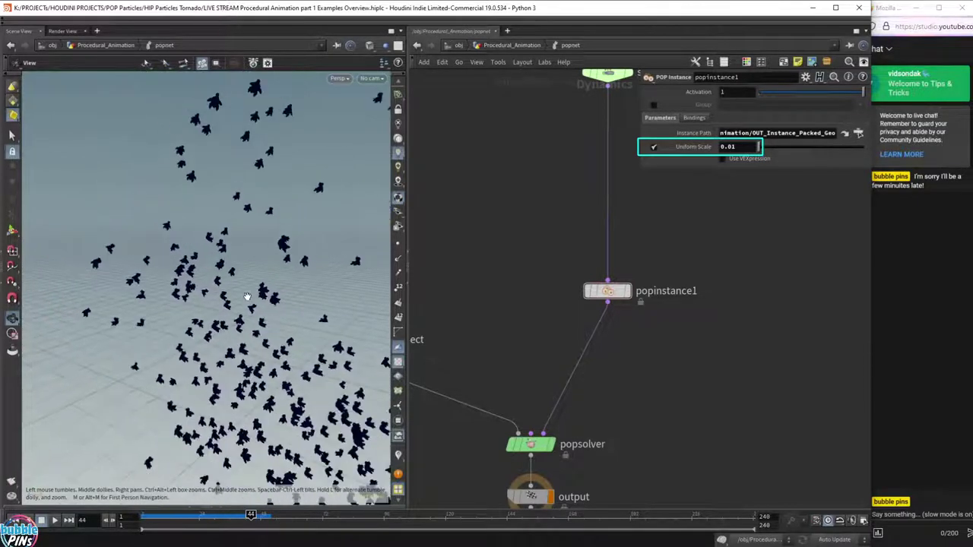
scroll(245, 291, down, 5)
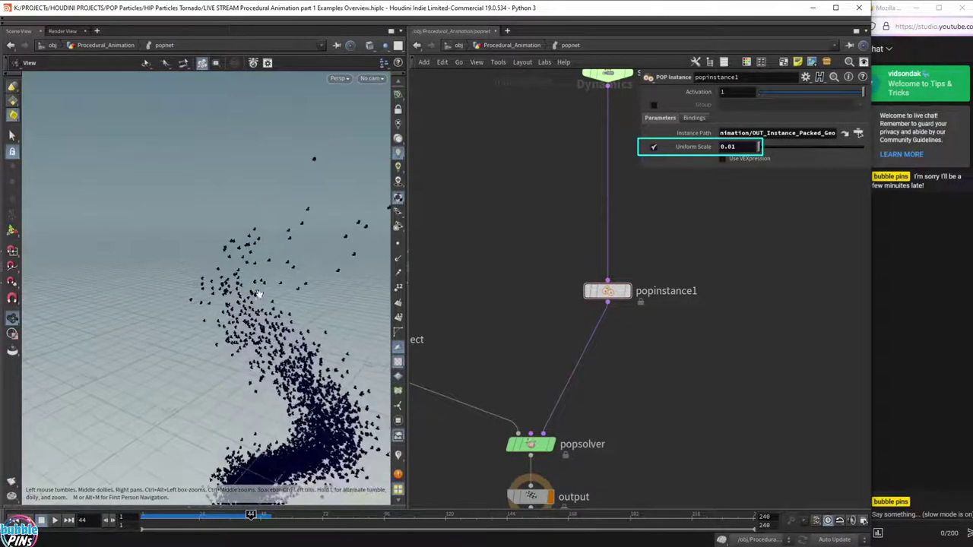
right_drag(224, 253, 217, 244)
drag(258, 286, 280, 298)
middle_drag(279, 298, 209, 222)
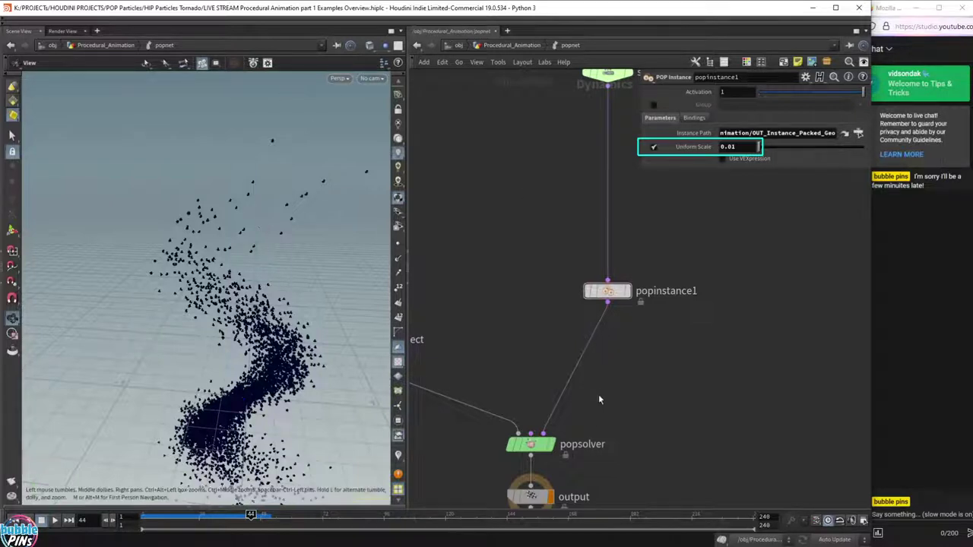
Reselect popinstance1, return to the Procedural_Animation level and display the dopimport1 node in the viewport.
drag(608, 289, 573, 245)
drag(750, 343, 553, 259)
drag(690, 330, 540, 272)
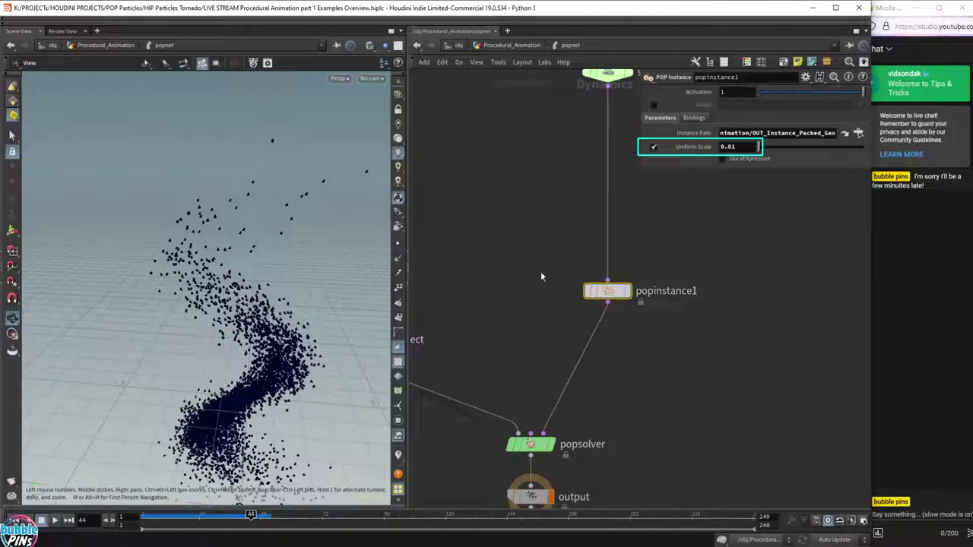
scroll(656, 361, down, 2)
scroll(657, 360, down, 2)
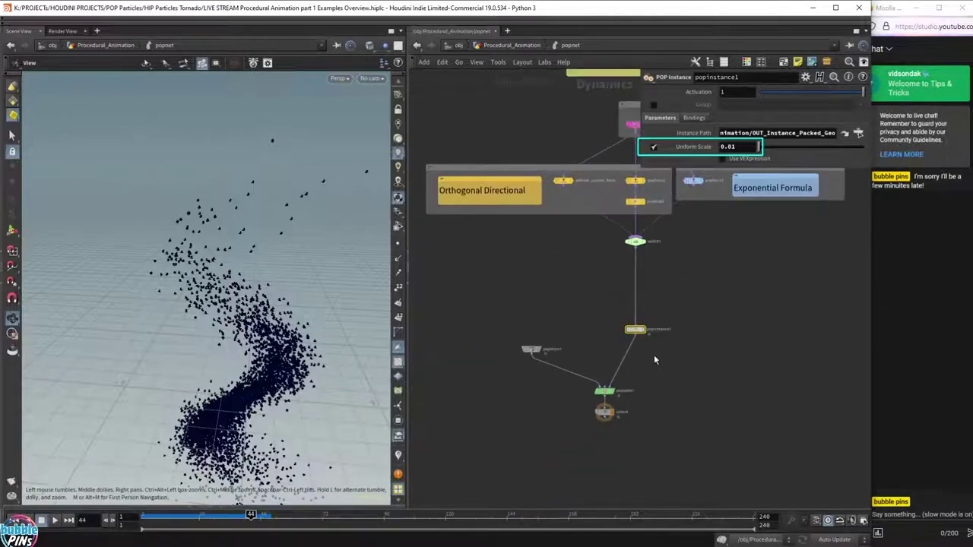
click(510, 44)
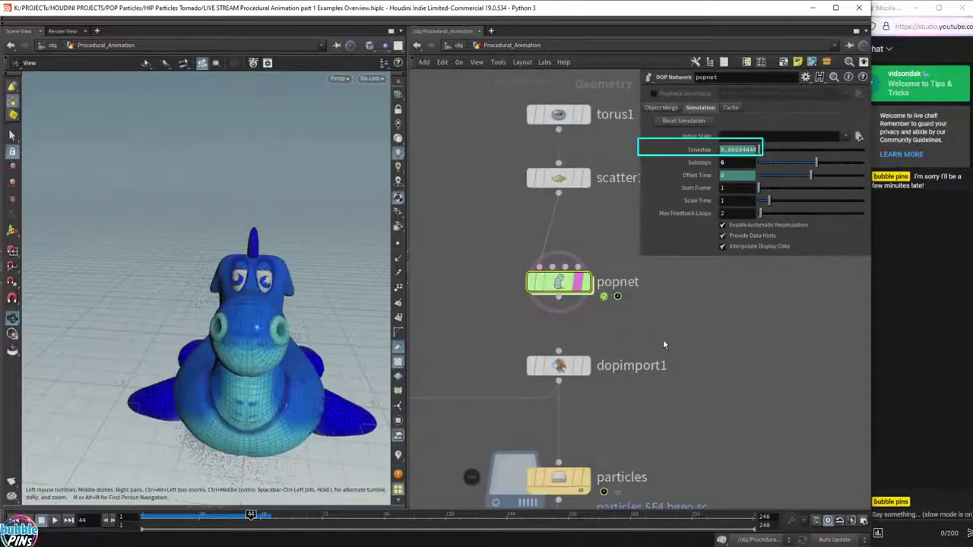
mouse_move(589, 293)
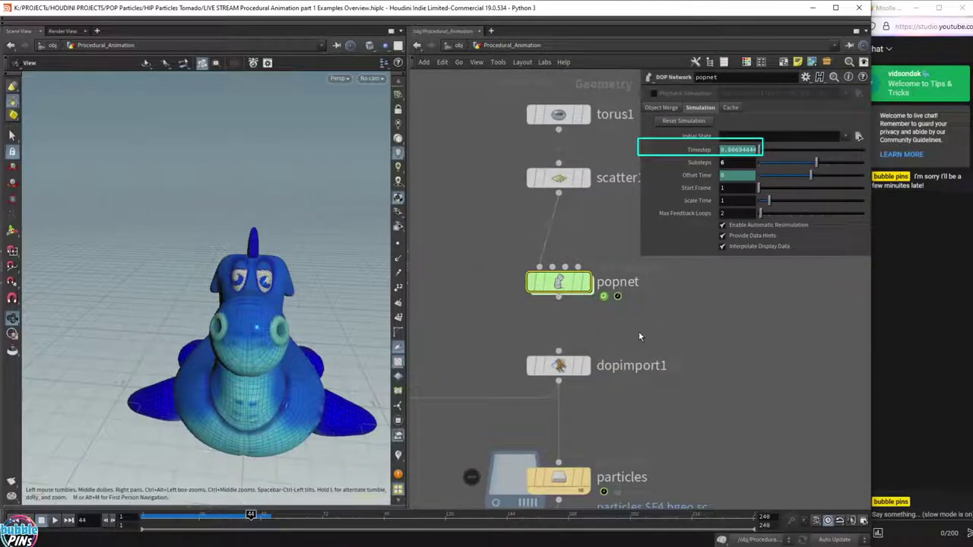
click(557, 371)
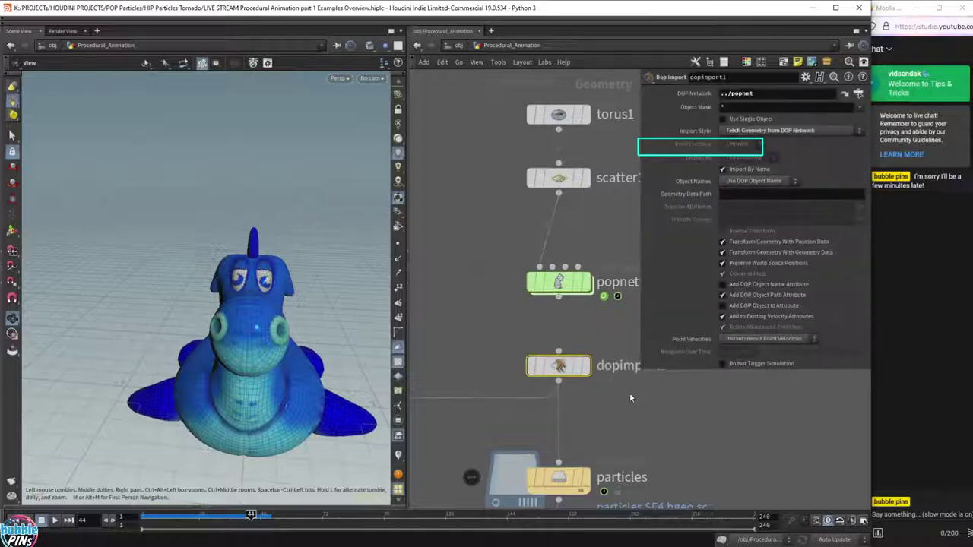
middle_drag(651, 416, 595, 411)
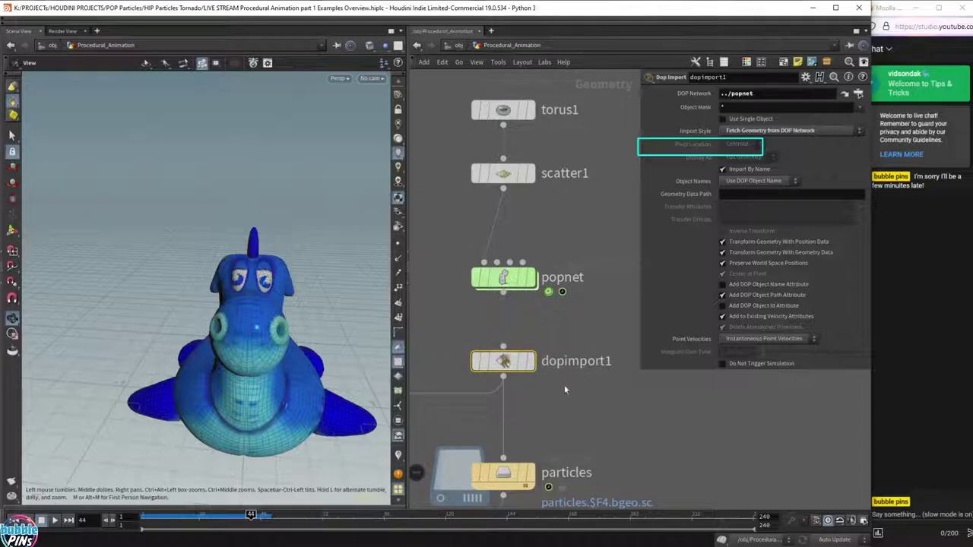
click(532, 363)
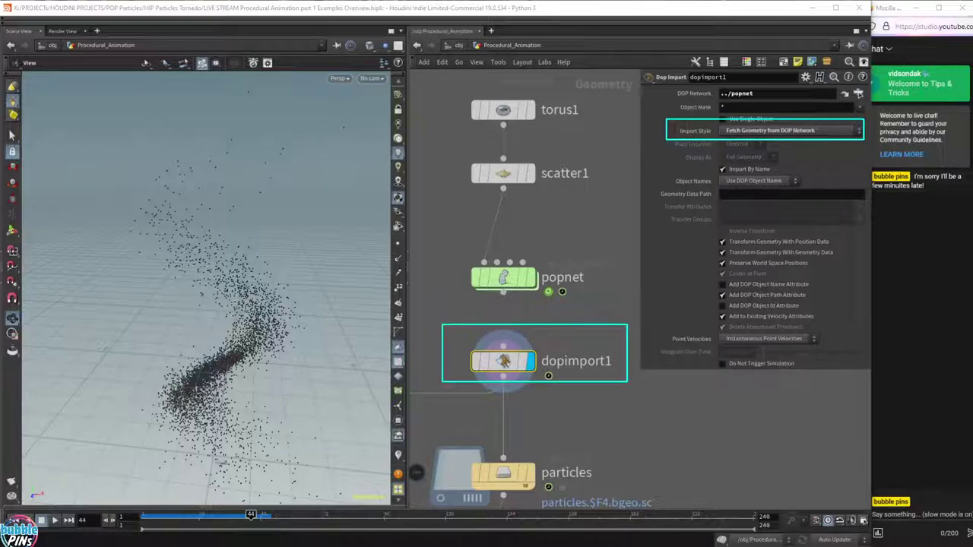
Compare the instances inside popnet with the dopimport1 output in the viewport, checking dopimport1's Import Style.
drag(124, 347, 263, 346)
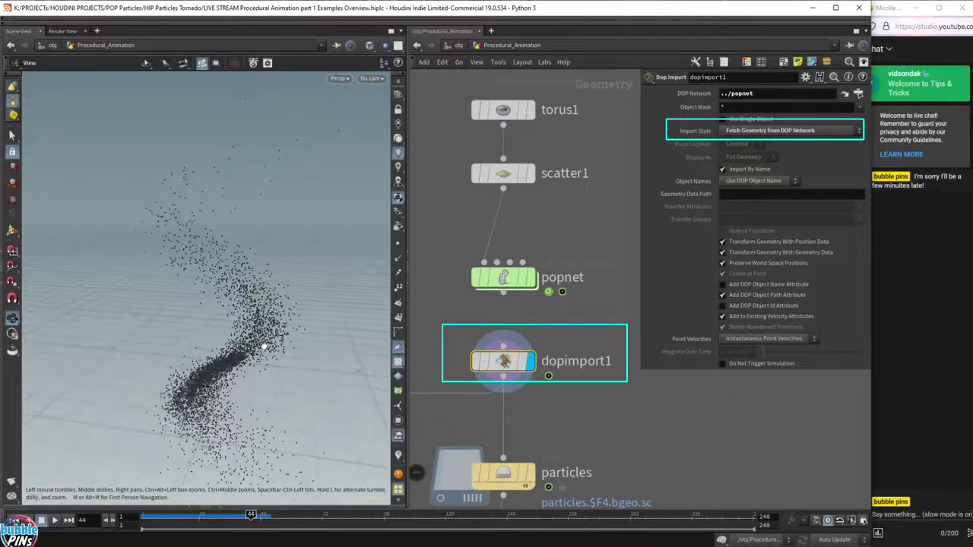
double_click(504, 280)
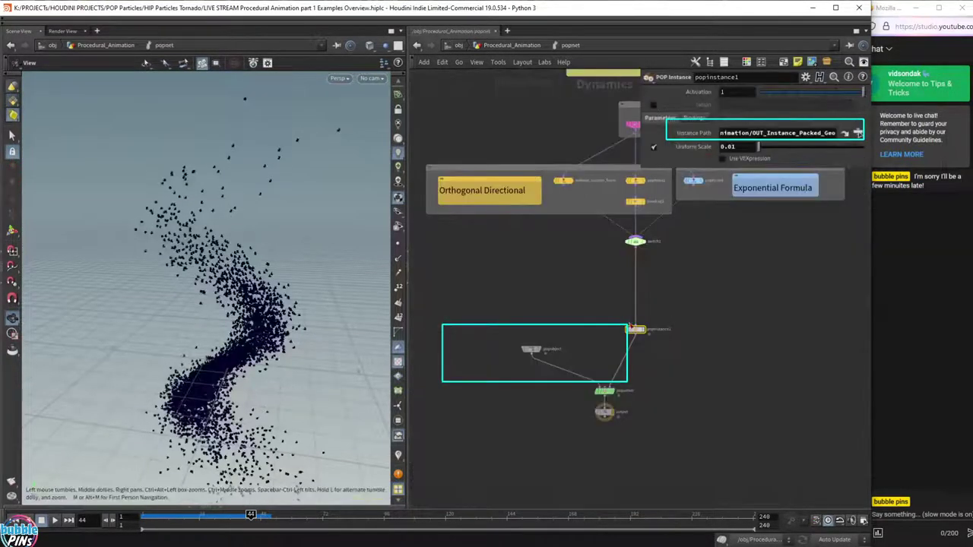
click(511, 45)
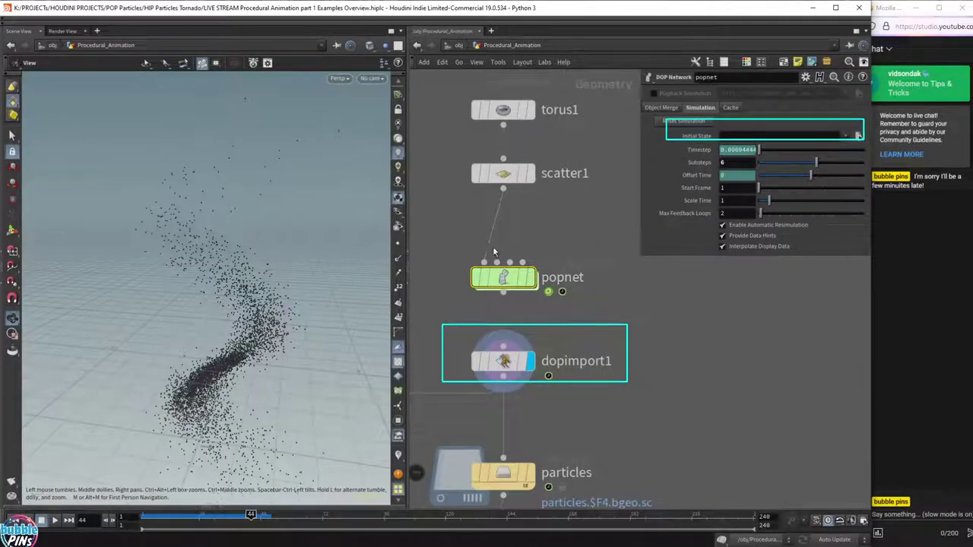
click(503, 361)
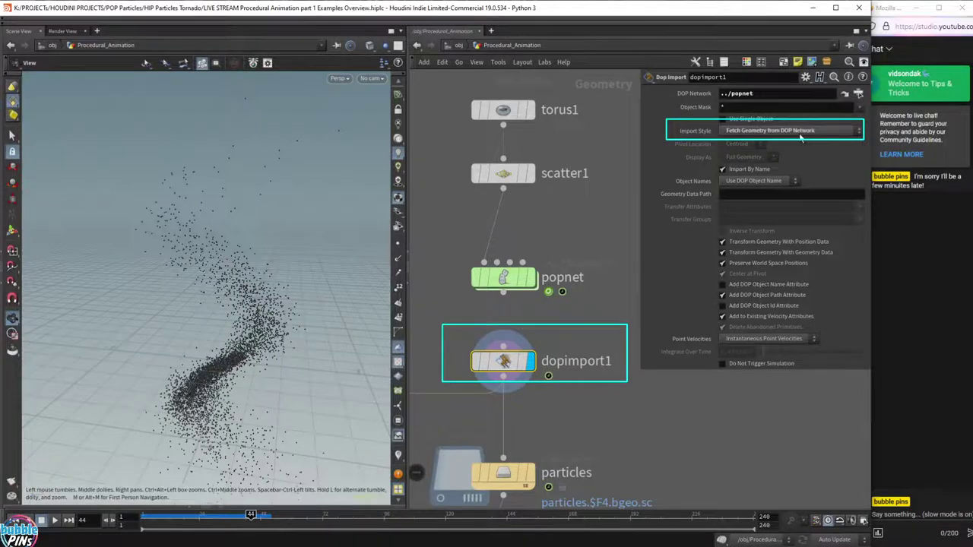
drag(196, 282, 254, 303)
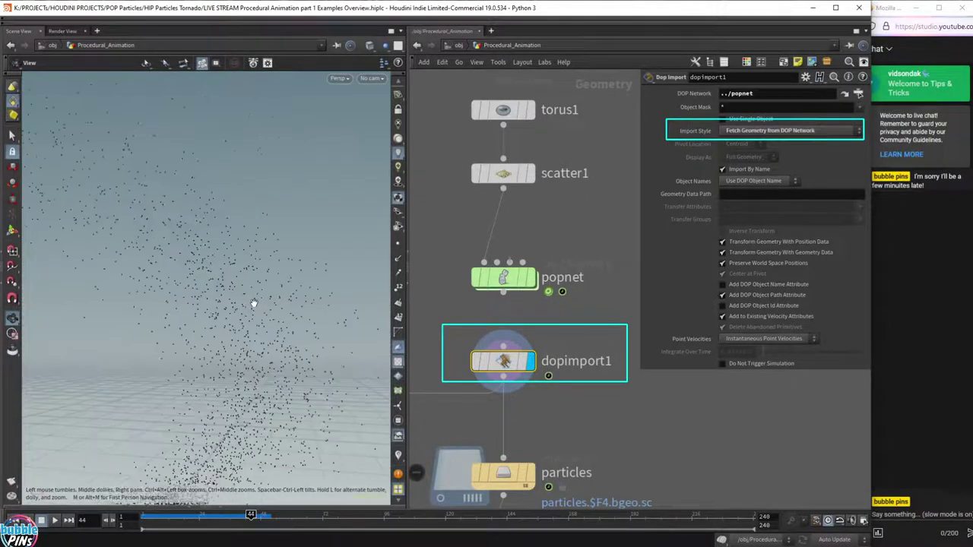
scroll(253, 303, up, 8)
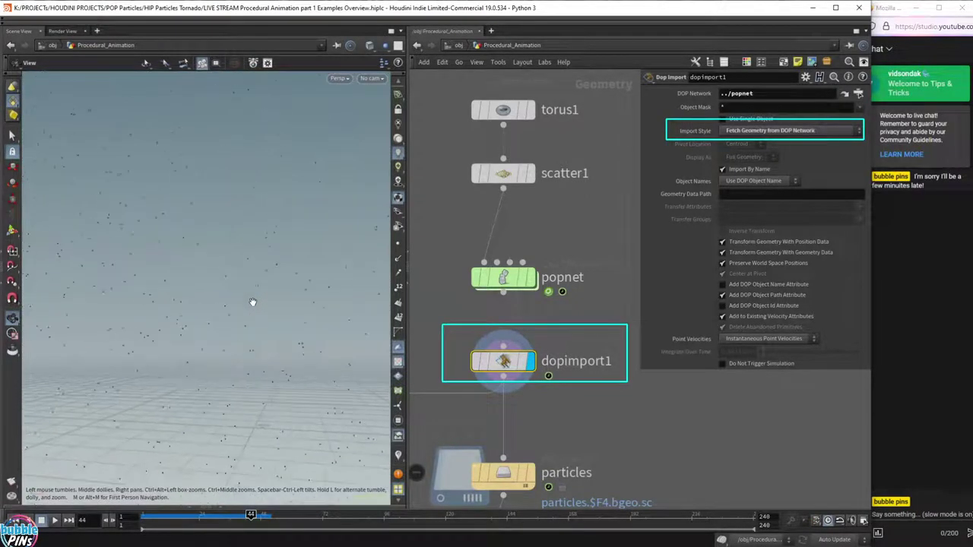
scroll(253, 301, down, 10)
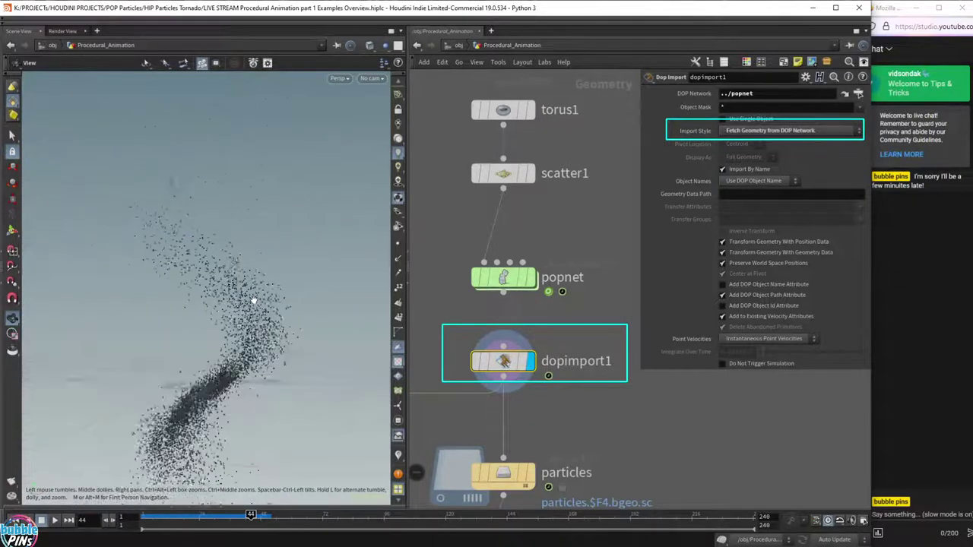
scroll(254, 301, down, 2)
right_drag(261, 319, 265, 298)
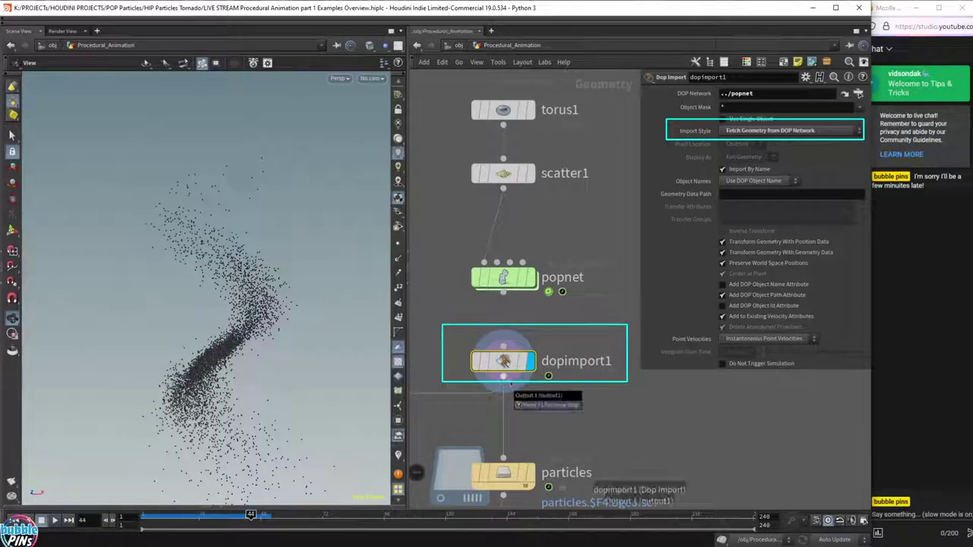
Add an Instance node wired to dopimport1's output and display it in the viewport.
click(503, 376)
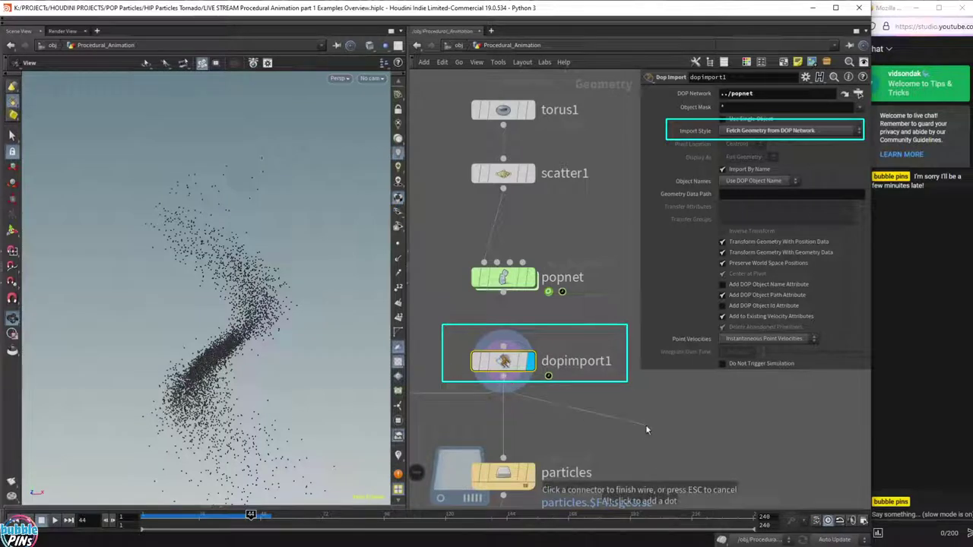
key(Tab)
text(pop)
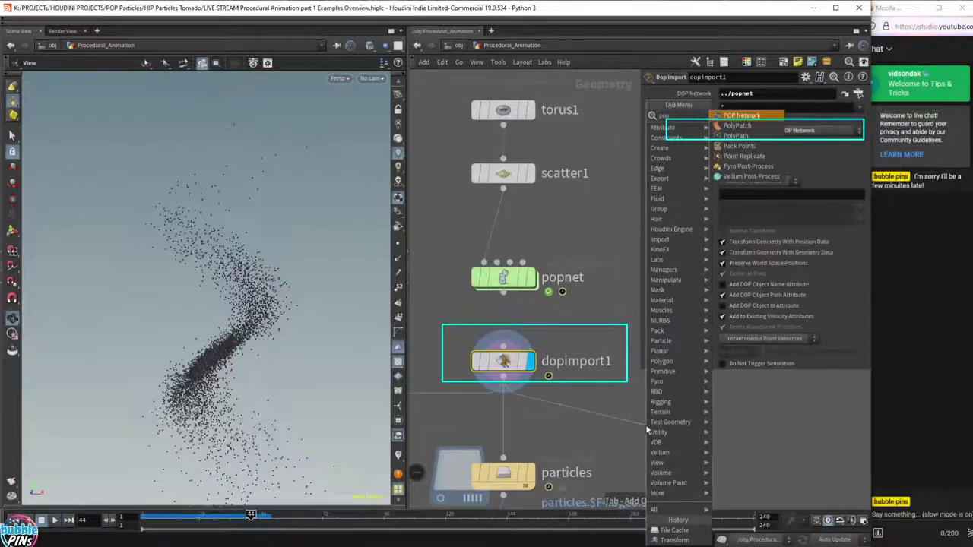
key(BackSpace)
key(BackSpace)
key(BackSpace)
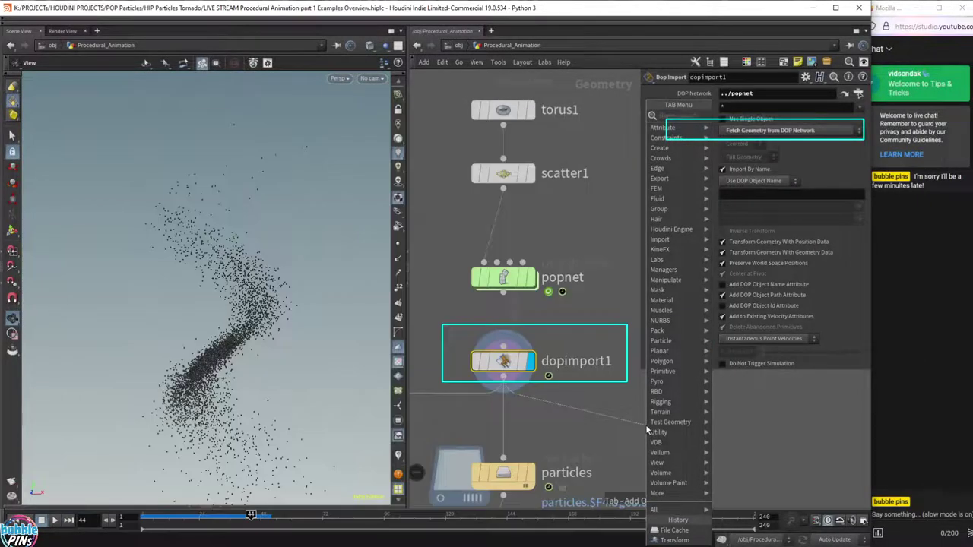
text(instance)
key(Return)
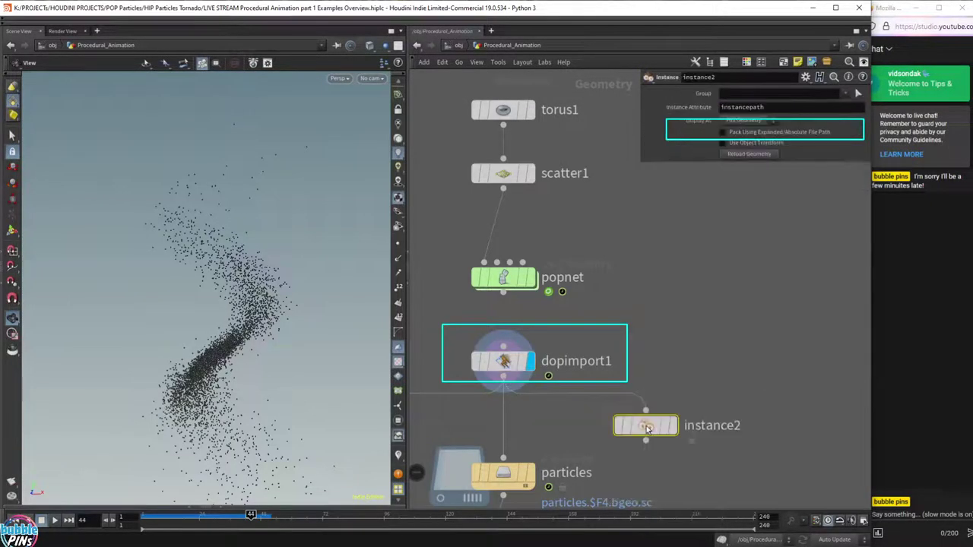
click(673, 426)
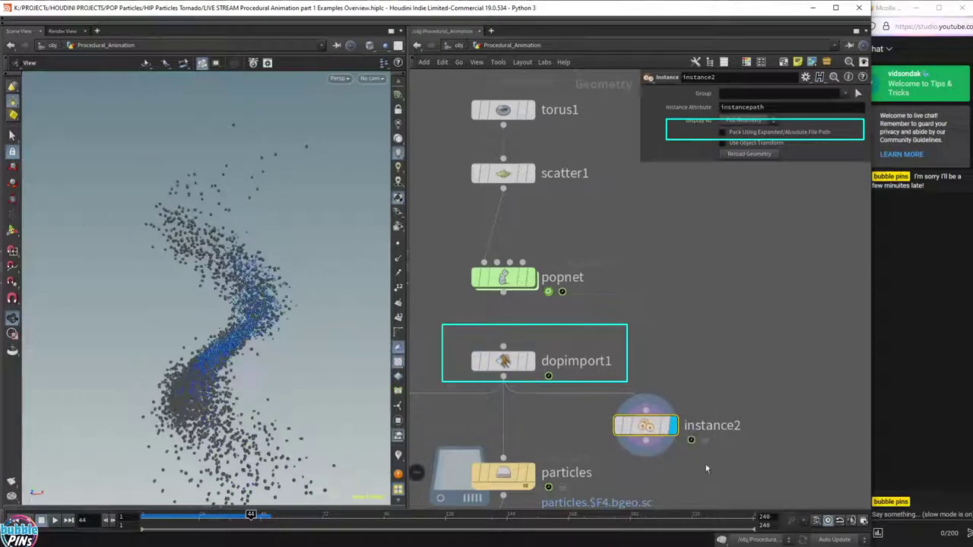
Inspect the rubber toy instances produced by the instance2 node up close in the viewport, then from farther away.
drag(732, 464, 599, 386)
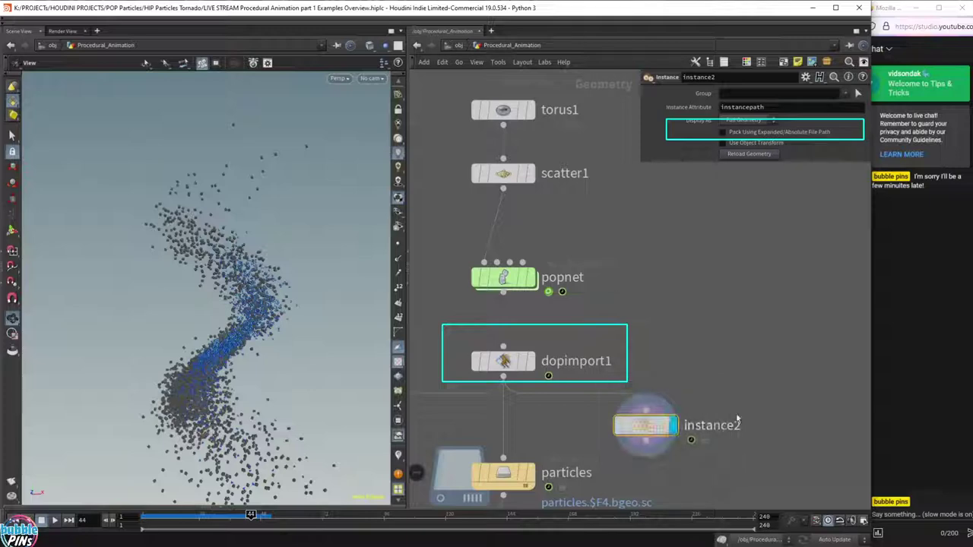
drag(228, 304, 250, 288)
drag(210, 205, 219, 234)
scroll(254, 253, up, 10)
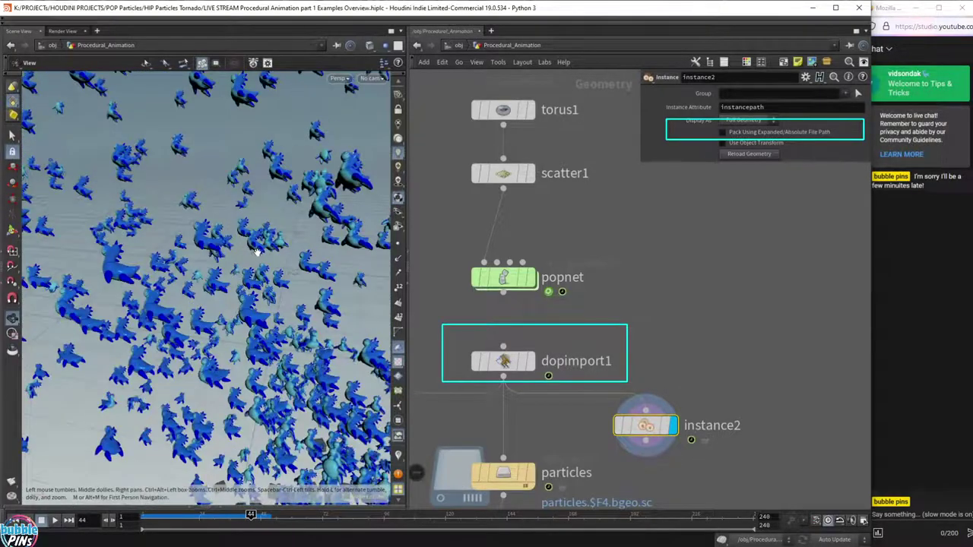
scroll(232, 259, up, 6)
scroll(213, 247, down, 15)
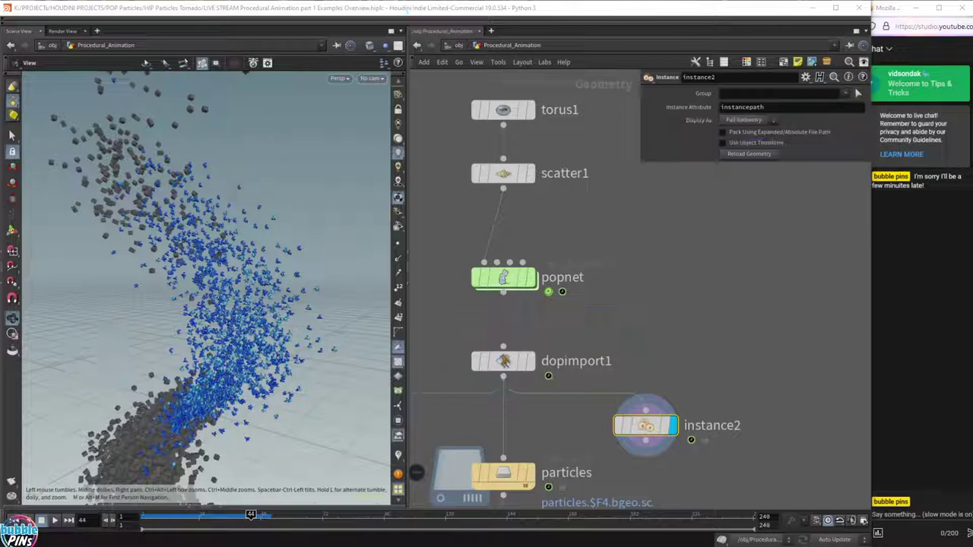
Return to the first frame and move the instance2 node farther out to the side of the particles node.
key(ctrl+Left)
click(658, 296)
middle_drag(740, 364, 759, 243)
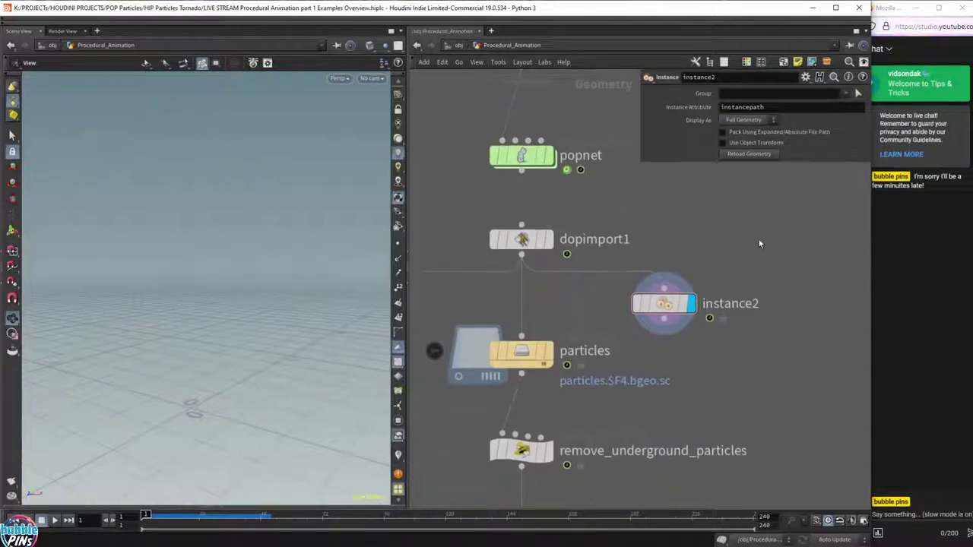
drag(661, 319, 769, 370)
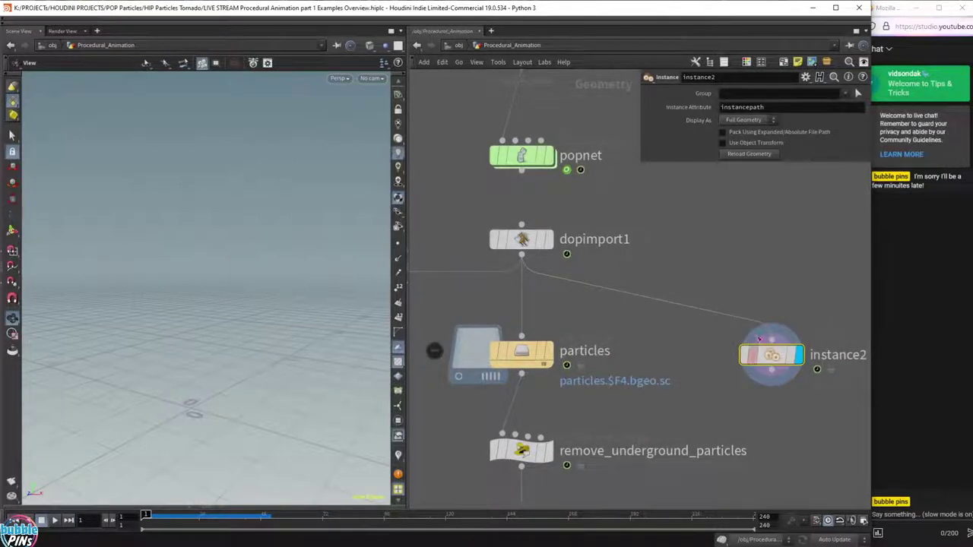
Look over the Tornado network, examining the Particle Instances box and the nodes of the Volume Velocity box.
middle_drag(779, 284, 716, 283)
scroll(716, 283, down, 5)
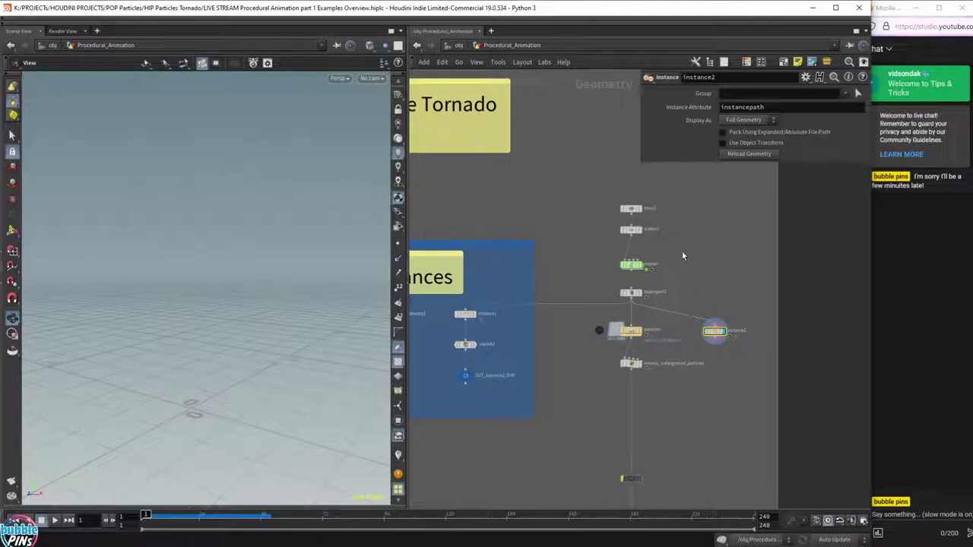
middle_drag(502, 348, 682, 392)
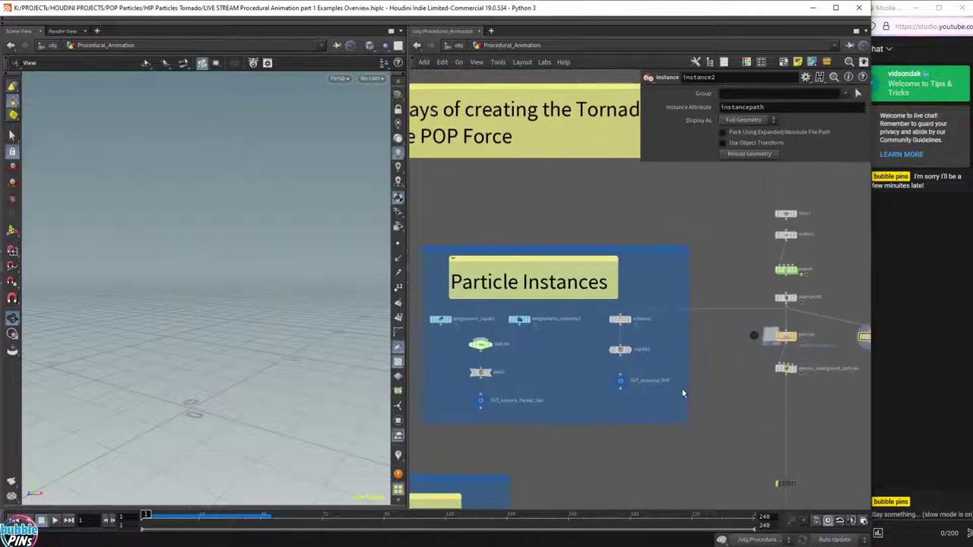
middle_drag(585, 502, 650, 276)
middle_drag(589, 334, 671, 322)
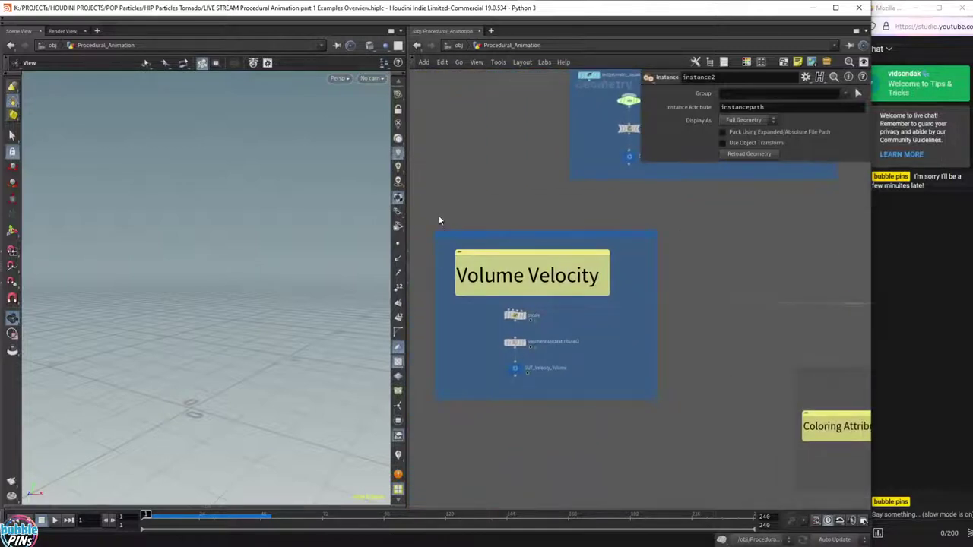
drag(439, 220, 679, 440)
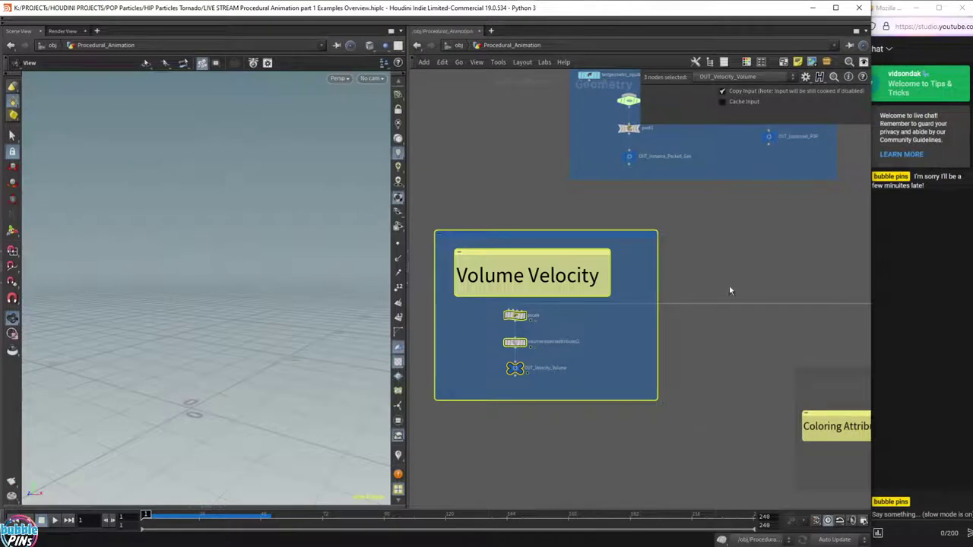
scroll(730, 289, down, 5)
middle_drag(745, 319, 556, 266)
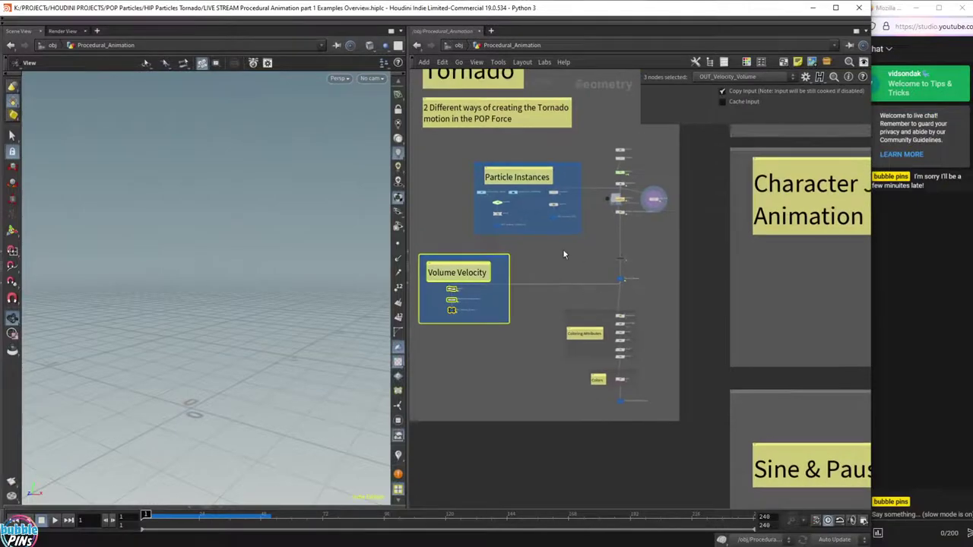
scroll(640, 239, up, 4)
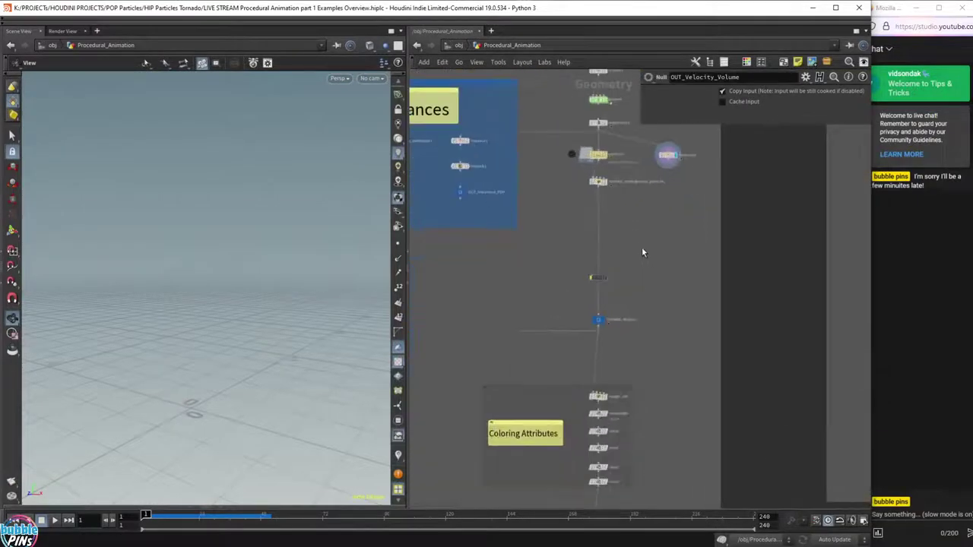
scroll(665, 253, down, 4)
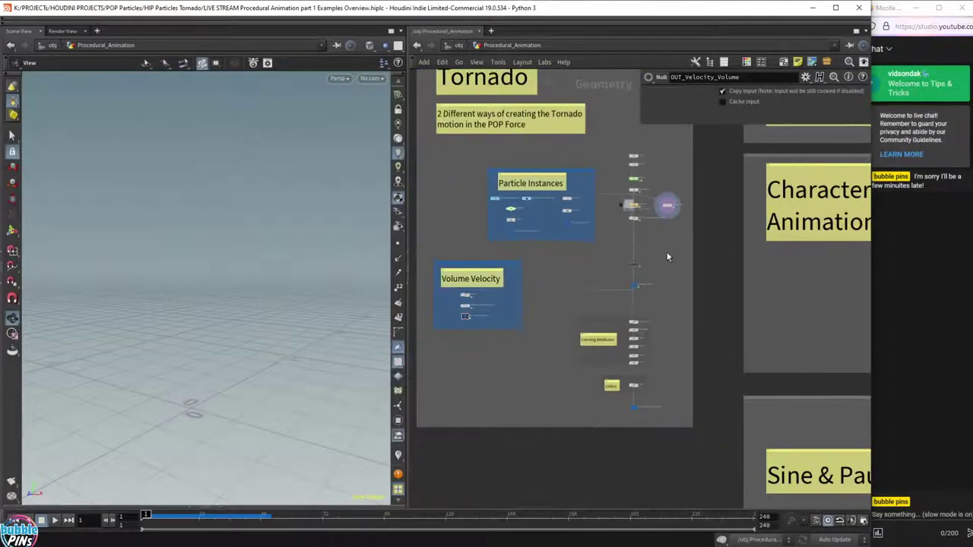
scroll(645, 234, up, 5)
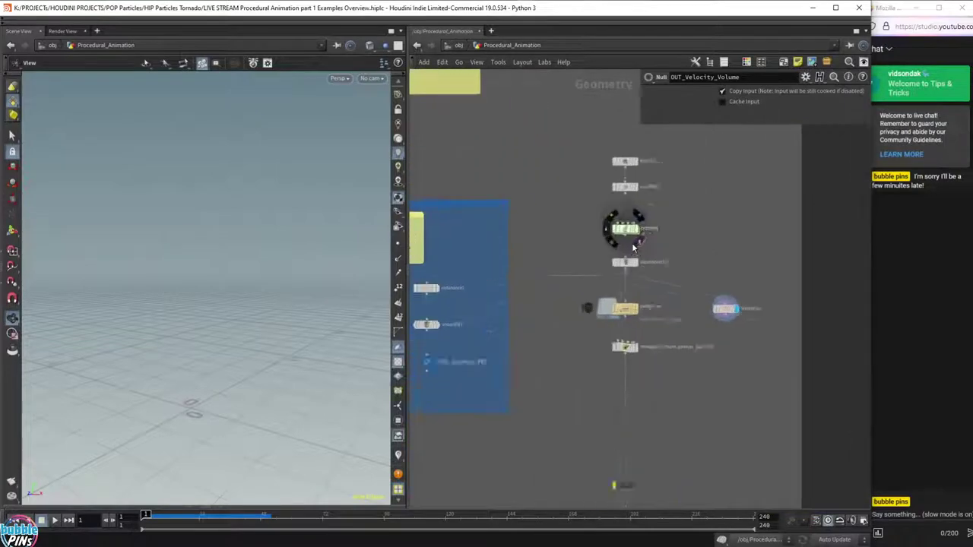
Examine the orbit VEXpression of the without_custom_force node inside popnet and return to the Procedural_Animation level.
click(620, 220)
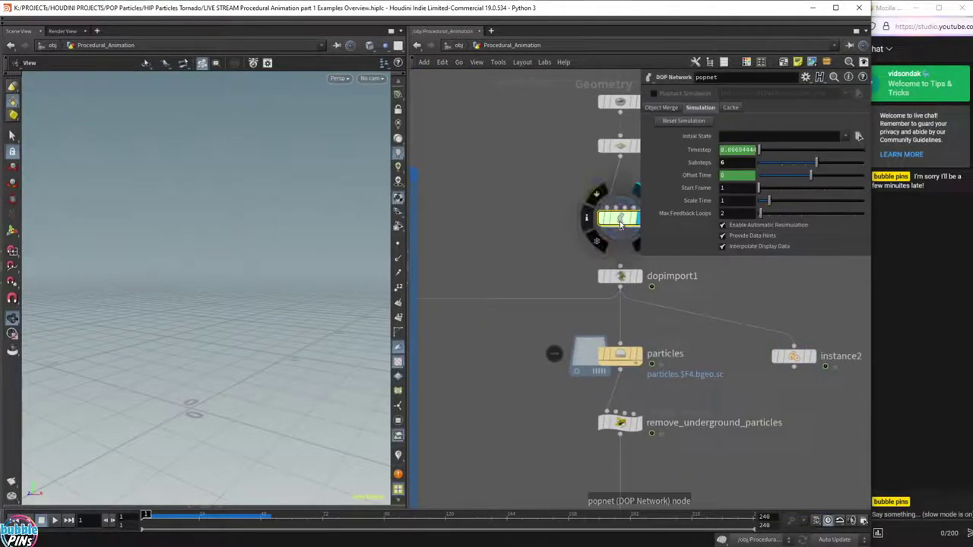
double_click(619, 220)
scroll(630, 283, up, 5)
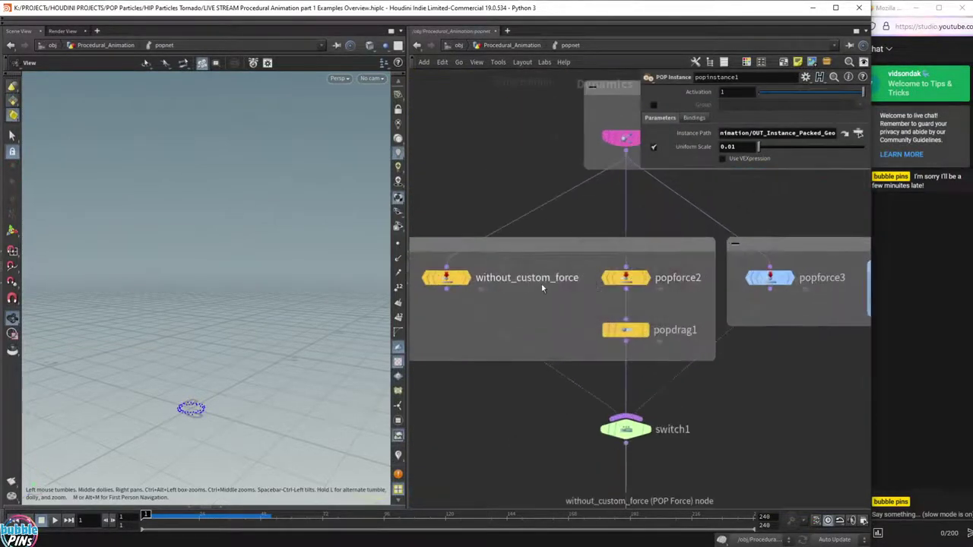
drag(520, 306, 417, 265)
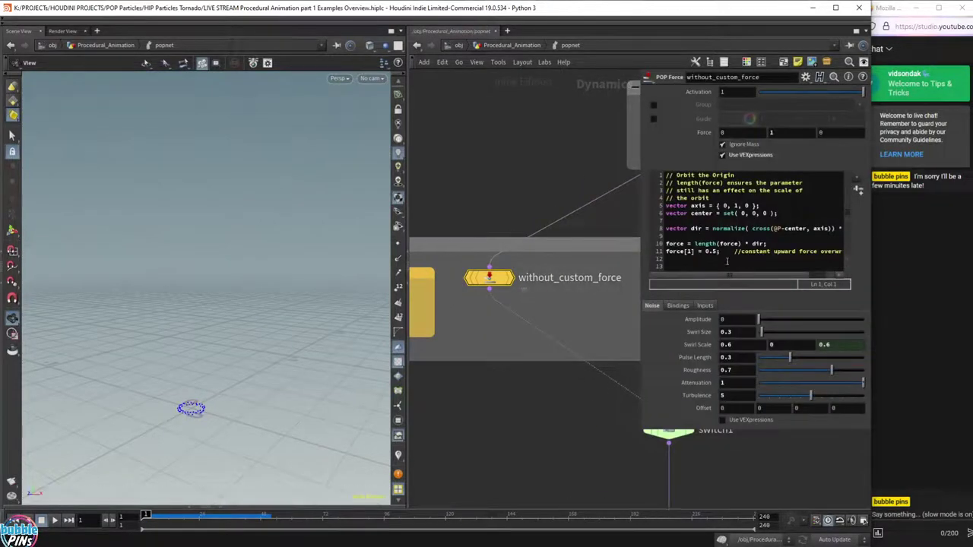
drag(726, 261, 673, 188)
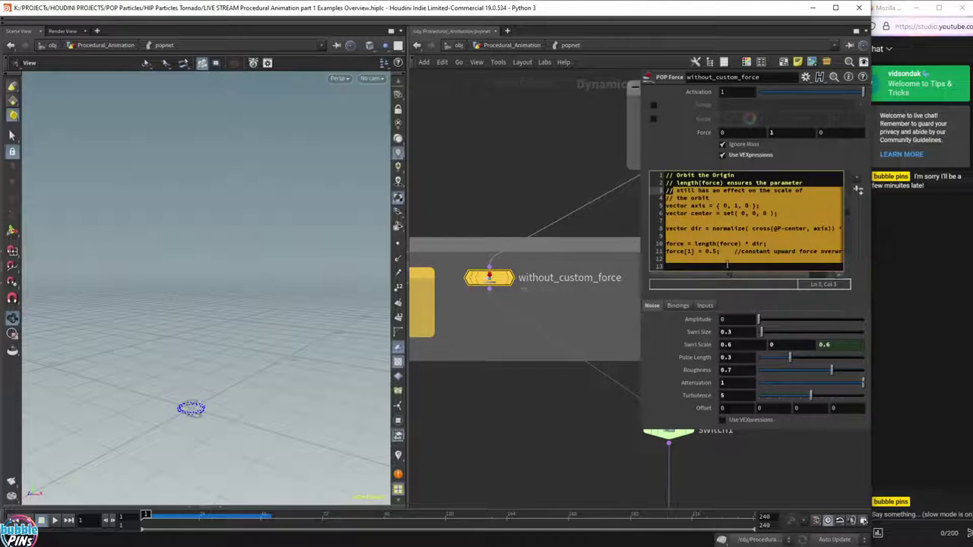
drag(726, 265, 655, 181)
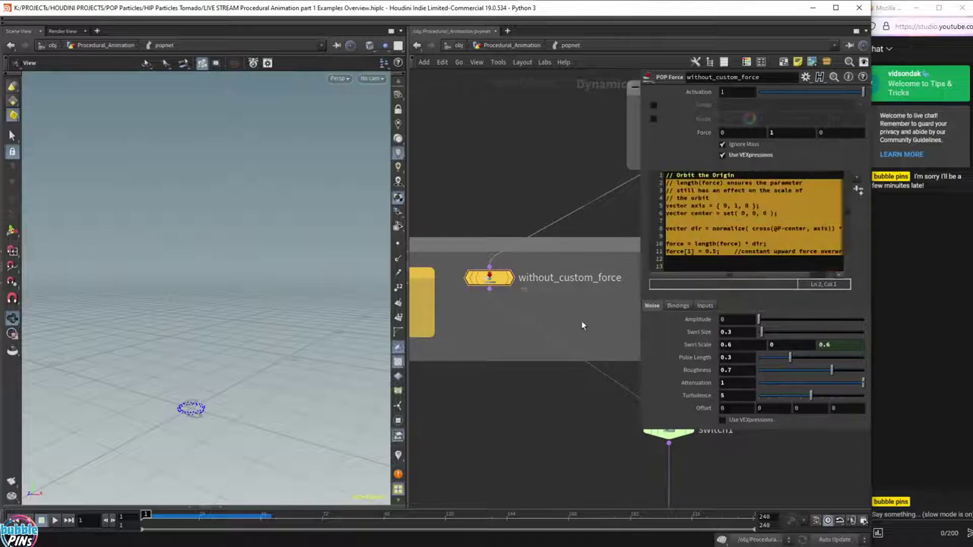
scroll(580, 320, down, 5)
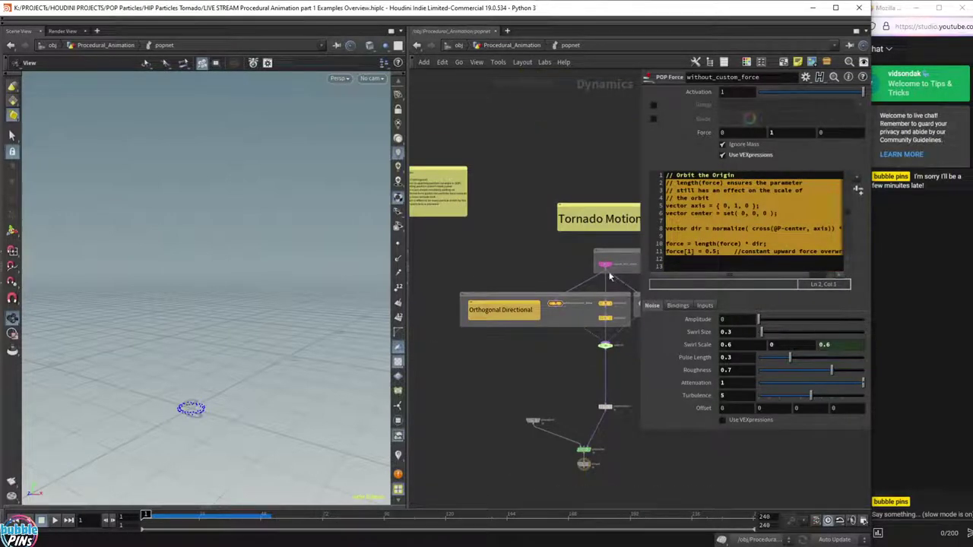
middle_drag(577, 269, 540, 218)
click(503, 46)
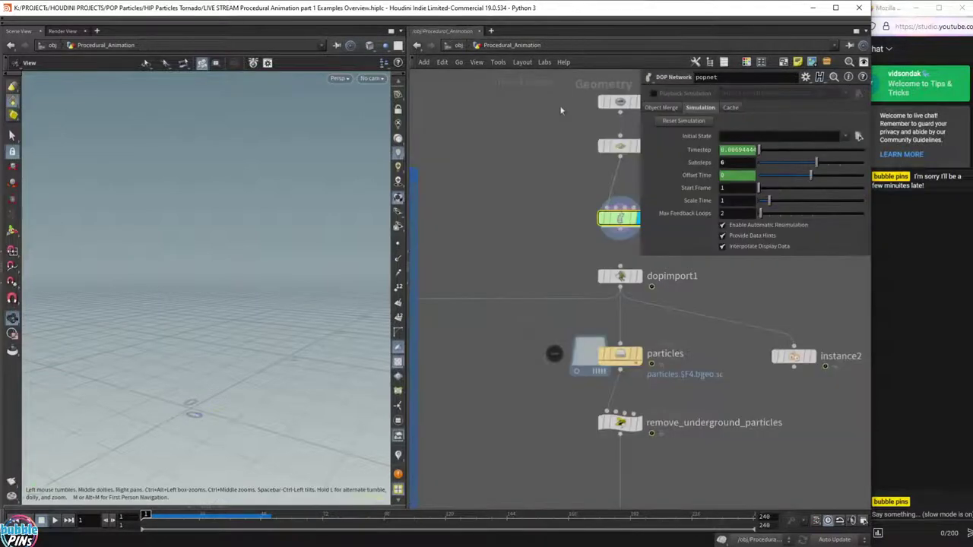
Add a Torus node in an empty area of the Procedural_Animation network and display it framed in the viewport.
scroll(521, 317, down, 5)
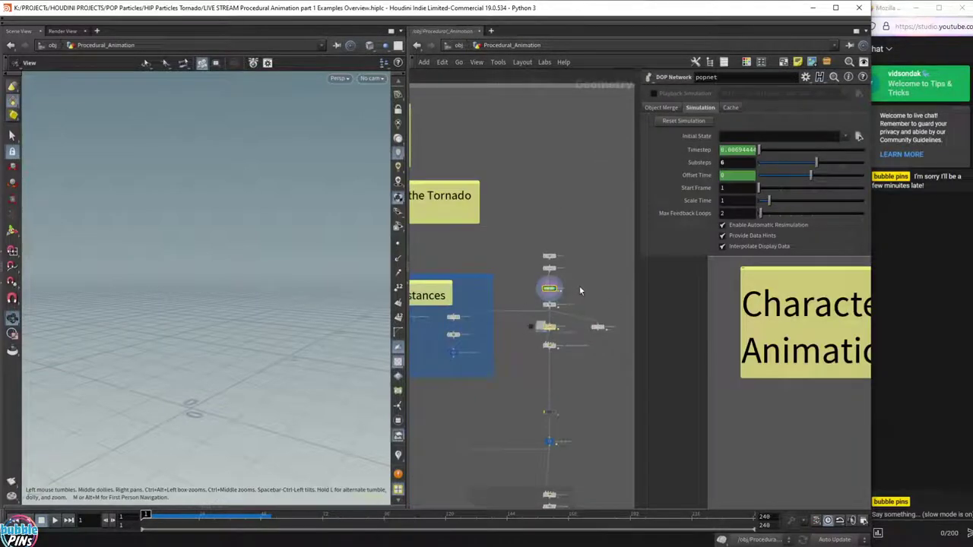
middle_drag(579, 156, 578, 379)
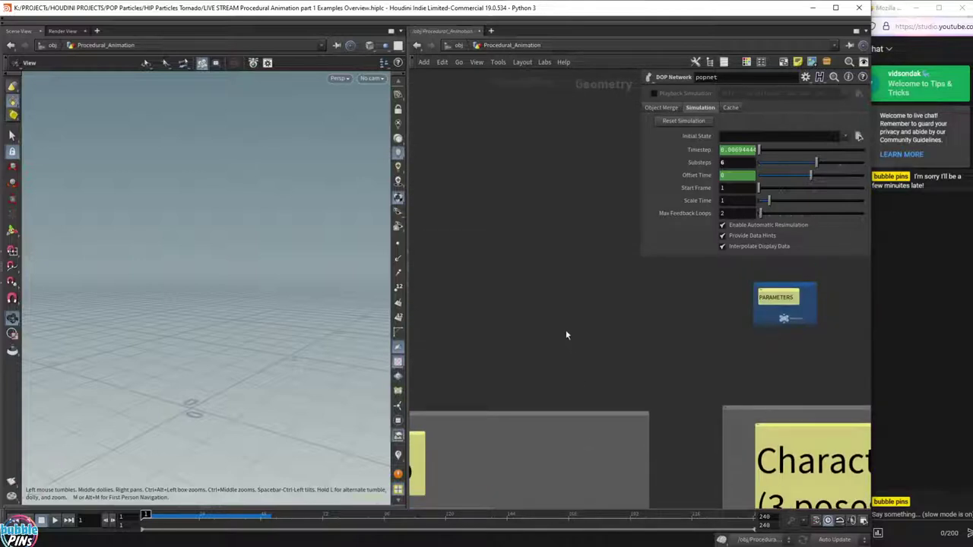
scroll(565, 331, up, 6)
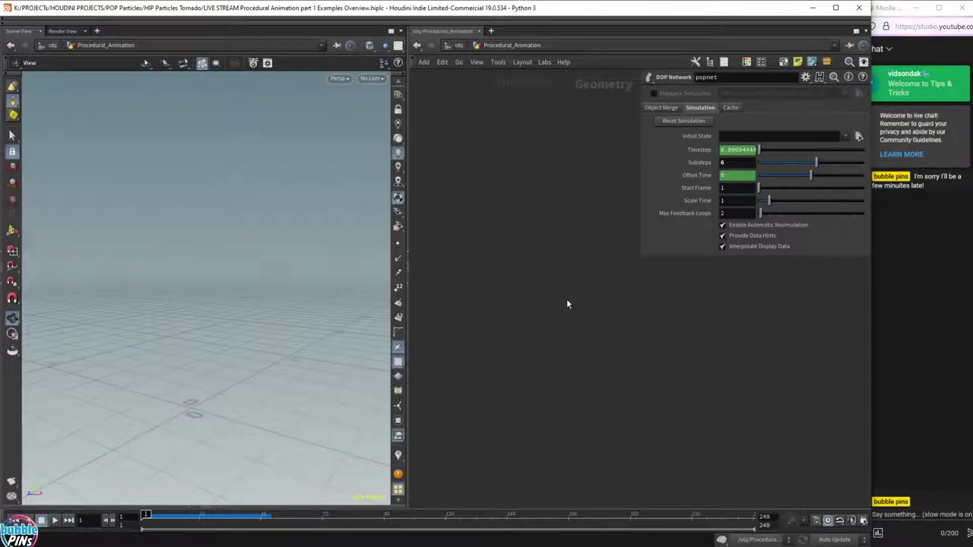
key(Tab)
key(Return)
click(566, 301)
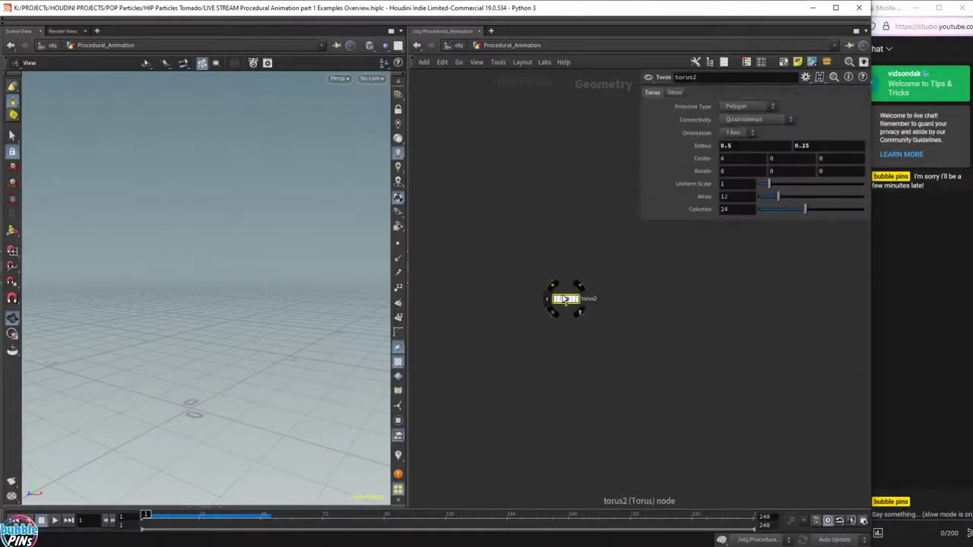
click(578, 302)
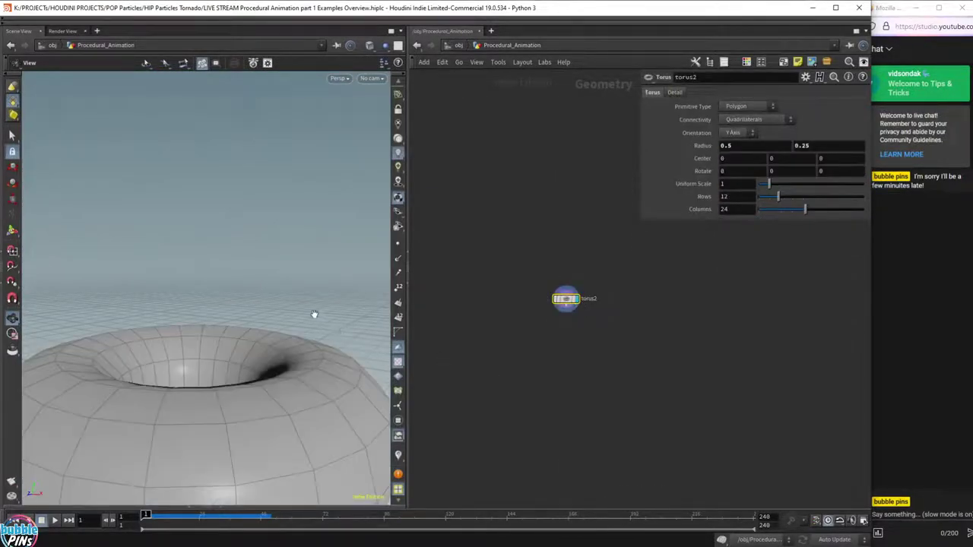
drag(313, 315, 297, 334)
scroll(298, 330, down, 5)
middle_drag(286, 313, 250, 218)
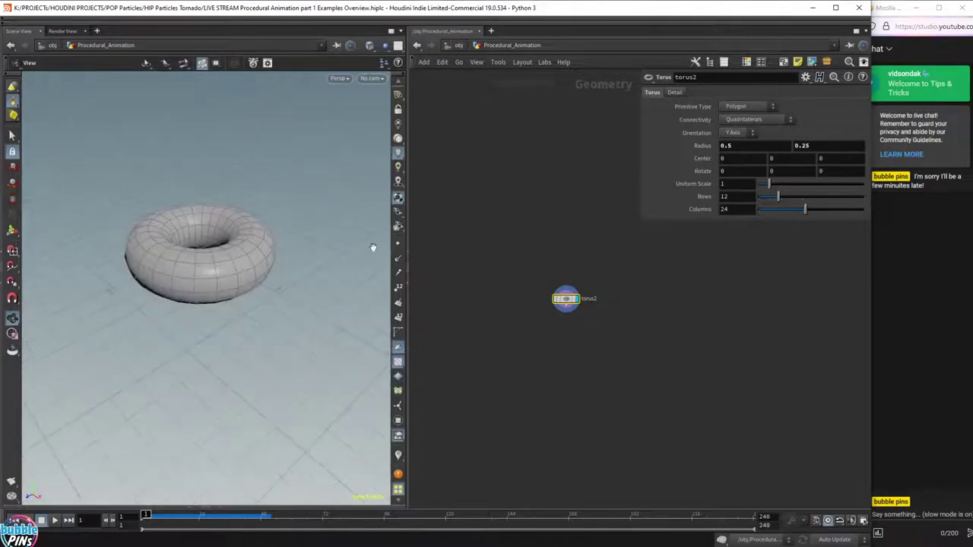
Add a Scatter node wired below the new torus, display its points and place it closer to the torus node.
click(575, 345)
click(566, 308)
key(Tab)
text(sca)
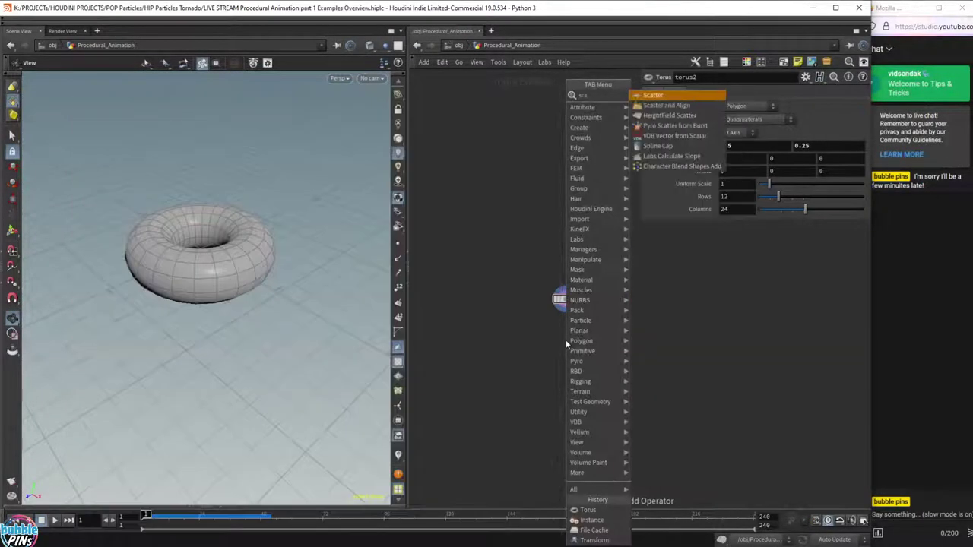
key(Return)
click(567, 343)
scroll(570, 340, up, 3)
click(577, 347)
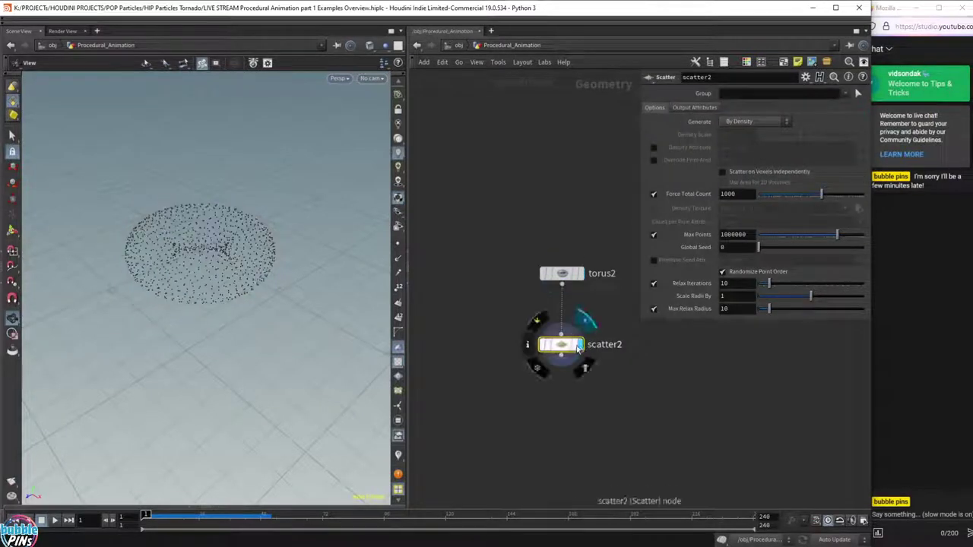
drag(578, 348, 578, 323)
drag(191, 235, 266, 339)
Add a POP Network wired to the new scatter node's output and display it in the viewport.
click(562, 341)
key(Tab)
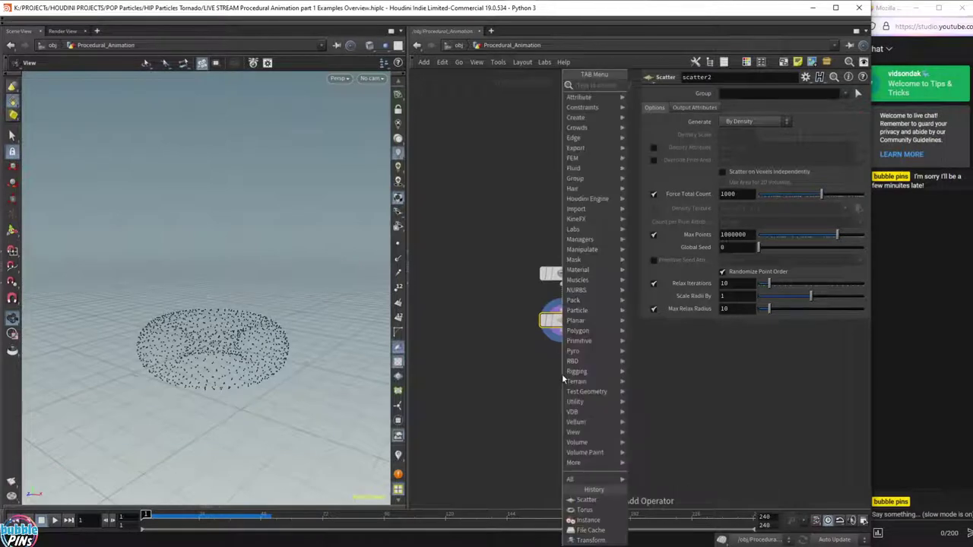
text(popnet)
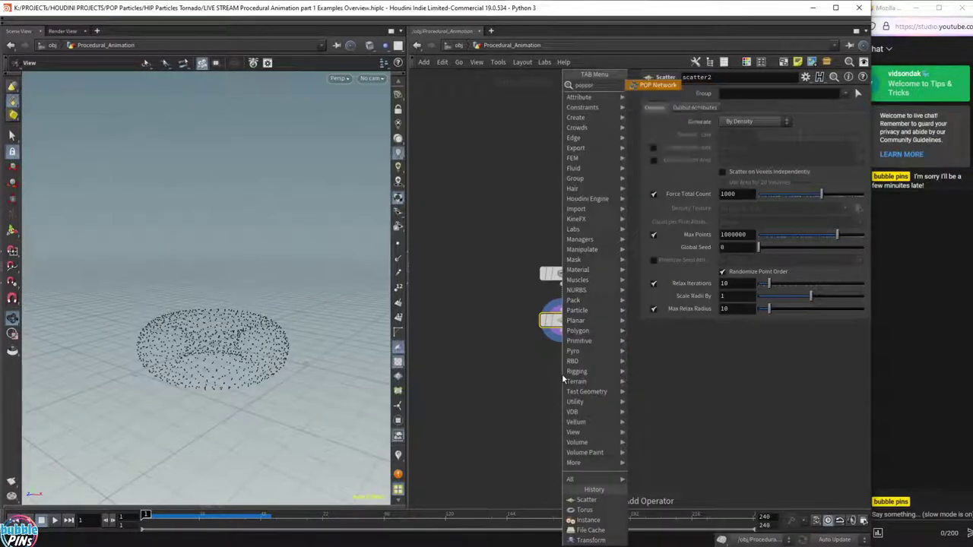
key(Return)
click(561, 375)
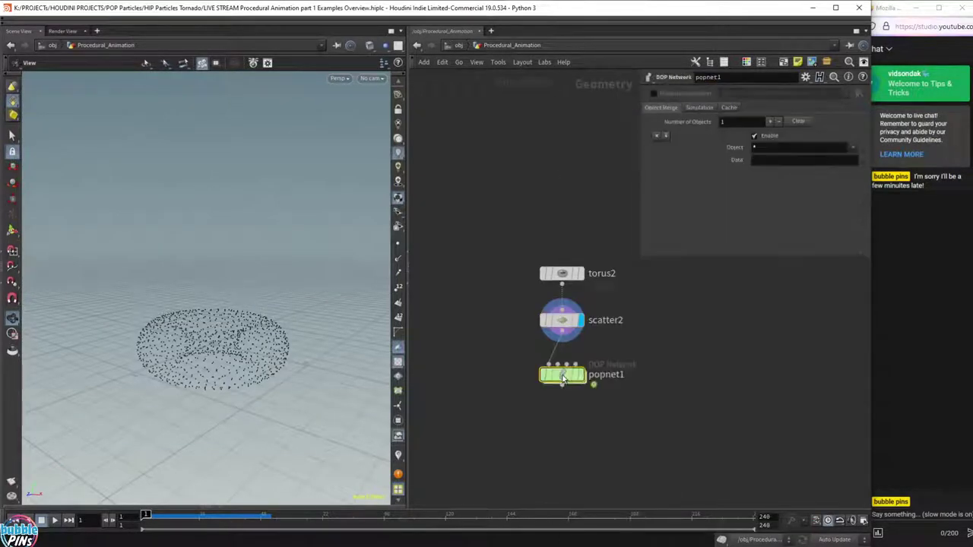
click(585, 386)
drag(564, 376, 564, 382)
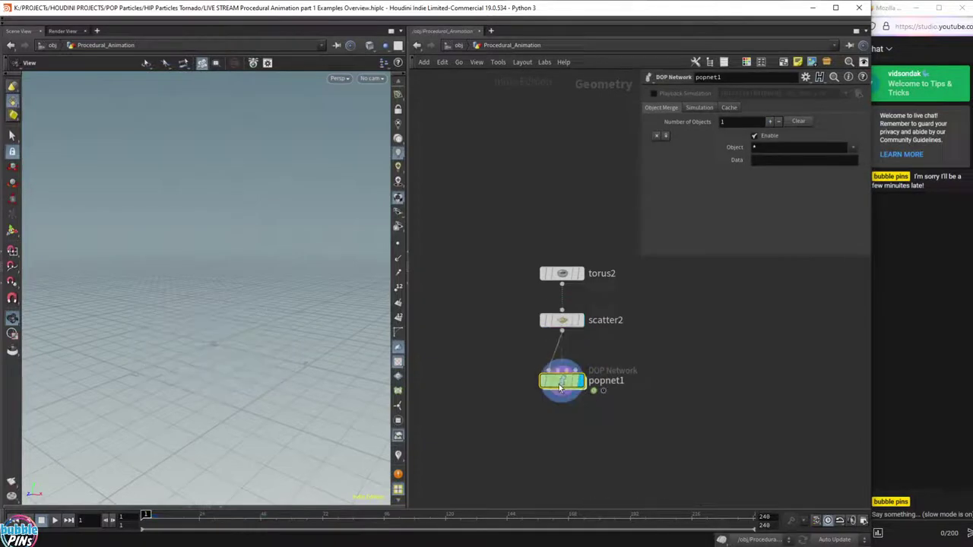
Enter the new POP network and play its default simulation on the timeline.
mouse_move(564, 383)
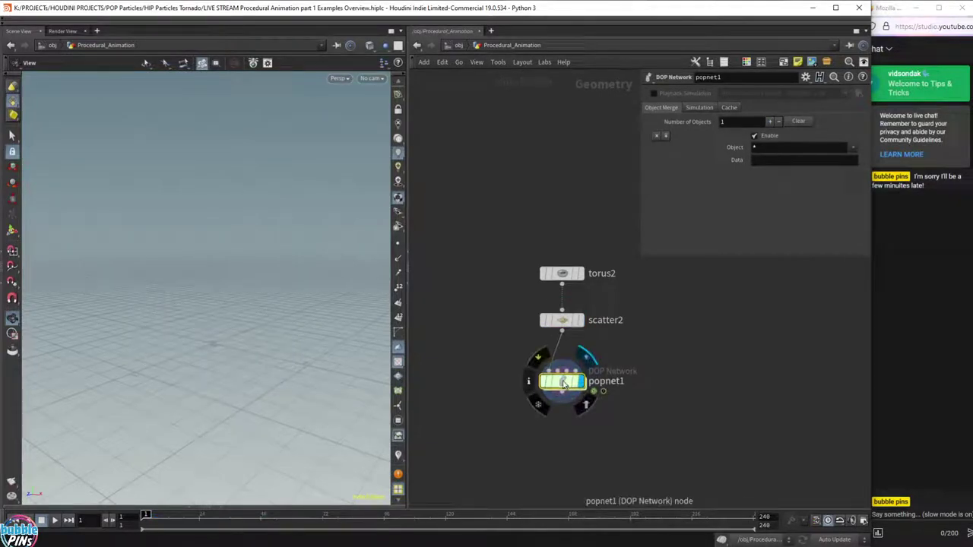
double_click(563, 384)
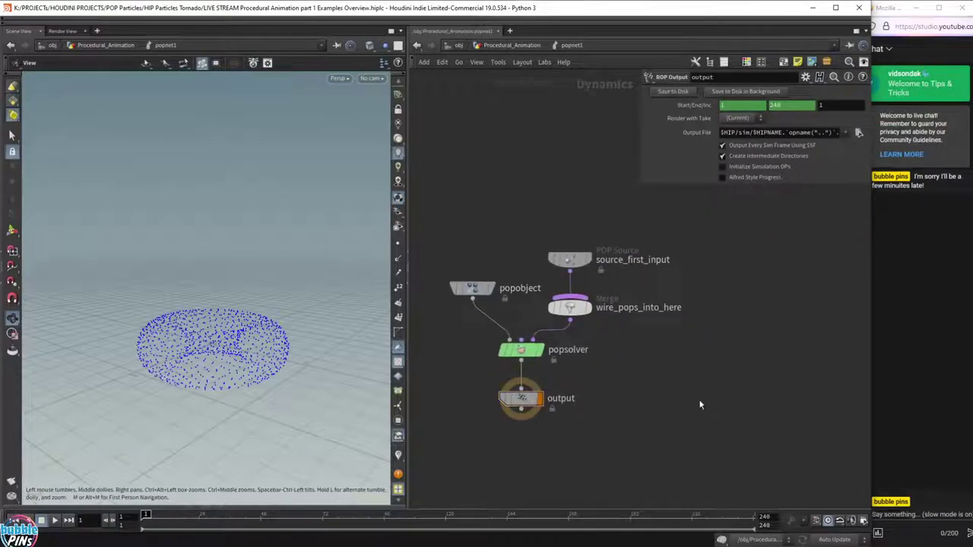
key(Up)
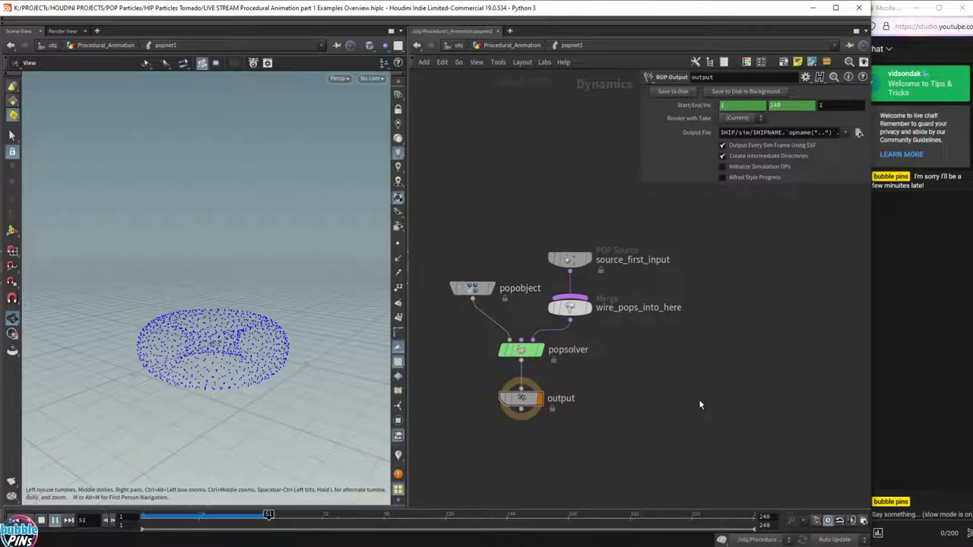
Replay the default particle simulation from the first frame and rewind it.
key(ctrl+Up)
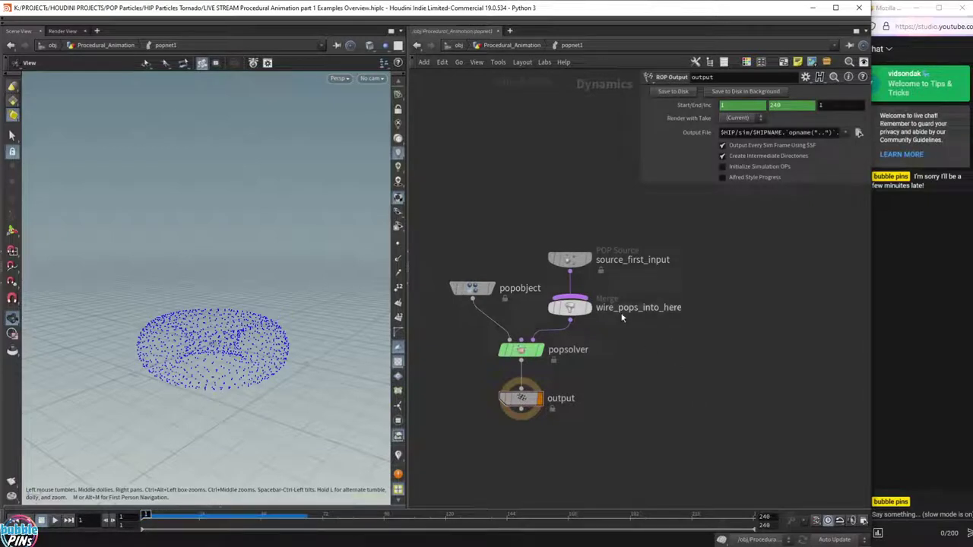
key(Up)
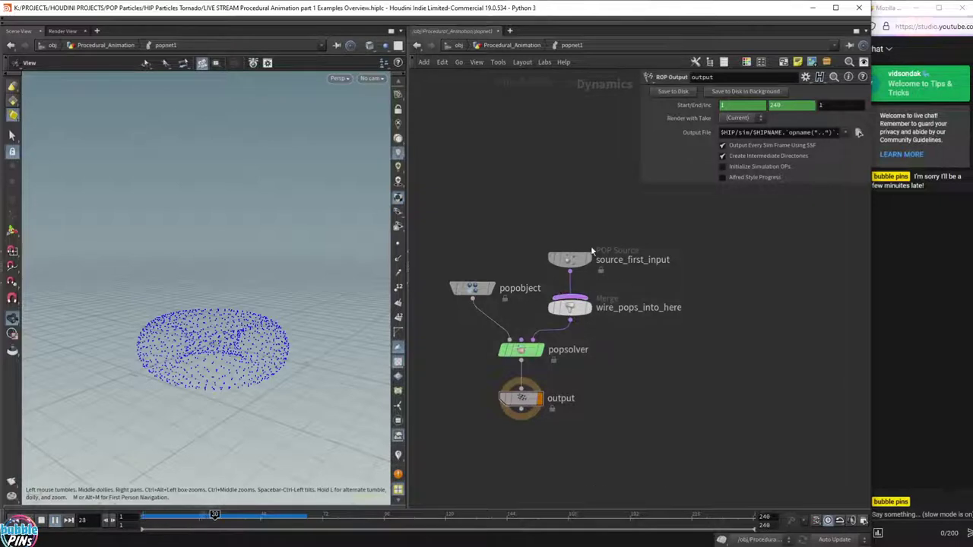
mouse_move(600, 258)
key(ctrl+Left)
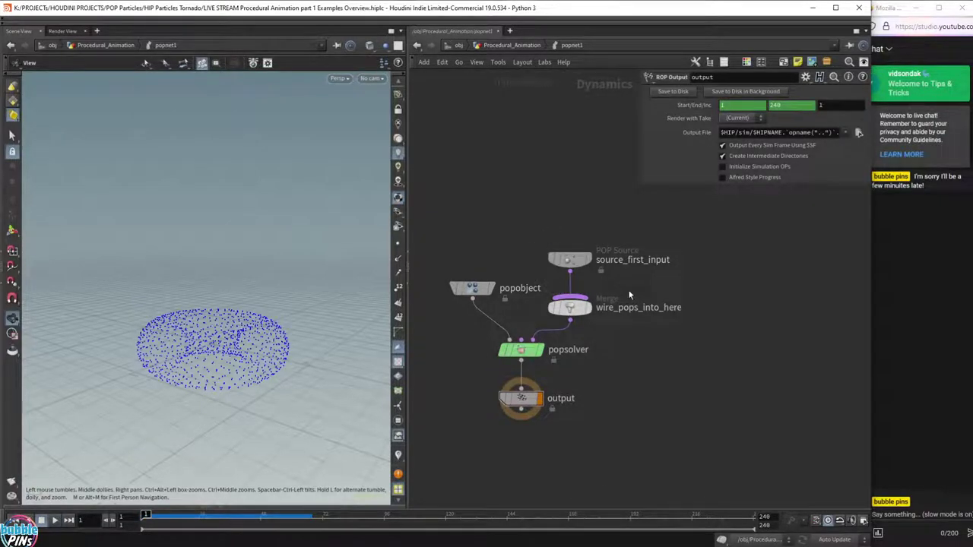
Delete the wire_pops_into_here merge node and move popobject and source_first_input farther from the POP solver.
drag(629, 290, 537, 324)
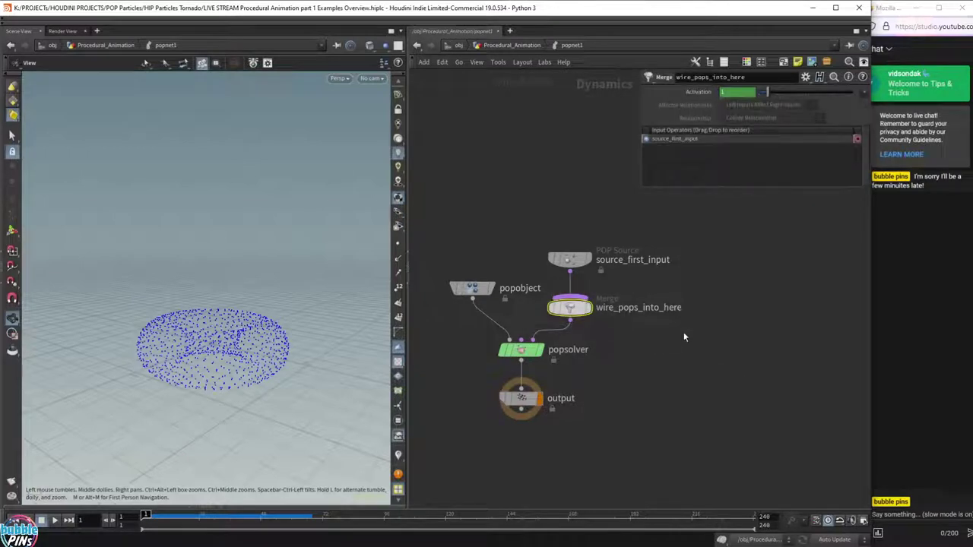
key(Delete)
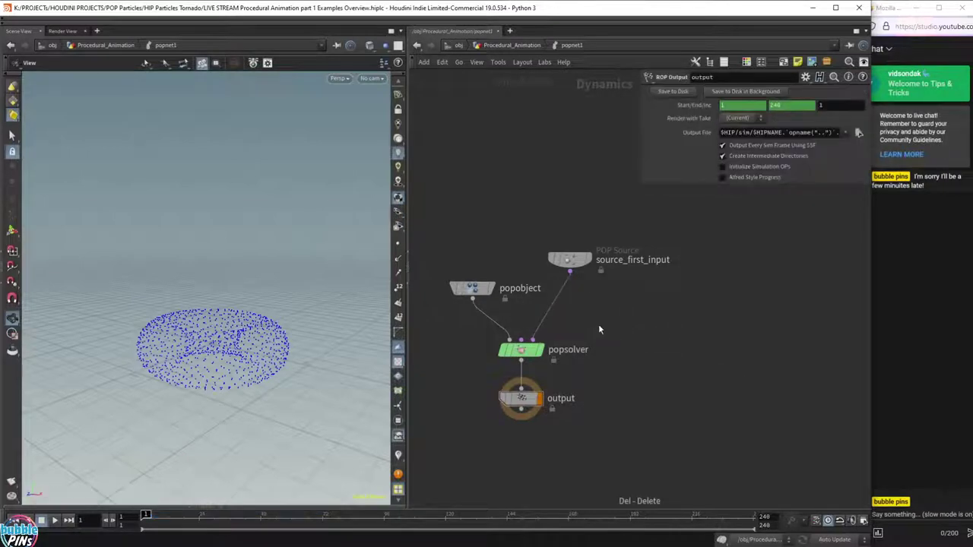
middle_drag(526, 296, 589, 321)
drag(532, 316, 434, 315)
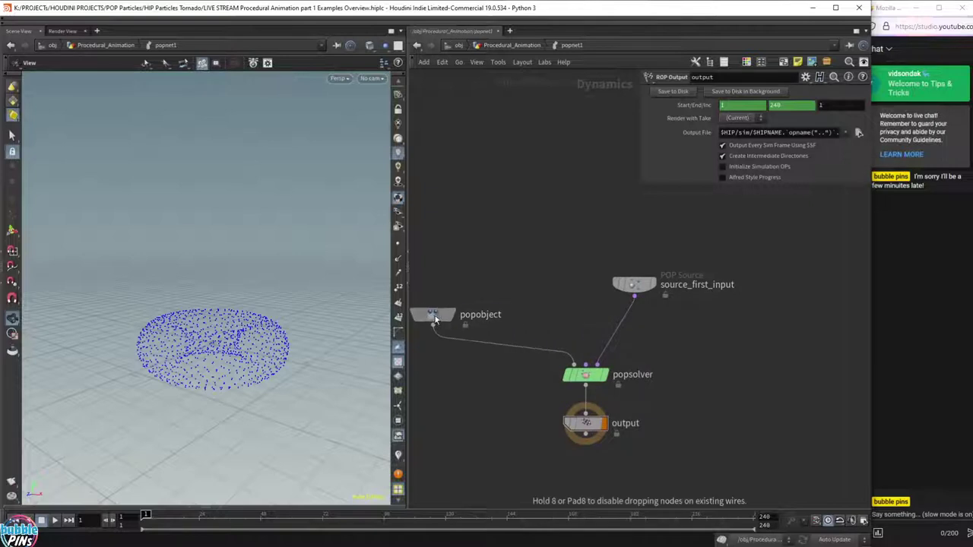
drag(634, 285, 632, 236)
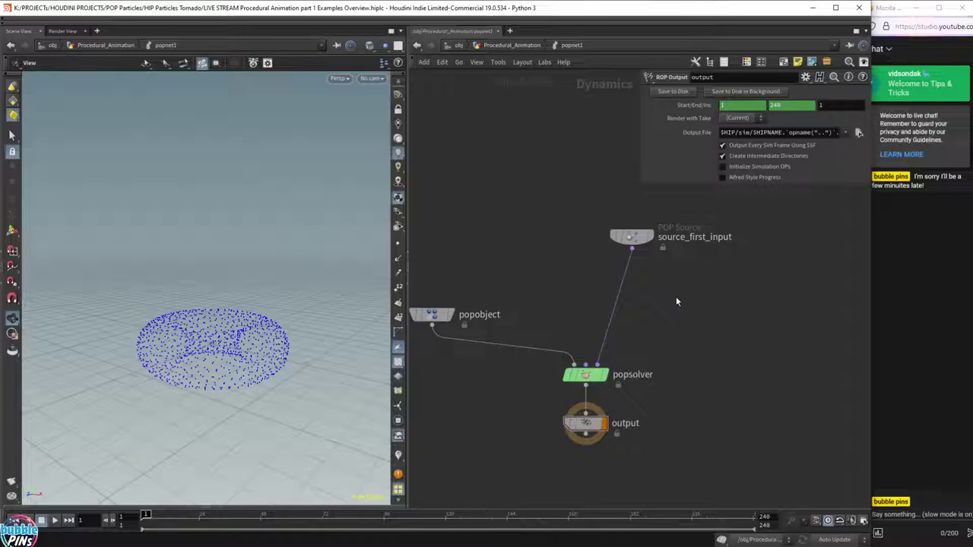
Add a POP Force node on the wire between source_first_input and popsolver.
key(Tab)
text(popforce)
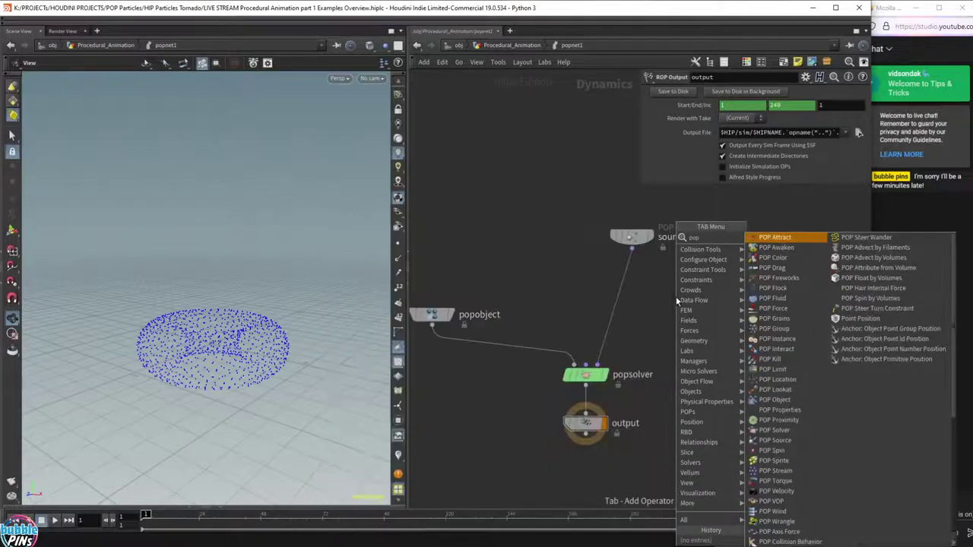
key(Return)
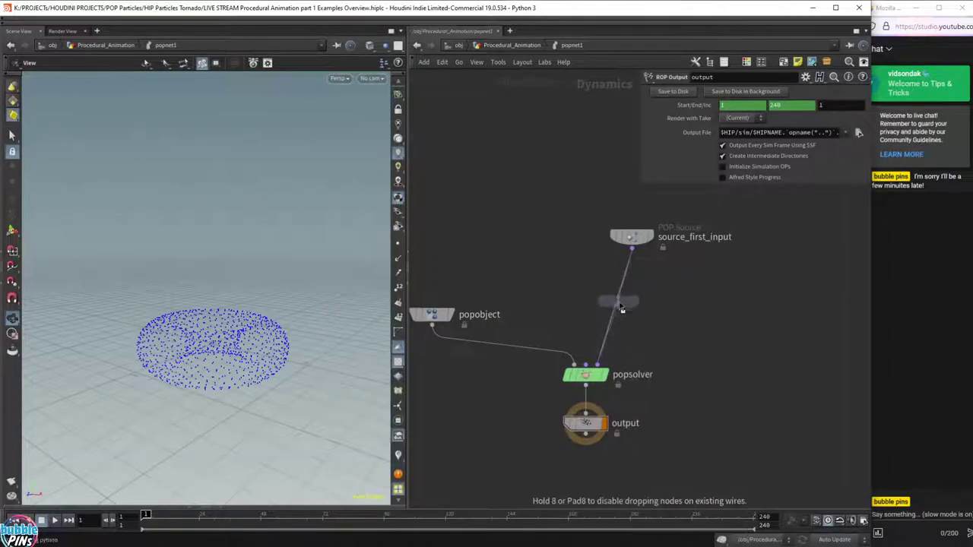
click(620, 304)
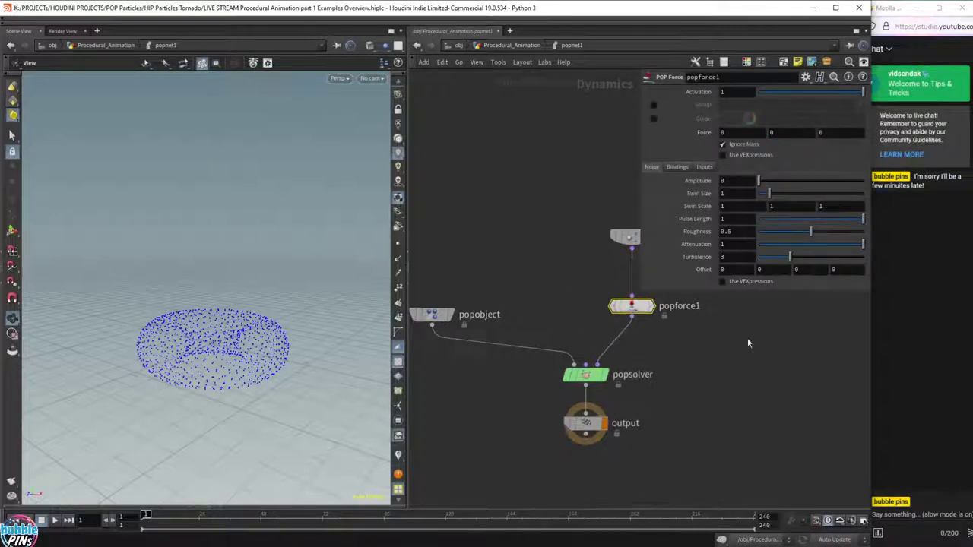
Move popobject closer to the POP solver and test-play the simulation with the new force node in place.
scroll(684, 327, down, 3)
middle_drag(688, 341, 689, 352)
drag(478, 325, 522, 321)
click(697, 377)
middle_drag(730, 371, 673, 382)
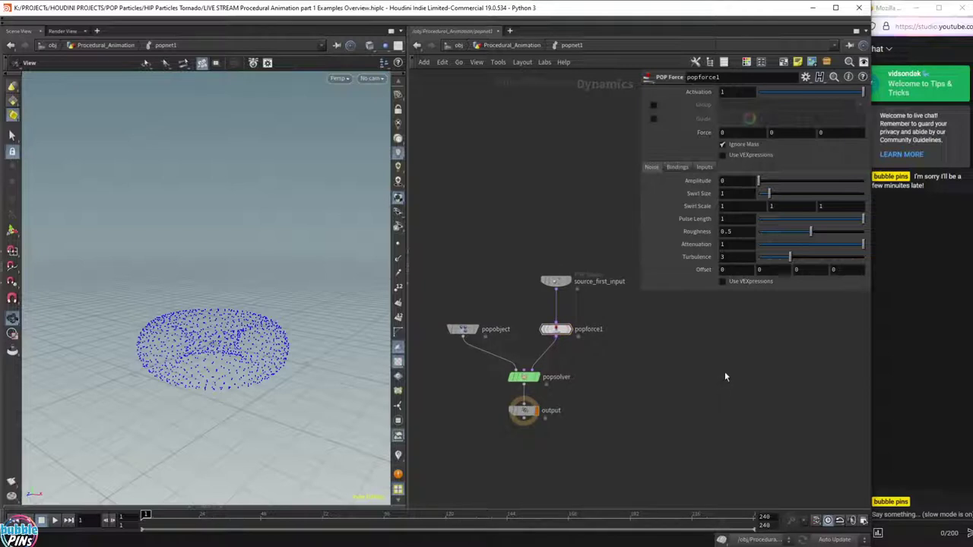
key(Up)
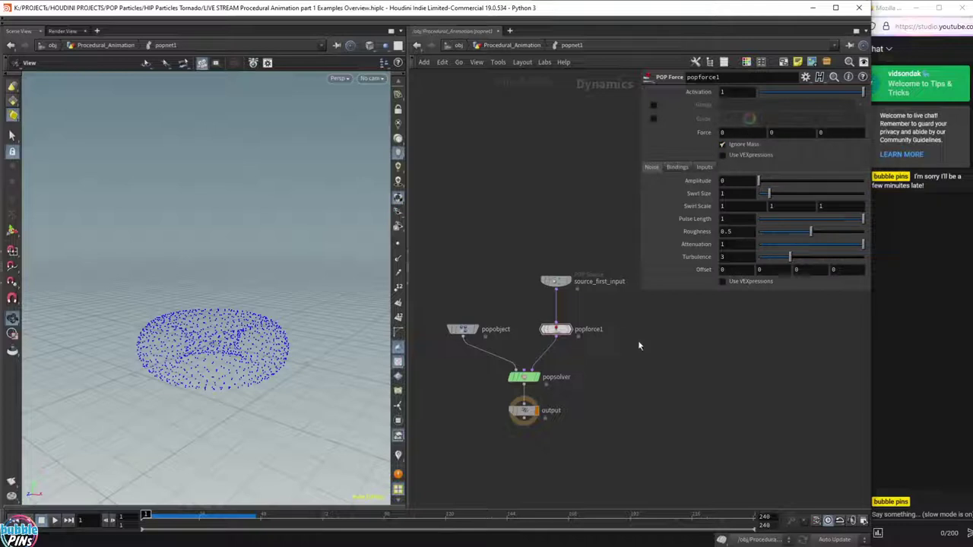
Widen the network area, set the POP Force's Y force to 1 and play the simulation.
scroll(639, 346, up, 1)
drag(407, 211, 367, 212)
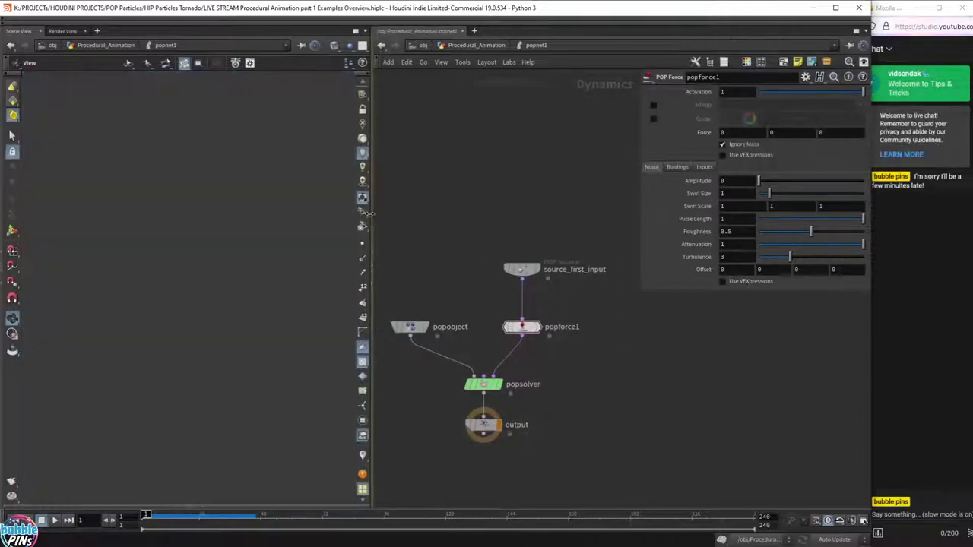
click(806, 133)
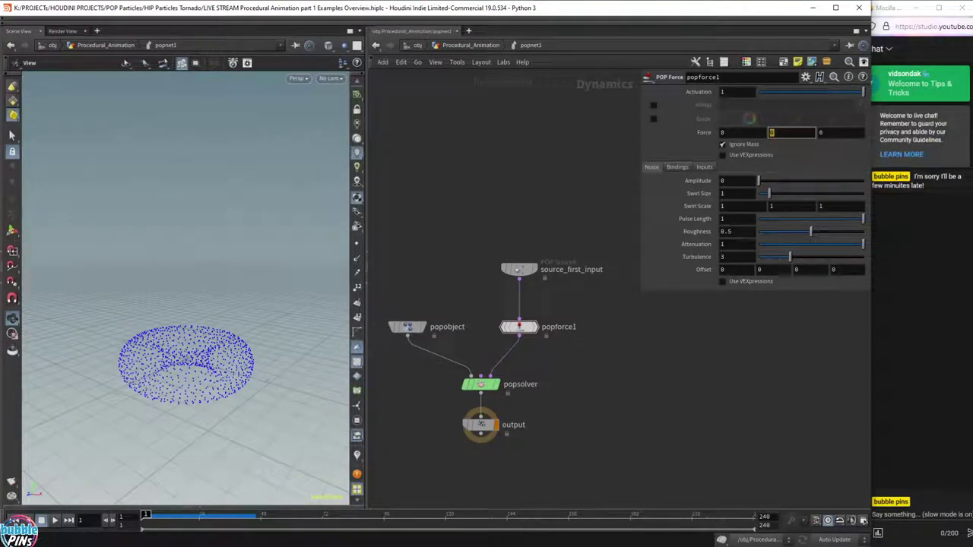
text(1)
key(Return)
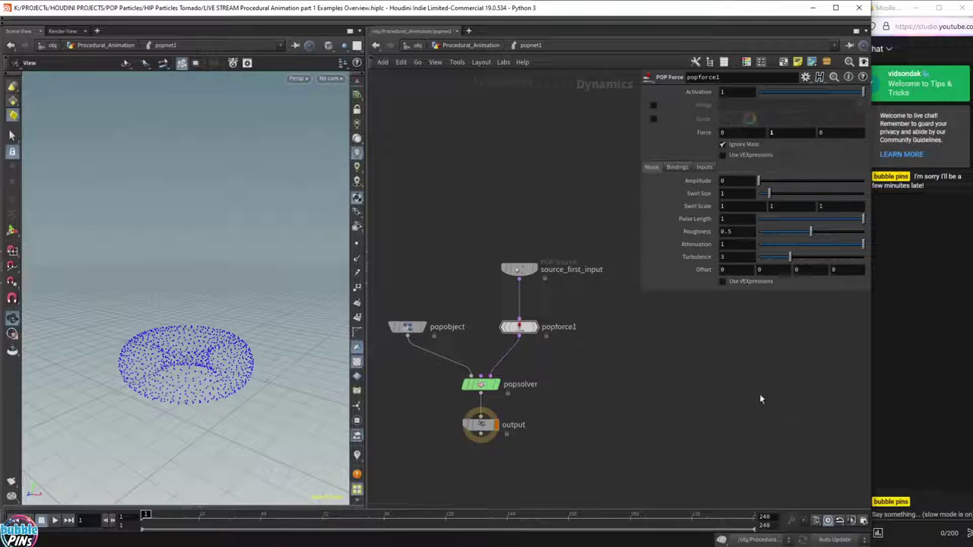
key(Up)
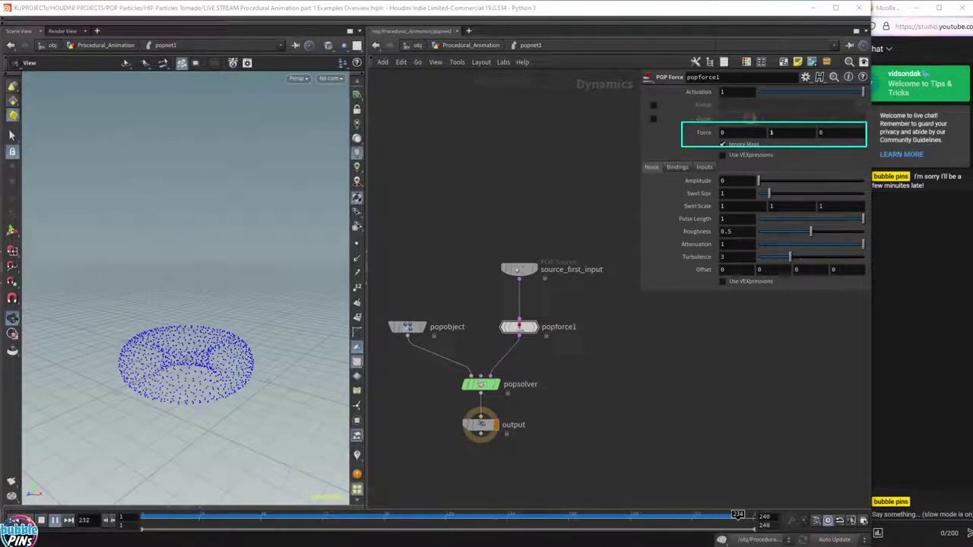
Set the noise amplitude of popforce1 to 0.1 and rewind to the first frame.
double_click(780, 132)
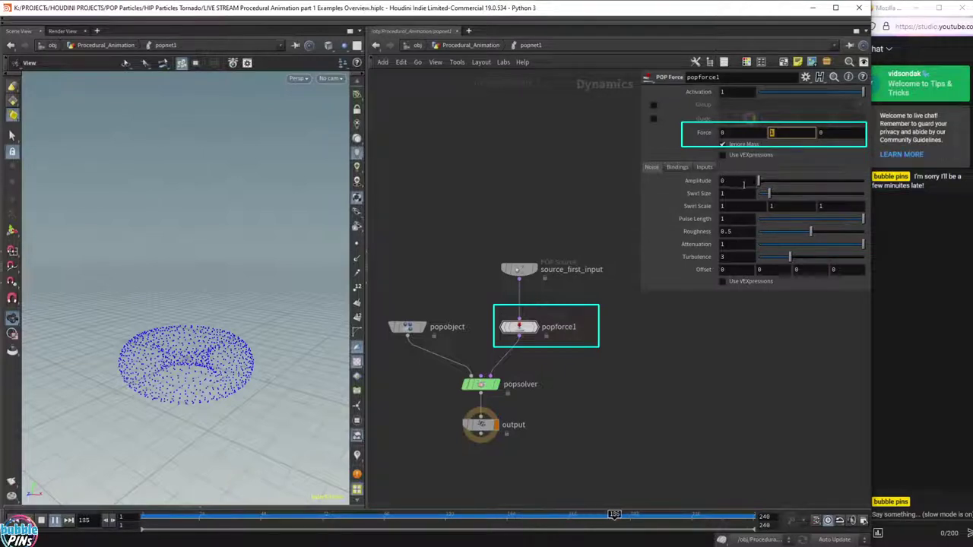
drag(579, 347, 488, 310)
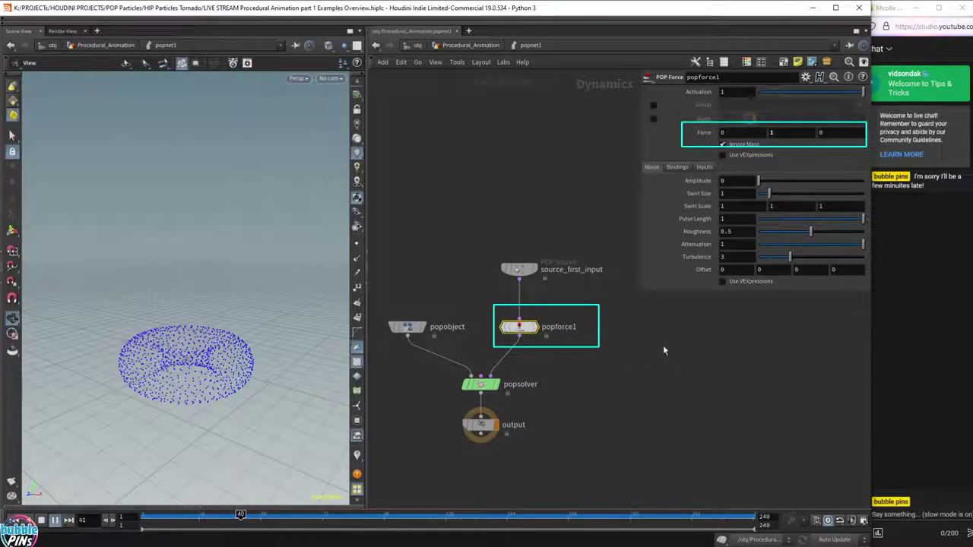
drag(598, 350, 483, 313)
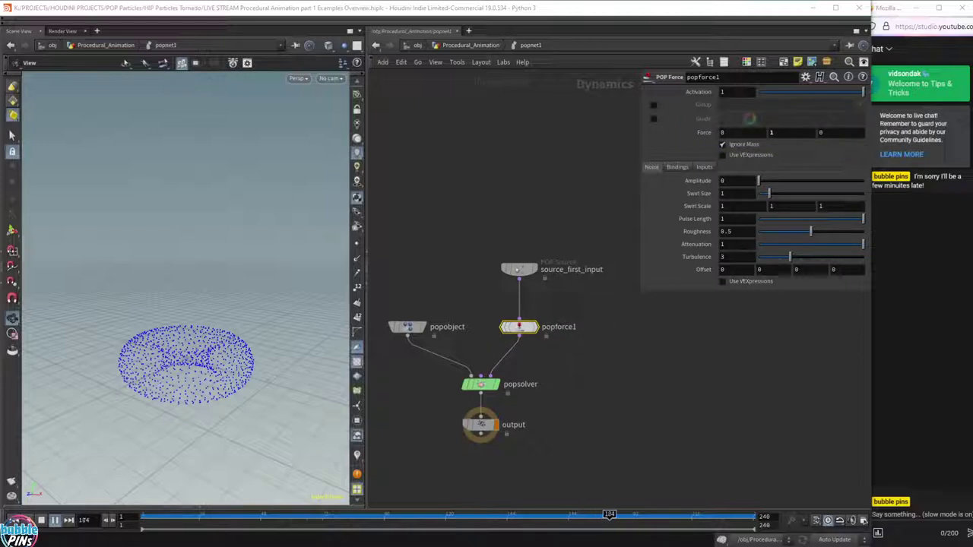
click(741, 181)
text(.1)
key(Return)
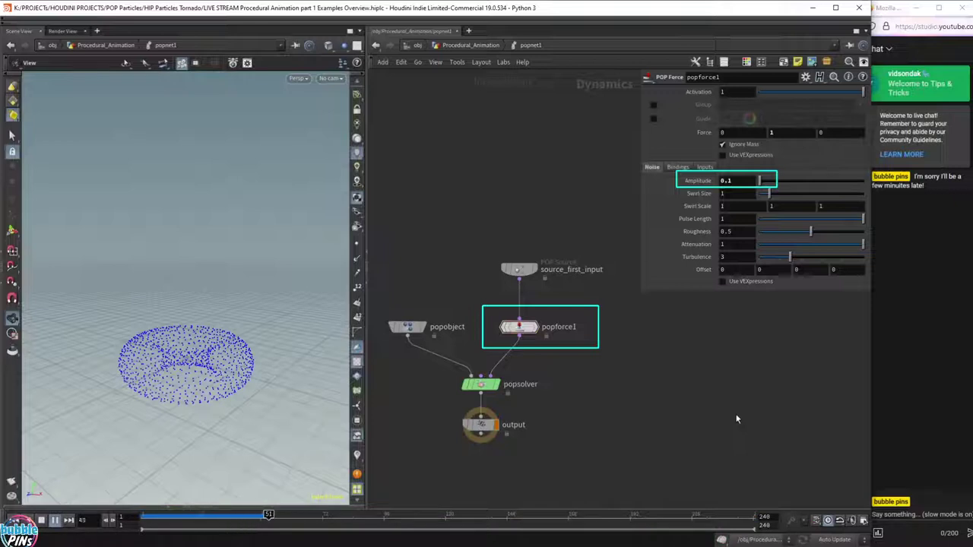
key(ctrl+Up)
Inspect the parameters of popobject, popsolver and source_first_input in turn.
drag(389, 284, 447, 362)
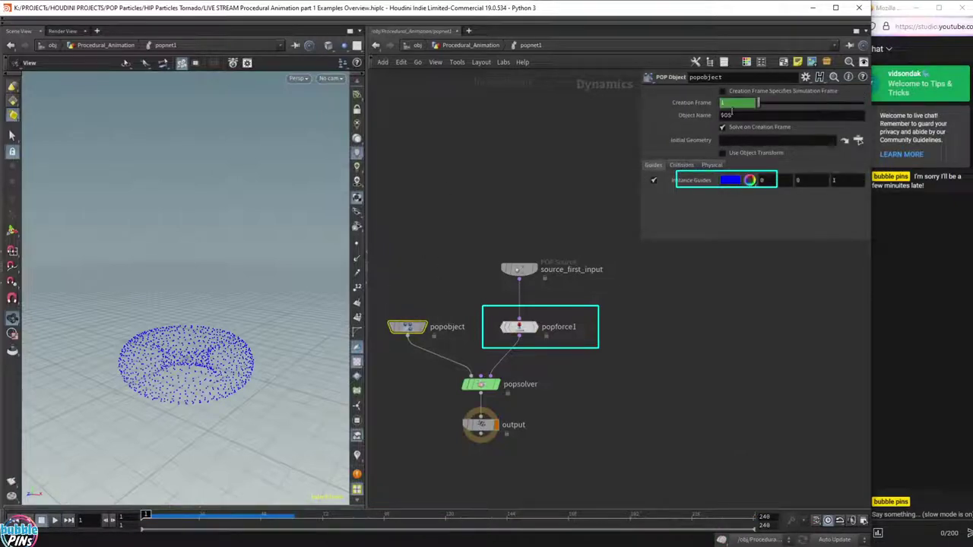
click(479, 383)
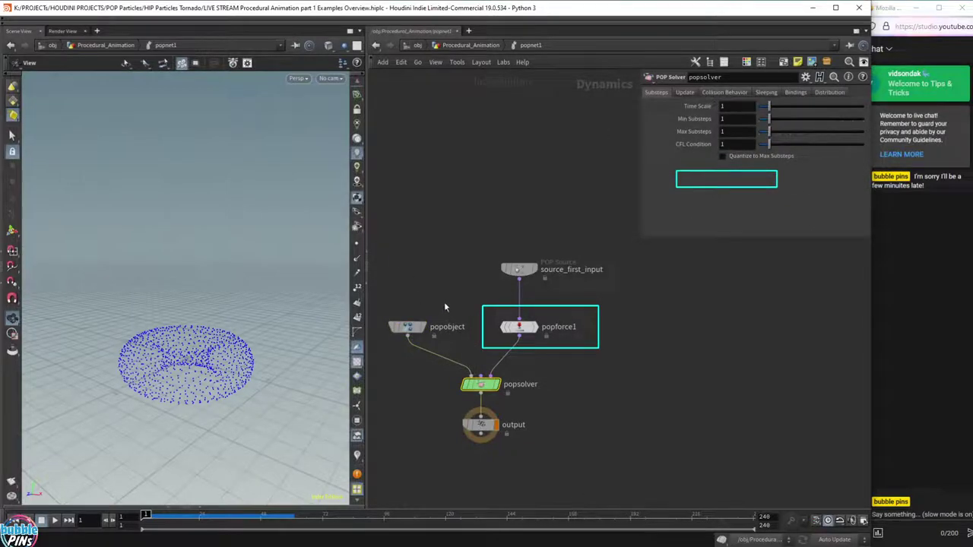
drag(465, 284, 552, 247)
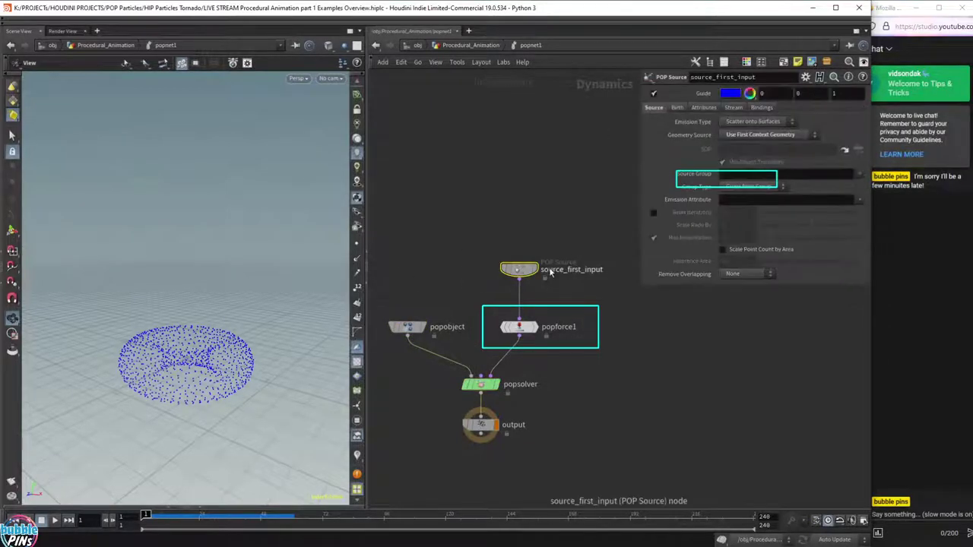
Set the emission type of the POP source to All Points.
click(754, 120)
click(747, 126)
click(540, 149)
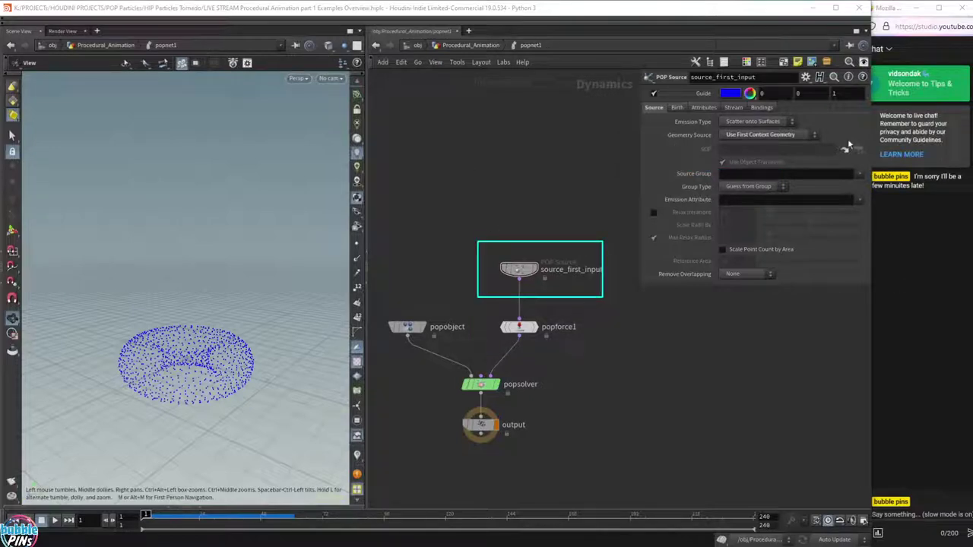
click(771, 124)
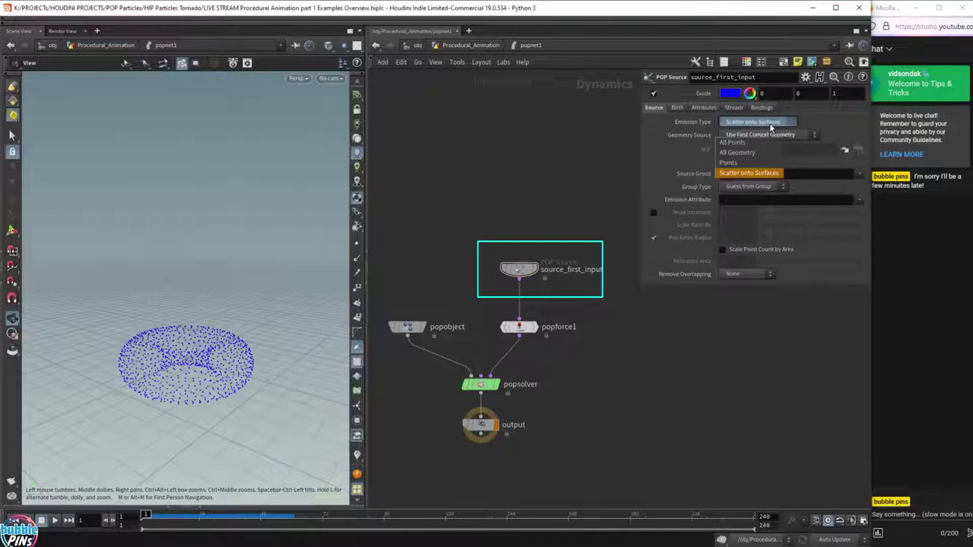
click(733, 142)
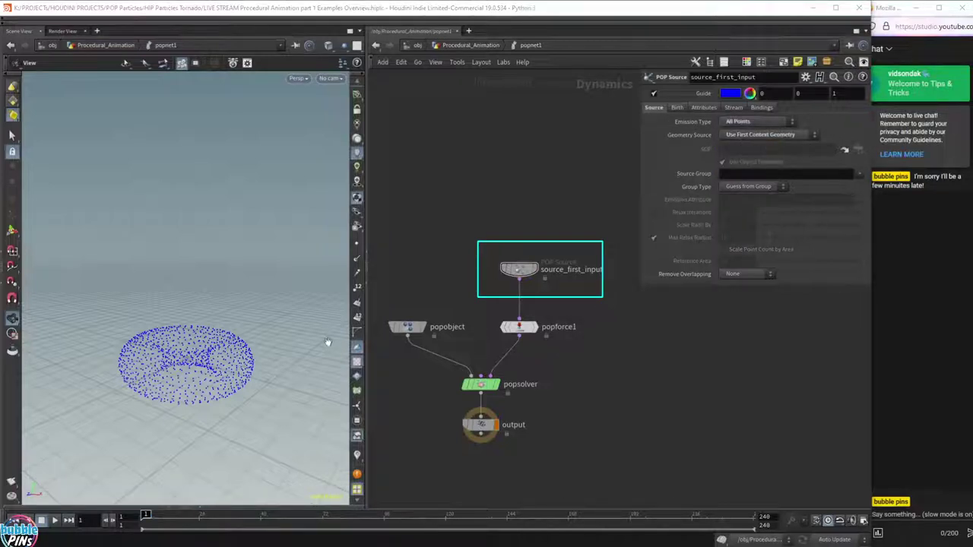
Play the simulation twice from the first frame to check how the force moves the particles, and rewind it.
key(Up)
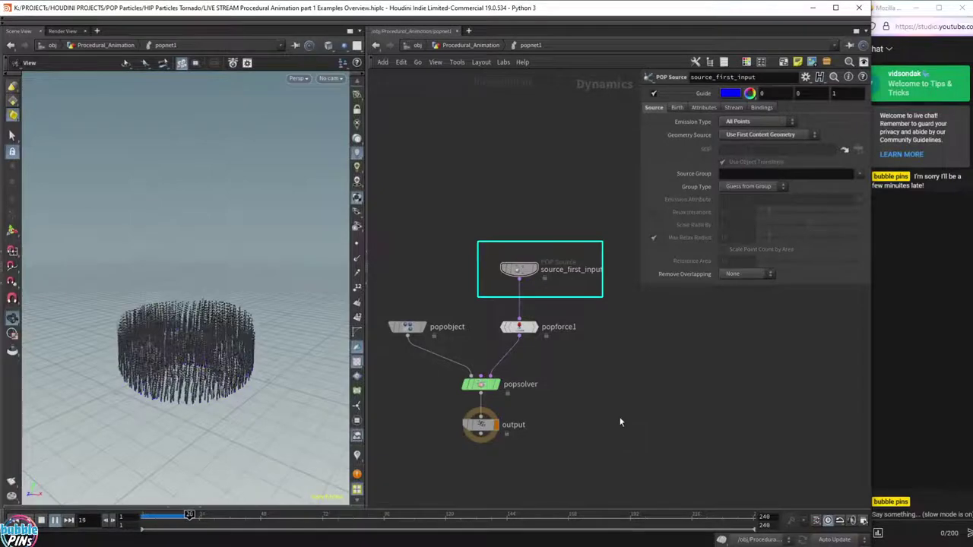
key(ctrl+Up)
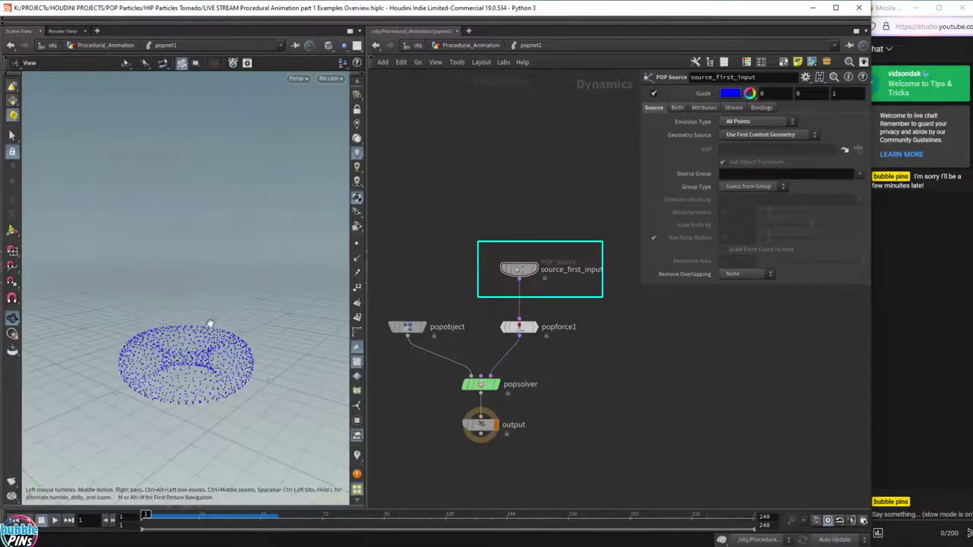
drag(210, 323, 229, 372)
key(Up)
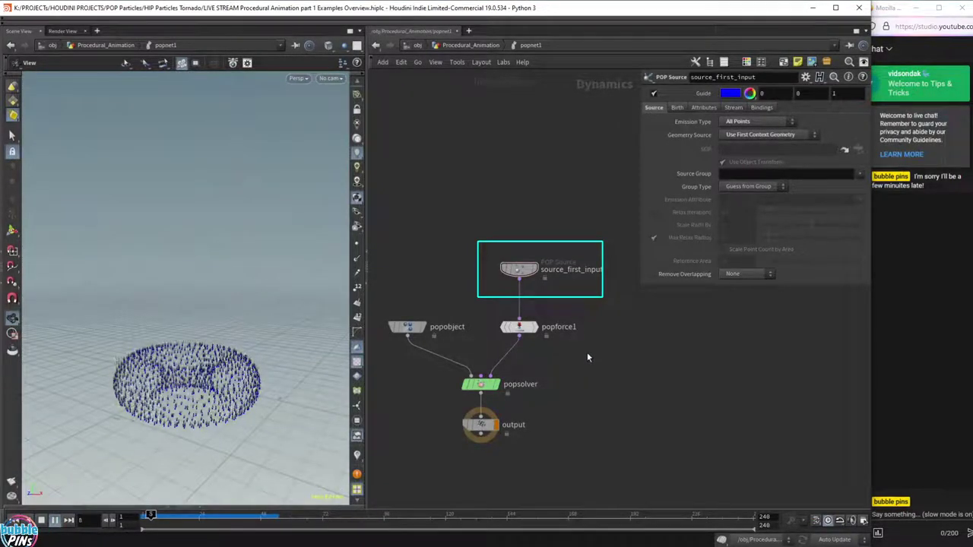
key(ctrl+Up)
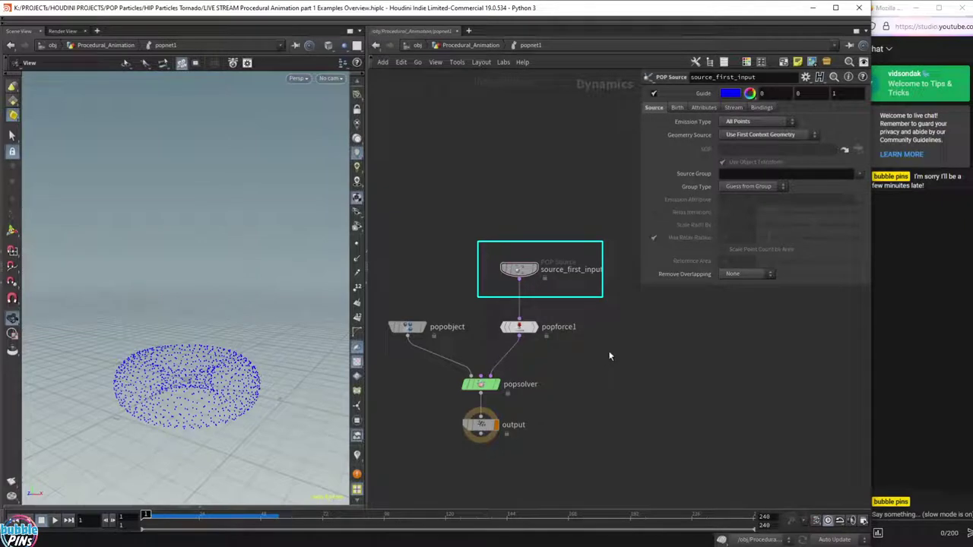
Delete the popforce1 node, play the simulation without any force and rewind it.
drag(617, 355, 501, 313)
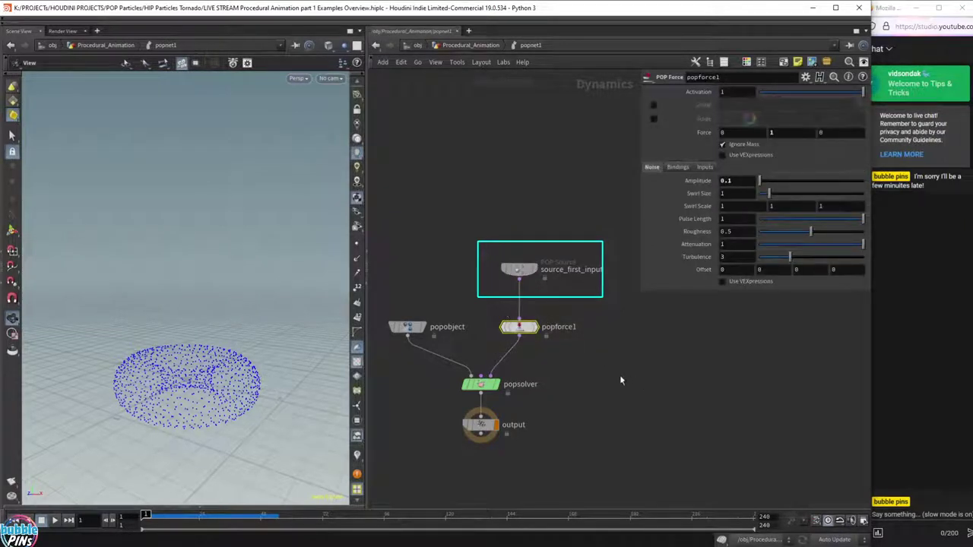
key(Delete)
key(Up)
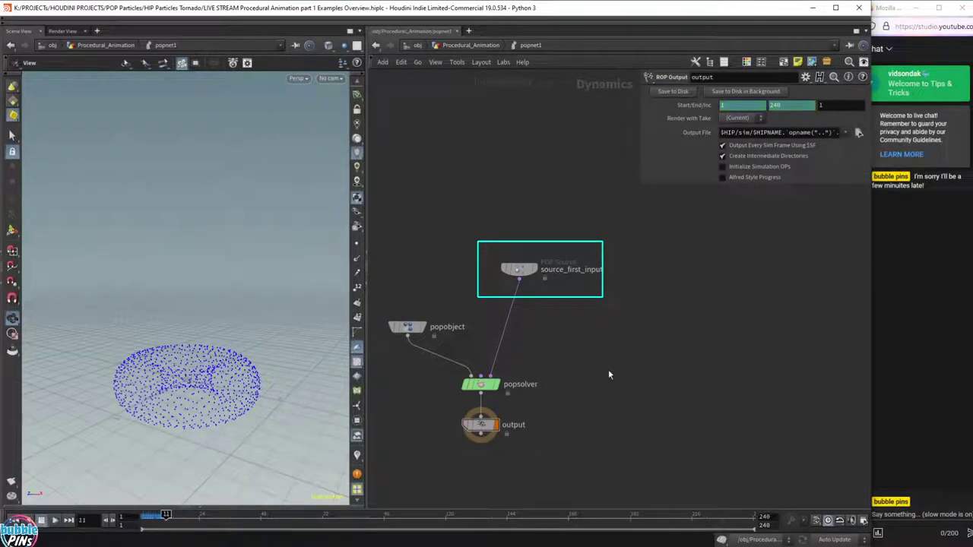
key(Up)
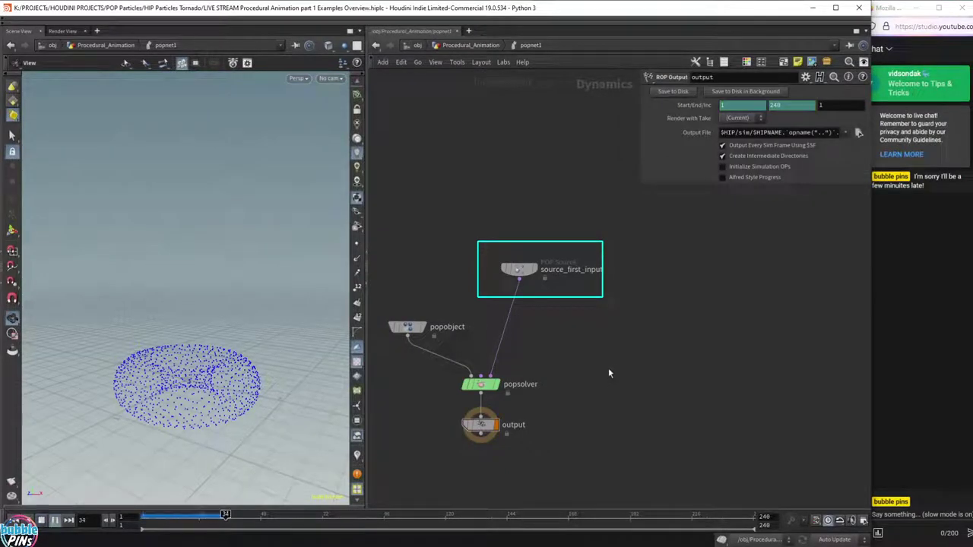
key(ctrl+Up)
Examine the Emission Type and Geometry Source options of source_first_input, keeping All Points and Use First Context Geometry.
drag(589, 311, 530, 260)
click(524, 267)
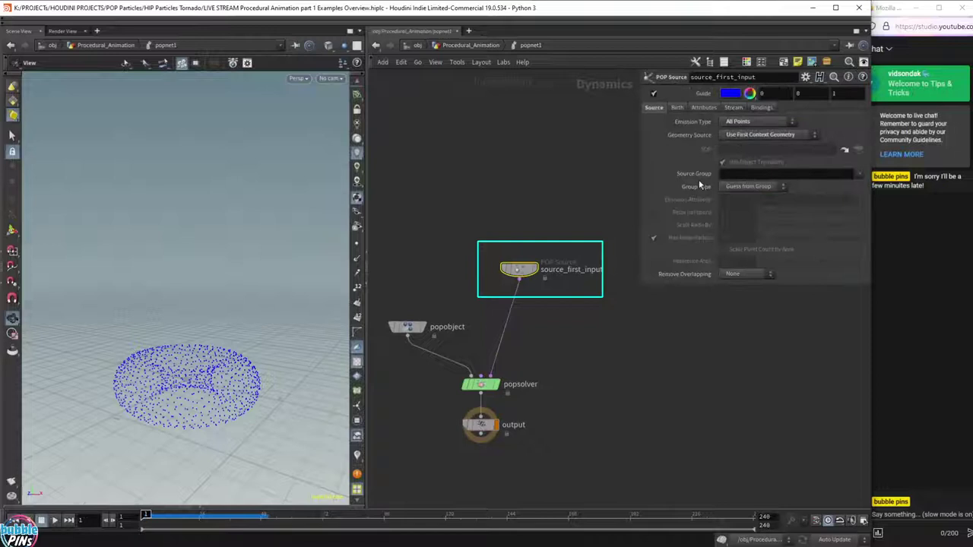
click(758, 123)
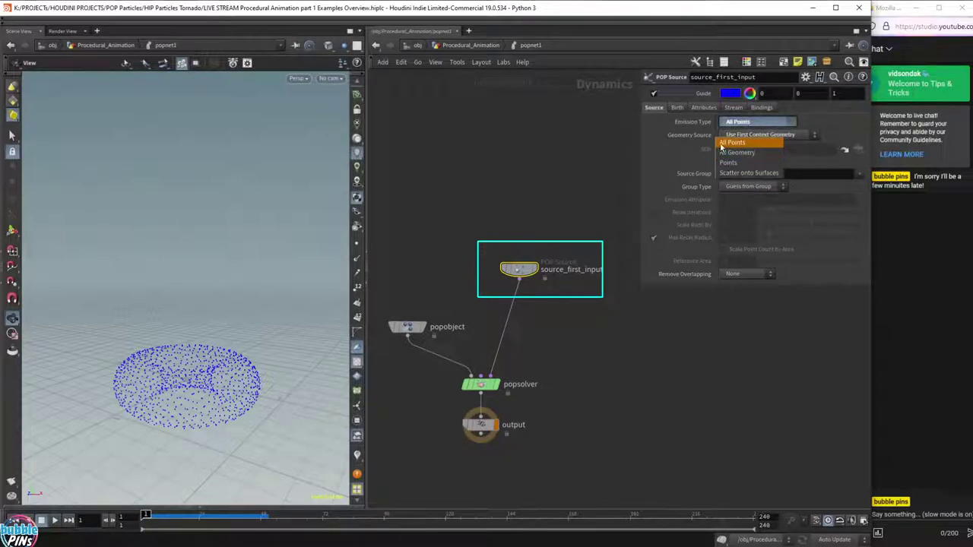
click(740, 144)
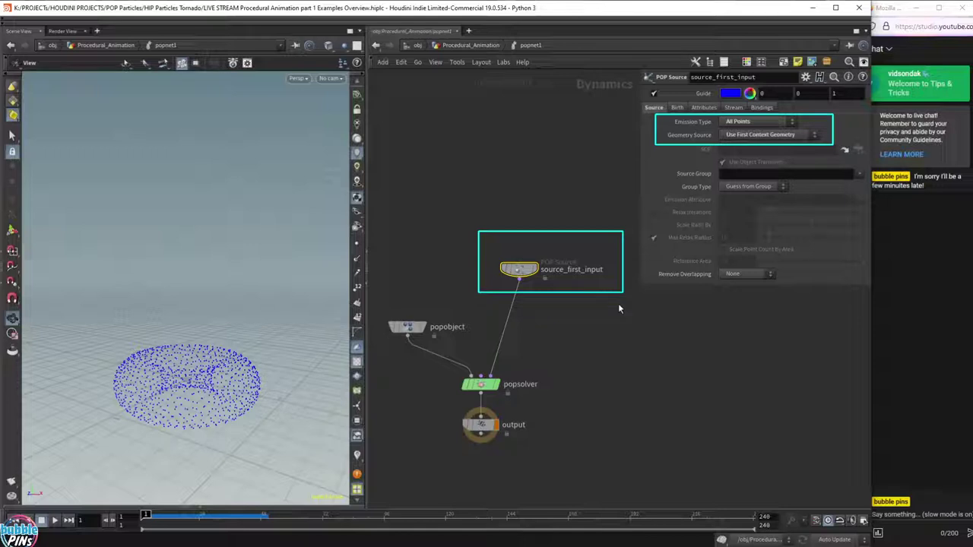
click(750, 122)
click(739, 144)
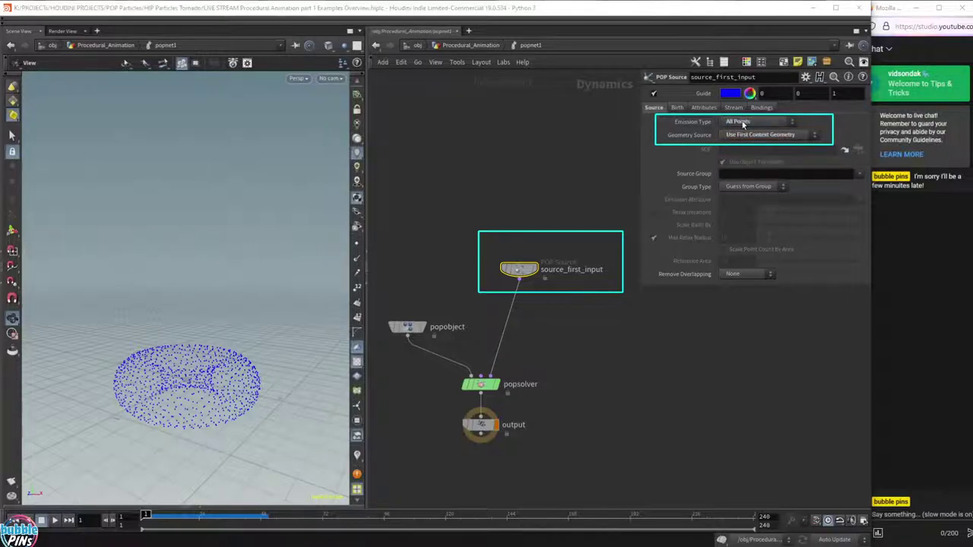
click(726, 137)
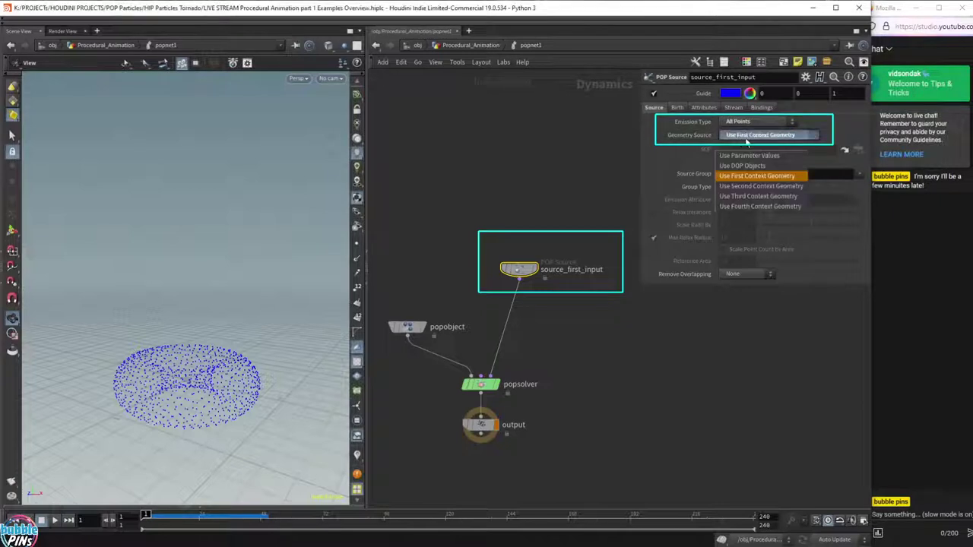
click(552, 141)
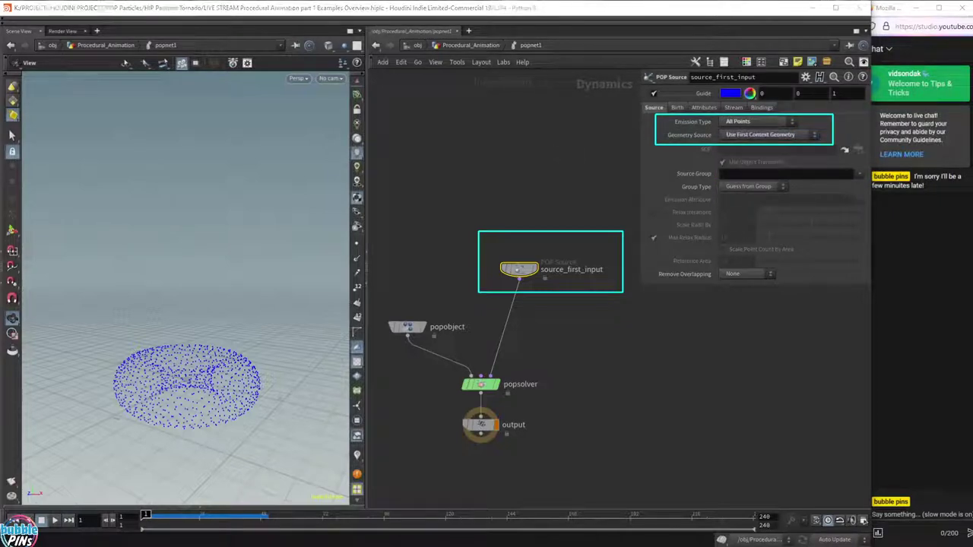
Go up to the Procedural_Animation network and examine how scatter2 connects to the first input of popnet1.
click(479, 48)
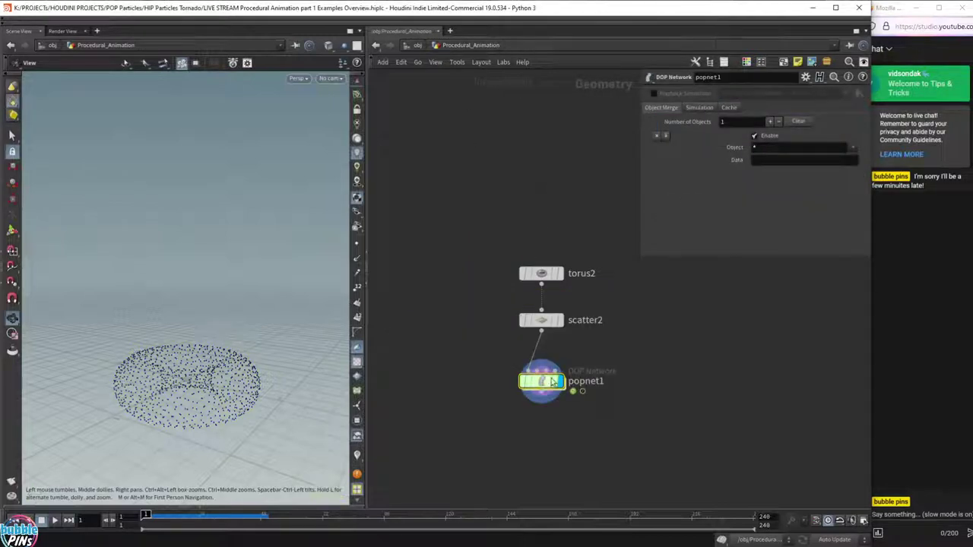
scroll(553, 381, up, 4)
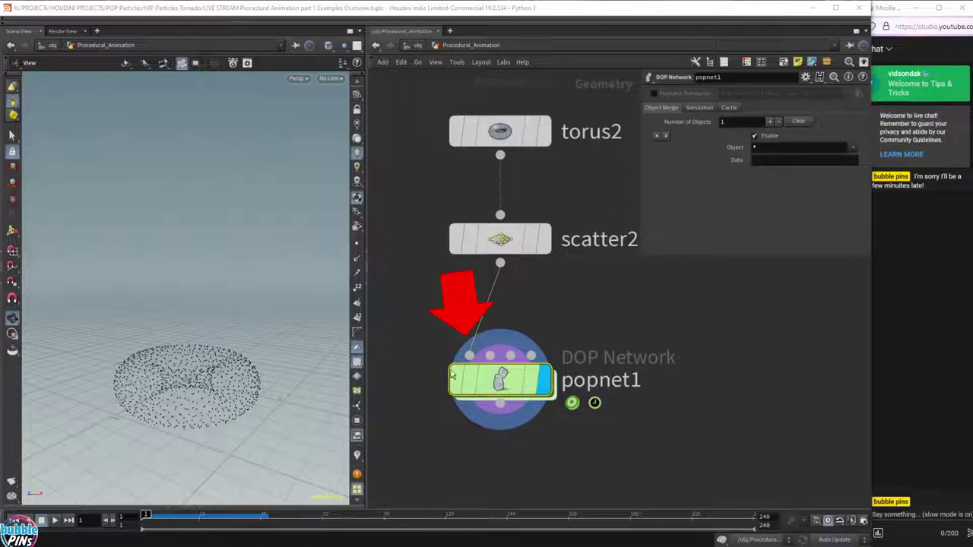
mouse_move(466, 358)
Switch to the live chat window to read the latest viewer message, and return to Houdini.
click(885, 216)
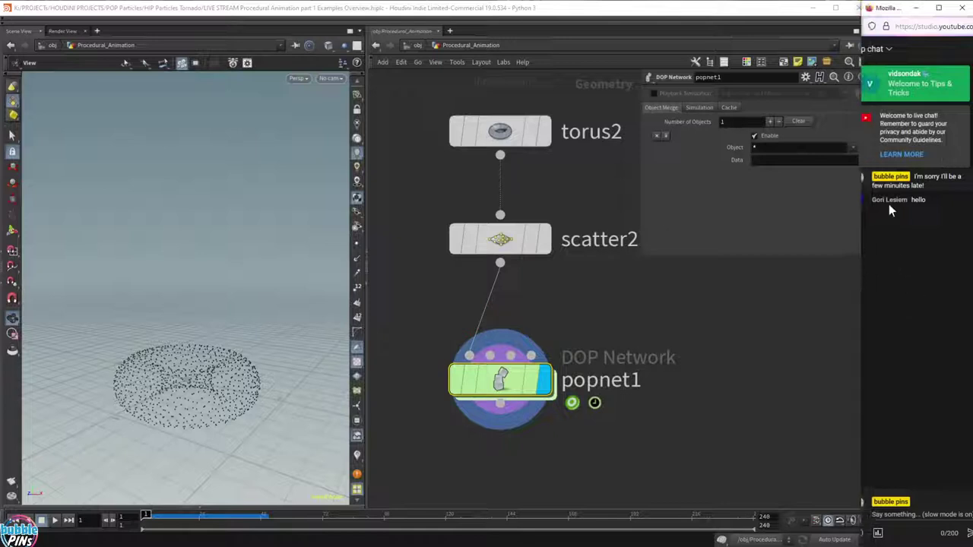
double_click(919, 200)
click(617, 6)
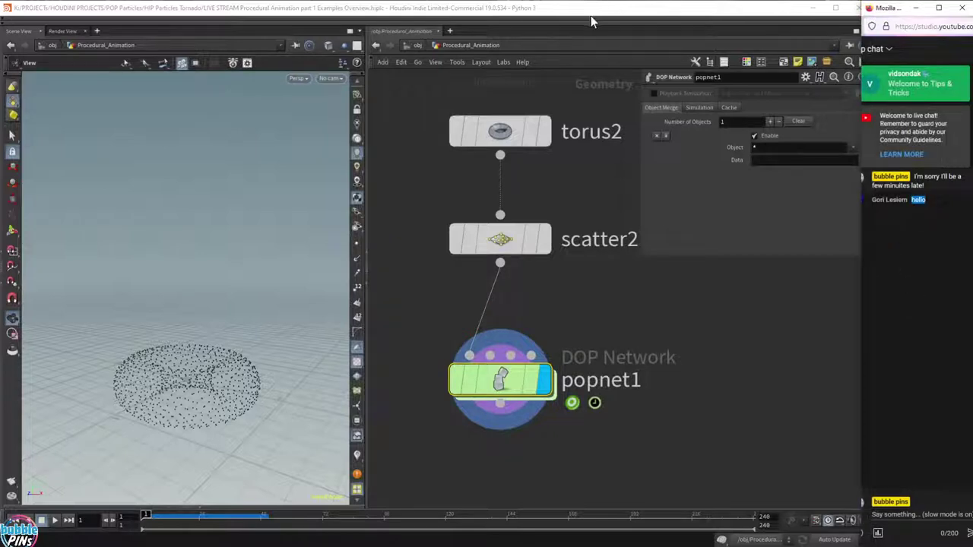
Enter popnet1 again and insert a POP Force node between source_first_input and popsolver, aligned below the source.
double_click(504, 380)
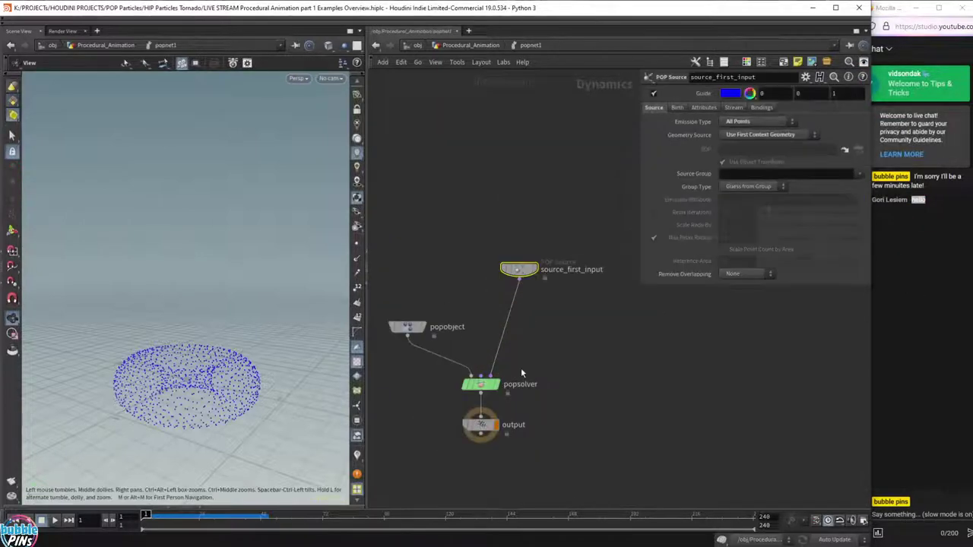
click(619, 351)
click(969, 366)
click(635, 379)
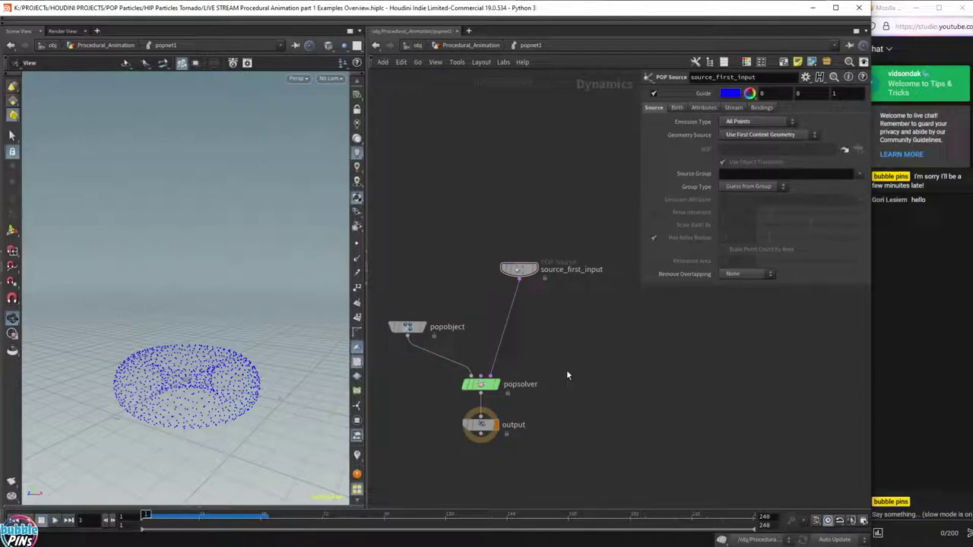
key(Tab)
text(popfor)
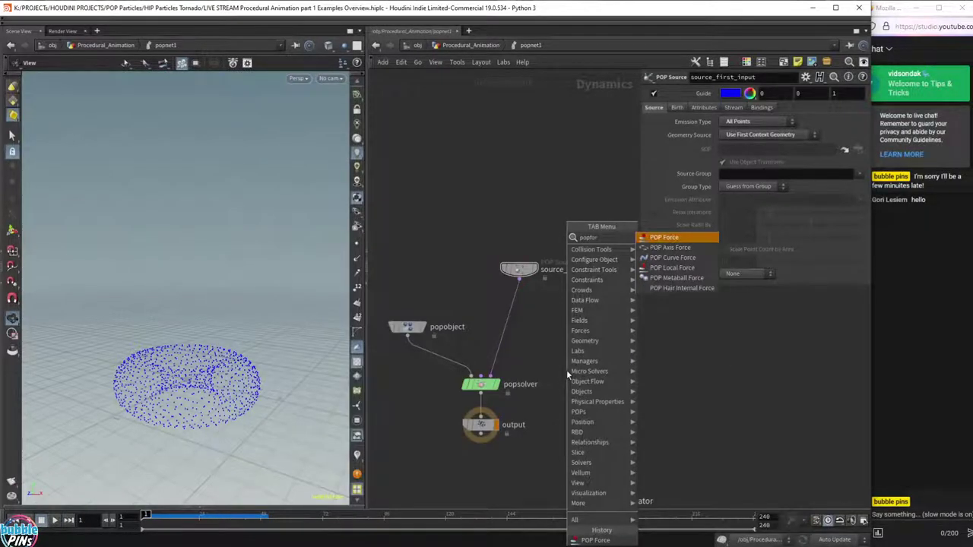
key(Return)
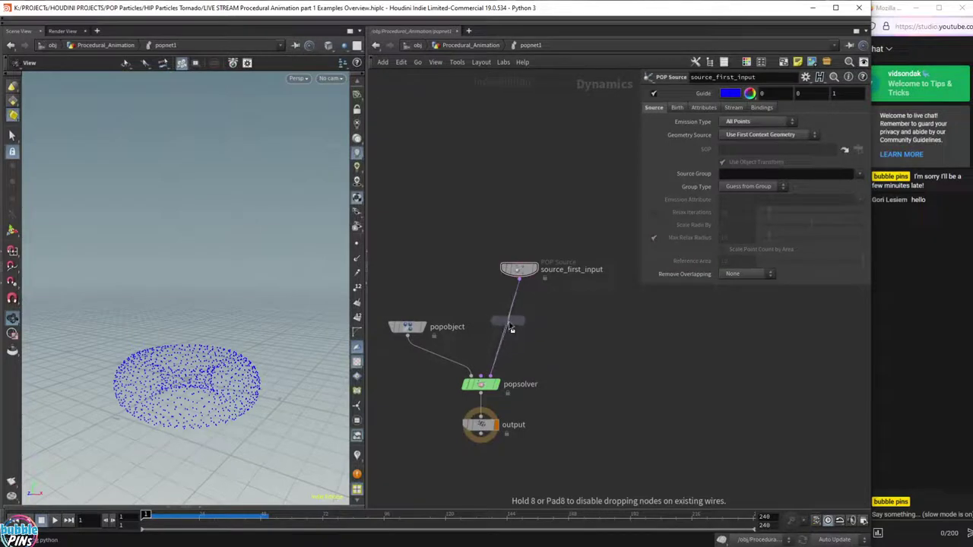
click(509, 325)
drag(509, 326, 524, 329)
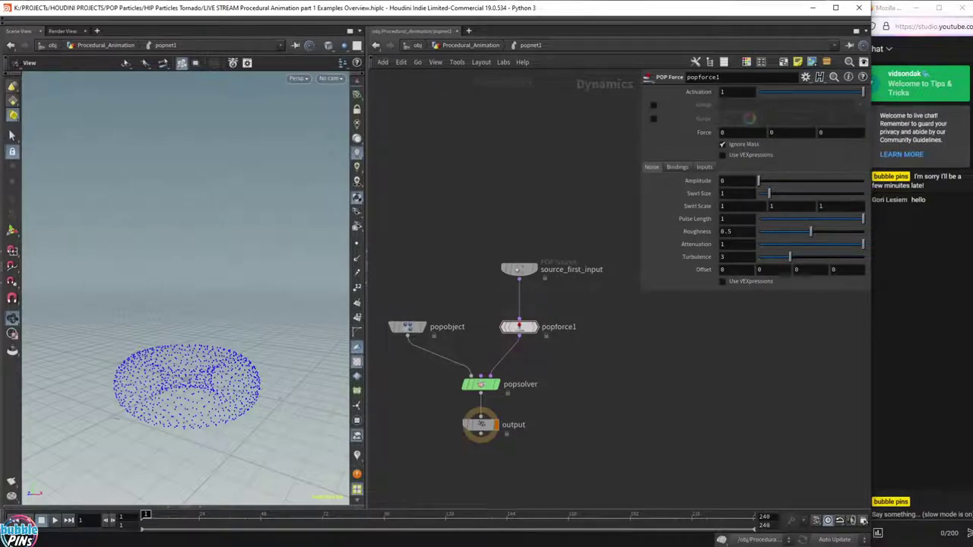
Play the simulation with the new POP Force at its default settings and rewind it to the first frame.
click(685, 471)
scroll(686, 472, up, 4)
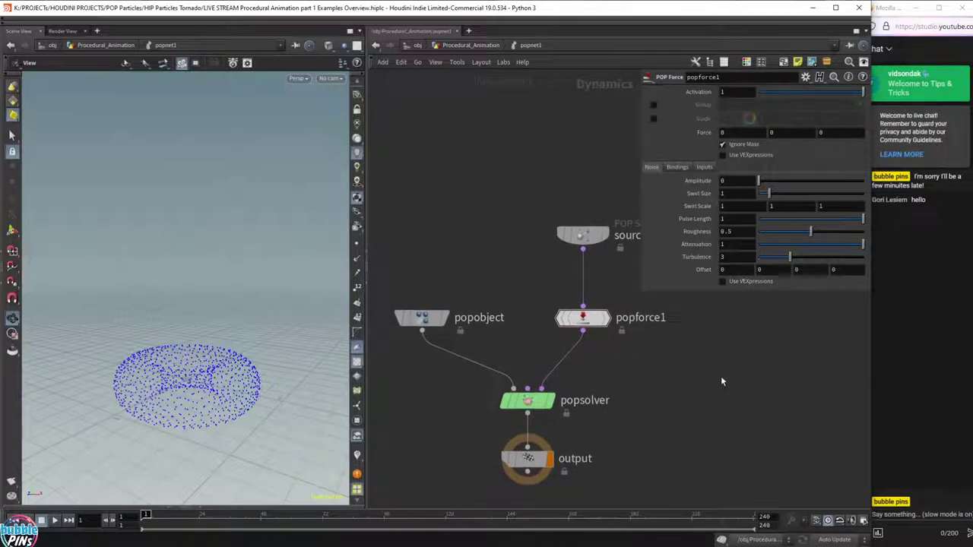
key(Up)
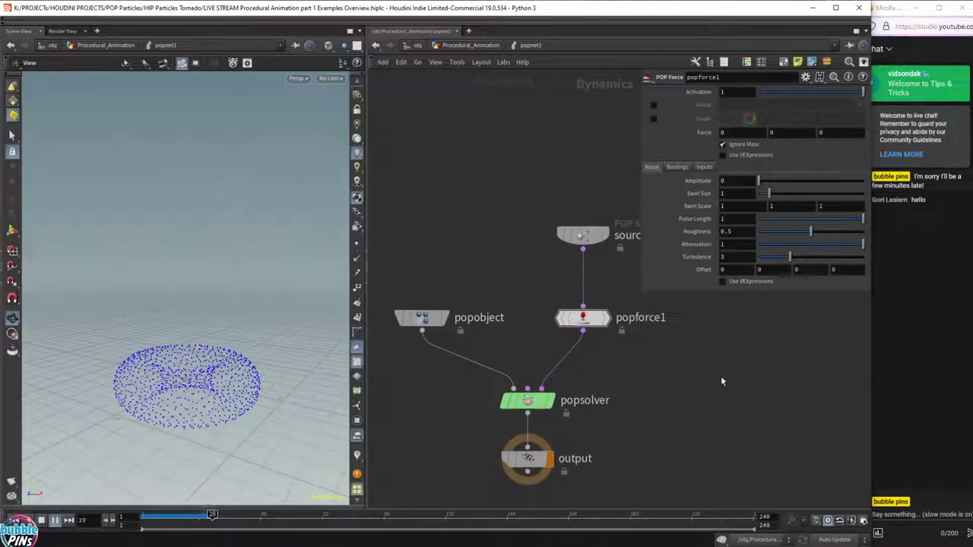
key(ctrl+Up)
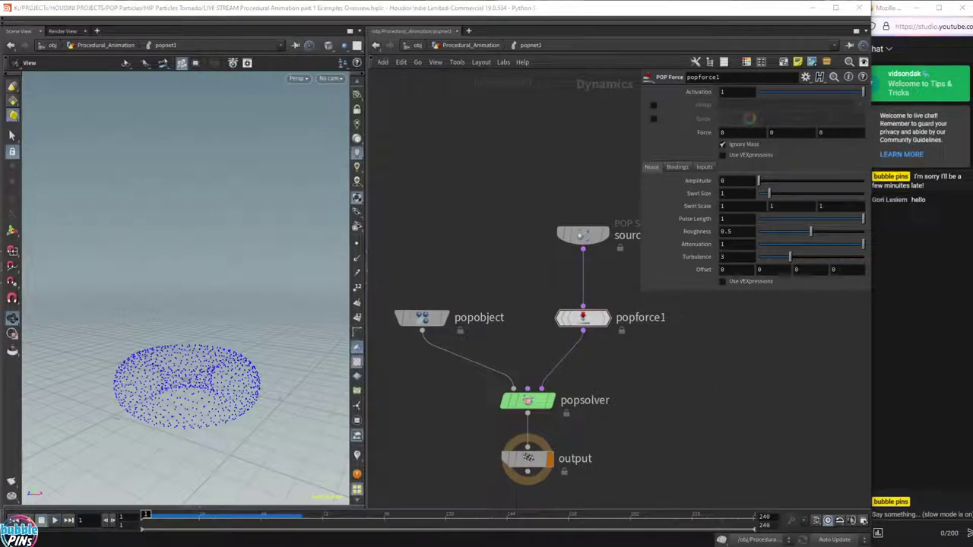
Set the Y component of popforce1's Force to 1 and play the simulation.
drag(520, 303, 679, 345)
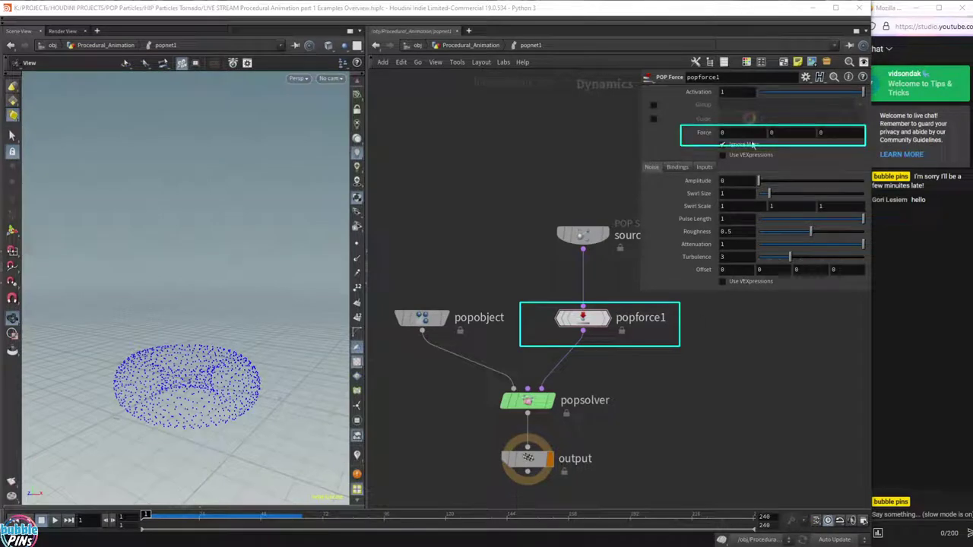
click(791, 134)
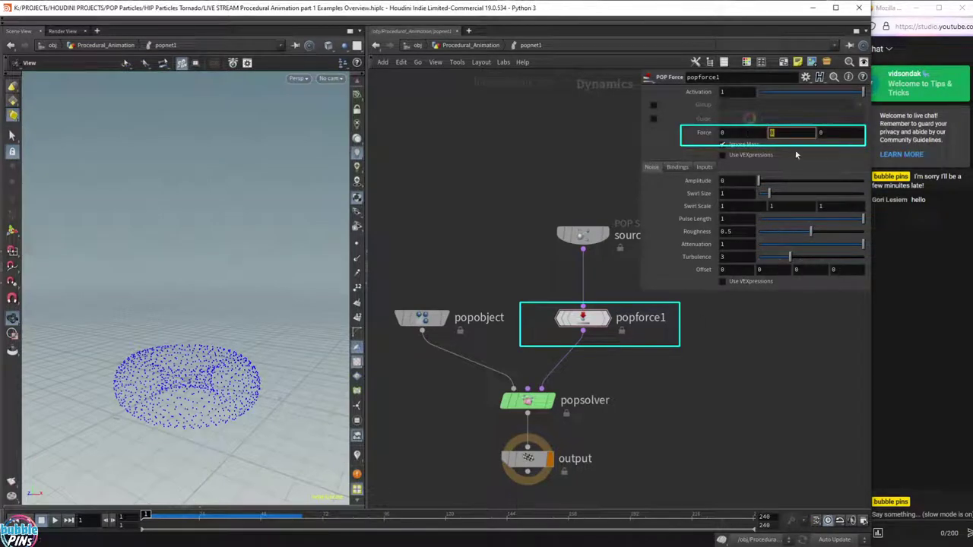
text(1)
key(Return)
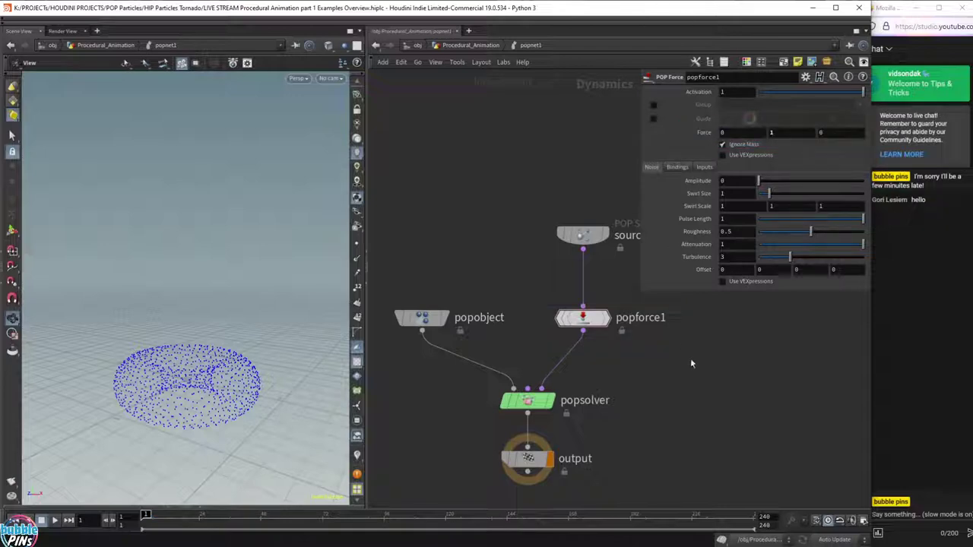
key(Up)
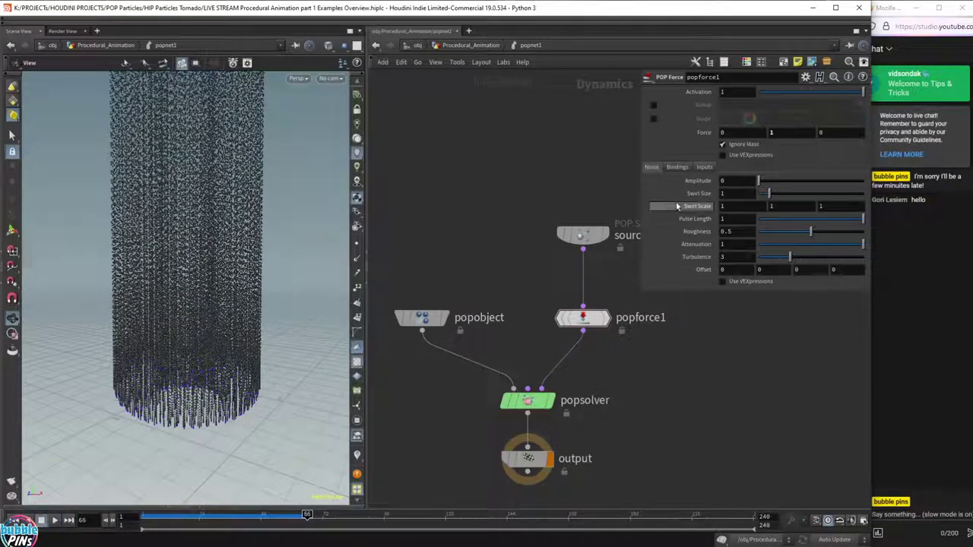
Show the parameters of source_first_input and rewind the simulation to the first frame.
drag(522, 193, 635, 266)
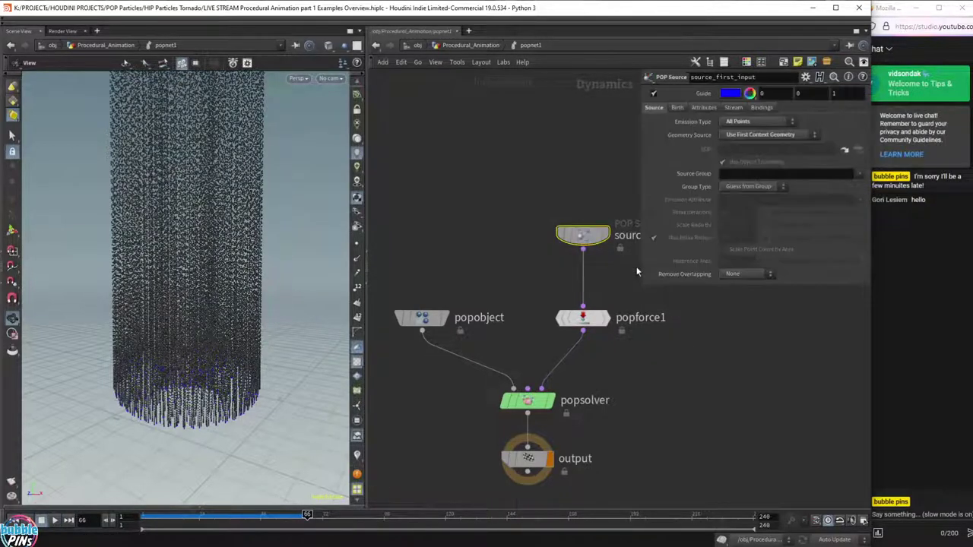
click(709, 397)
key(ctrl+Up)
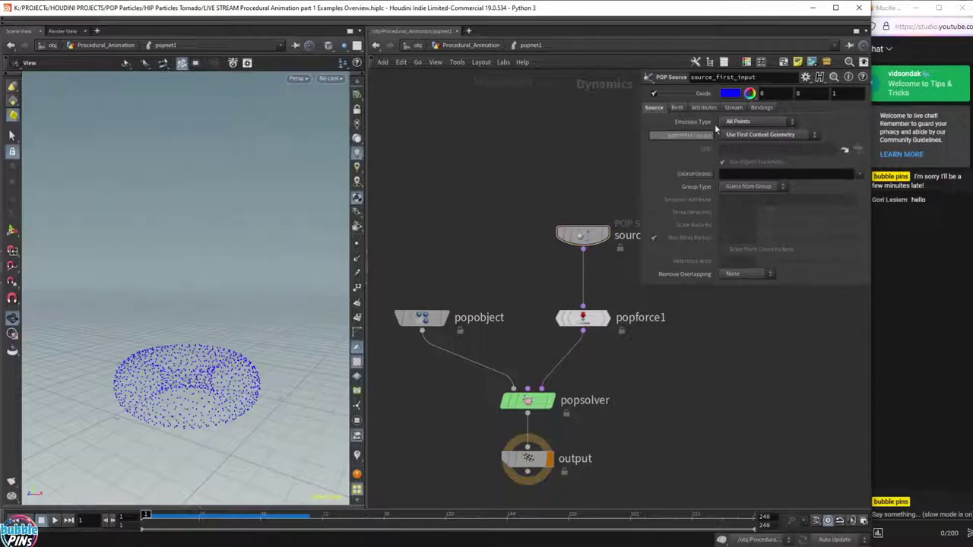
Select popforce1, review its Force and Noise settings, play the simulation without noise and rewind it.
drag(562, 287, 707, 370)
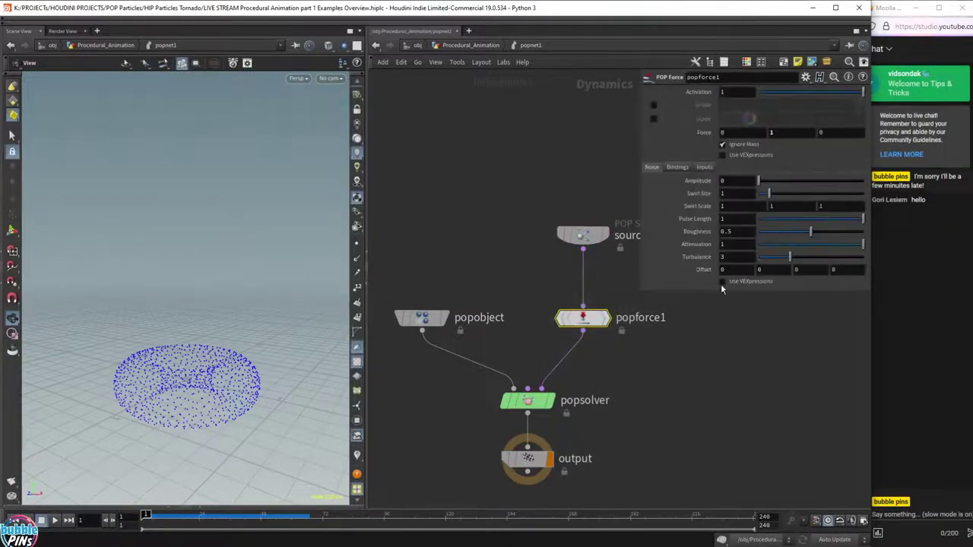
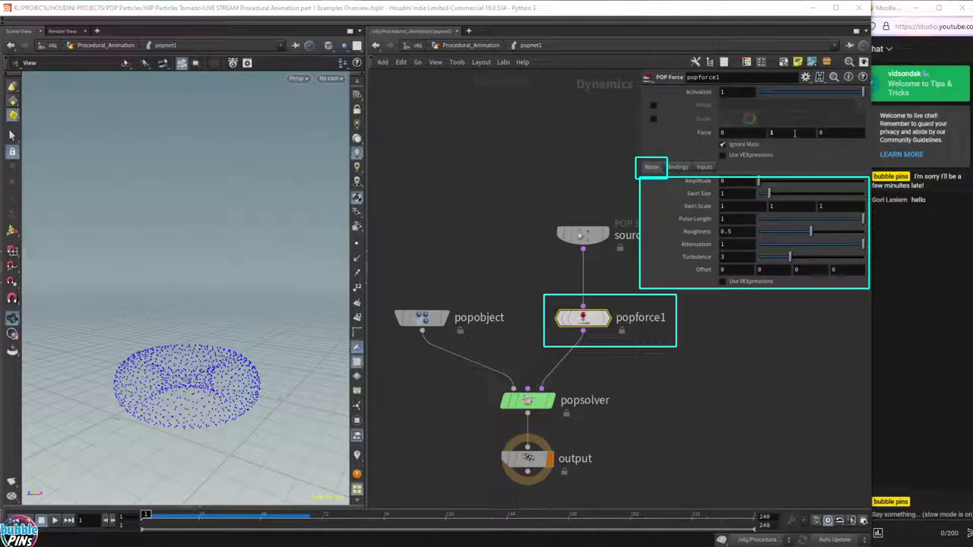
click(794, 133)
click(743, 181)
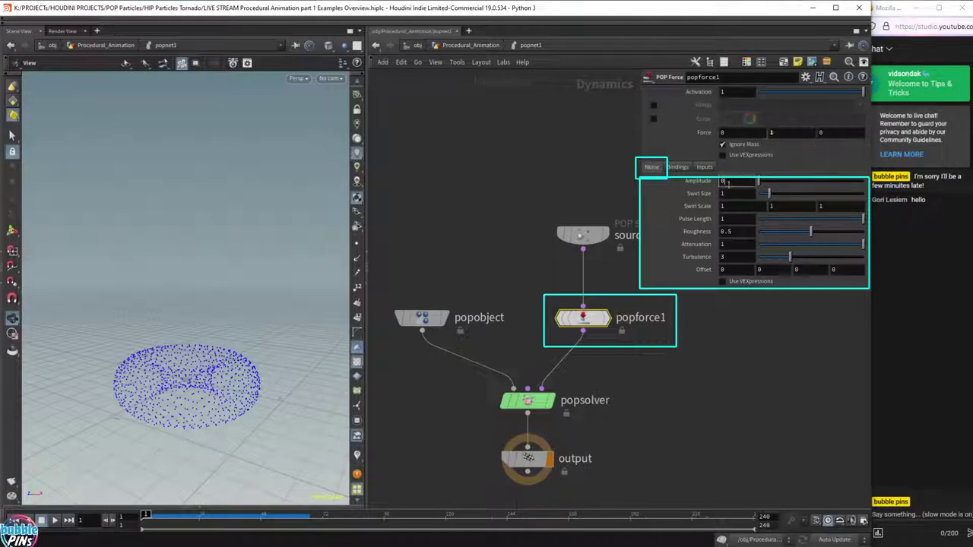
click(735, 348)
key(Up)
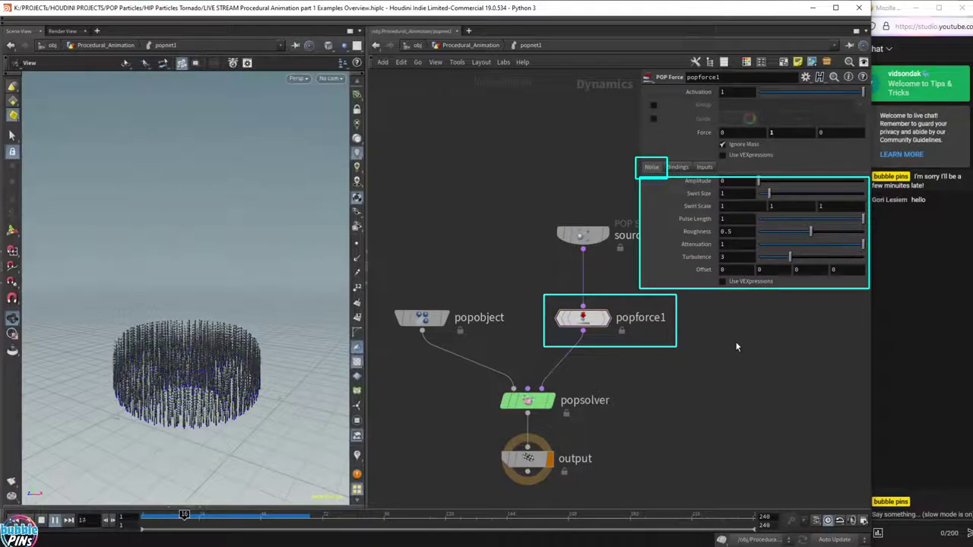
key(ctrl+Up)
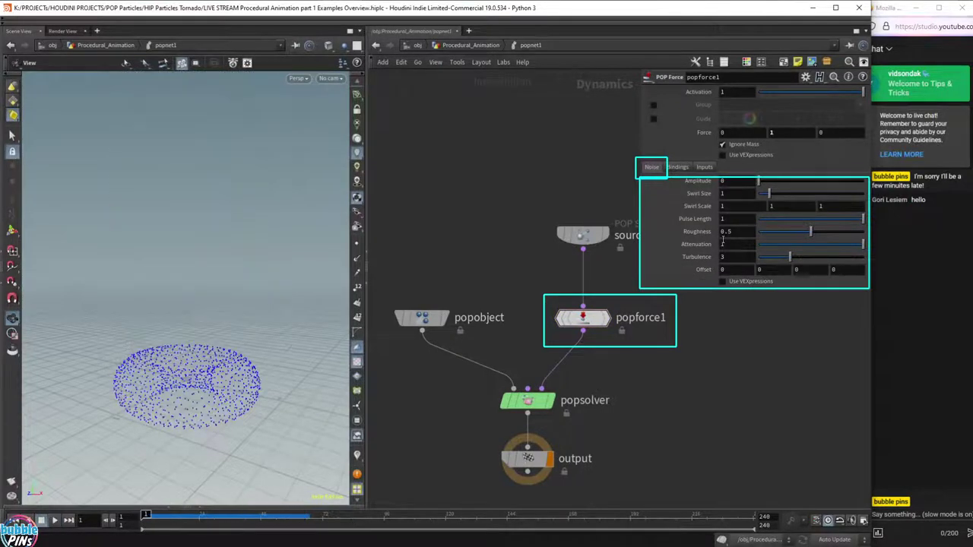
Set the noise Amplitude of popforce1 to 0.1, play the simulation and view the particles from another angle.
click(736, 181)
text(.1)
click(727, 339)
key(Up)
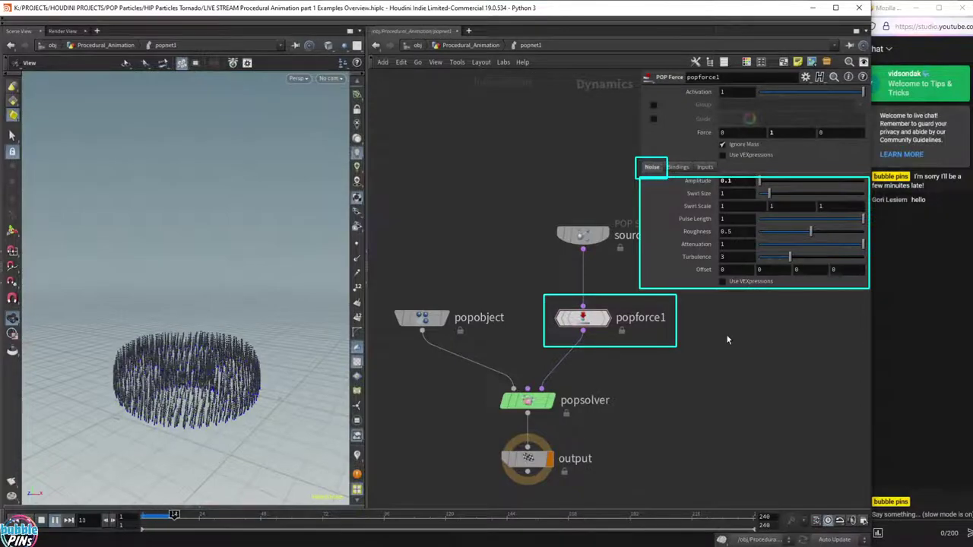
key(Up)
drag(204, 205, 237, 210)
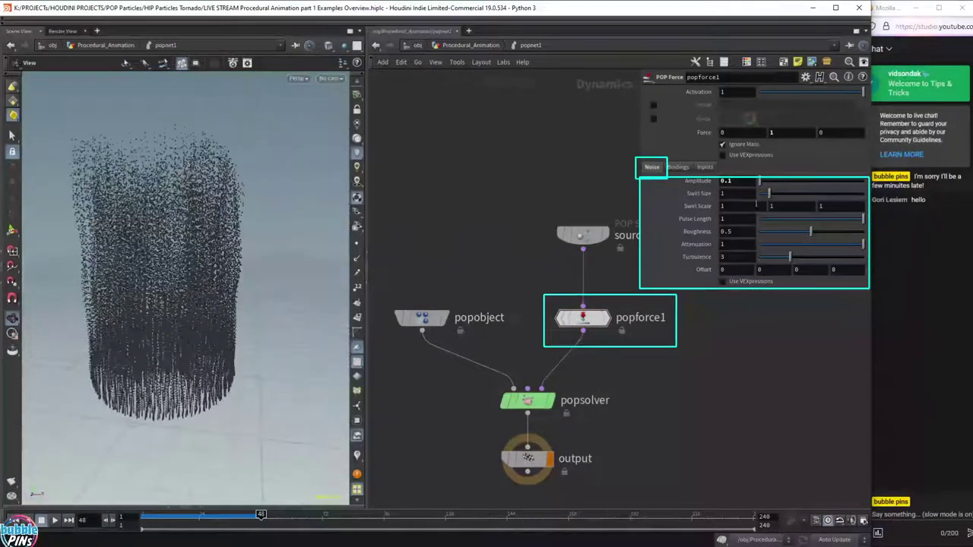
Rewind the simulation, raise popforce1's noise Amplitude to 1.1, play it to check the turbulence and rewind it.
click(737, 181)
key(ctrl+Up)
scroll(736, 181, up, 10)
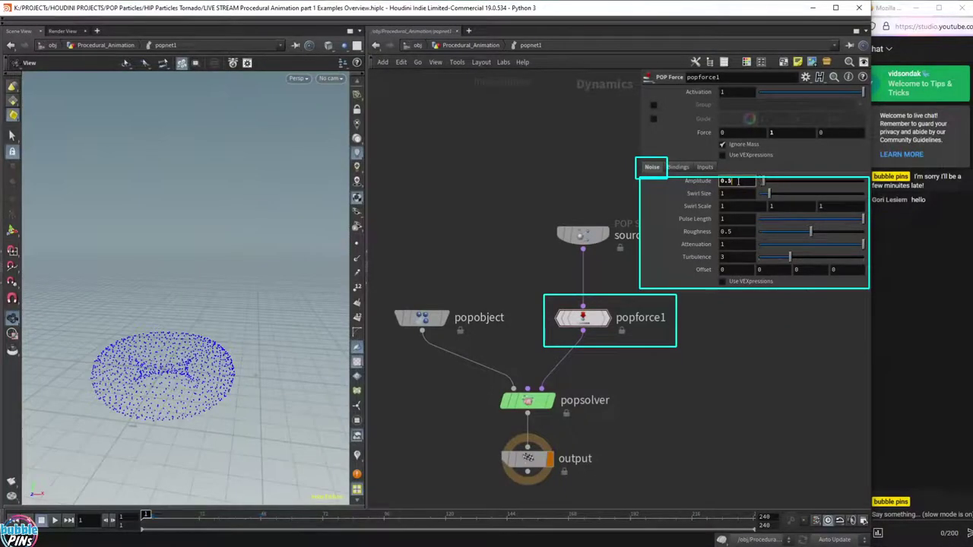
key(Up)
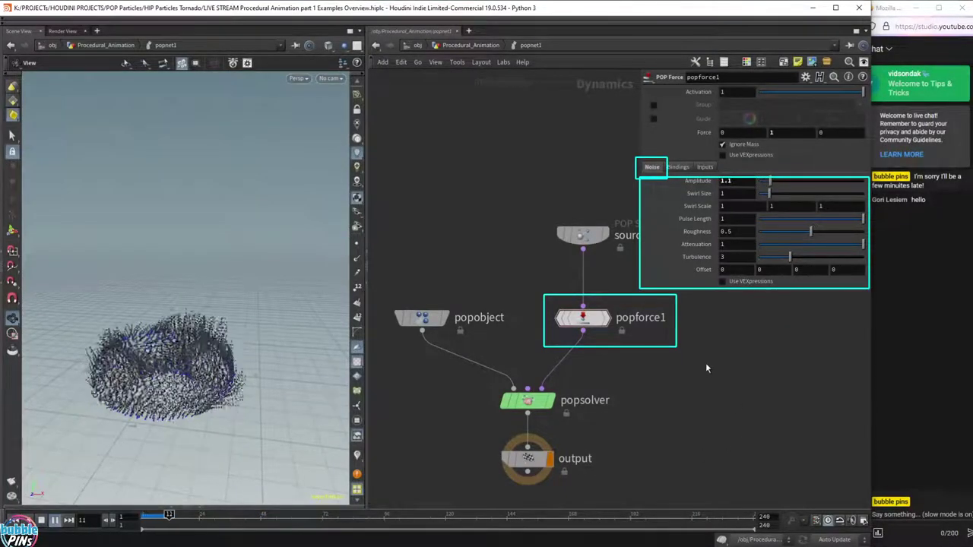
drag(284, 314, 274, 307)
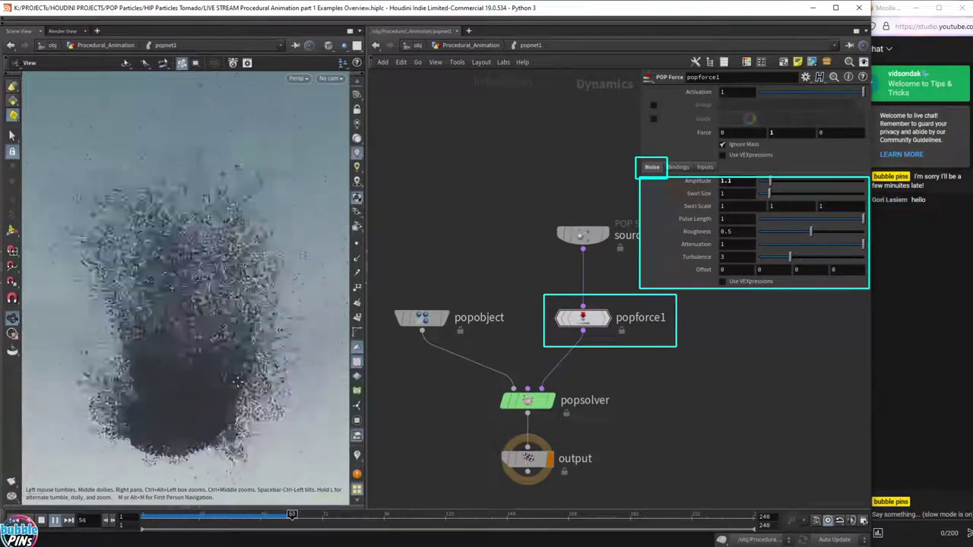
key(ctrl+Up)
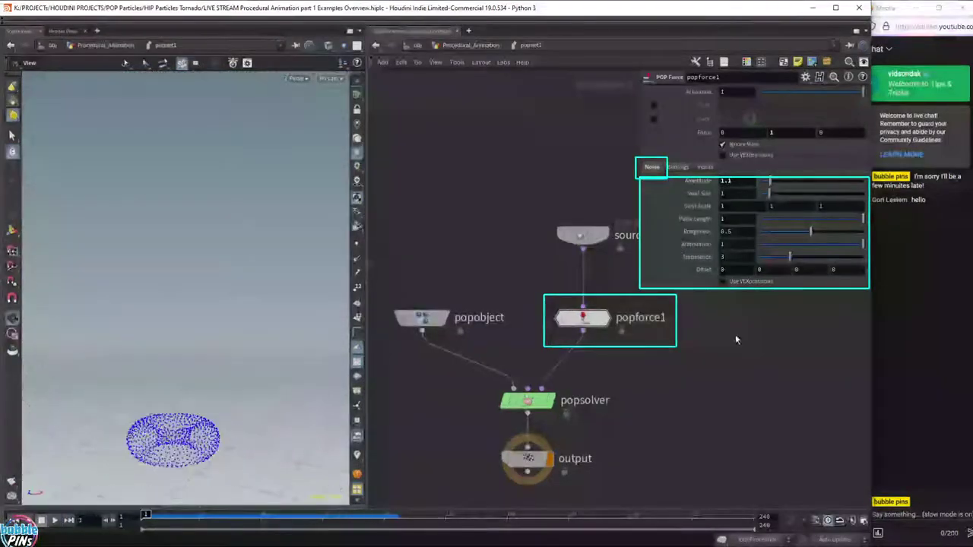
Glance at the parent Procedural_Animation network, and back inside popnet1 set popforce1's noise Amplitude to 0.
click(726, 181)
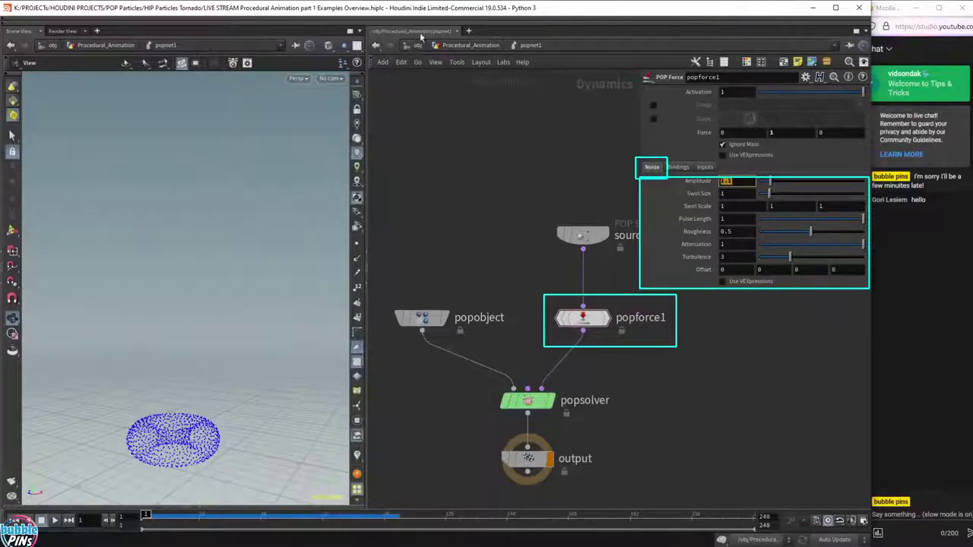
click(467, 45)
scroll(584, 262, down, 5)
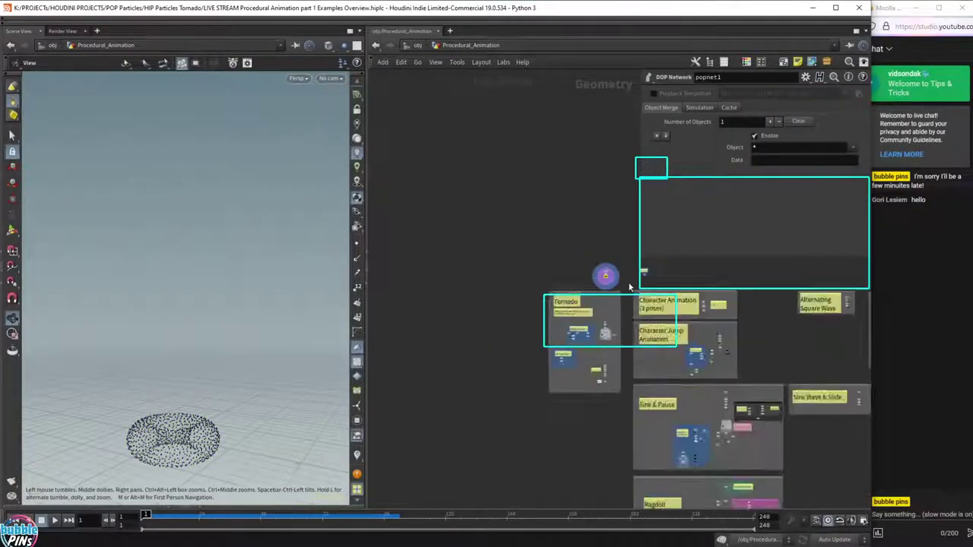
scroll(581, 308, up, 8)
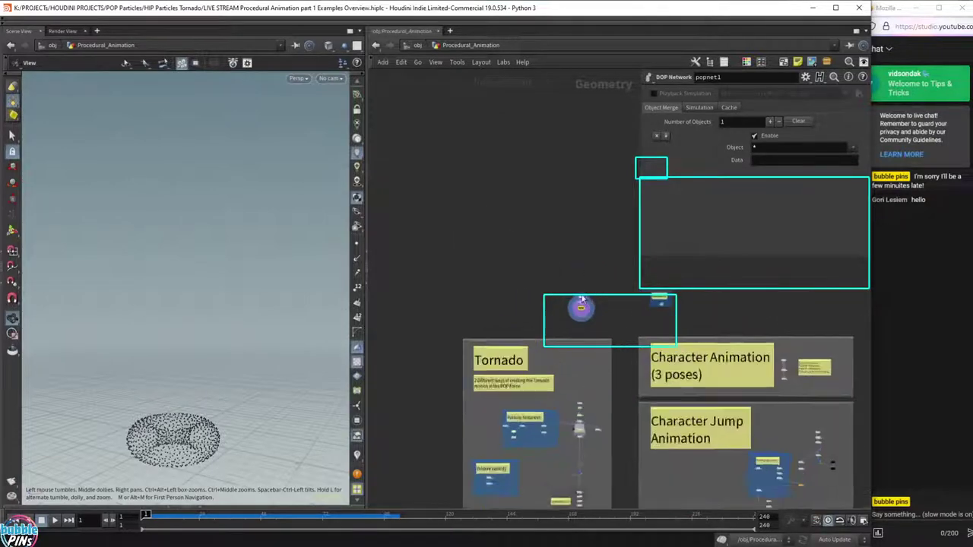
scroll(584, 310, up, 4)
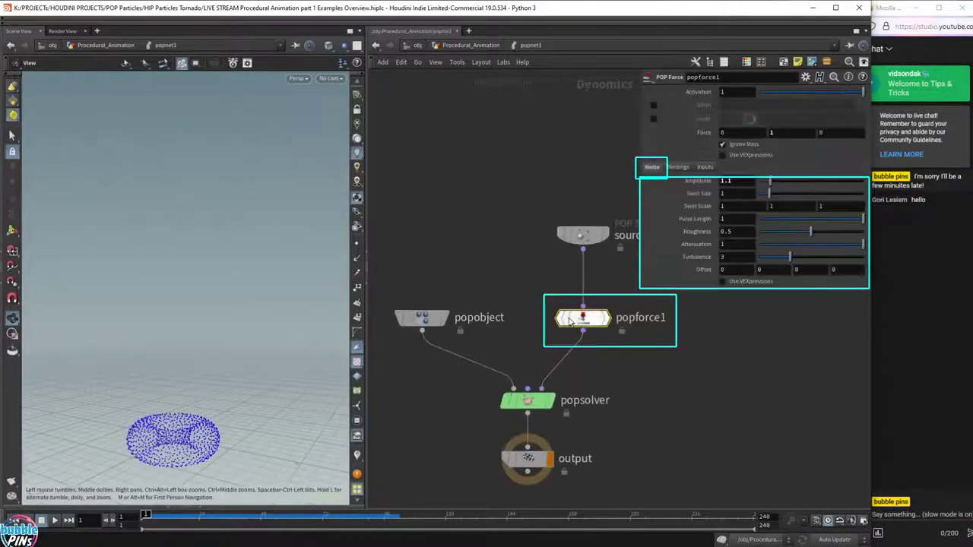
drag(645, 307, 645, 307)
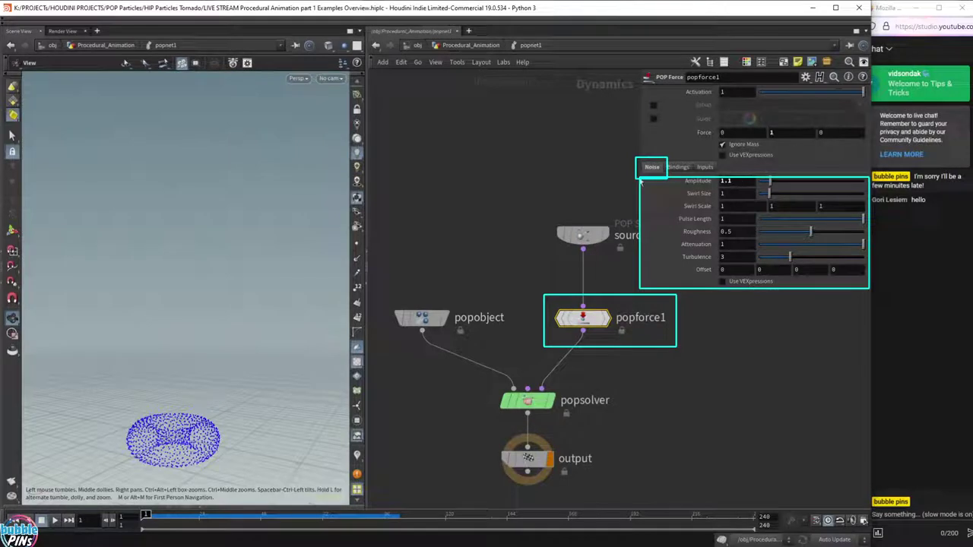
drag(768, 181, 735, 183)
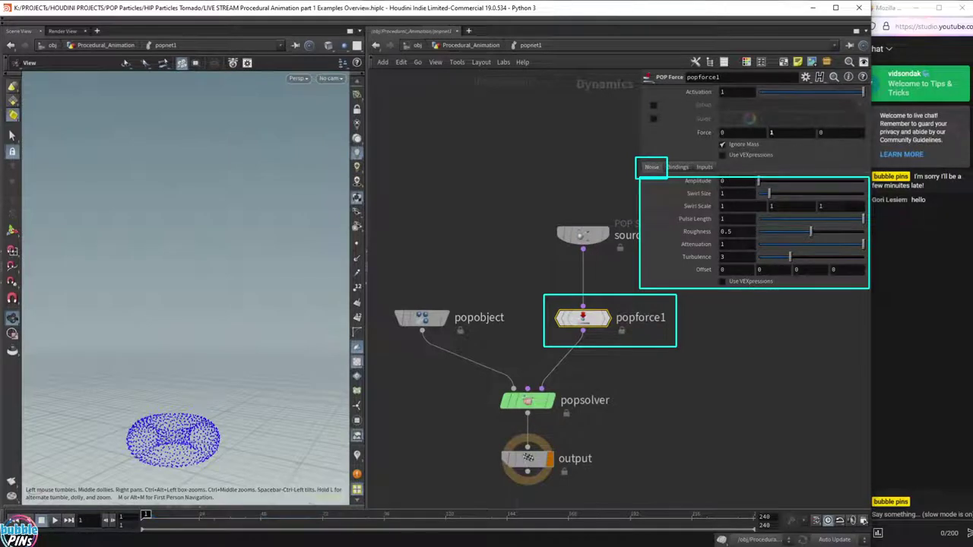
click(724, 428)
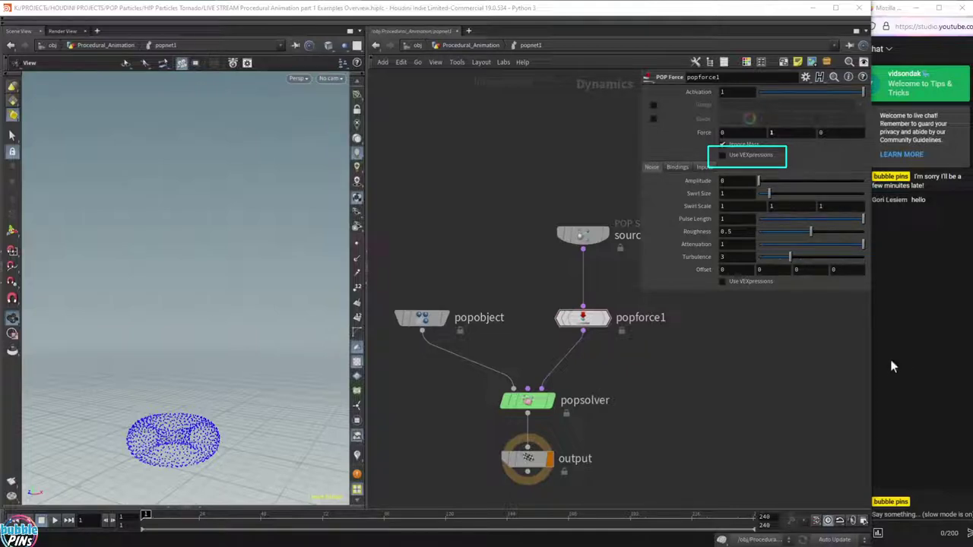
Enable VEXpressions for popforce1's force with the Orbit the Origin preset, and play and rewind the simulation.
click(722, 155)
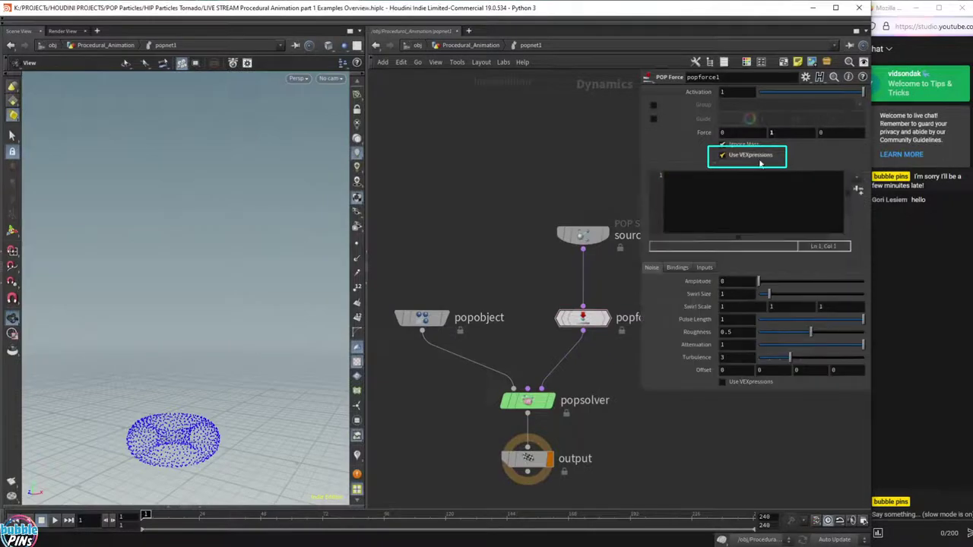
click(857, 179)
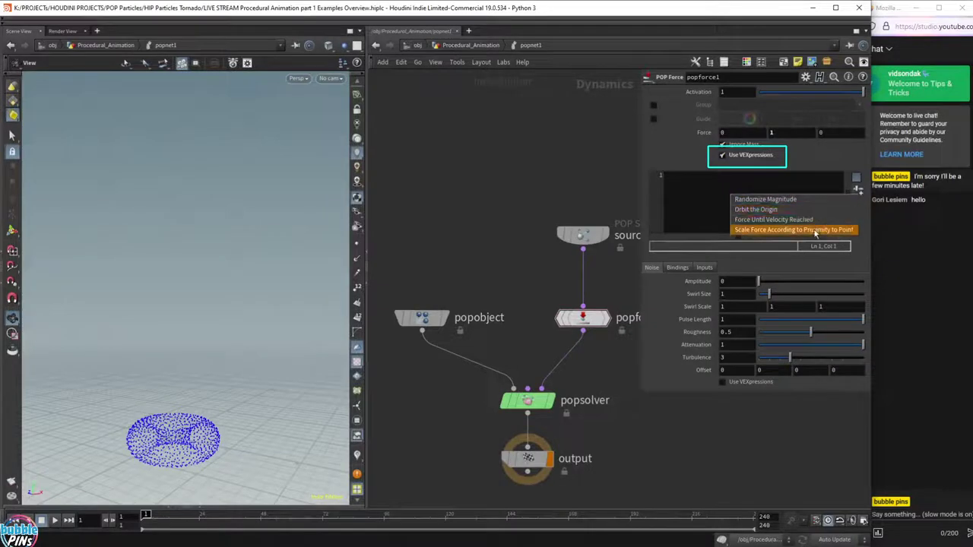
click(756, 210)
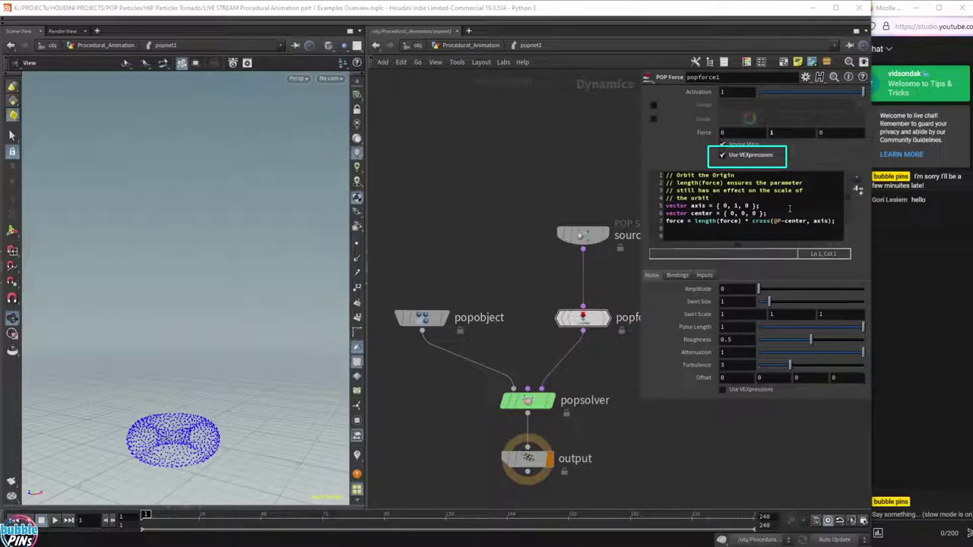
drag(724, 234, 702, 184)
click(710, 196)
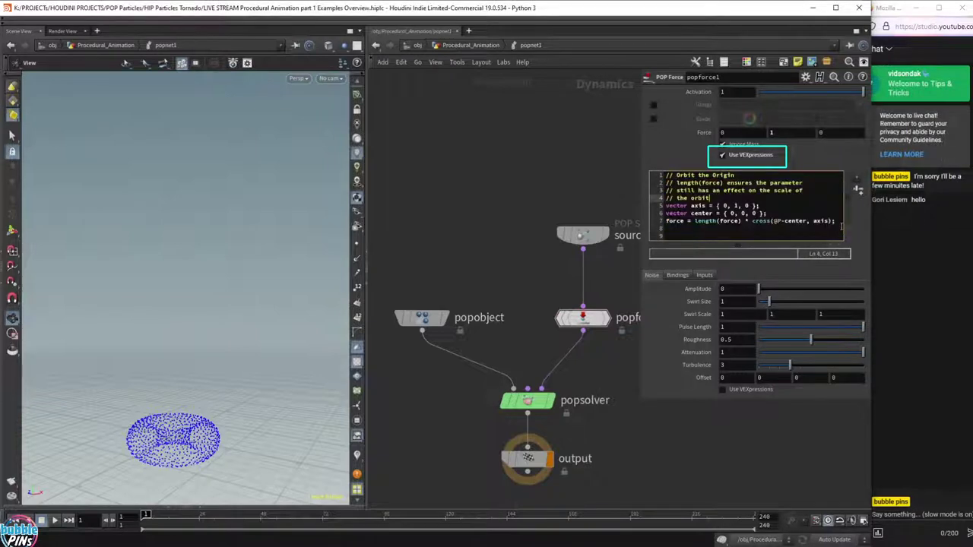
drag(841, 225, 585, 185)
click(742, 220)
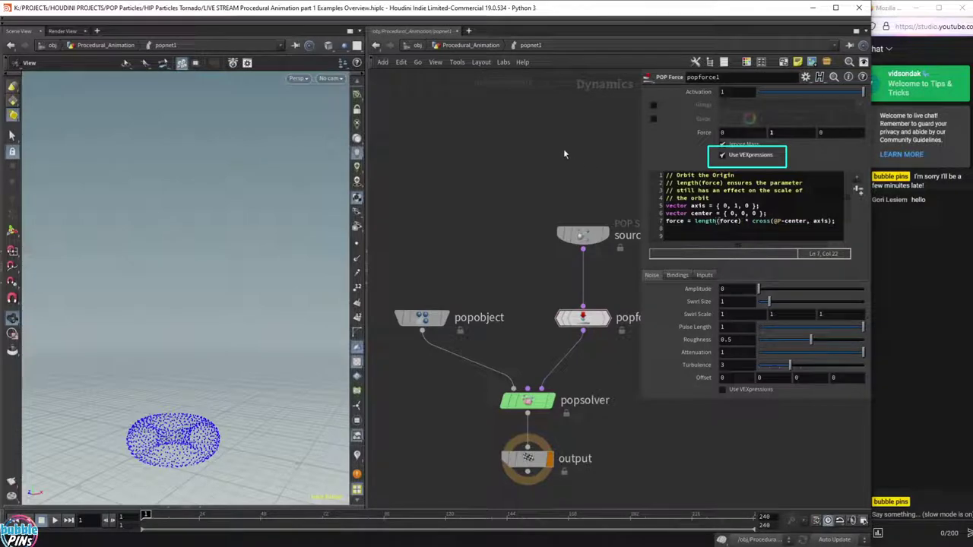
key(Up)
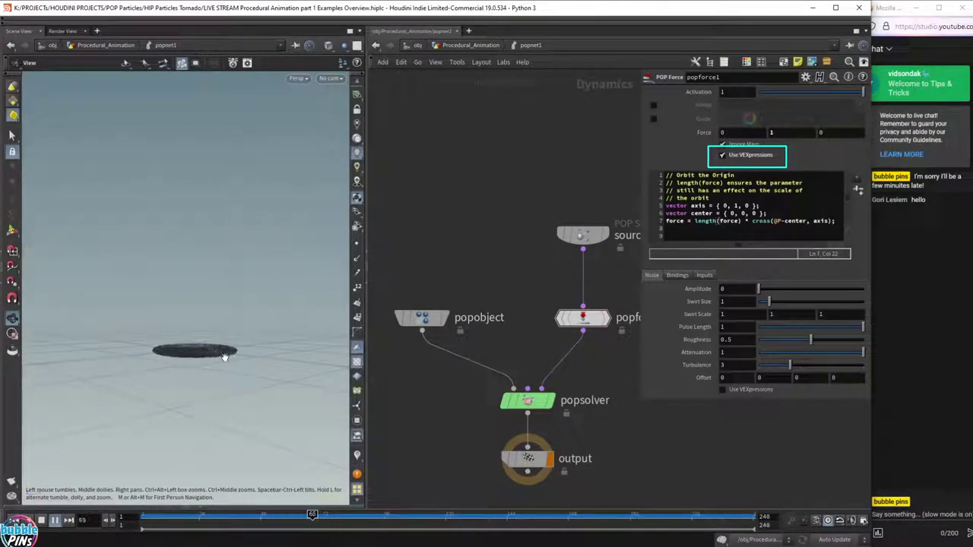
key(ctrl+Up)
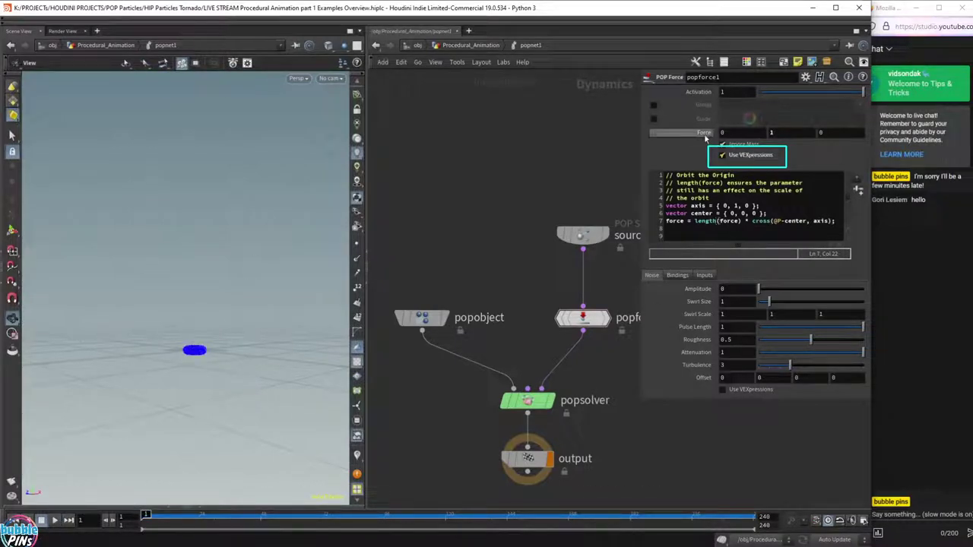
Set popforce1's Y Force to 100 and play the simulation to see the orbiting particles.
click(783, 132)
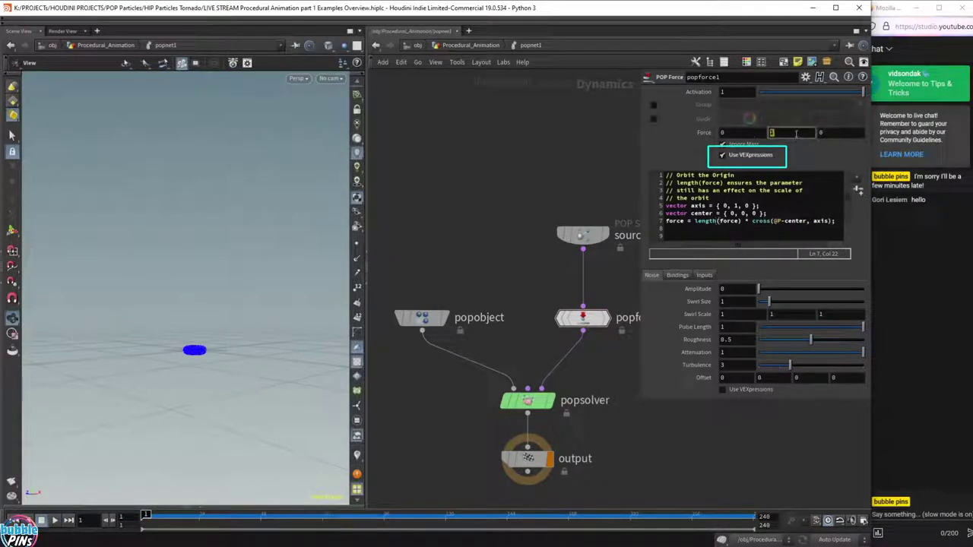
text(00)
key(Return)
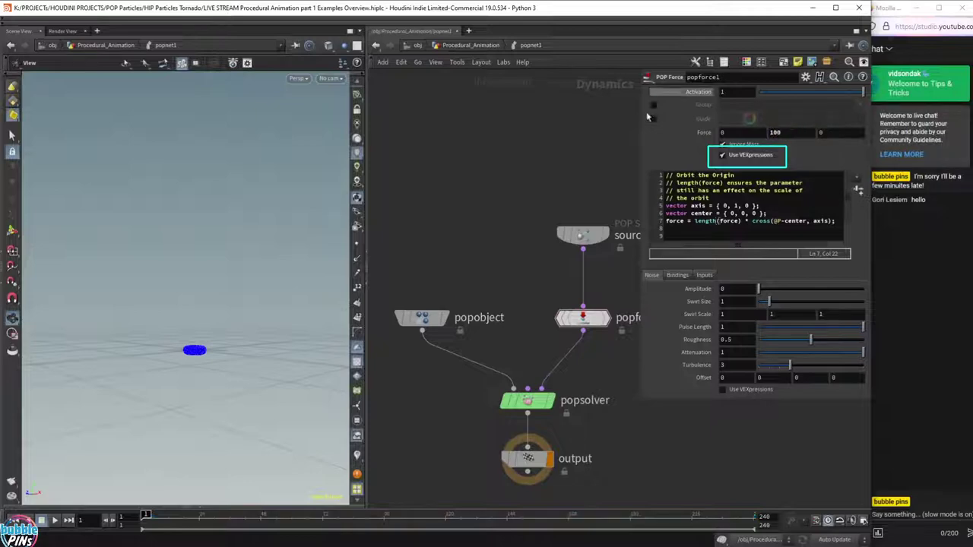
key(Up)
key(Up)
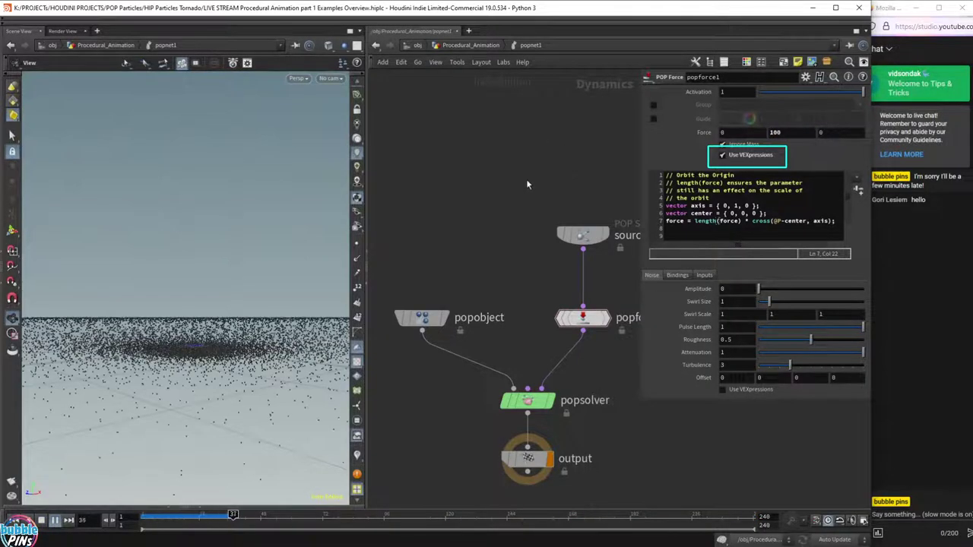
mouse_move(254, 328)
mouse_down()
mouse_move(239, 320)
mouse_move(230, 332)
mouse_move(240, 326)
mouse_up()
Set popforce1's Y Force to 0.1, play the simulation from the start and rewind it.
drag(807, 137, 766, 136)
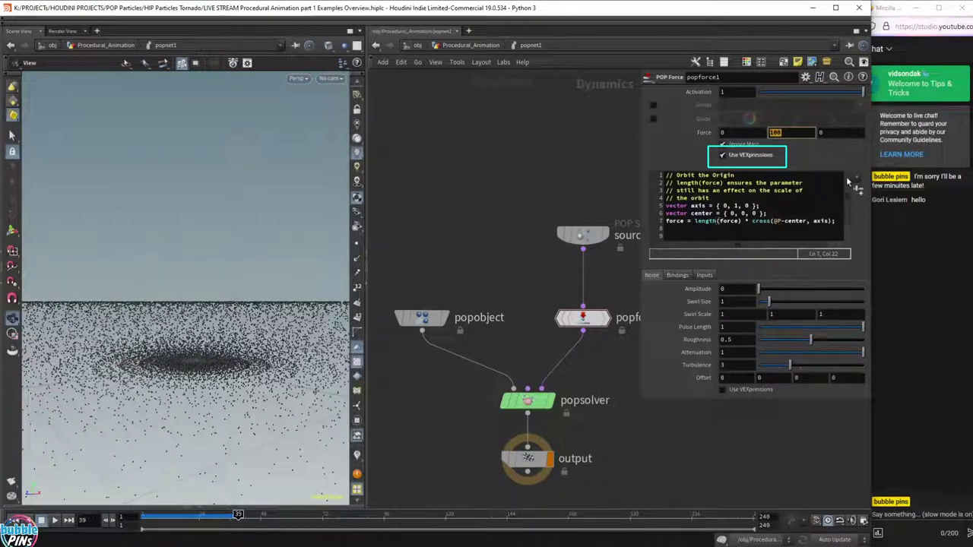
text(0.1)
key(Return)
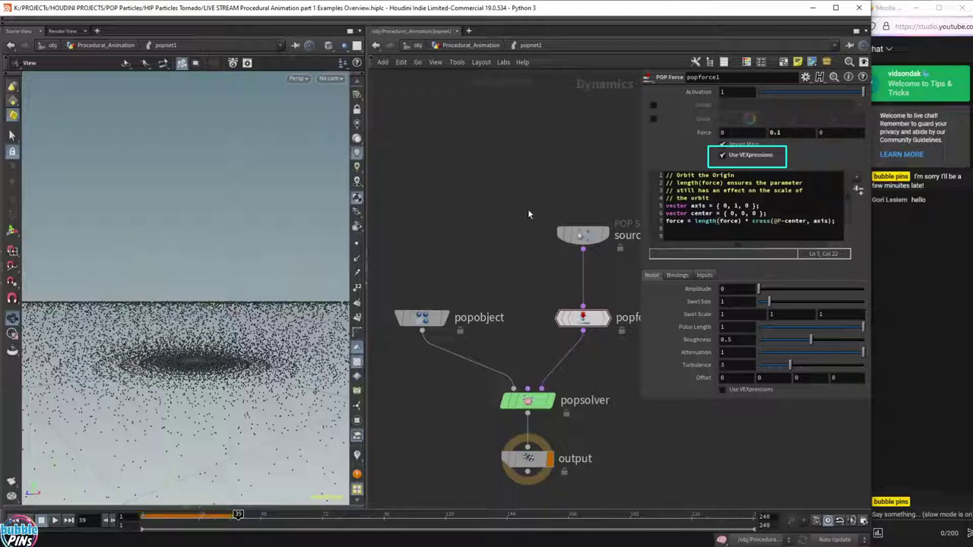
key(ctrl+Up)
key(Up)
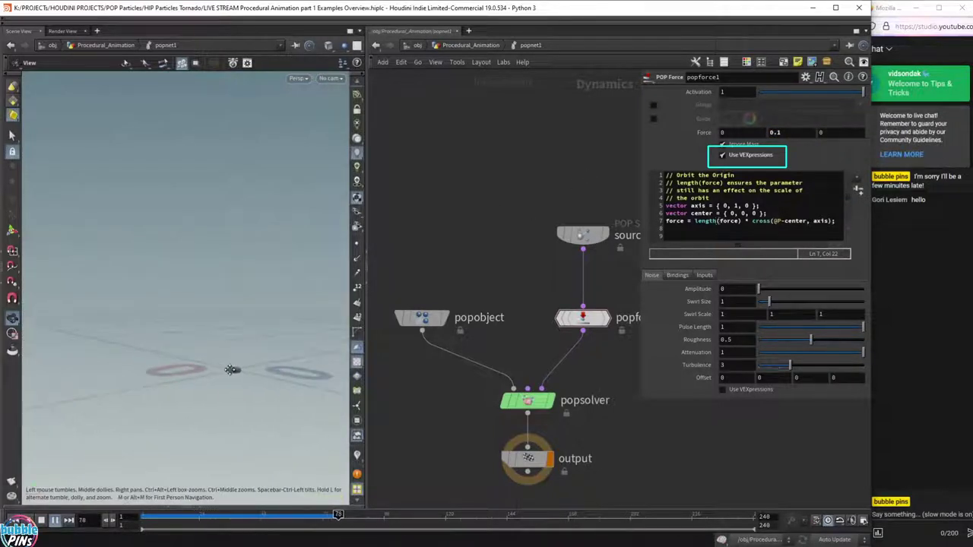
key(ctrl+Up)
Set popforce1's Y Force to 0.5, play the simulation while viewing the orbiting particles up close and rewind it.
click(789, 133)
key(BackSpace)
text(4)
key(Return)
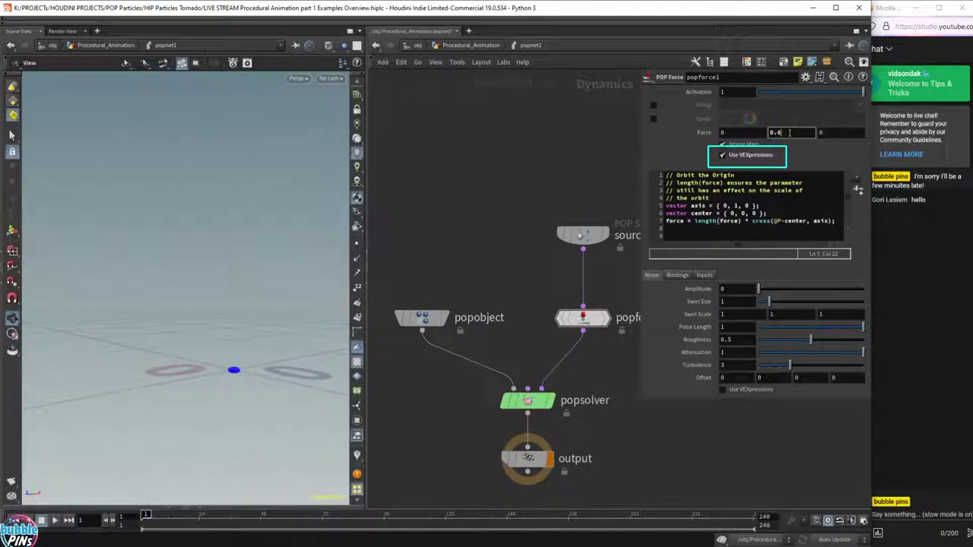
key(Return)
key(ctrl+Up)
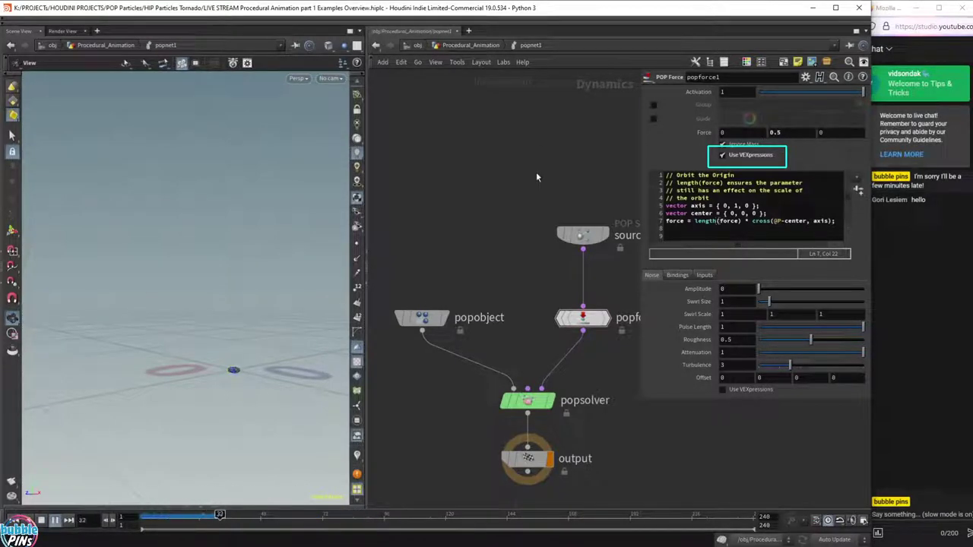
alt+right_drag(248, 365, 208, 380)
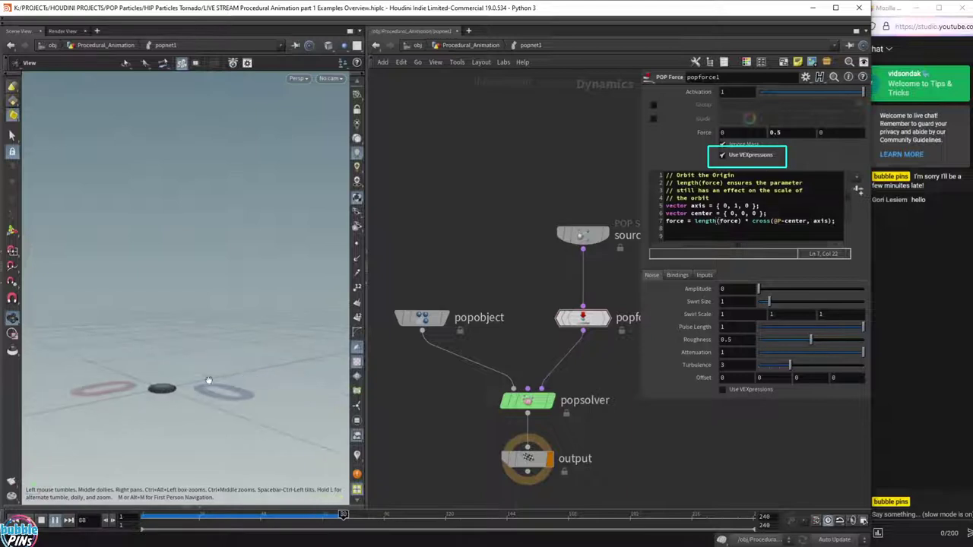
drag(208, 380, 174, 378)
right_drag(169, 401, 183, 383)
middle_drag(185, 373, 195, 375)
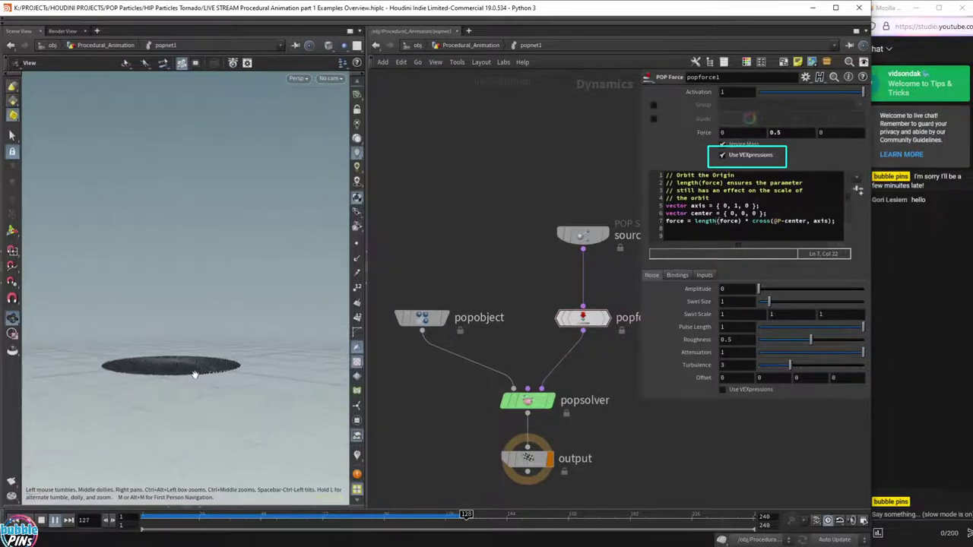
key(ctrl+Up)
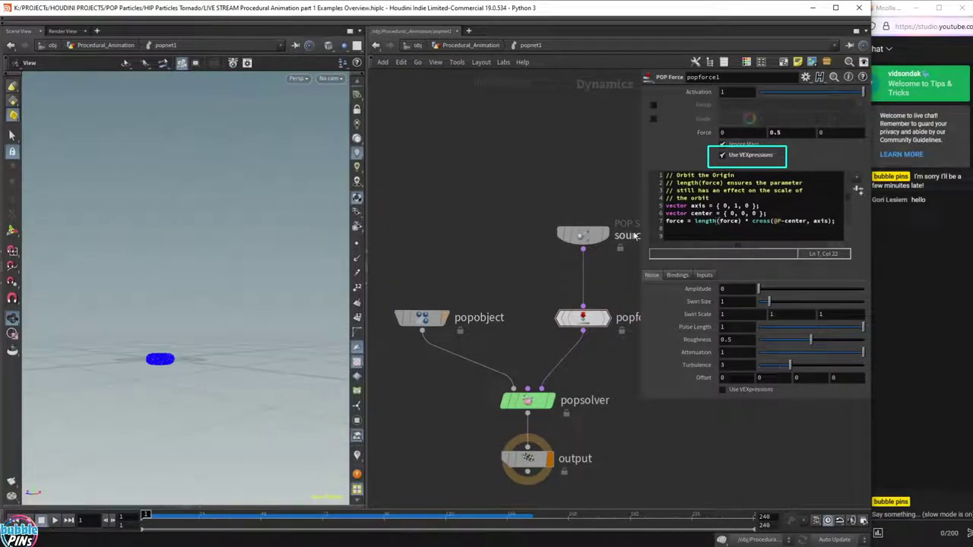
Enlarge the VEXpression text and widen the parameter area to examine the axis, center and force lines.
click(715, 231)
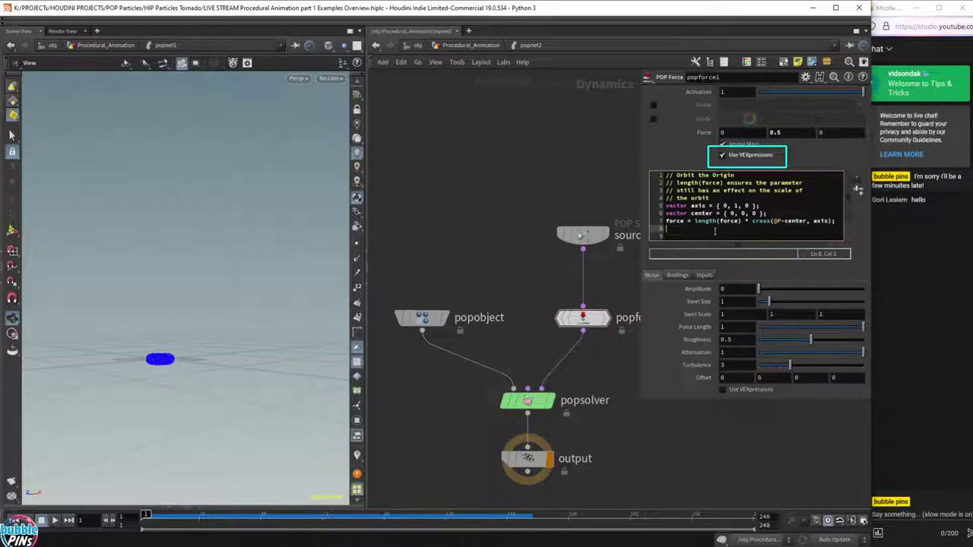
ctrl+scroll(714, 231, up, 2)
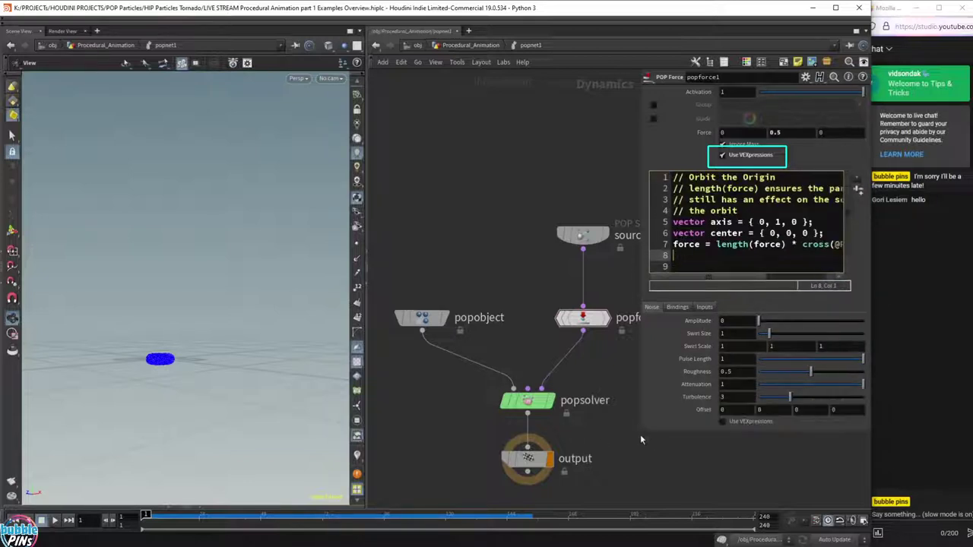
drag(640, 439, 472, 436)
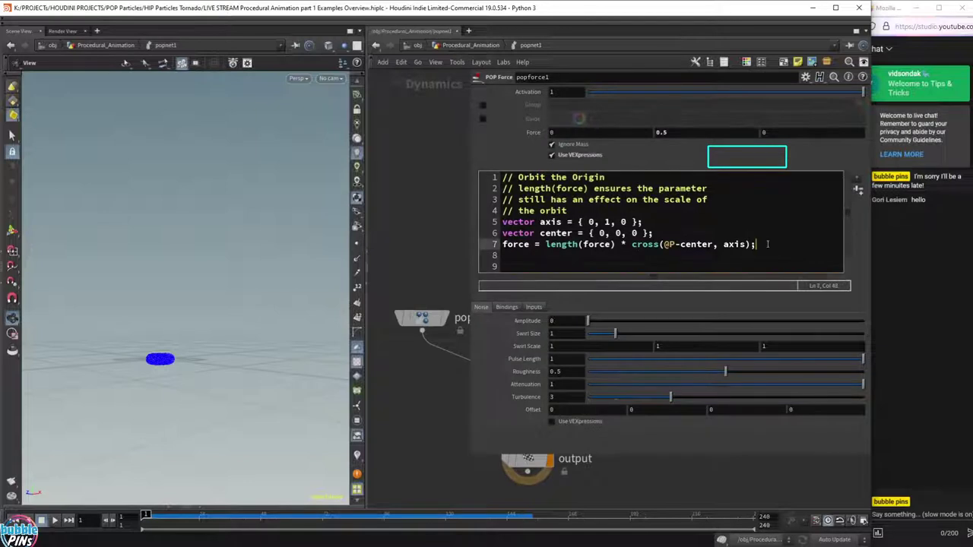
double_click(526, 243)
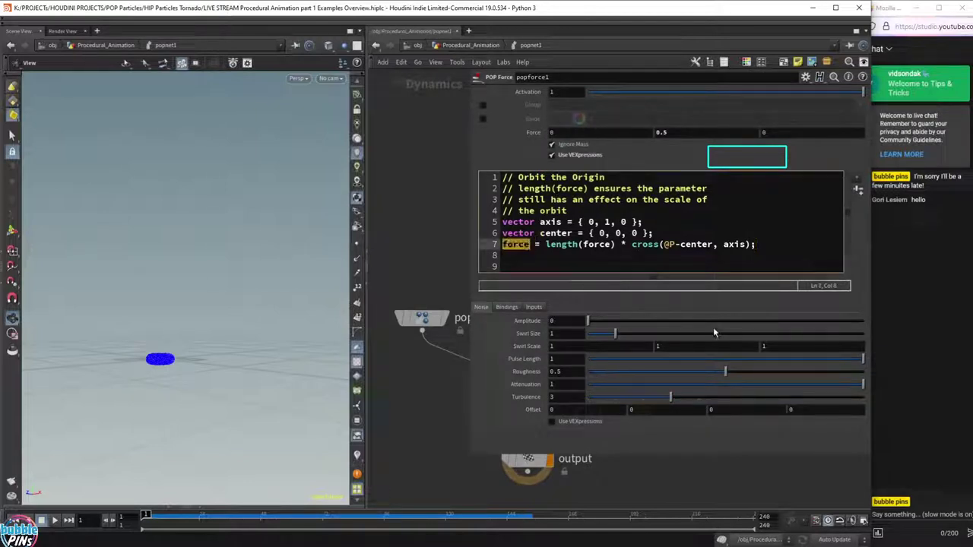
drag(756, 245, 484, 222)
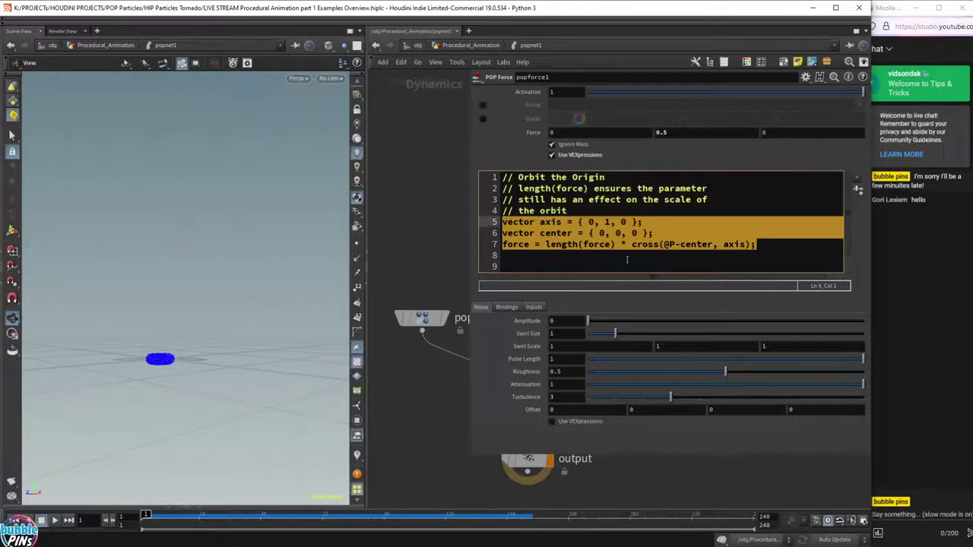
Start a new statement "force[1] =" on line 9 of popforce1's VEXpression, below the orbit code.
click(755, 254)
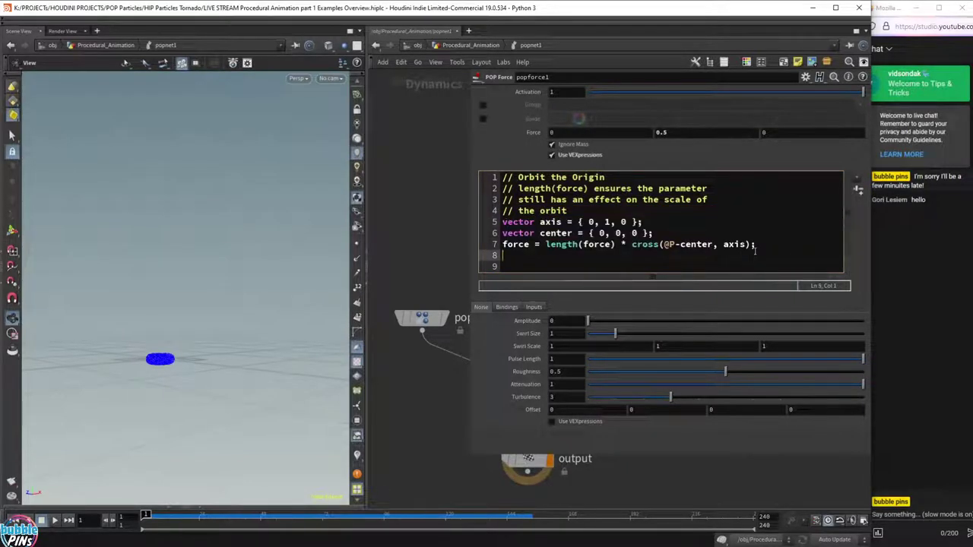
key(Down)
text(for)
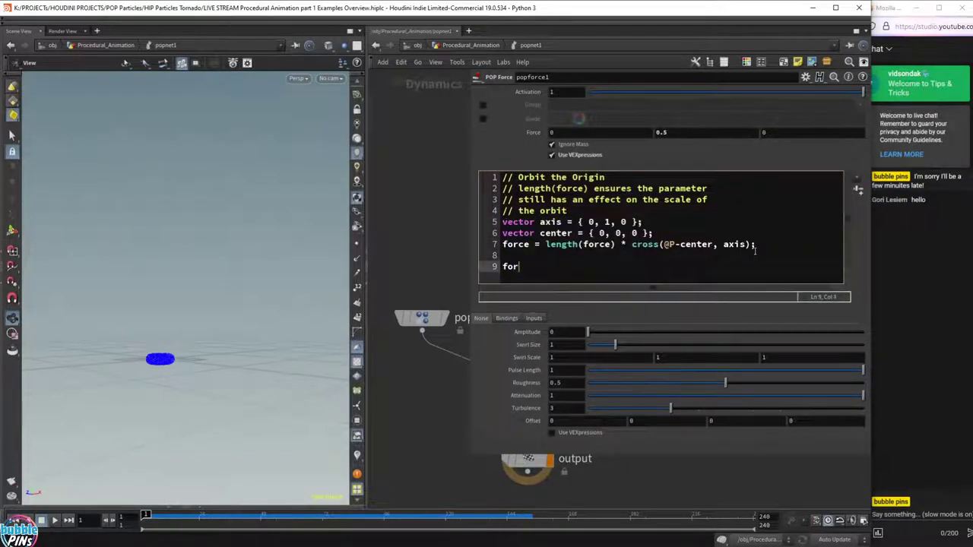
text(ce[1] =)
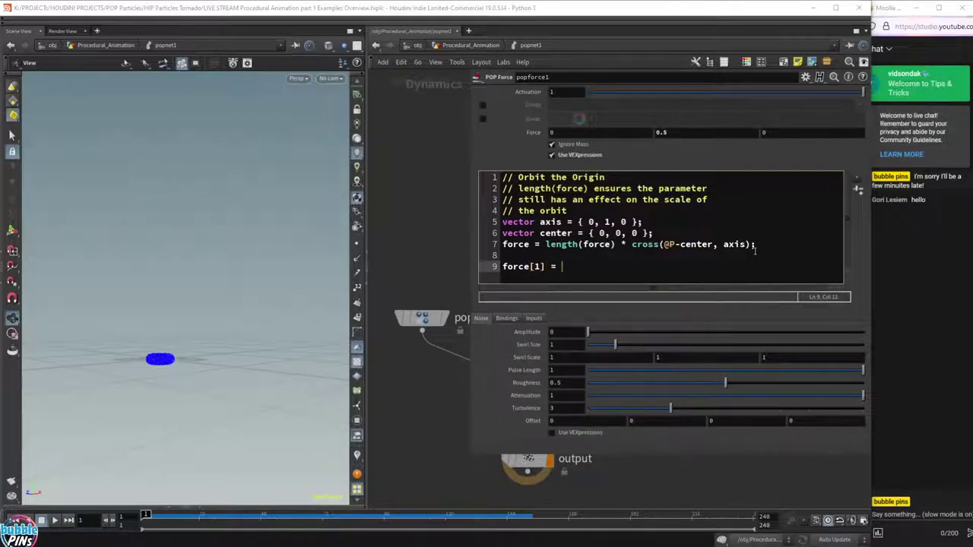
Insert the statement "force = set(x, y, z);" on line 9 of the VEXpression, above the unfinished force[1] line.
key(Left)
key(Left)
key(Left)
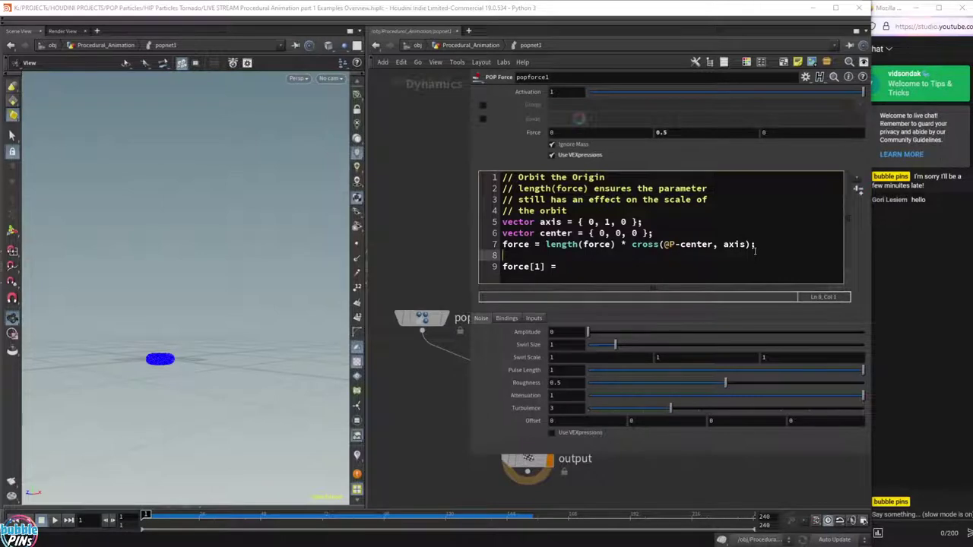
key(Return)
key(Return)
key(Up)
text(force)
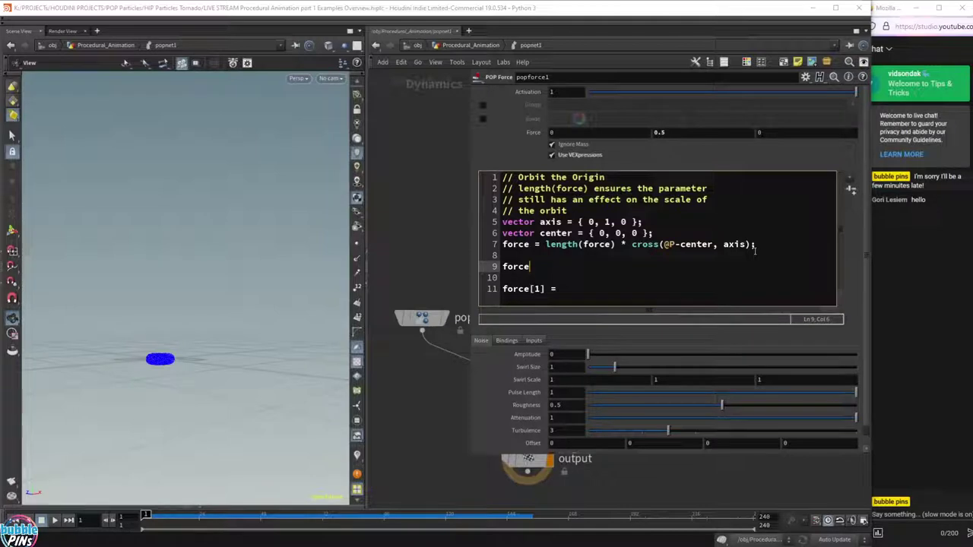
text( = set)
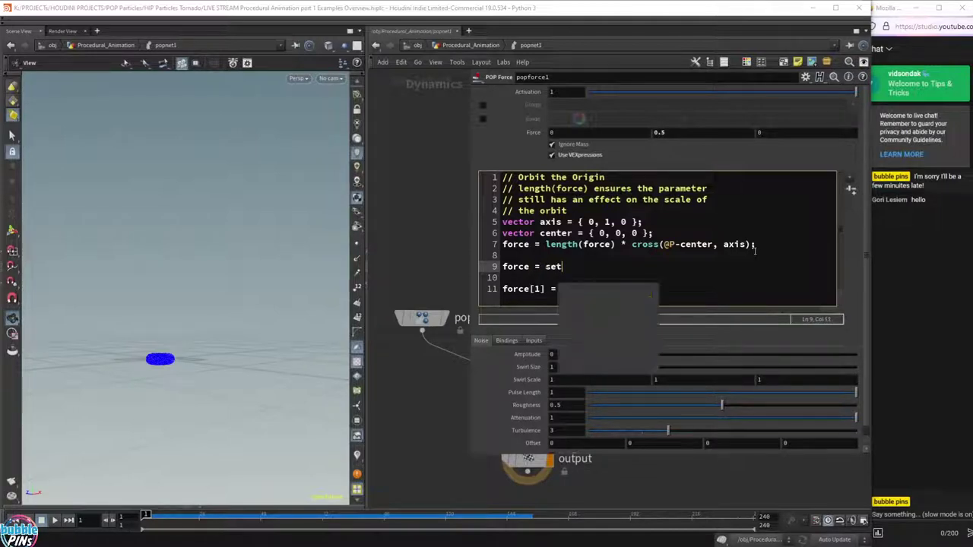
text((x, y, z);)
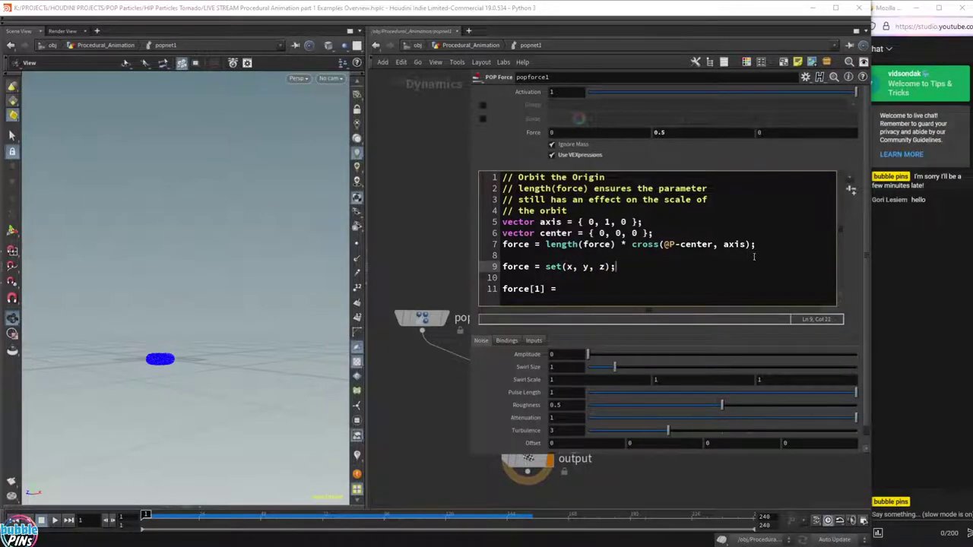
double_click(570, 269)
double_click(586, 268)
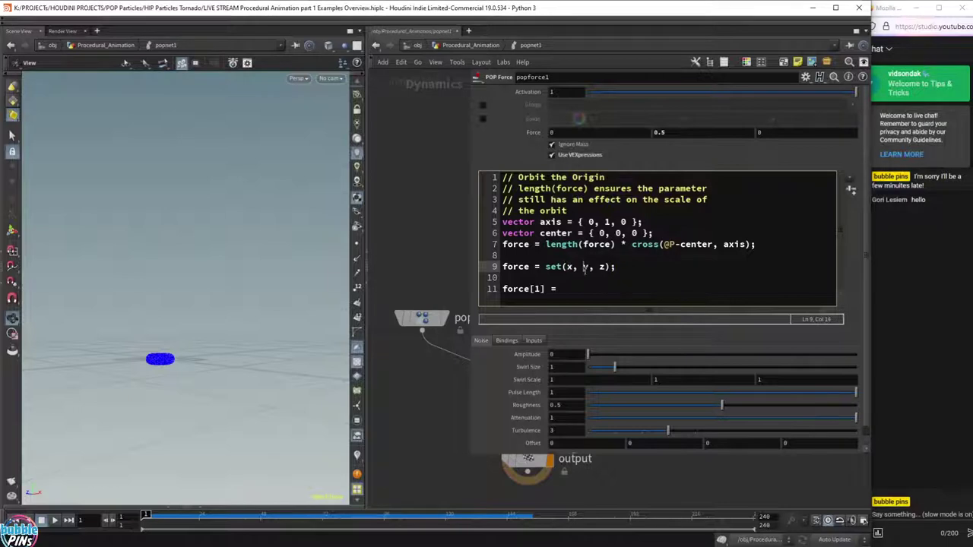
double_click(600, 267)
double_click(515, 267)
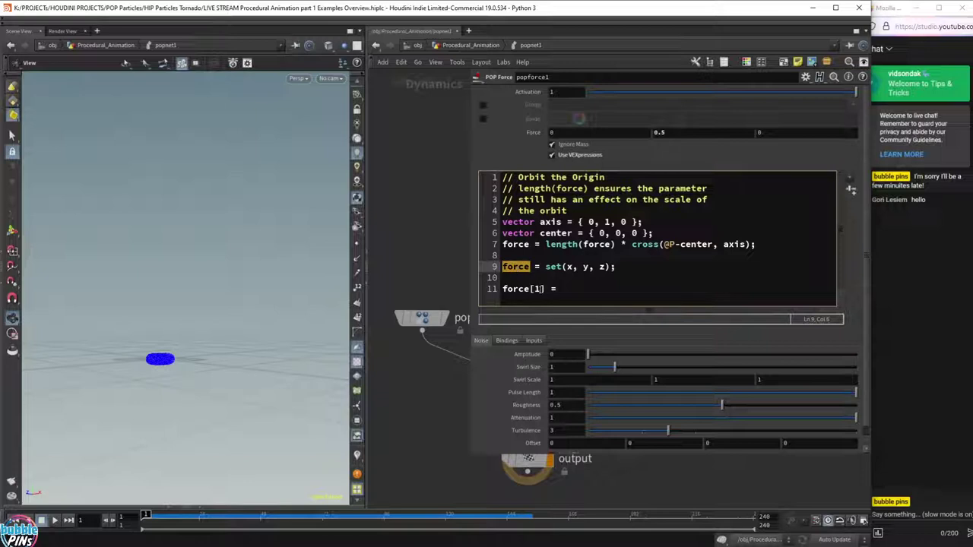
double_click(536, 289)
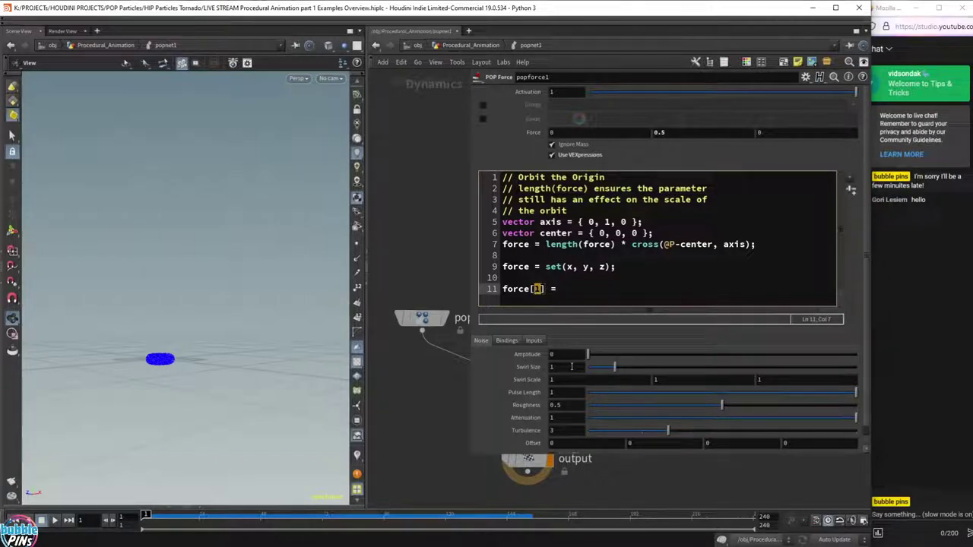
Add the statement "force[0] = x;" on line 10, between the set() line and the force[1] line.
click(541, 293)
key(Up)
text(force)
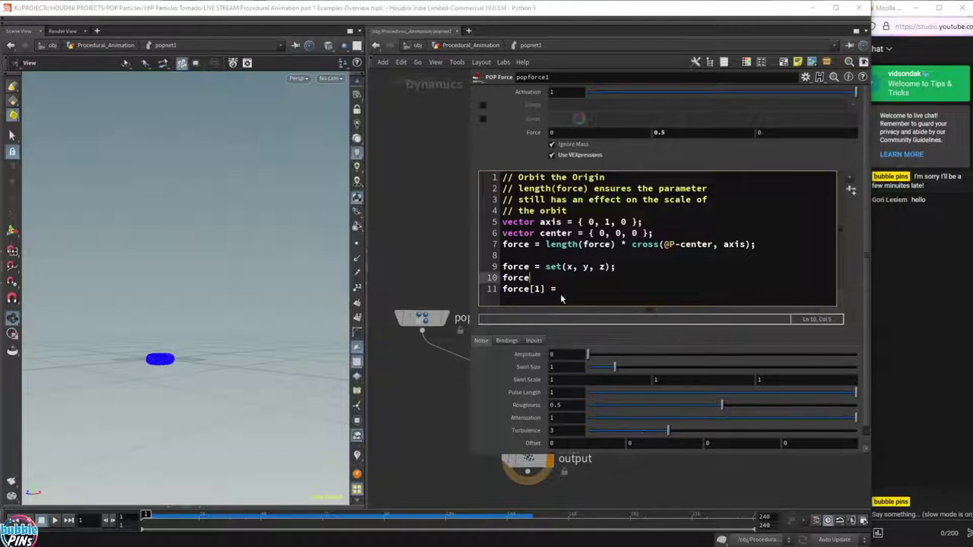
text([0] = x)
key(Escape)
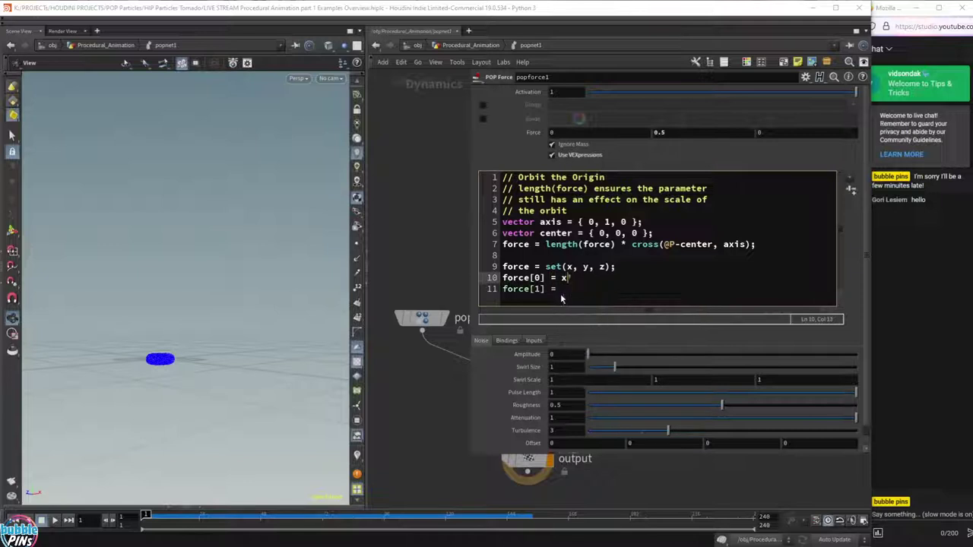
text(;)
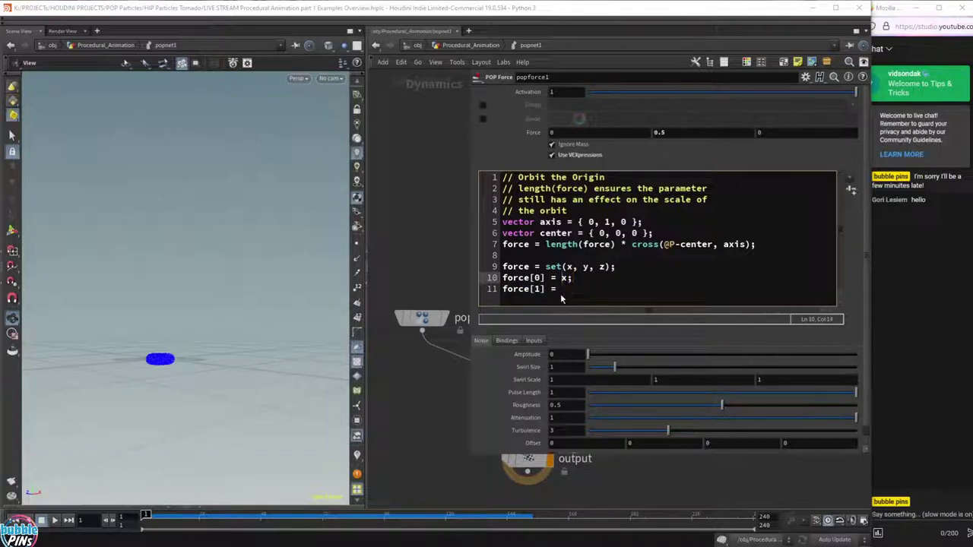
Complete line 11 as "force[1] = y;" and add "force[2] = z;" on line 12.
key(Left)
key(Left)
key(Left)
key(Left)
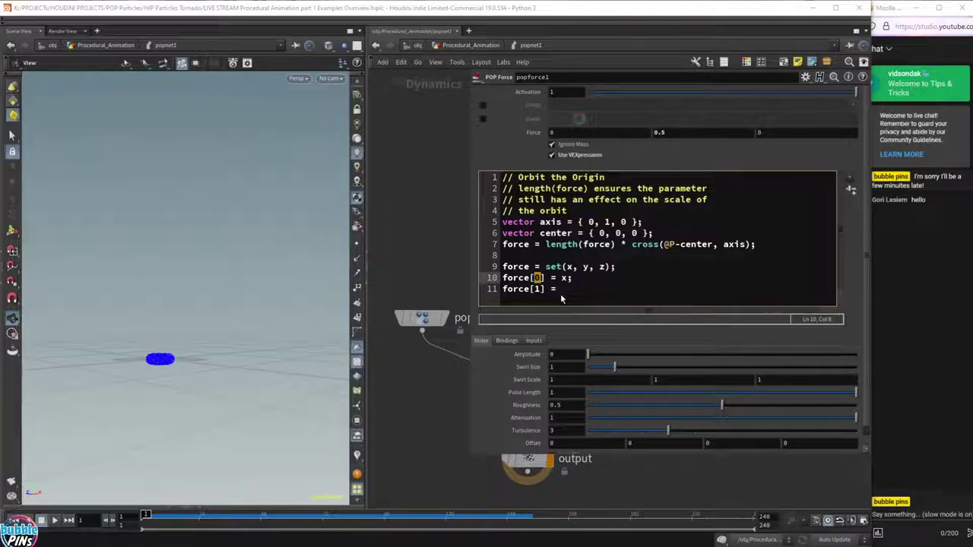
key(Down)
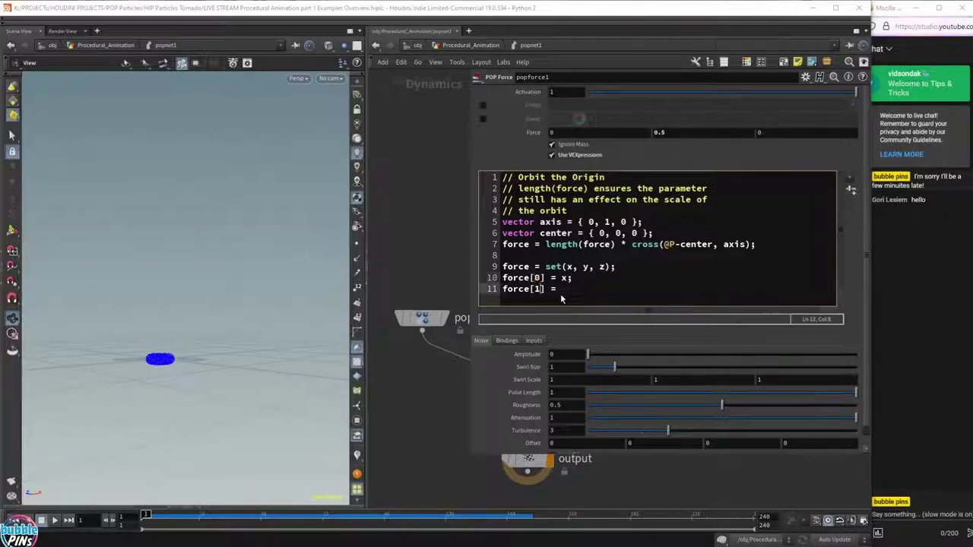
key(End)
text(y;)
key(Return)
text(force[)
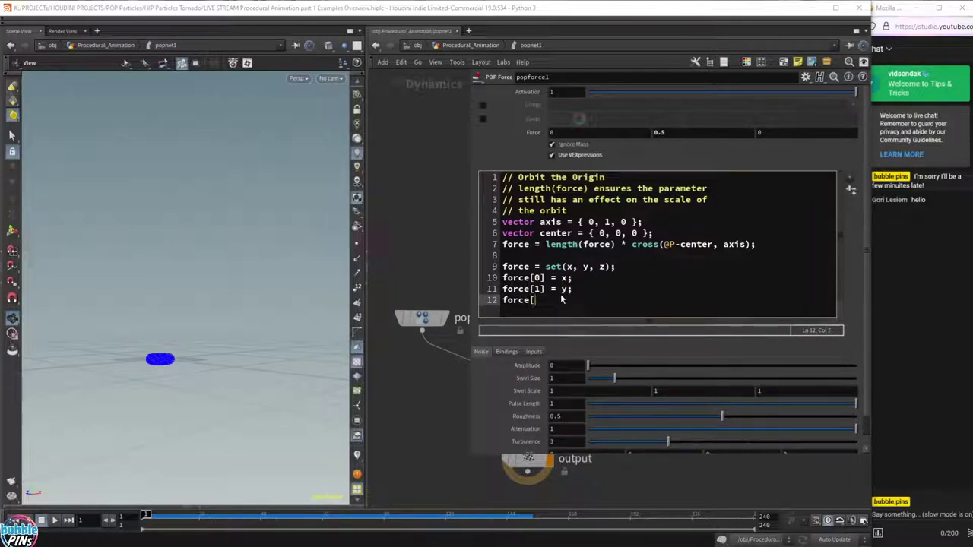
text(2] = z;)
Delete the force[2], force[0] and set() statements along with the spare blank line, keeping only the force[1] statement.
drag(580, 288, 436, 288)
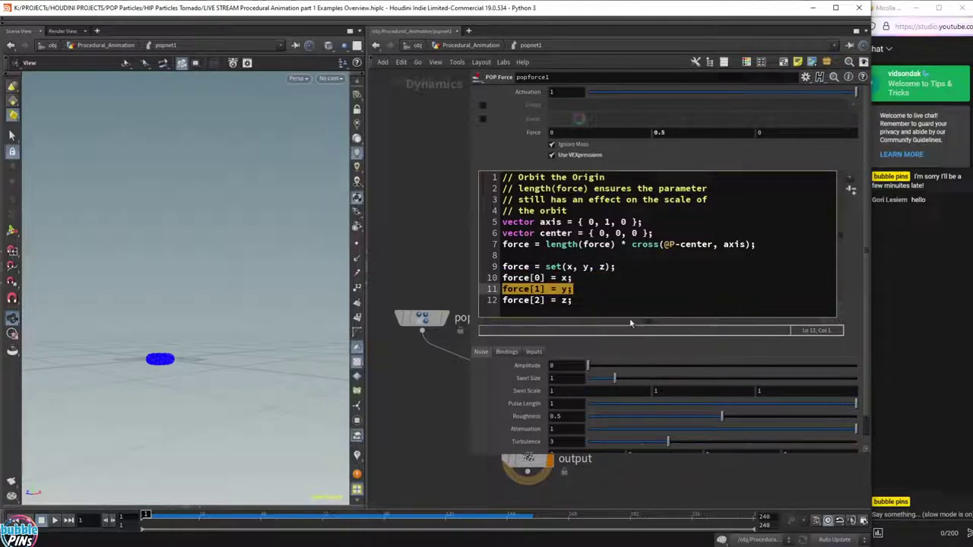
click(598, 289)
drag(598, 290, 486, 290)
drag(151, 360, 175, 367)
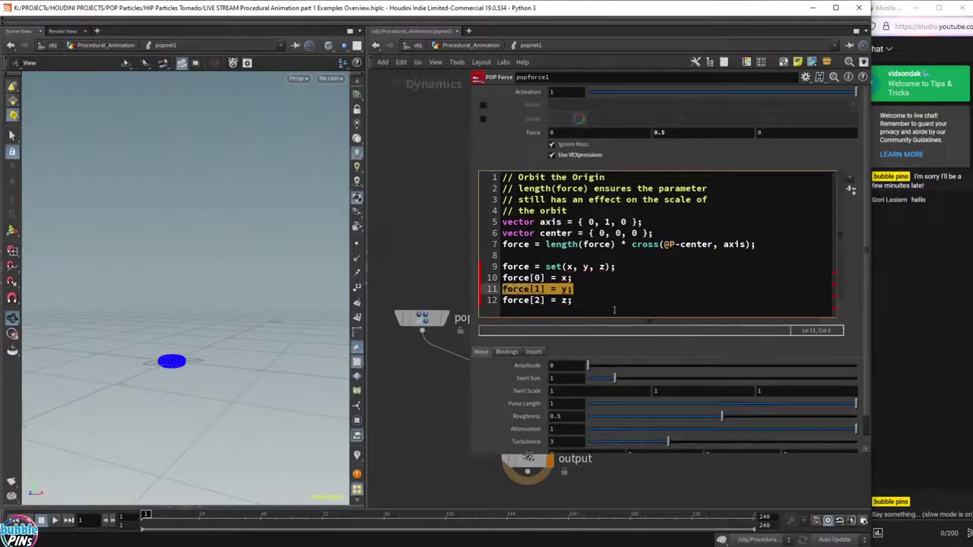
drag(573, 300, 430, 304)
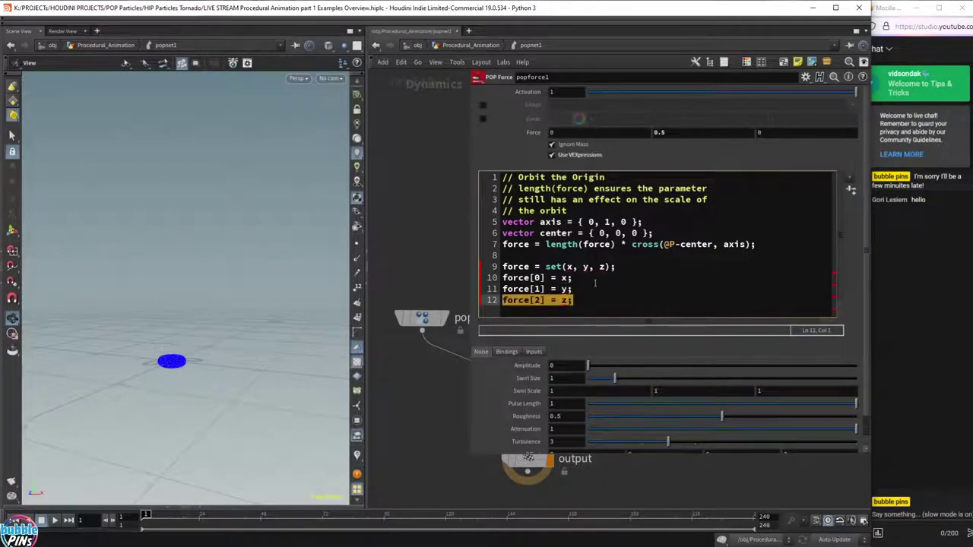
key(BackSpace)
drag(573, 278, 487, 266)
key(BackSpace)
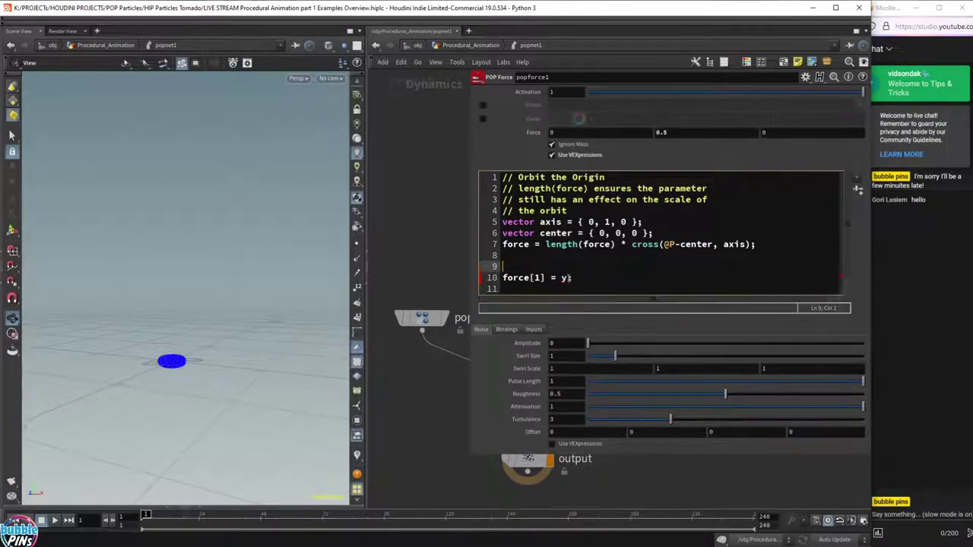
key(Delete)
Replace y with 0.2 so that line 9 of the VEXpression reads "force[1] = 0.2;", and apply the code.
click(584, 266)
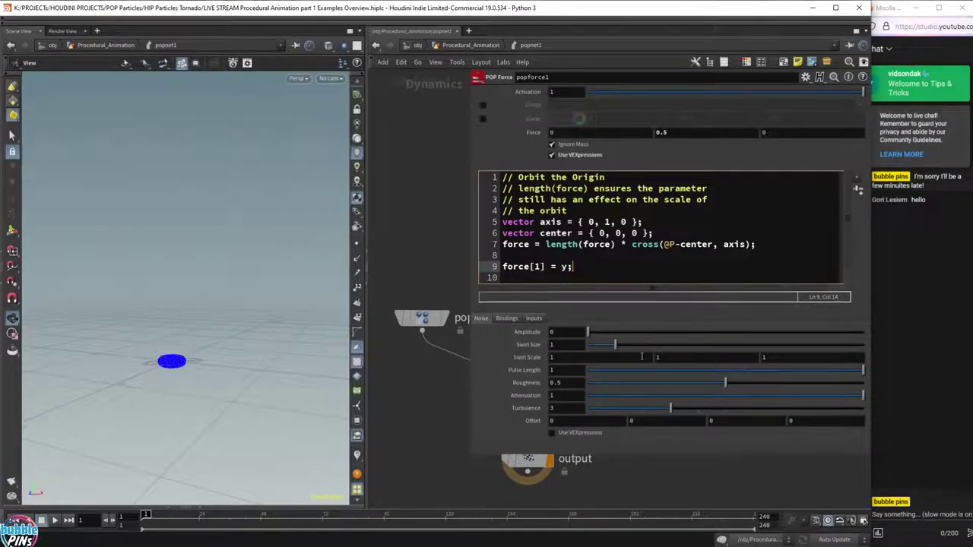
key(Left)
key(BackSpace)
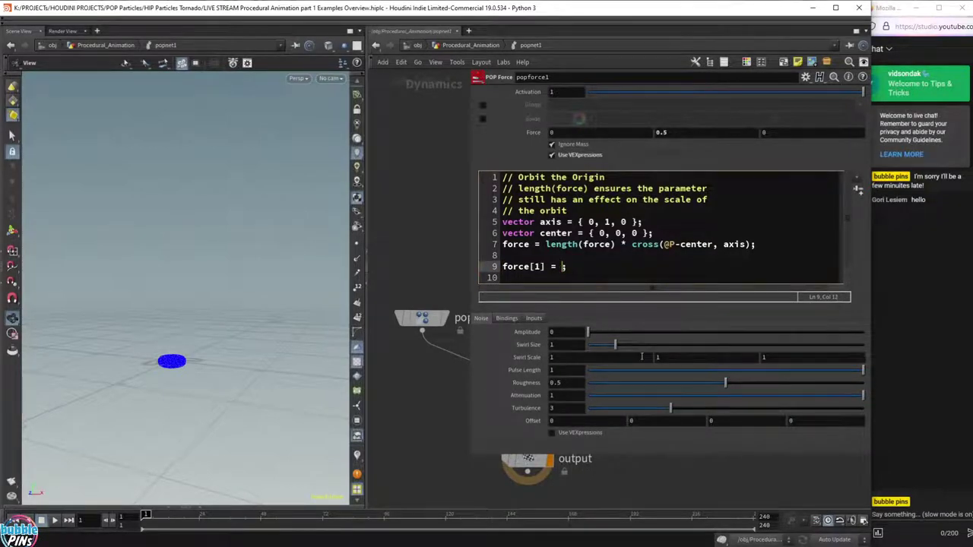
text(0.2)
click(480, 390)
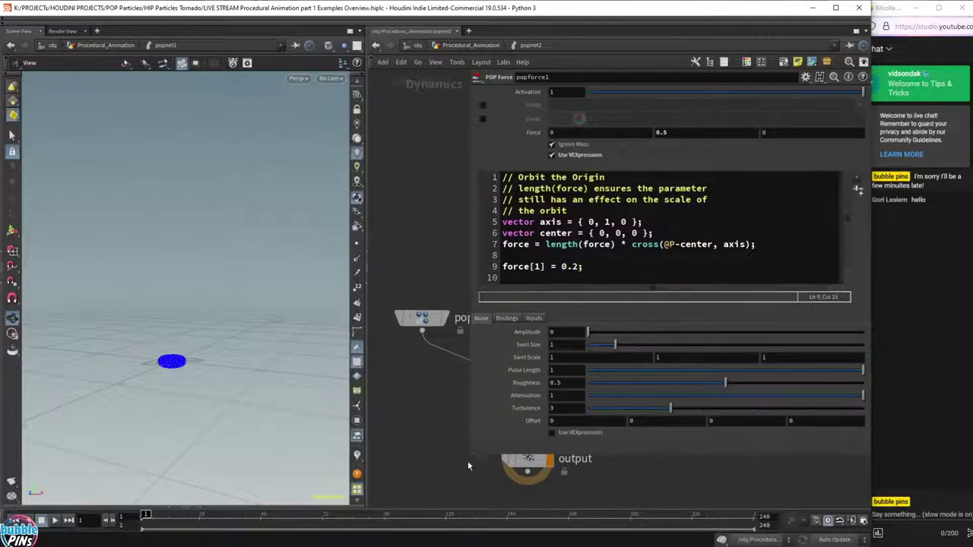
Shrink the parameter area to uncover the POP nodes, and play the simulation with the new upward force.
drag(471, 454, 615, 420)
middle_drag(608, 456, 563, 447)
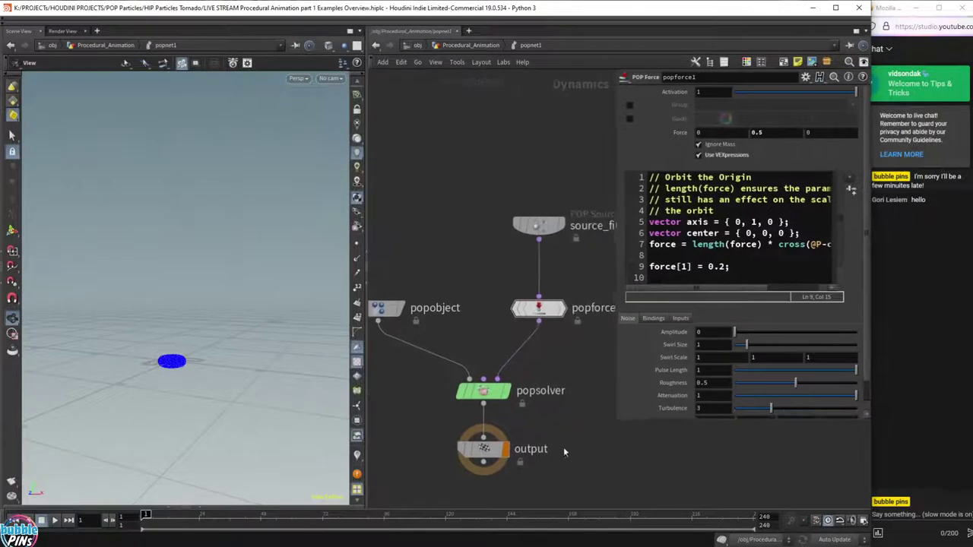
key(Up)
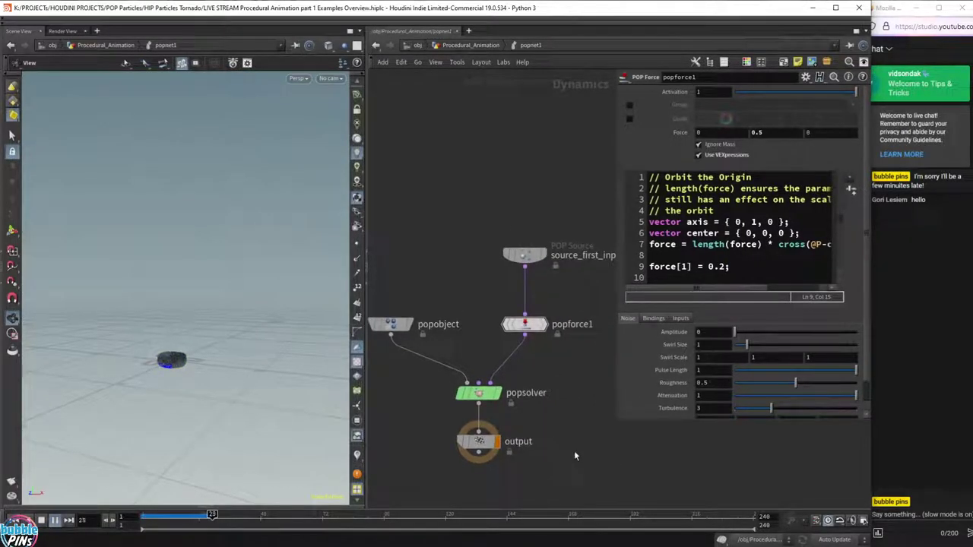
mouse_move(234, 361)
mouse_down()
mouse_move(201, 354)
mouse_move(232, 354)
mouse_up()
key(Up)
Examine the particle funnel up close and from several angles, playing the simulation further before stopping it.
scroll(168, 321, up, 5)
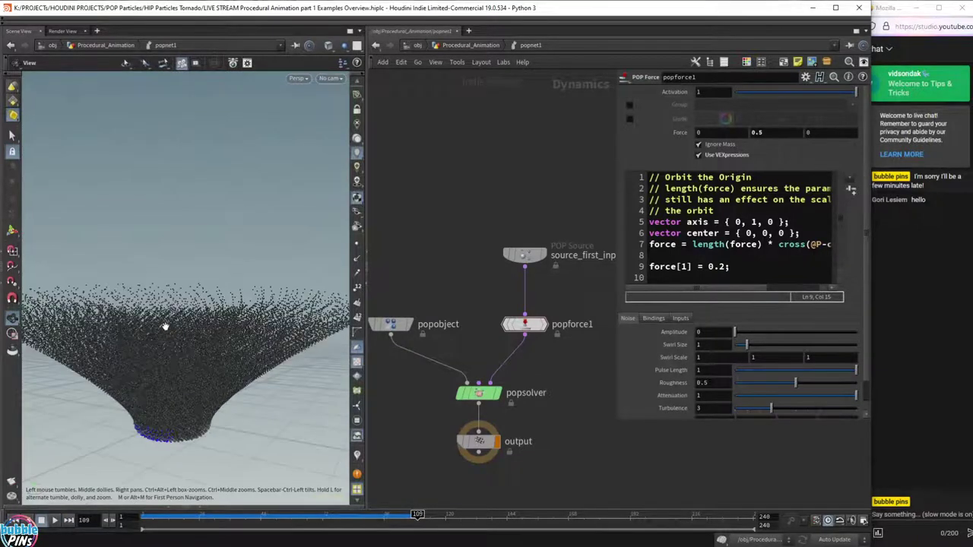
scroll(169, 326, down, 4)
scroll(187, 311, up, 5)
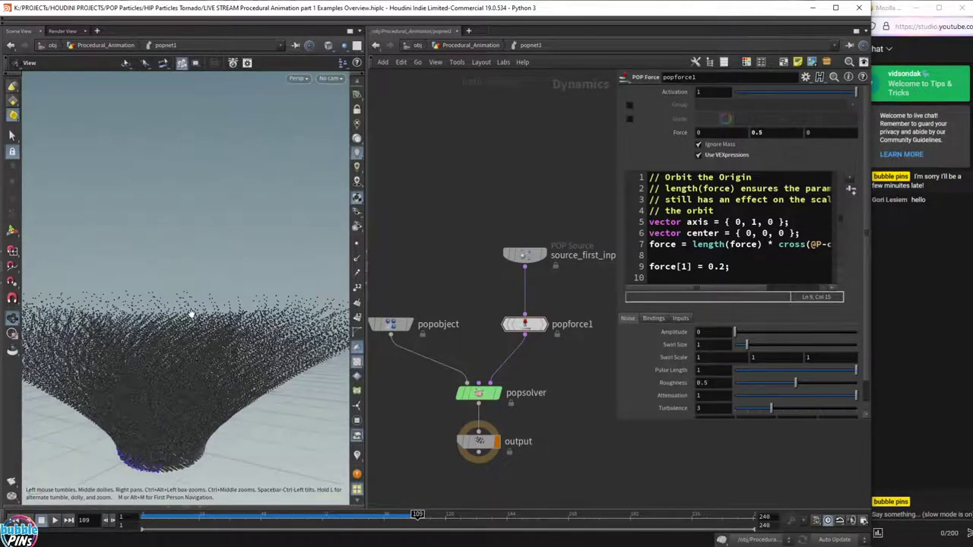
drag(190, 315, 229, 296)
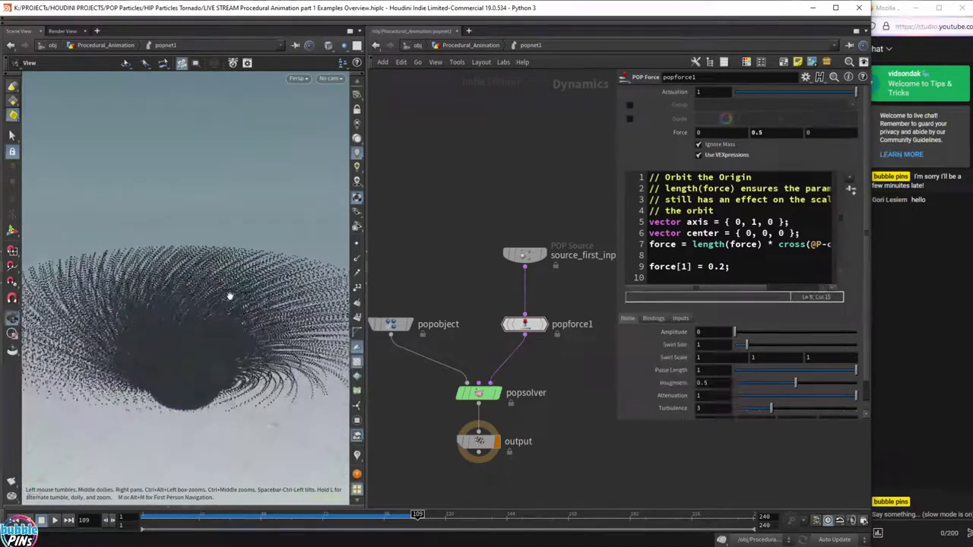
key(Up)
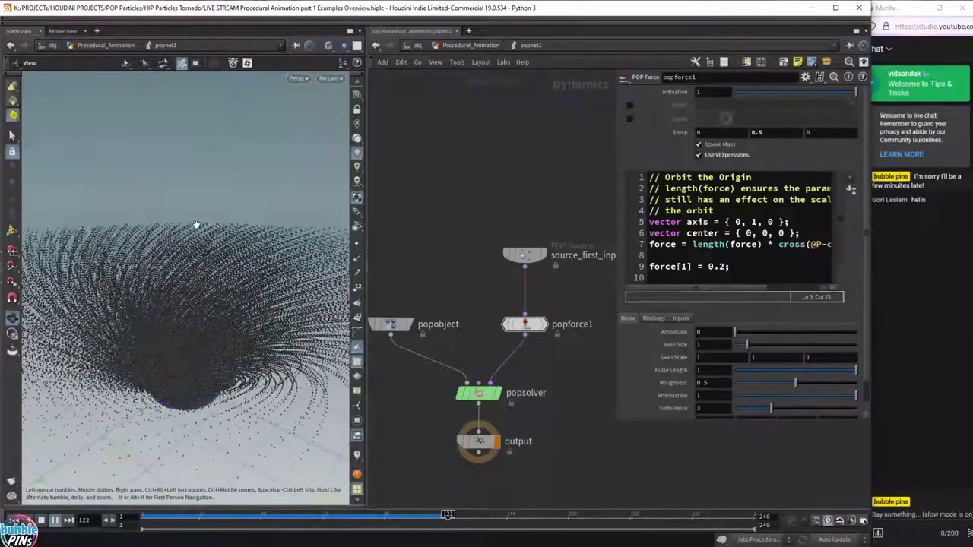
key(Up)
drag(185, 228, 256, 302)
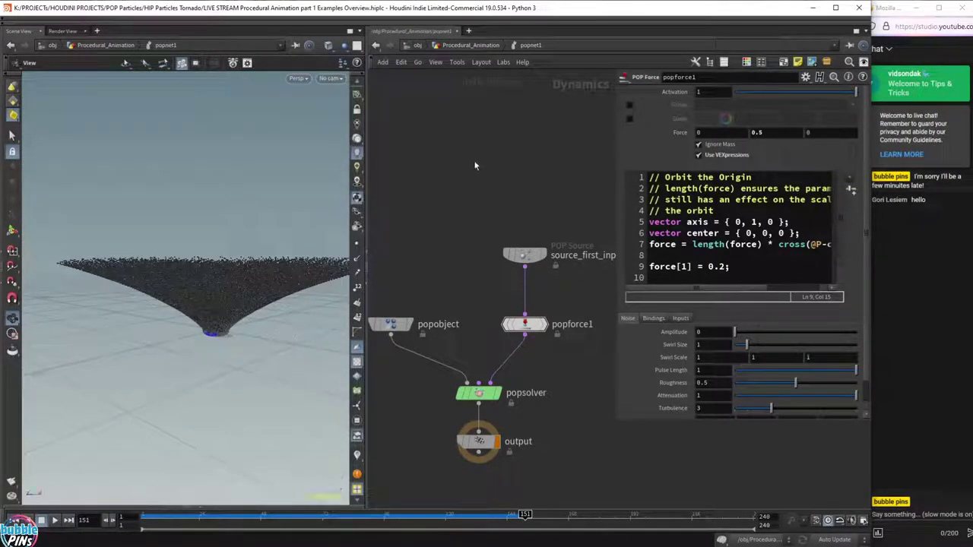
Return to the Procedural_Animation network and locate the finished Tornado example's node chain around dopimport1.
click(470, 46)
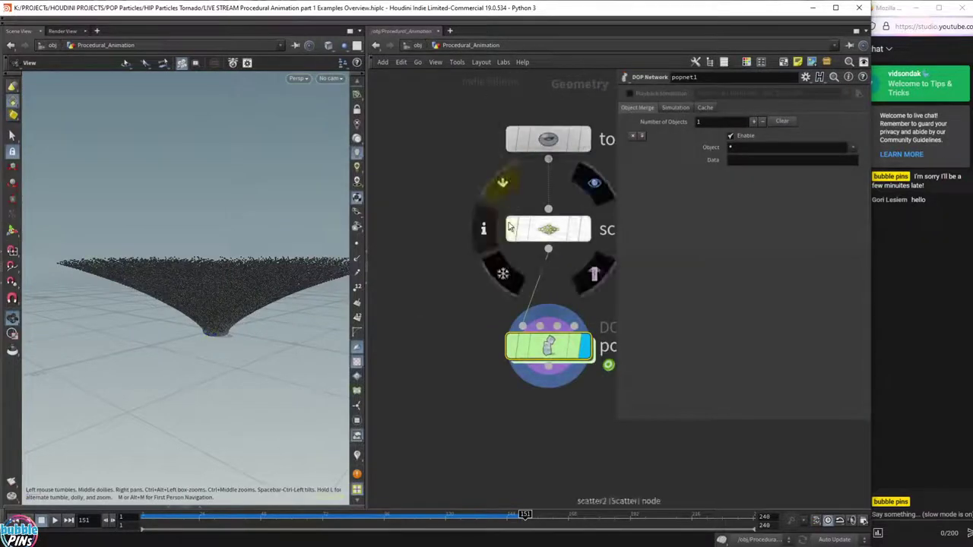
scroll(417, 285, down, 3)
mouse_move(456, 372)
mouse_down()
mouse_move(567, 160)
mouse_move(438, 372)
mouse_up()
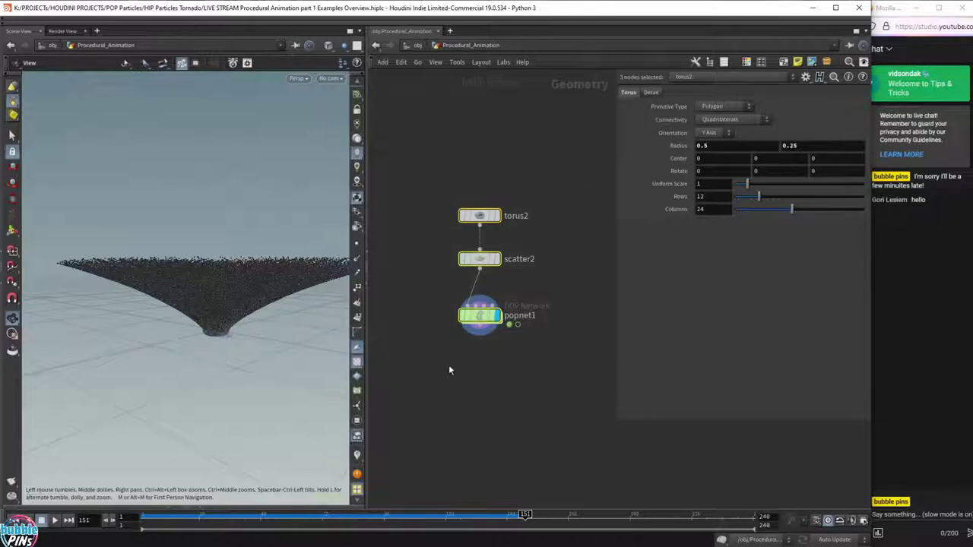
scroll(451, 362, down, 7)
middle_drag(433, 425, 563, 264)
middle_drag(567, 348, 531, 195)
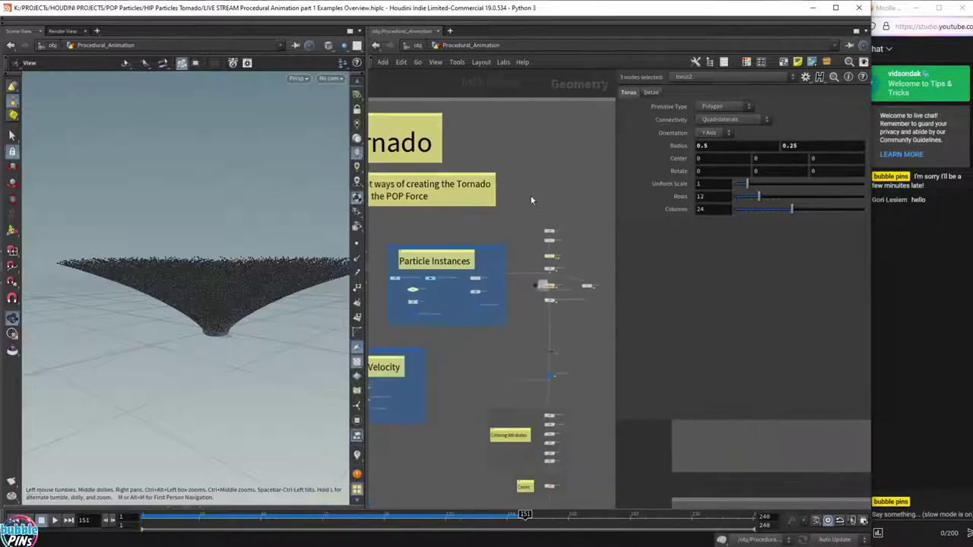
scroll(573, 293, up, 6)
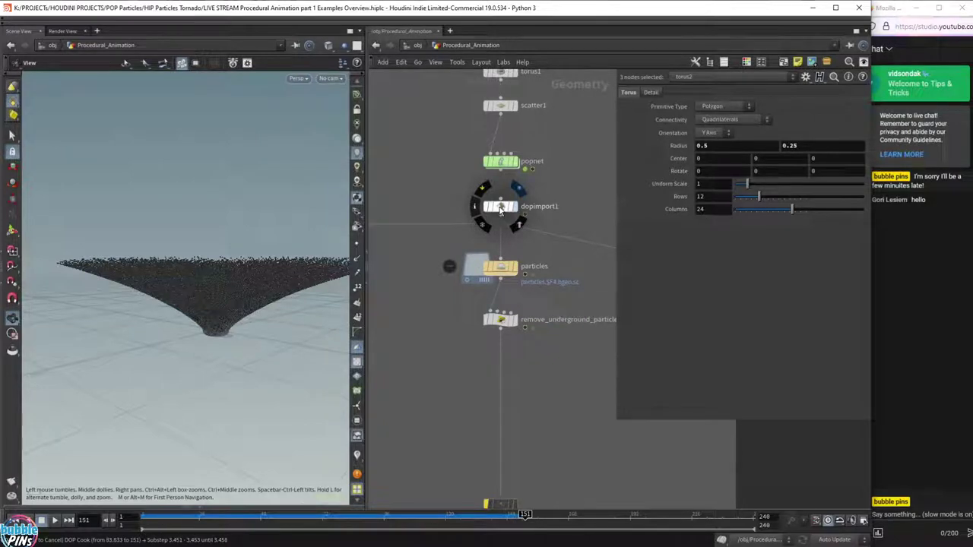
Display dopimport1 and play its simulation from the first frame, viewing the tornado particles up close before stopping.
click(500, 208)
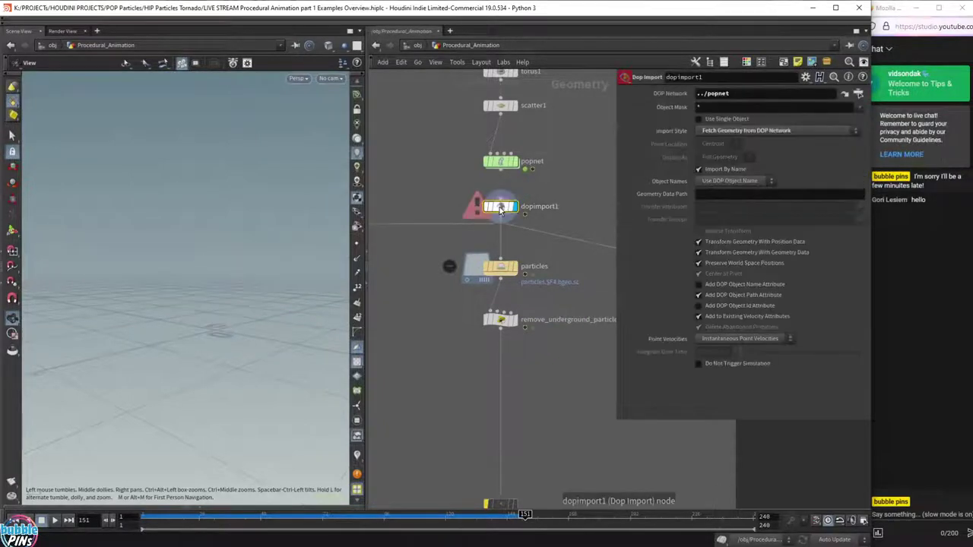
key(ctrl+Up)
key(Up)
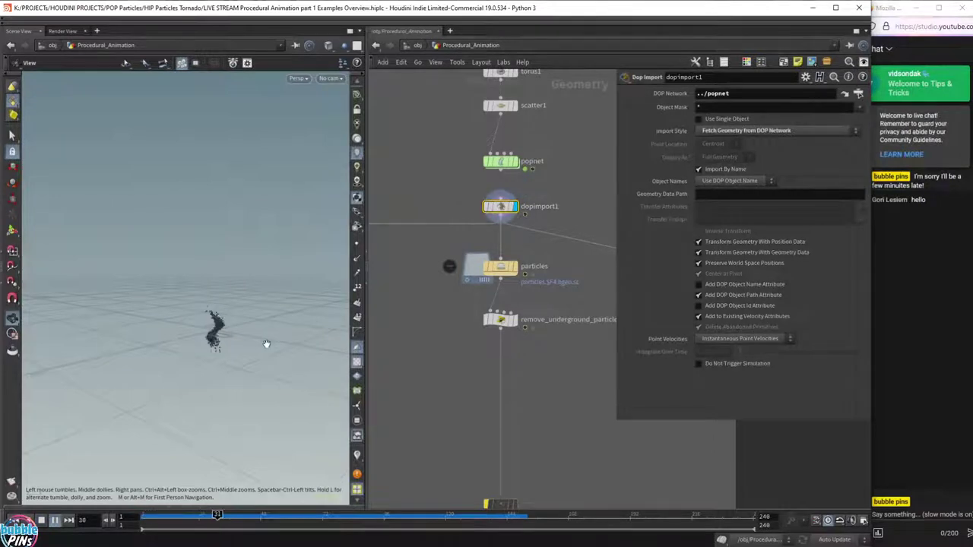
drag(228, 339, 227, 311)
scroll(256, 310, up, 5)
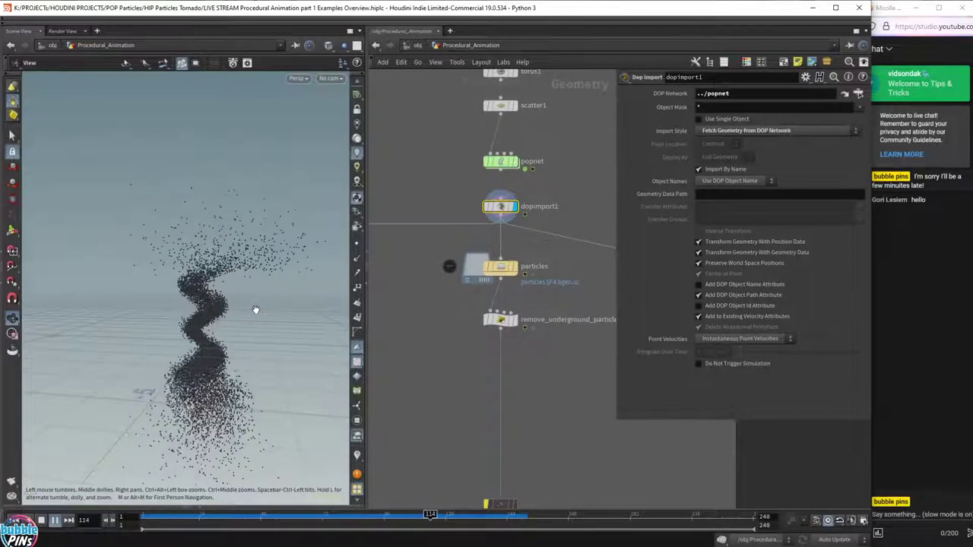
key(Up)
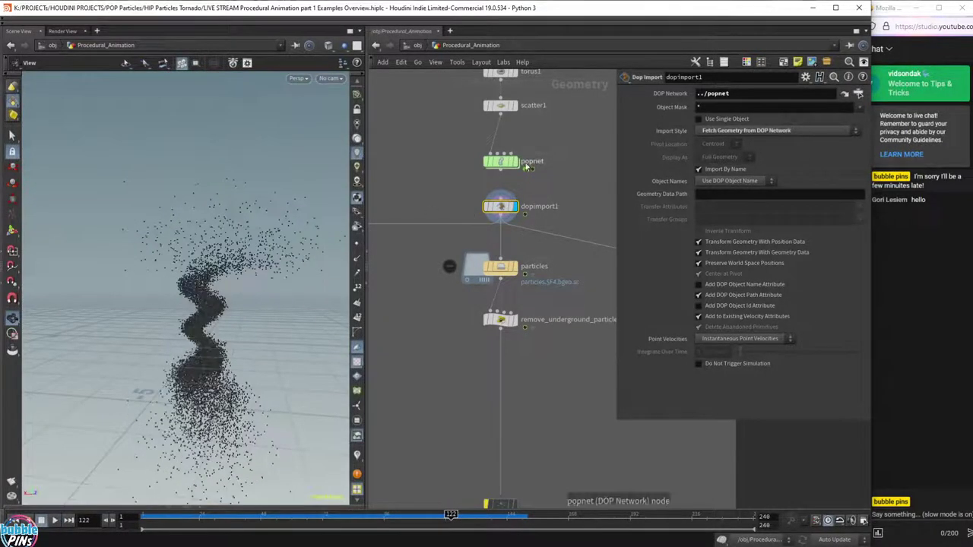
Display and select the popnet node above dopimport1 in the Tornado example.
mouse_move(508, 164)
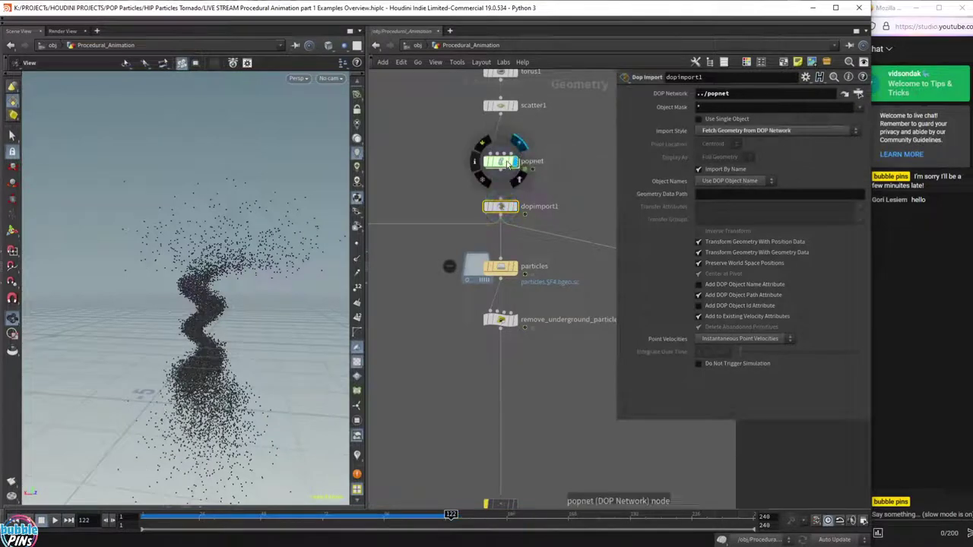
scroll(493, 266, up, 3)
click(484, 259)
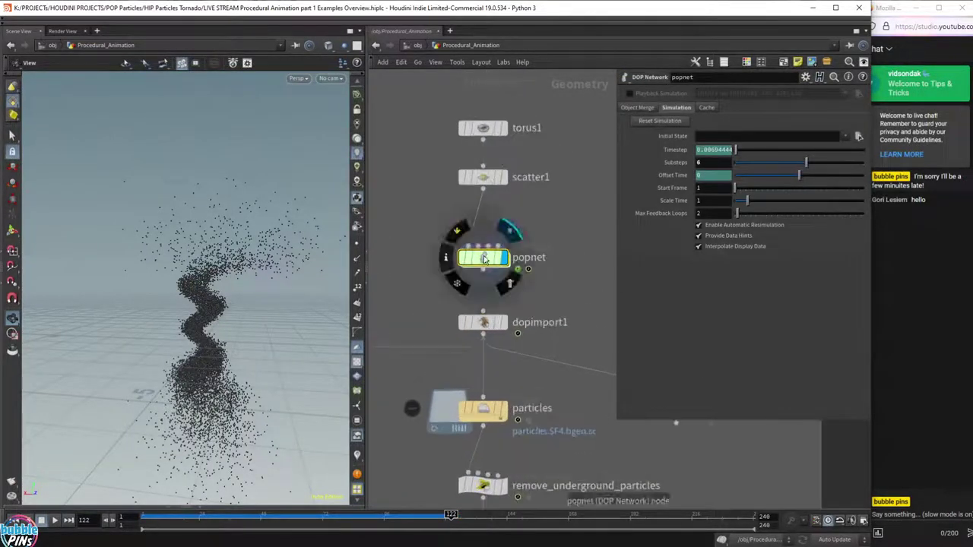
Enter the popnet network and examine the constant upward force line in the without_custom_force VEXpression.
double_click(484, 260)
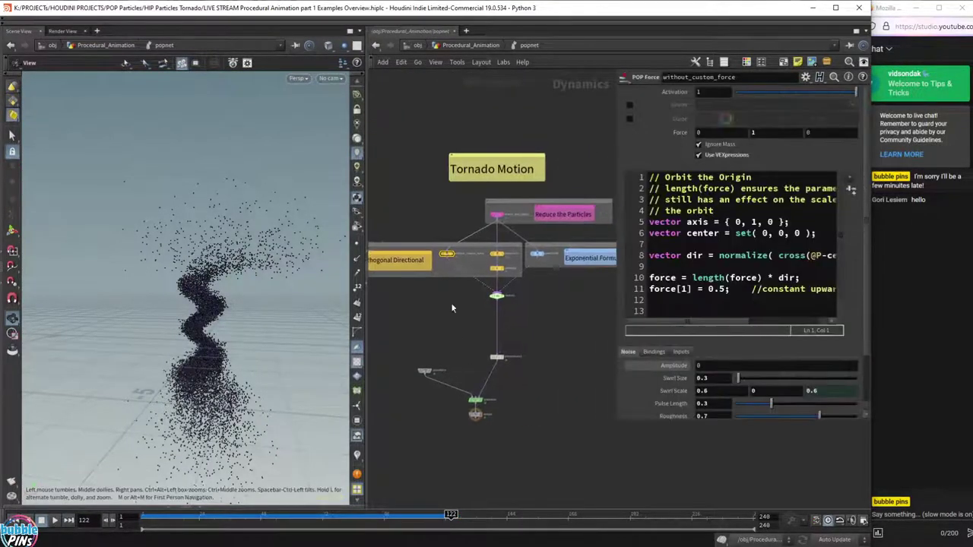
scroll(470, 259, up, 5)
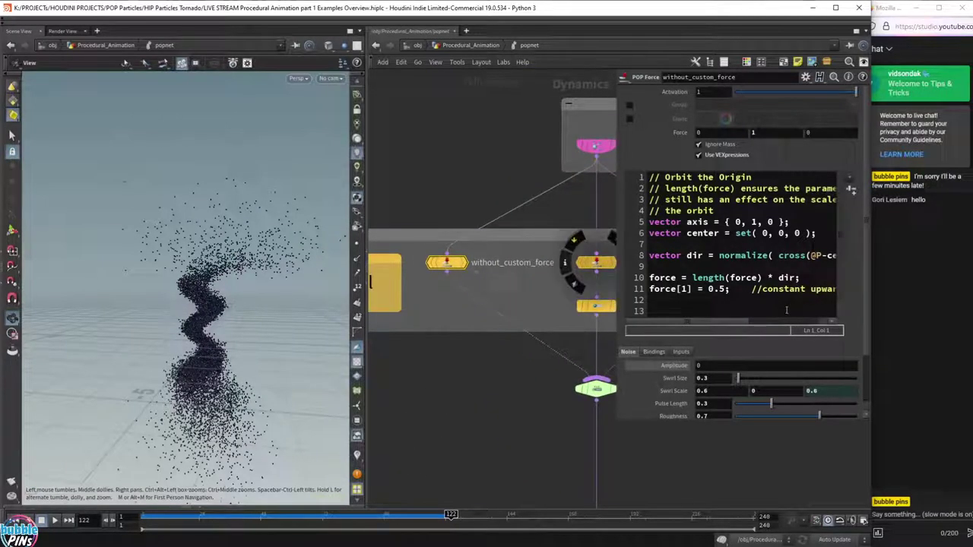
drag(758, 289, 638, 290)
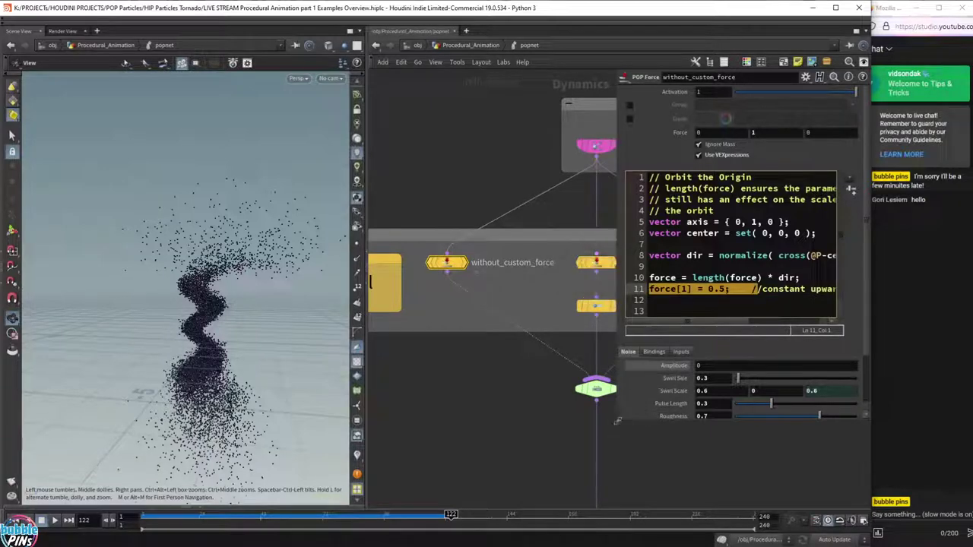
drag(617, 421, 440, 443)
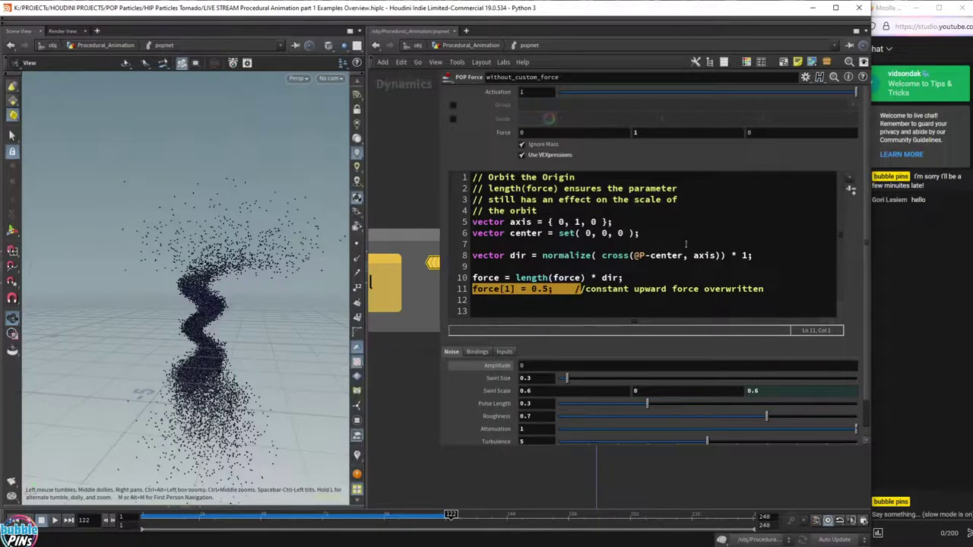
drag(439, 444, 638, 387)
Examine the full VEXpression of the popforce2 node, enlarging the parameter view to read it and shrinking it again.
middle_drag(540, 302, 422, 308)
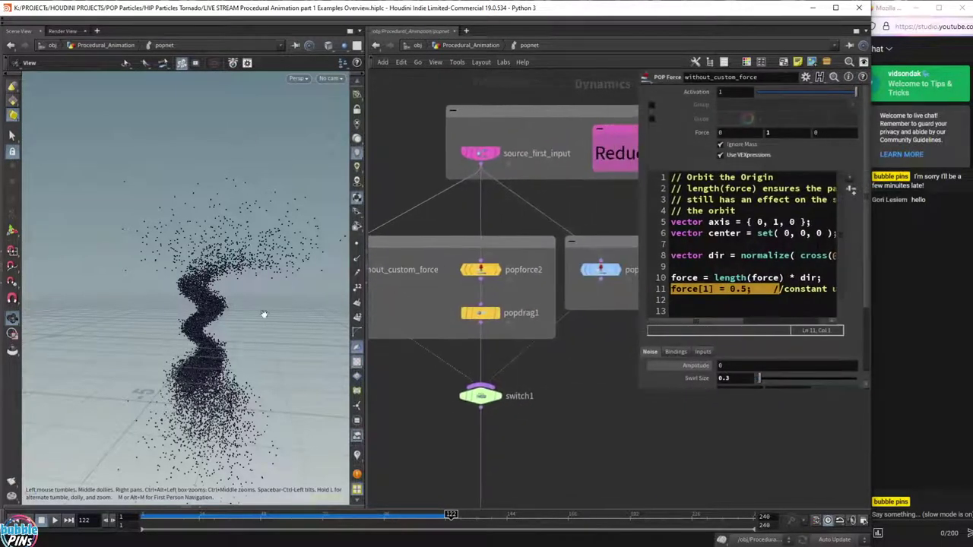
drag(252, 297, 495, 251)
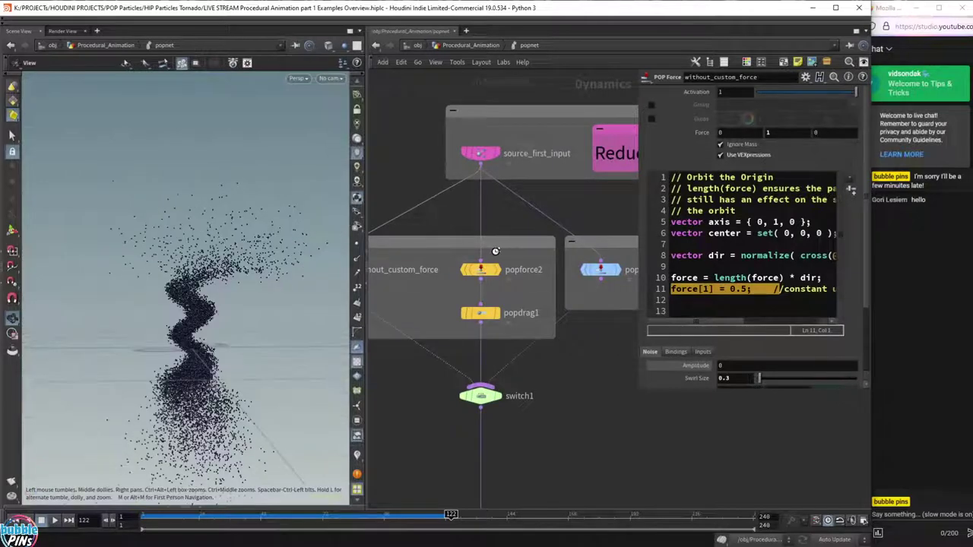
click(479, 269)
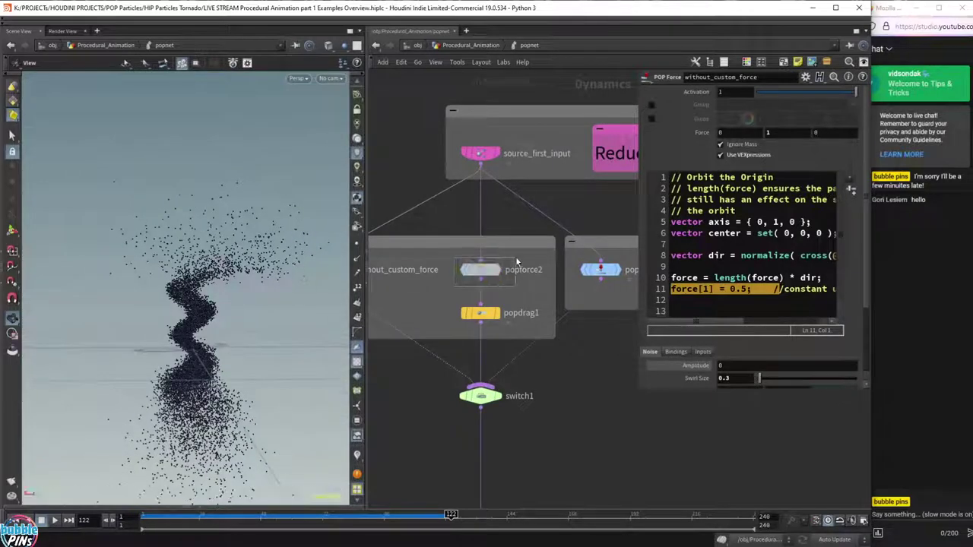
drag(637, 395, 421, 485)
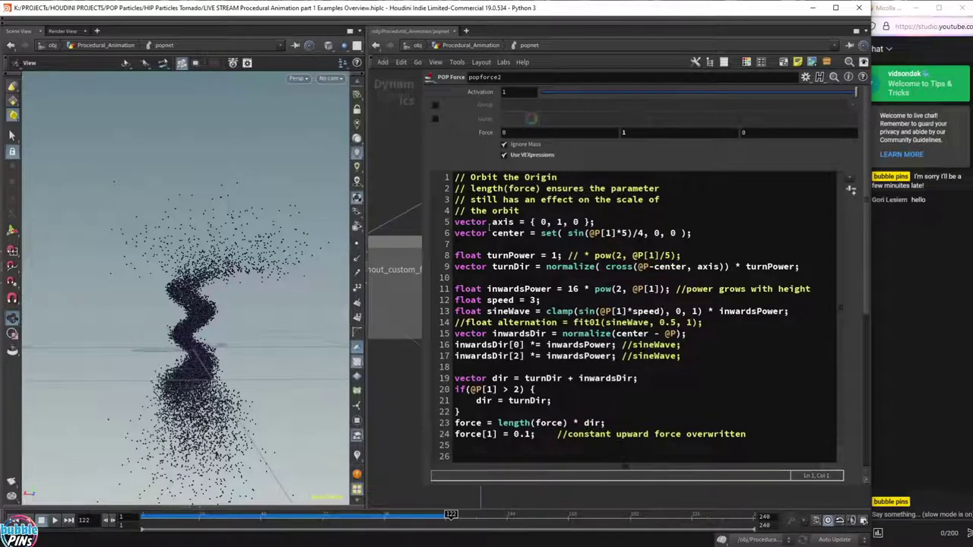
drag(425, 484, 683, 381)
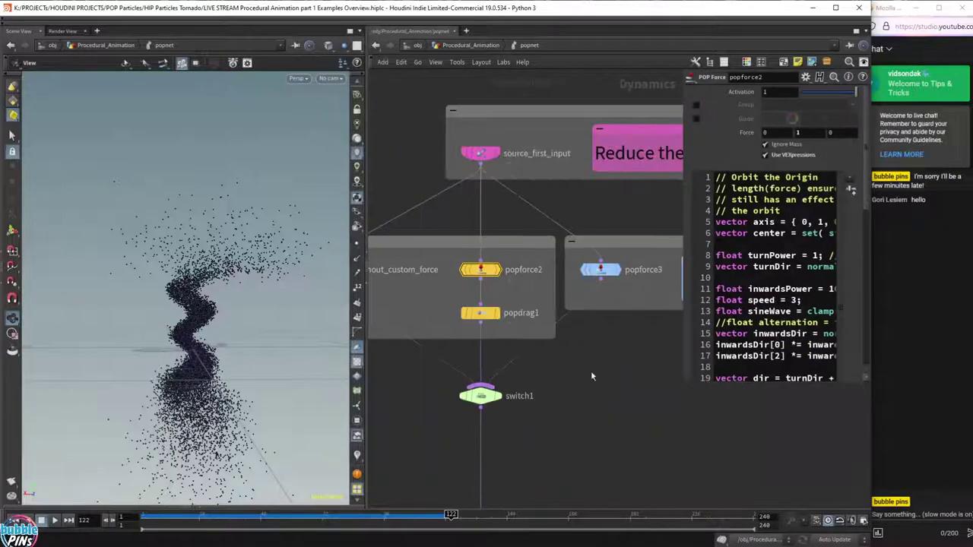
Reopen the without_custom_force node's parameters and compare its simpler orbit VEXpression.
middle_drag(377, 277, 473, 282)
click(415, 273)
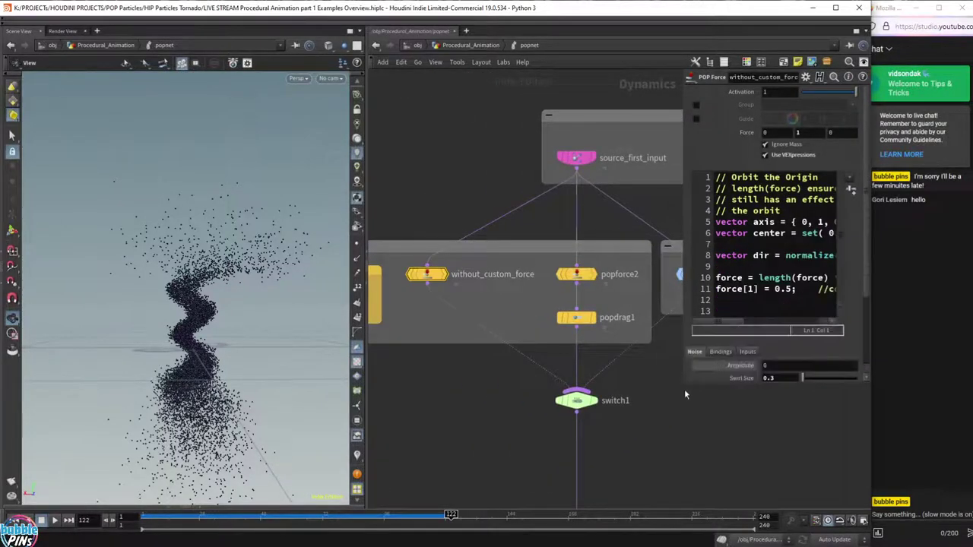
drag(685, 384, 530, 432)
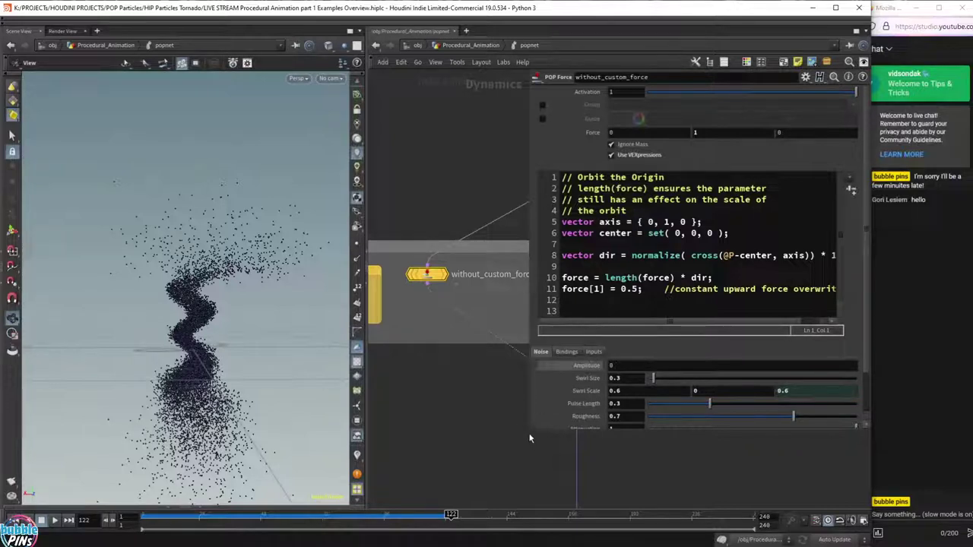
drag(529, 429, 645, 409)
Survey the Tornado Motion network and select the nodes of the Orthogonal Directional group.
scroll(666, 450, down, 3)
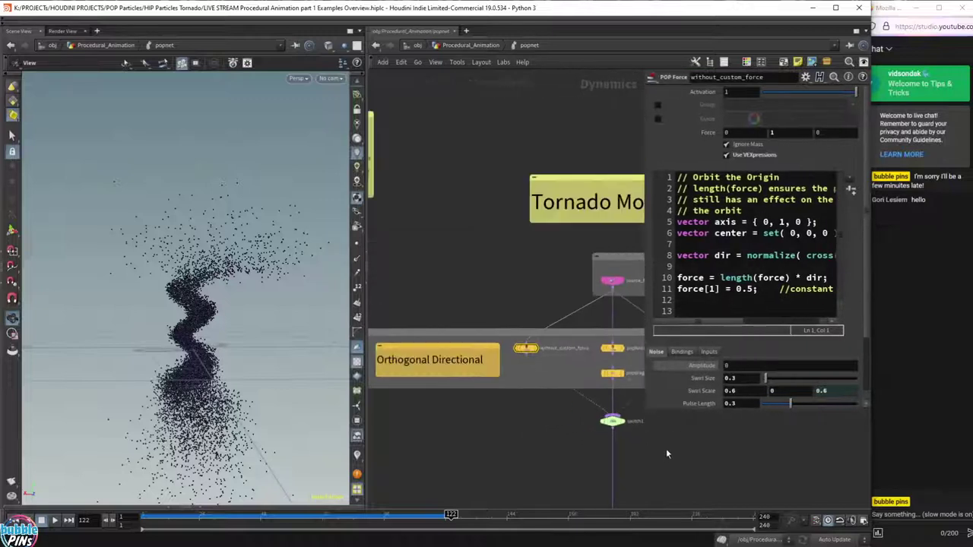
middle_drag(667, 450, 523, 412)
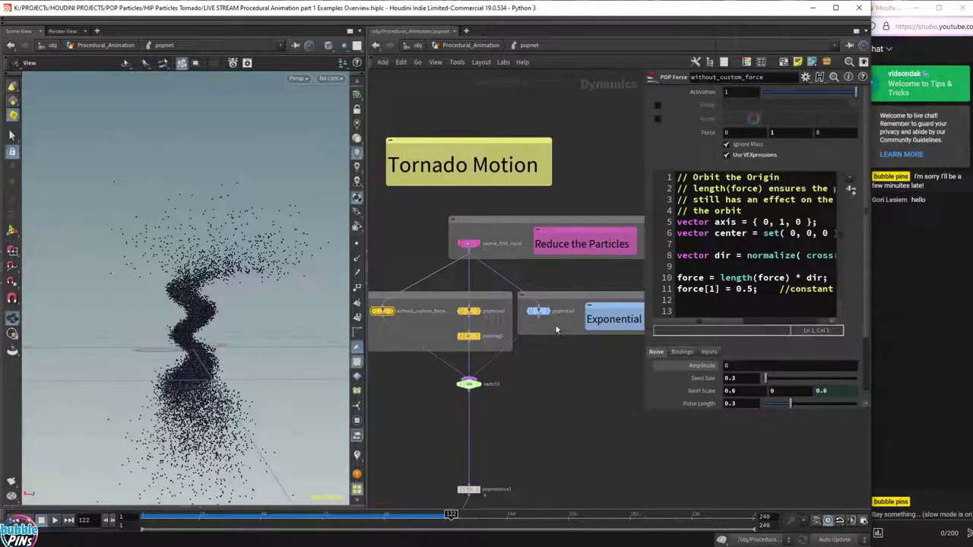
scroll(542, 363, down, 2)
middle_drag(541, 363, 606, 360)
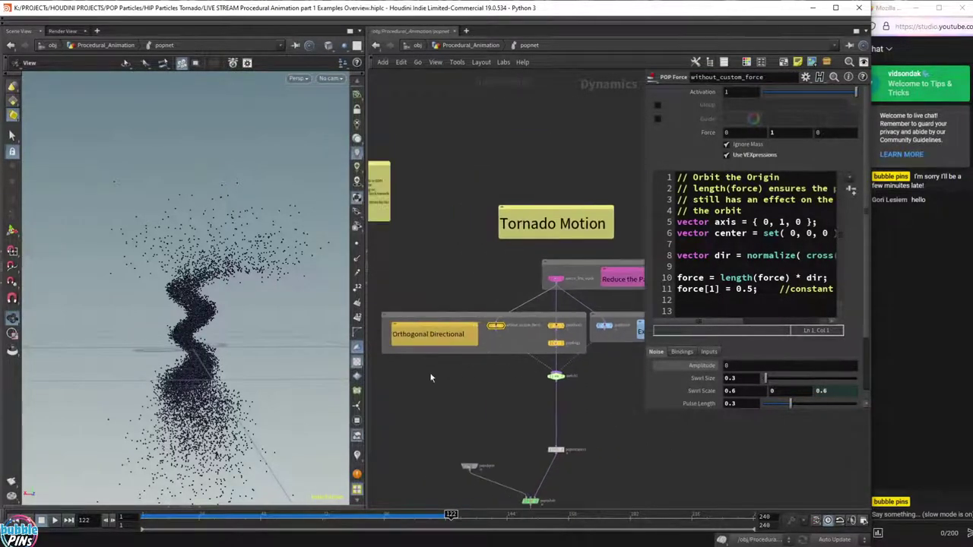
drag(405, 374, 581, 315)
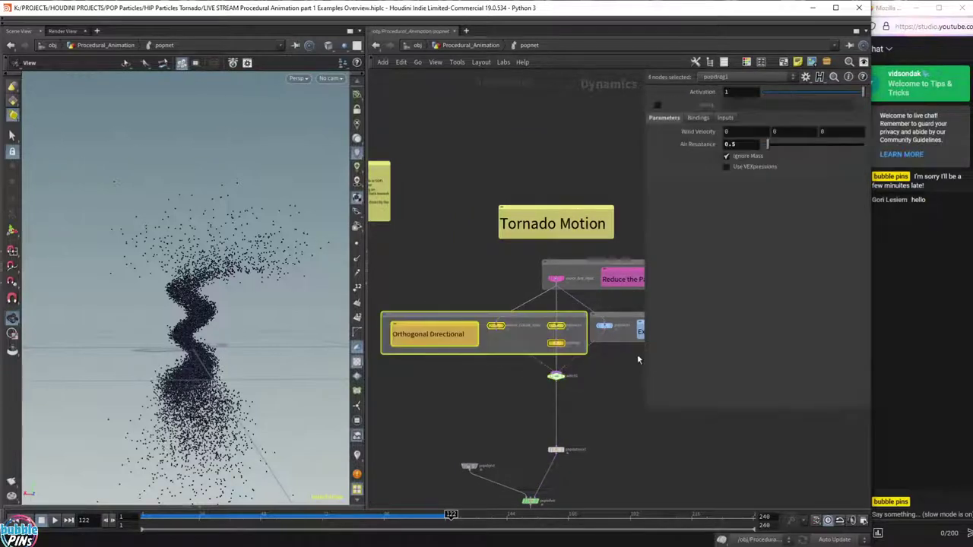
drag(452, 300, 587, 367)
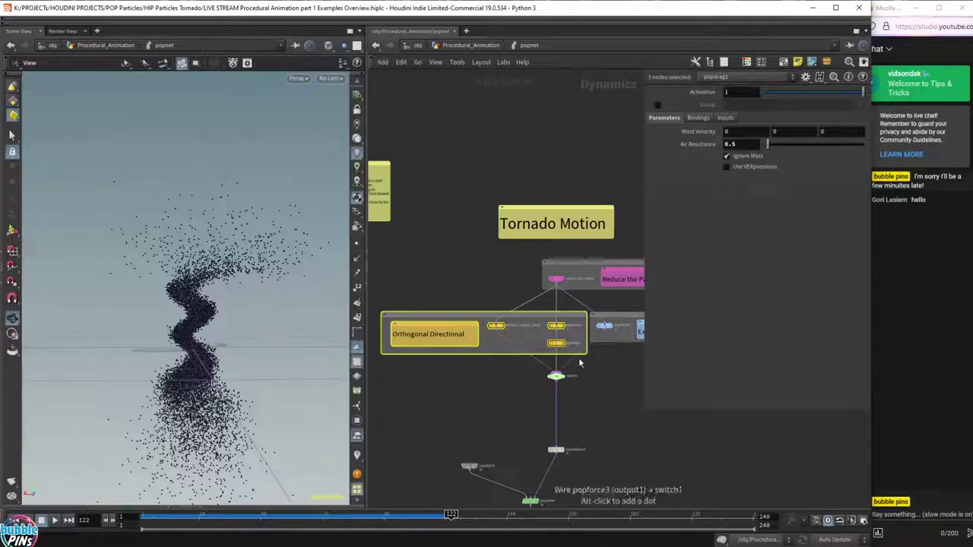
mouse_move(556, 337)
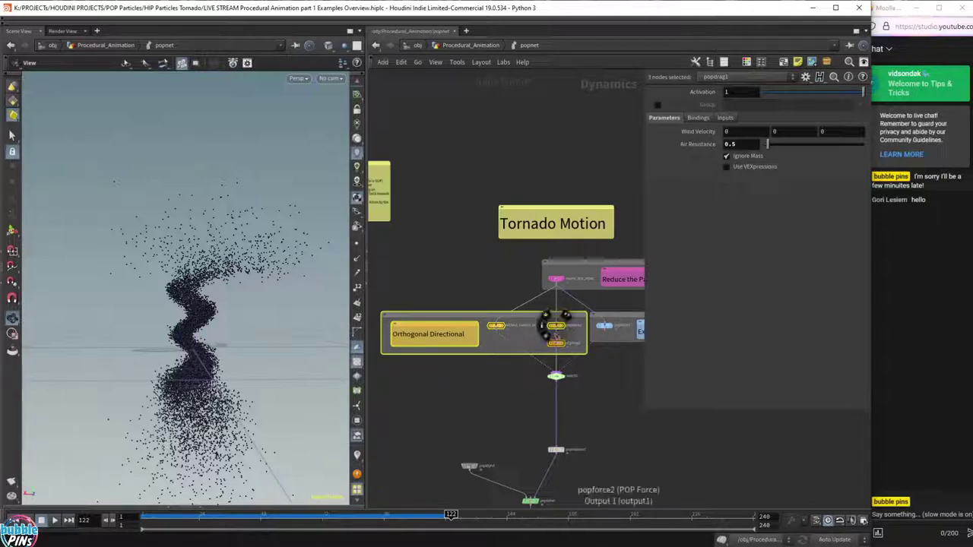
Show the popforce3 node's VEXpression in the Exponential group and read its force formula in an enlarged parameter view.
scroll(611, 336, up, 5)
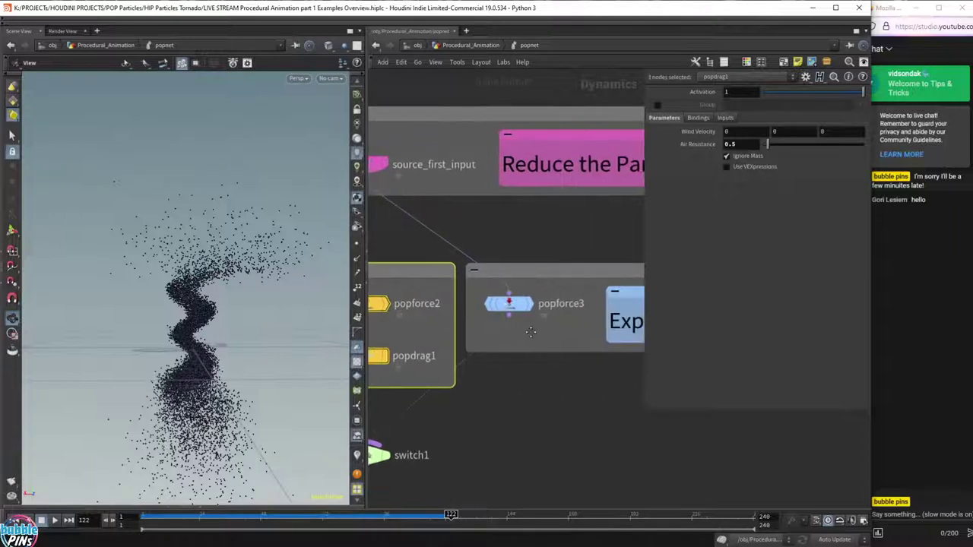
click(429, 297)
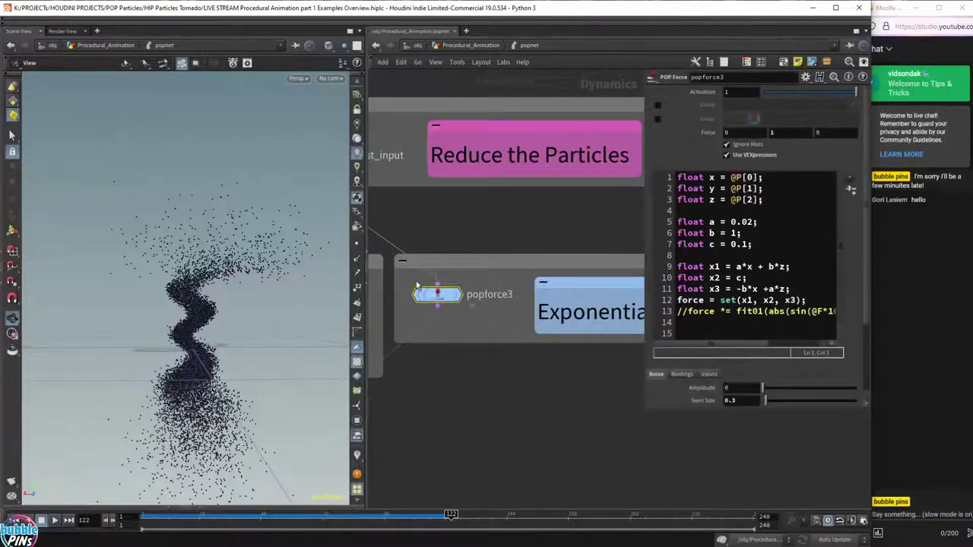
drag(644, 414, 510, 435)
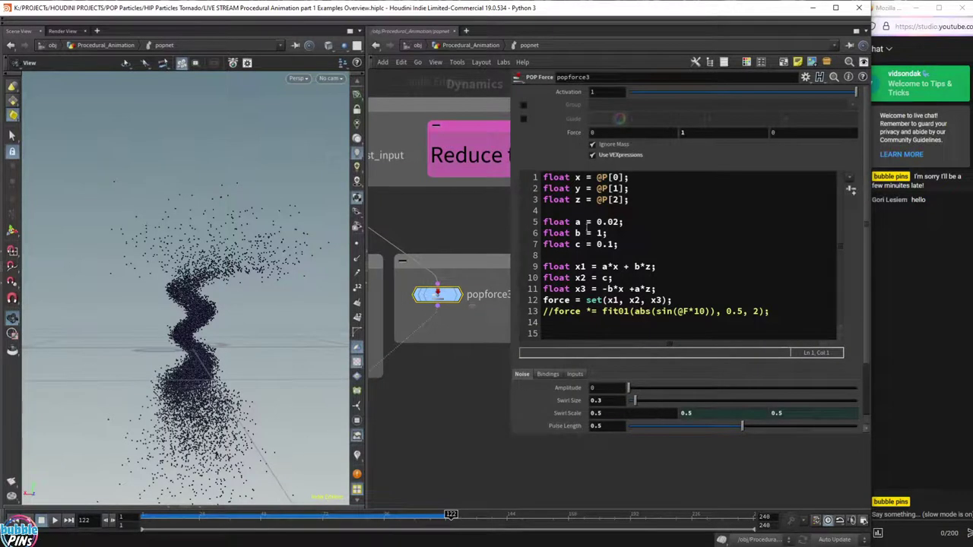
click(663, 288)
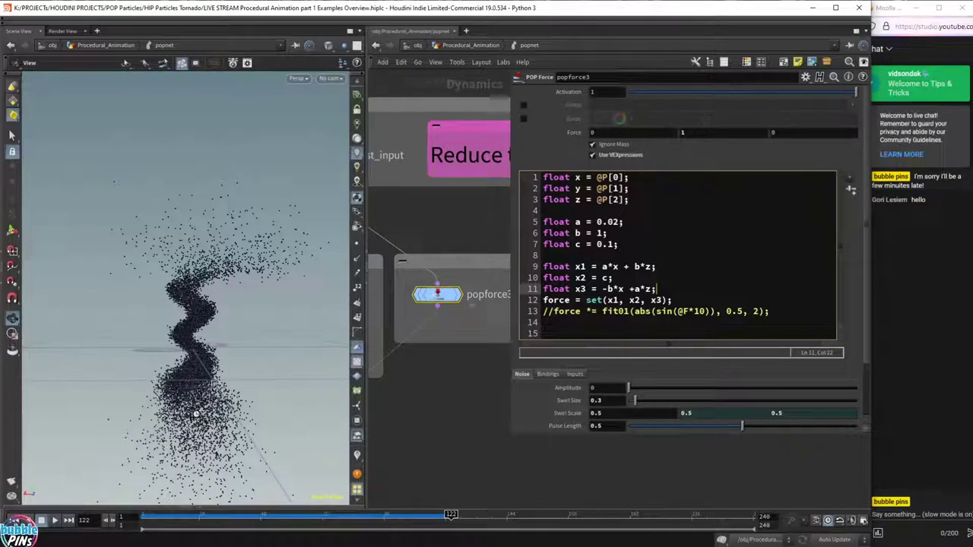
Return the timeline to frame 1 and set switch1's Select Input to 2.
scroll(406, 465, down, 3)
middle_drag(406, 465, 475, 407)
key(ctrl+Up)
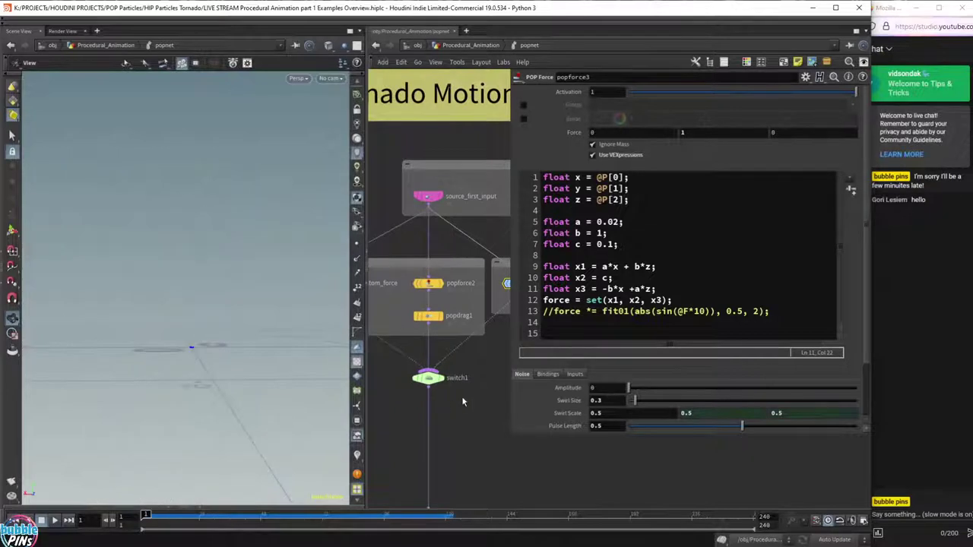
click(428, 377)
text(2)
key(Return)
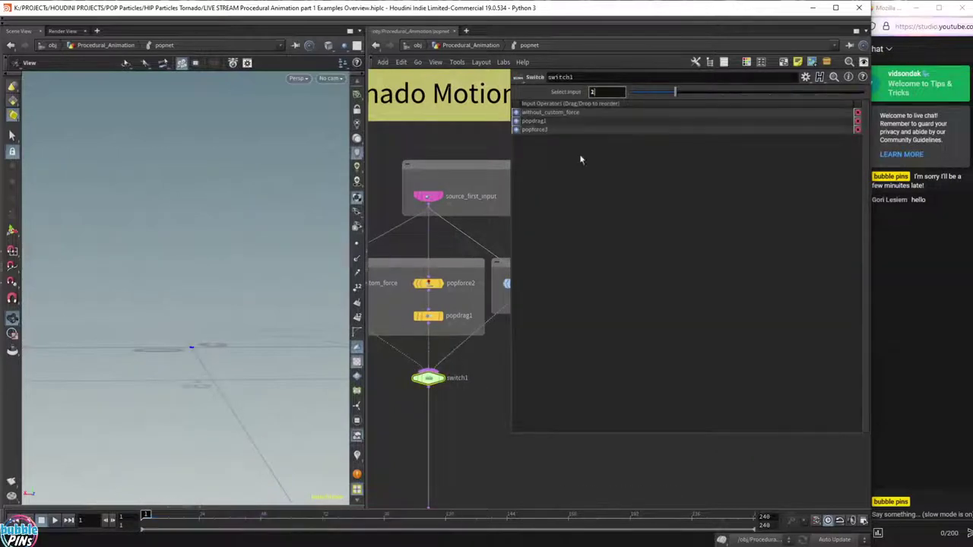
Show popforce3's parameters, run the simulation to frame 65 and inspect the particle shape up close.
middle_drag(508, 370, 454, 389)
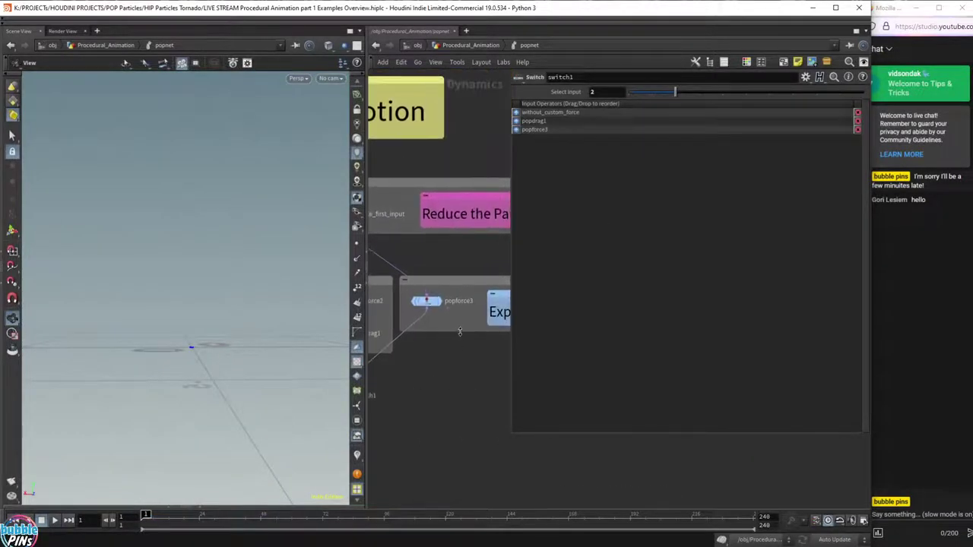
scroll(457, 327, up, 3)
click(410, 280)
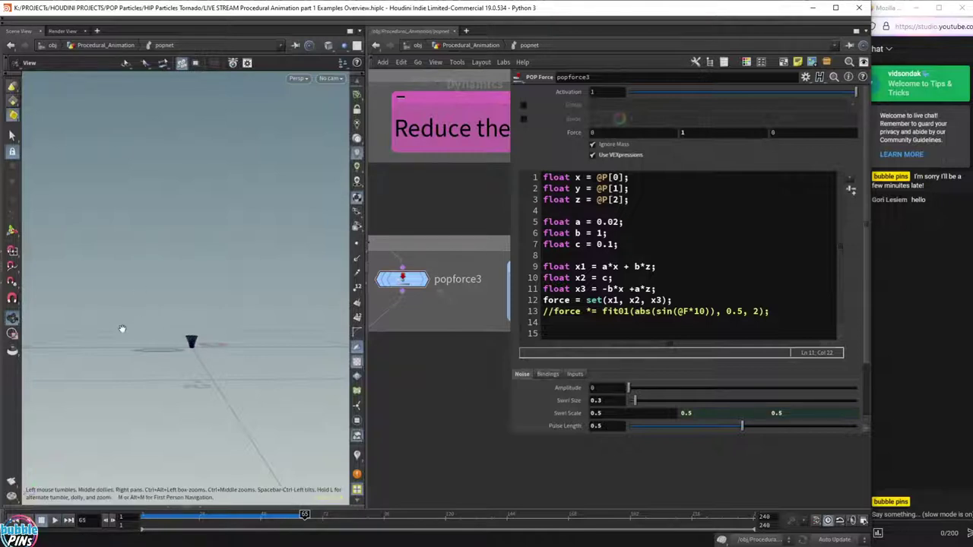
scroll(193, 342, up, 5)
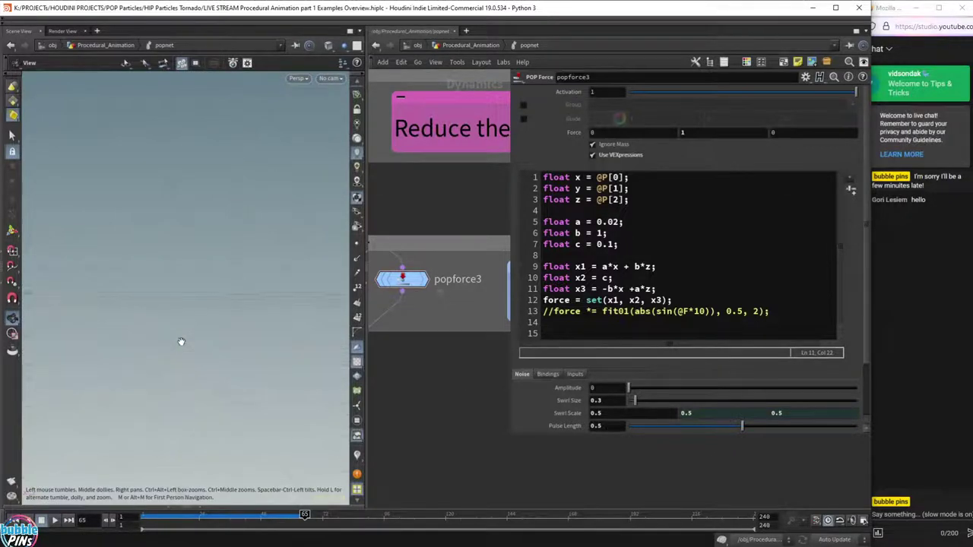
scroll(180, 342, down, 5)
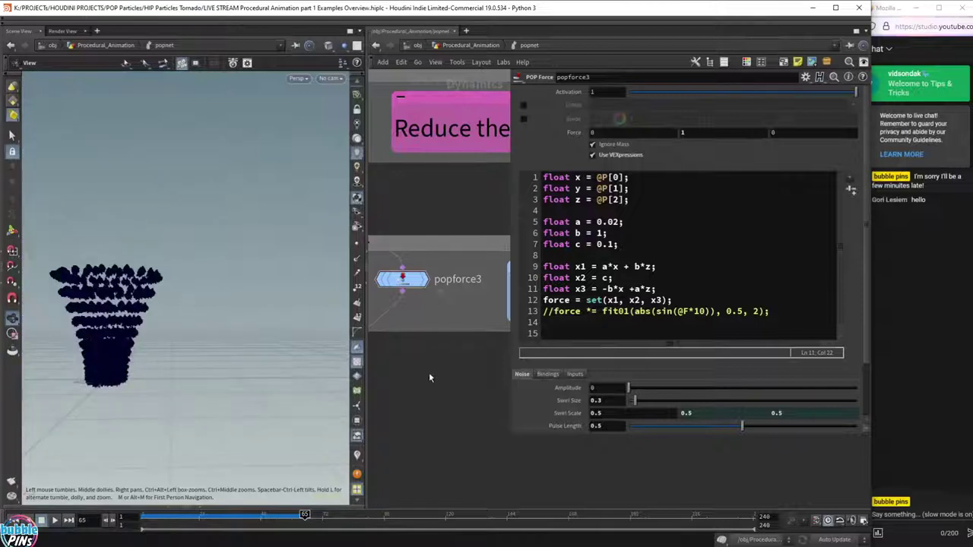
Bypass the popinstance1 node below switch1.
middle_drag(429, 373, 722, 354)
middle_drag(546, 463, 472, 204)
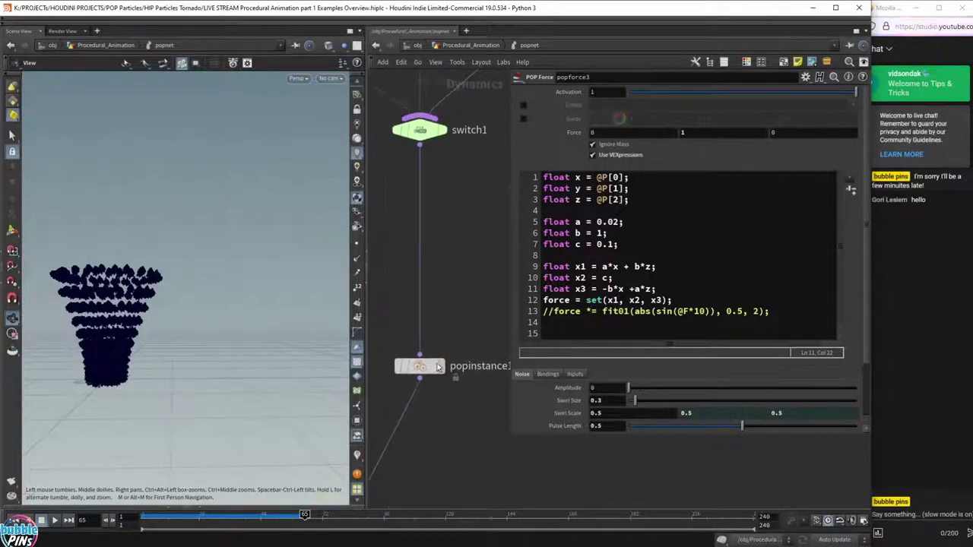
mouse_move(402, 369)
drag(448, 342, 391, 390)
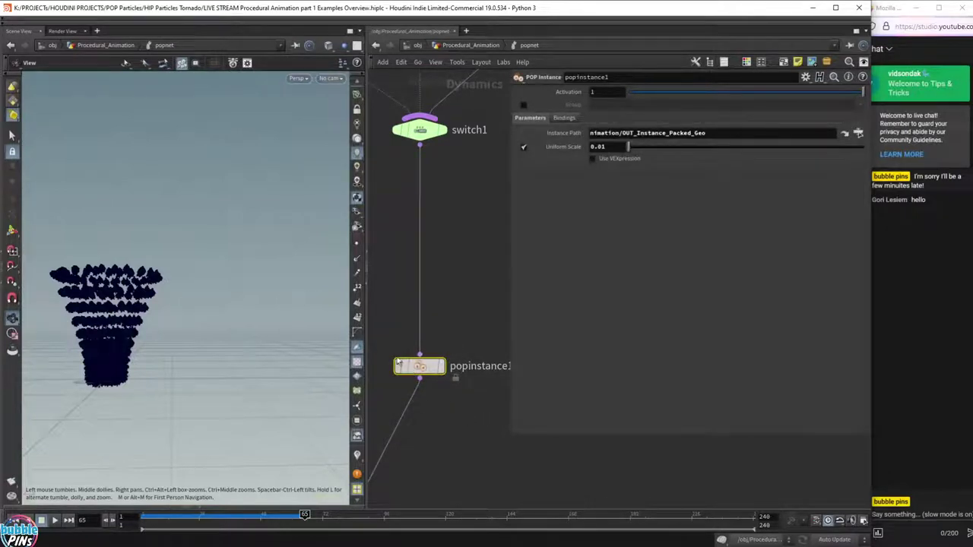
mouse_move(398, 369)
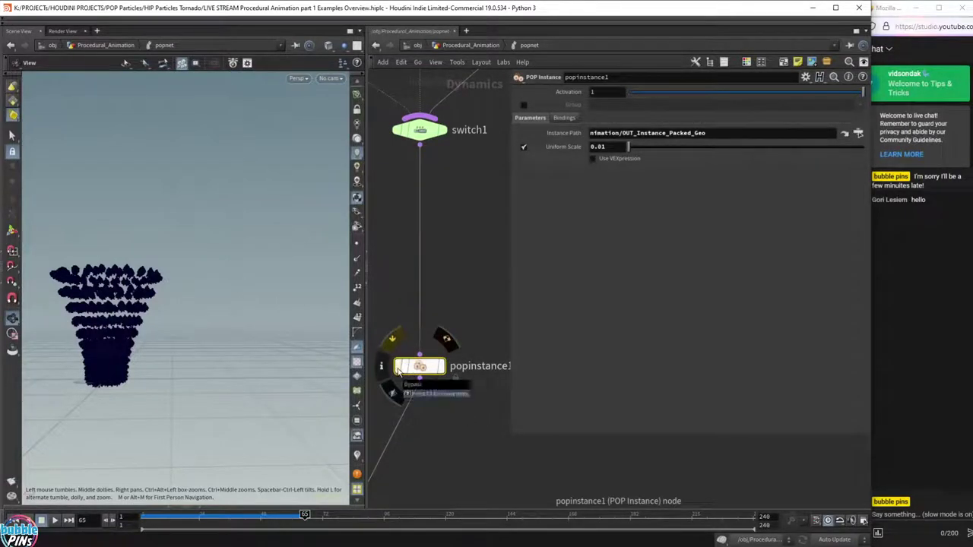
click(398, 369)
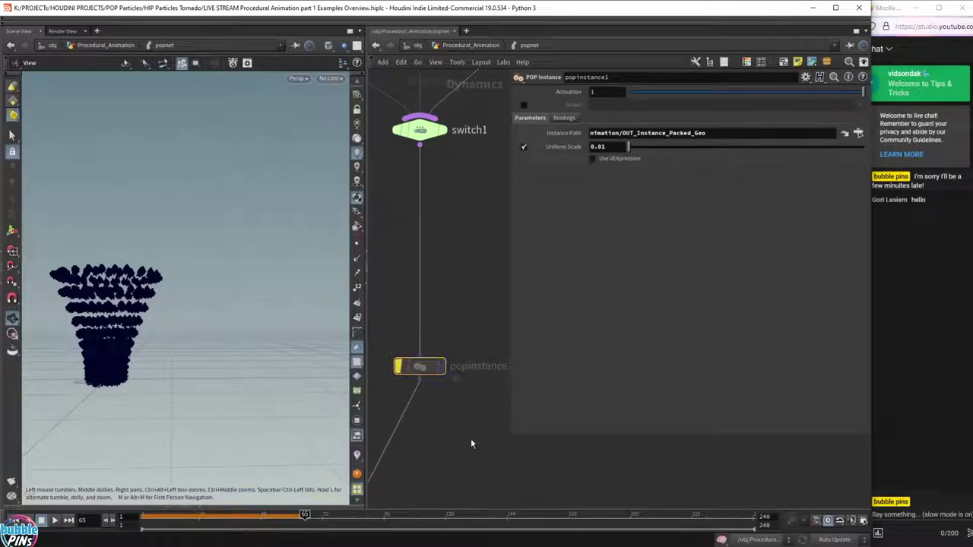
Replay the simulation from frame 1 with popforce3's VEXpression shown and inspect the particle motion.
key(ctrl+Up)
scroll(468, 277, down, 3)
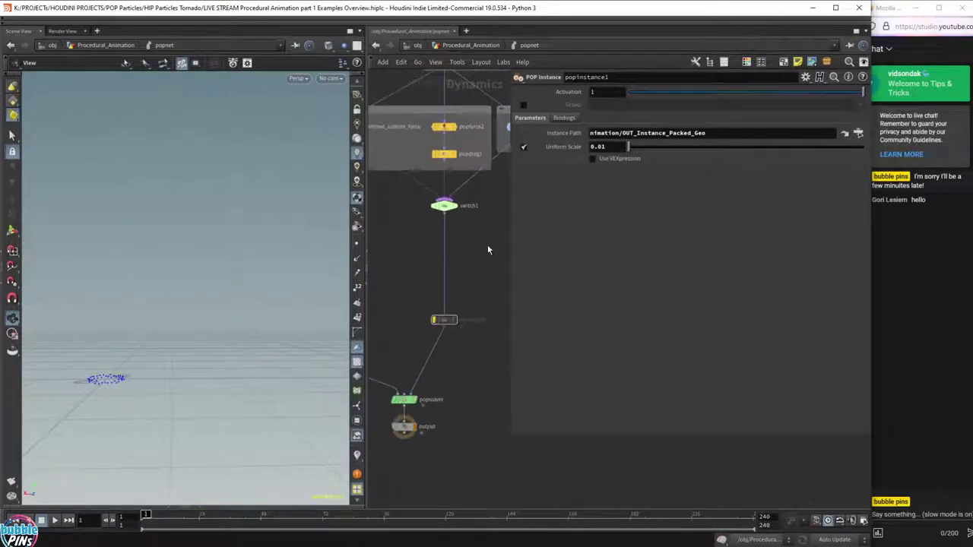
scroll(488, 249, up, 10)
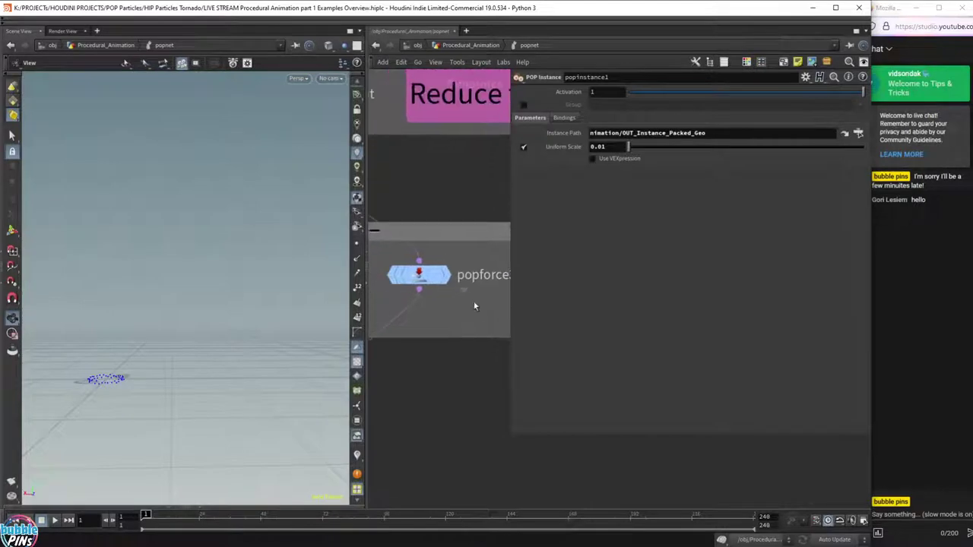
click(418, 274)
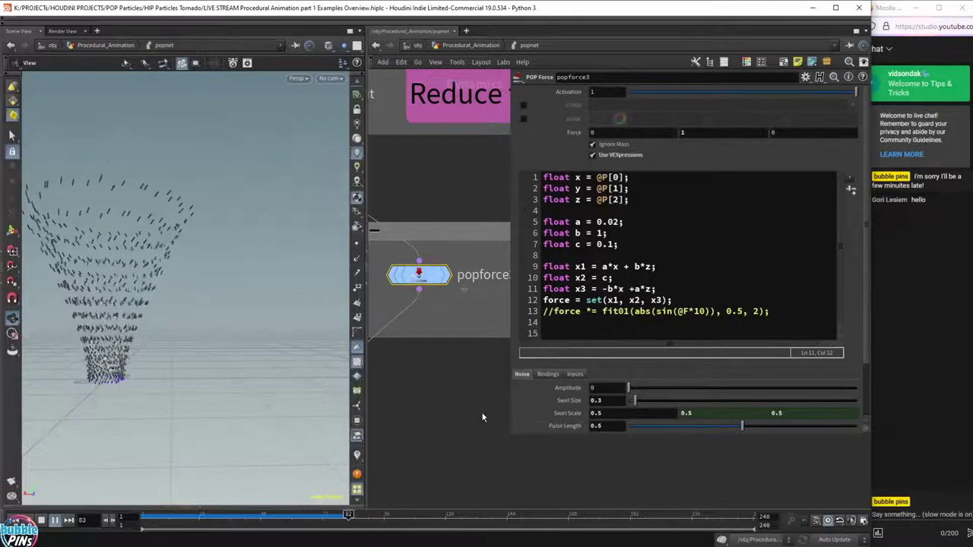
mouse_move(239, 313)
right_down()
mouse_move(305, 331)
mouse_move(245, 304)
right_up()
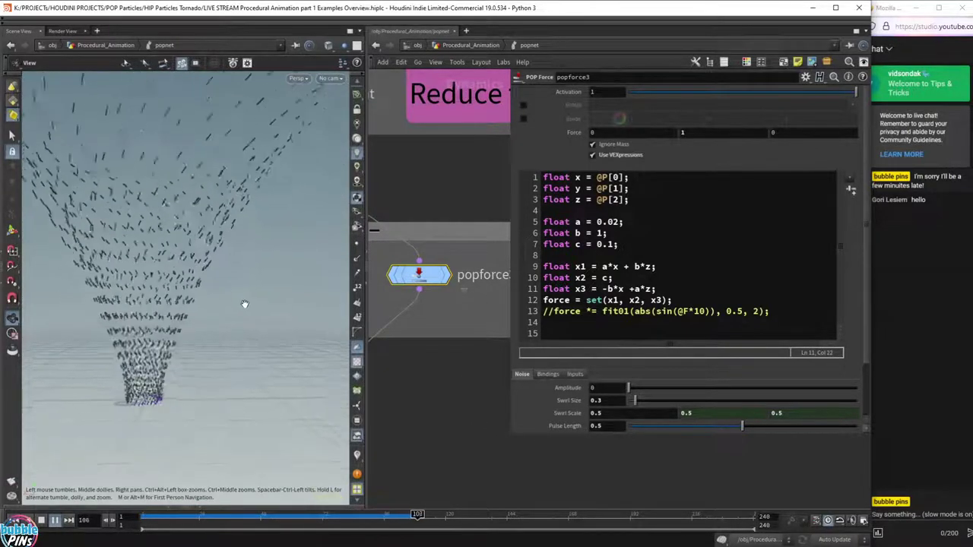
Inspect the playing particle funnel from a wider angle and examine popforce3's VEXpression code and its available preset expressions.
middle_drag(246, 304, 232, 284)
right_drag(233, 285, 213, 321)
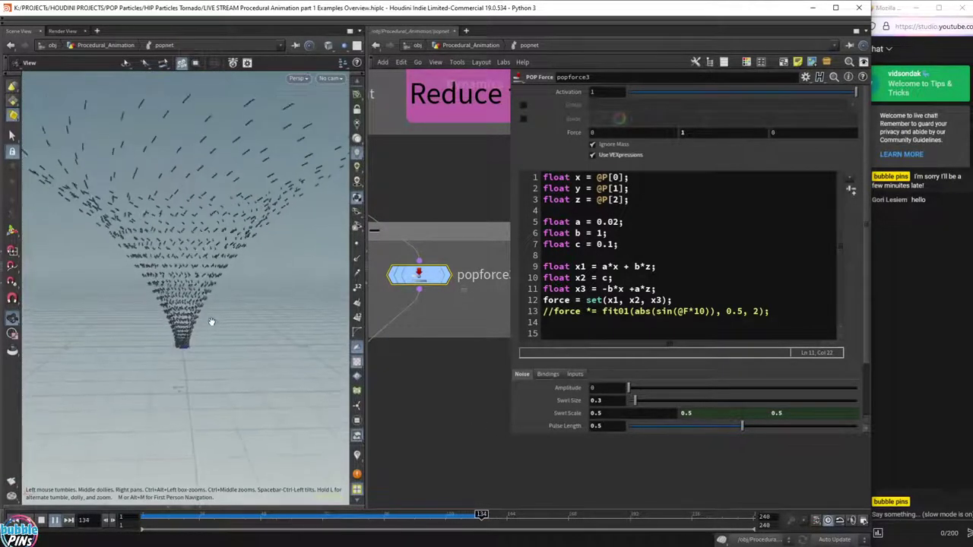
drag(793, 319, 565, 177)
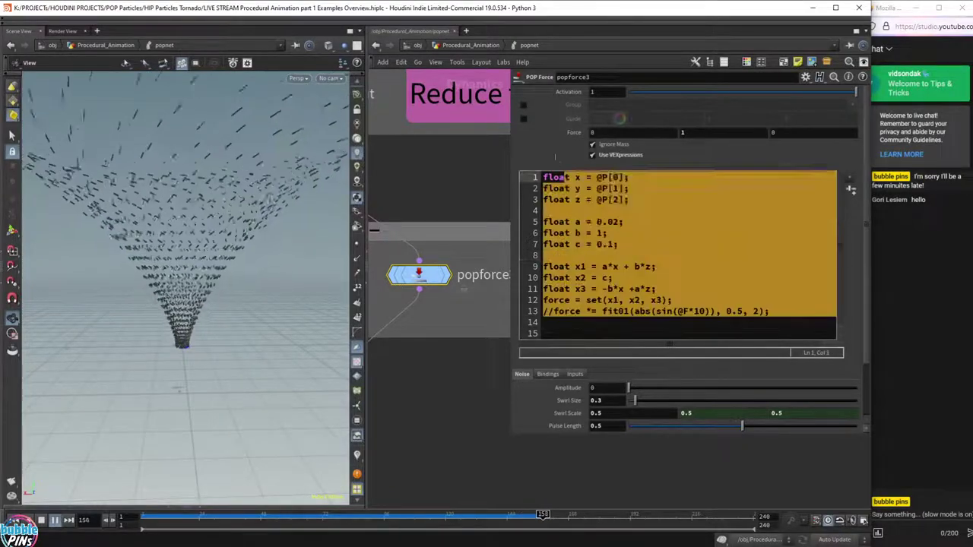
click(631, 231)
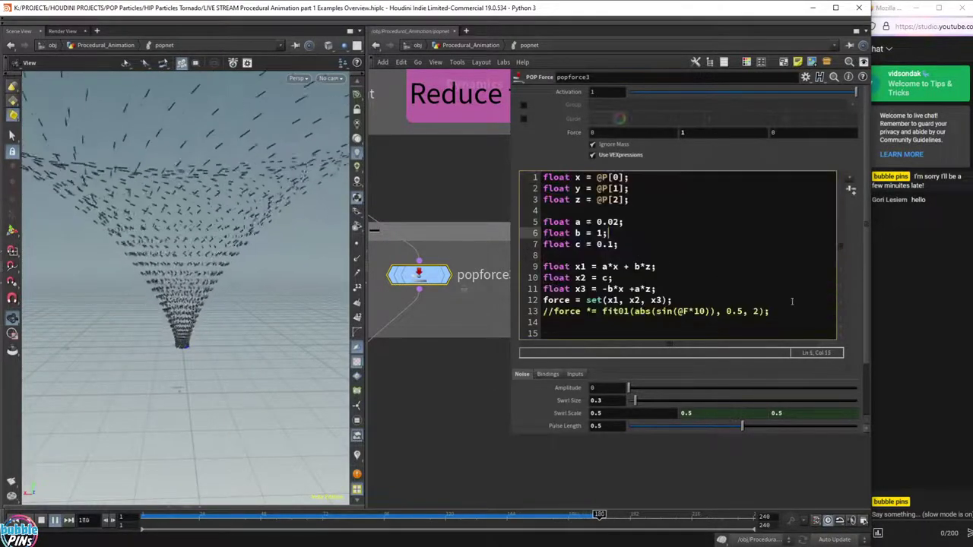
click(850, 189)
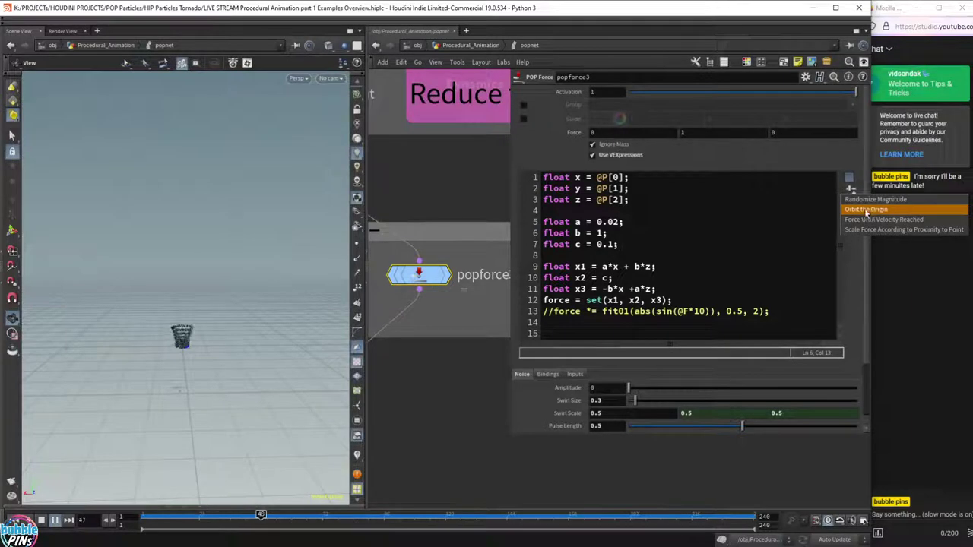
click(705, 269)
drag(769, 311, 533, 154)
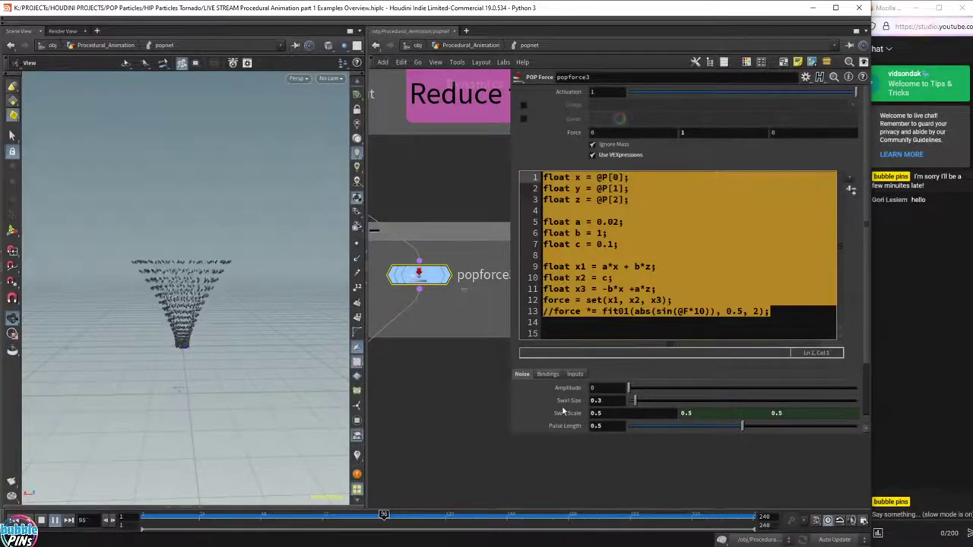
click(738, 285)
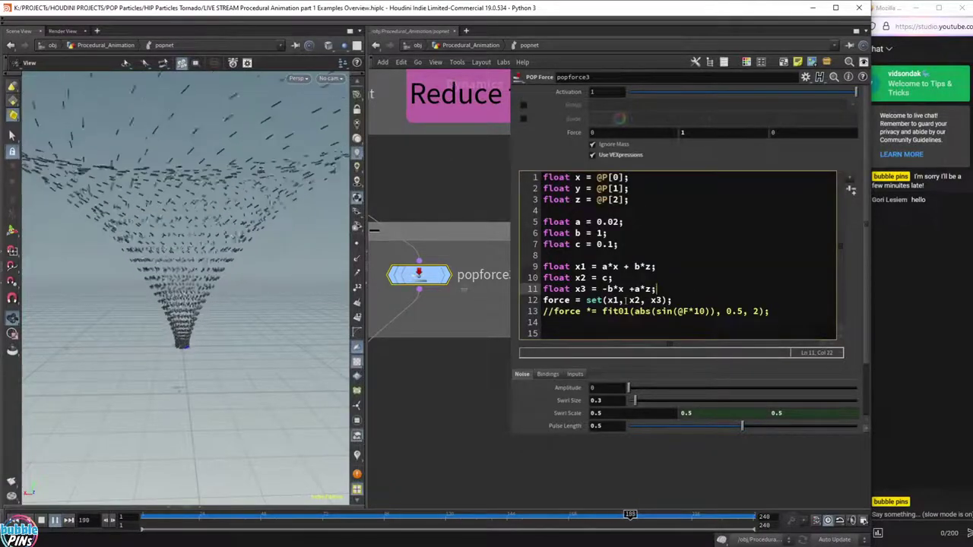
Show popforce2's parameters with its Orbit the Origin VEXpression and stop the playback.
scroll(467, 413, down, 2)
scroll(467, 414, down, 2)
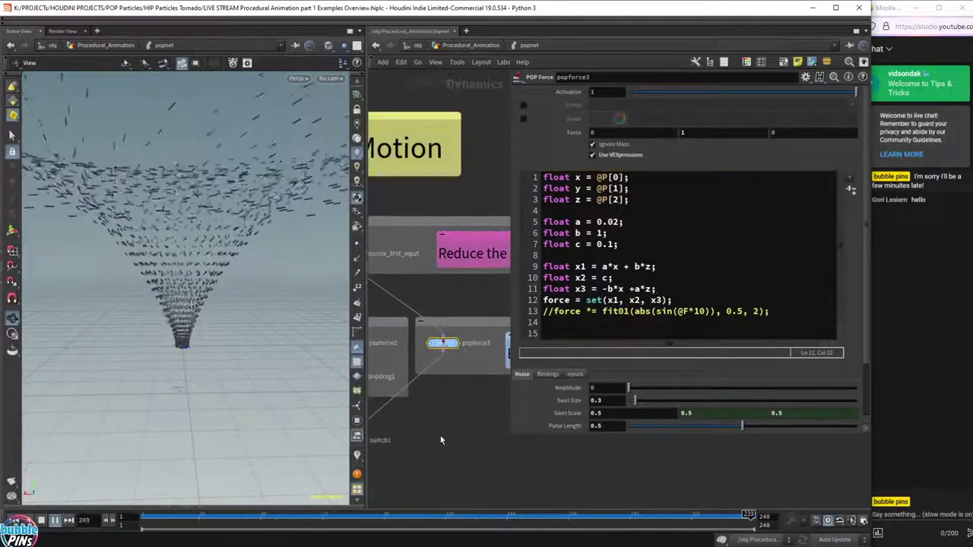
middle_drag(441, 438, 517, 413)
drag(409, 332, 472, 311)
click(456, 318)
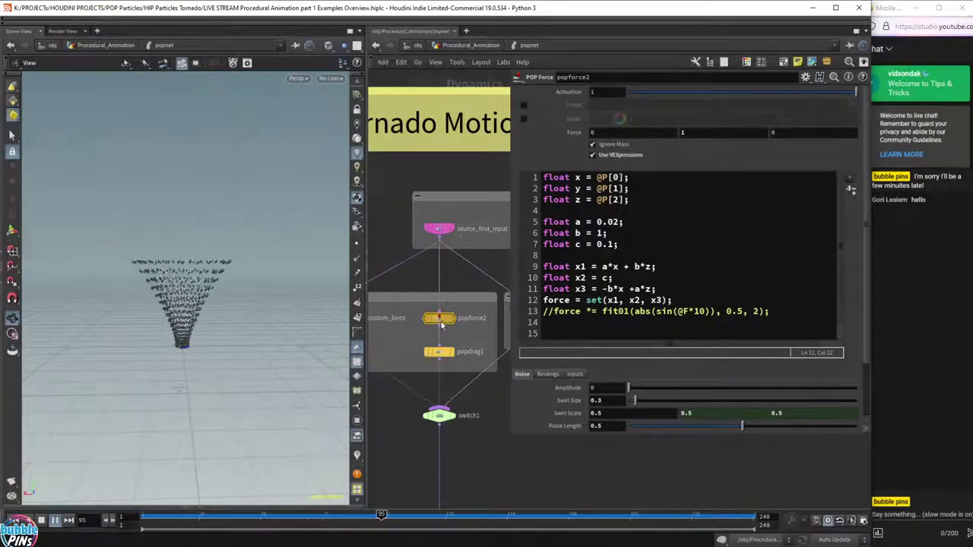
key(Up)
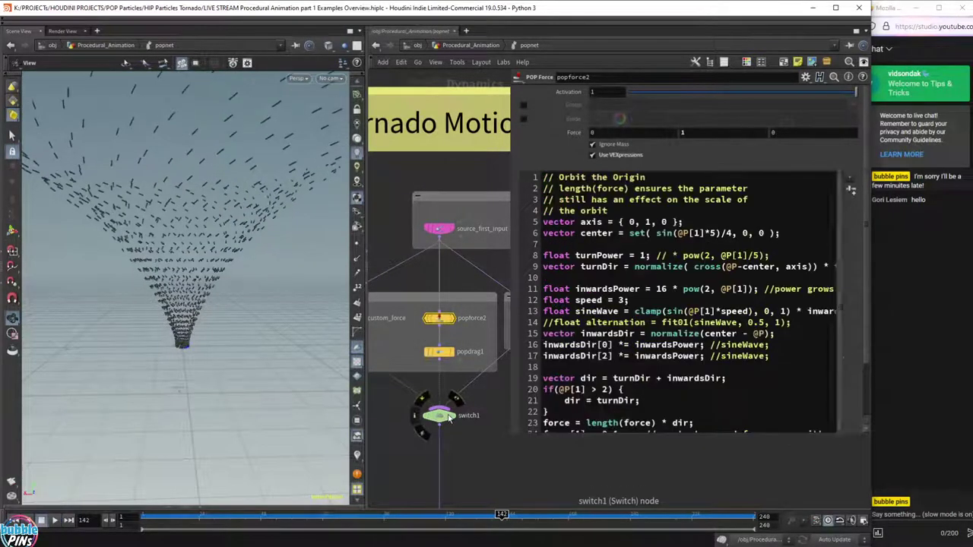
Set switch1's Select Input to 1 and return the timeline to frame 1.
click(443, 416)
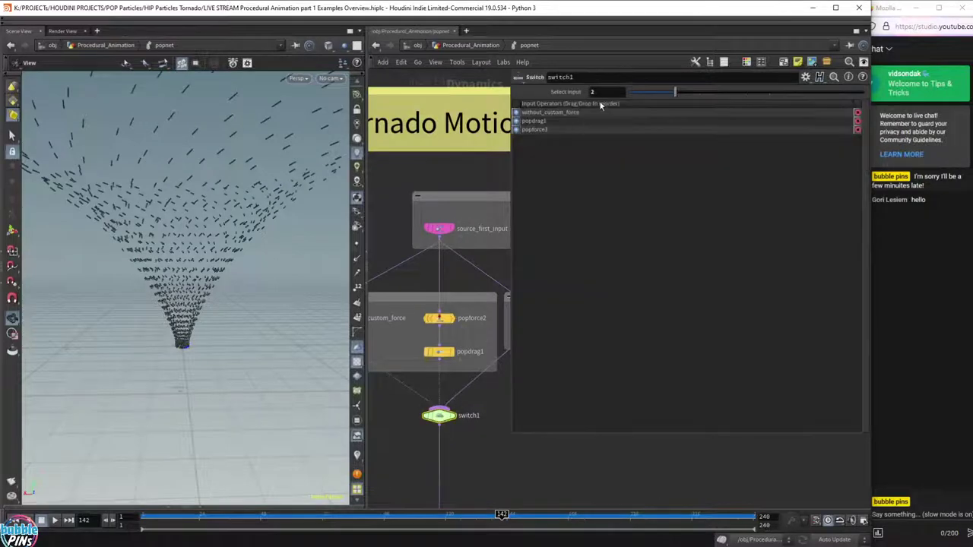
scroll(605, 94, down, 1)
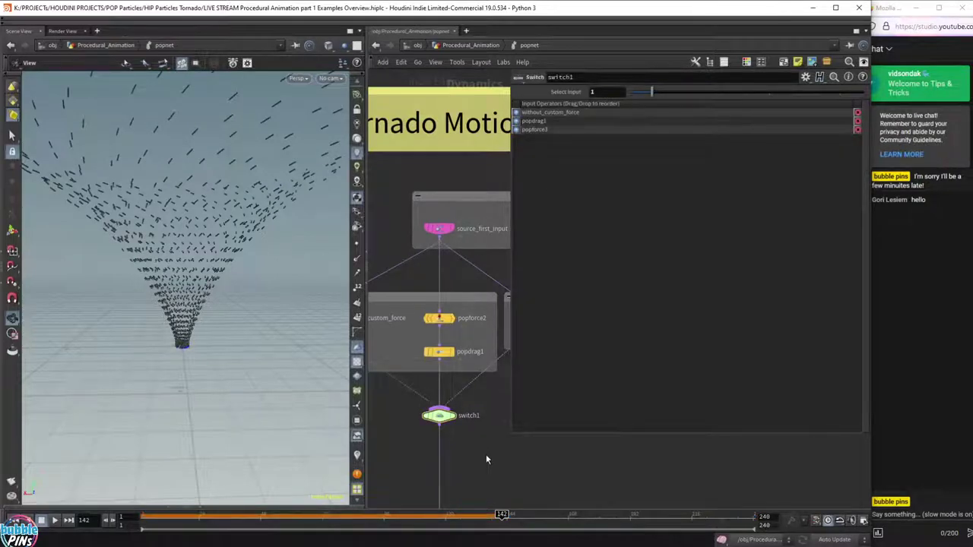
key(ctrl+Up)
Review popforce2's VEXpression while the simulation plays, then hide the parameter dialog and return to frame 1.
click(439, 319)
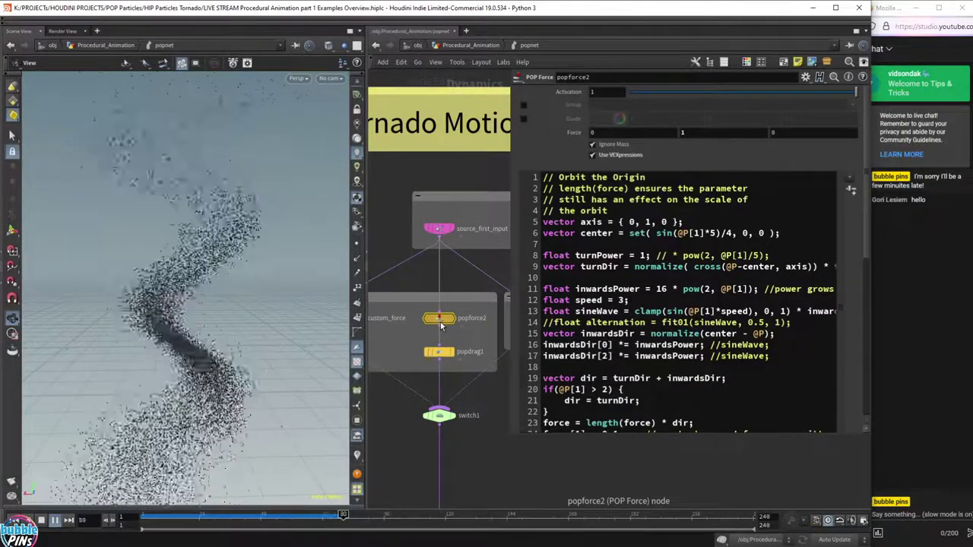
scroll(482, 304, down, 2)
key(p)
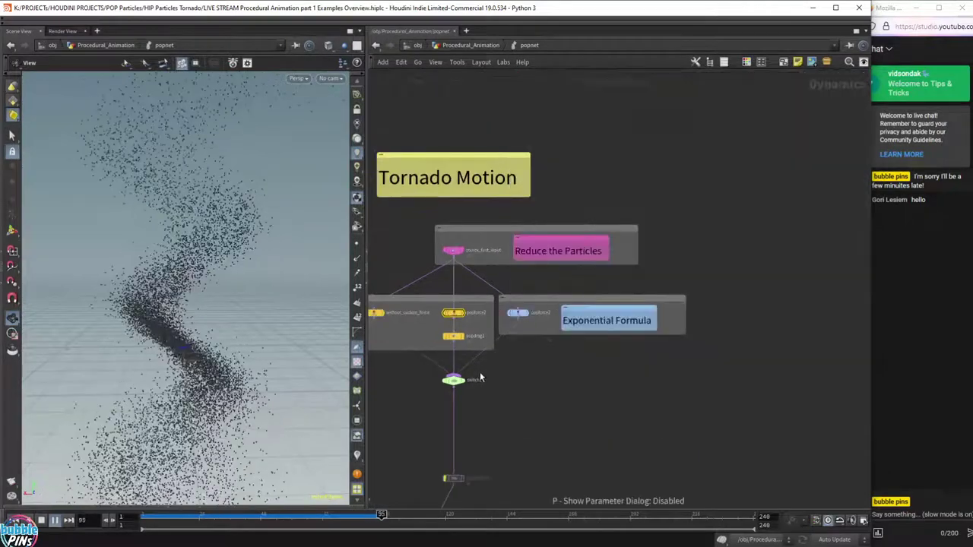
key(ctrl+Up)
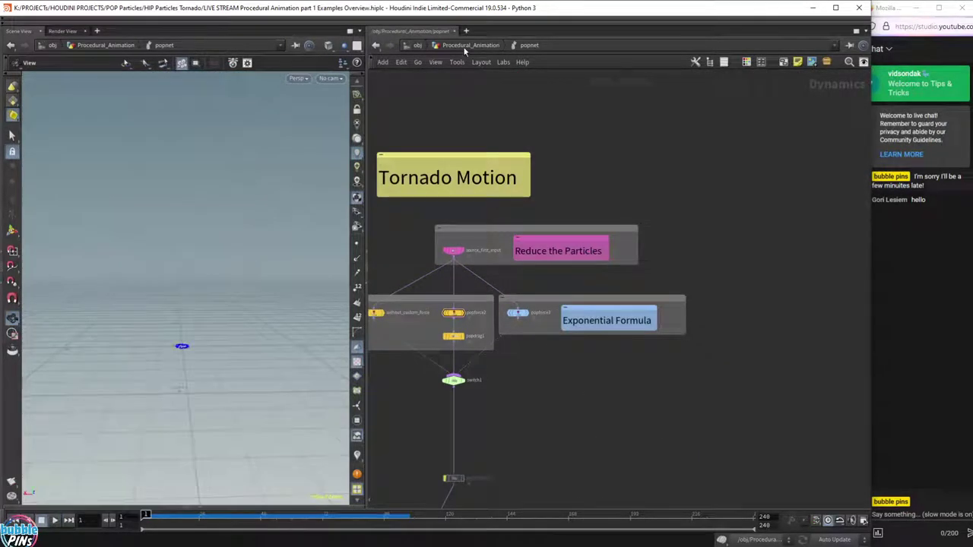
Go up to the Procedural_Animation network and examine the nodes inside the Particle Instances box.
click(470, 45)
scroll(614, 213, down, 2)
middle_drag(615, 213, 750, 279)
middle_drag(580, 299, 654, 332)
scroll(649, 333, up, 2)
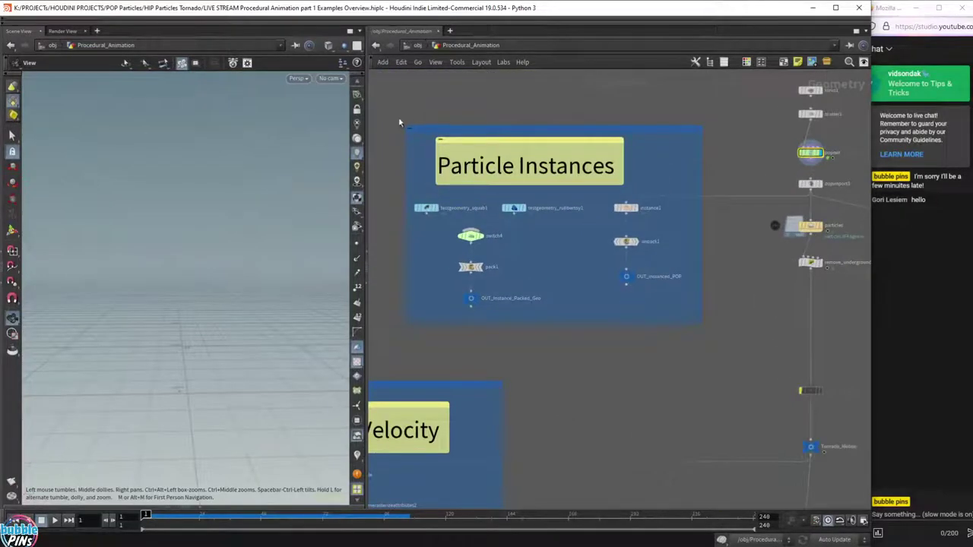
drag(390, 112, 729, 348)
click(708, 361)
drag(385, 95, 723, 336)
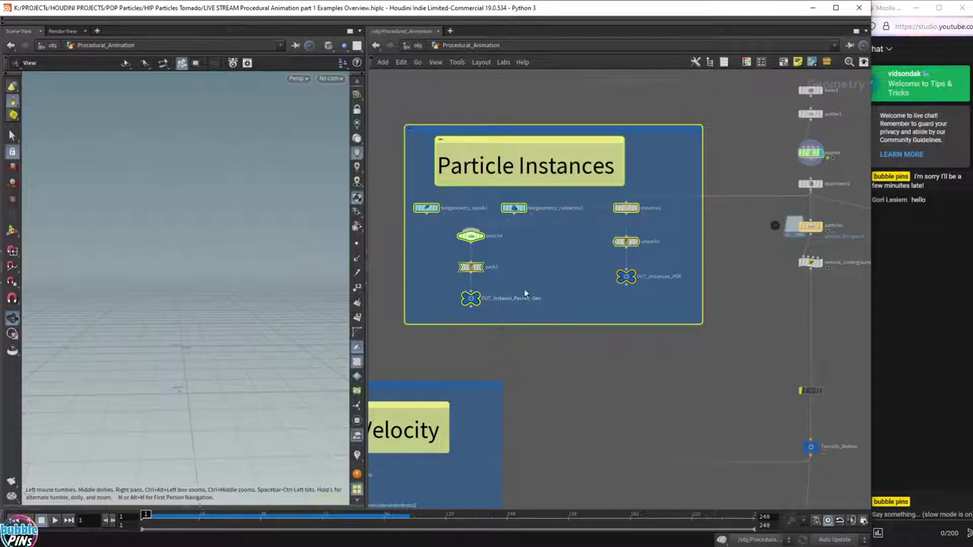
click(428, 320)
Display the OUT_Instance_Packed_Geo node and view its toy model from a front three-quarter angle.
click(475, 298)
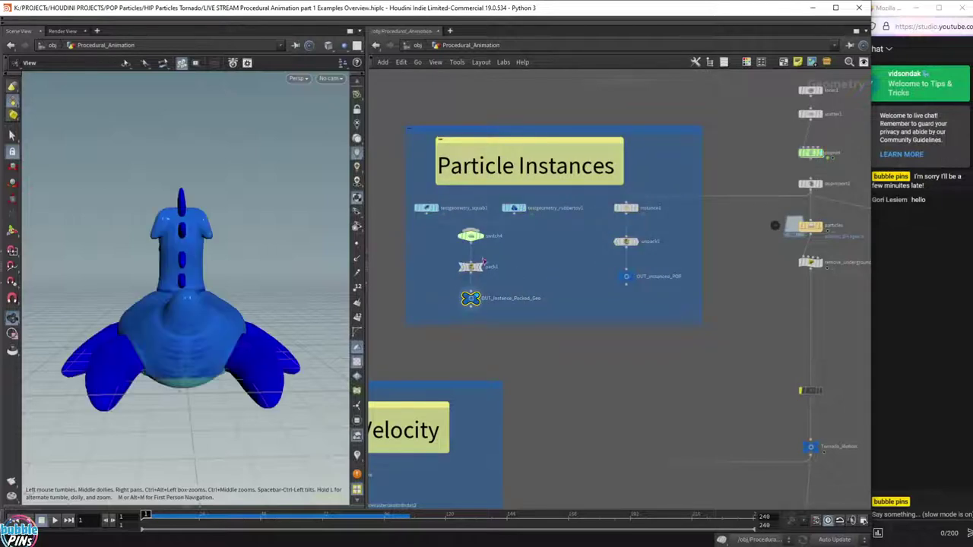
drag(162, 292, 293, 306)
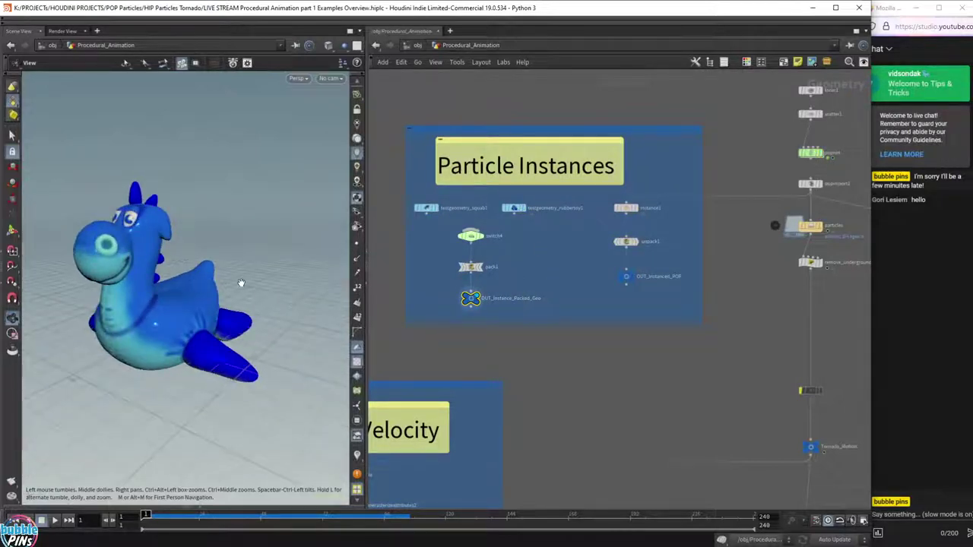
middle_drag(241, 283, 205, 296)
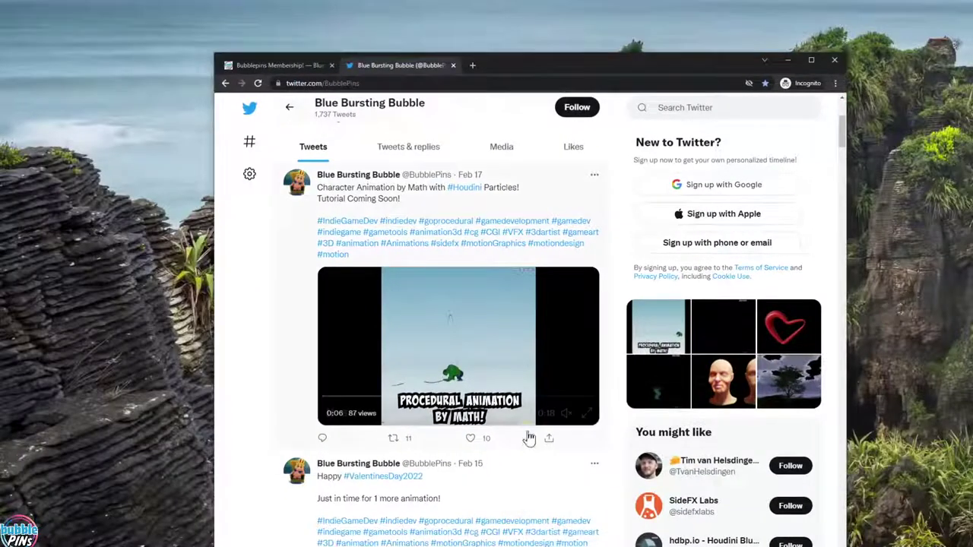
Browse the BubblePins Twitter feed down to the Feb 7 Flocks of Rubber Toys post and its video.
scroll(524, 410, down, 5)
scroll(525, 409, down, 5)
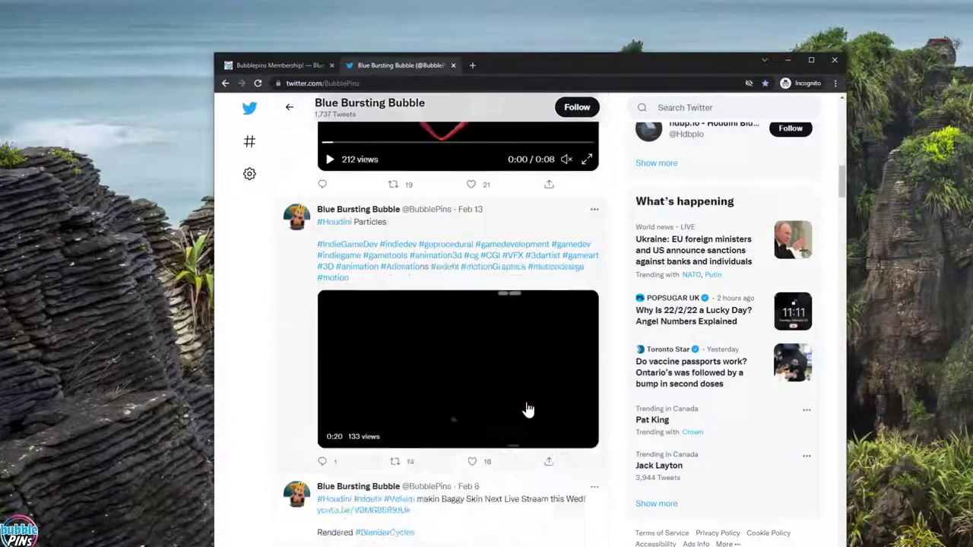
scroll(530, 408, up, 2)
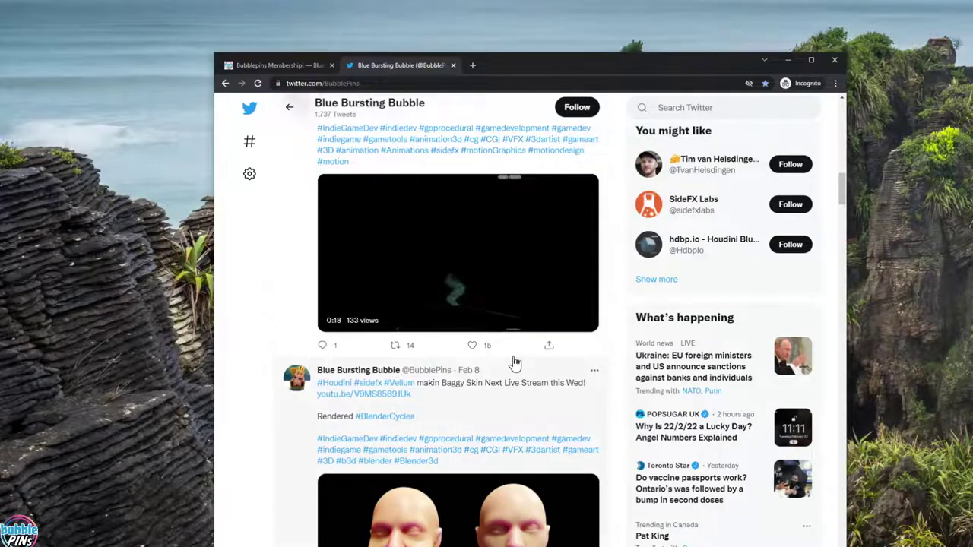
scroll(514, 363, down, 12)
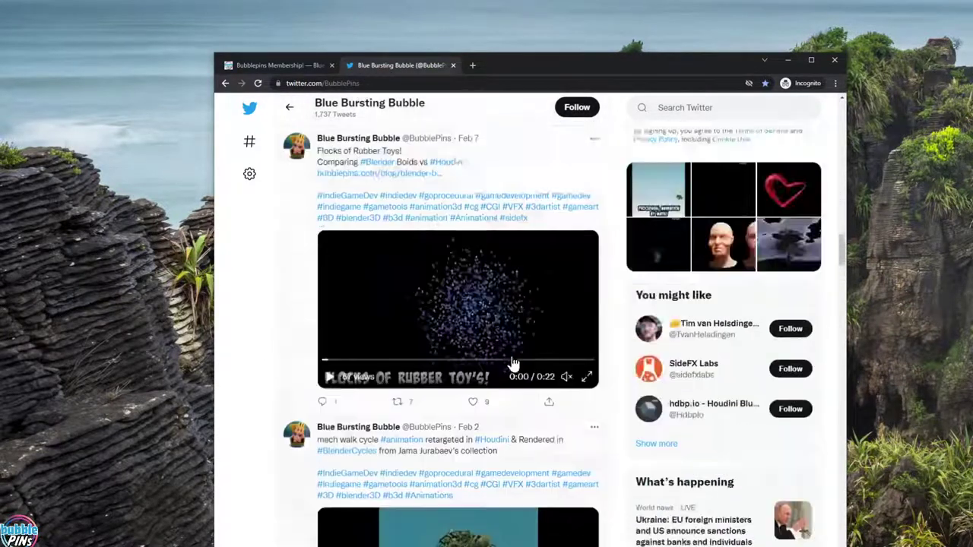
scroll(512, 363, up, 1)
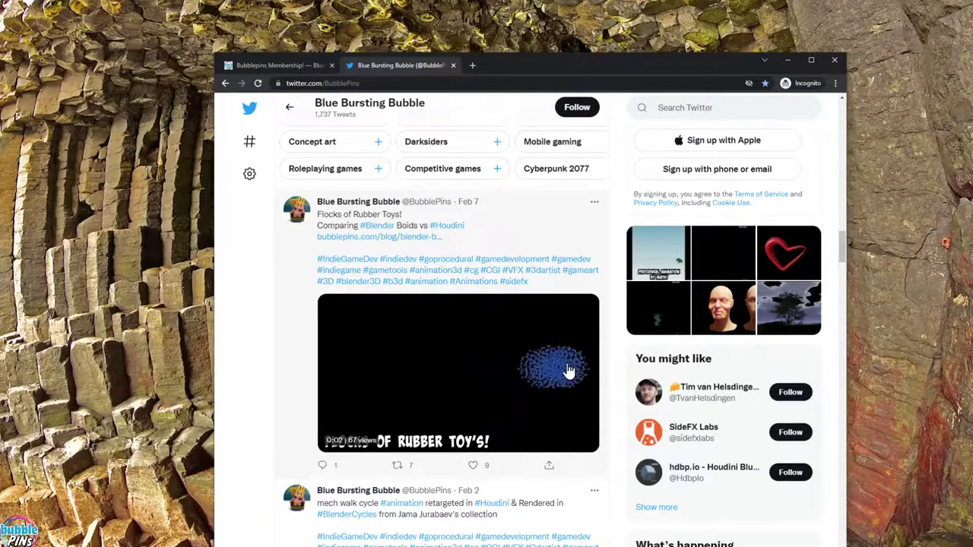
Stop the character animation playing in MPlay and switch back to Houdini.
mouse_move(482, 375)
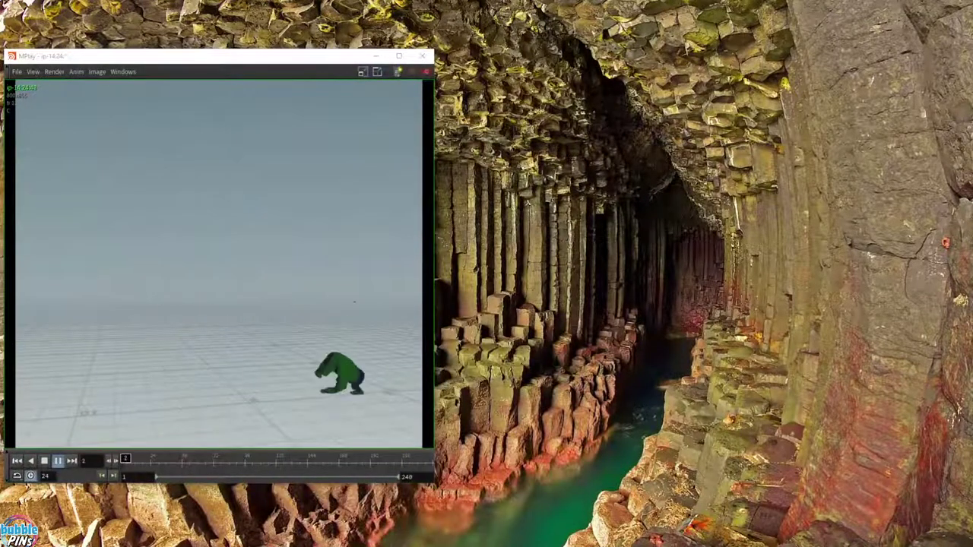
click(44, 462)
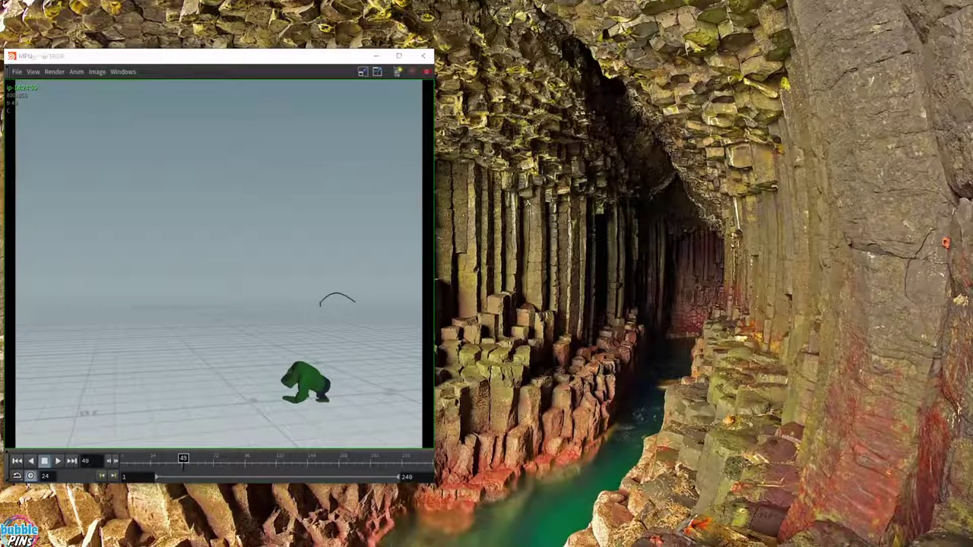
key(alt+Tab)
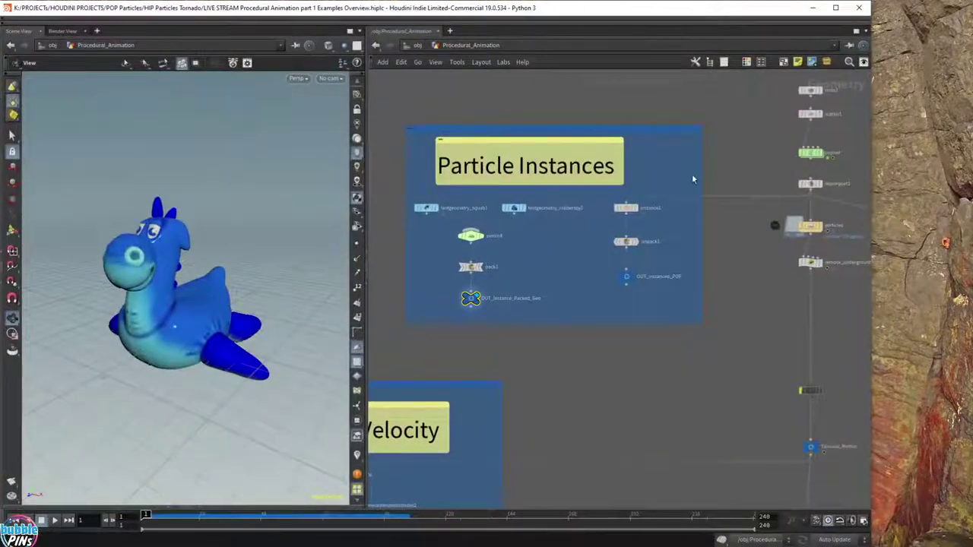
Locate the separate popnet1 node below scatter1 in the Procedural_Animation network and enter it.
middle_drag(720, 317, 544, 367)
scroll(666, 195, up, 5)
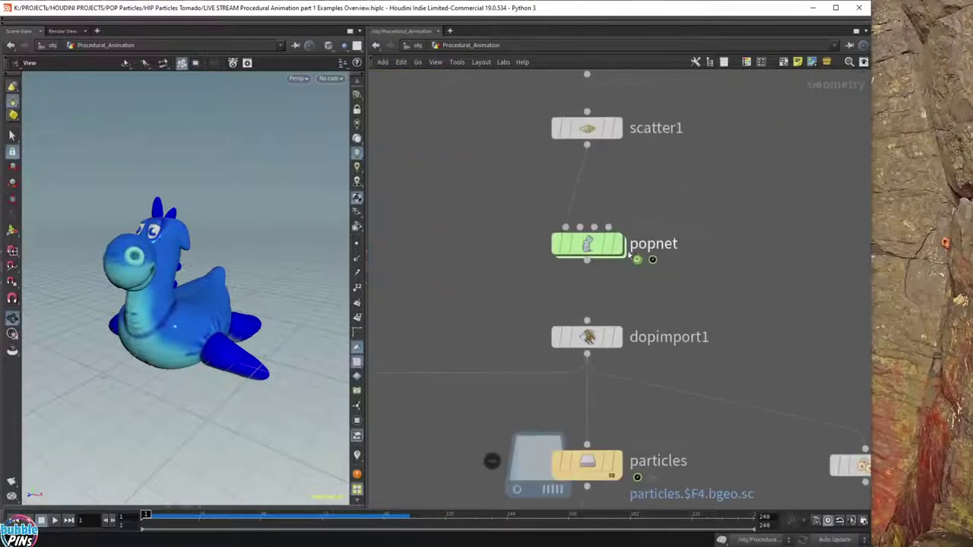
scroll(669, 234, down, 5)
mouse_move(691, 220)
middle_down()
mouse_move(719, 402)
mouse_move(719, 502)
mouse_move(666, 359)
middle_up()
scroll(683, 280, up, 5)
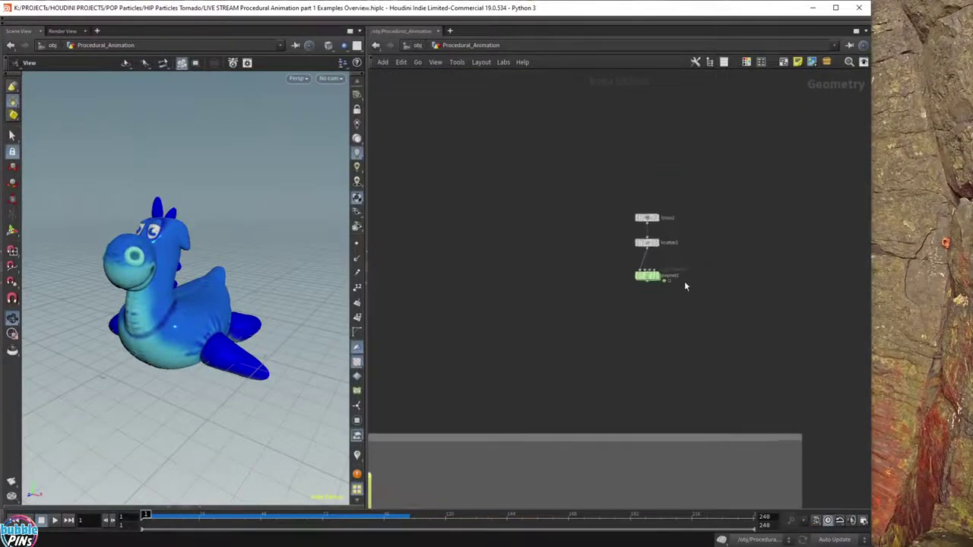
double_click(562, 311)
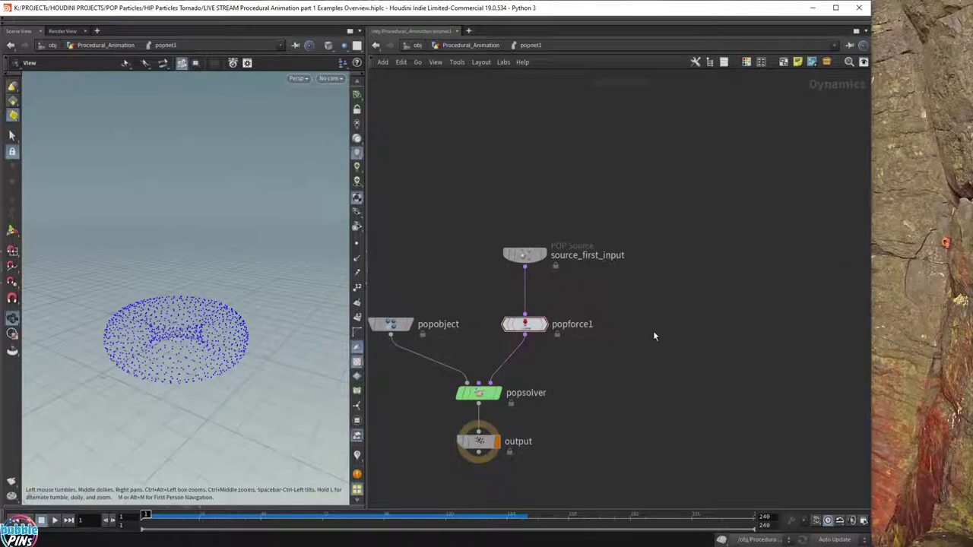
Add a POP Flock node beside popforce1 and wire it between source_first_input and popsolver in place of popforce1.
key(Tab)
text(popgr)
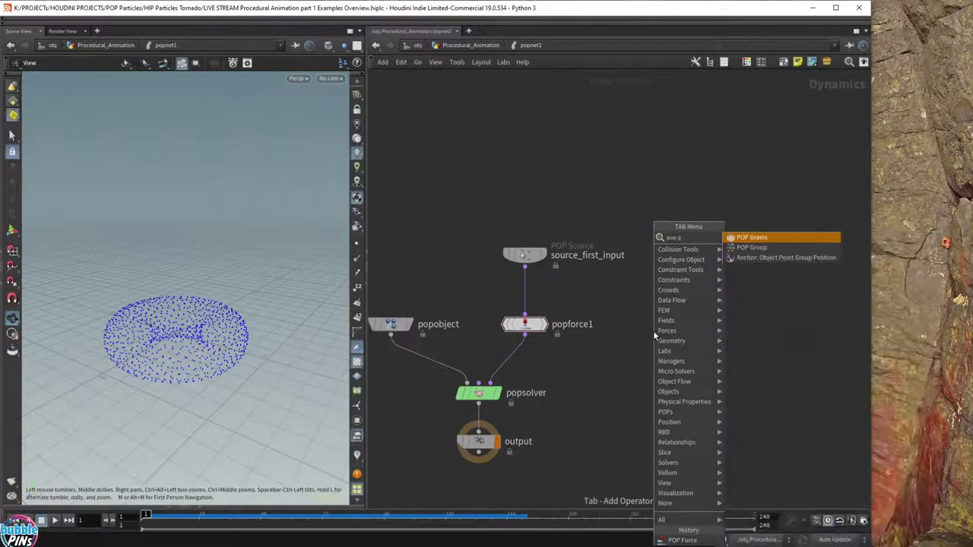
key(BackSpace)
key(BackSpace)
key(BackSpace)
key(BackSpace)
key(BackSpace)
text(glo)
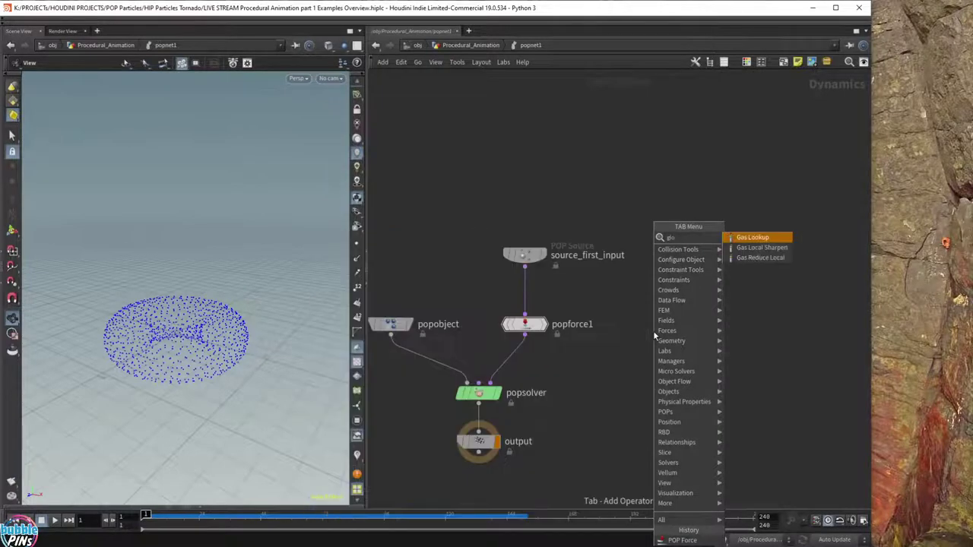
key(BackSpace)
text(loc)
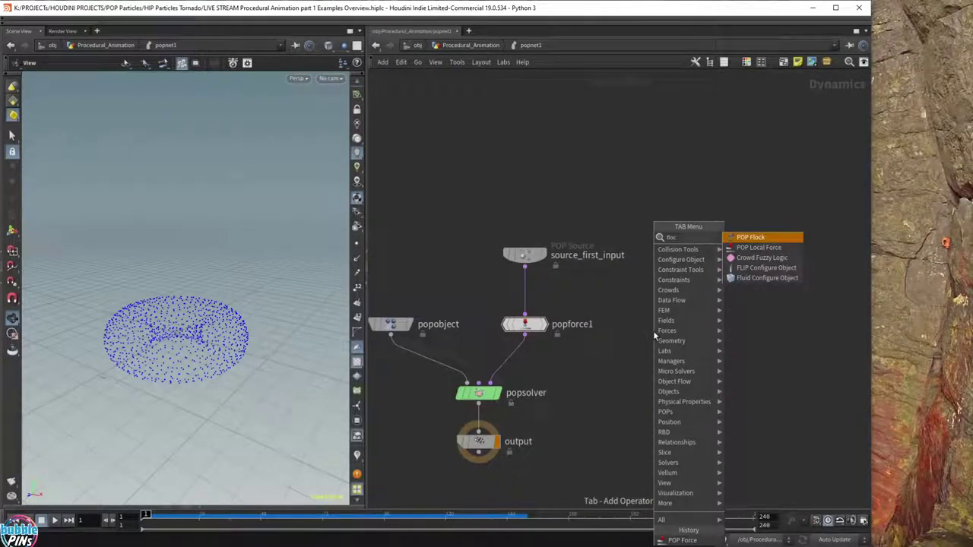
click(750, 239)
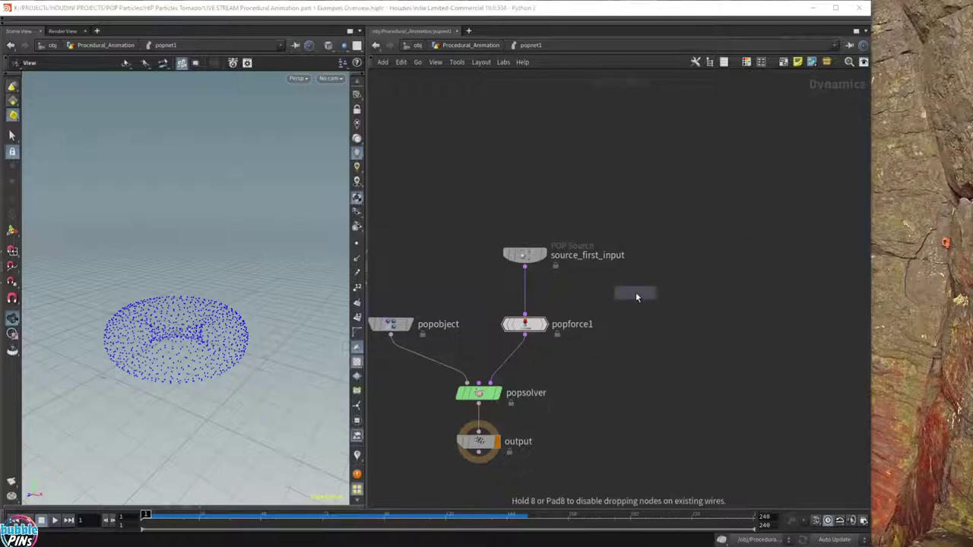
click(634, 325)
mouse_move(524, 267)
mouse_down()
mouse_move(634, 314)
mouse_move(490, 382)
mouse_up()
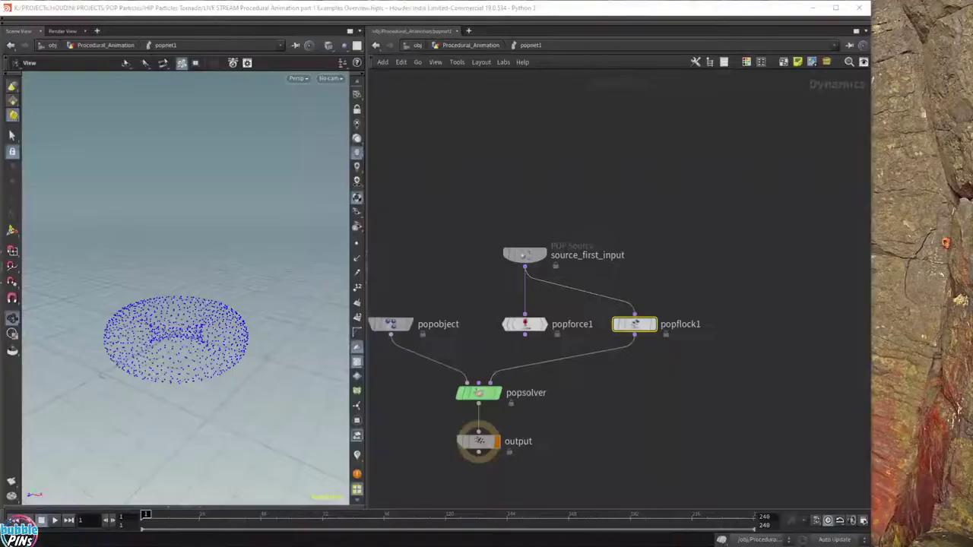
Bring the Twitter browser window over Houdini to show the Flocks of Rubber Toys video.
drag(972, 147, 577, 65)
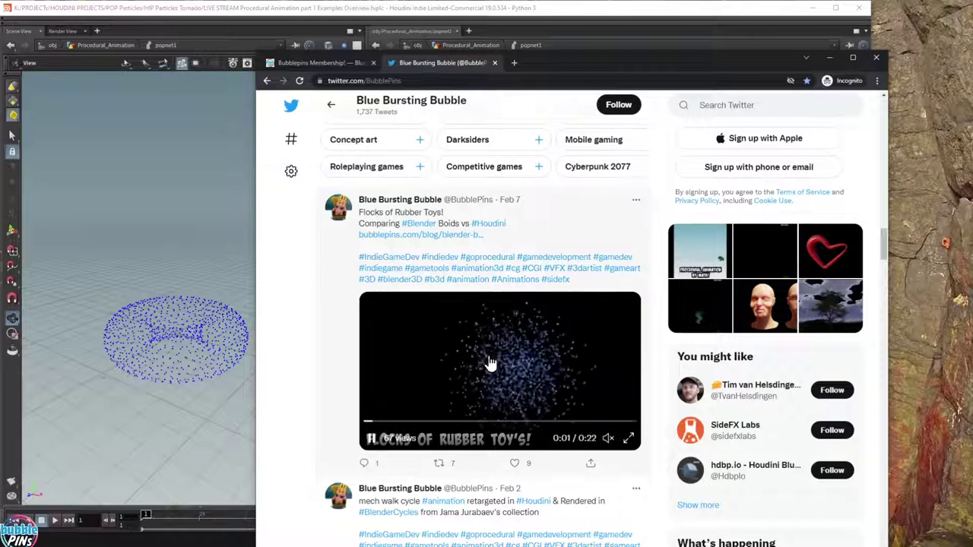
Move the Twitter window off the Houdini workspace and show popflock1's parameters in a narrower overlay beside the nodes.
drag(580, 67, 972, 90)
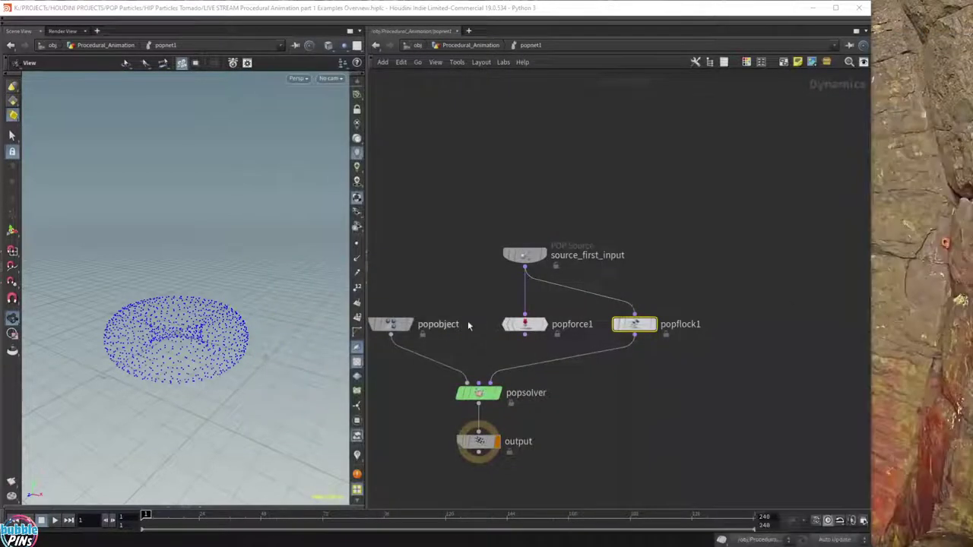
key(p)
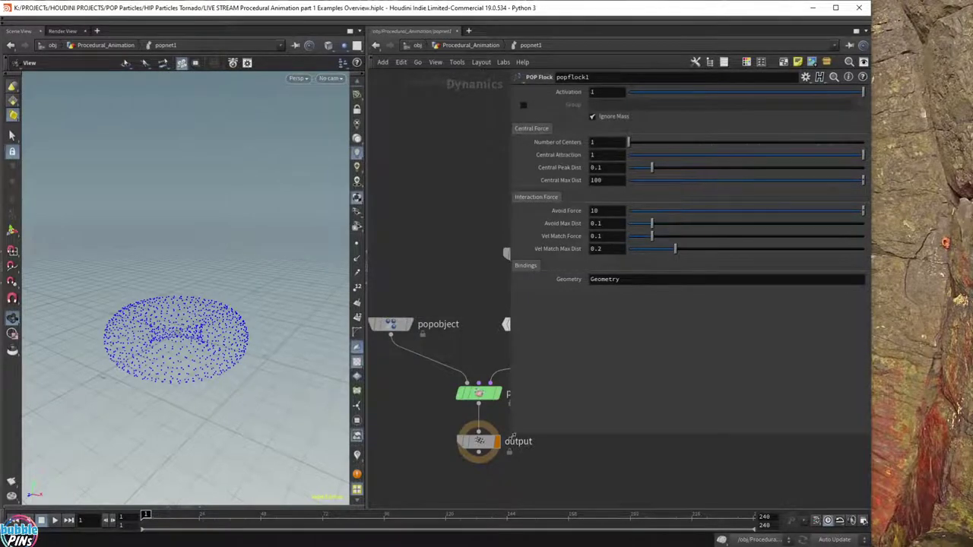
drag(511, 434, 630, 398)
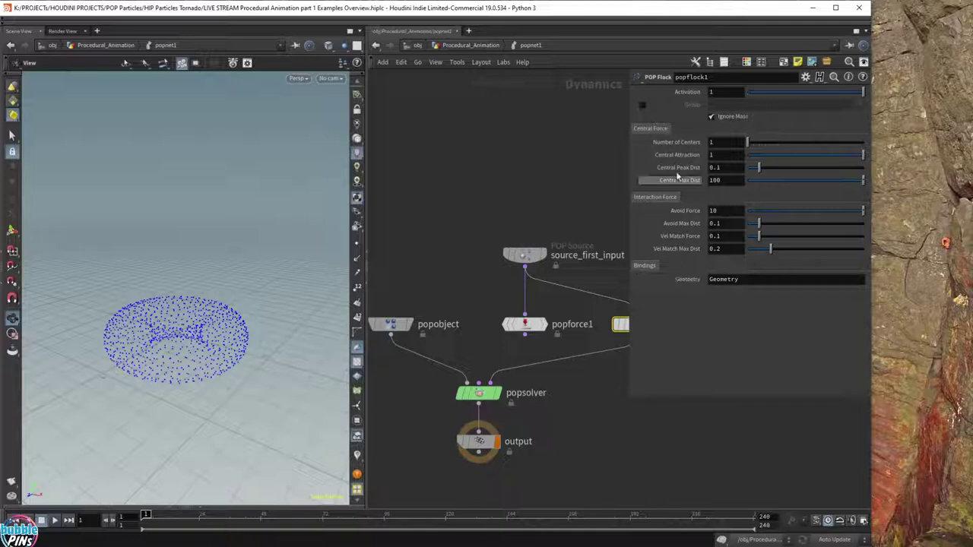
middle_drag(556, 129, 513, 129)
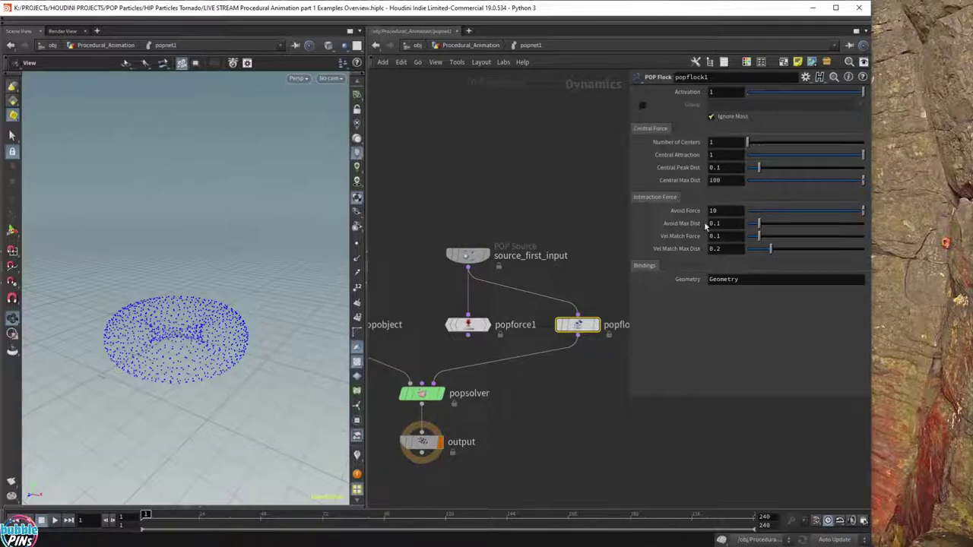
Play the popflock1 particle simulation, inspect the flocking motion in the viewport, and rewind to frame 1.
click(571, 169)
key(Up)
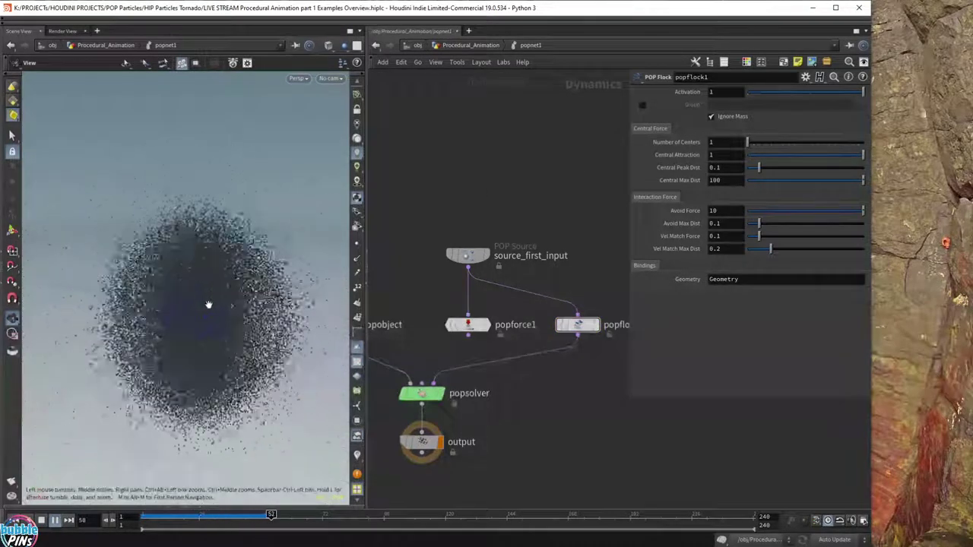
drag(209, 296, 206, 337)
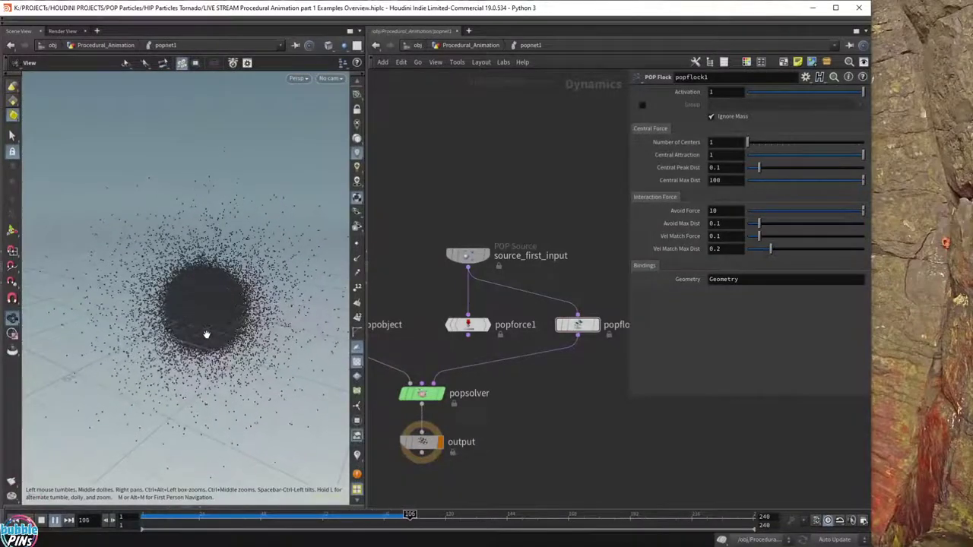
key(ctrl+Up)
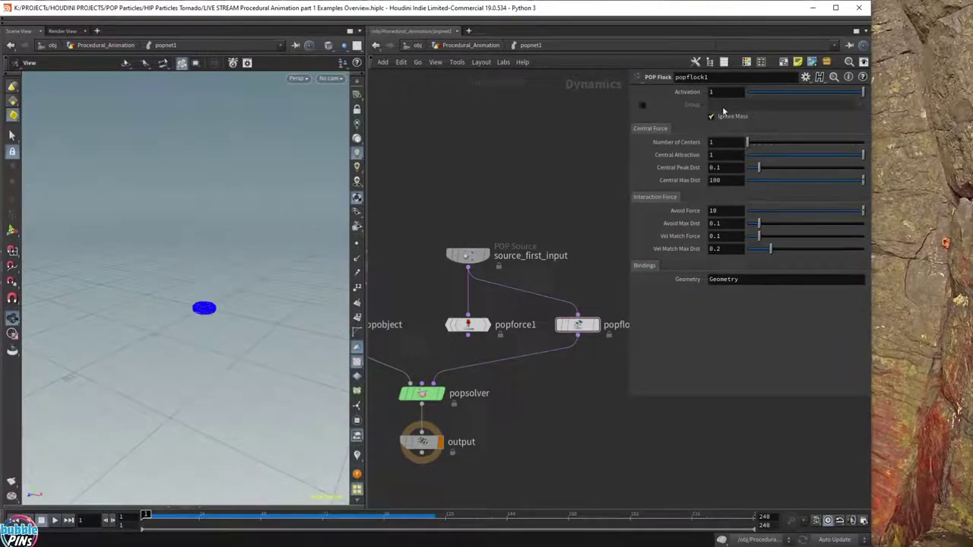
Switch popflock1's Group option on and off again, and look up the POP Group node without adding it.
click(642, 105)
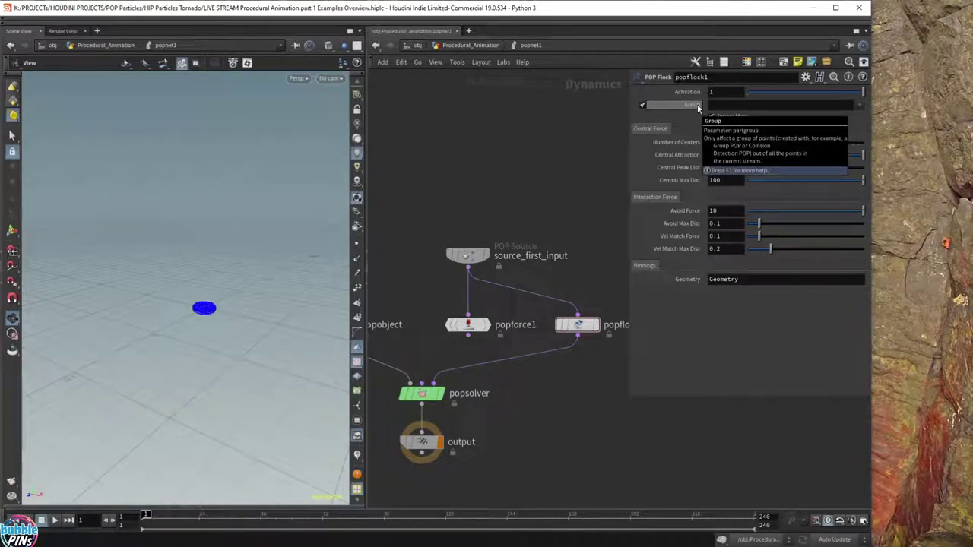
click(647, 106)
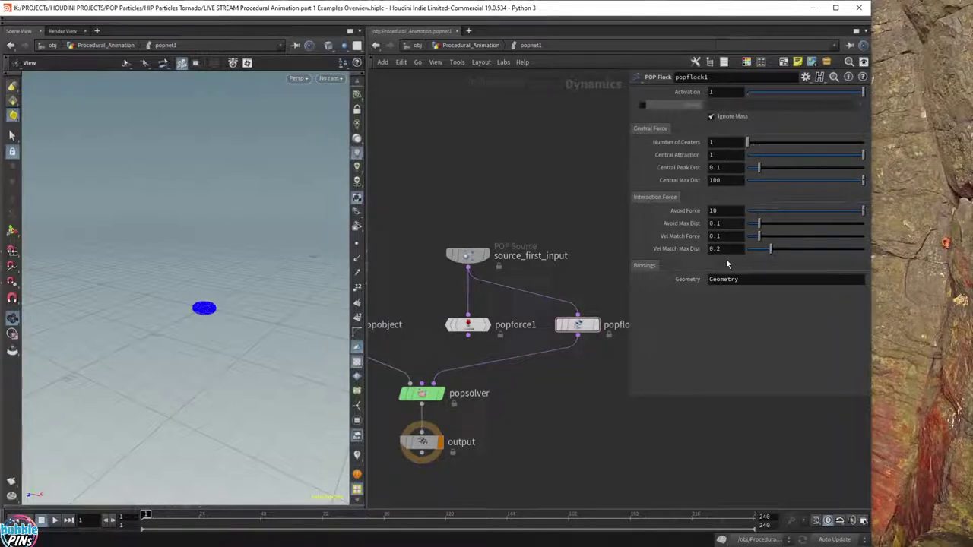
middle_drag(601, 228, 552, 225)
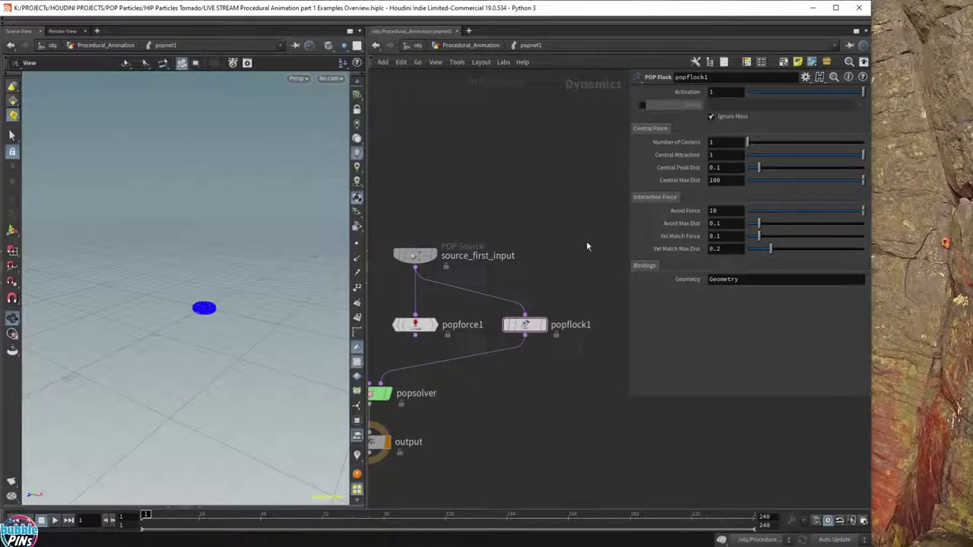
key(Tab)
text(pop g)
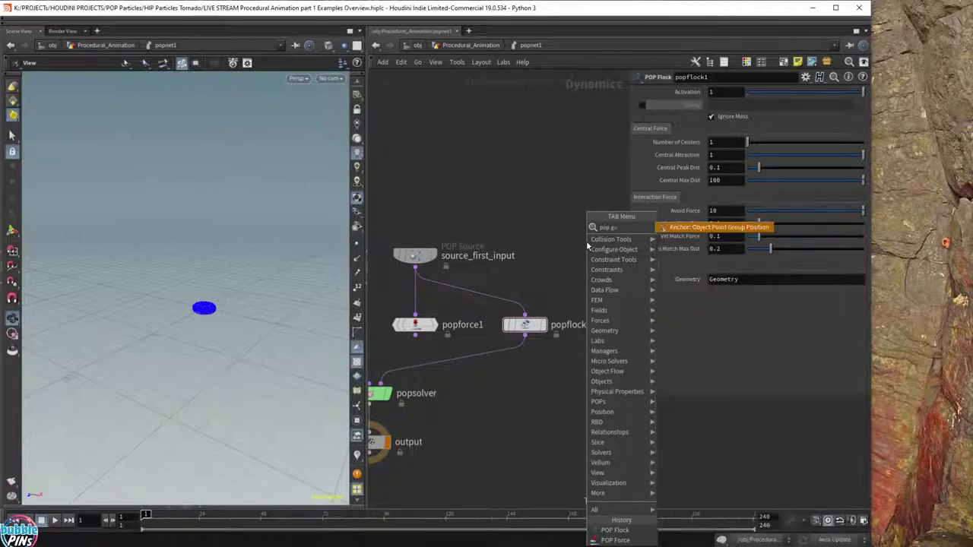
text(ro)
key(BackSpace)
key(BackSpace)
key(BackSpace)
key(BackSpace)
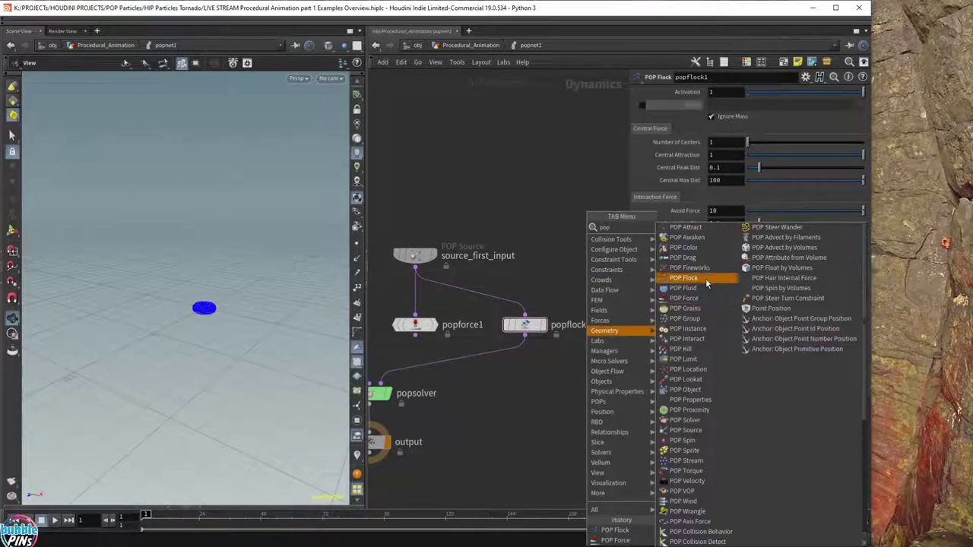
scroll(707, 301, down, 2)
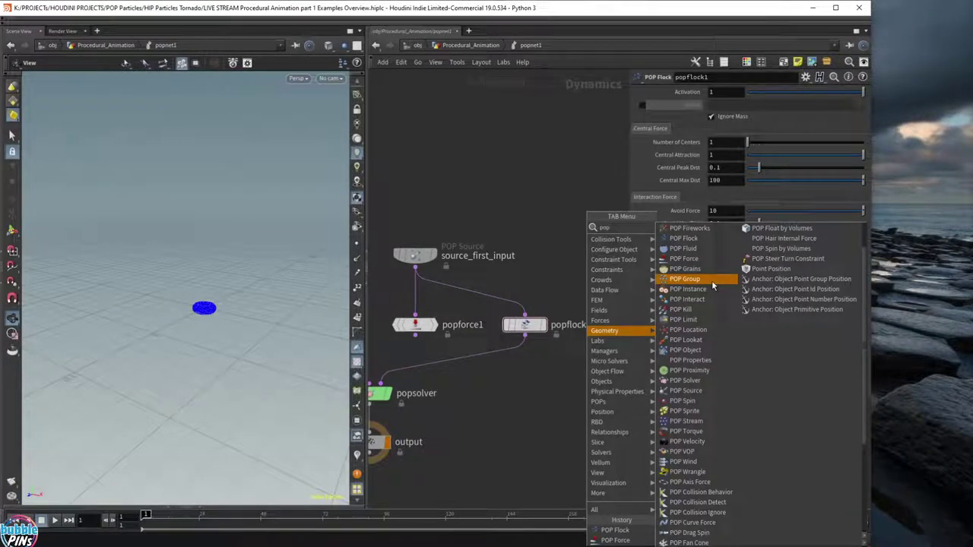
click(498, 178)
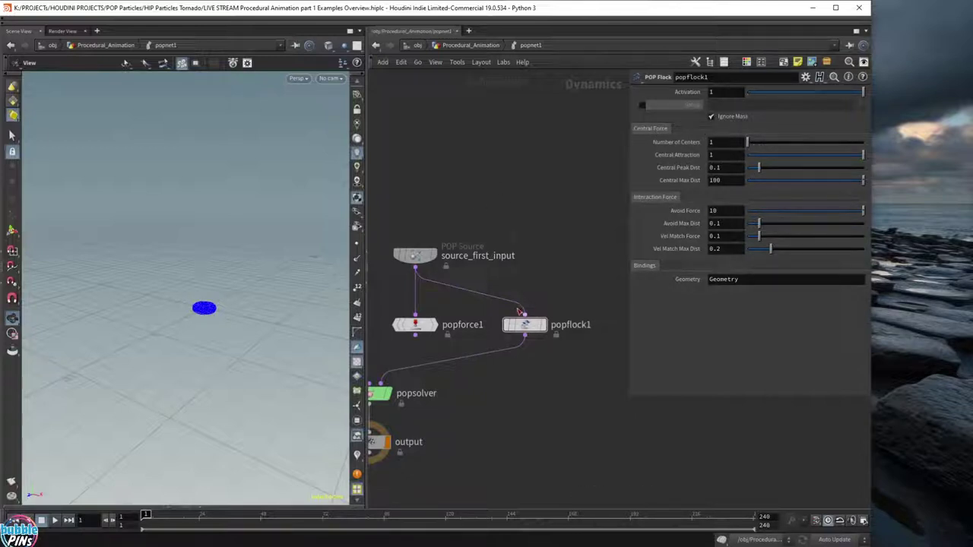
scroll(538, 270, down, 2)
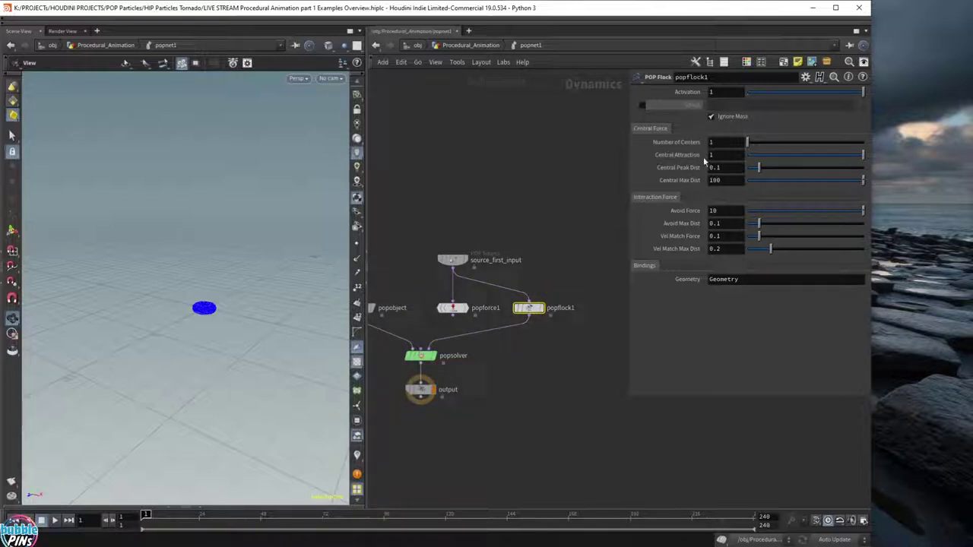
scroll(592, 212, up, 3)
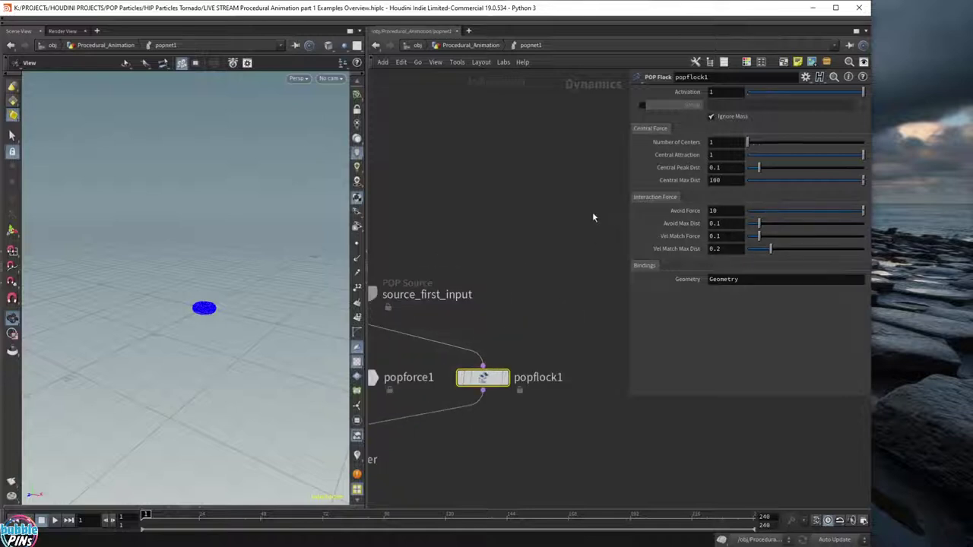
scroll(592, 212, down, 2)
middle_drag(569, 243, 609, 216)
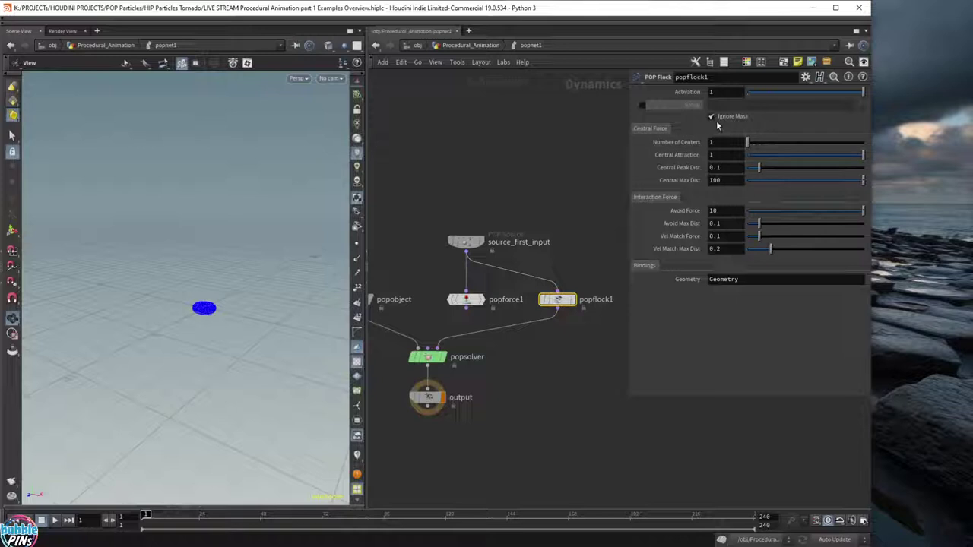
click(549, 352)
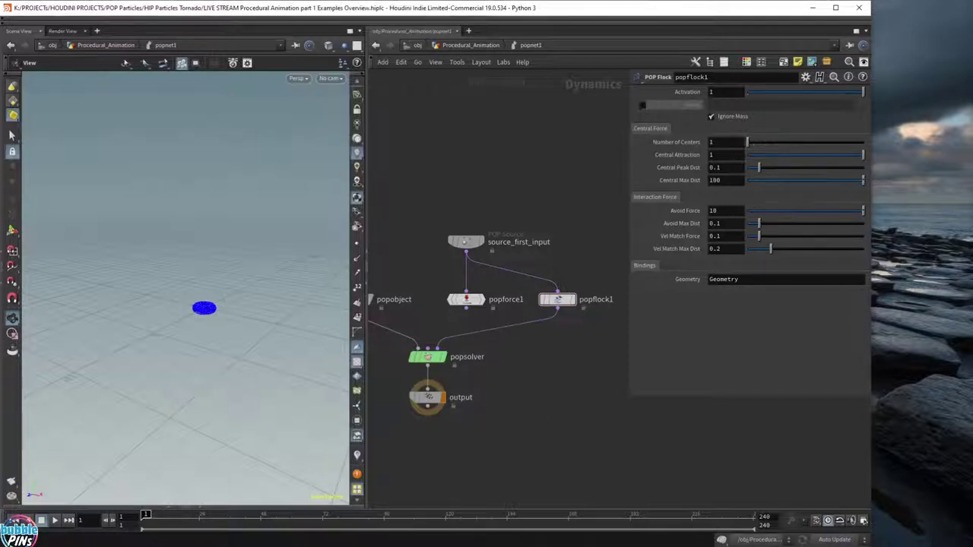
Bring the Twitter window back over Houdini and browse the mech walk cycle and Flocks of Rubber Toys posts.
drag(972, 304, 505, 74)
scroll(330, 354, down, 5)
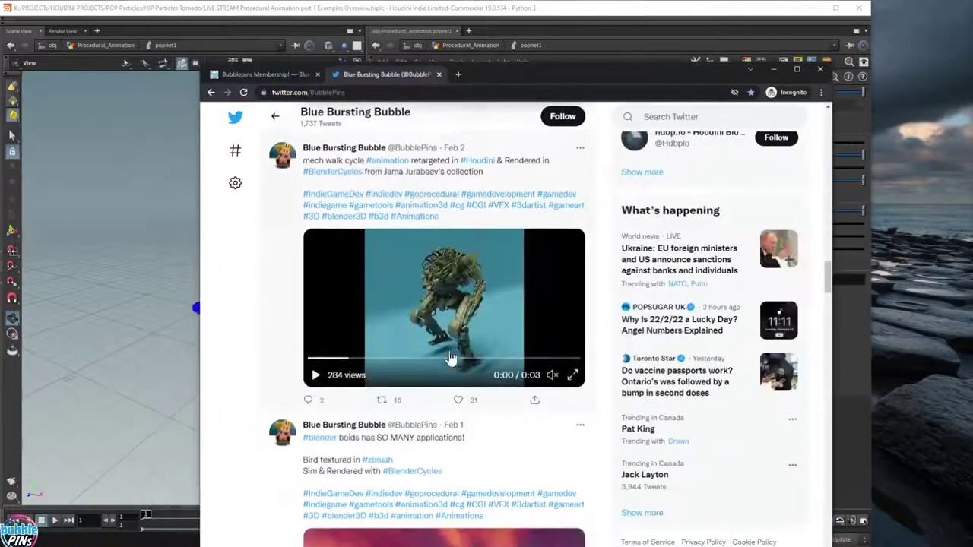
scroll(450, 357, up, 5)
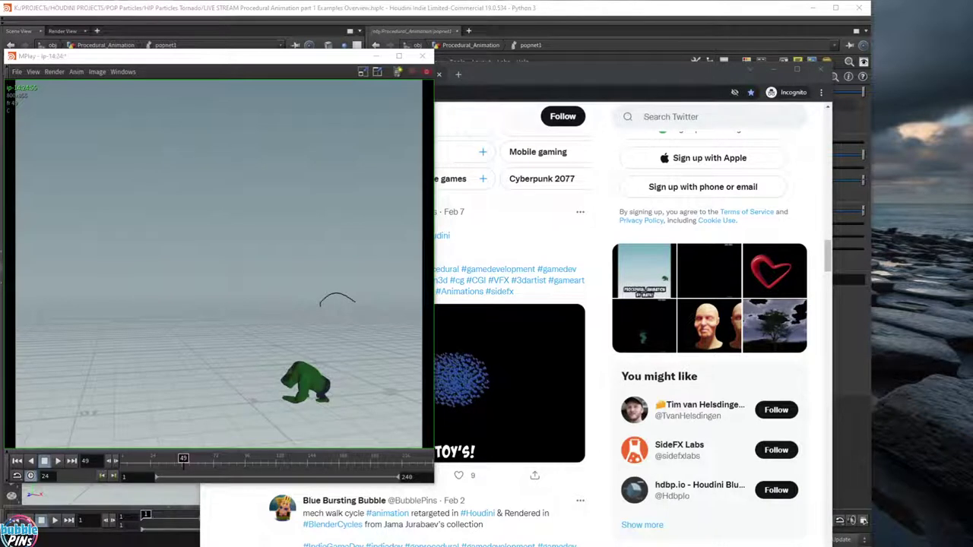
click(545, 75)
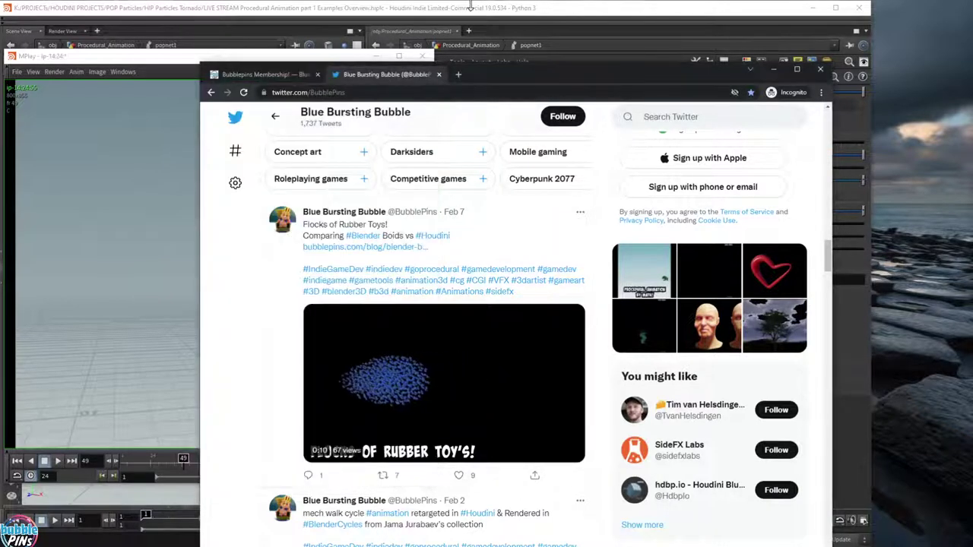
Switch back to Houdini, go up to the Procedural_Animation network, hide the parameter overlay, and bring the character animation boxes into view.
click(475, 6)
click(468, 47)
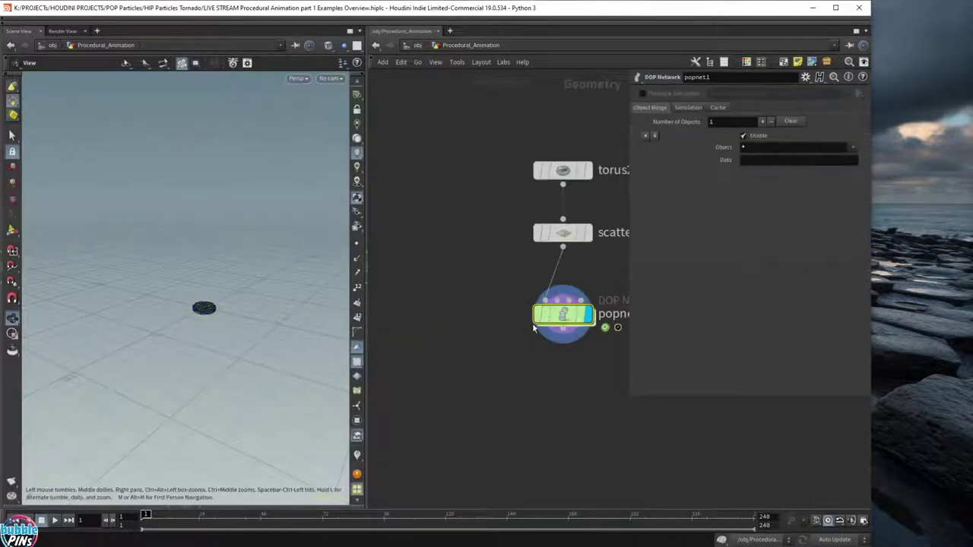
scroll(530, 327, down, 5)
middle_drag(570, 396, 482, 126)
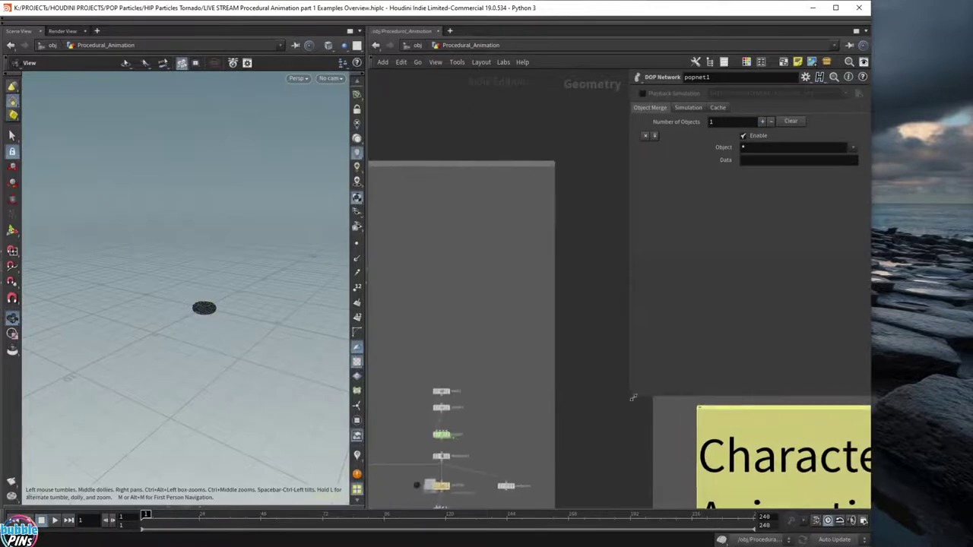
key(p)
scroll(599, 373, down, 5)
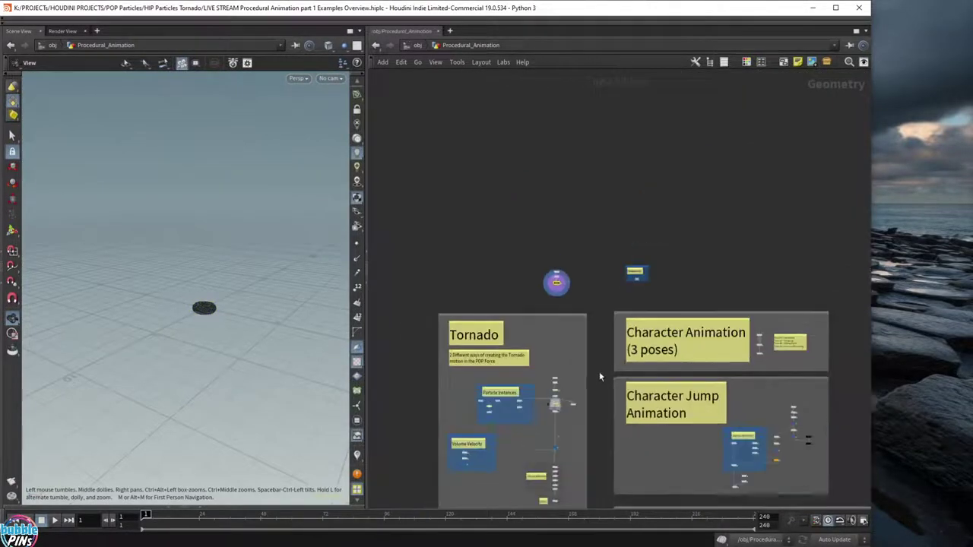
middle_drag(600, 375, 560, 239)
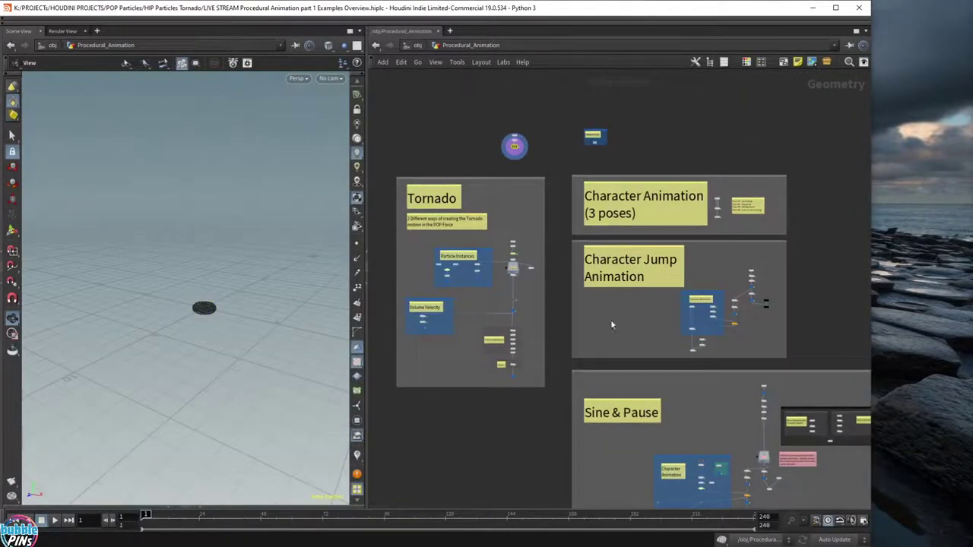
Preview Sine_wave_Bouncing and Motion_Trail from the Character Jump Animation box by displaying each during playback, and rewind to frame 1.
scroll(637, 323, up, 4)
scroll(638, 244, up, 5)
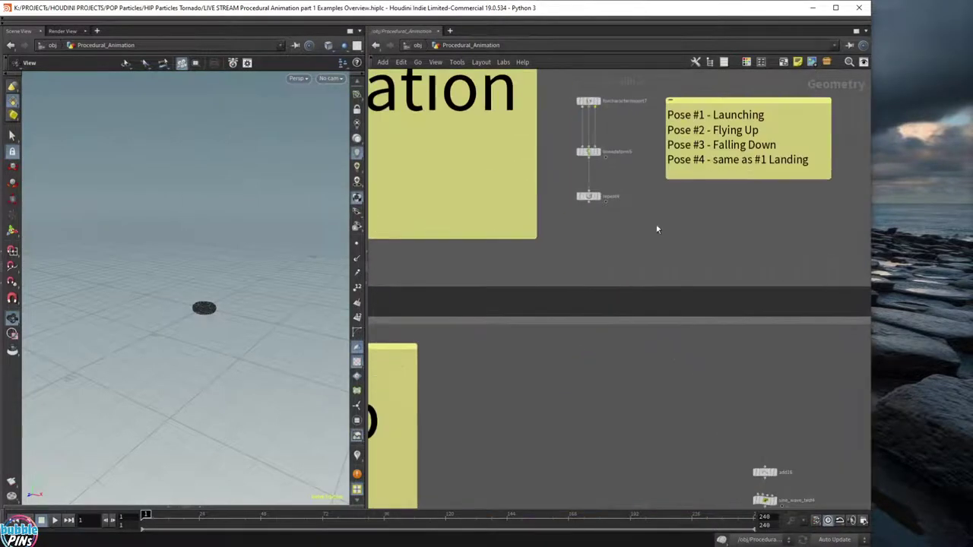
middle_drag(671, 212, 709, 363)
scroll(708, 359, down, 4)
middle_drag(702, 492, 498, 190)
scroll(580, 244, up, 5)
middle_drag(524, 244, 613, 299)
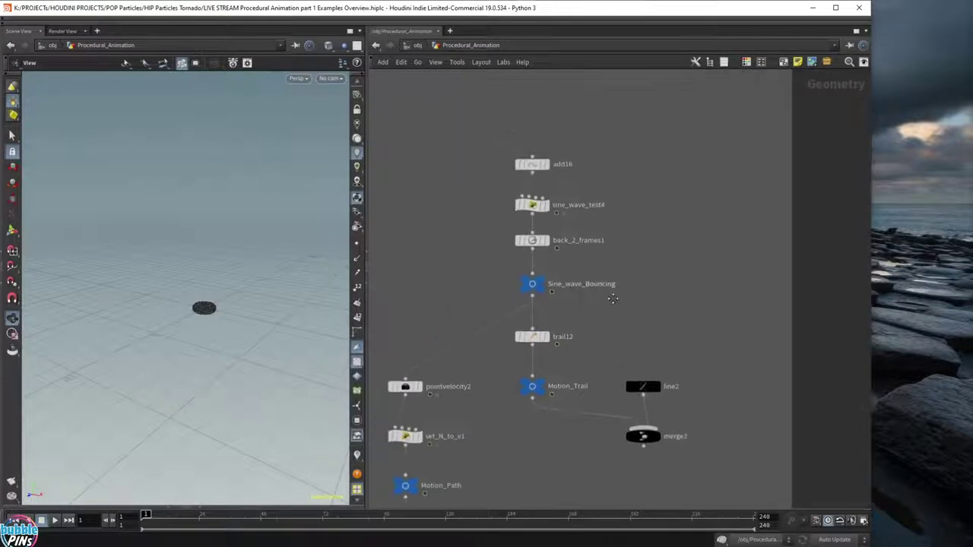
click(541, 280)
key(Up)
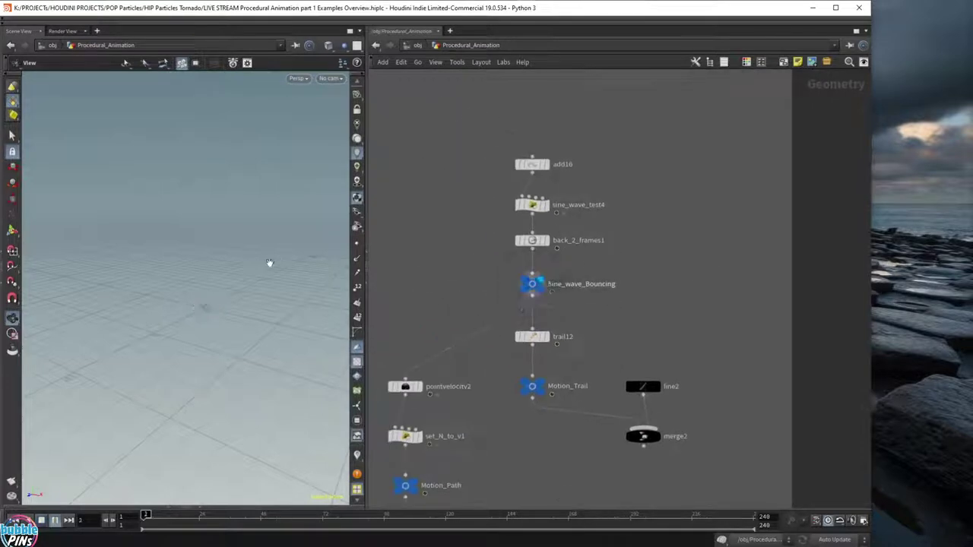
click(541, 388)
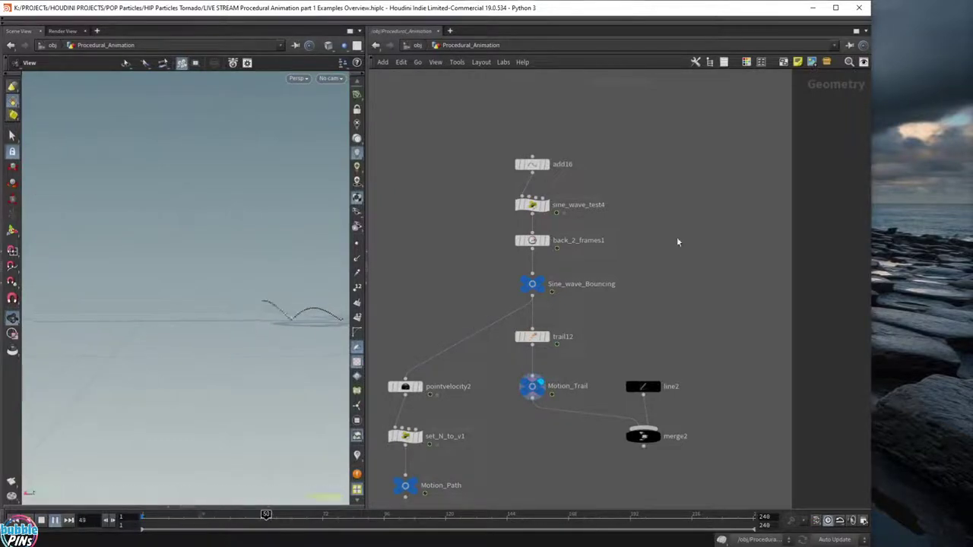
key(ctrl+Up)
Duplicate the node chain from add16 through Motion_Trail into the empty area outside the Character Jump Animation box.
scroll(661, 194, down, 5)
middle_drag(675, 228, 791, 351)
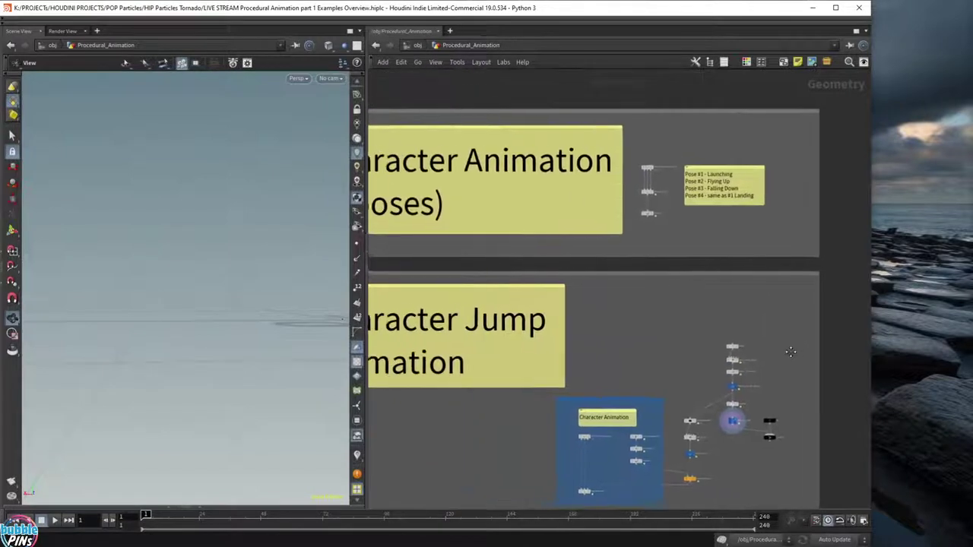
scroll(790, 351, up, 8)
drag(456, 164, 528, 452)
scroll(619, 357, down, 3)
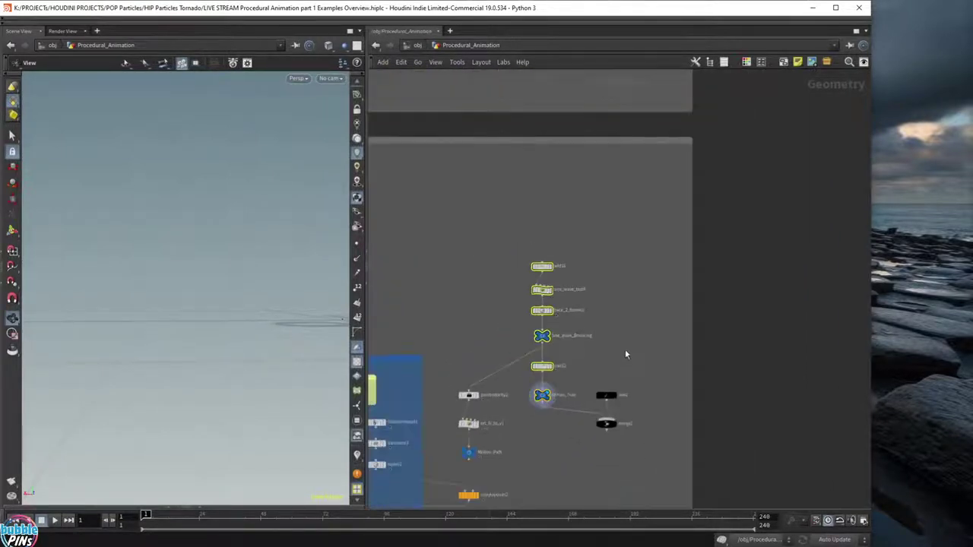
middle_drag(626, 351, 554, 327)
alt+drag(472, 244, 754, 245)
Show the duplicated sine wave wrangle's VEXpression in a widened parameter overlay and place the cursor in its fit01 line.
scroll(610, 267, up, 3)
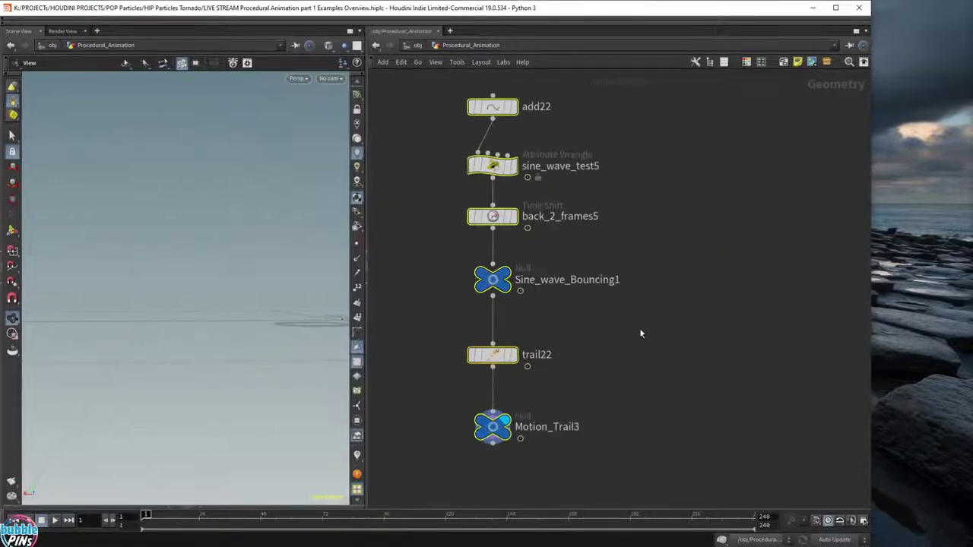
click(565, 157)
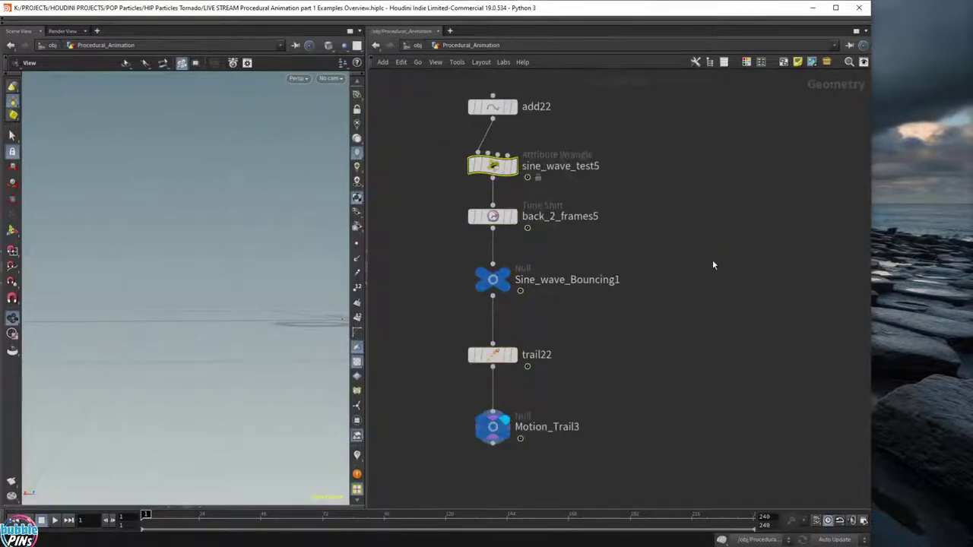
key(p)
drag(628, 396, 496, 418)
click(668, 217)
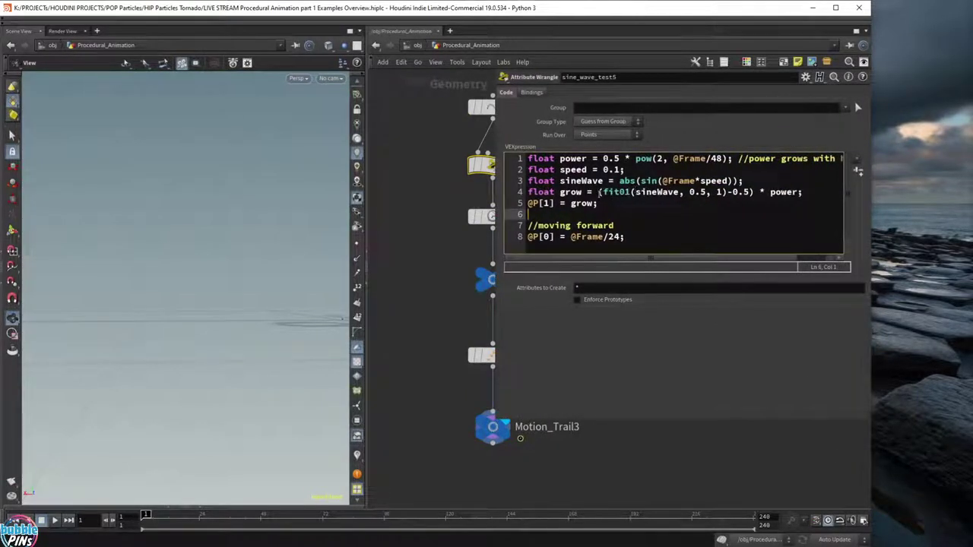
click(652, 191)
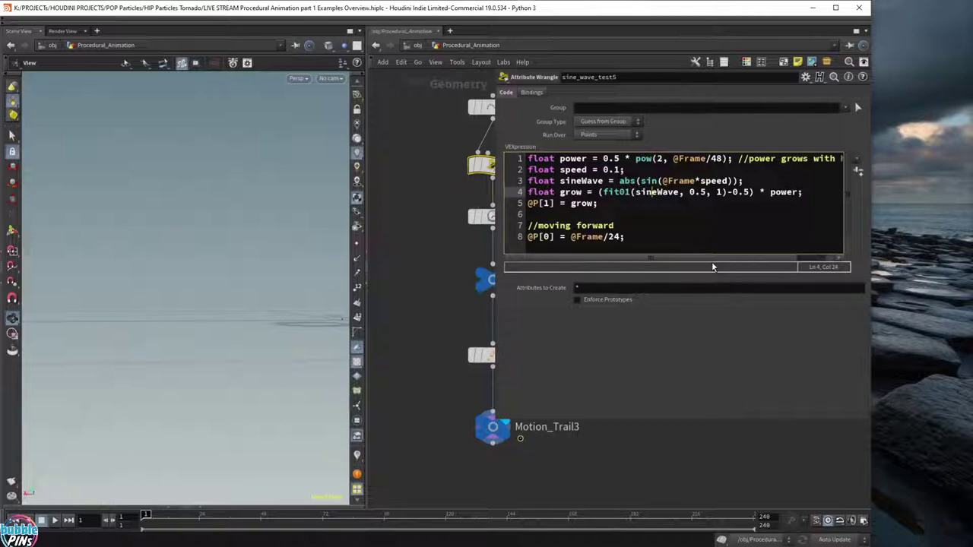
key(Home)
key(shift+End)
key(BackSpace)
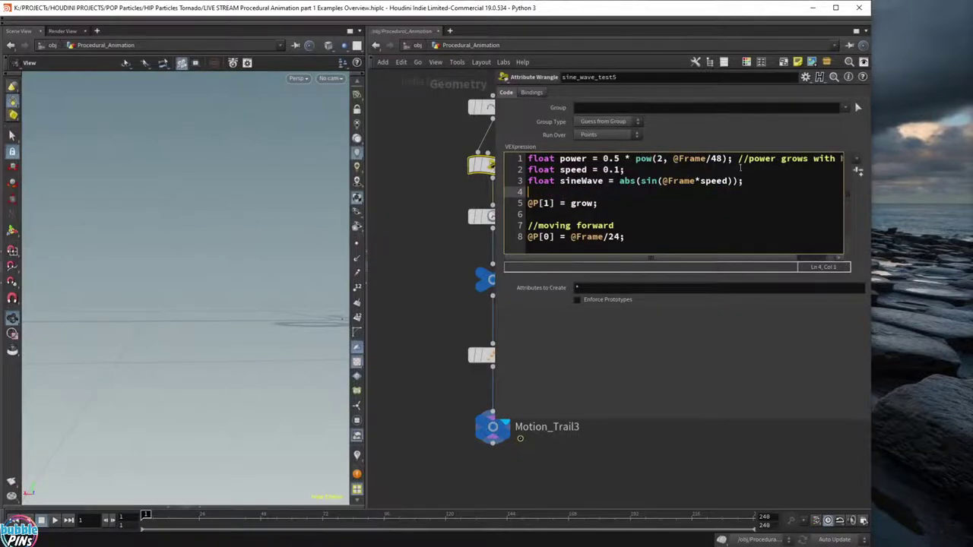
key(BackSpace)
key(BackSpace)
key(BackSpace)
key(BackSpace)
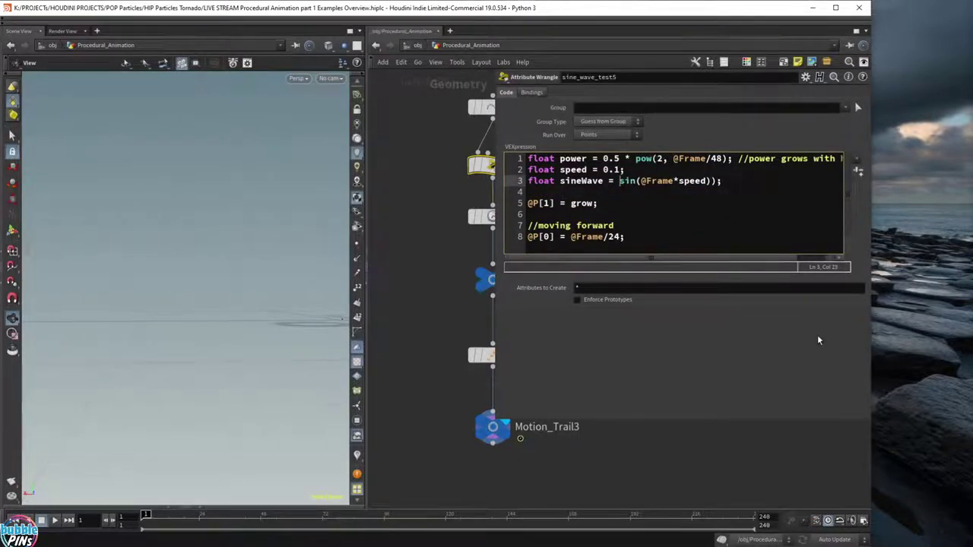
key(Left)
key(BackSpace)
Assign sineWave to @P[1] in the wrangle and play the resulting trail with point markers shown.
double_click(581, 203)
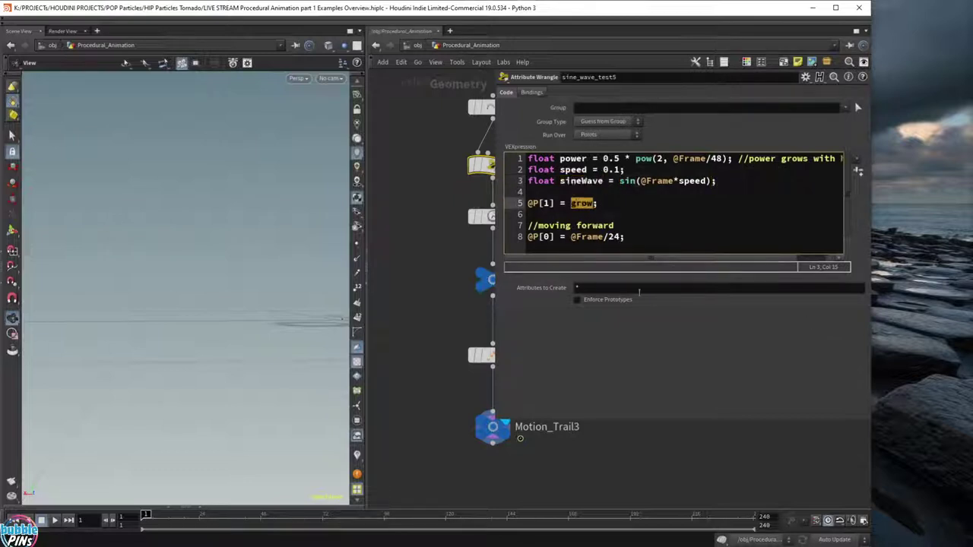
middle_drag(670, 448, 582, 444)
key(Up)
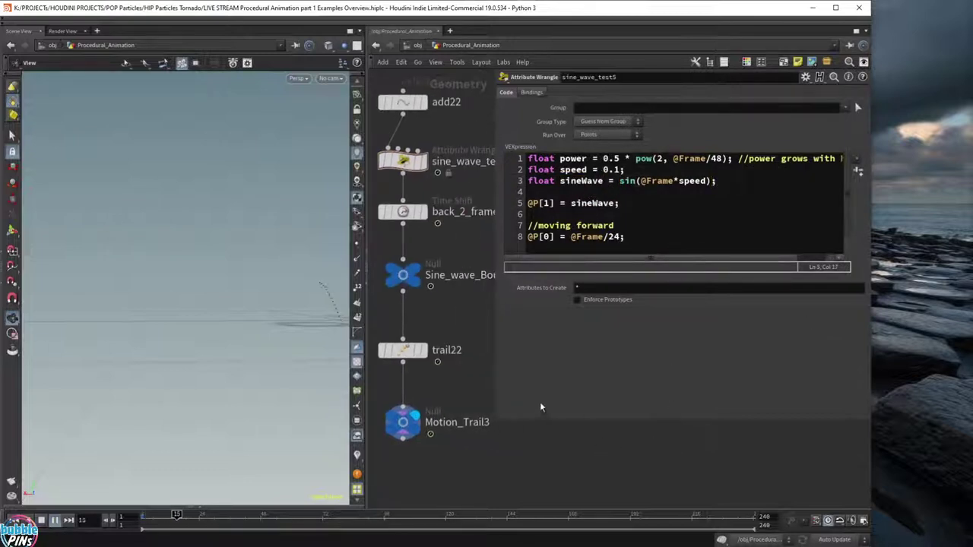
click(357, 245)
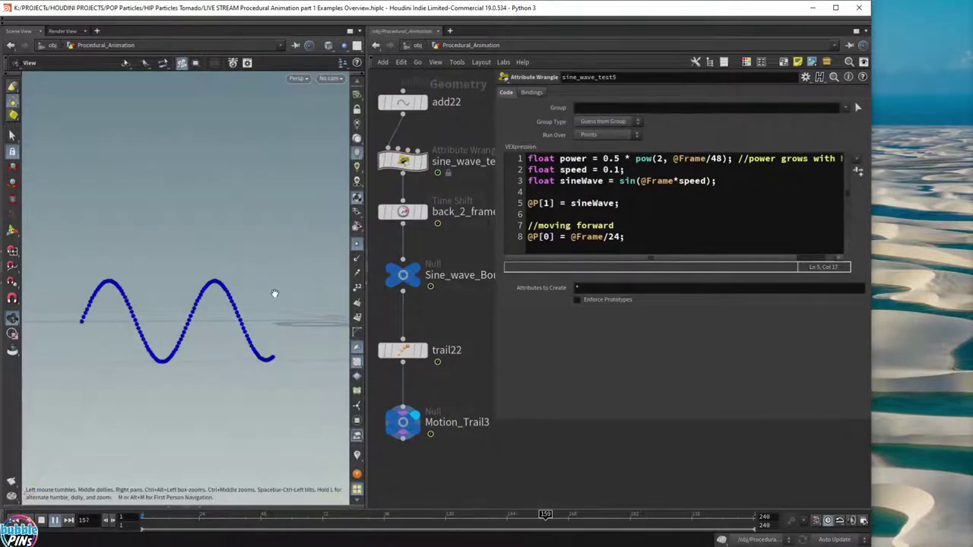
scroll(484, 328, down, 2)
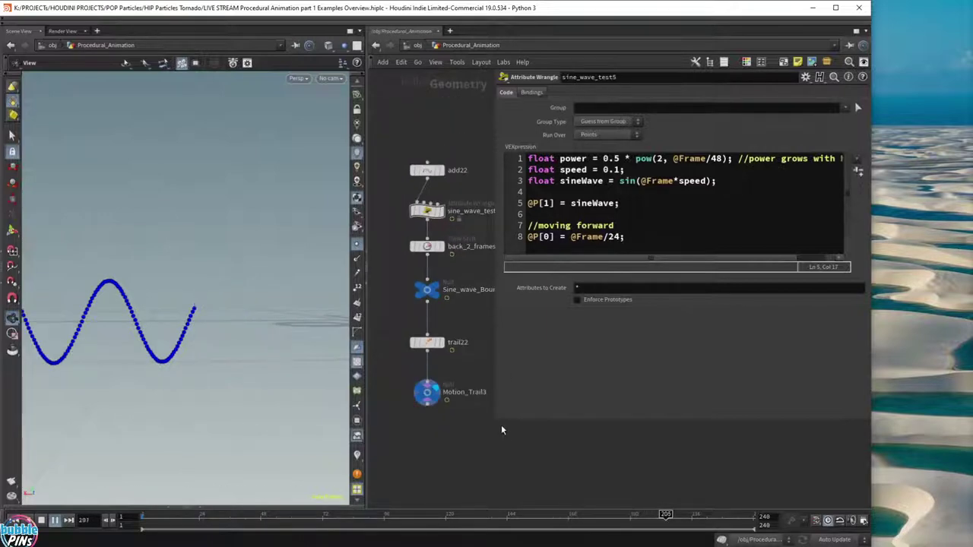
Narrow the parameter overlay, stop playback, and display the repeat4 node beside the character pose notes.
drag(492, 426, 618, 370)
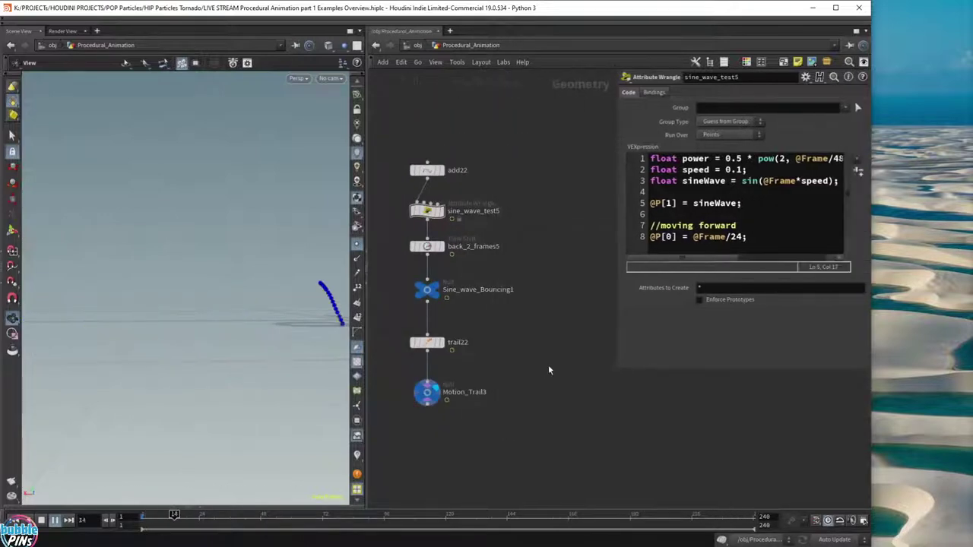
scroll(545, 368, down, 2)
key(Up)
middle_drag(545, 367, 742, 432)
scroll(499, 295, down, 3)
middle_drag(476, 277, 592, 387)
scroll(484, 258, up, 5)
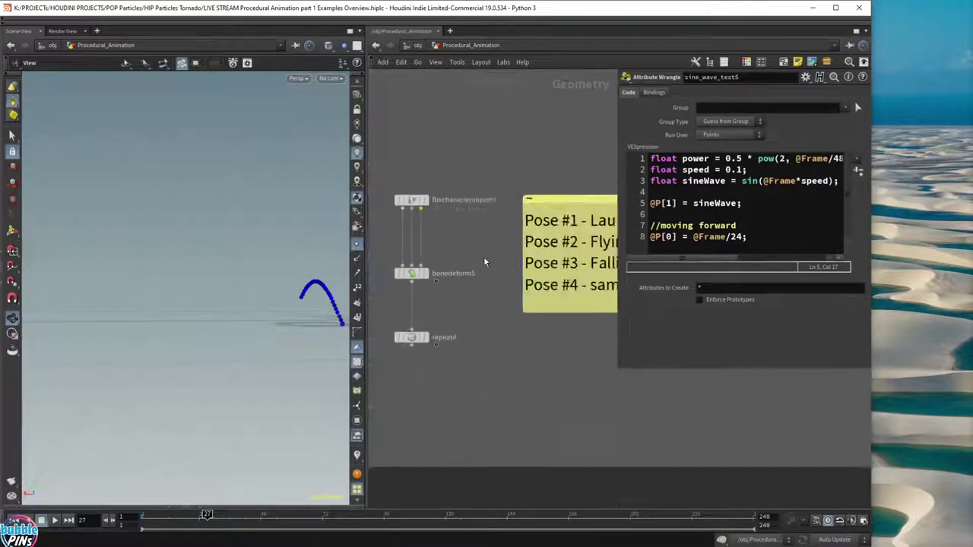
middle_drag(484, 262, 569, 270)
click(509, 344)
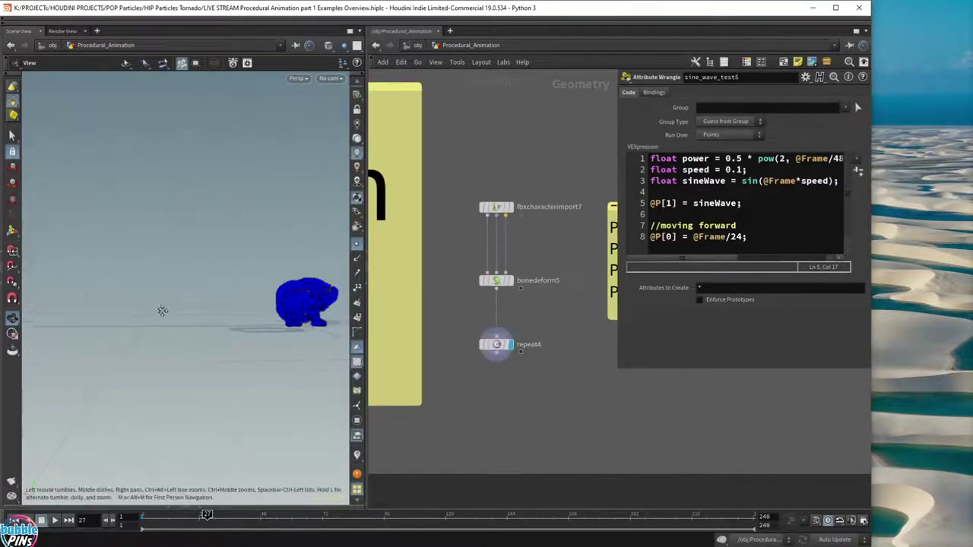
Hide the point markers, preview the repeat4 character animation up close, and rewind to frame 1.
click(357, 245)
drag(299, 278, 144, 296)
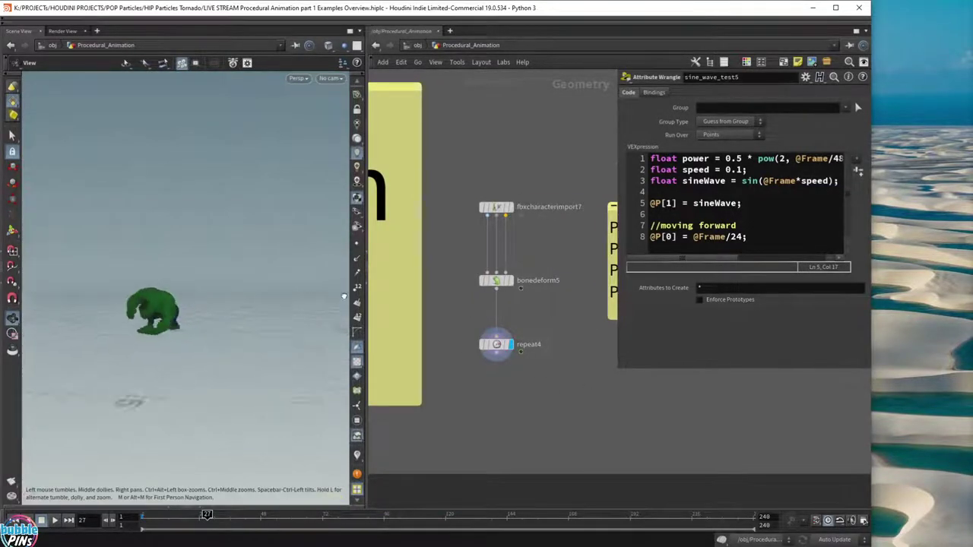
right_drag(168, 304, 228, 312)
scroll(238, 319, up, 5)
mouse_move(250, 319)
mouse_down()
mouse_move(272, 309)
mouse_move(249, 314)
mouse_up()
key(Up)
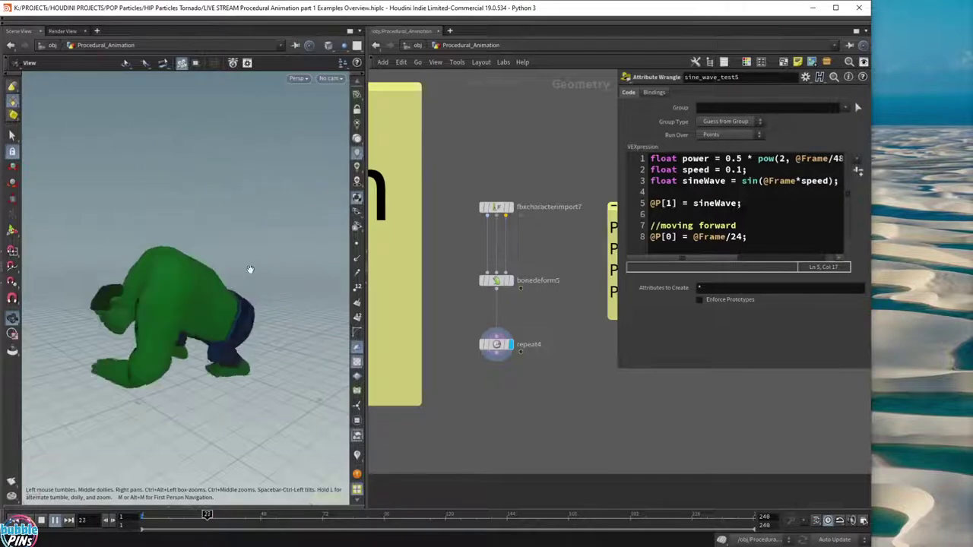
key(ctrl+Up)
Display Motion_Trail3 at the end of the duplicated sine wave chain.
scroll(576, 417, down, 3)
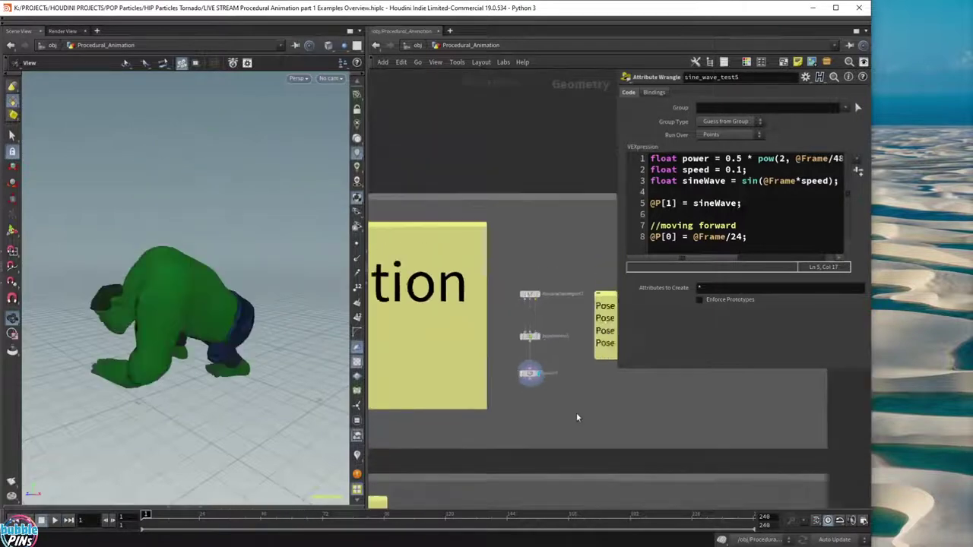
middle_drag(577, 418, 464, 258)
middle_drag(537, 387, 449, 204)
scroll(513, 228, up, 4)
middle_drag(512, 224, 557, 308)
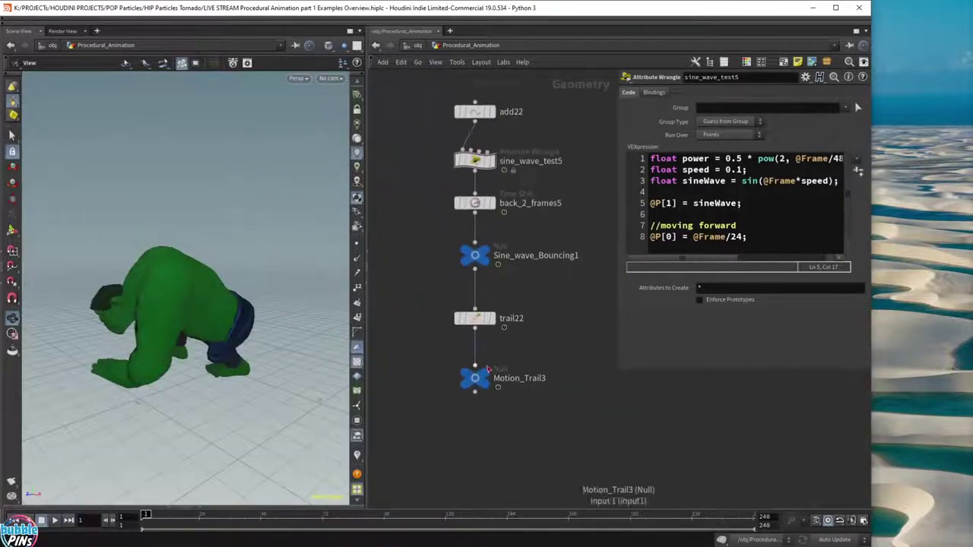
click(487, 368)
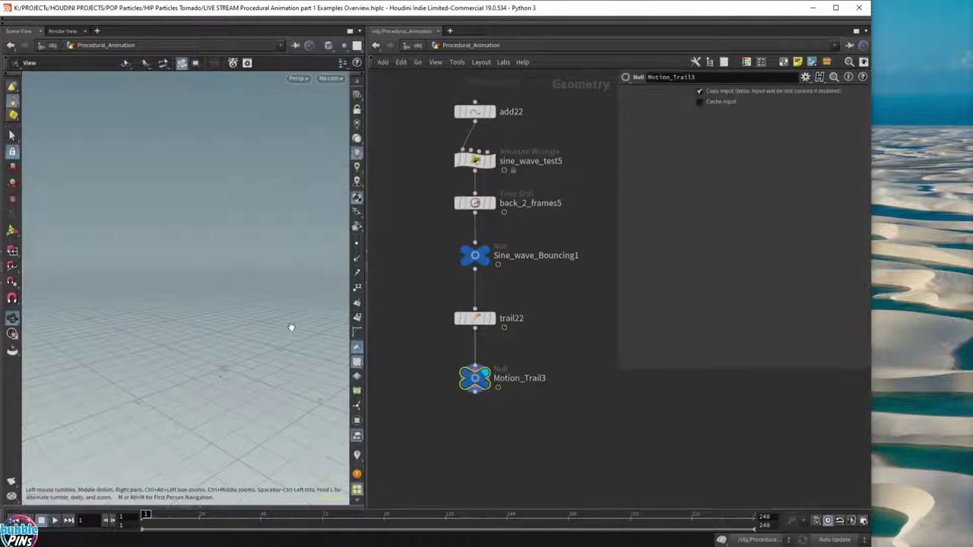
Frame the motion trail, play its sine wave with point markers shown, and rewind to frame 1.
key(f)
key(Up)
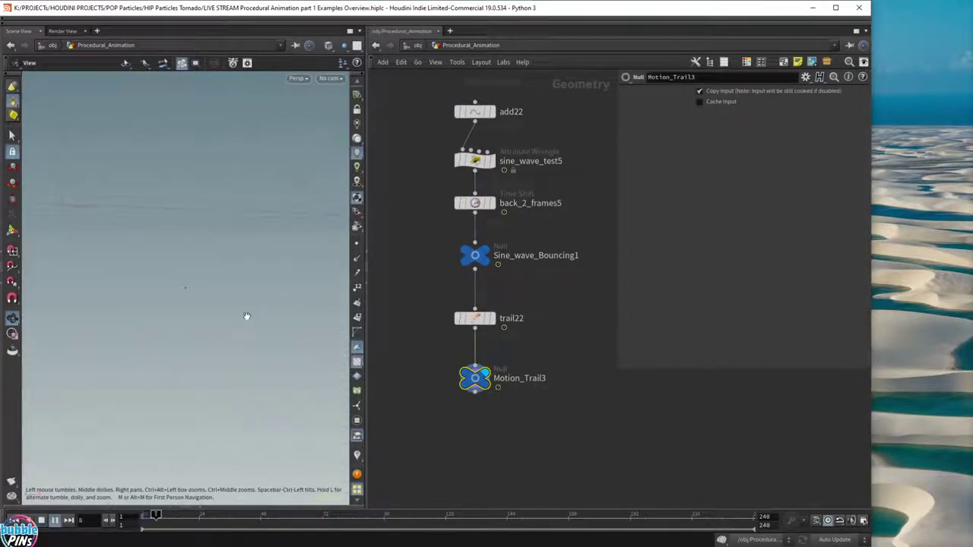
key(Up)
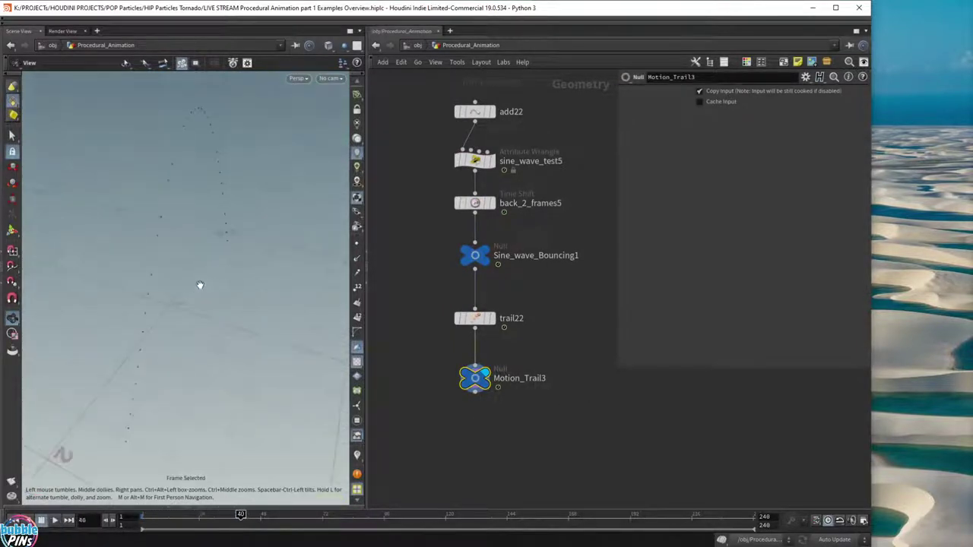
drag(200, 285, 233, 318)
key(Up)
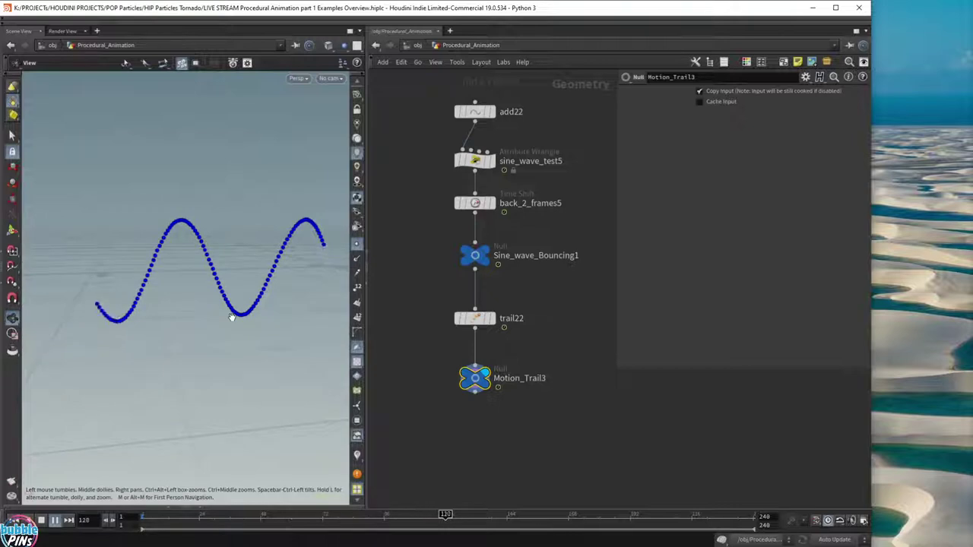
scroll(232, 316, down, 3)
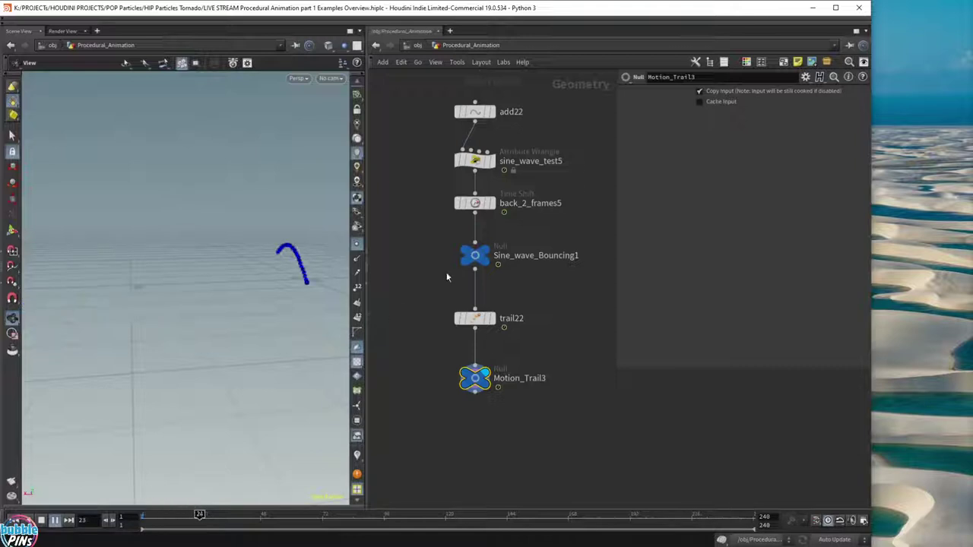
key(ctrl+Up)
Display the merge3 node below the blue Character Animation box.
middle_drag(423, 286, 587, 284)
scroll(588, 284, down, 6)
middle_drag(458, 334, 610, 278)
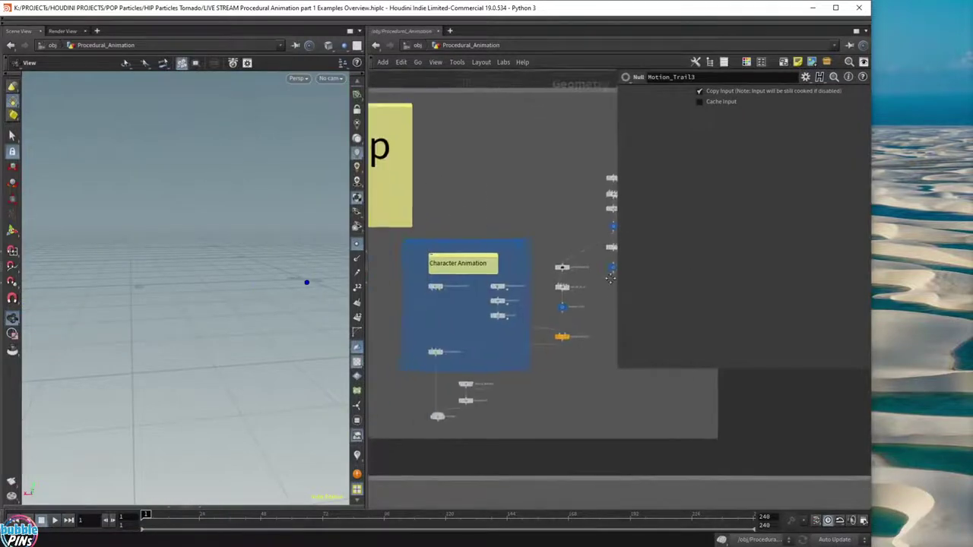
scroll(490, 411, up, 5)
middle_drag(490, 410, 624, 366)
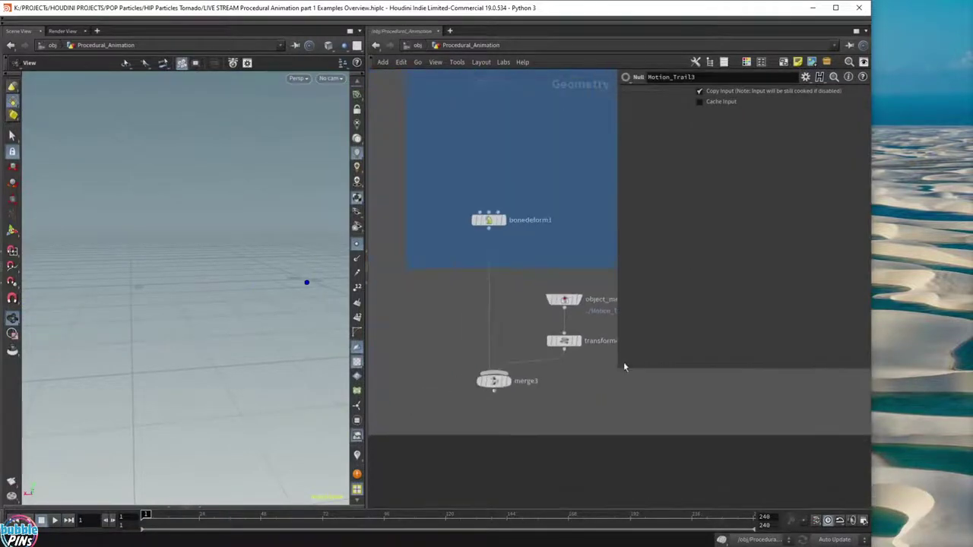
click(514, 381)
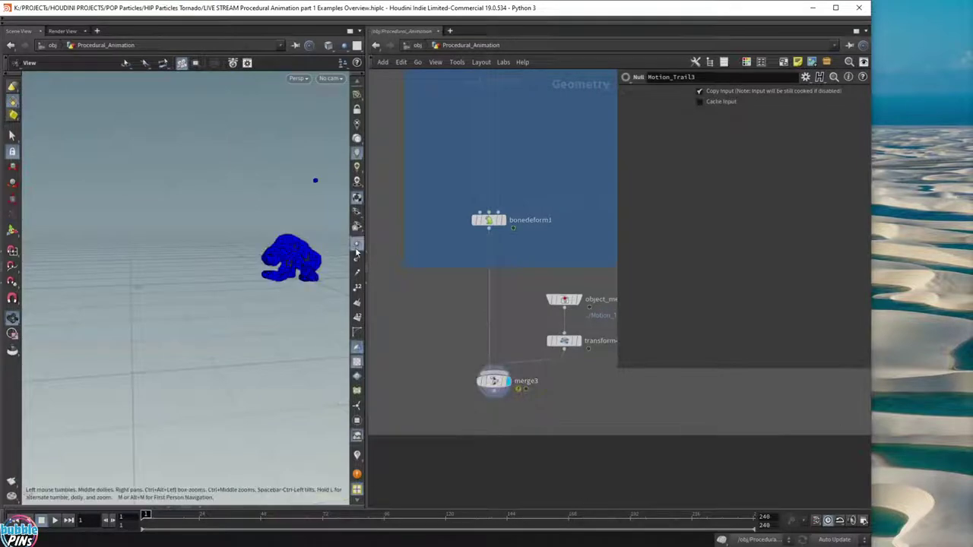
Play the merged character jump and trail without point markers, then rewind to frame 1.
key(Up)
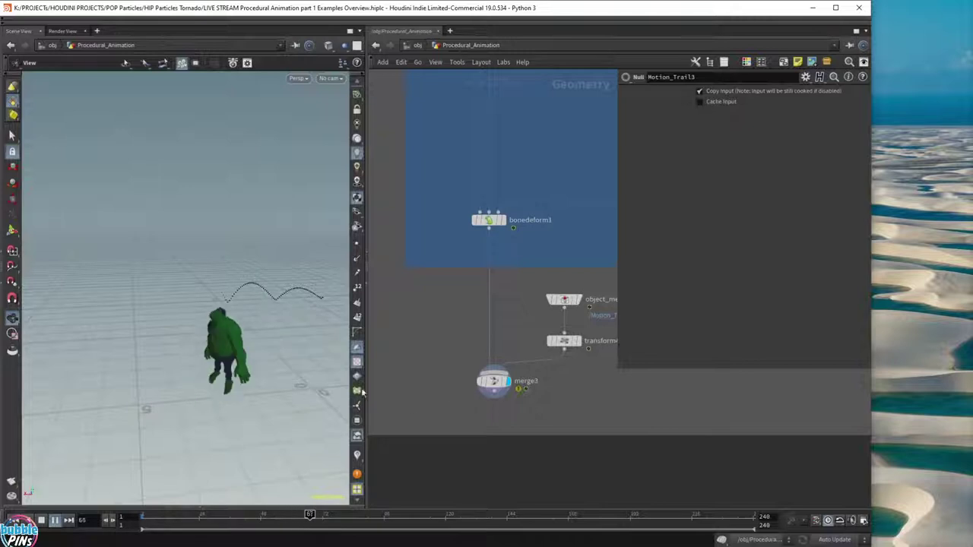
drag(277, 334, 284, 313)
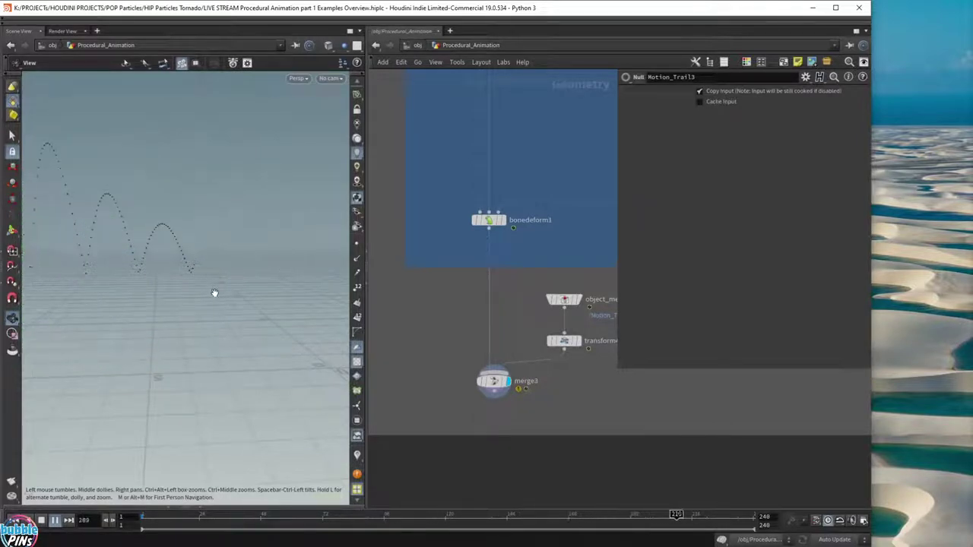
key(ctrl+Up)
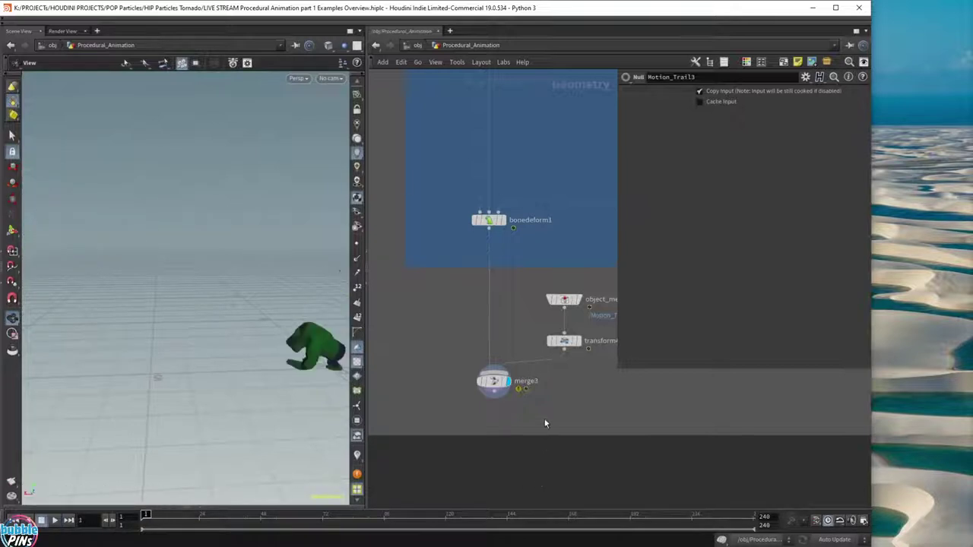
Hide the parameter overlay, return to merge3 to replay the character jump, and rewind to frame 1.
scroll(544, 411, down, 5)
middle_drag(523, 493, 531, 193)
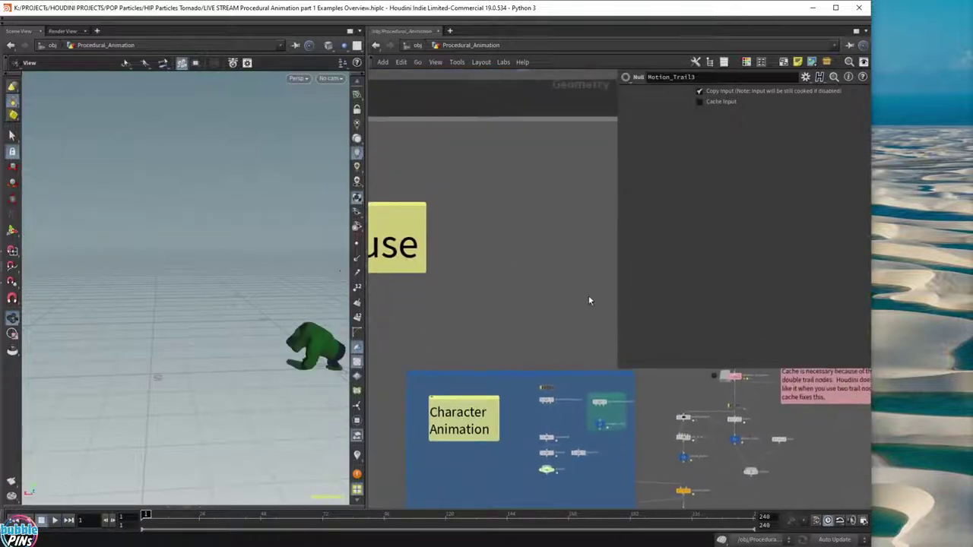
key(p)
middle_drag(640, 351, 619, 274)
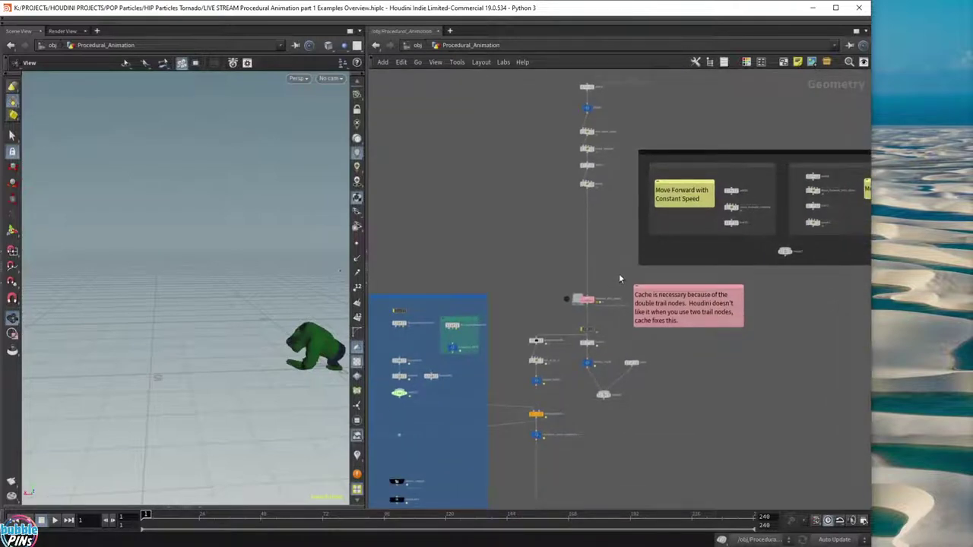
middle_drag(511, 185, 556, 352)
middle_drag(478, 195, 595, 306)
scroll(587, 247, up, 4)
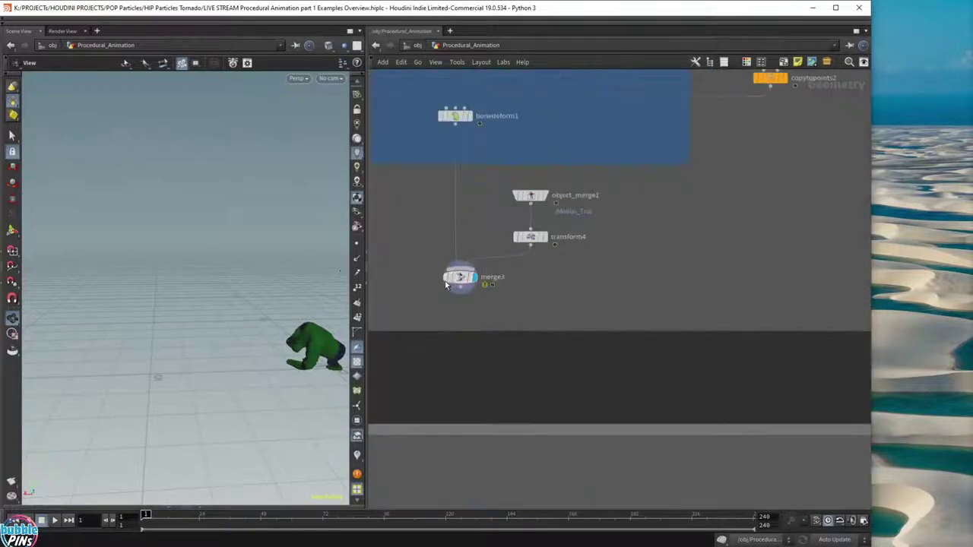
key(Up)
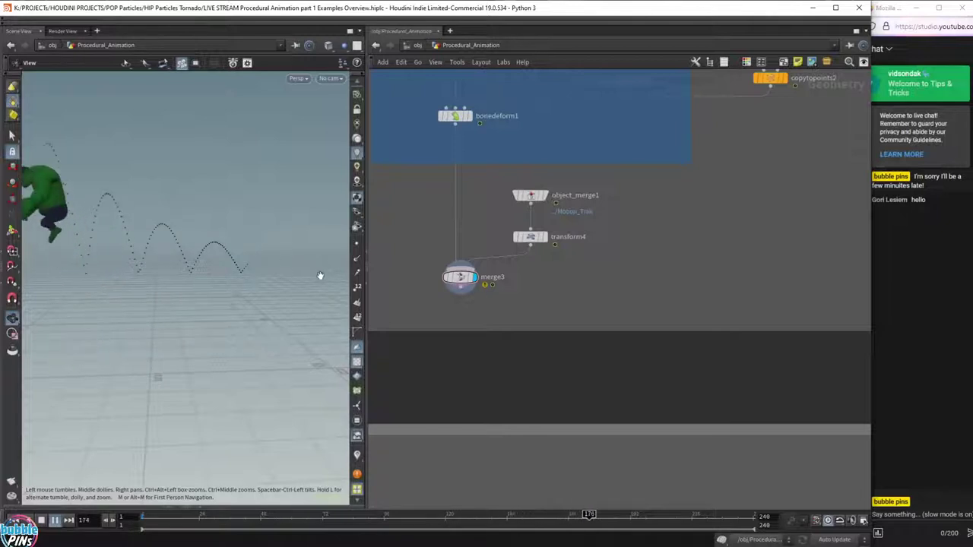
key(ctrl+Up)
Display Motion_Trail2 below the forward_and_pause cache and play its trail with point markers shown.
scroll(542, 388, down, 3)
middle_drag(551, 433, 537, 289)
middle_drag(606, 464, 486, 154)
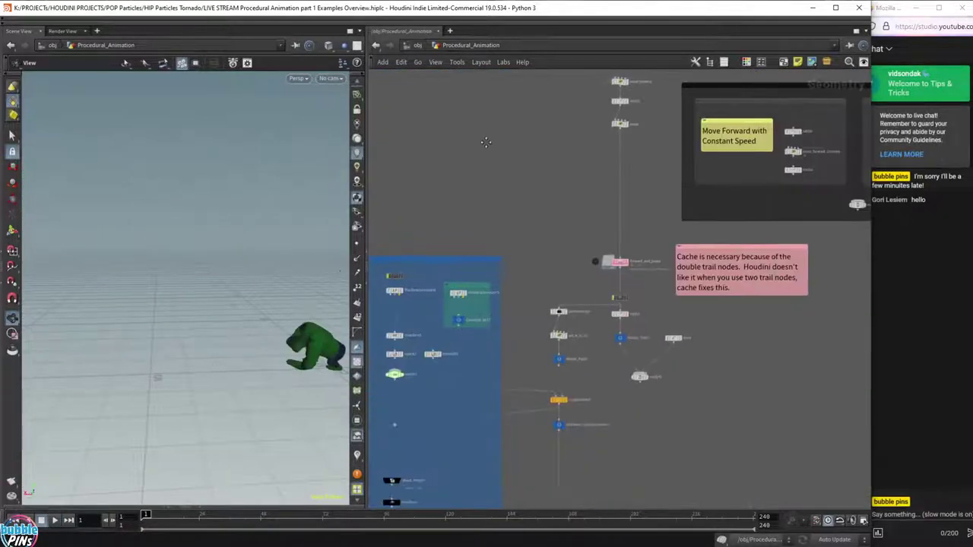
middle_drag(539, 184, 437, 303)
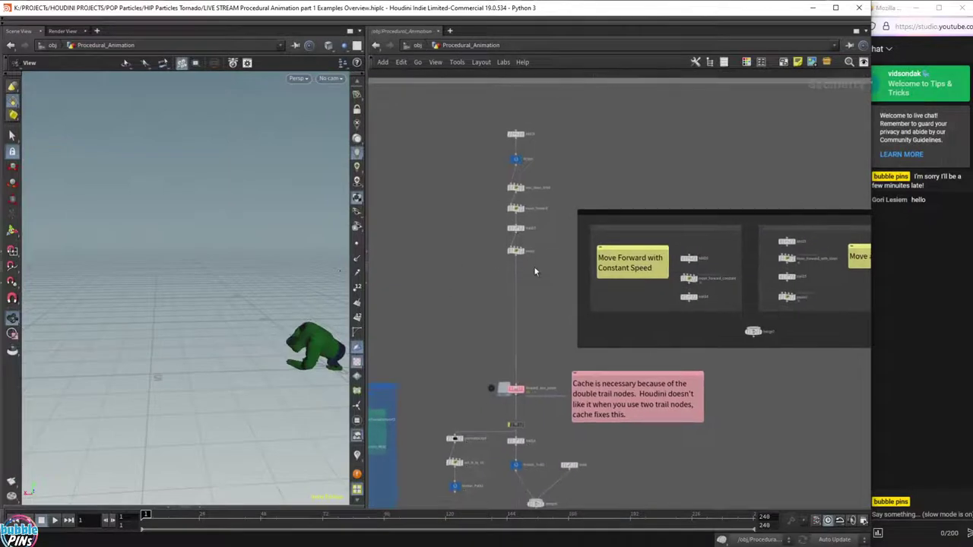
middle_drag(467, 346, 493, 309)
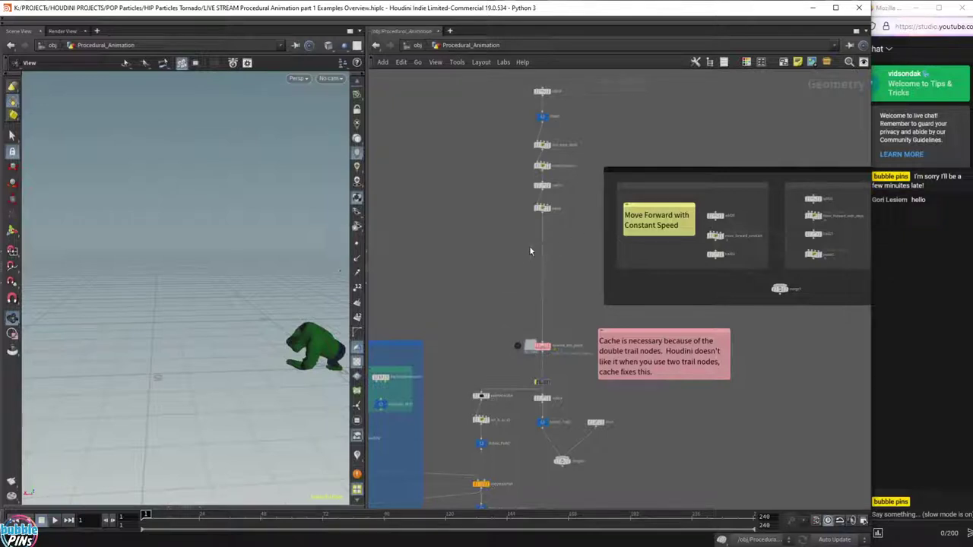
scroll(552, 414, up, 4)
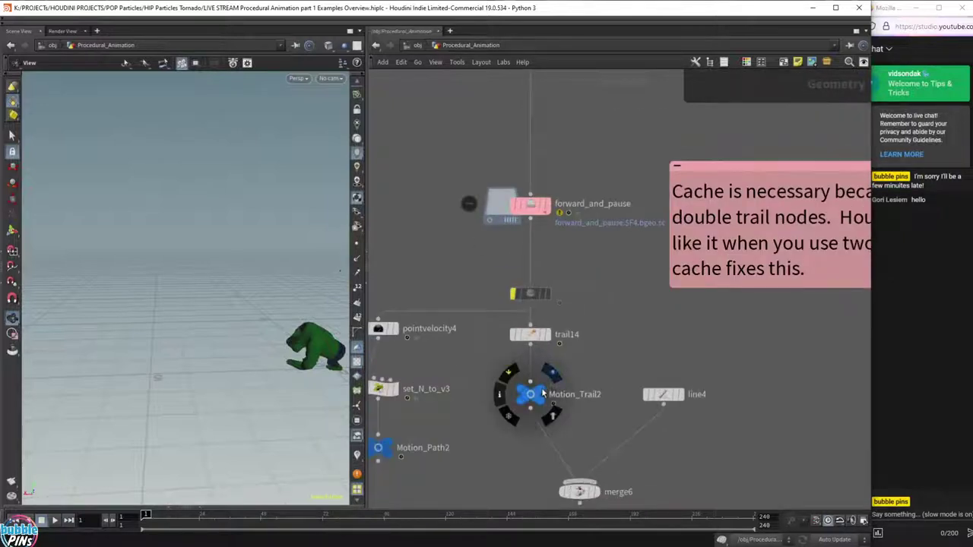
click(542, 390)
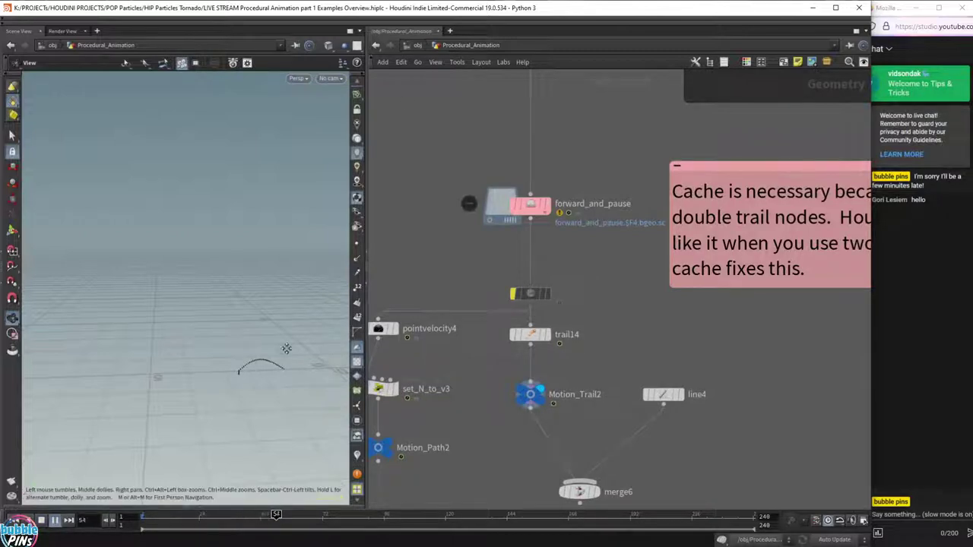
right_drag(285, 349, 335, 318)
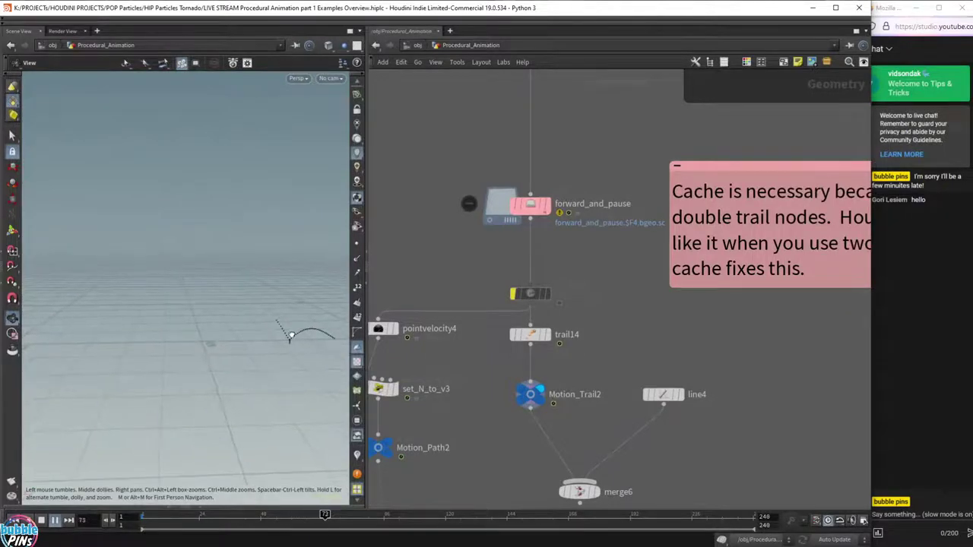
click(357, 243)
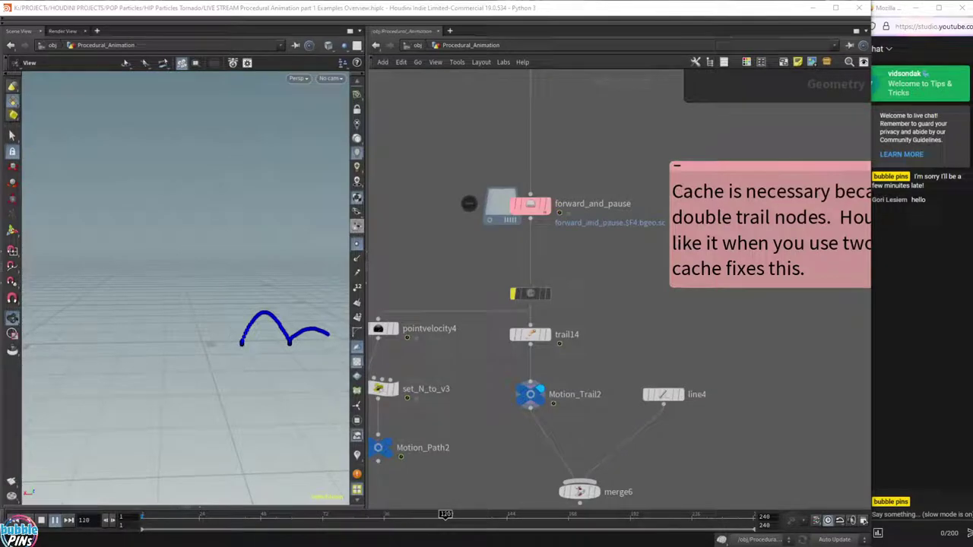
Switch to VLC media player, view the toon goon Crackin Grd.mp4 jump beside the viewport trail, and return to the Houdini scene.
drag(621, 546, 665, 67)
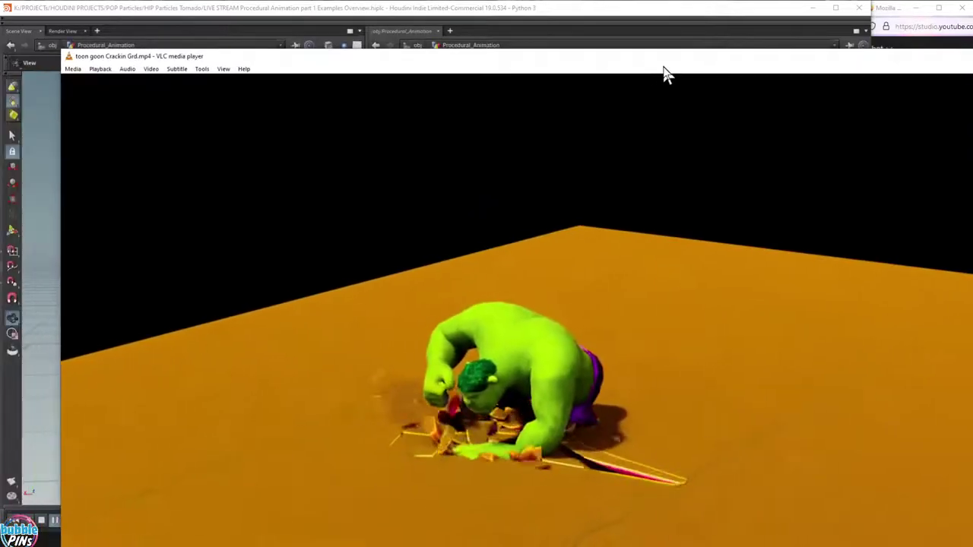
drag(81, 60, 451, 54)
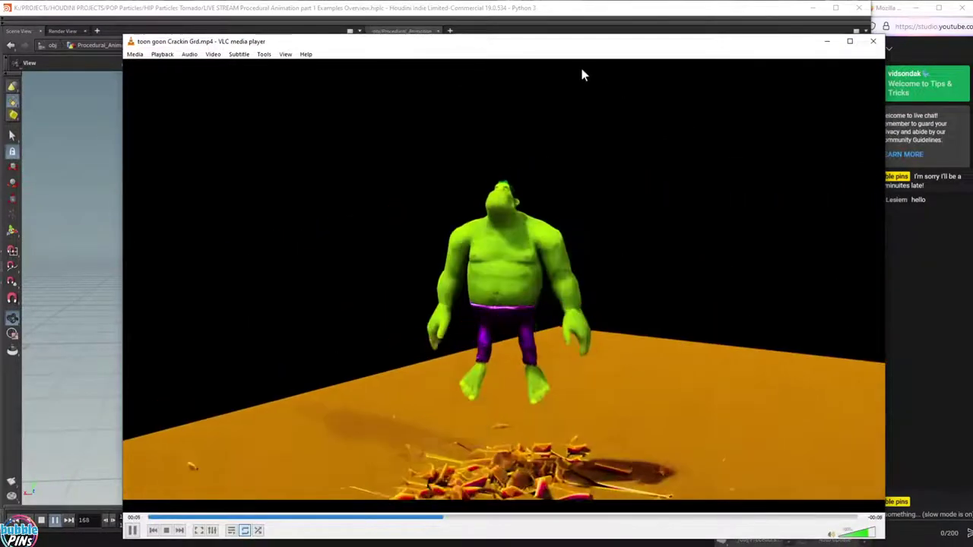
drag(617, 45, 713, 42)
drag(221, 36, 384, 64)
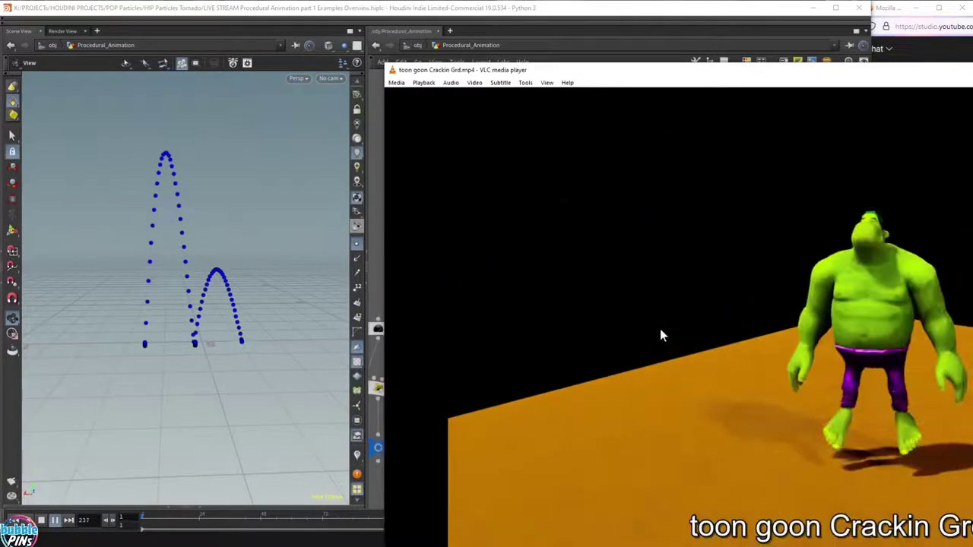
drag(784, 69, 724, 22)
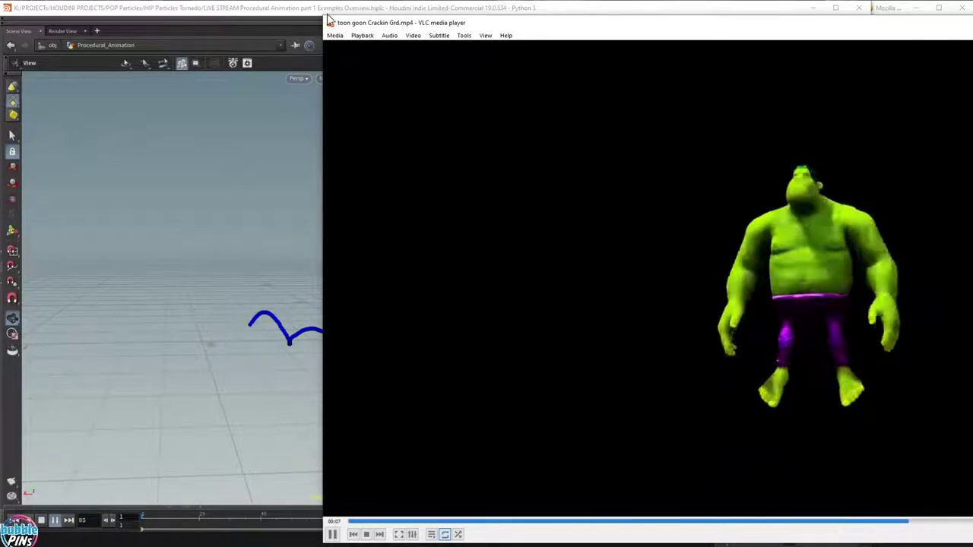
drag(326, 21, 449, 105)
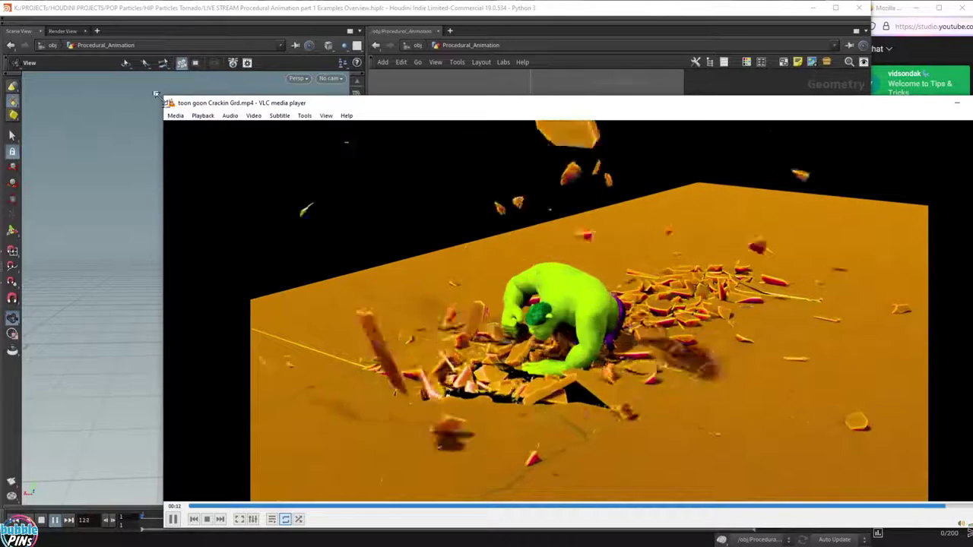
drag(162, 95, 390, 85)
drag(595, 92, 376, 84)
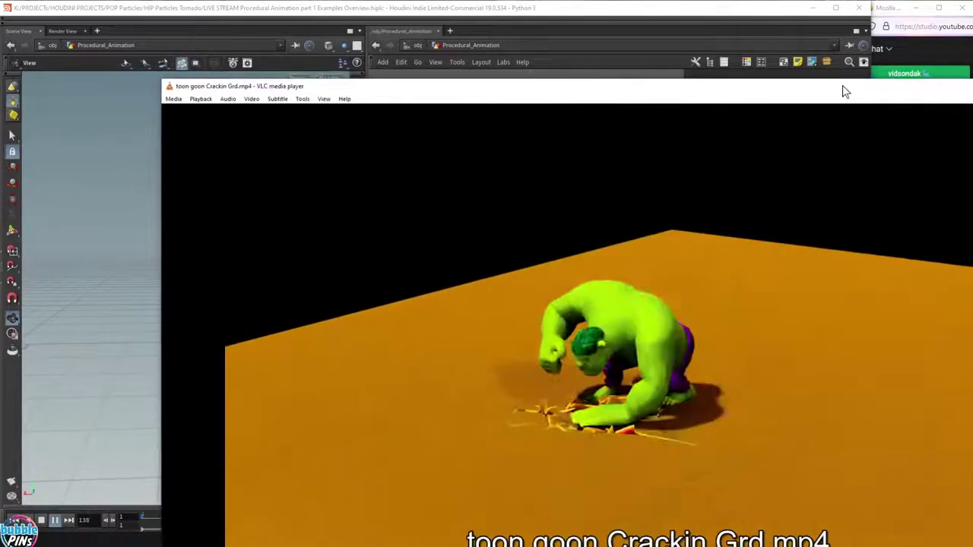
drag(842, 90, 366, 204)
click(650, 200)
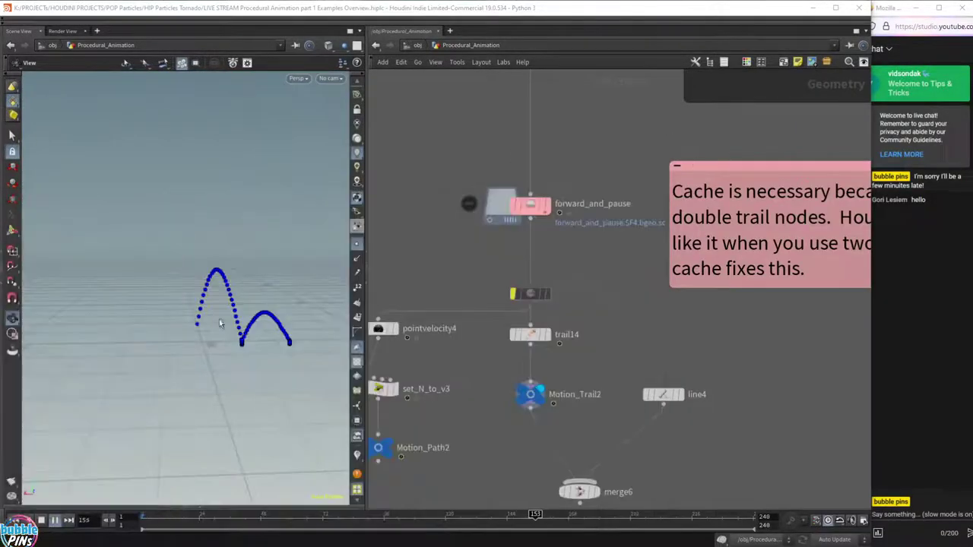
Stop playback at frame 175 and display the merge node below transform7 in the blue Character Animation box.
mouse_move(249, 317)
mouse_down()
mouse_move(256, 336)
mouse_move(250, 326)
mouse_move(235, 335)
mouse_move(242, 327)
mouse_up()
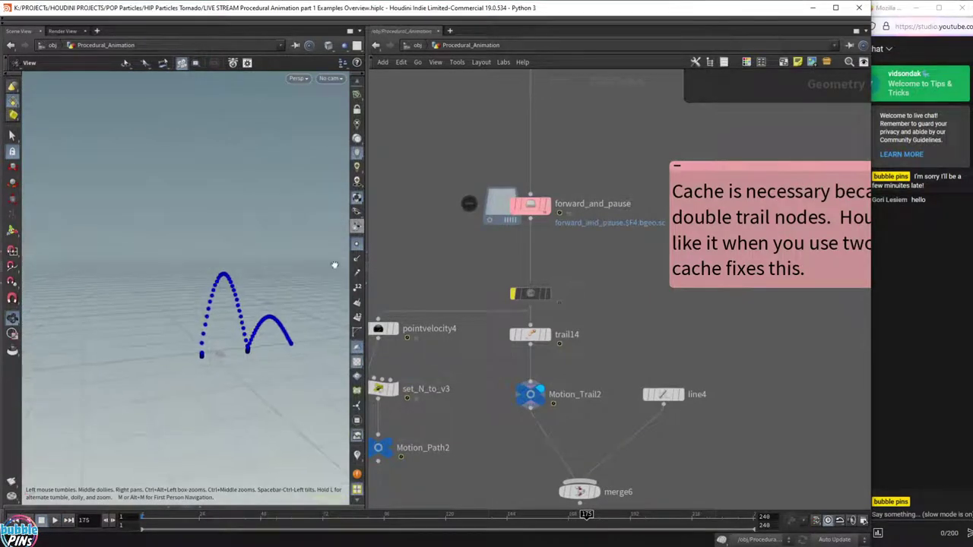
scroll(480, 432, down, 3)
middle_drag(514, 437, 620, 404)
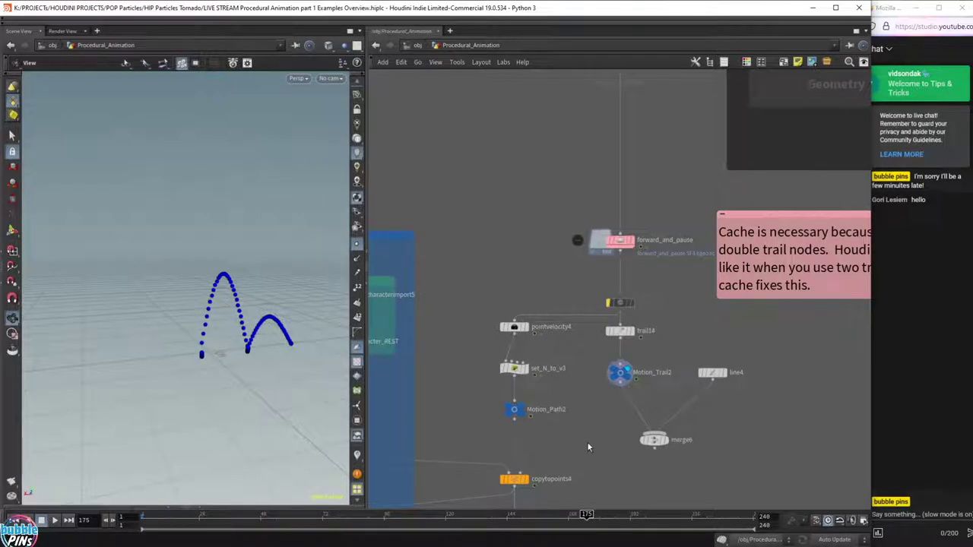
middle_drag(480, 410, 723, 274)
middle_drag(545, 350, 715, 283)
middle_drag(575, 389, 589, 297)
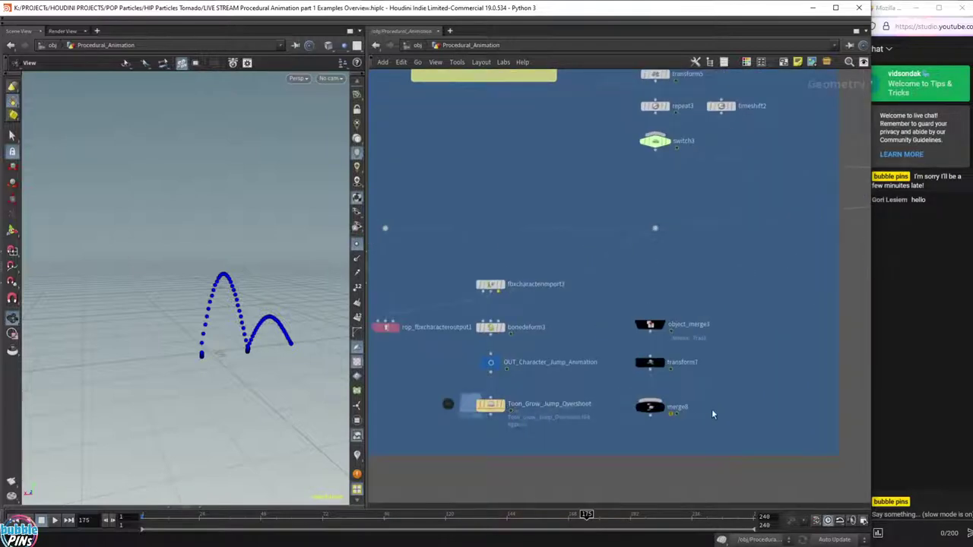
click(660, 407)
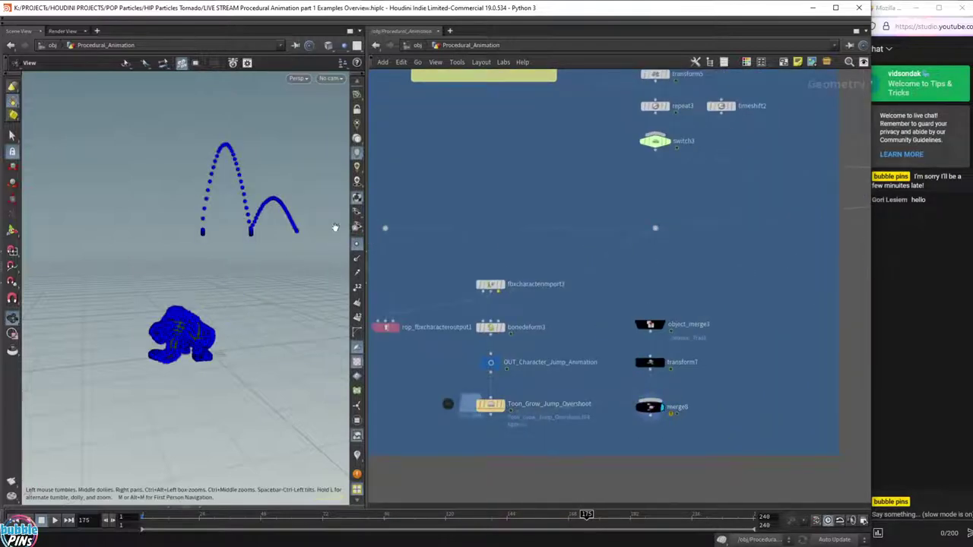
Hide the point markers, play the merged character and trail from frame 1, and stop at frame 41.
click(357, 248)
right_drag(267, 302, 320, 326)
key(ctrl+Up)
key(Up)
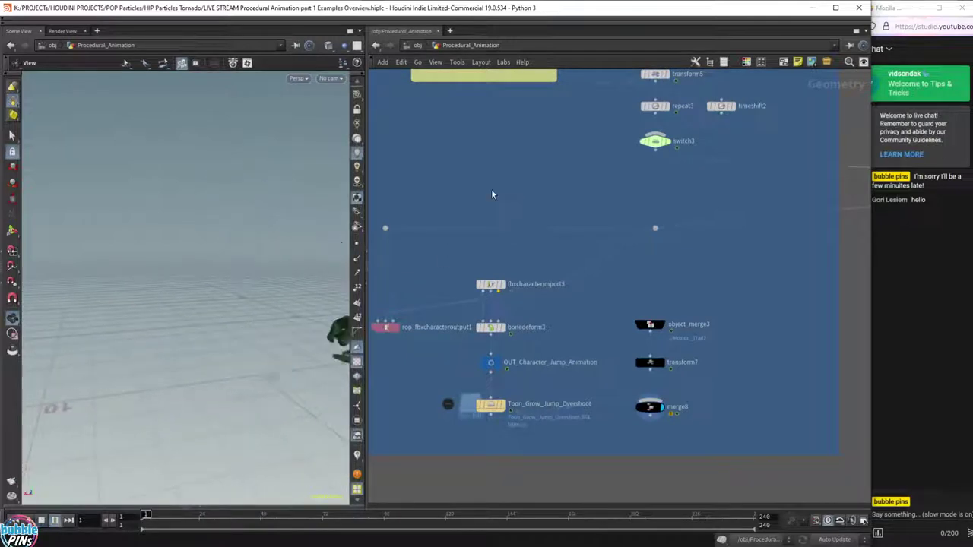
key(Up)
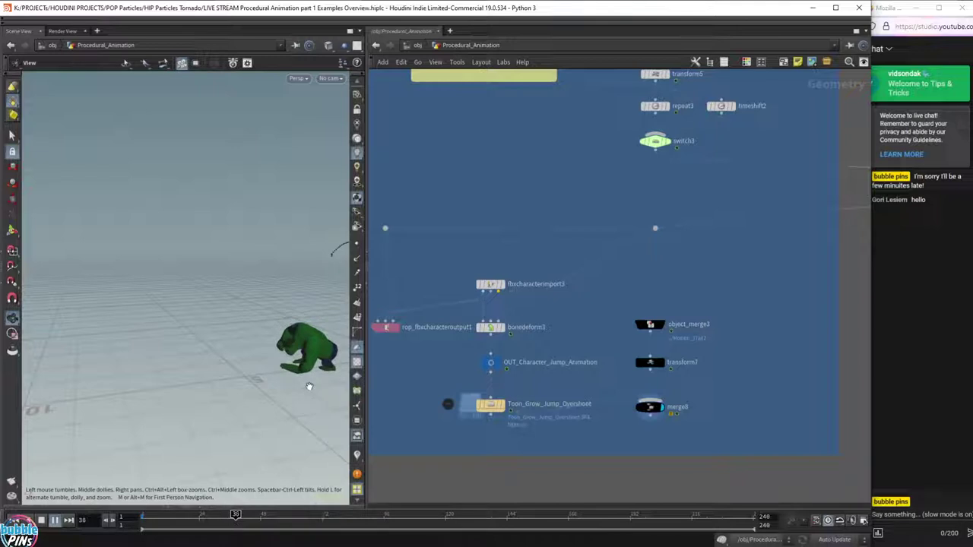
key(Up)
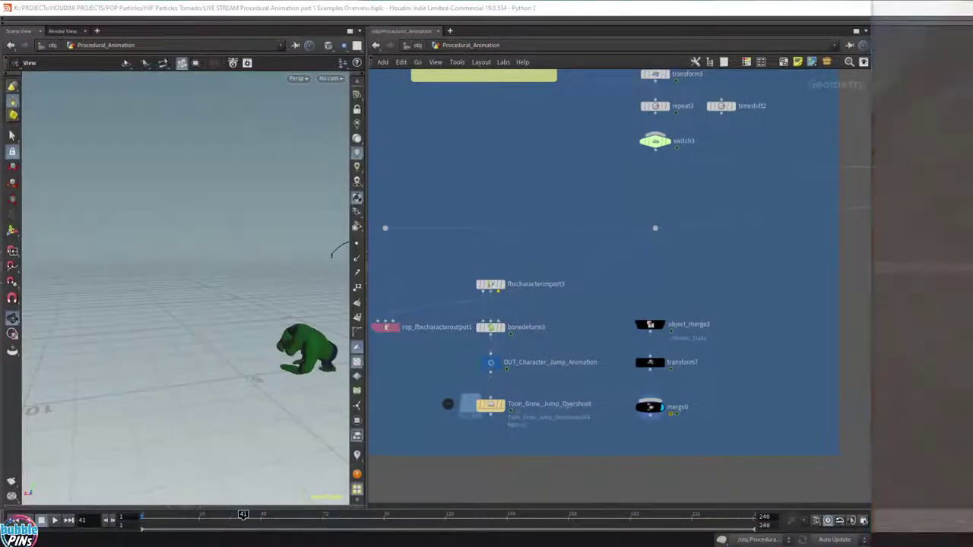
Switch to the MPlay flipbook of the jump, rewind it to frame 1, and scrub to frame 122.
key(alt+Tab)
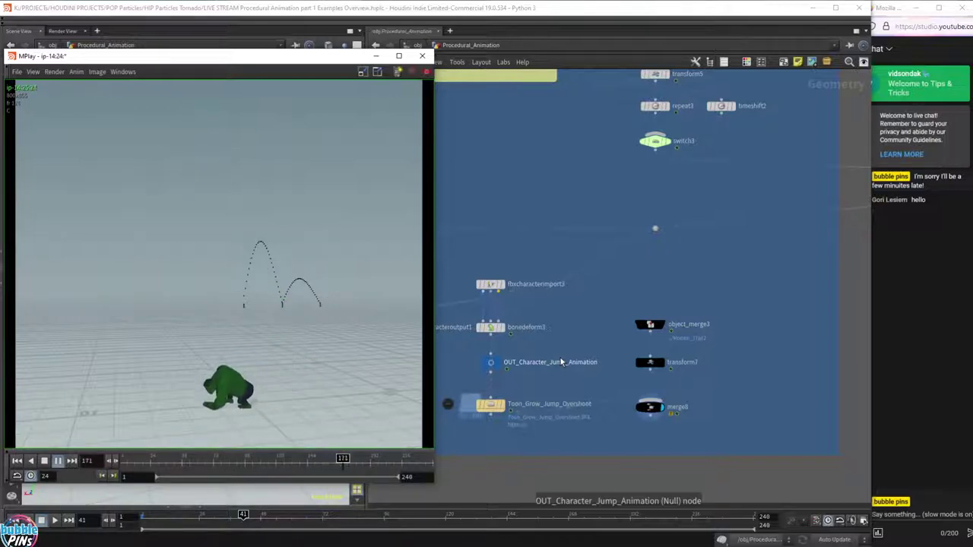
key(ctrl+Up)
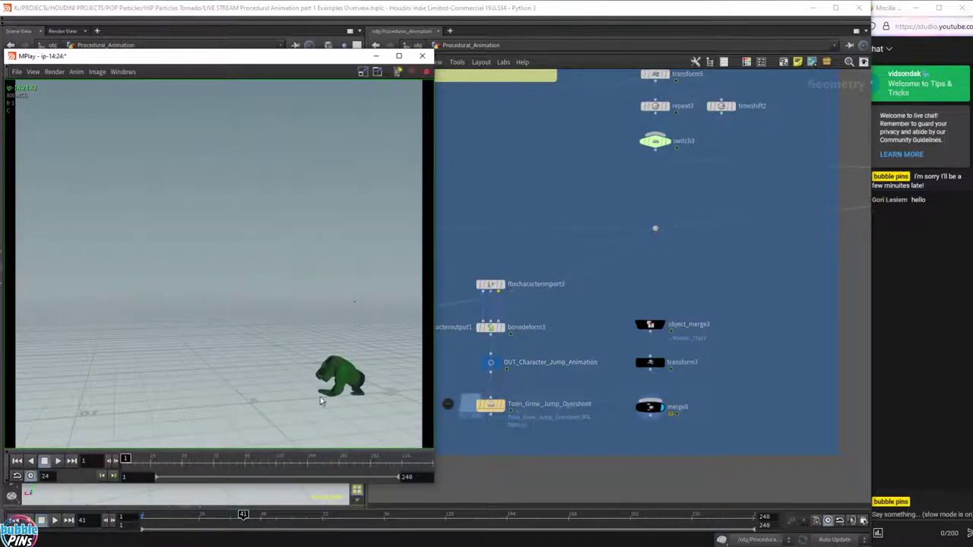
drag(158, 466, 278, 462)
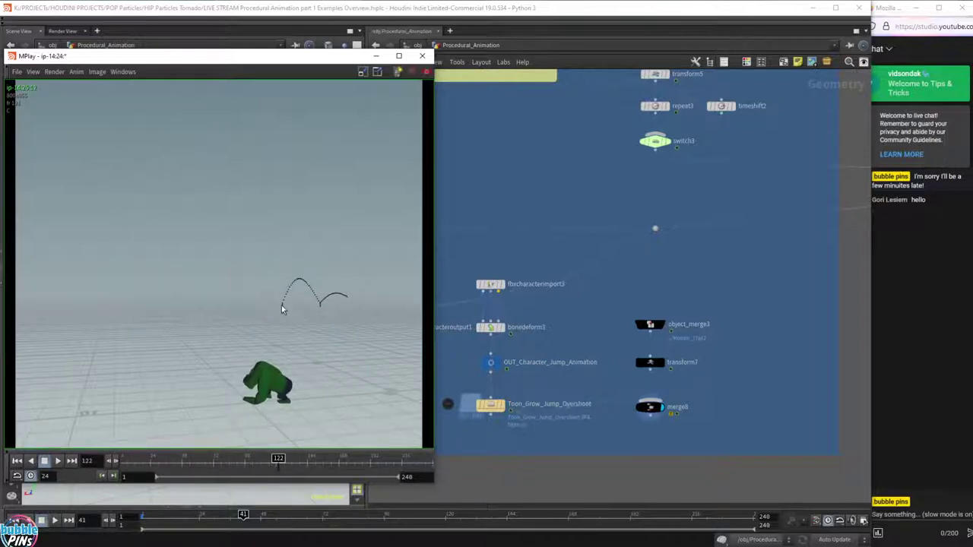
Return to the Houdini network and display the Sine_wave_and_stop node in the Sine Wave & Slide box.
click(569, 181)
scroll(571, 192, down, 4)
middle_drag(595, 176, 489, 309)
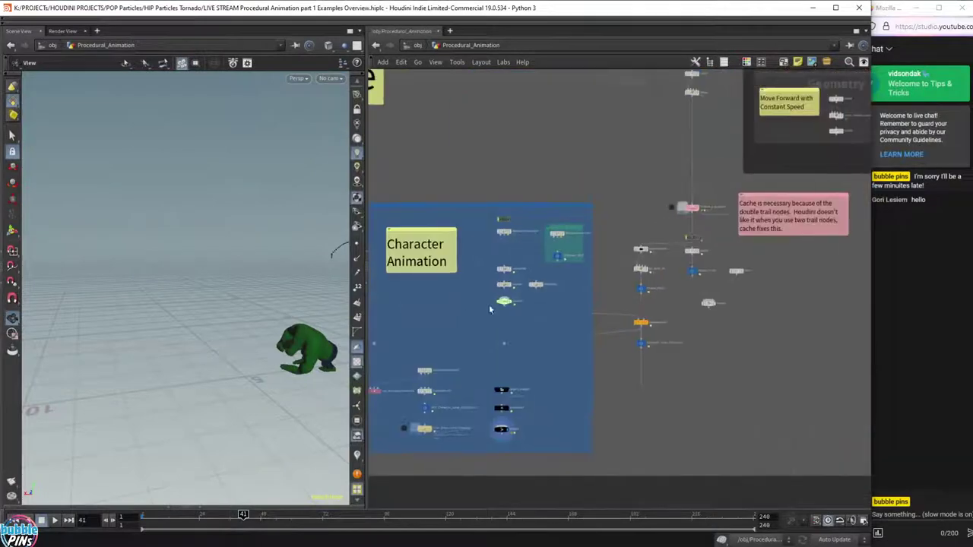
middle_drag(586, 171, 382, 285)
middle_drag(611, 117, 794, 384)
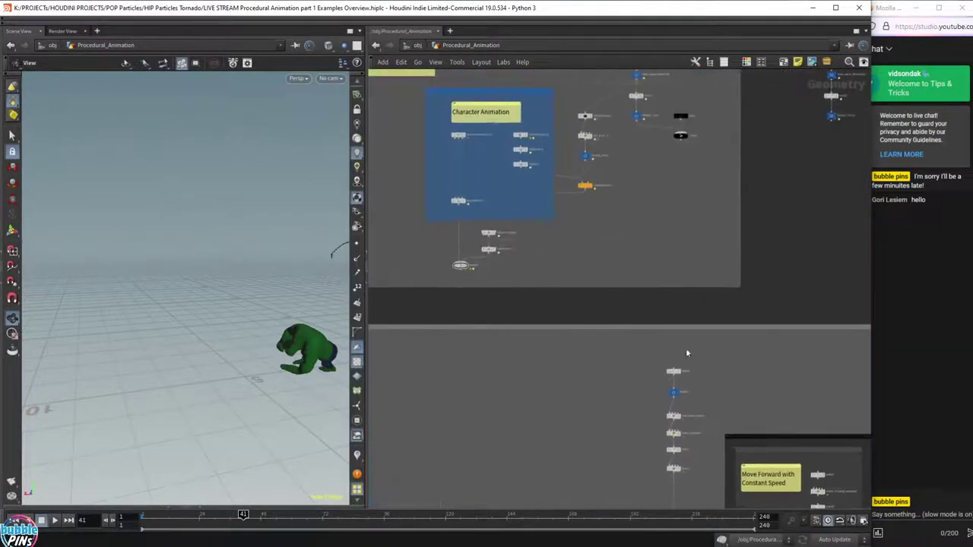
scroll(670, 342, down, 4)
scroll(670, 342, down, 1)
middle_drag(696, 345, 519, 259)
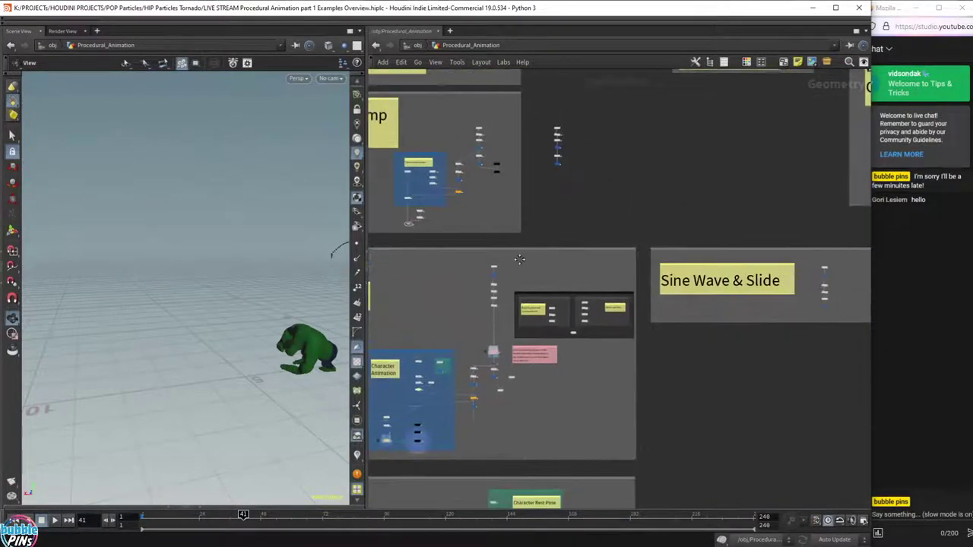
middle_drag(795, 331, 635, 327)
scroll(634, 330, down, 2)
scroll(649, 313, up, 7)
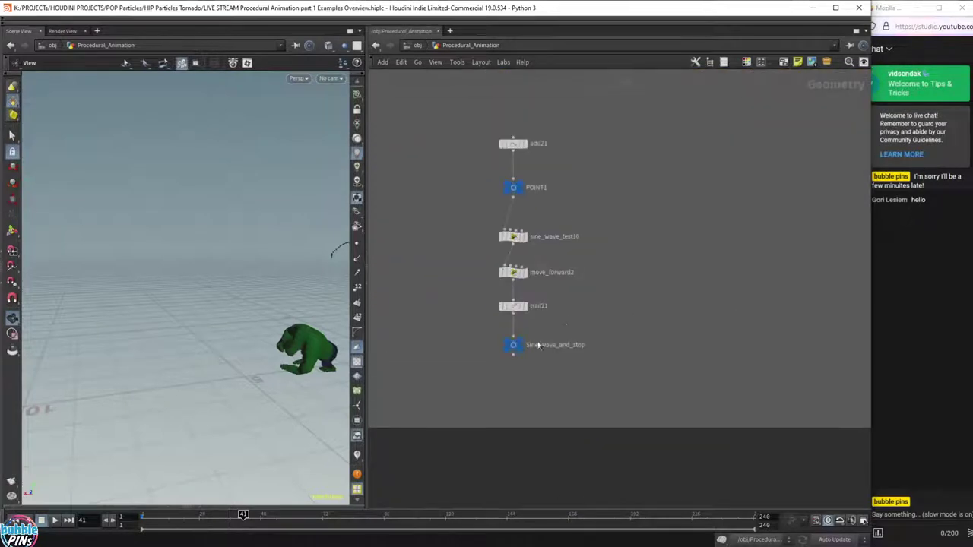
click(521, 346)
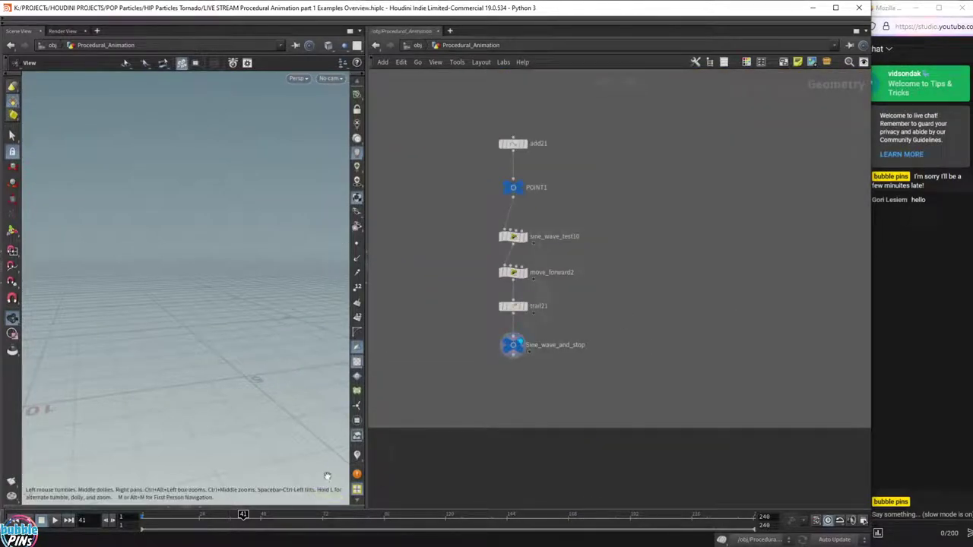
Play the sine wave and stop motion with the whole trail in view and its point markers shown.
mouse_move(253, 351)
right_down()
mouse_move(210, 352)
mouse_move(261, 365)
mouse_move(233, 363)
right_up()
right_drag(297, 373, 268, 377)
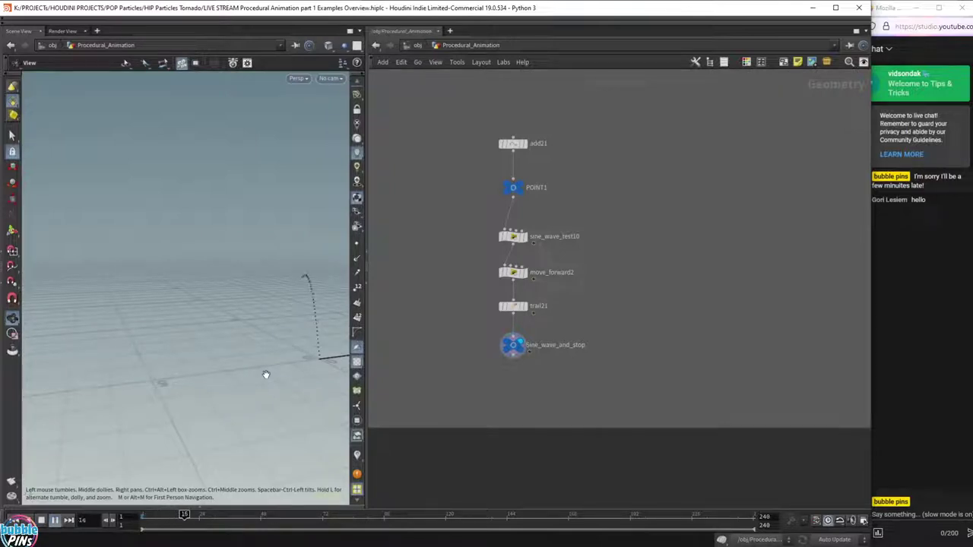
click(357, 244)
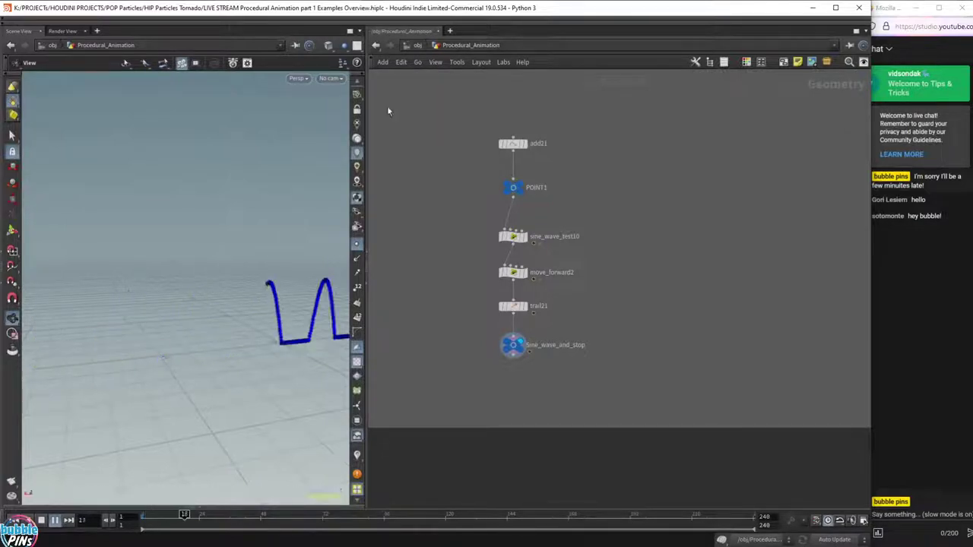
Show the sine_wave_test10 parameters in a widened overlay and examine the sineWave, alternation and inverseAlternation lines of the VEX code.
key(p)
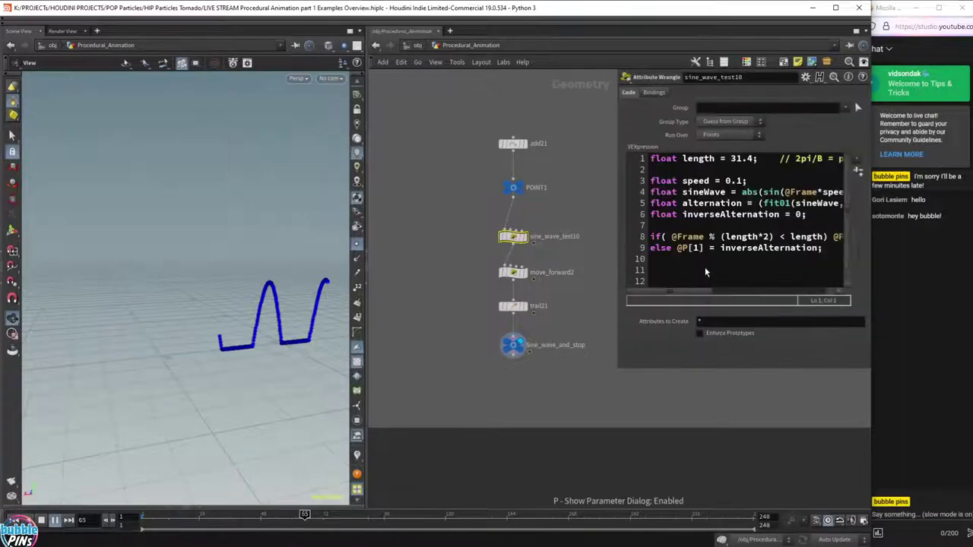
drag(620, 367, 530, 395)
middle_drag(502, 416, 434, 418)
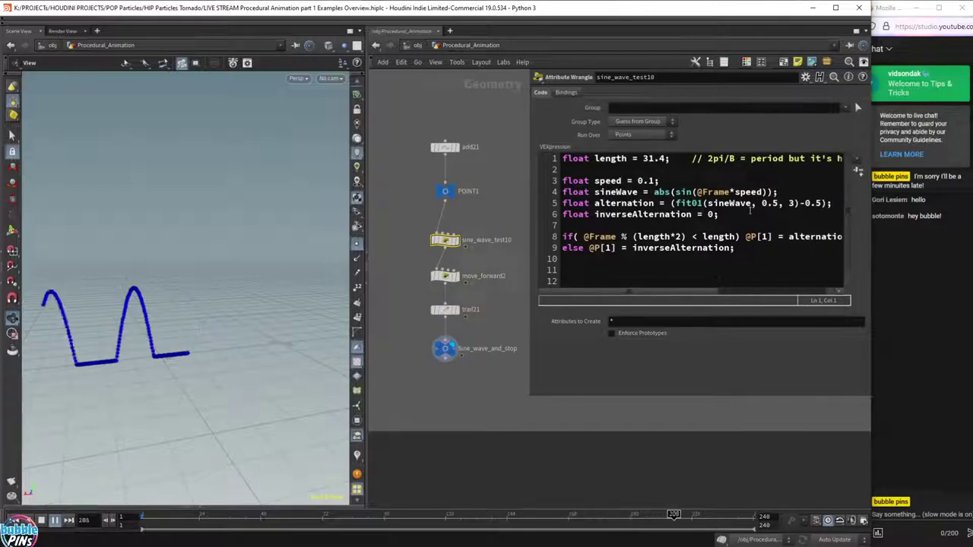
click(672, 203)
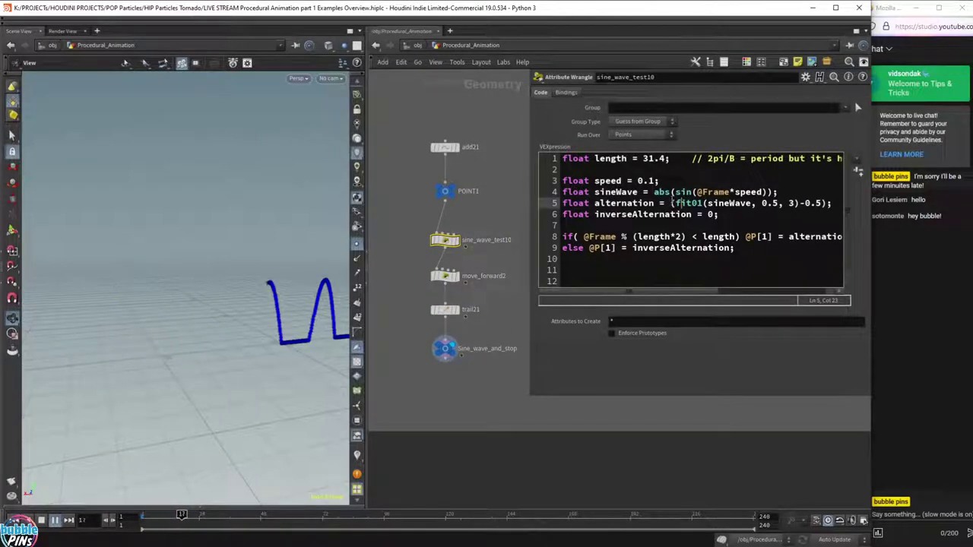
click(677, 192)
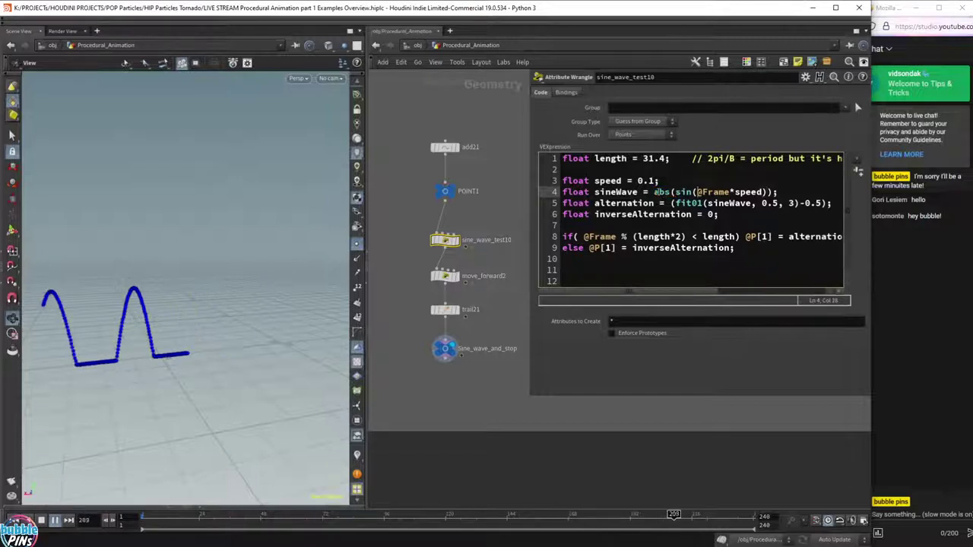
click(721, 214)
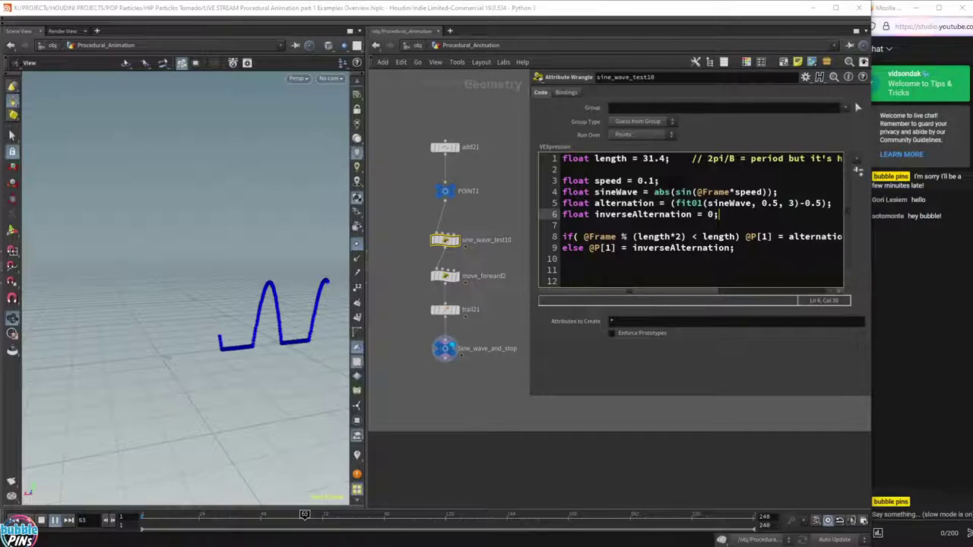
Switch to the web browser and open the Bubblepins blog page in a new tab from the membership page.
key(alt+Tab)
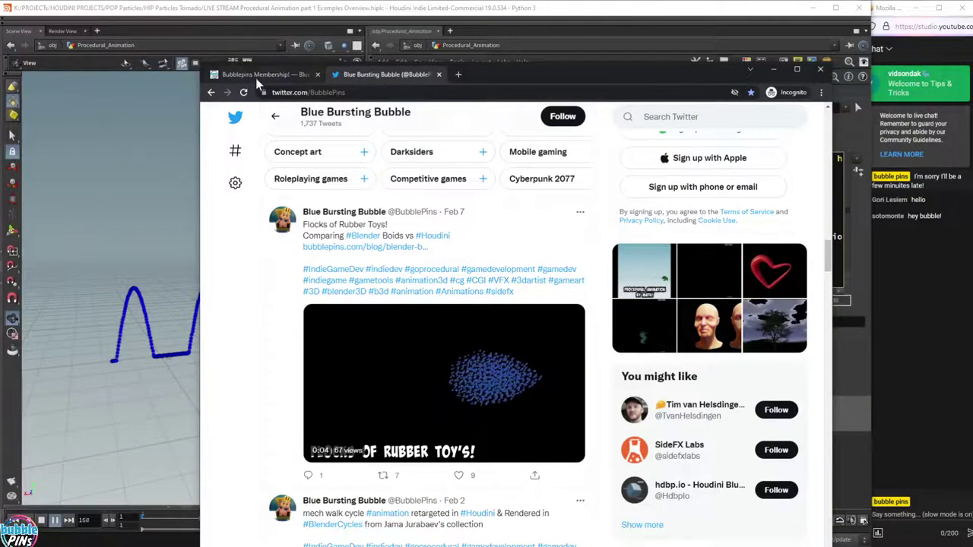
key(ctrl+shift+Tab)
scroll(500, 208, up, 3)
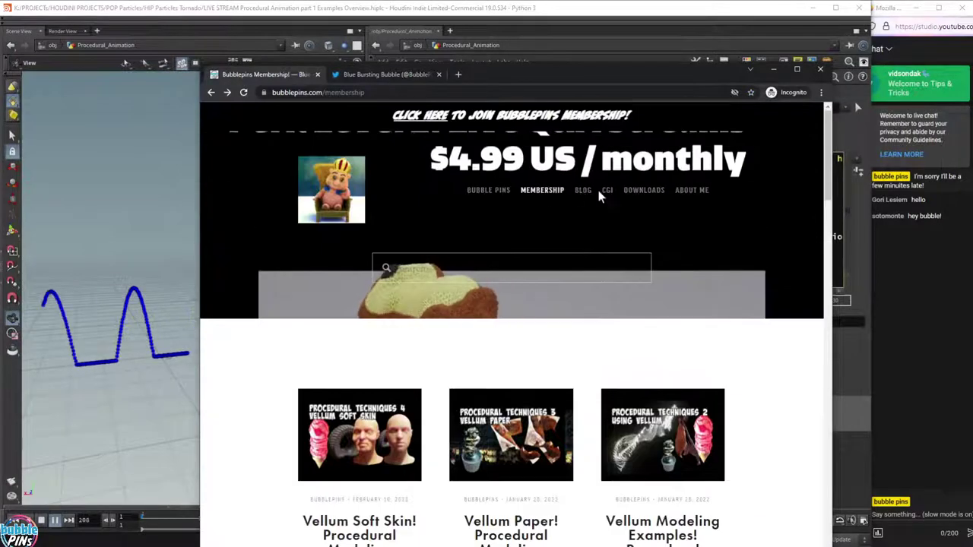
right_click(598, 190)
click(638, 198)
click(405, 78)
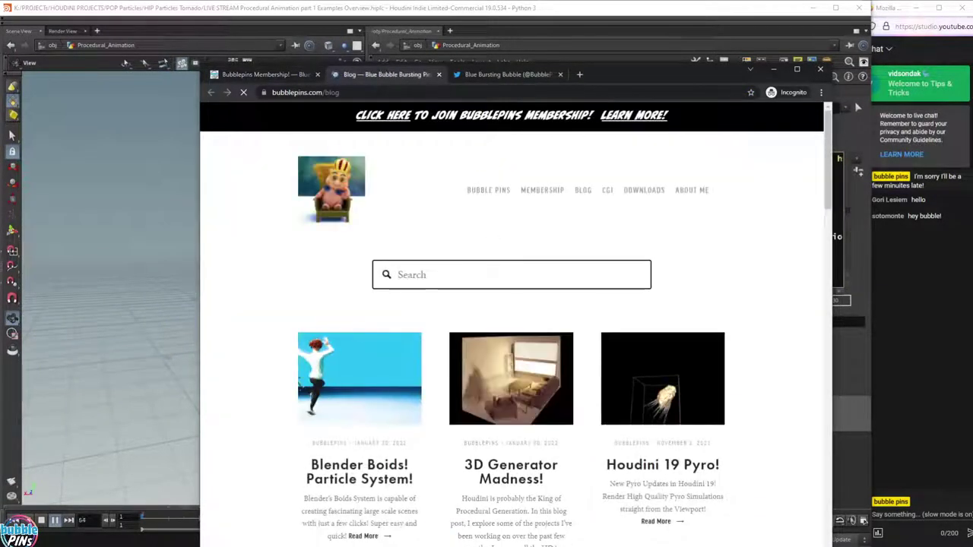
Search the blog for "sine" and open the Sine Wave Animated Motion article at its Sine Wave Function section.
text(sine)
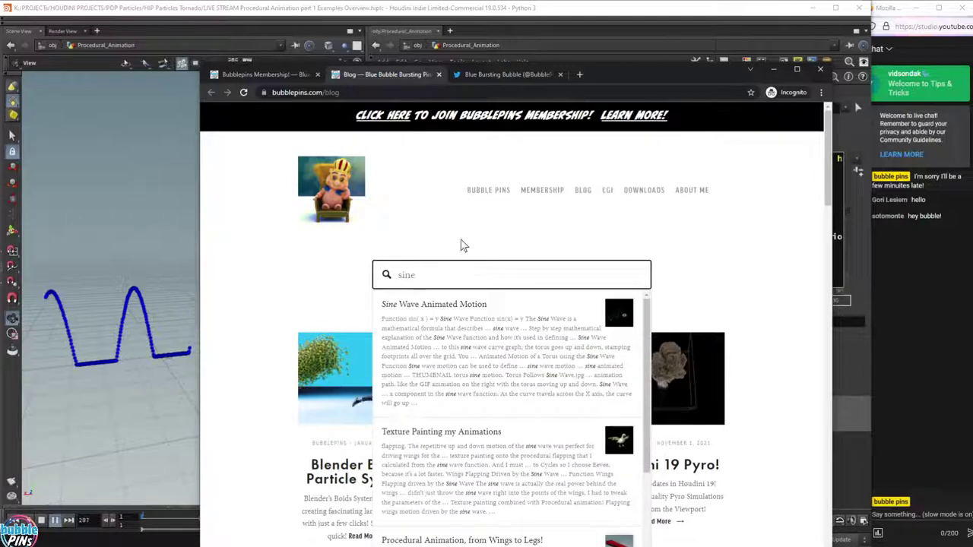
click(476, 342)
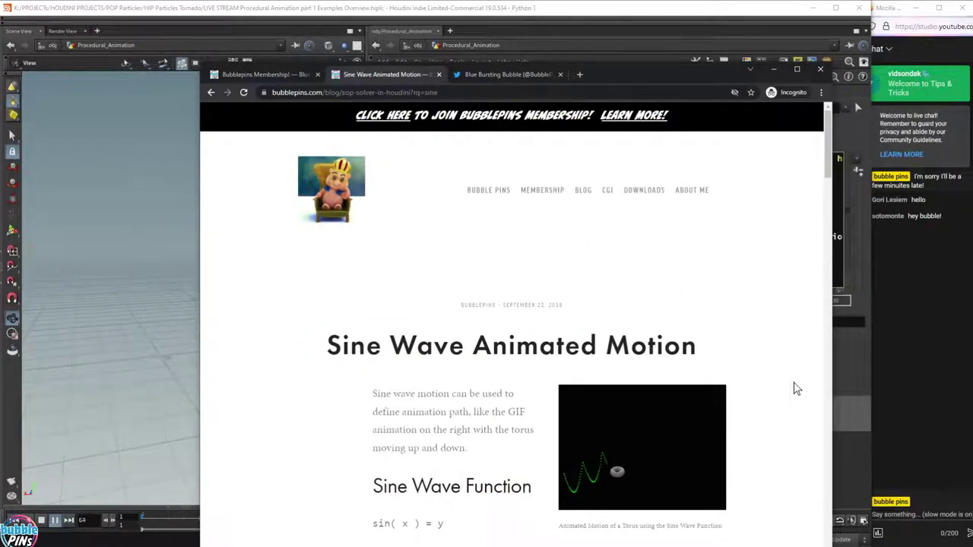
scroll(760, 372, down, 3)
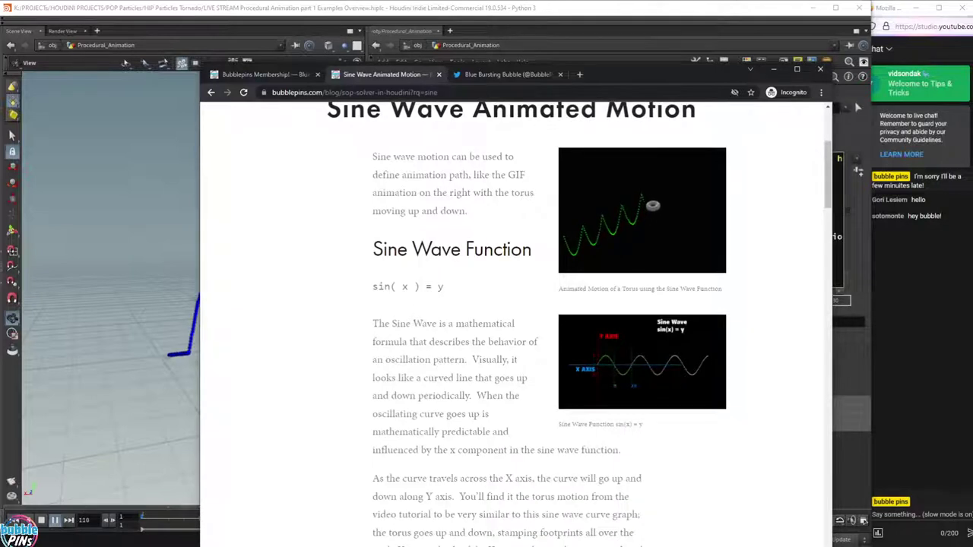
Highlight the sin( x ) = y formula and view the article's sine wave graph enlarged in a separate tab, closing that tab when done.
drag(389, 287, 486, 287)
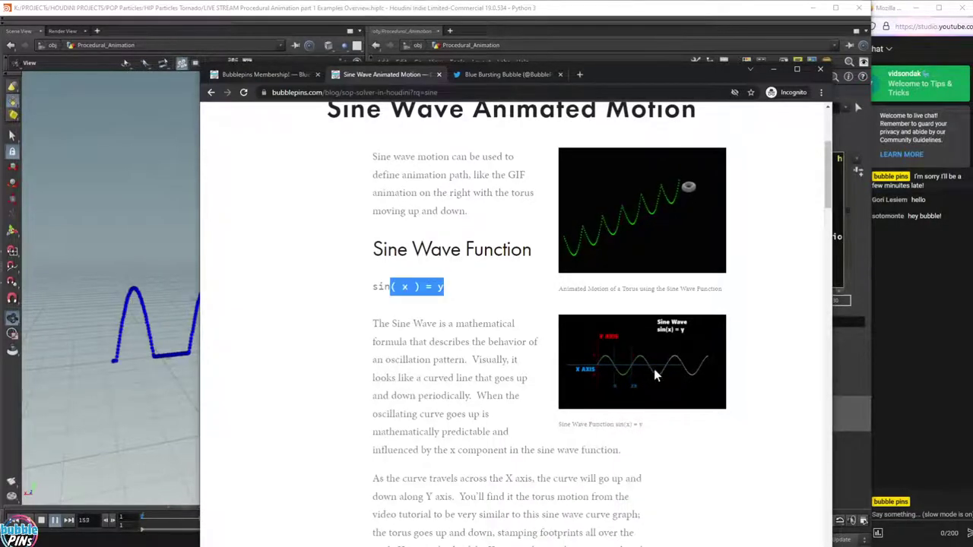
right_click(600, 373)
click(630, 378)
click(508, 76)
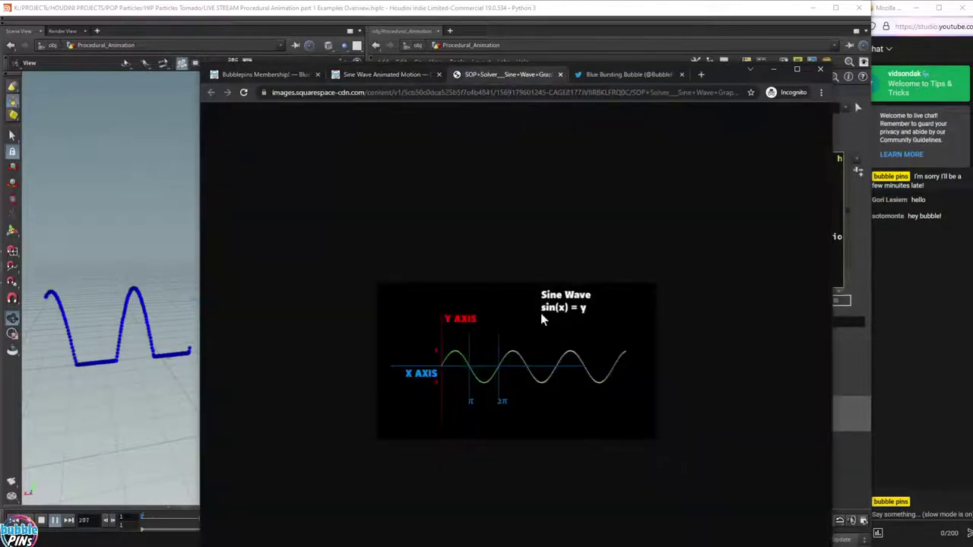
ctrl+scroll(608, 359, up, 6)
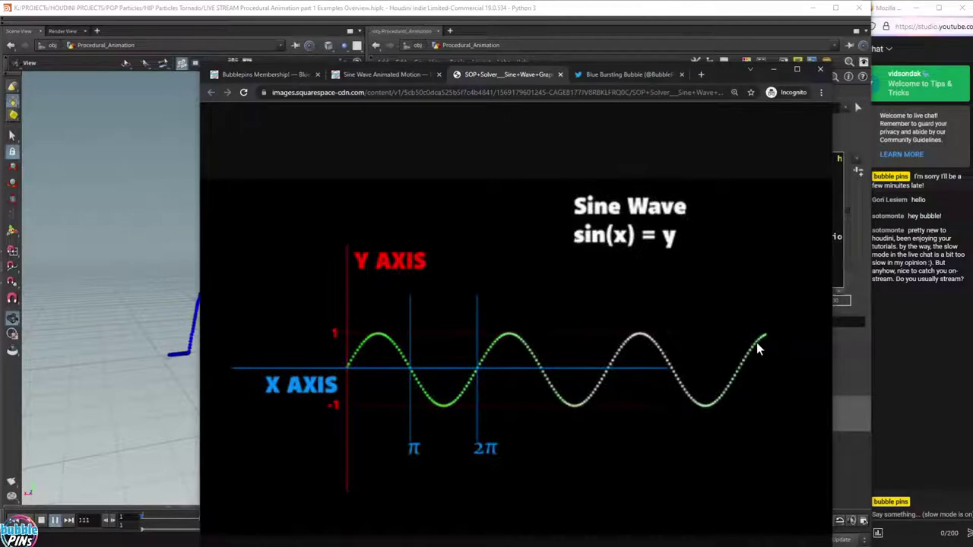
click(560, 74)
Find the 4.5*abs(sin($FF*5)) section of the article and display it at 150% zoom in a widened browser window.
scroll(480, 351, down, 4)
scroll(480, 351, down, 9)
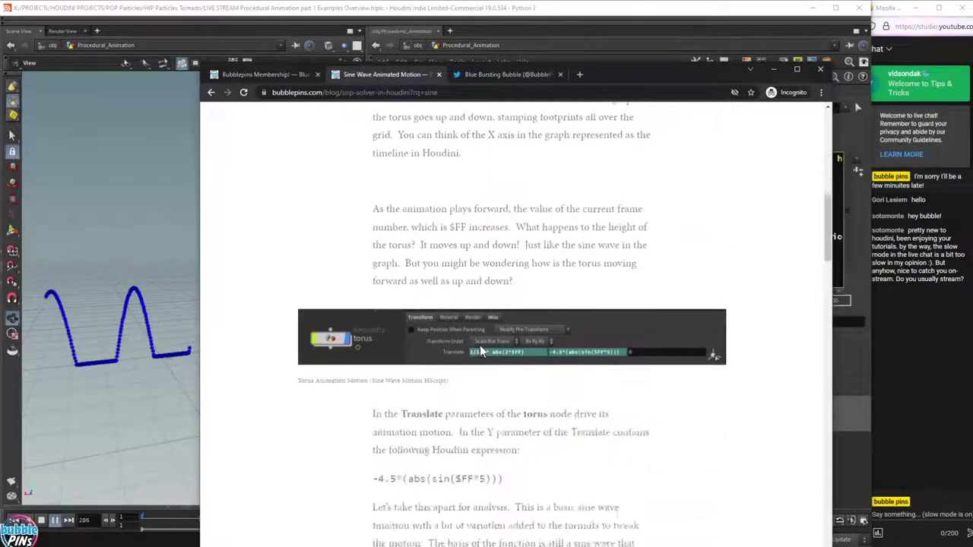
scroll(480, 351, down, 10)
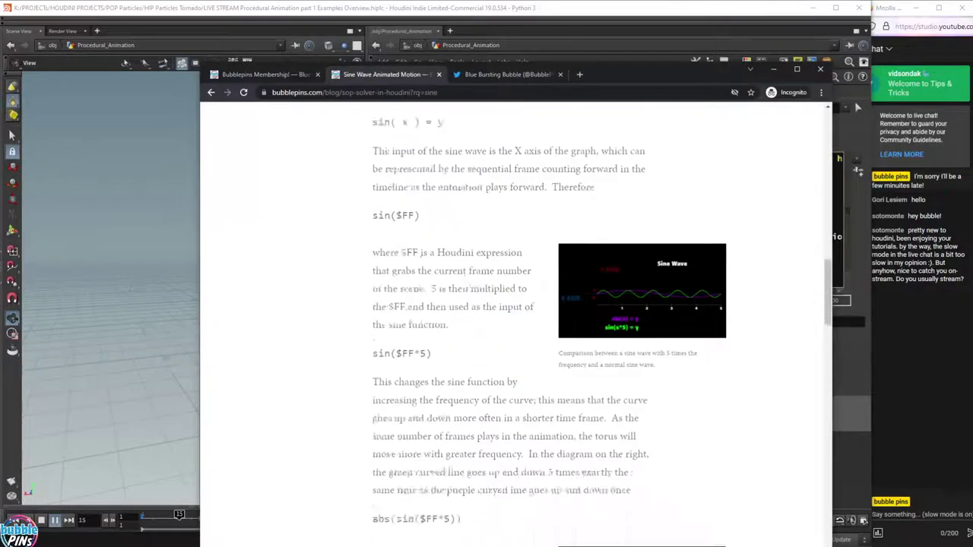
scroll(479, 352, down, 3)
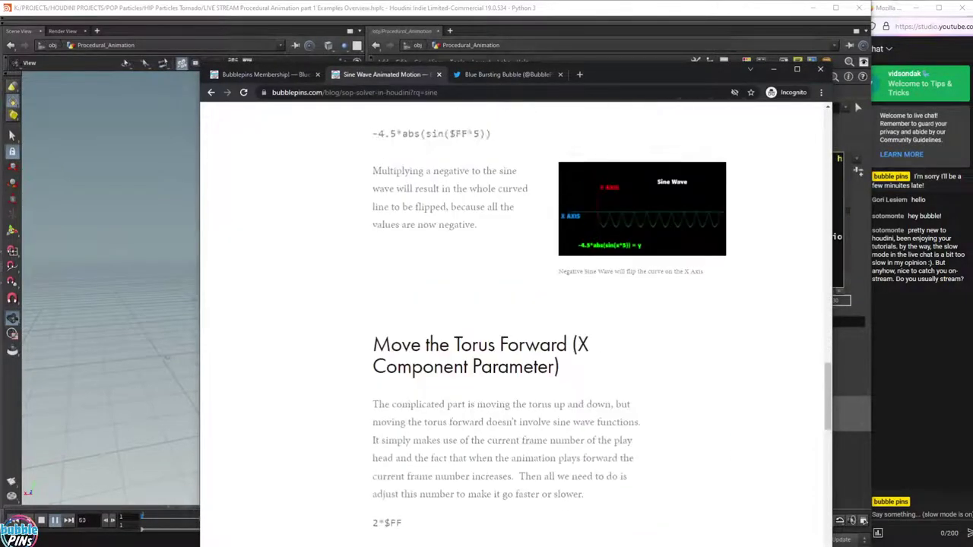
scroll(479, 351, up, 3)
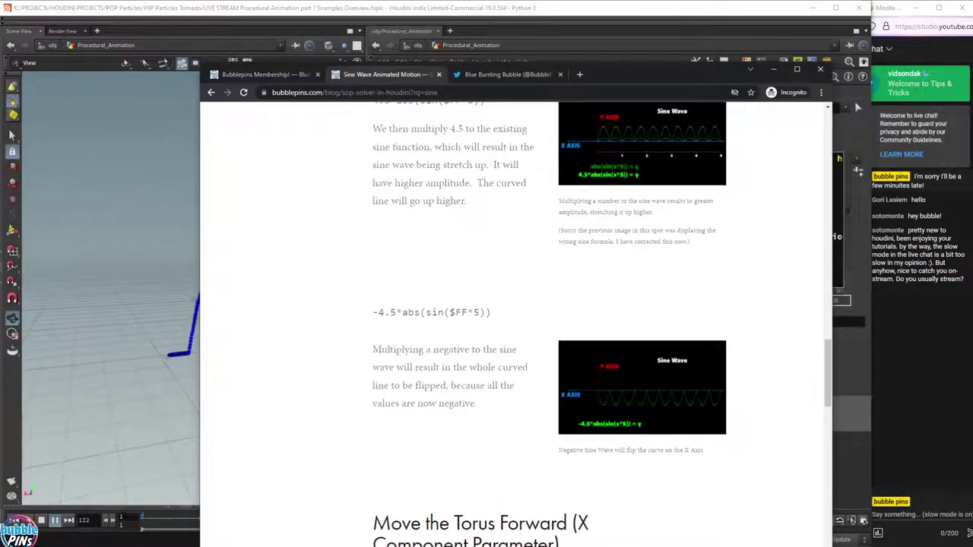
scroll(479, 351, up, 2)
scroll(483, 319, up, 1)
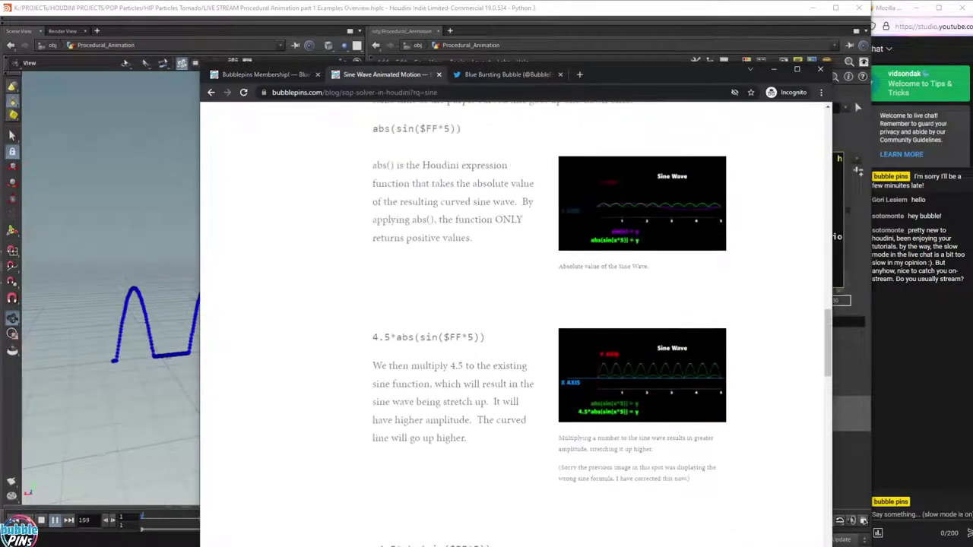
ctrl+scroll(528, 374, up, 2)
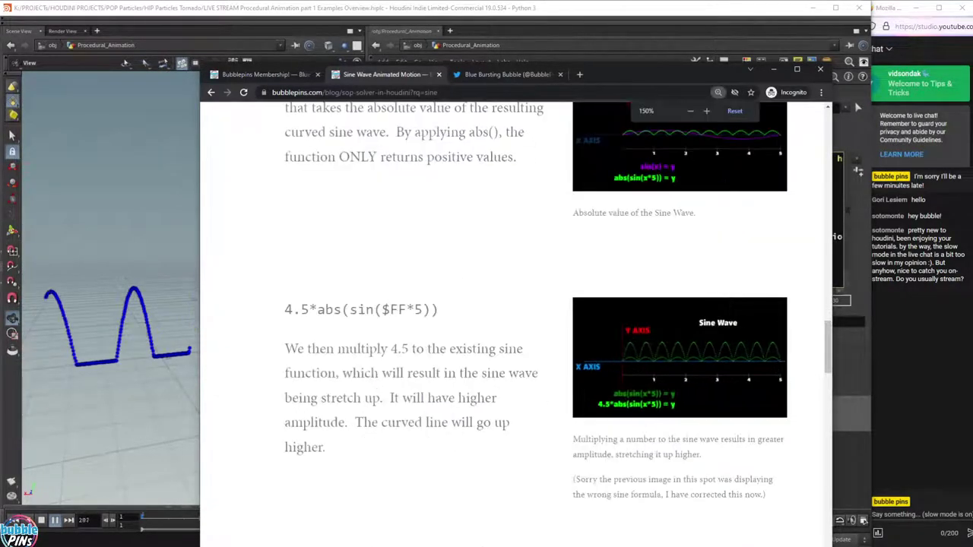
drag(198, 241, 113, 236)
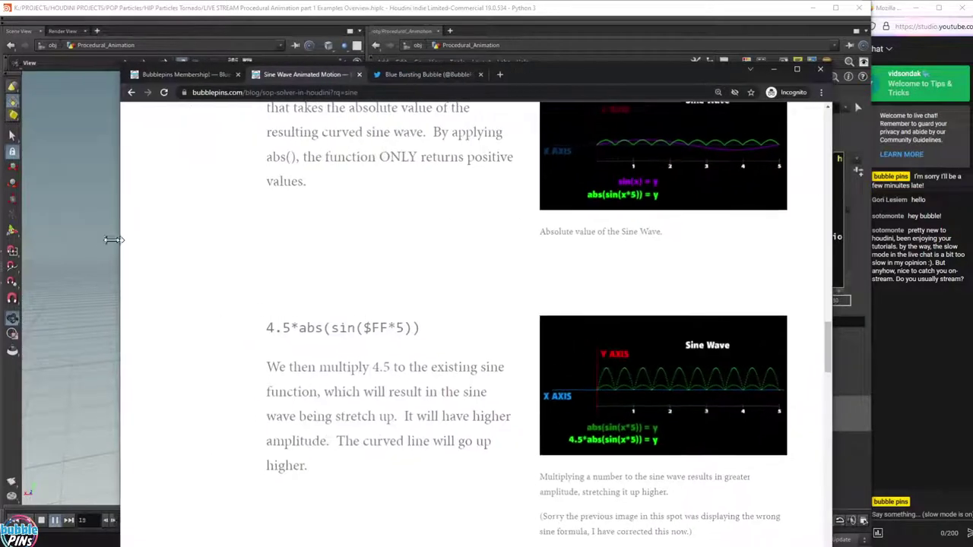
Highlight the 4.5*, abs and sin($FF*5) parts of the 4.5*abs(sin($FF*5)) expression one by one.
drag(258, 330, 290, 330)
click(299, 330)
click(298, 329)
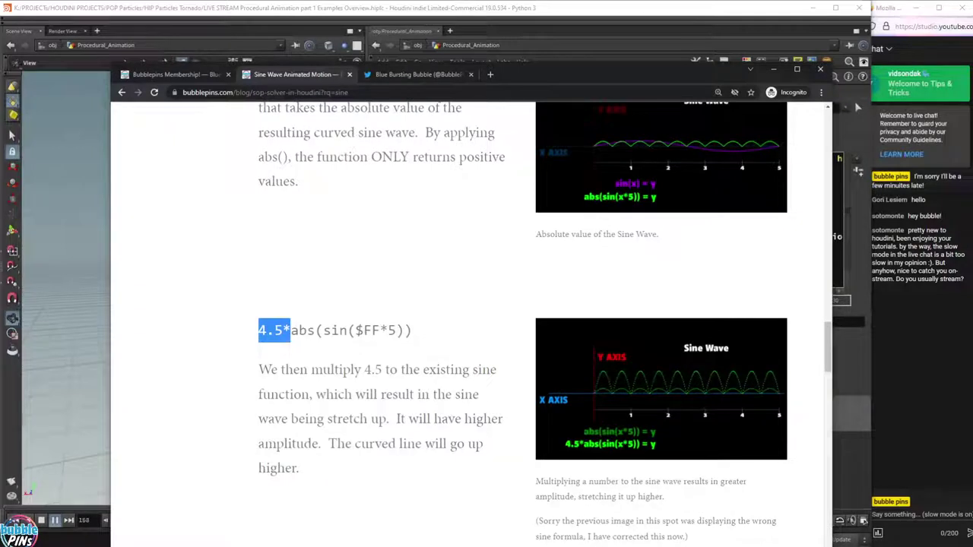
click(290, 330)
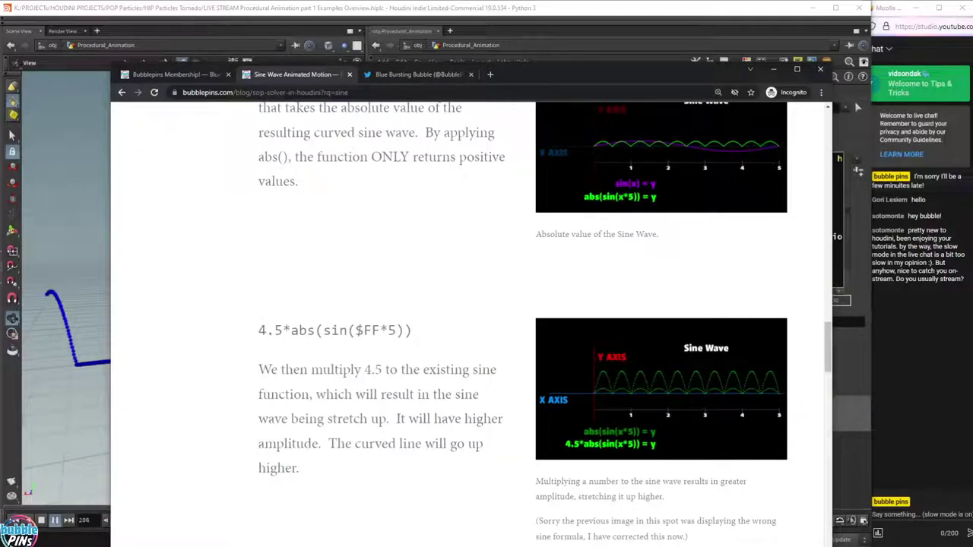
drag(290, 330, 314, 330)
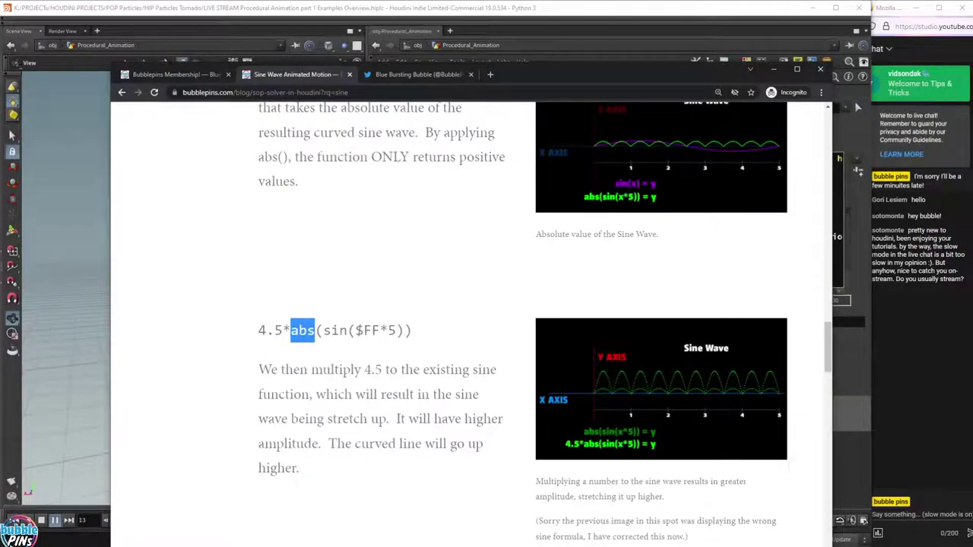
click(314, 330)
drag(324, 329, 405, 329)
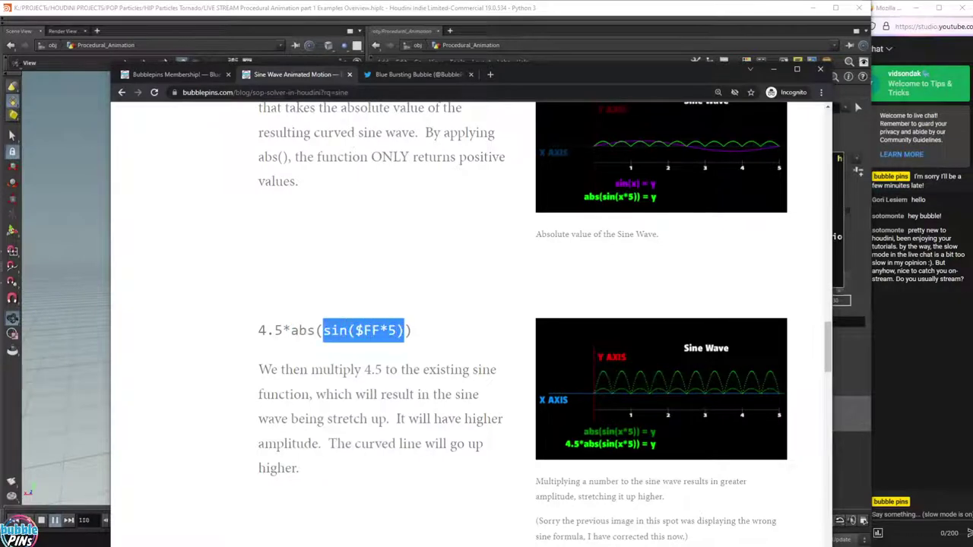
drag(290, 330, 313, 330)
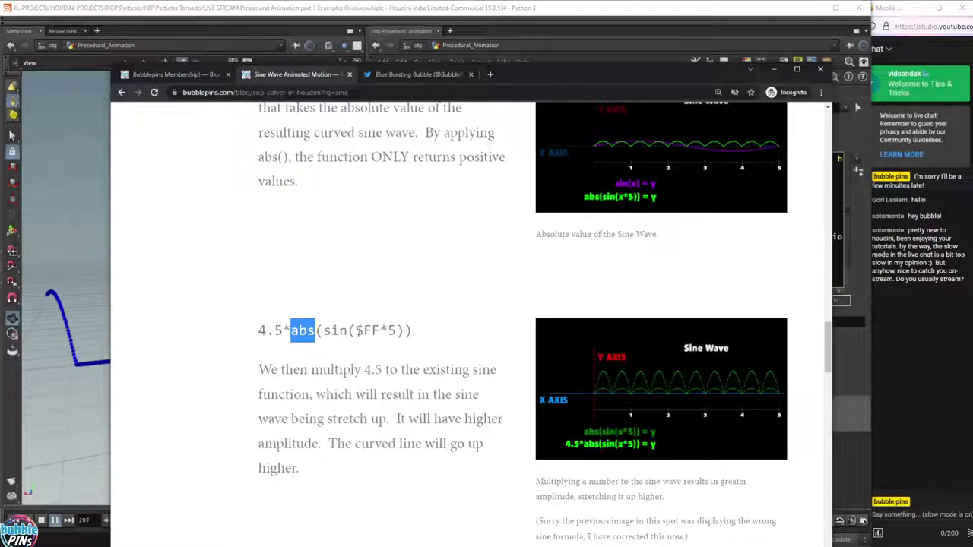
Open the 4.5*abs(sin(x*5)) = y graph image from the article in a new tab and view it.
right_click(672, 391)
click(689, 401)
click(420, 76)
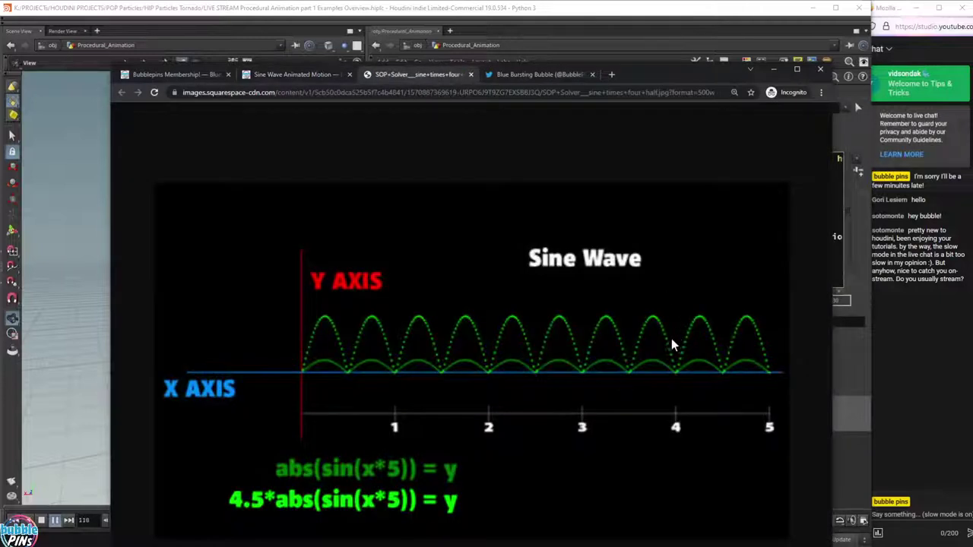
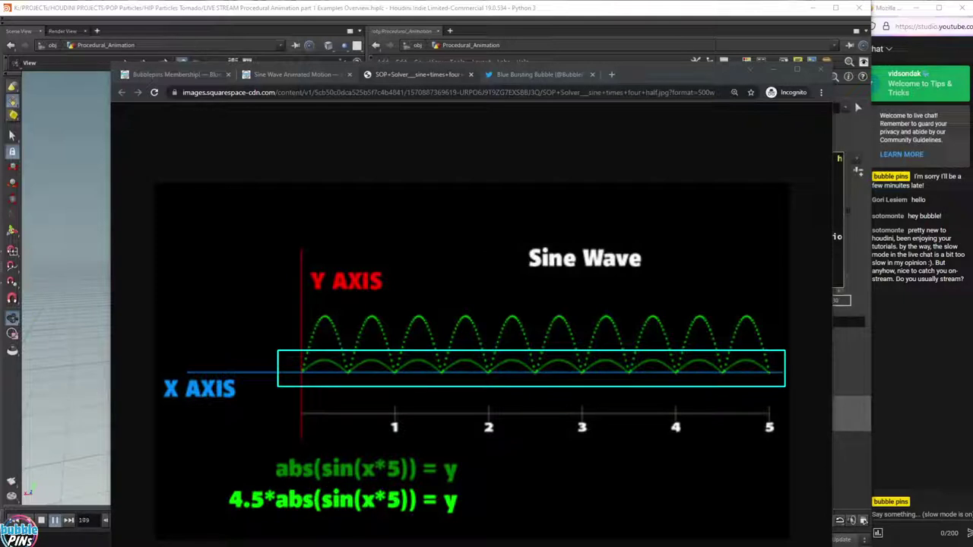
Mark the abs term below the graph with a box and a red arrow, clear the annotations and return to the Sine Wave article.
drag(260, 443, 321, 485)
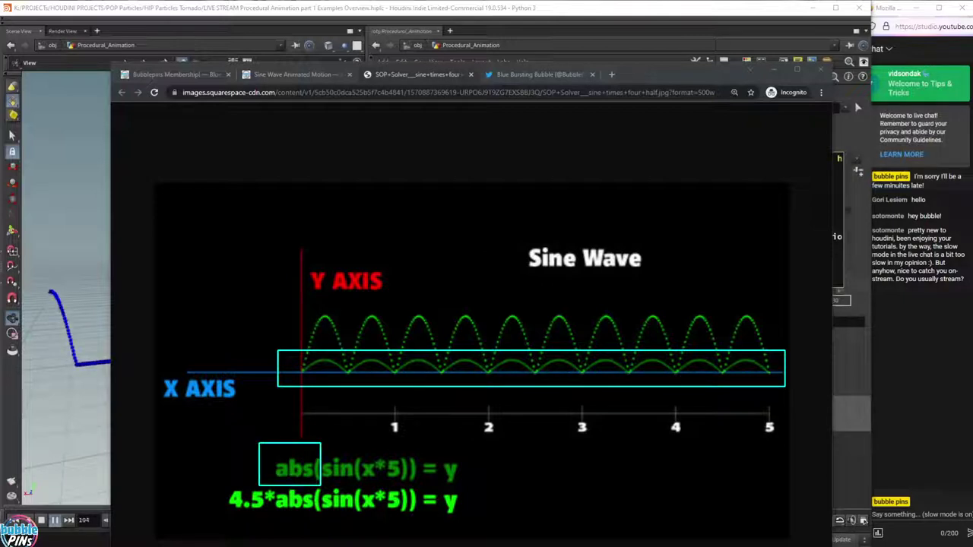
drag(338, 368, 301, 429)
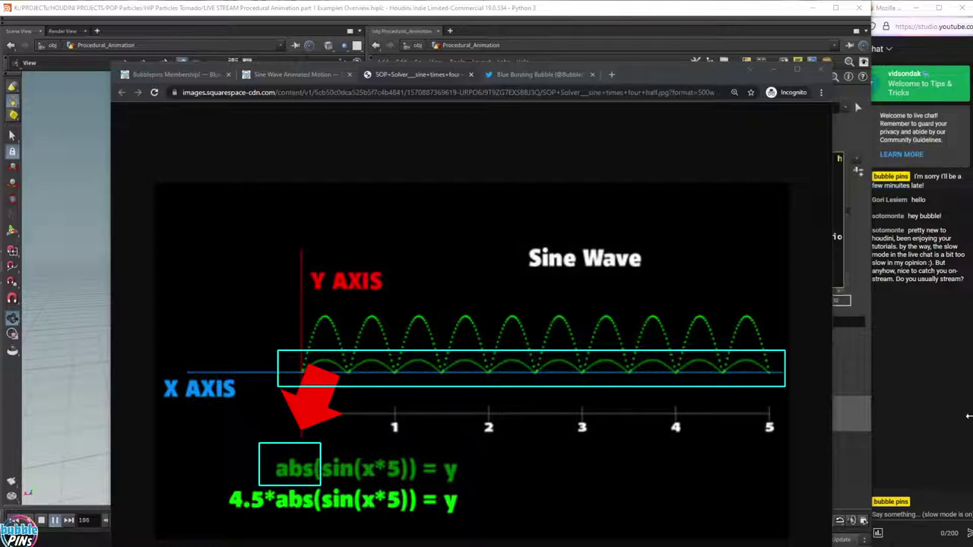
key(Escape)
click(311, 76)
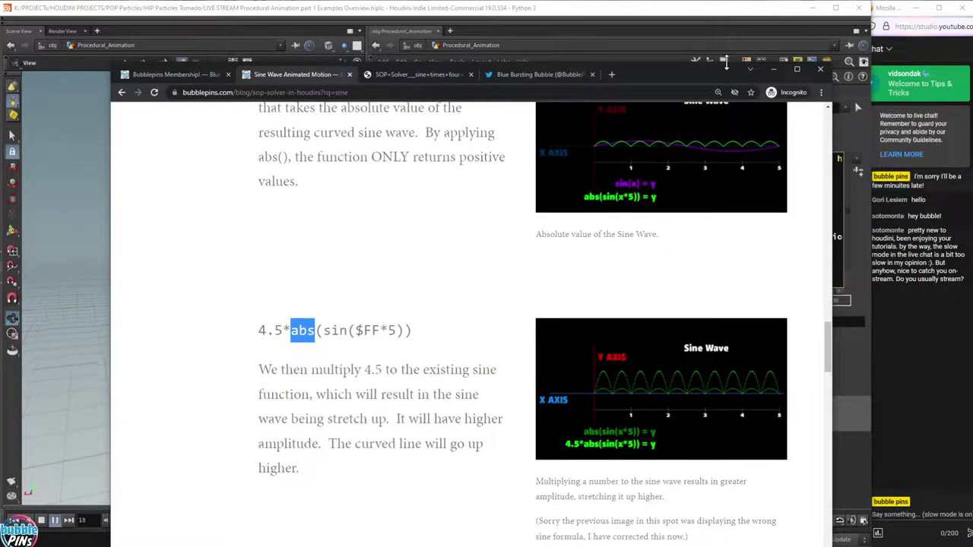
Switch to the live chat window and read the viewer's question about streaming, highlighting part of the message.
click(895, 324)
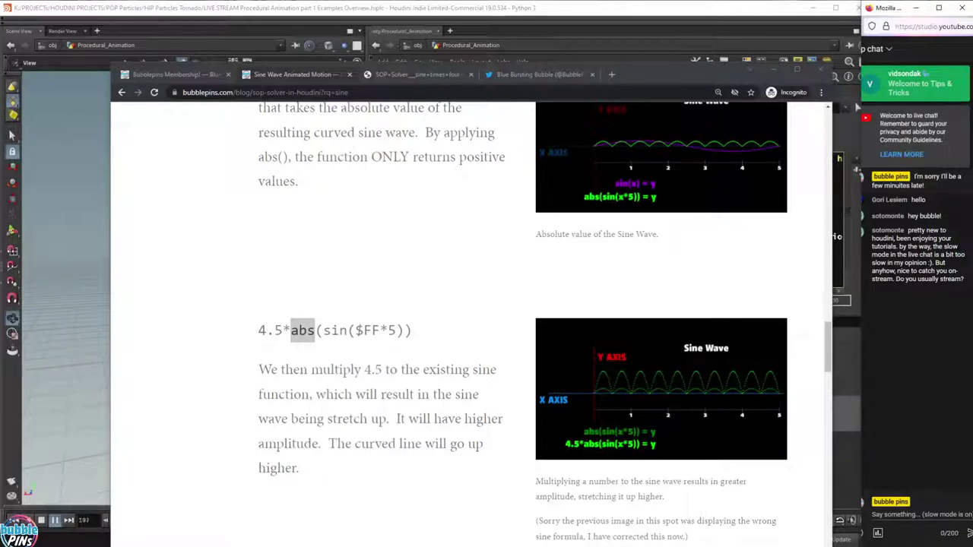
drag(908, 270, 934, 279)
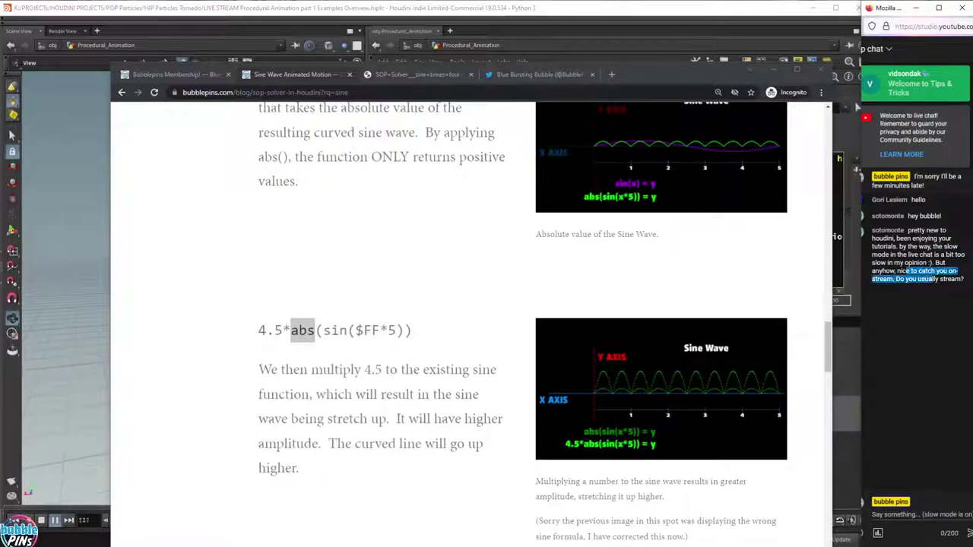
click(957, 290)
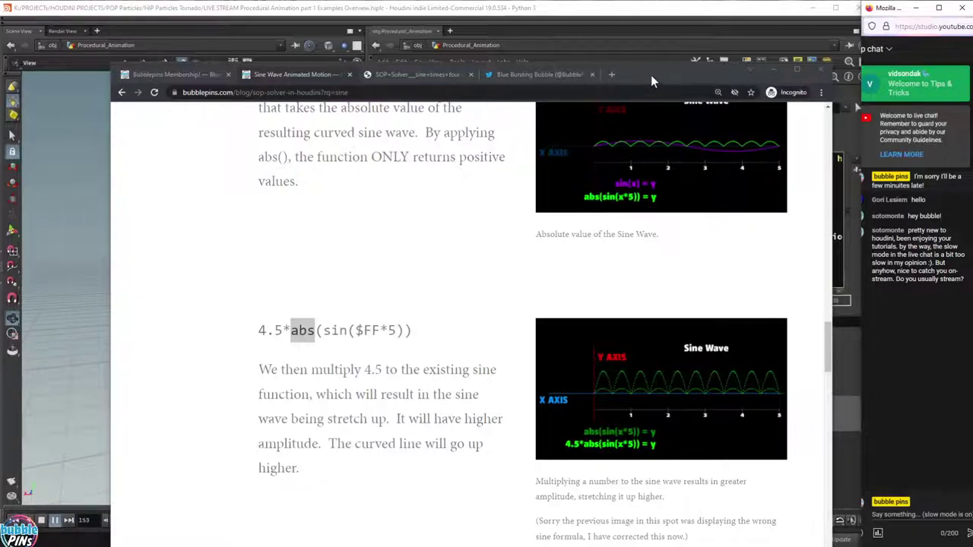
Move the browser window off Houdini and narrow both the sine_wave_test10 parameter overlay and the scene view.
drag(650, 75, 972, 70)
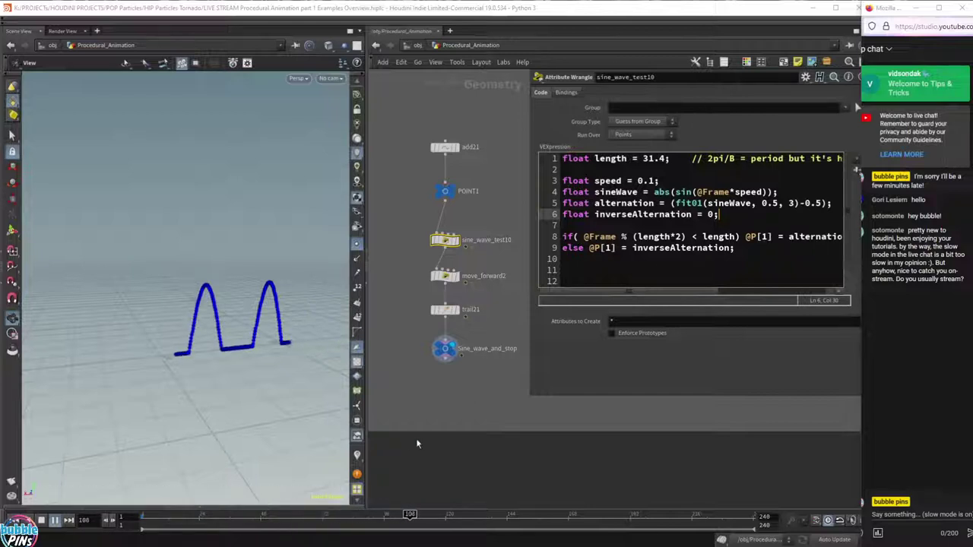
scroll(466, 395, down, 3)
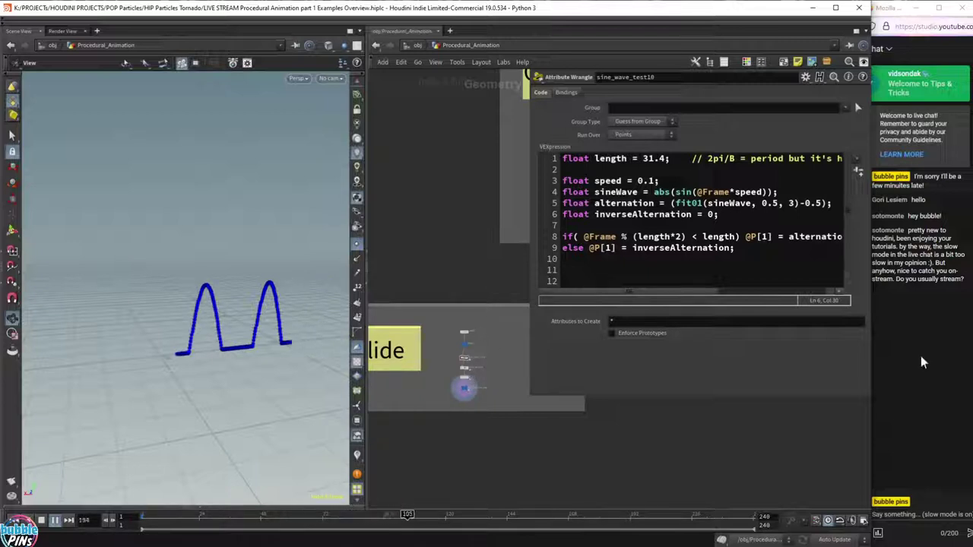
click(931, 311)
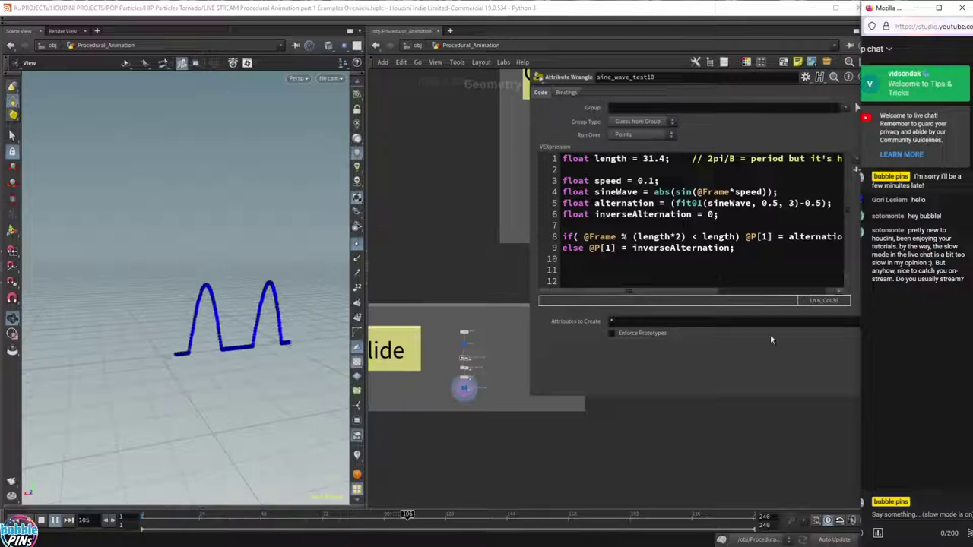
drag(531, 396, 573, 384)
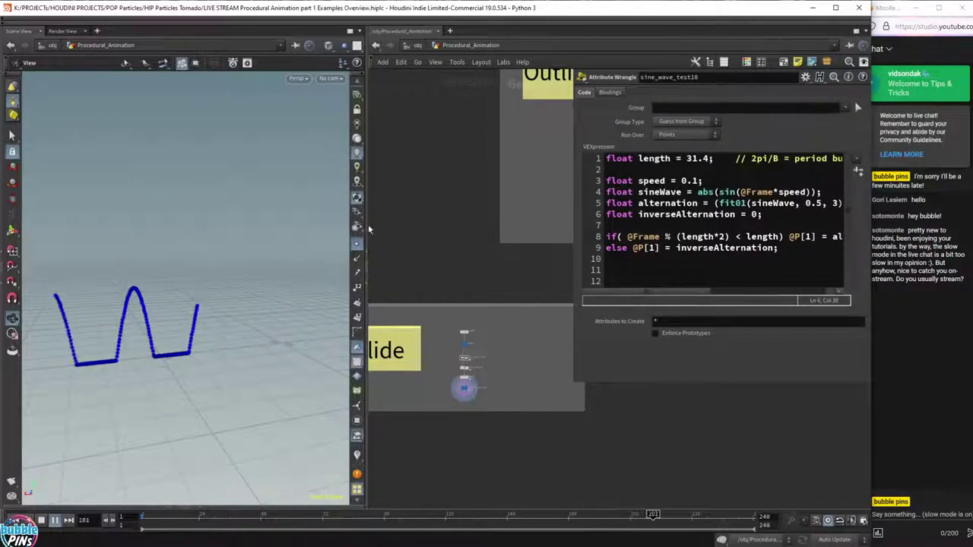
drag(365, 227, 318, 227)
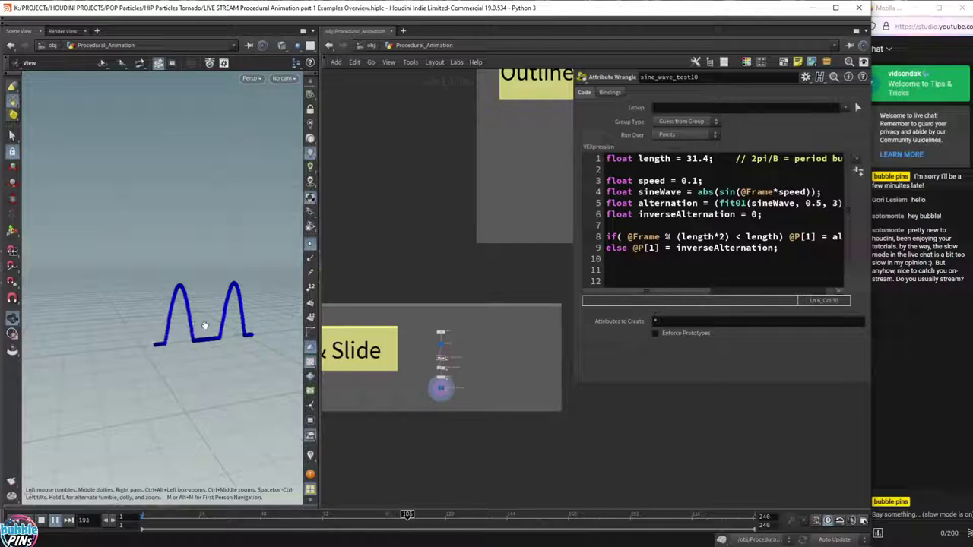
Frame the sine wave trail and look over the network boxes around Sine Wave & Slide, down to Character Rest Pose.
drag(206, 326, 236, 328)
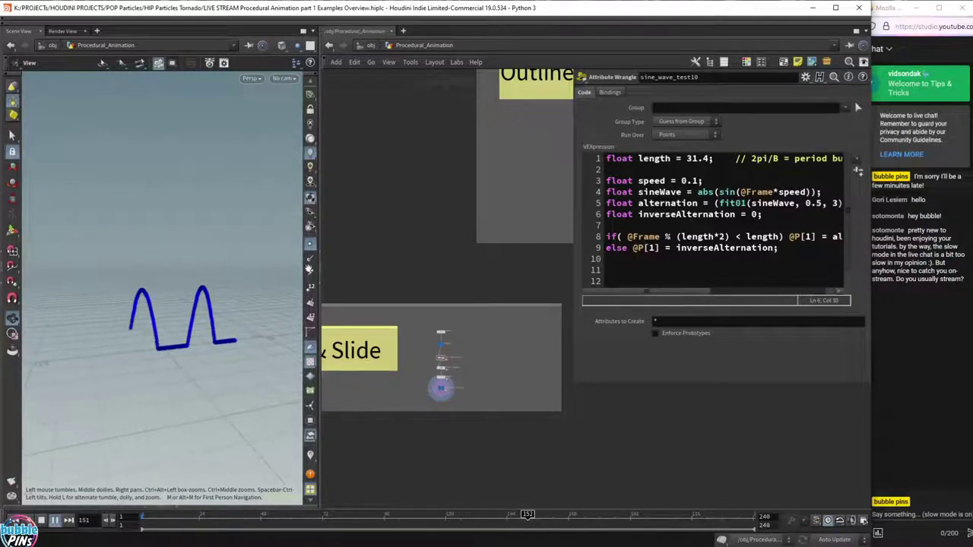
scroll(355, 316, down, 4)
scroll(491, 403, down, 2)
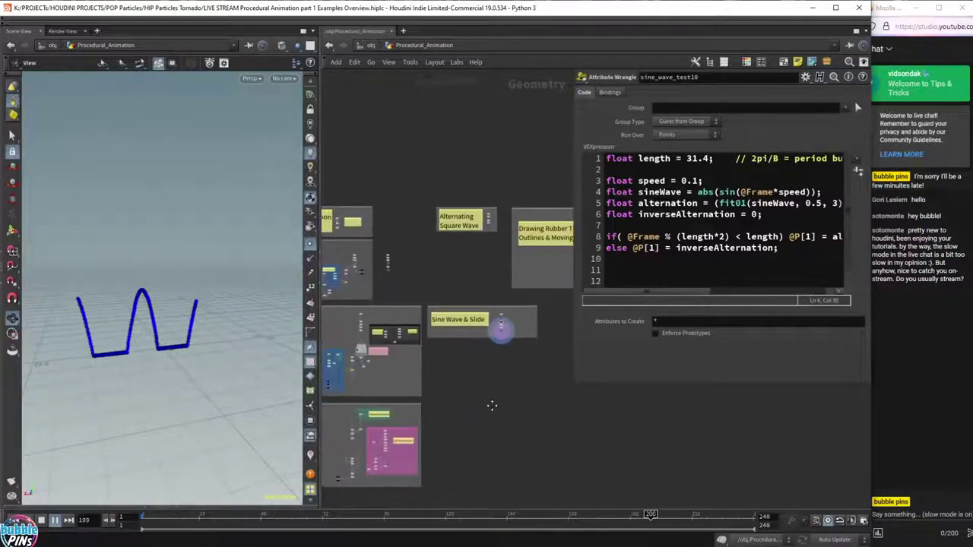
scroll(491, 399, up, 6)
scroll(492, 383, down, 5)
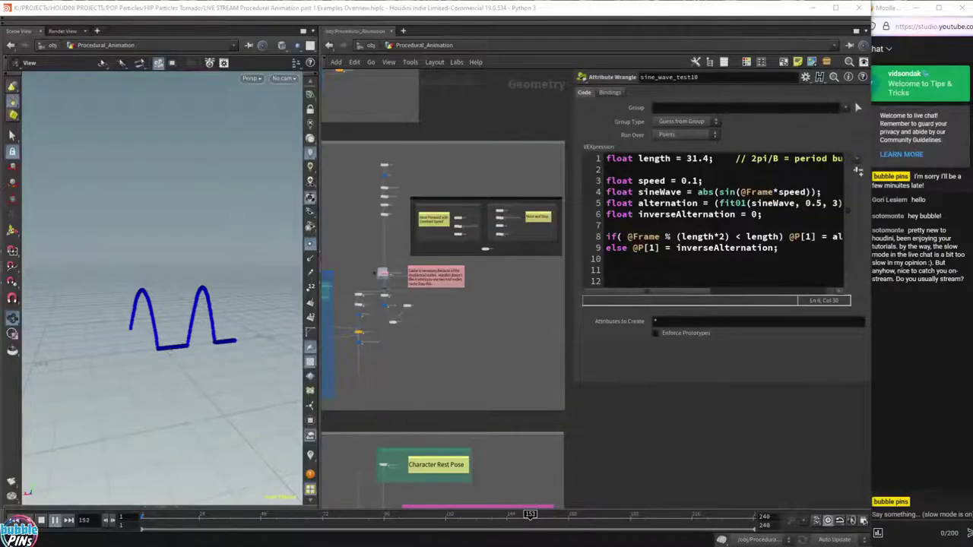
Switch back to the web browser and open youtube.com/c/bubblepins in a new tab, placing the window higher over Houdini.
drag(972, 184, 662, 124)
click(615, 115)
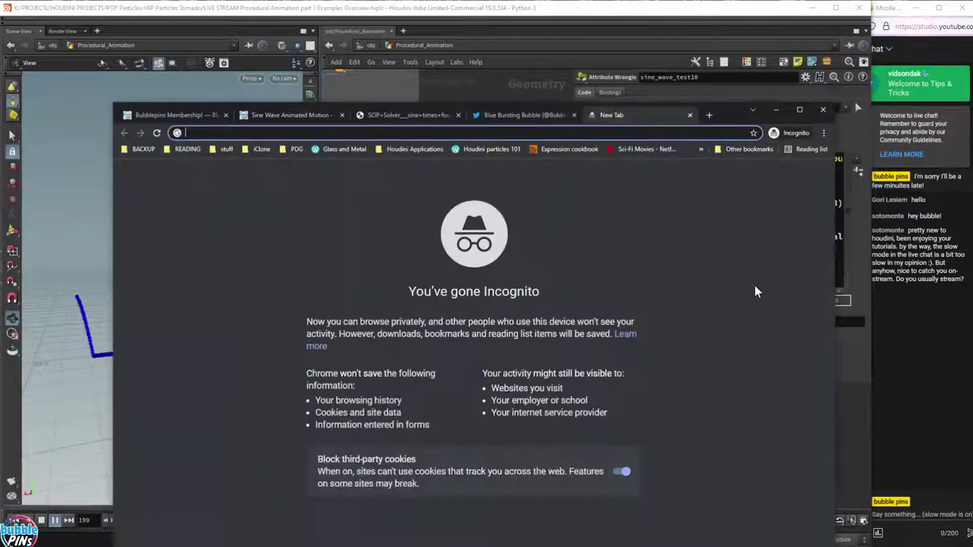
text(youtube.com/c/bubblepins)
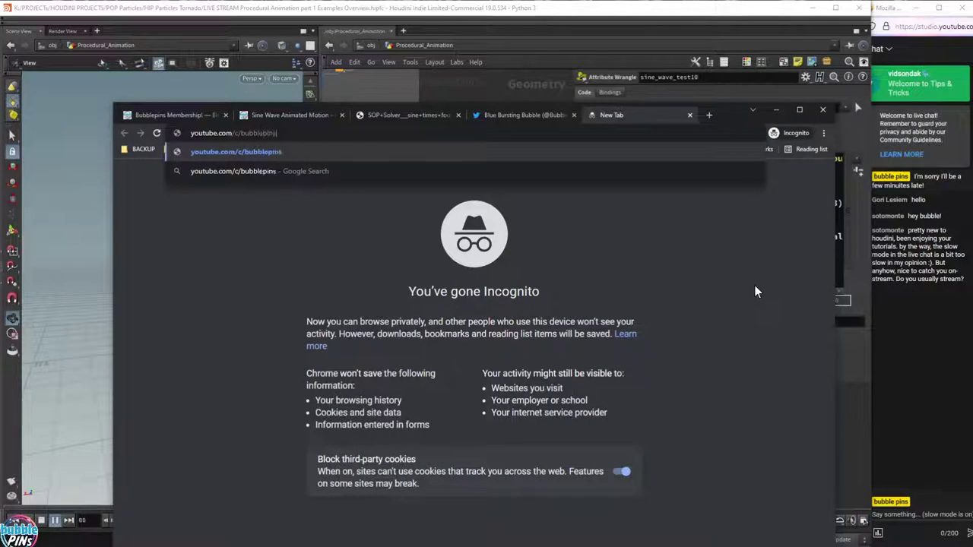
key(Return)
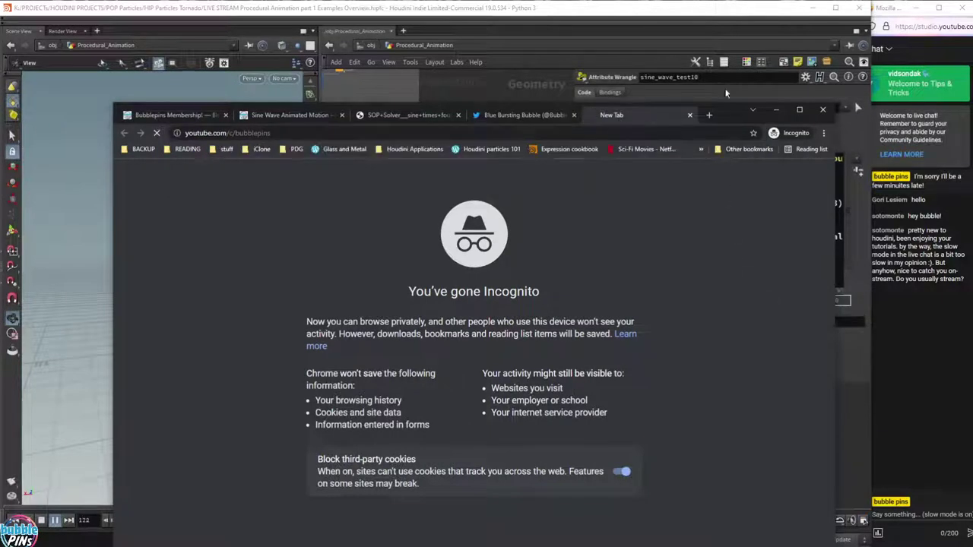
drag(721, 118, 749, 54)
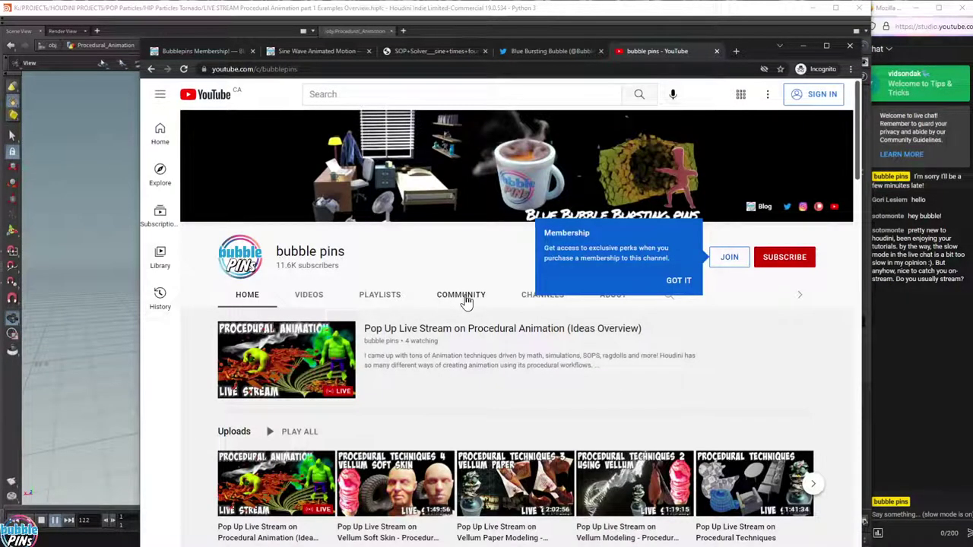
Open the channel's Community page and highlight the date and time of the Procedural Animation live stream announcement, then check the live chat.
click(464, 301)
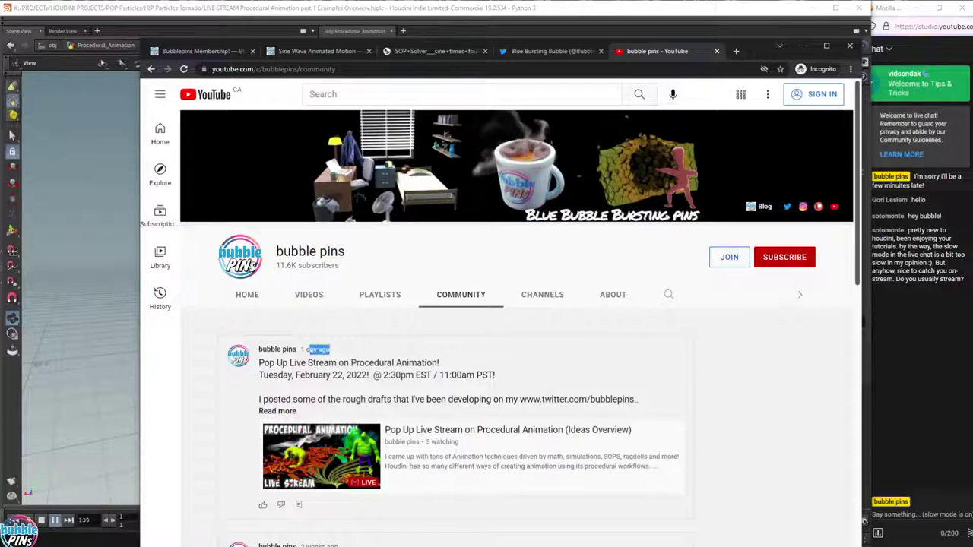
drag(308, 351, 301, 357)
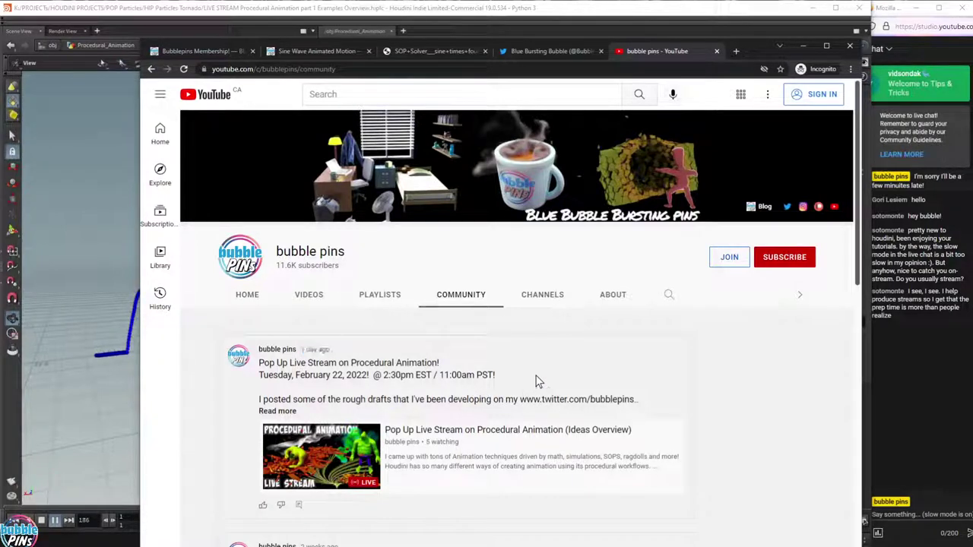
drag(536, 375, 304, 350)
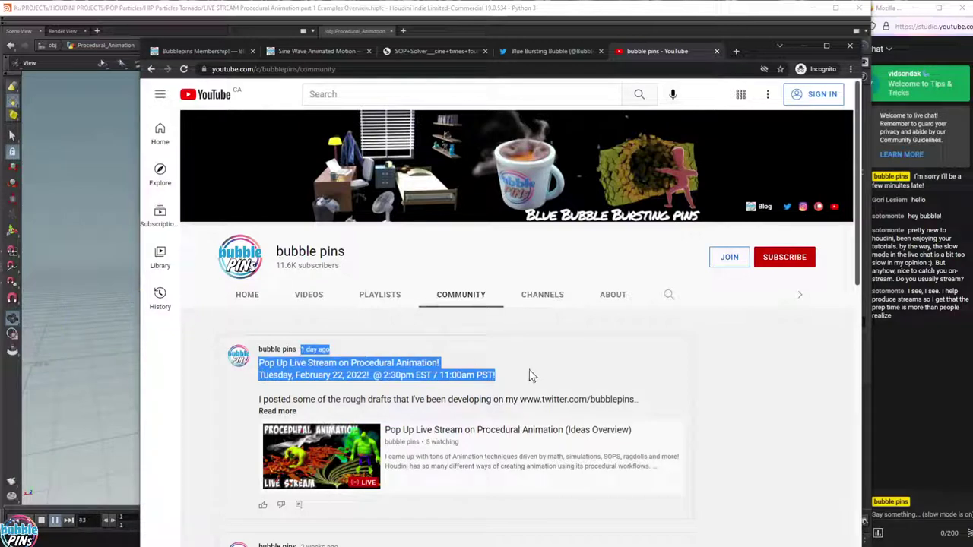
click(736, 395)
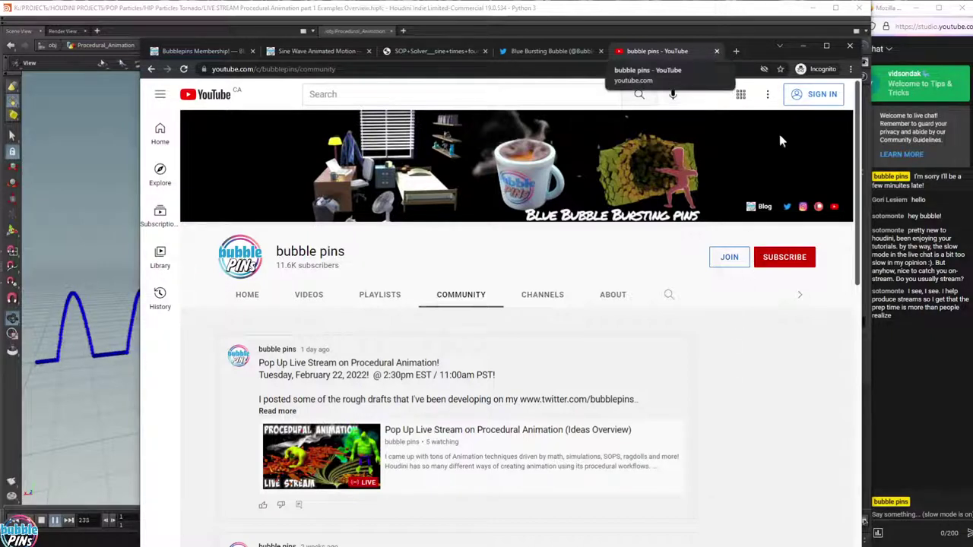
click(917, 368)
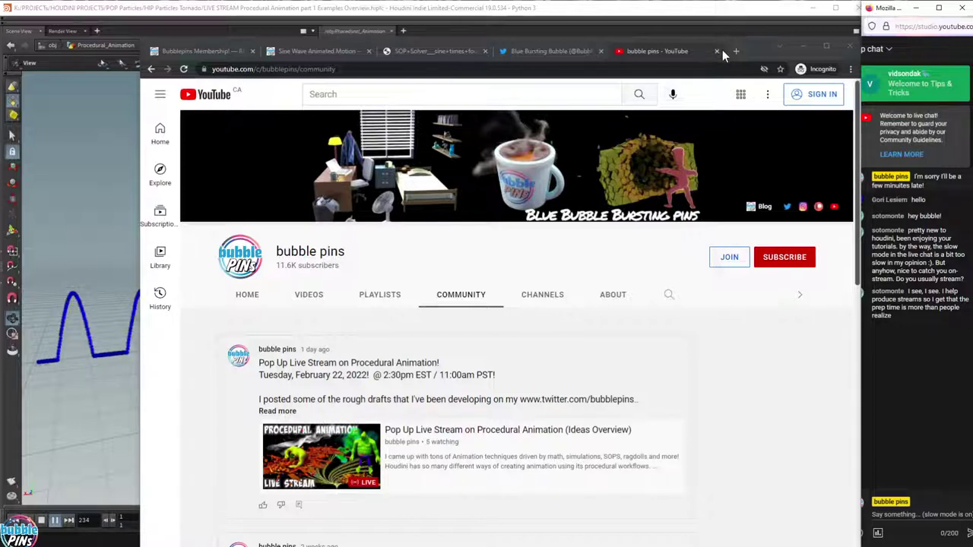
Close the sine wave image page in the browser and return to the Sine Wave Animated Motion article.
click(669, 53)
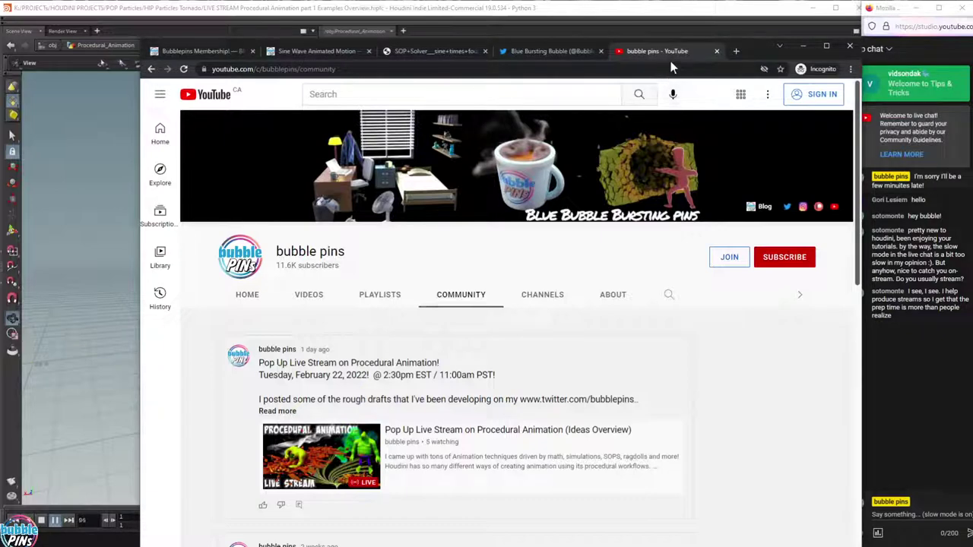
click(429, 53)
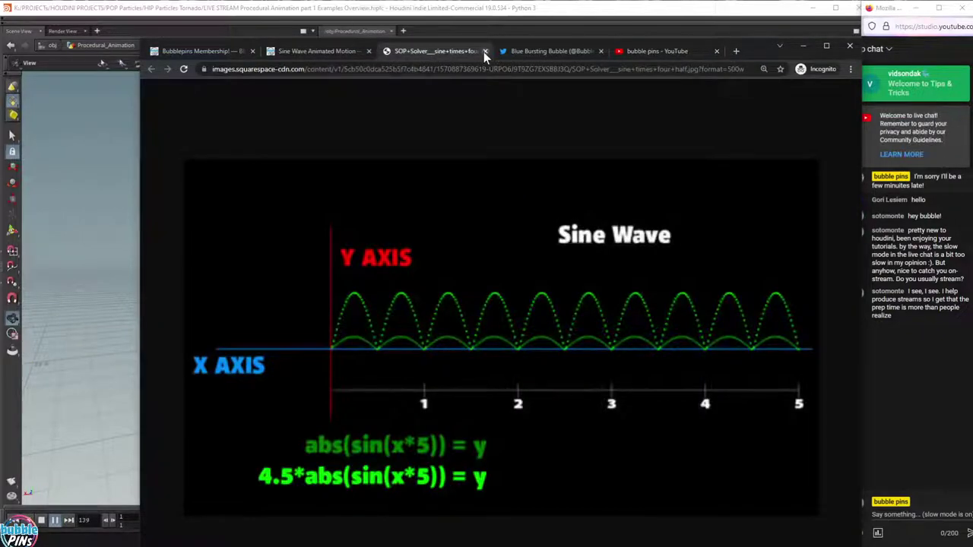
click(483, 51)
click(544, 53)
click(418, 50)
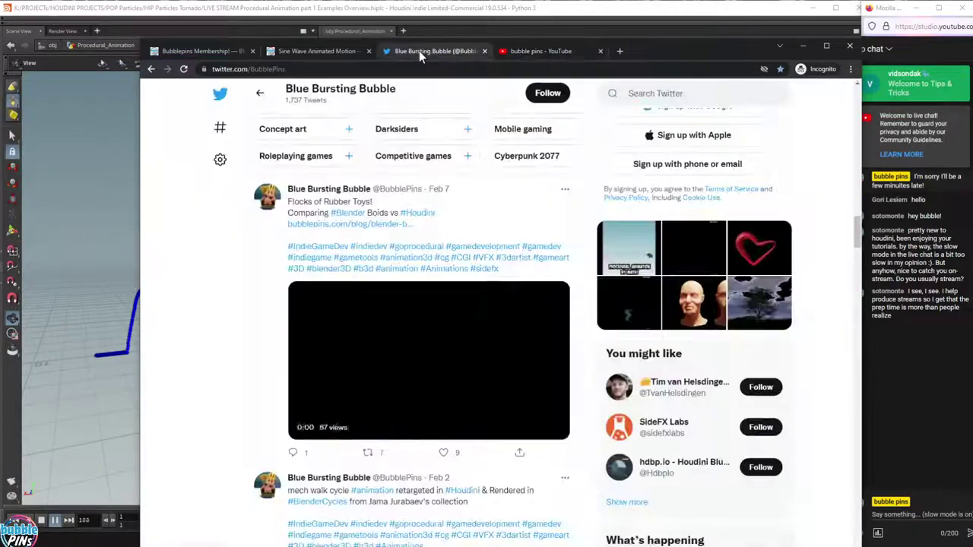
click(323, 50)
Move the browser window off Houdini, narrow the sine_wave_test10 parameter overlay, and frame the Sine Wave & Slide node chain.
drag(642, 51, 657, 546)
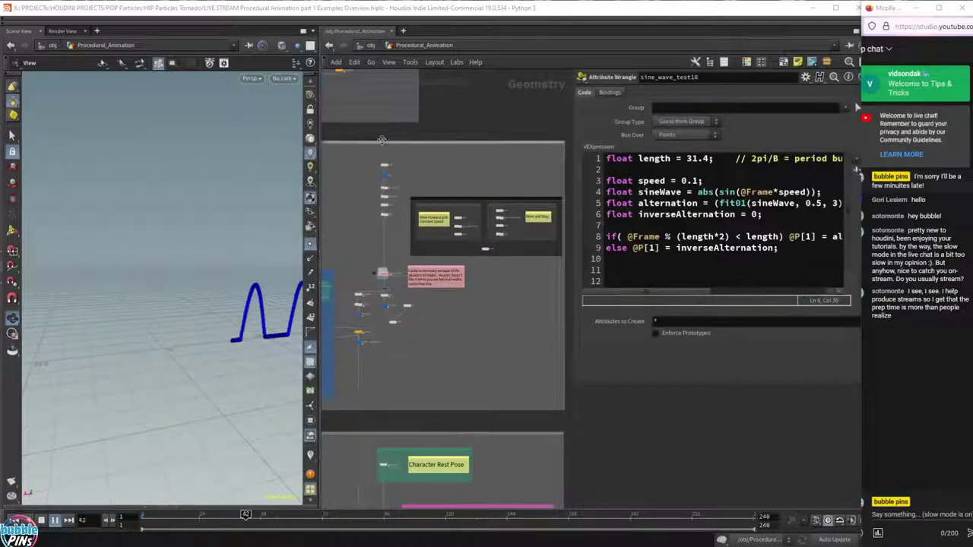
click(749, 447)
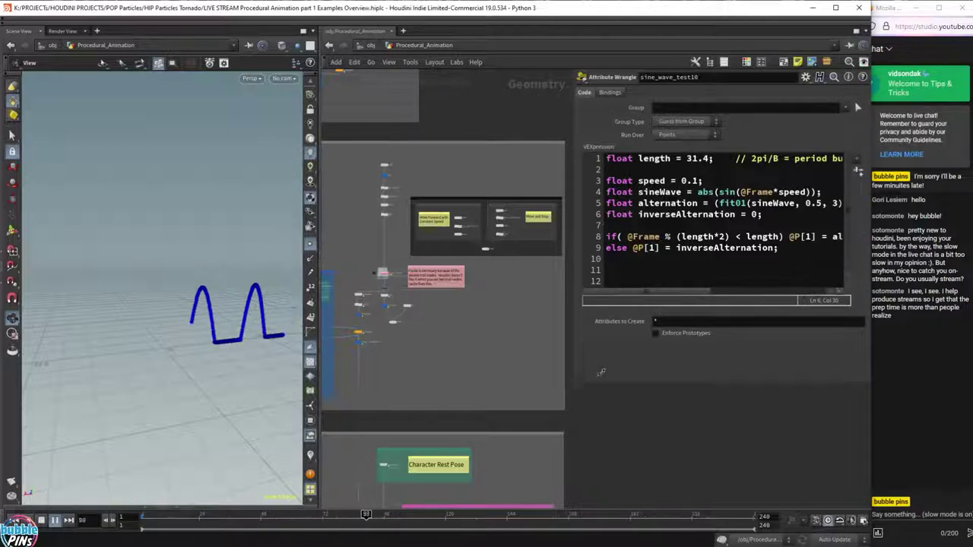
drag(601, 372, 644, 359)
scroll(637, 418, down, 2)
middle_drag(643, 417, 472, 396)
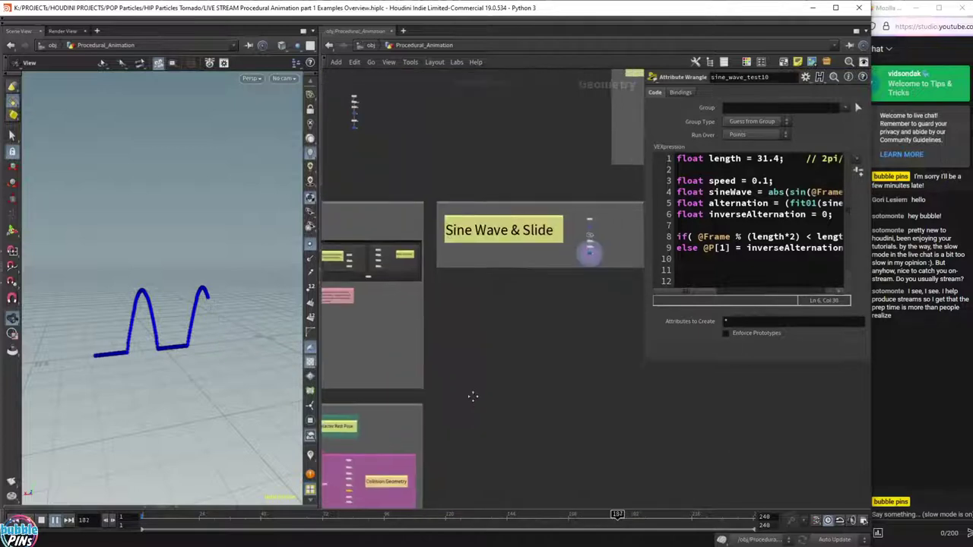
scroll(562, 262, up, 8)
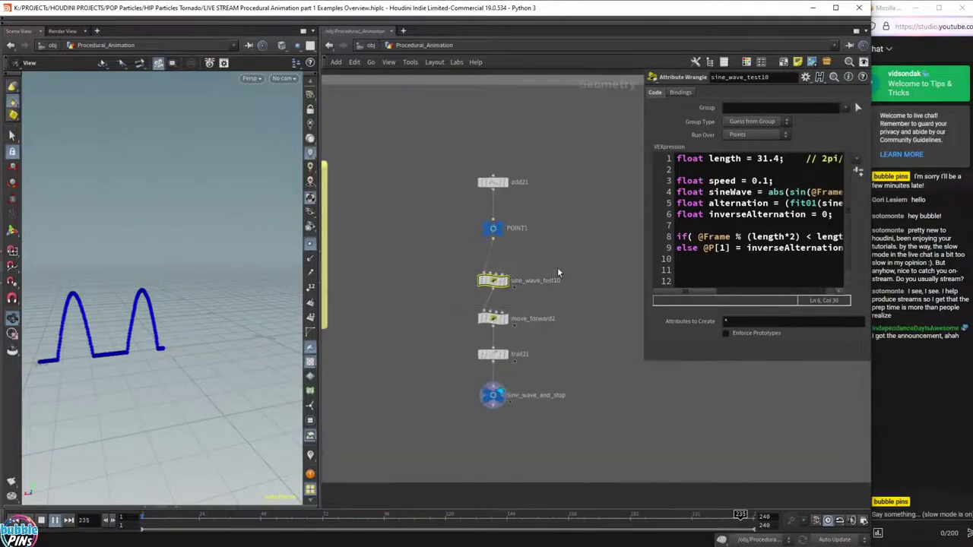
Check the live chat, then look over the network from the Sine Wave & Slide nodes across to the Pause and Character Animation boxes.
click(906, 365)
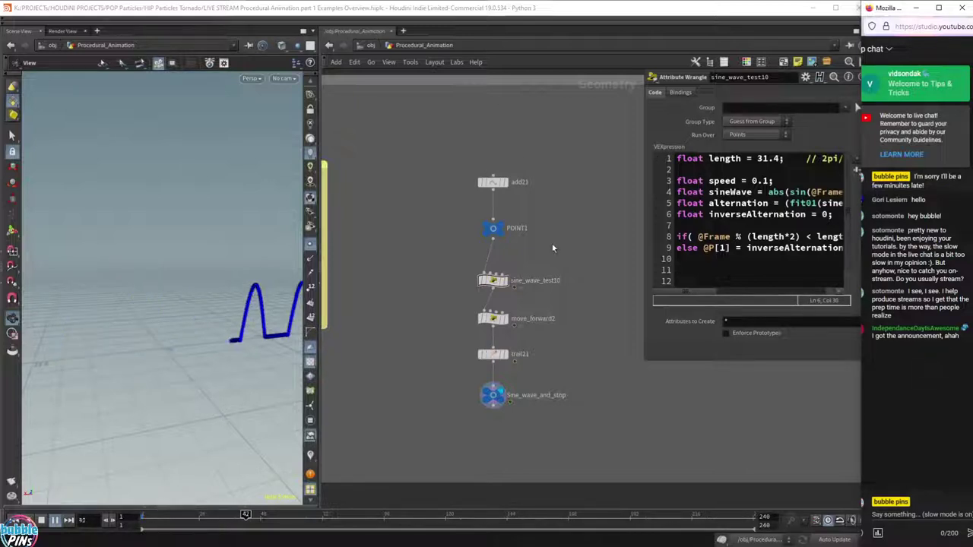
scroll(552, 244, down, 2)
scroll(573, 258, up, 2)
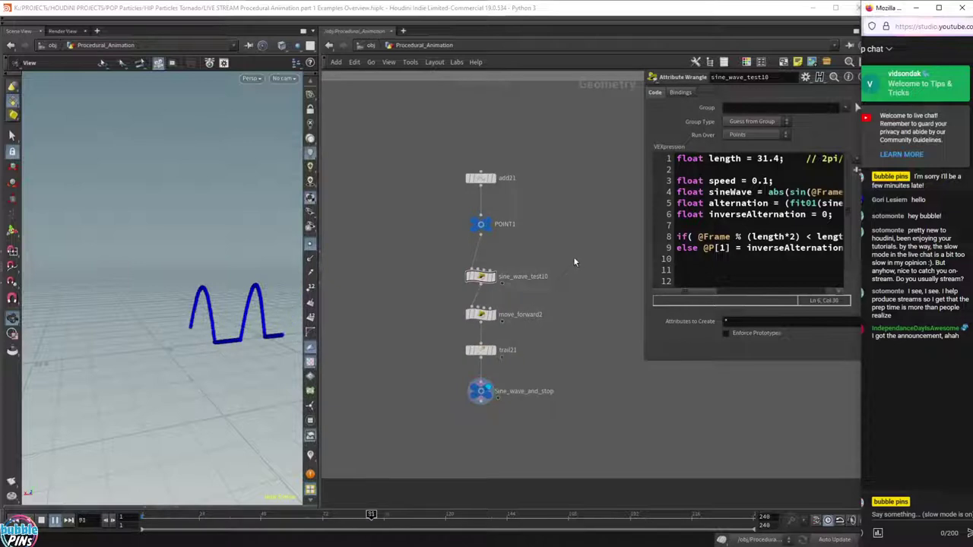
scroll(368, 395, up, 1)
scroll(497, 383, down, 5)
middle_drag(365, 386, 530, 377)
middle_drag(467, 418, 741, 346)
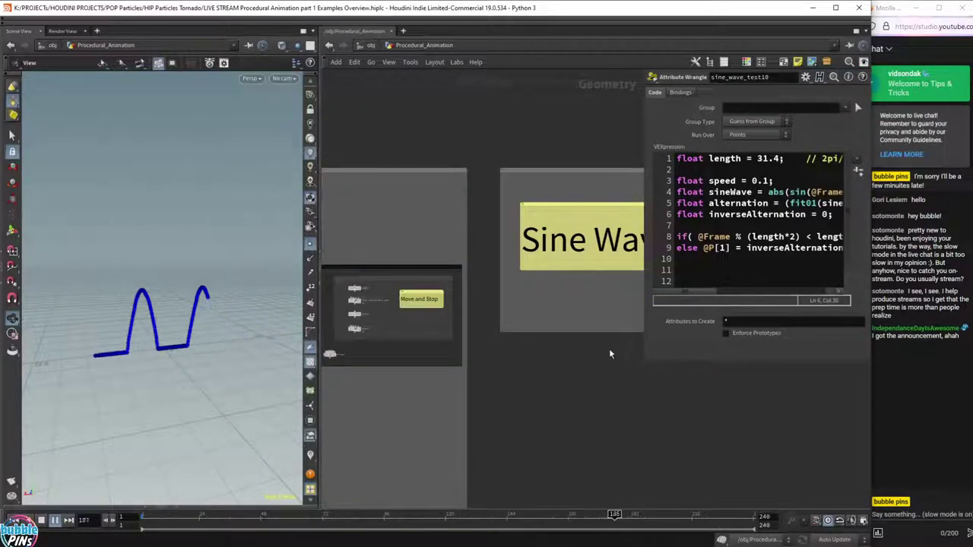
middle_drag(586, 436, 687, 396)
middle_drag(477, 405, 650, 364)
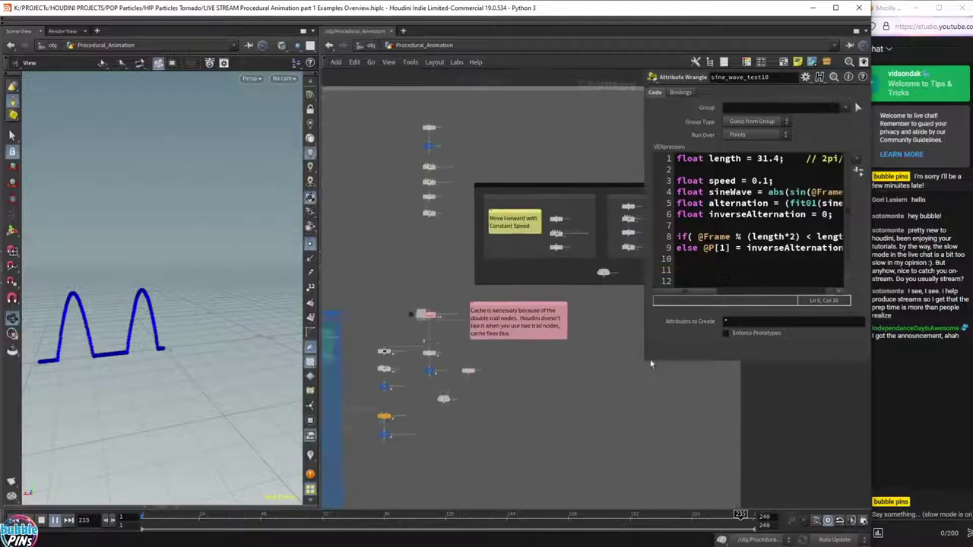
scroll(545, 388, down, 2)
middle_drag(545, 388, 619, 314)
middle_drag(532, 372, 593, 406)
middle_drag(499, 226, 470, 219)
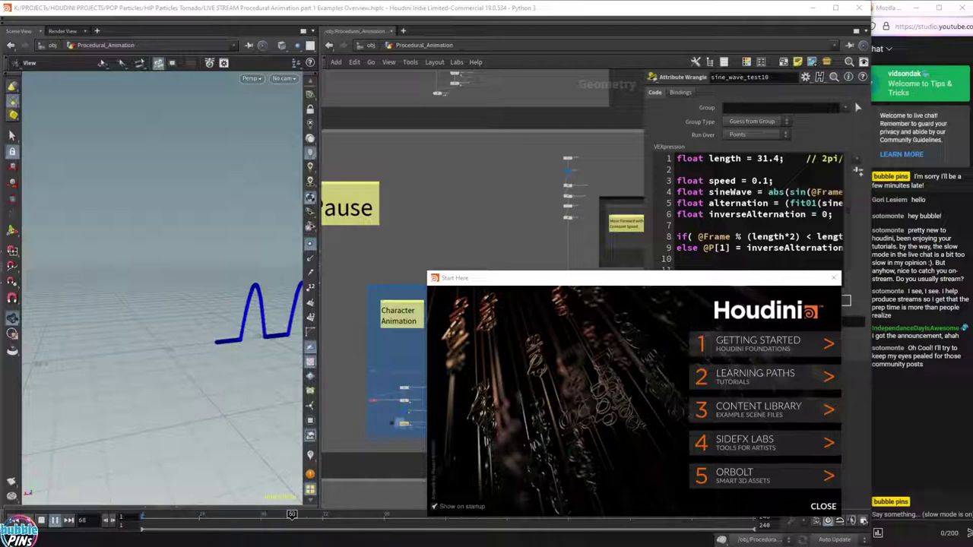
Bring the simple popnet.hiplc Houdini window on screen, dismiss its Start Here dialog, and fit the window beside the live chat.
drag(972, 532, 526, 97)
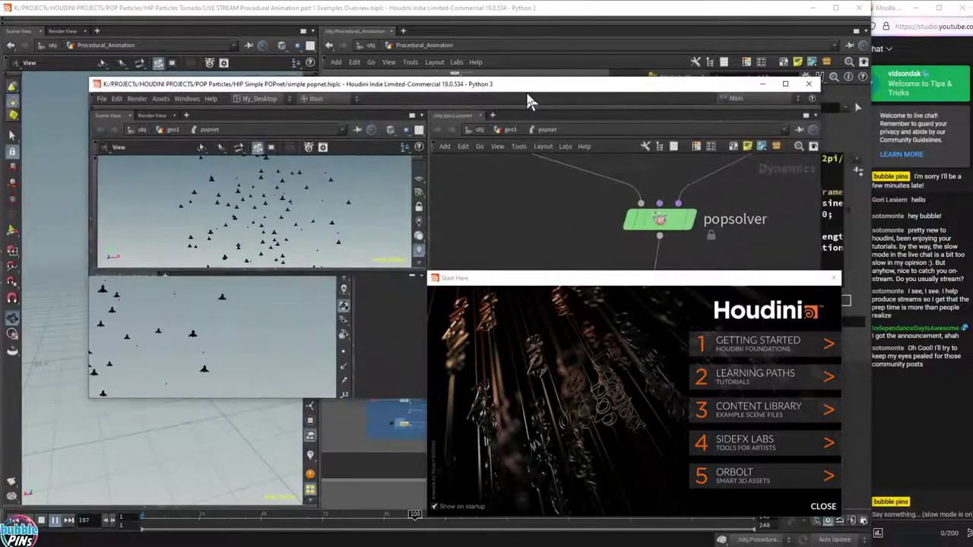
click(833, 279)
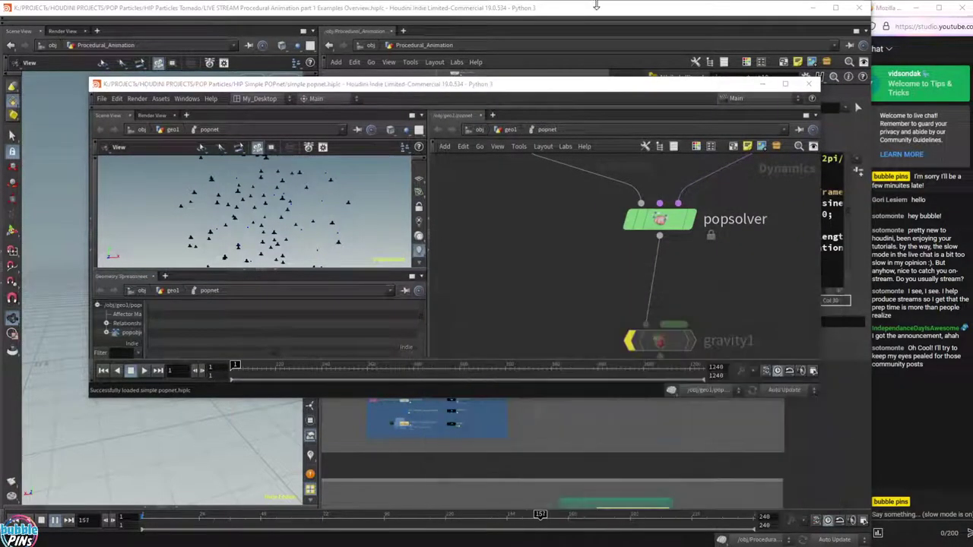
double_click(548, 85)
scroll(684, 300, down, 3)
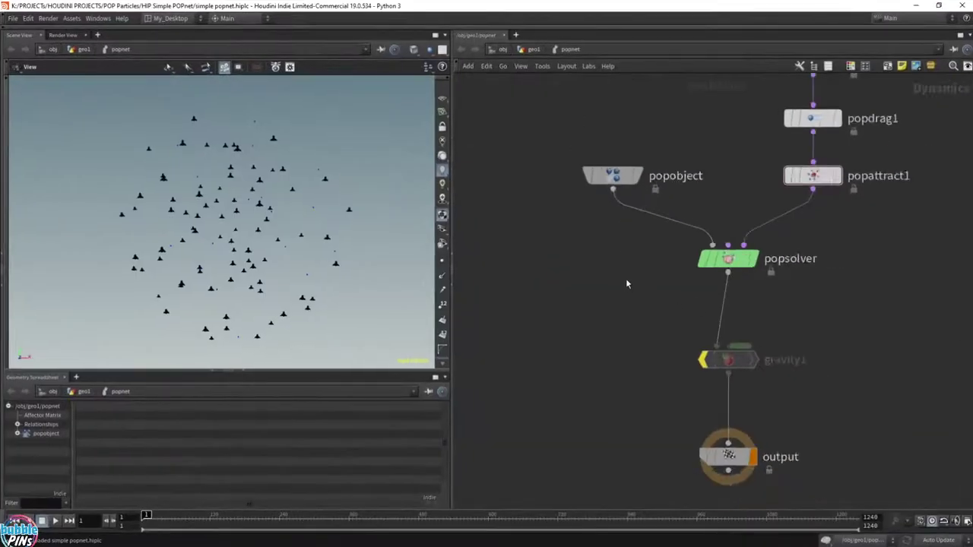
drag(752, 8, 532, 5)
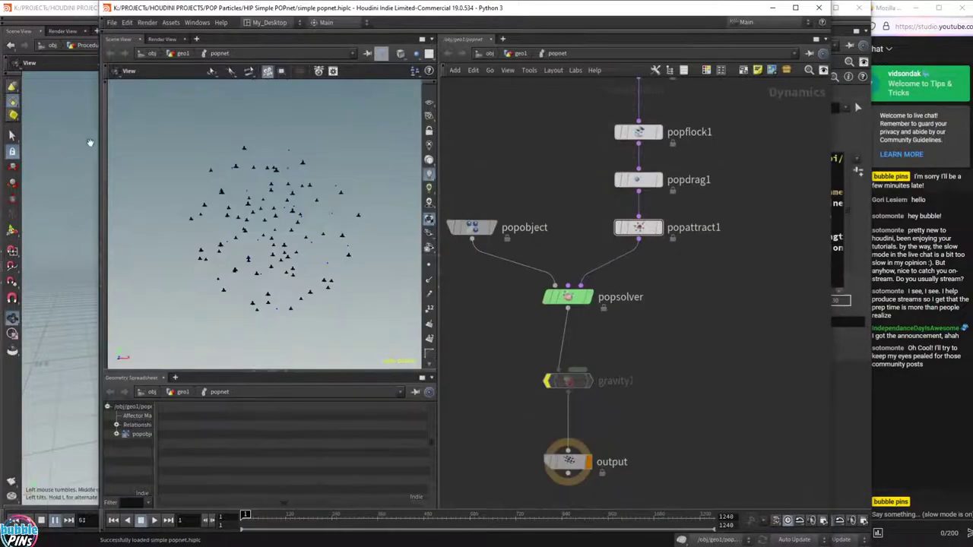
drag(64, 152, 2, 151)
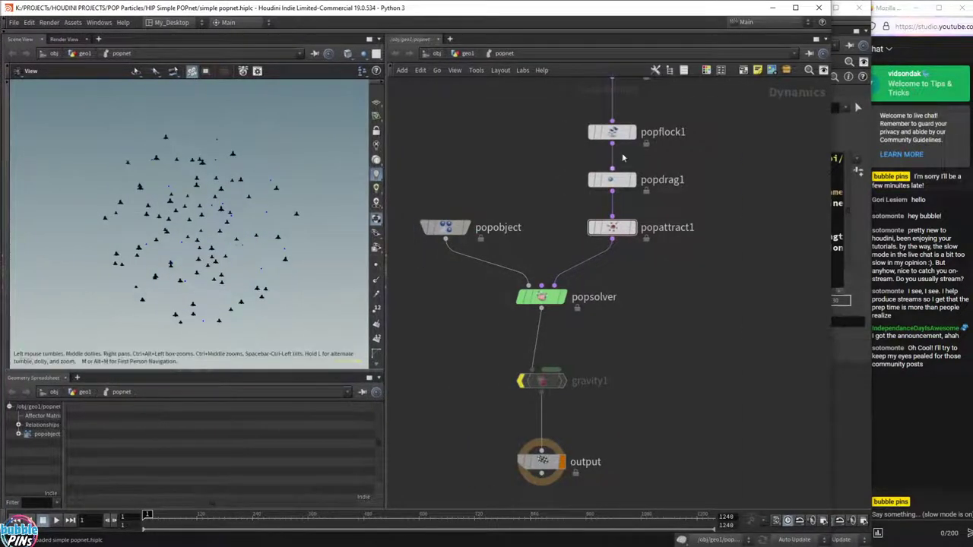
drag(833, 196, 861, 196)
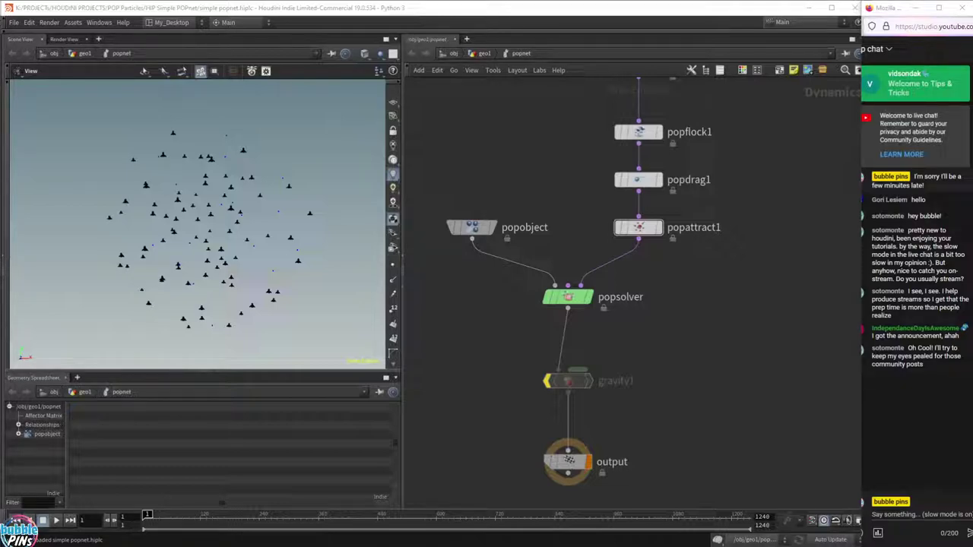
Switch back to the web browser and find the Feb 17 Character Animation by Math post on the BubblePins Twitter profile.
drag(727, 118, 681, 112)
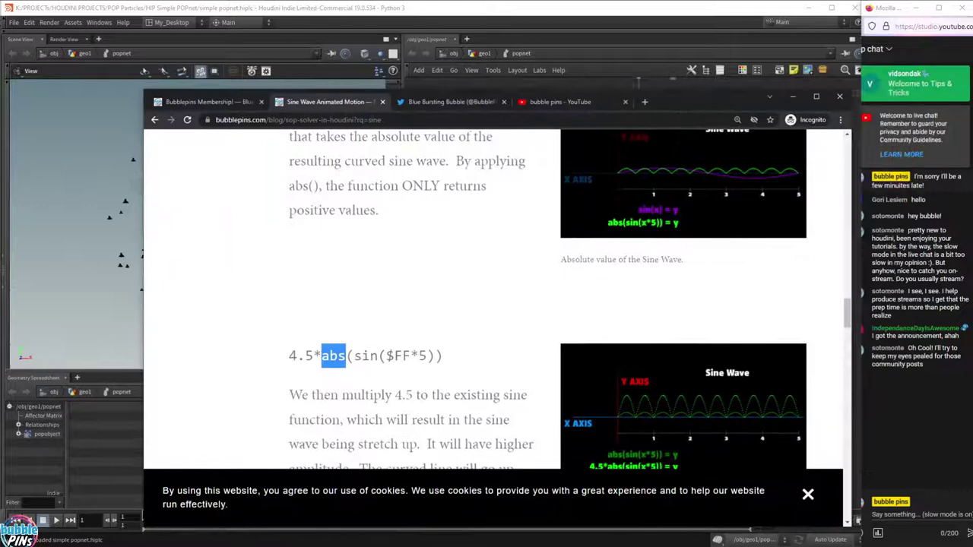
click(449, 101)
scroll(582, 265, down, 3)
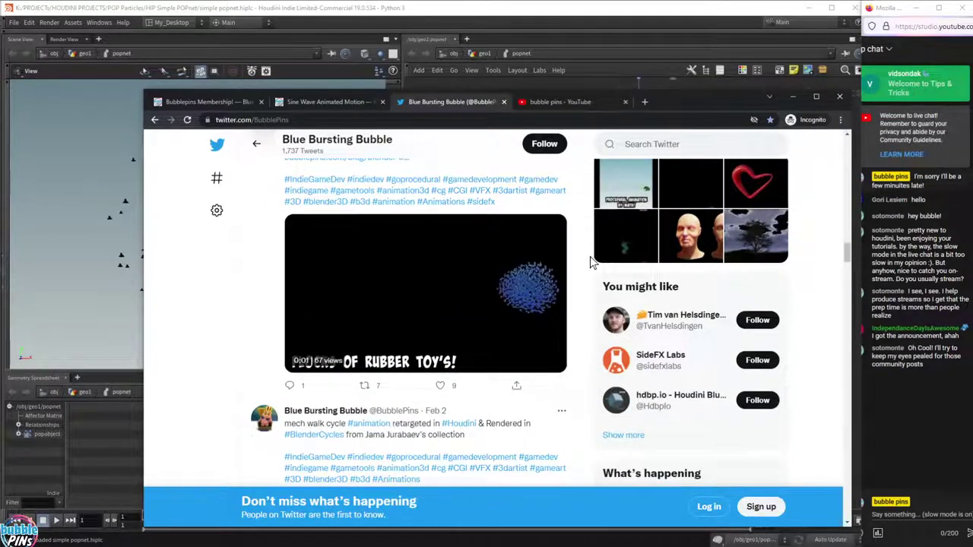
scroll(590, 262, up, 5)
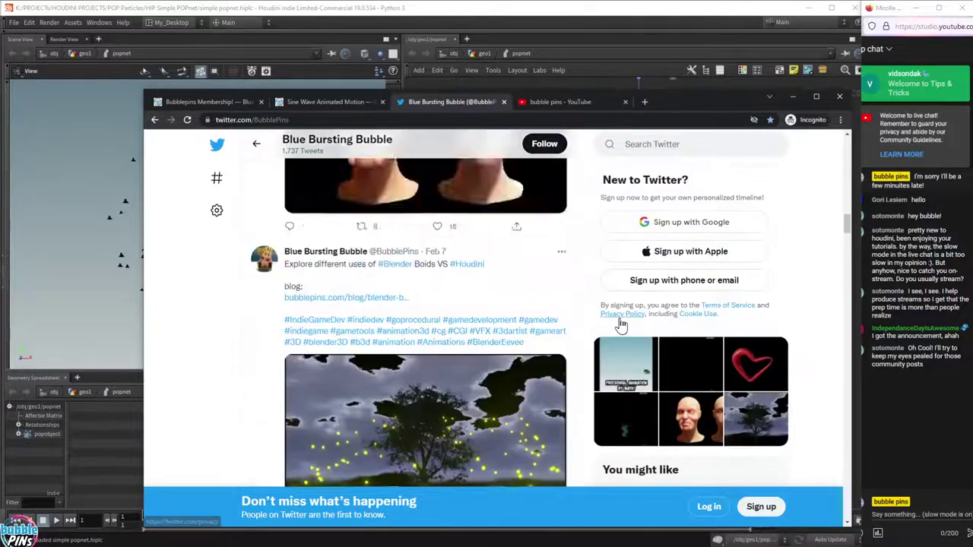
scroll(621, 325, up, 10)
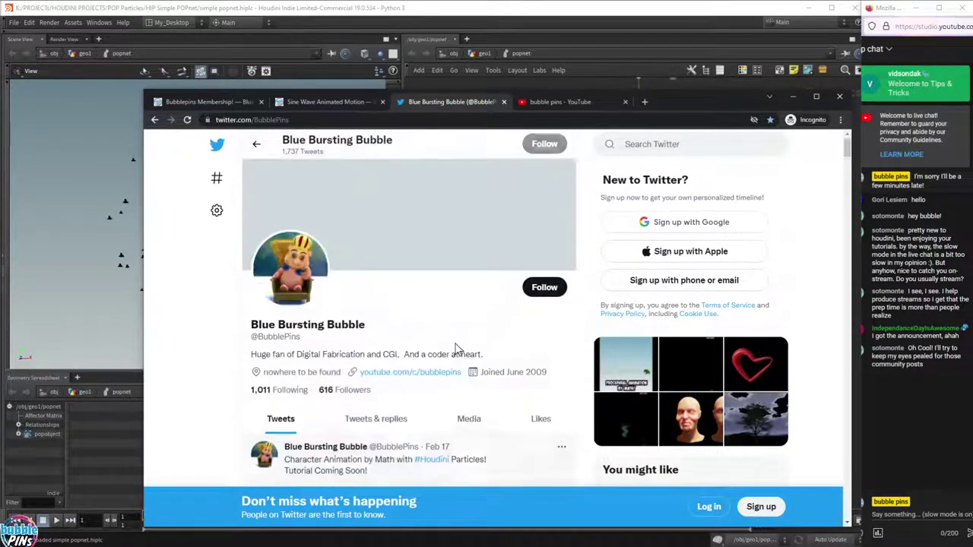
scroll(456, 348, down, 7)
scroll(456, 348, up, 4)
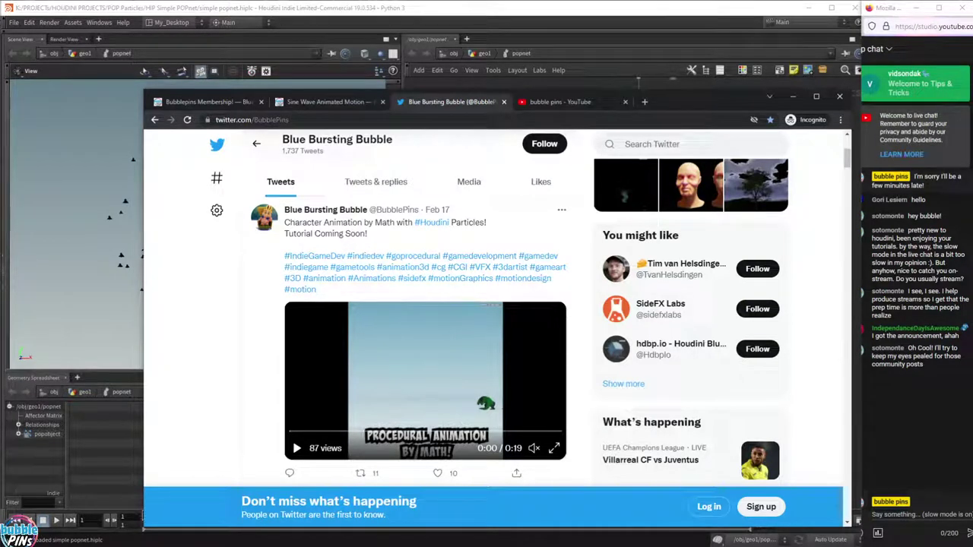
key(ctrl+t)
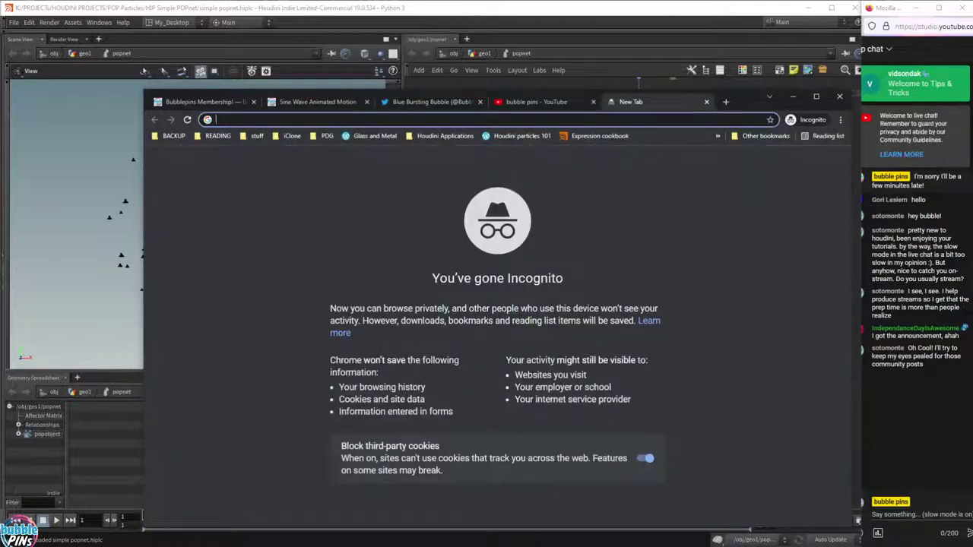
key(ctrl+w)
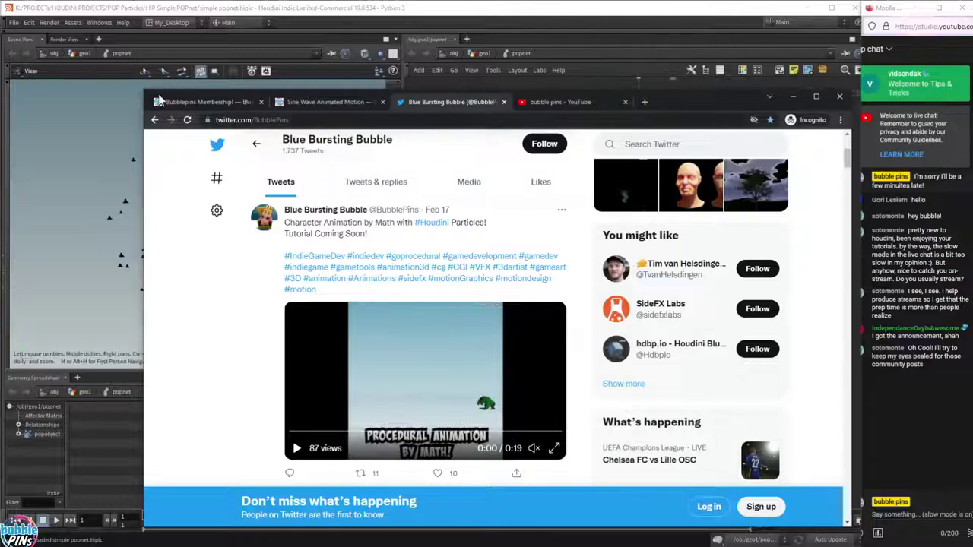
Return to the YouTube Community page, move the browser window higher, and highlight the Procedural Animation live stream announcement.
click(563, 103)
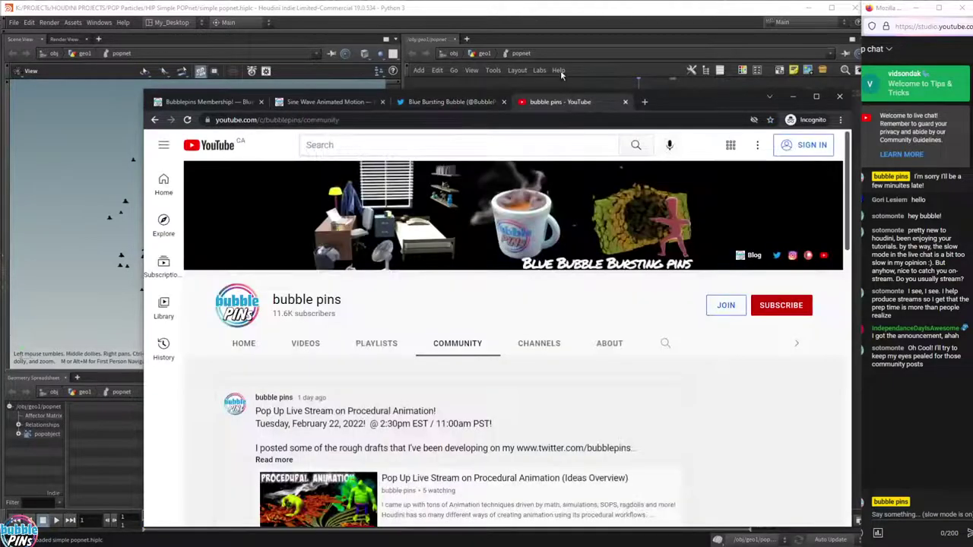
scroll(463, 348, down, 3)
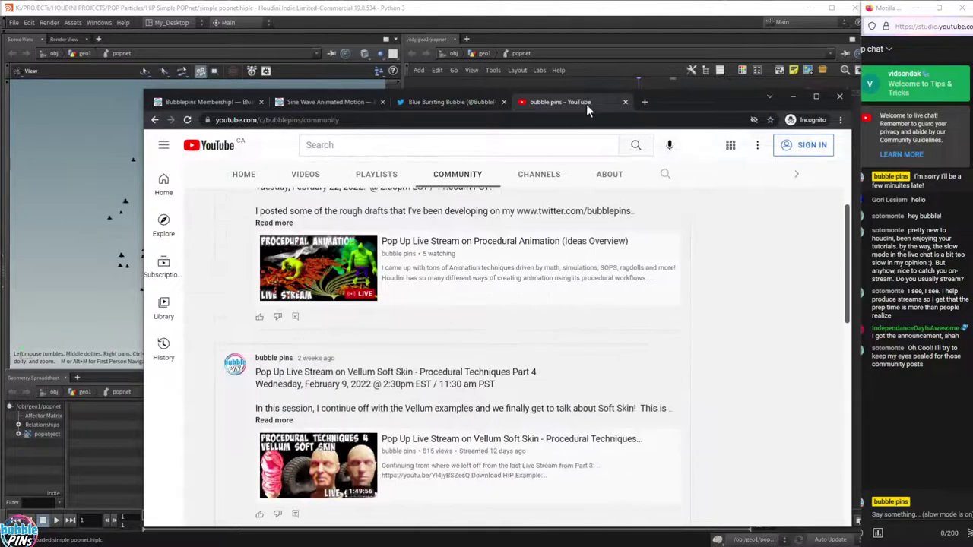
drag(673, 91, 664, 33)
scroll(703, 233, up, 2)
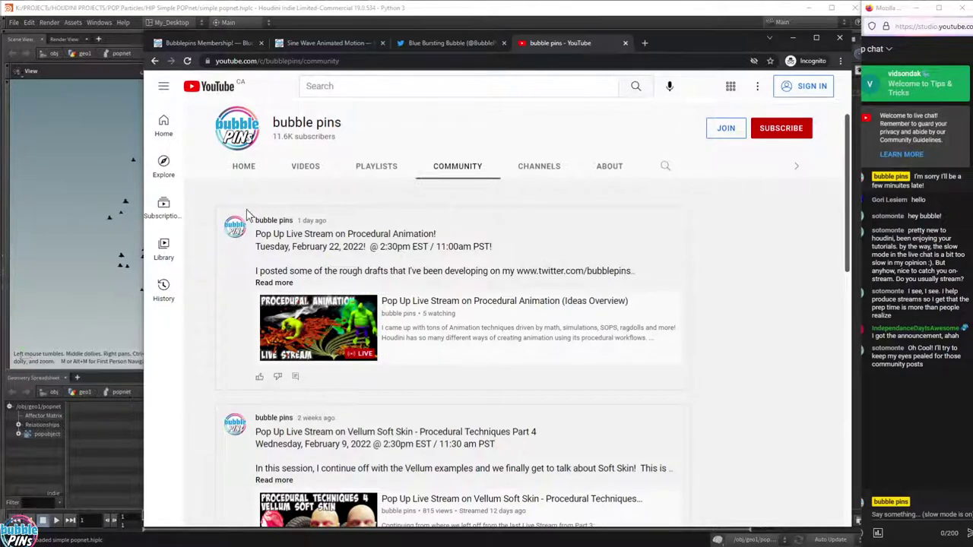
drag(376, 262, 254, 220)
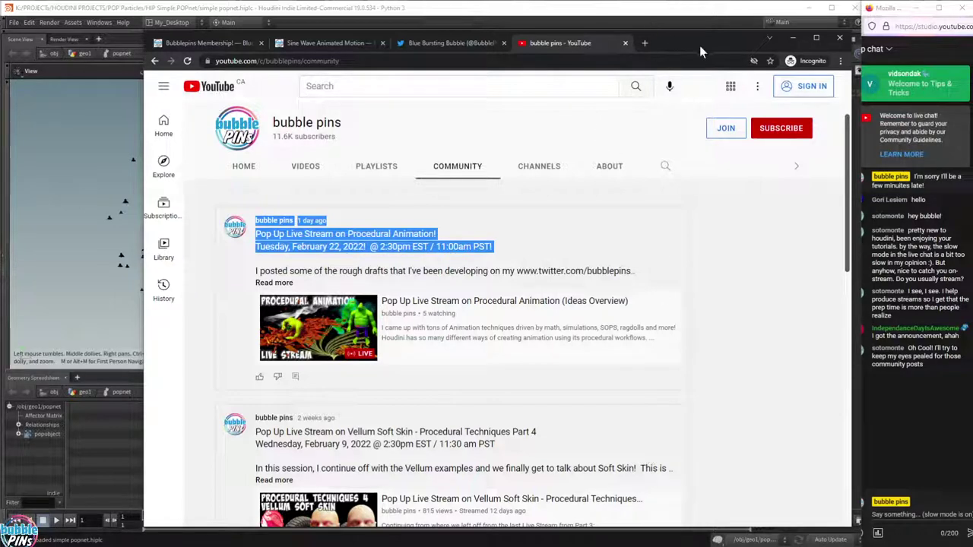
drag(699, 46, 699, 51)
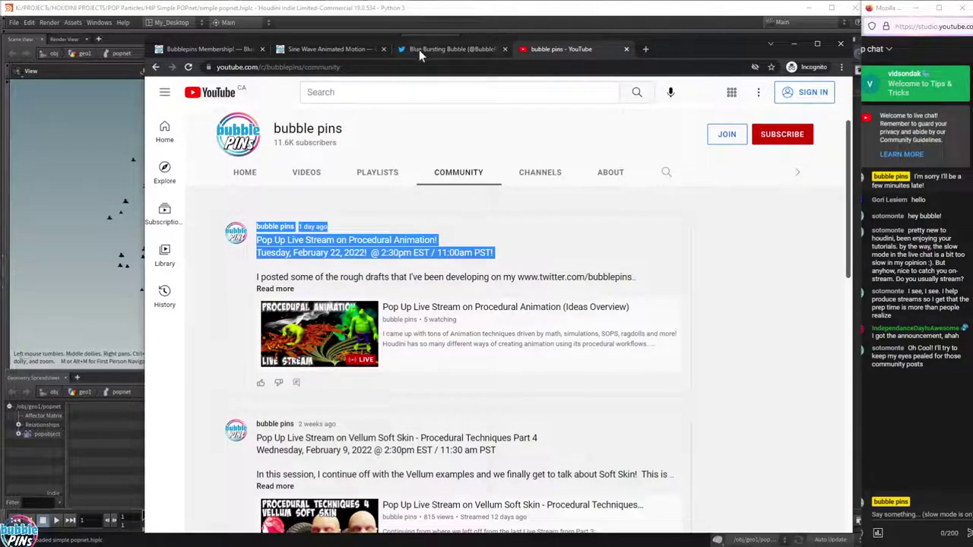
Move the browser off the Houdini window, show popattract1's parameters over the network, and widen both the parameter overlay and the network pane.
drag(660, 44, 972, 114)
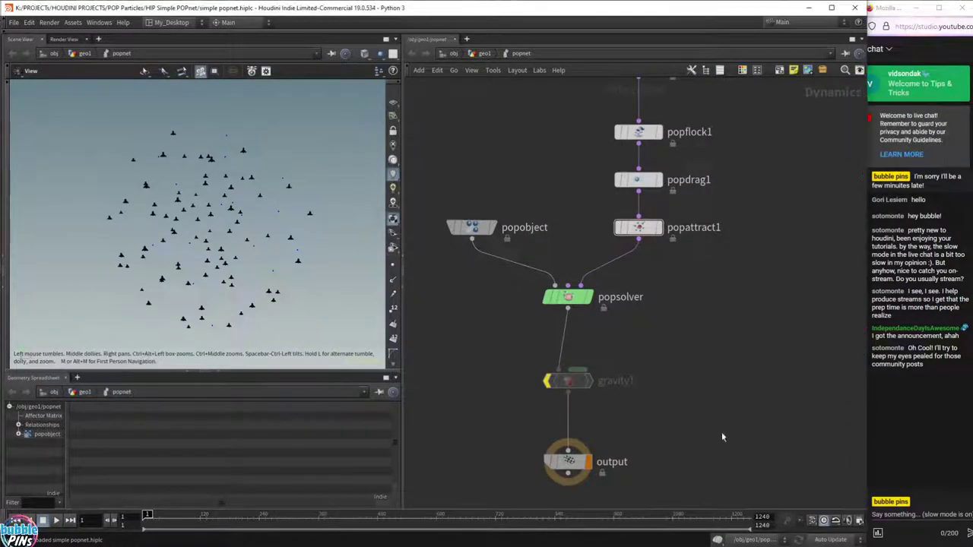
scroll(676, 400, down, 3)
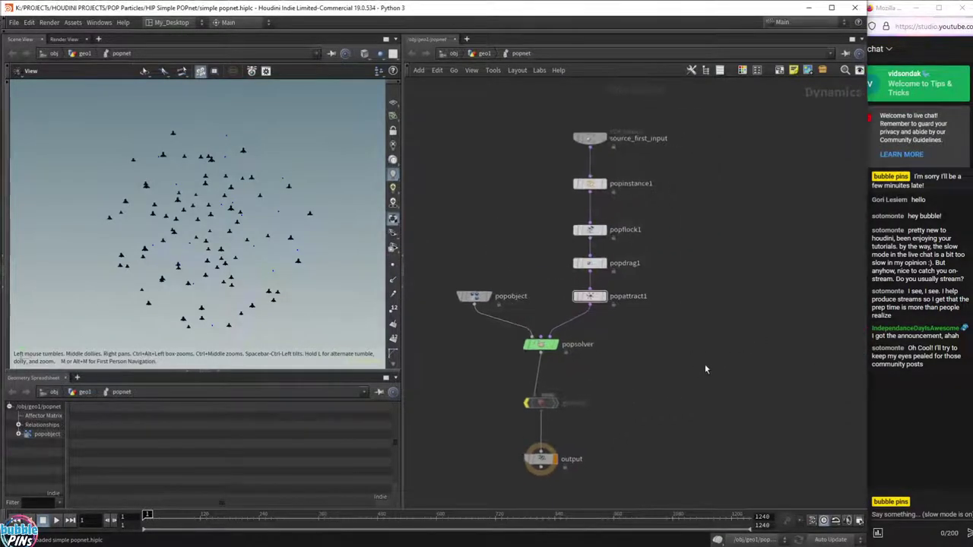
key(p)
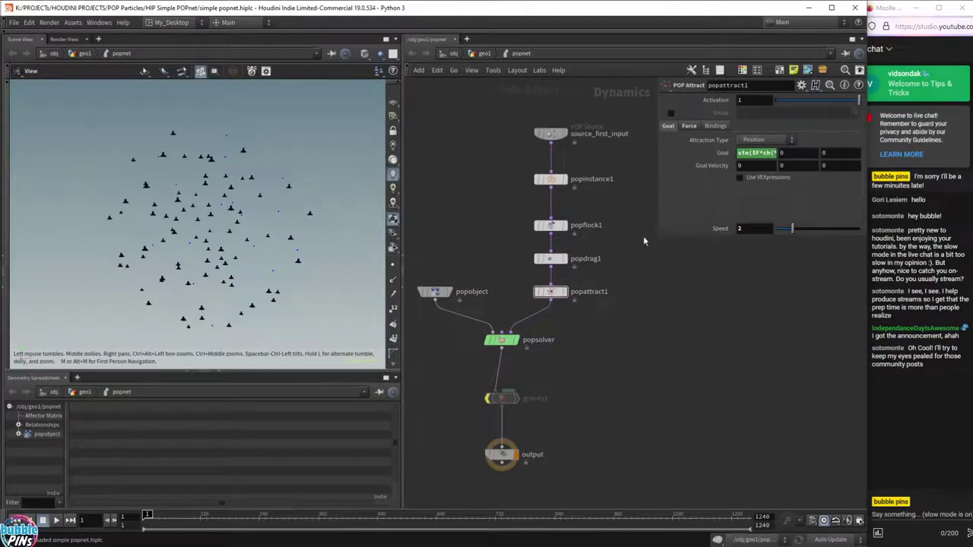
drag(658, 238, 611, 281)
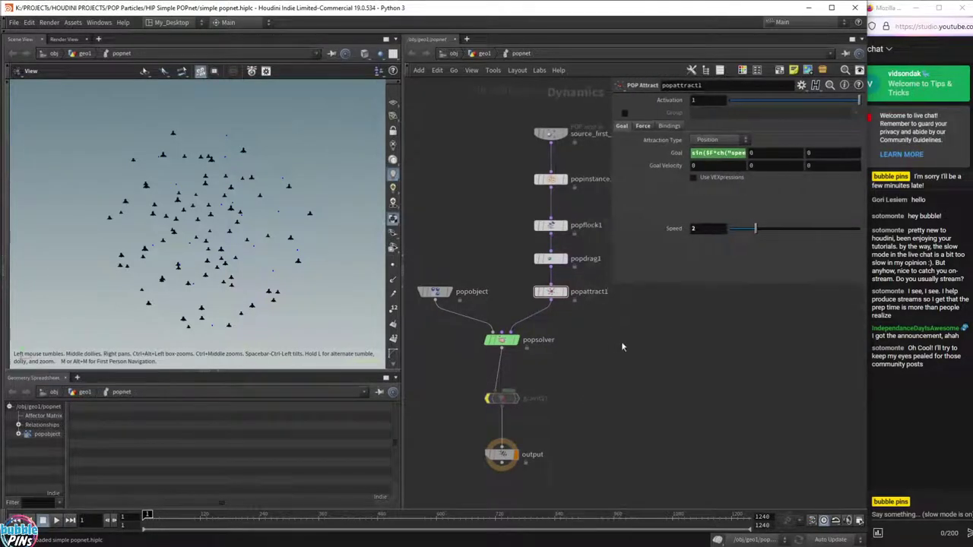
middle_drag(621, 341, 600, 344)
drag(403, 213, 345, 234)
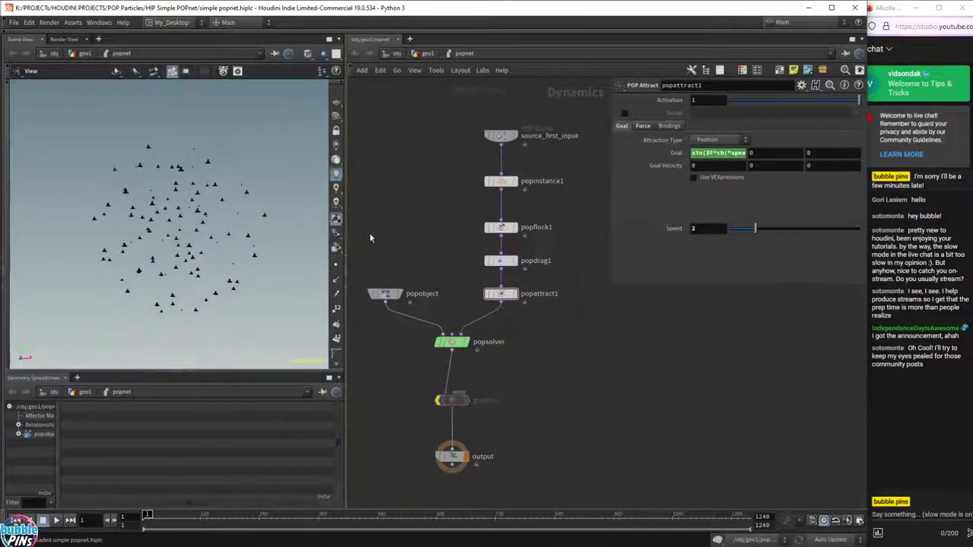
Play the particle simulation and turn on the viewport grid in the display options, keeping the flock framed.
key(Up)
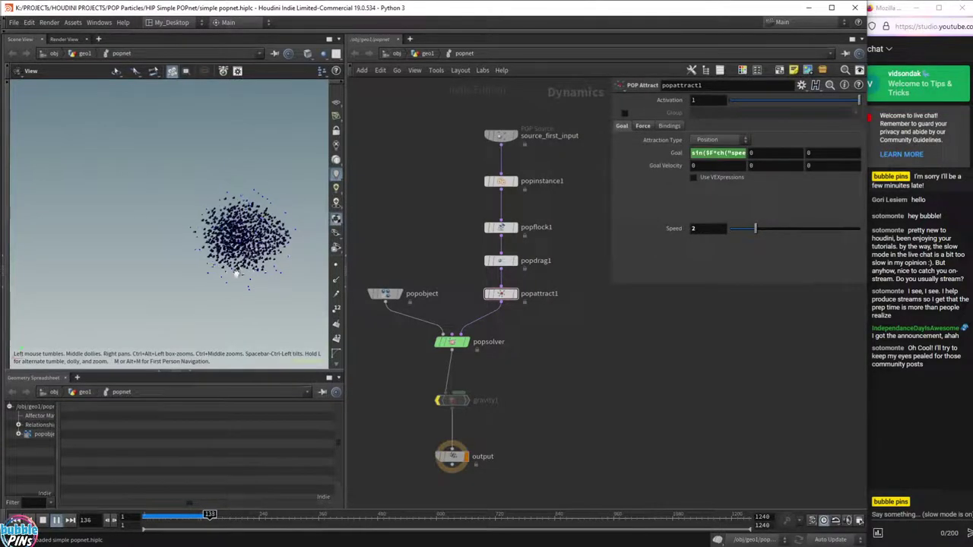
key(d)
click(250, 183)
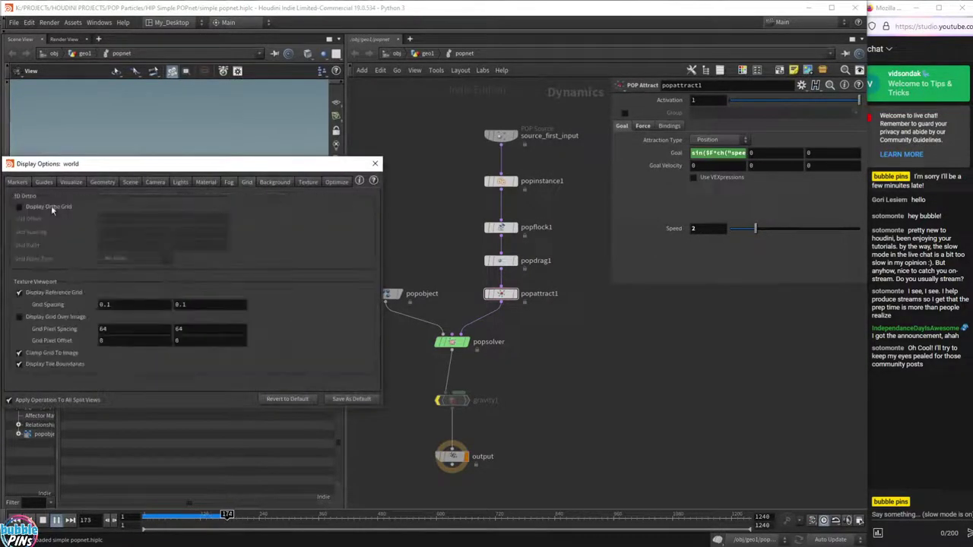
click(52, 208)
click(374, 163)
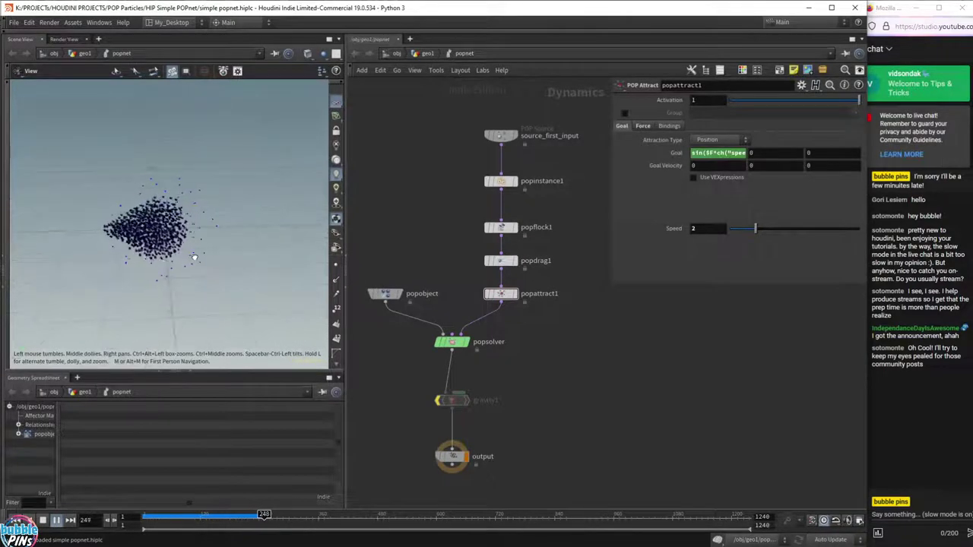
scroll(158, 242, up, 3)
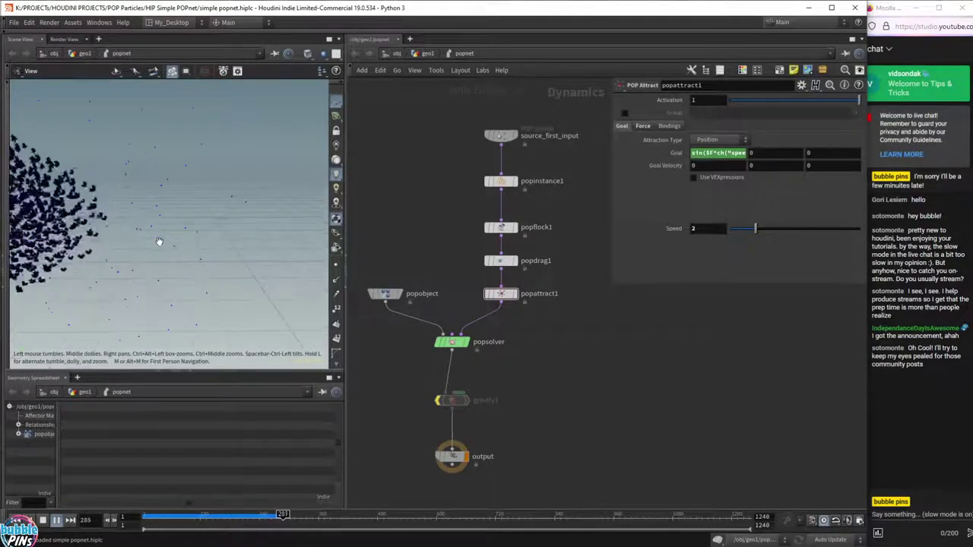
right_click(158, 242)
click(217, 195)
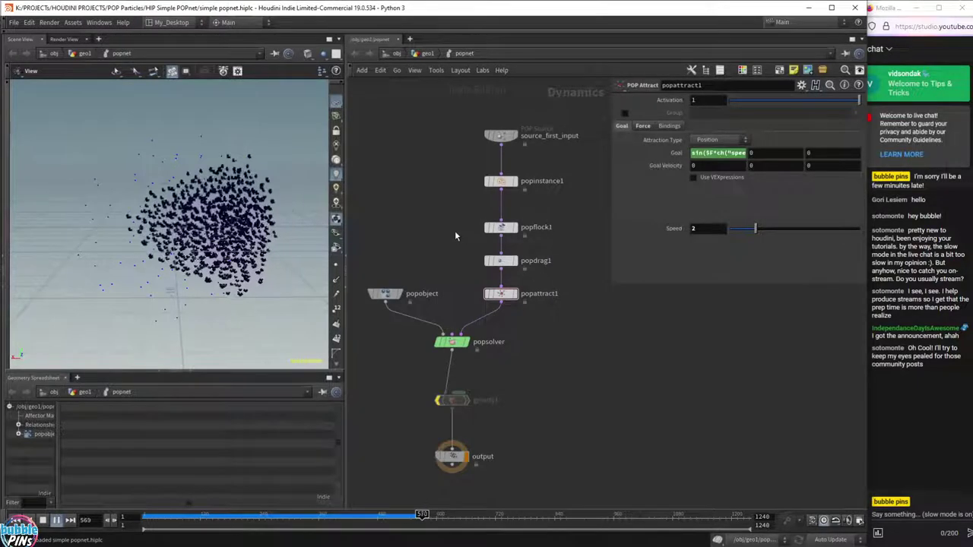
Inspect popflock1 and source_first_input, and go up to geo1 to check sphere1 and display the scatter1 points.
click(500, 228)
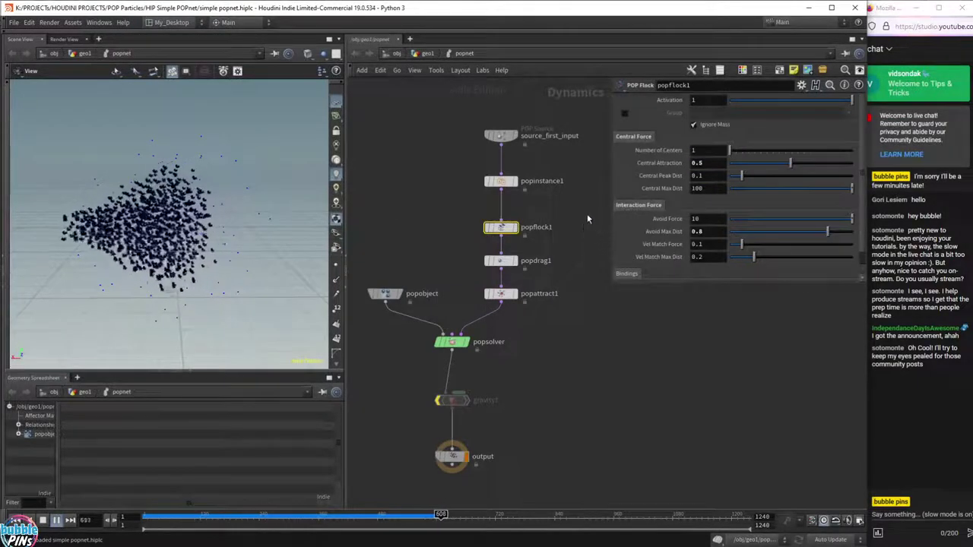
click(500, 136)
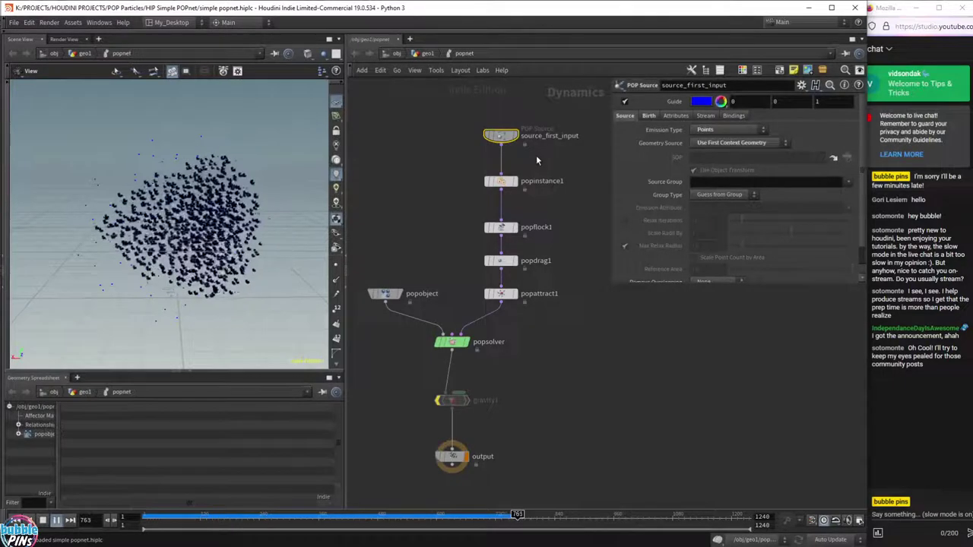
key(u)
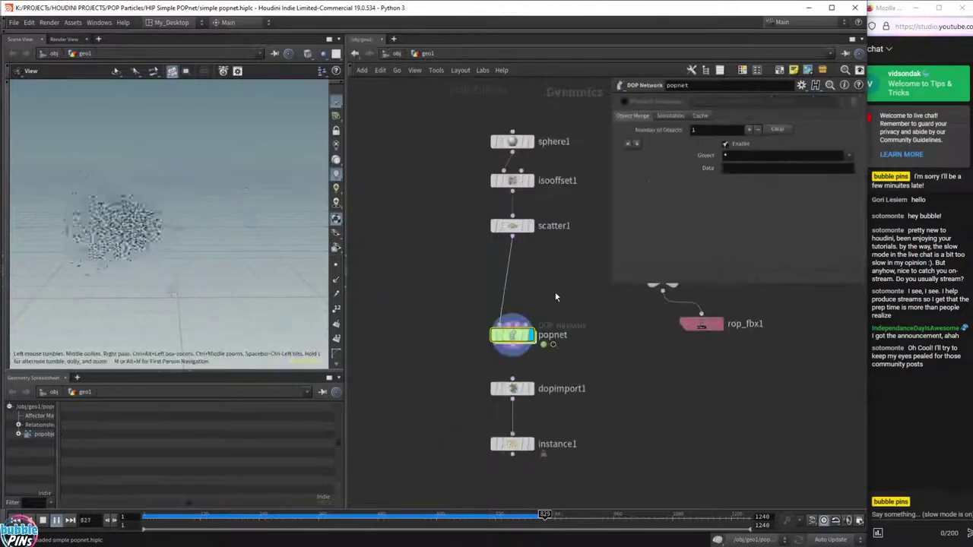
click(439, 145)
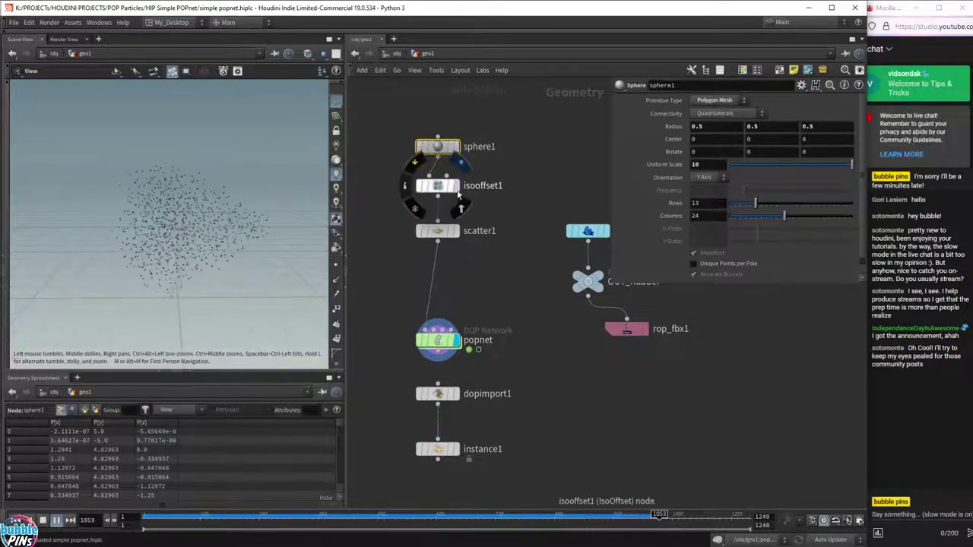
click(458, 232)
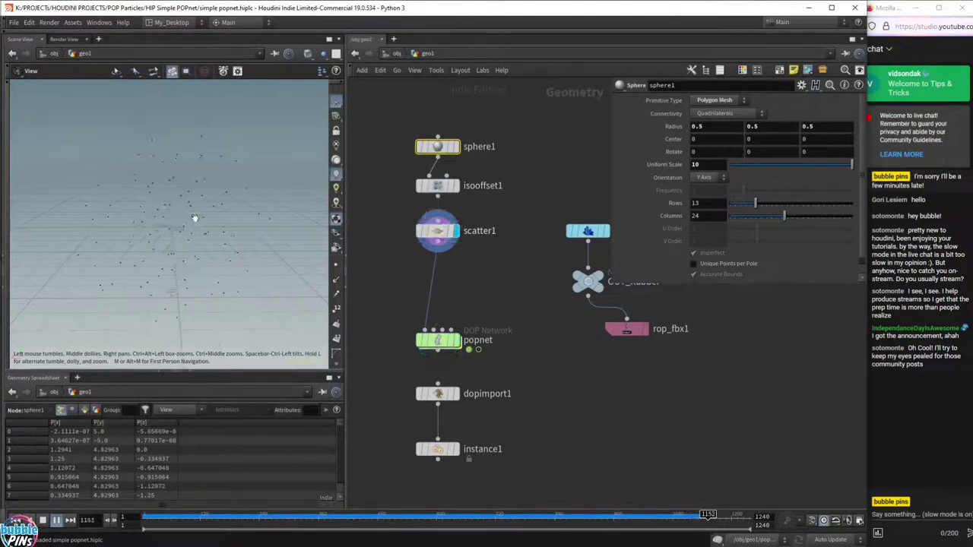
Go back inside popnet and review the popinstance1, popflock1 and popdrag1 nodes in order.
double_click(438, 341)
click(504, 181)
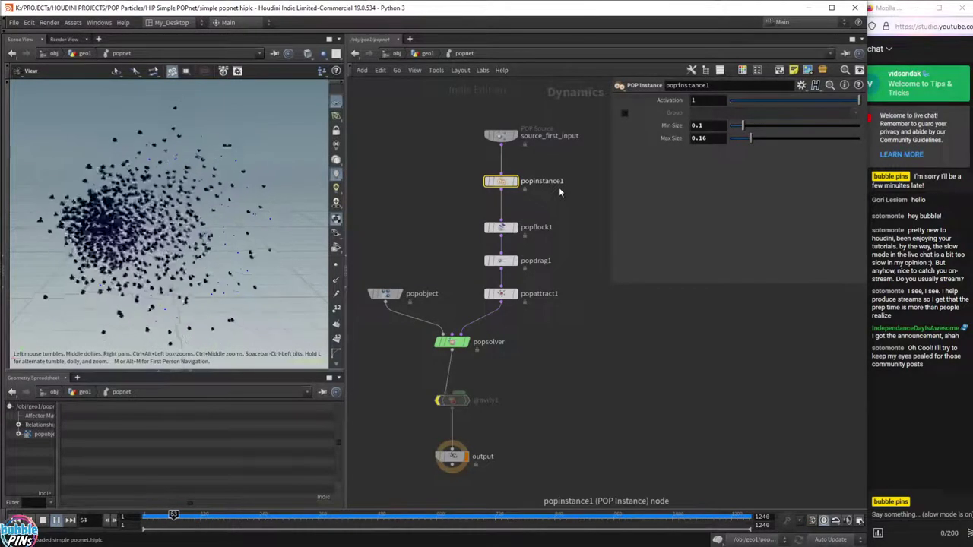
key(Down)
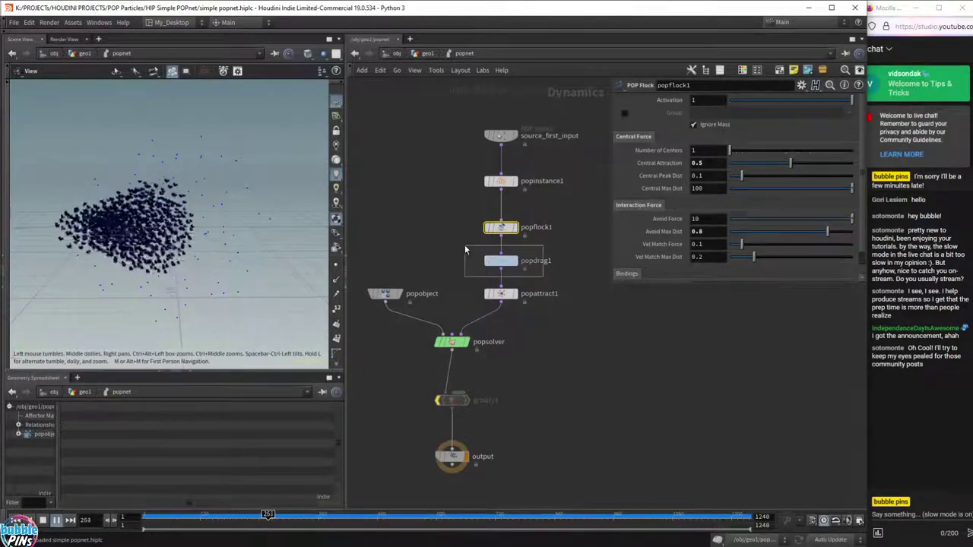
click(500, 261)
Show popattract1's parameters and widen the parameter overlay to read the full Goal sine expression.
click(500, 294)
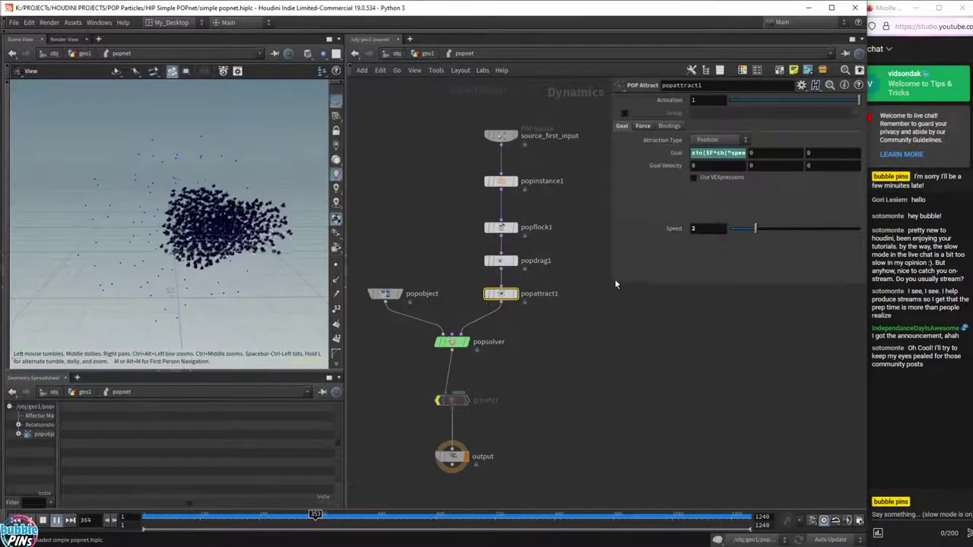
drag(613, 284, 544, 285)
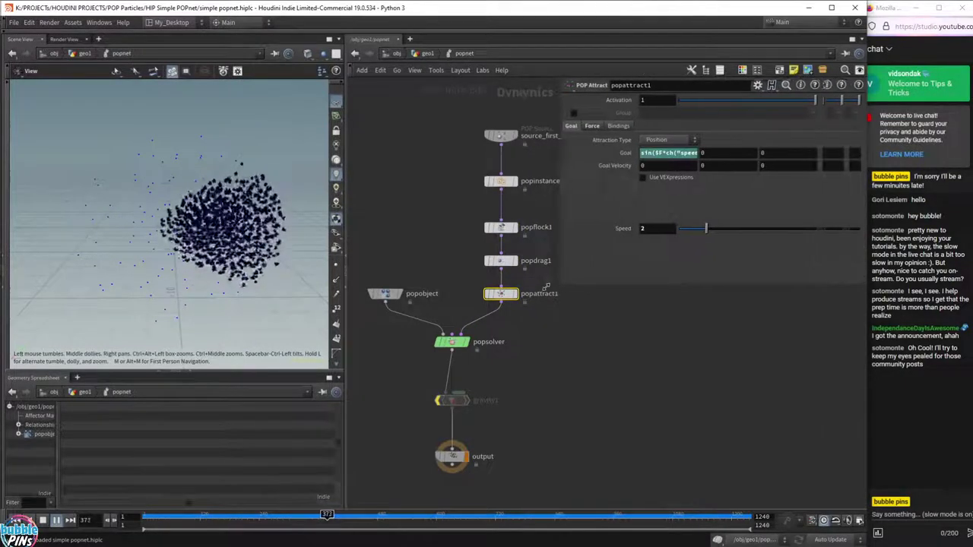
click(606, 157)
click(605, 157)
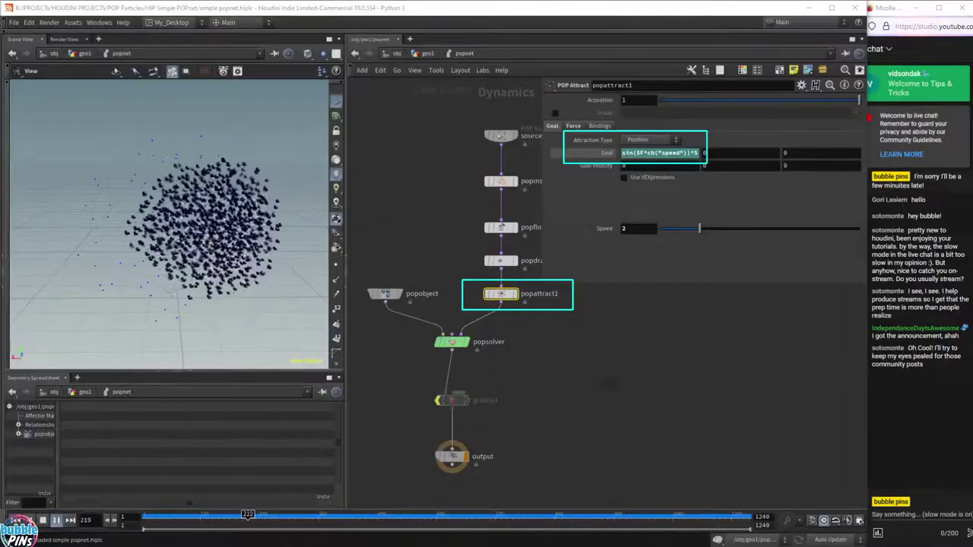
Find the sin(x) = y graph in the sine wave article, open it in its own tab, and compare it beside the playing flock.
key(alt+Tab)
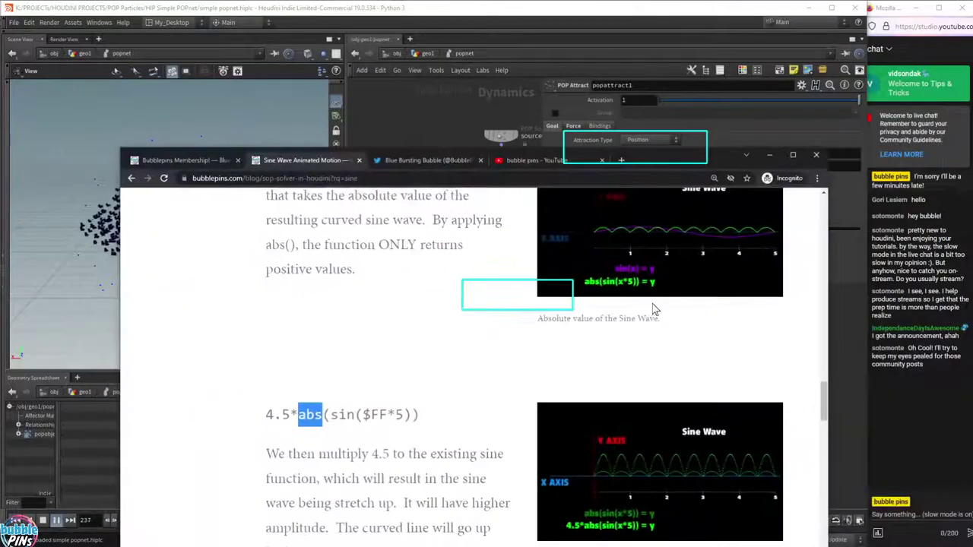
scroll(654, 310, up, 18)
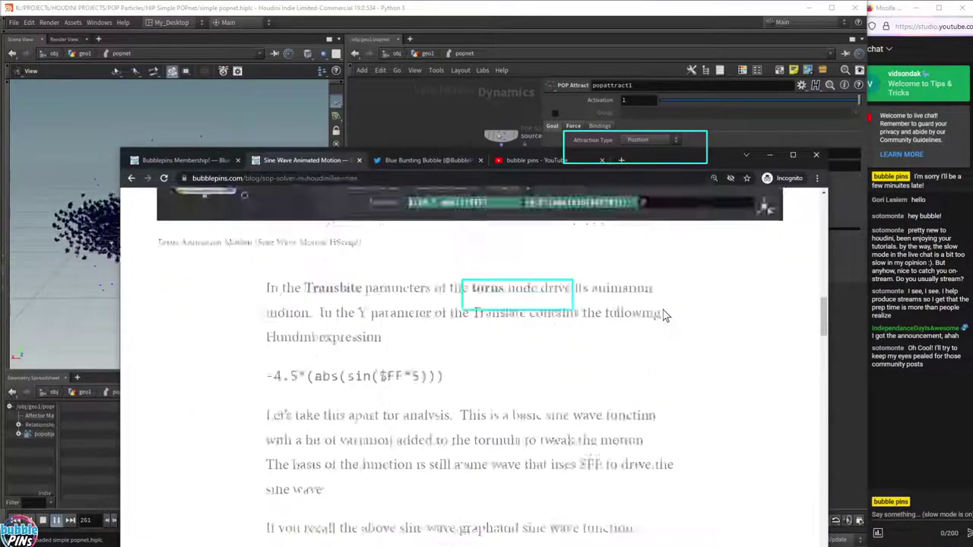
scroll(663, 312, up, 8)
scroll(654, 304, down, 5)
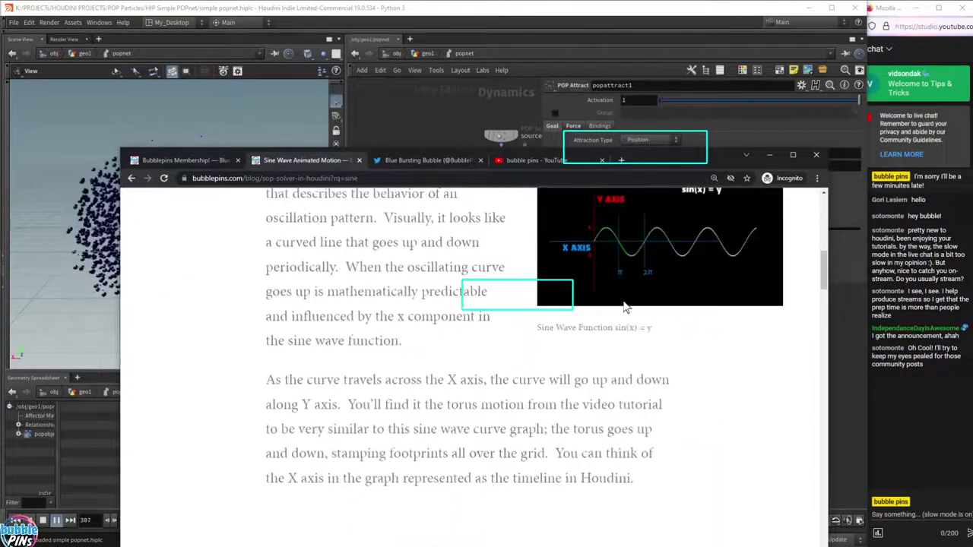
right_click(661, 261)
click(688, 264)
click(410, 156)
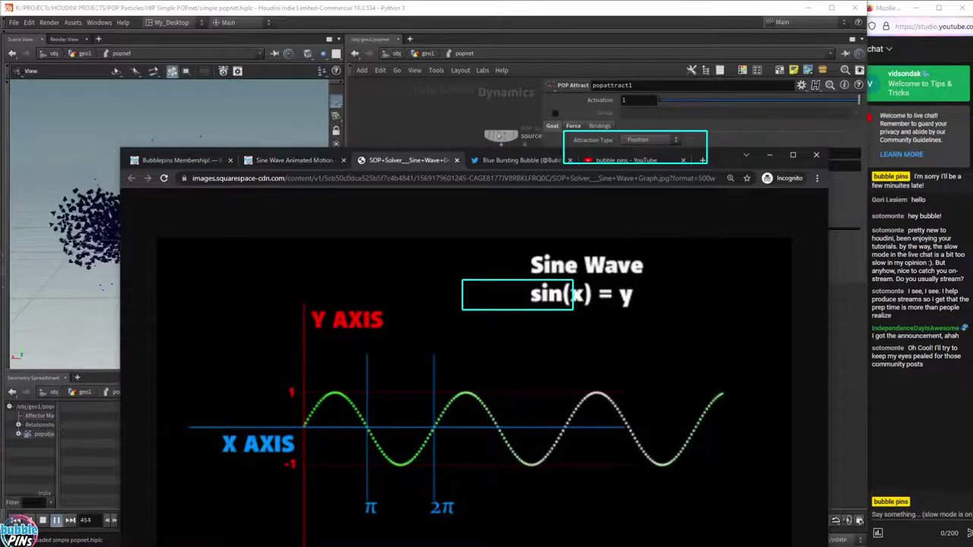
drag(721, 162, 750, 166)
drag(151, 150, 325, 137)
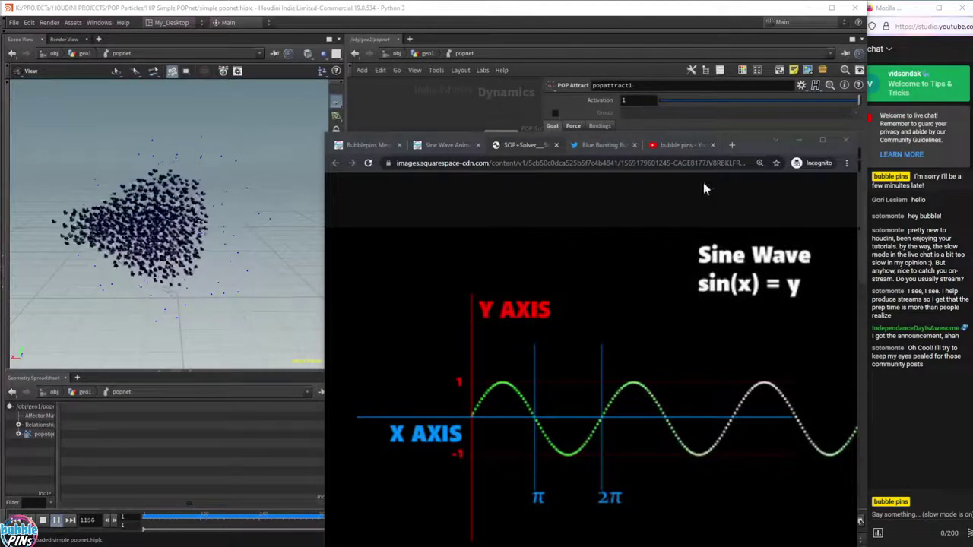
drag(759, 149, 972, 227)
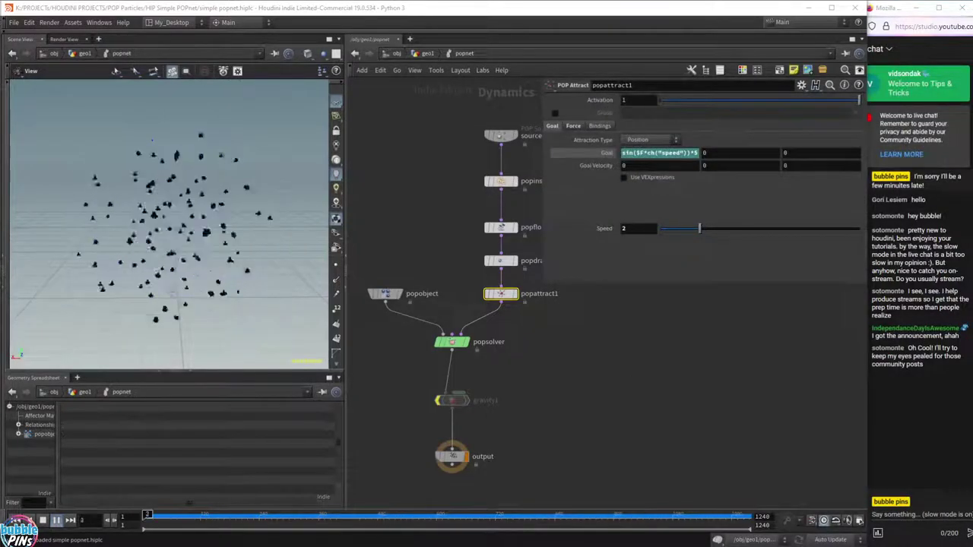
Bring back the browser on the BubblePins Twitter profile, find the Feb 7 Flocks of Rubber Toys post, and move the window away again.
drag(972, 226, 753, 99)
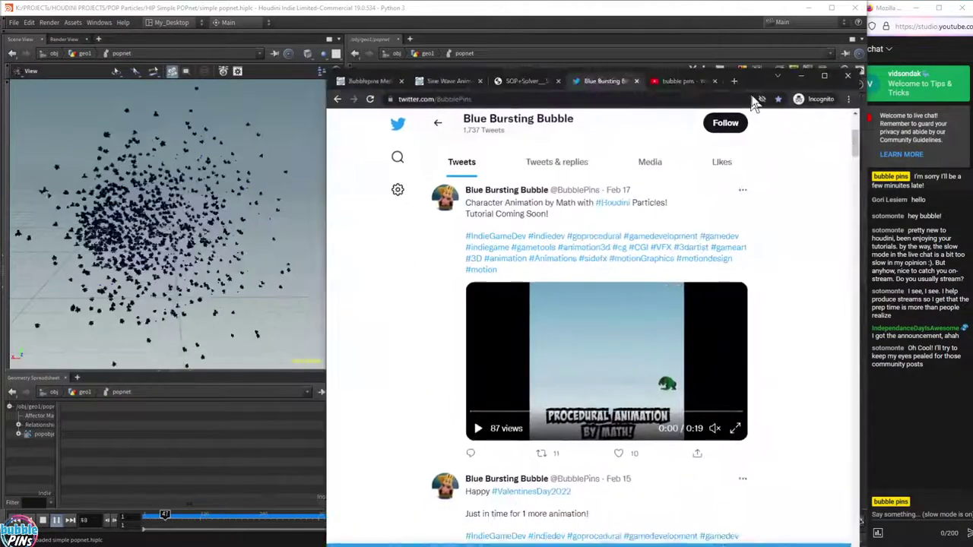
scroll(733, 325, down, 3)
scroll(733, 329, down, 15)
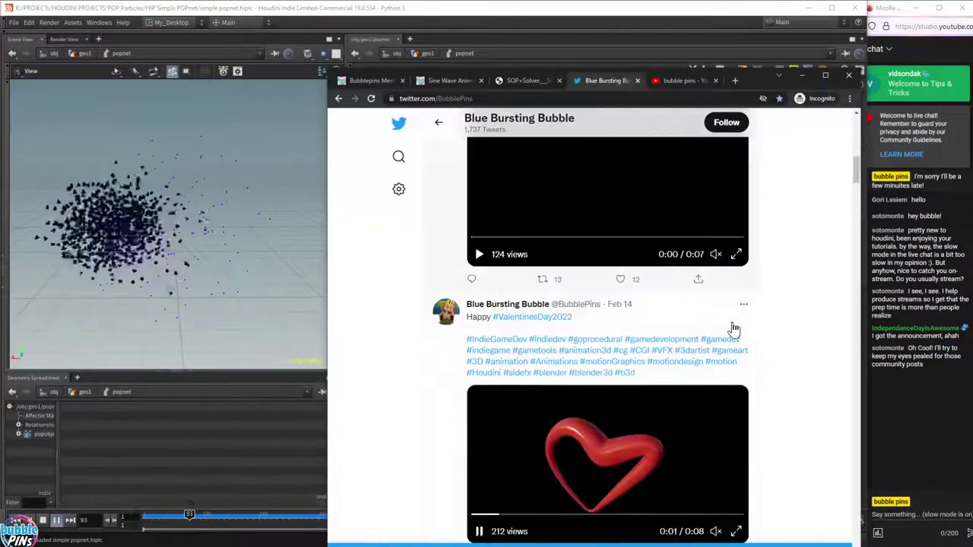
scroll(734, 328, down, 6)
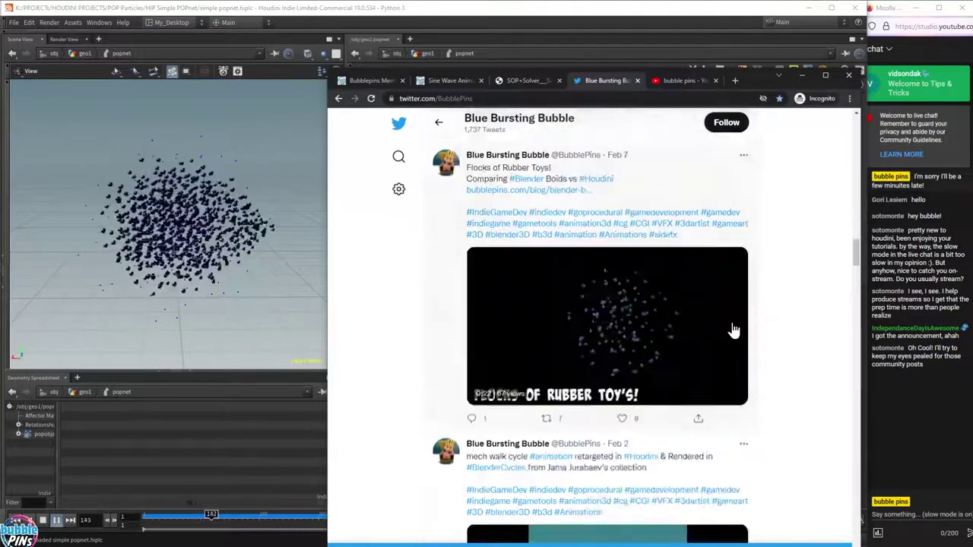
scroll(630, 219, up, 2)
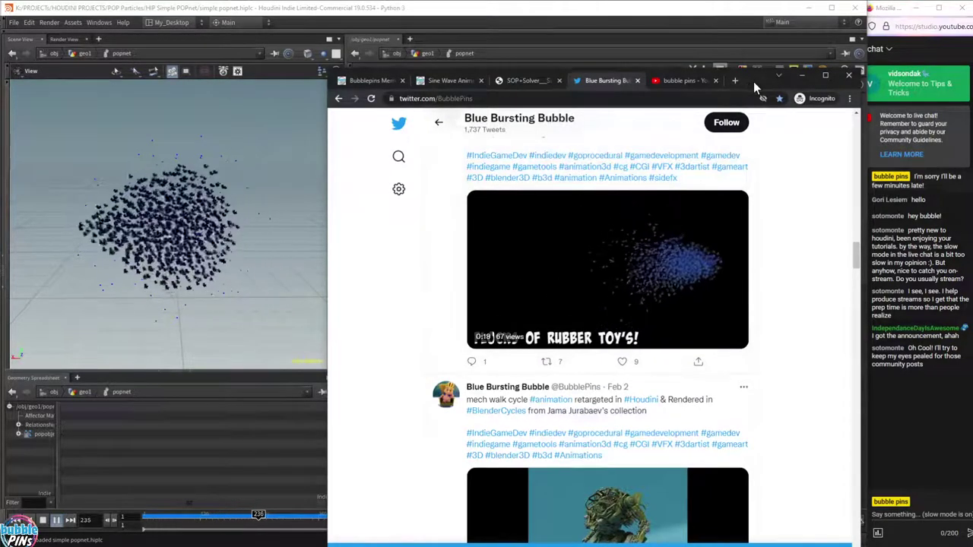
drag(753, 81, 972, 213)
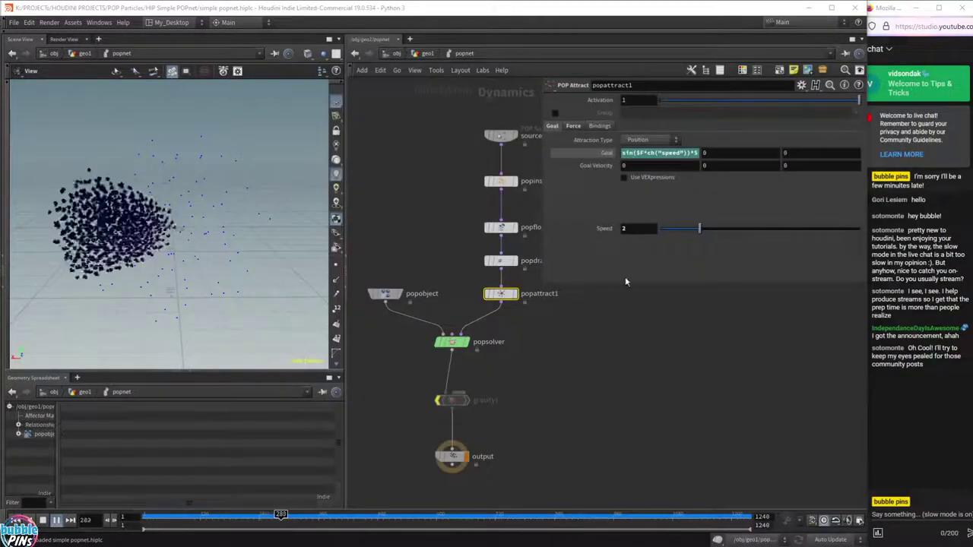
Resize popattract1's parameter overlay beside the popnet chain, stop playback, and return the simulation to the first frame.
click(709, 366)
middle_drag(598, 317, 584, 335)
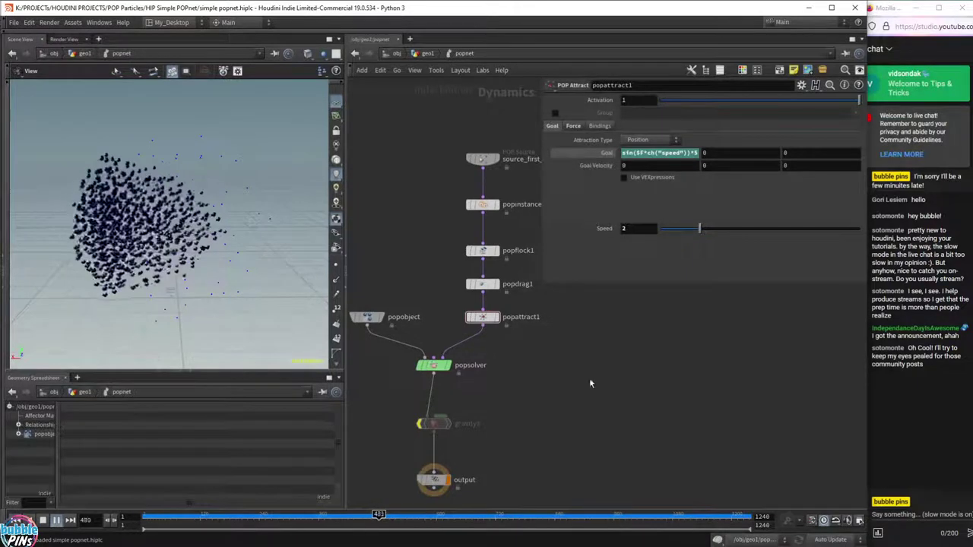
drag(543, 285, 617, 284)
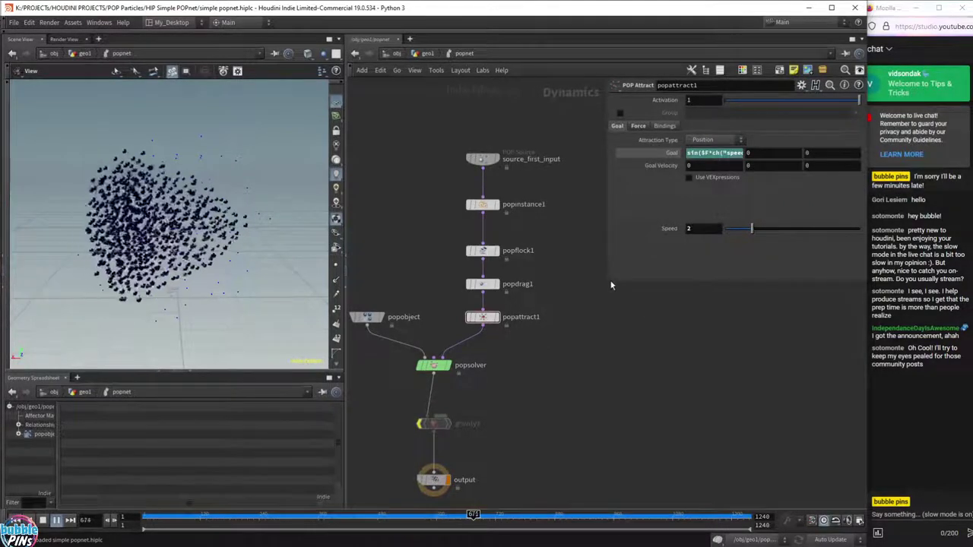
drag(604, 287, 566, 305)
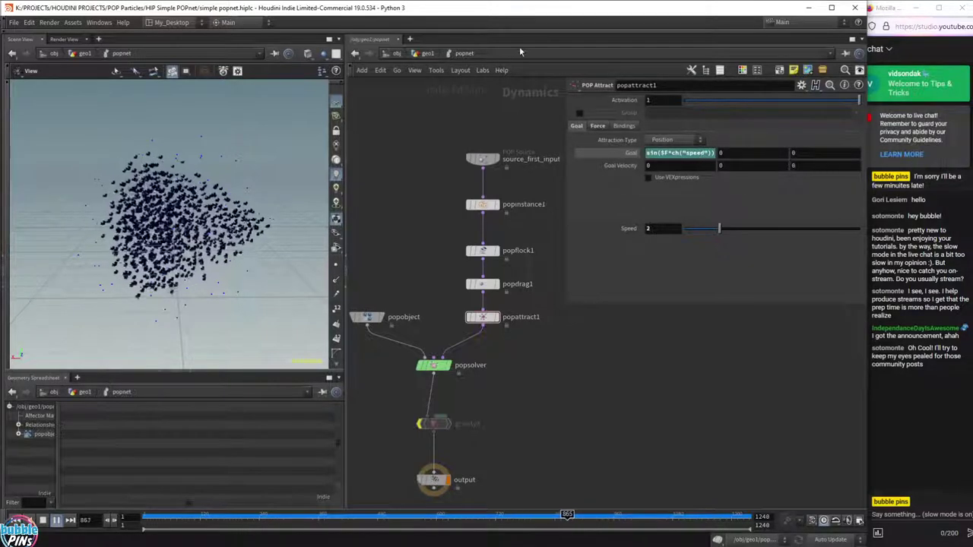
click(43, 521)
key(ctrl+Up)
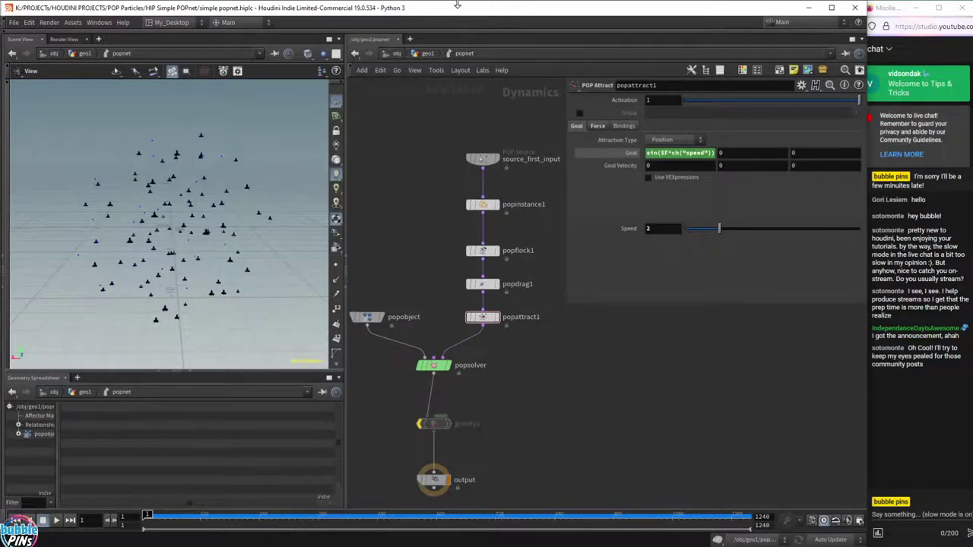
Move the simple popnet window away and survey the example groups in the Procedural Animation part 1 Examples Overview network.
drag(450, 8, 836, 546)
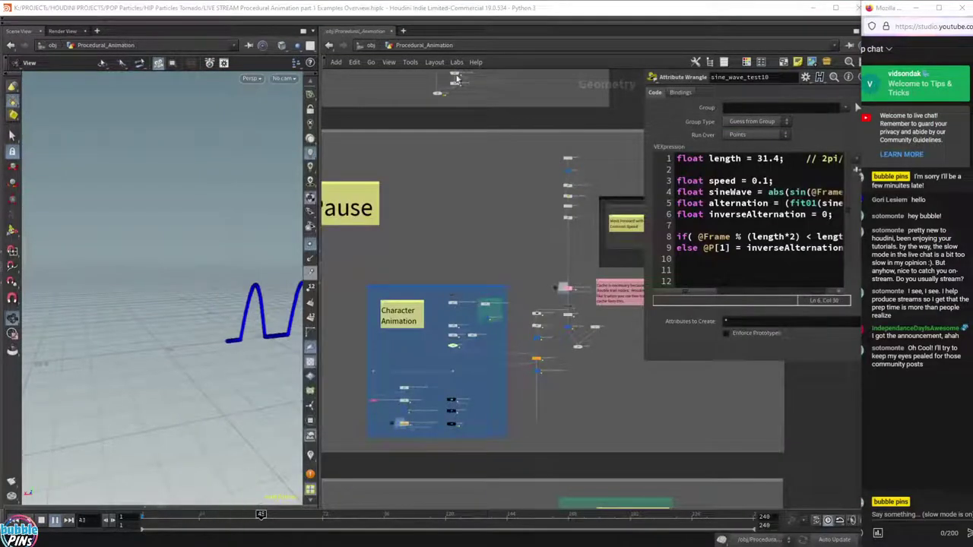
scroll(469, 230, down, 5)
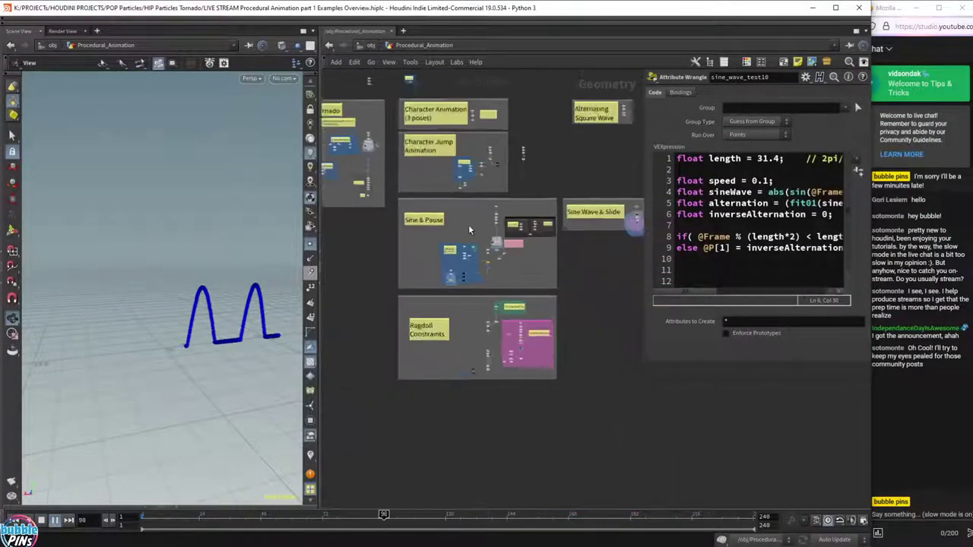
scroll(468, 230, down, 2)
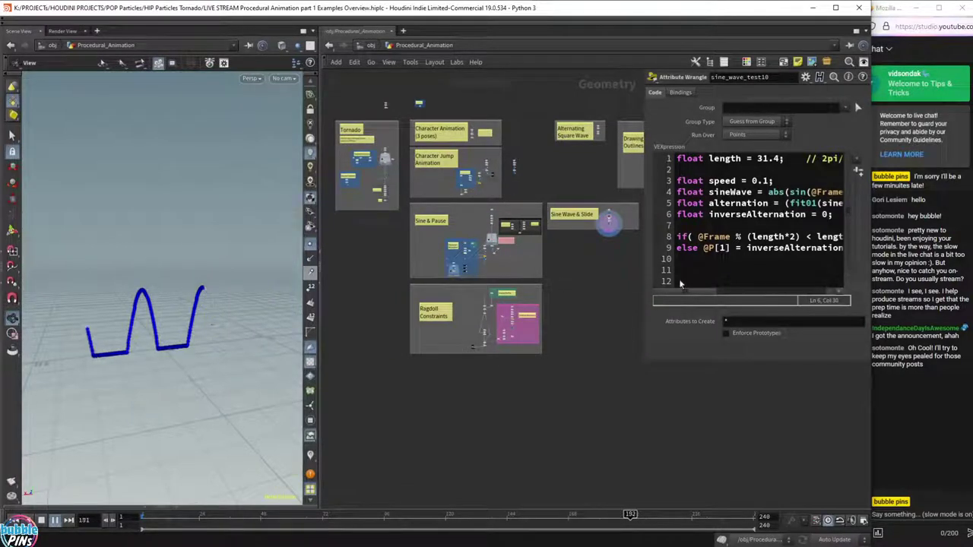
middle_drag(637, 292, 643, 374)
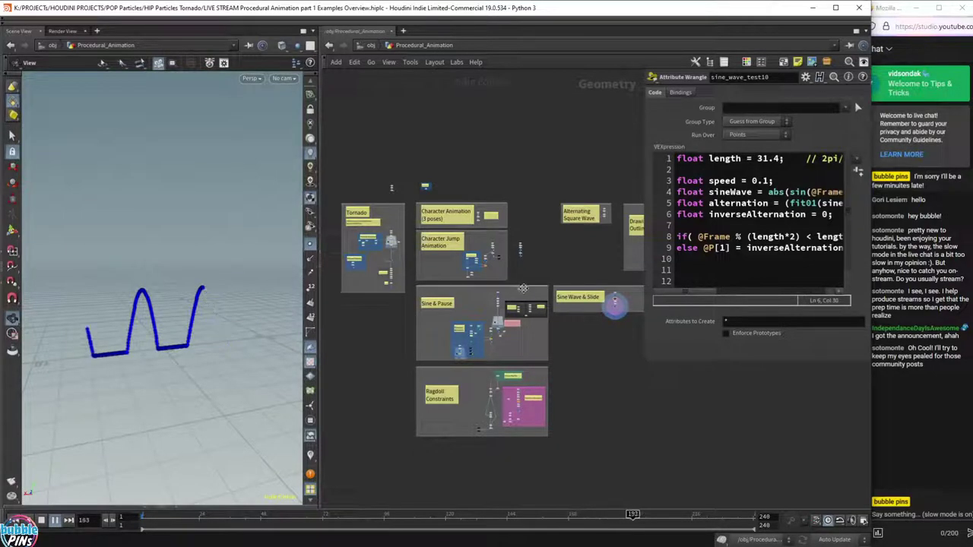
Display the particles file cache in the Tornado group, watch its playback in the viewport, and return to the first frame.
scroll(363, 250, up, 10)
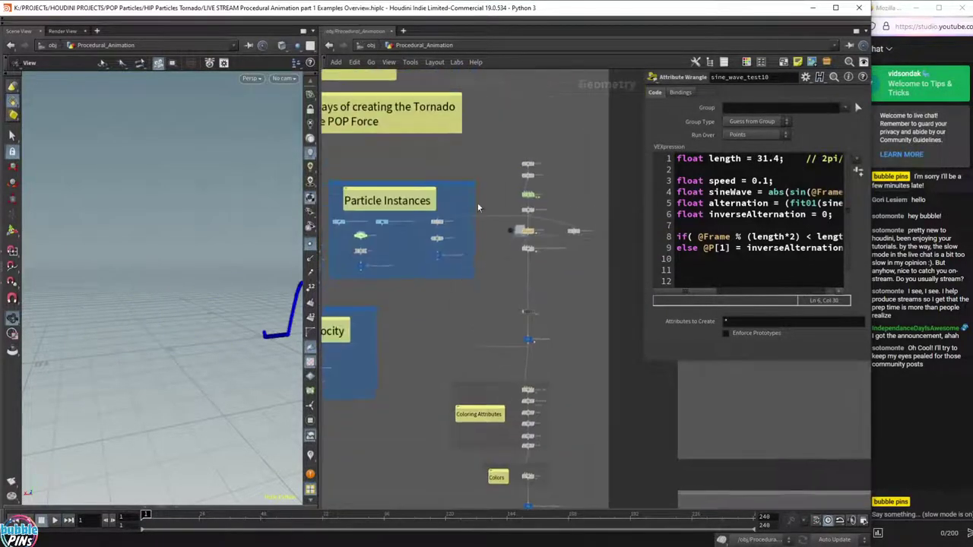
scroll(518, 196, up, 5)
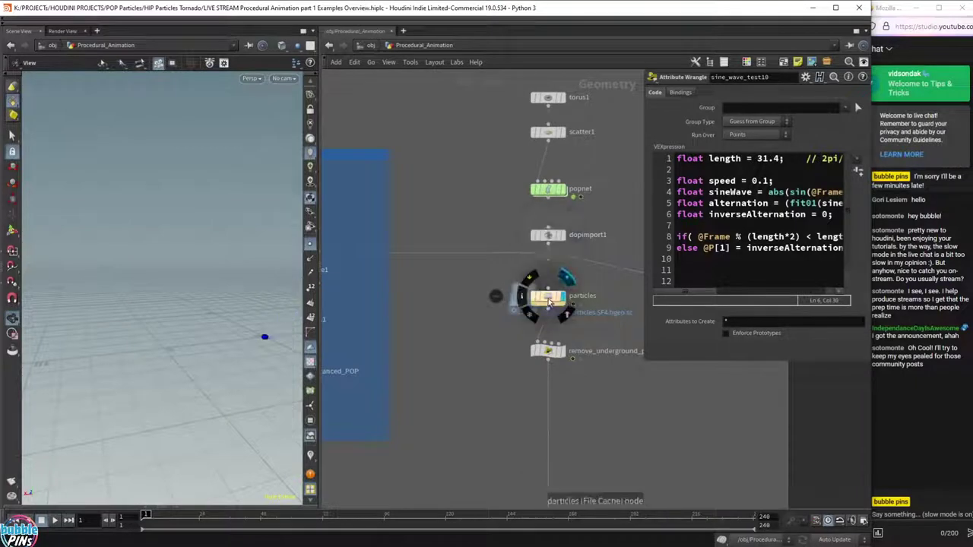
click(549, 303)
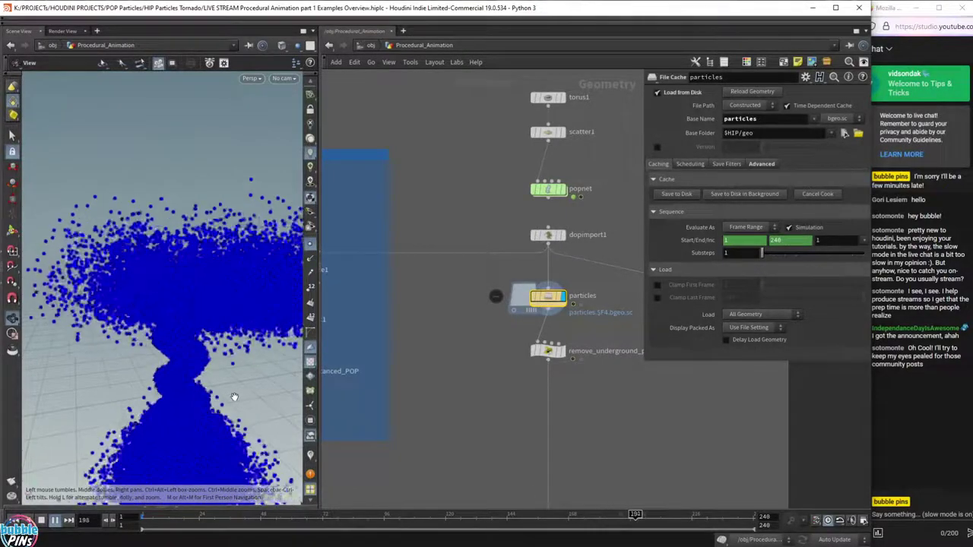
key(ctrl+Up)
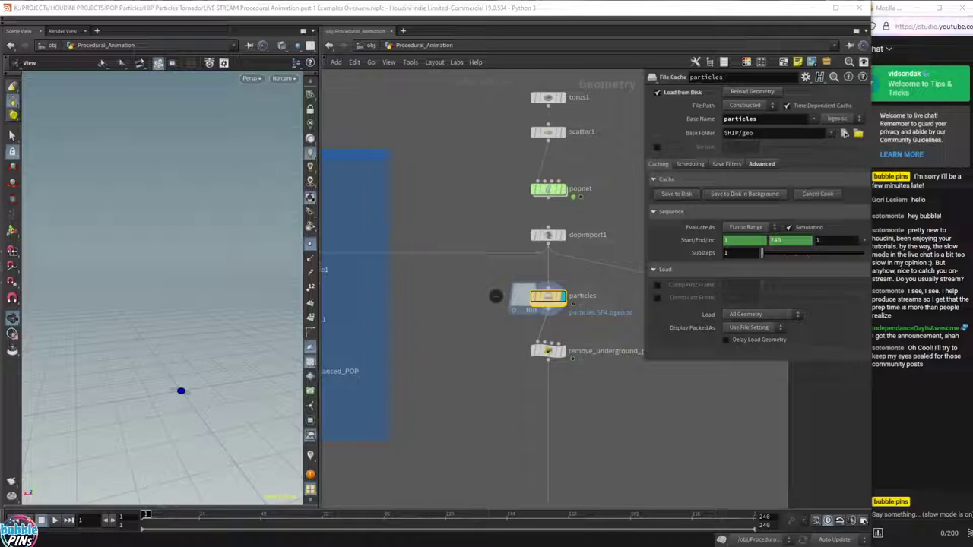
Bring in the Particles Tornado_v7 window, maximize it, and expand the network editor to fill it with the playbar and main menu hidden.
drag(972, 165, 527, 55)
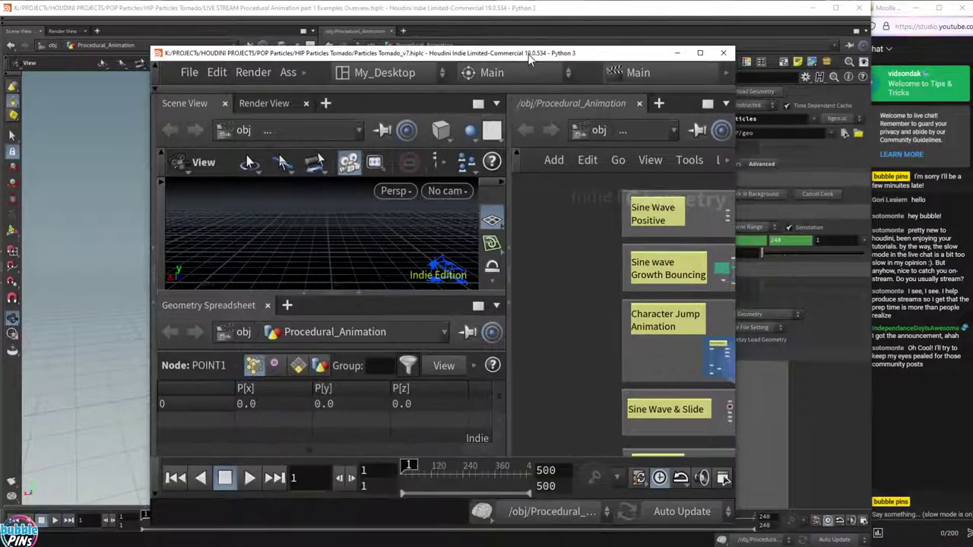
double_click(529, 57)
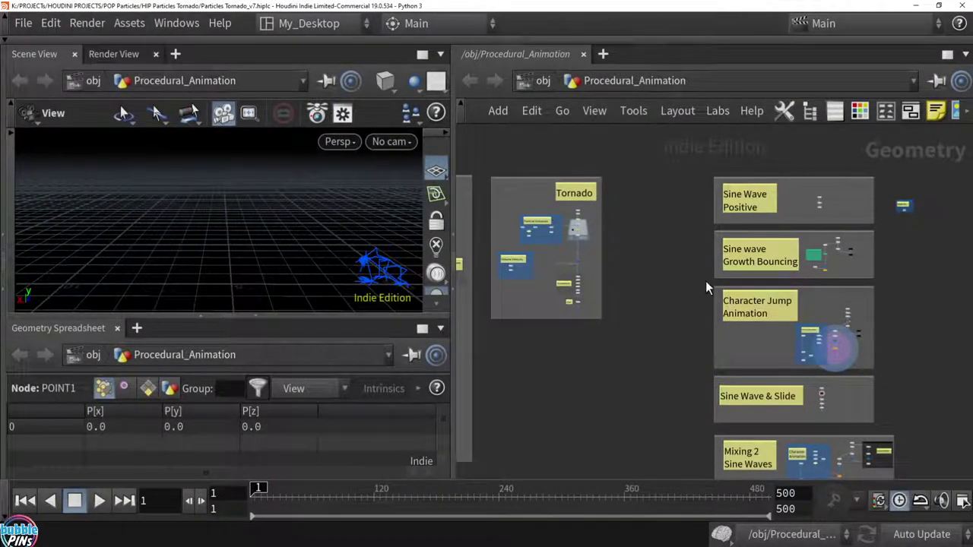
key(ctrl+b)
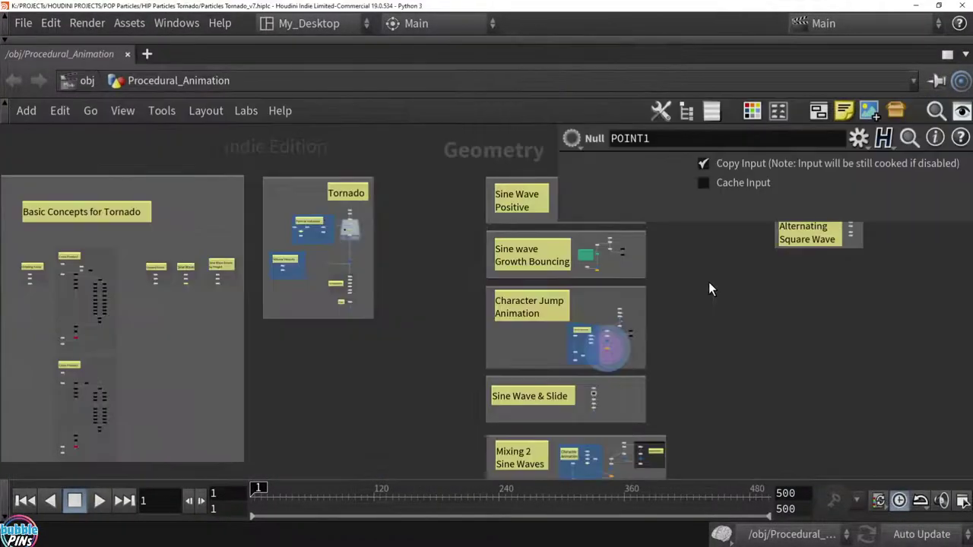
click(15, 485)
click(5, 41)
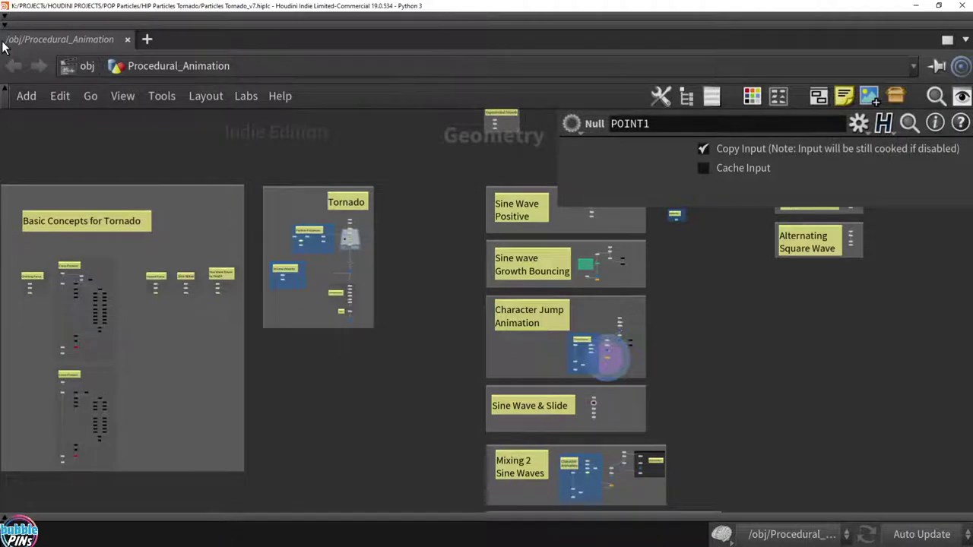
Hide the parameter overlay and point out the Sine Wave Basic Concepts and Modulus Basic Concepts groups by selecting each in turn.
scroll(586, 362, down, 6)
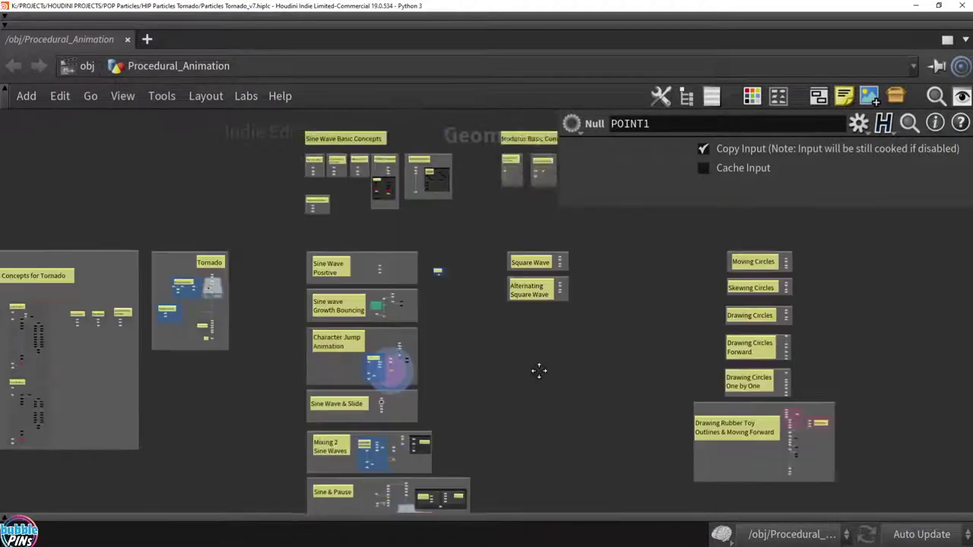
key(p)
middle_drag(601, 339, 604, 326)
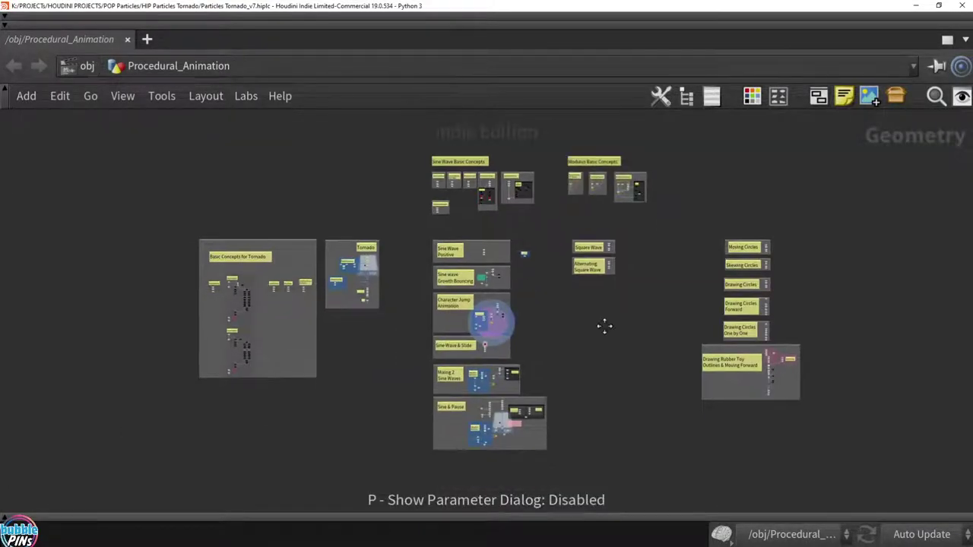
drag(419, 138, 546, 226)
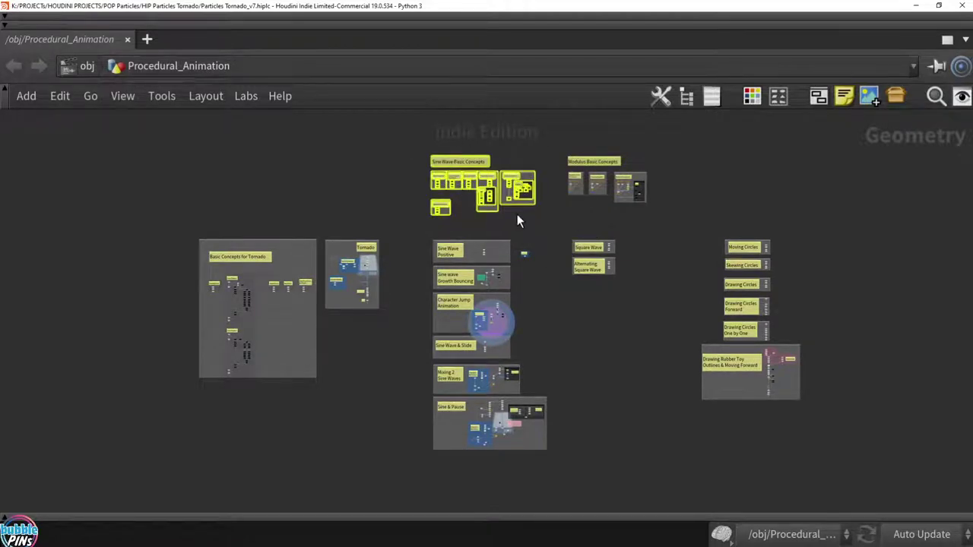
drag(555, 140, 653, 203)
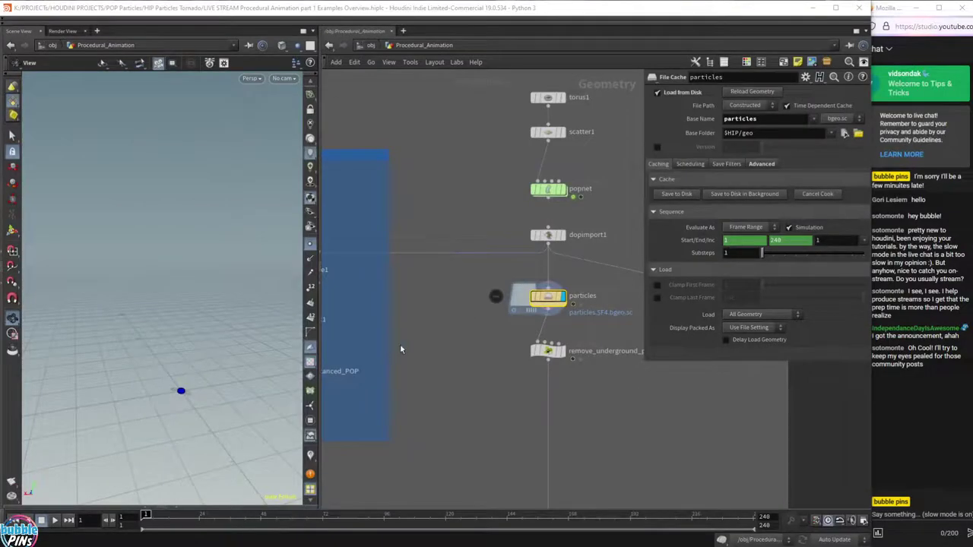
Find the Alternating Square Wave group in the Examples Overview file and display its trail4 node followed by add5.
scroll(624, 459, down, 6)
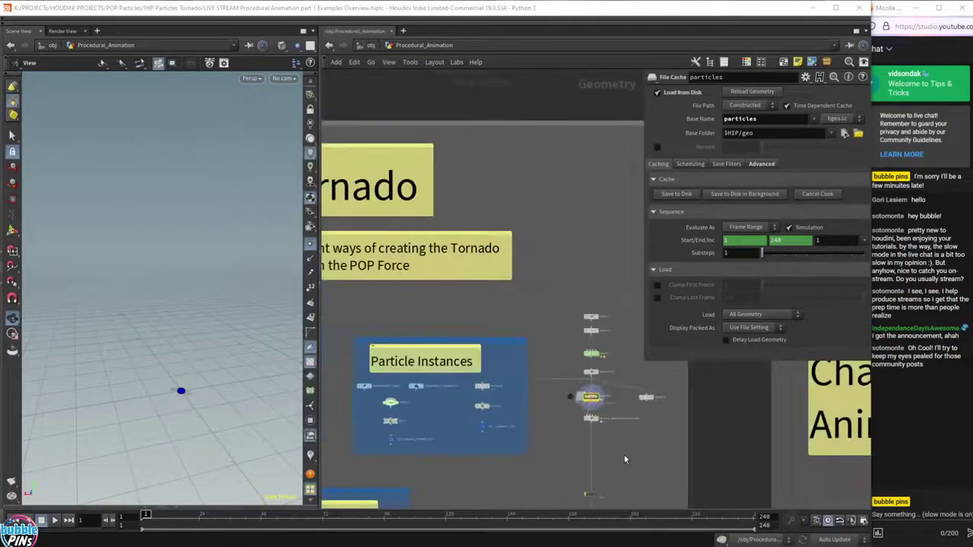
middle_drag(775, 459, 372, 342)
middle_drag(614, 402, 402, 409)
middle_drag(623, 408, 434, 407)
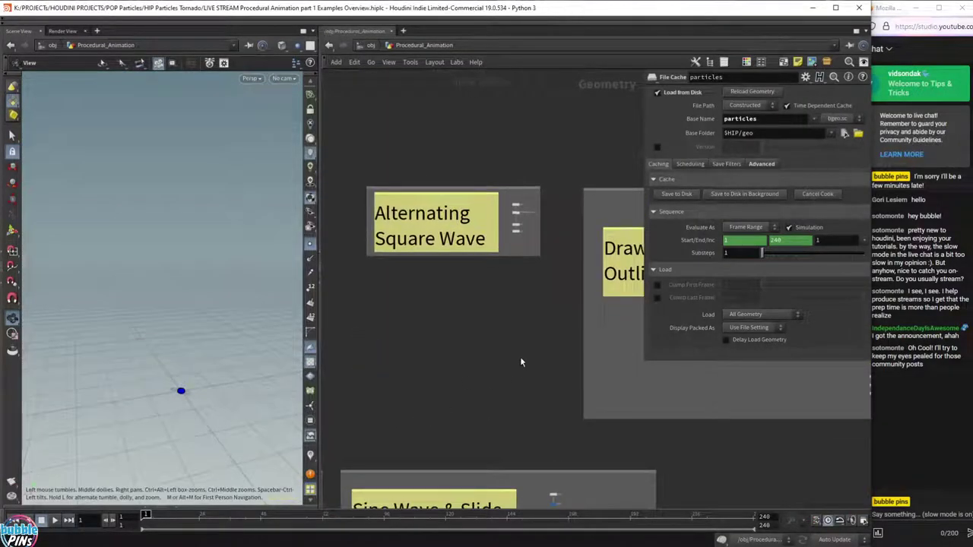
scroll(543, 319, up, 5)
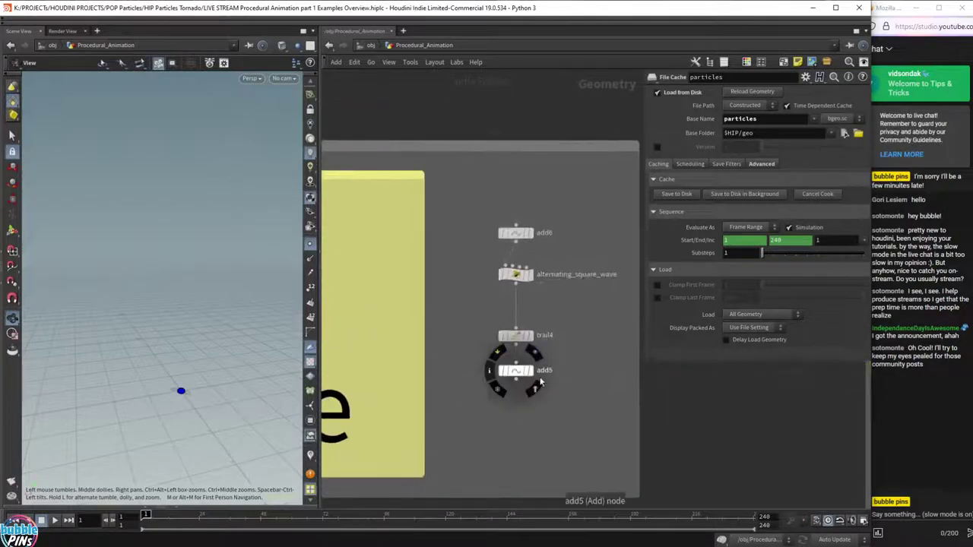
click(517, 335)
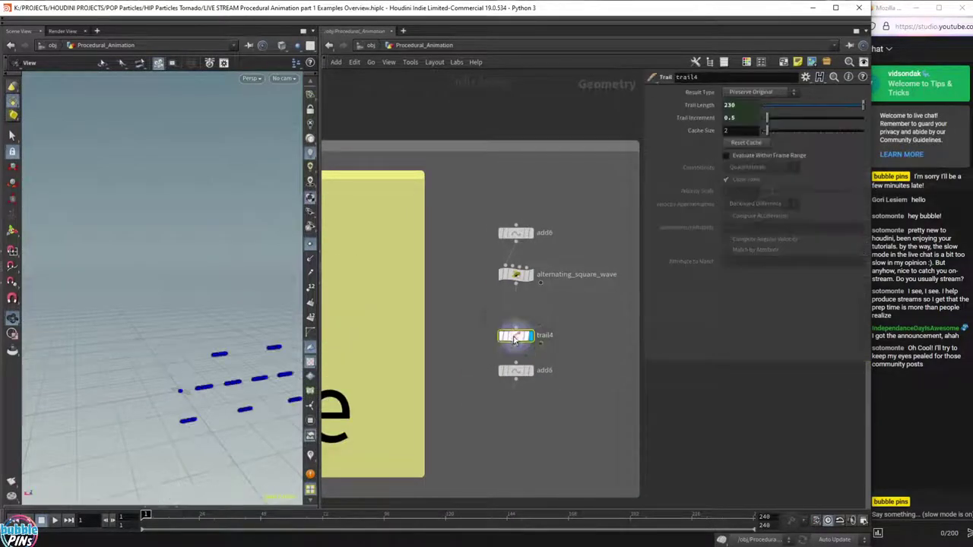
click(530, 370)
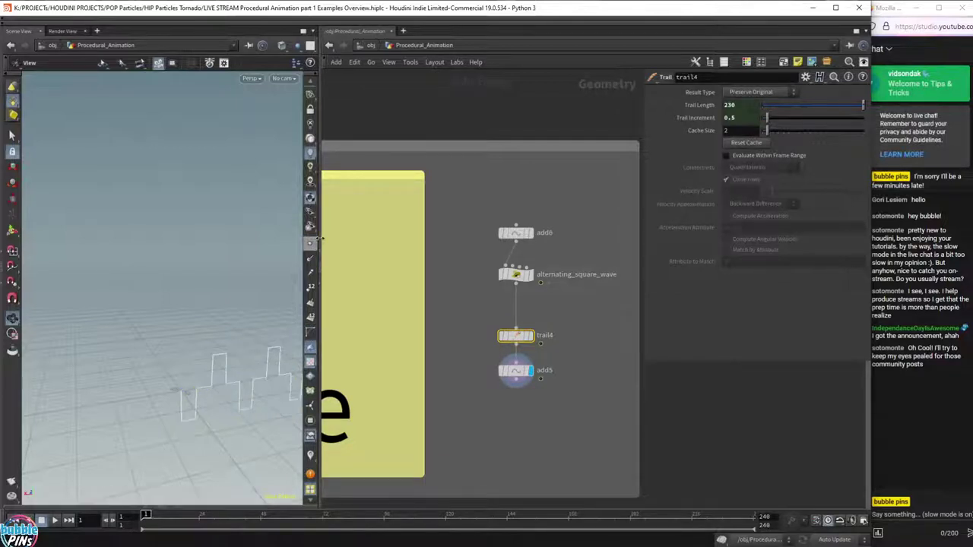
Widen the viewport, select the alternating_square_wave wrangle, and enlarge its parameter overlay to read the full VEX code.
drag(318, 245, 439, 251)
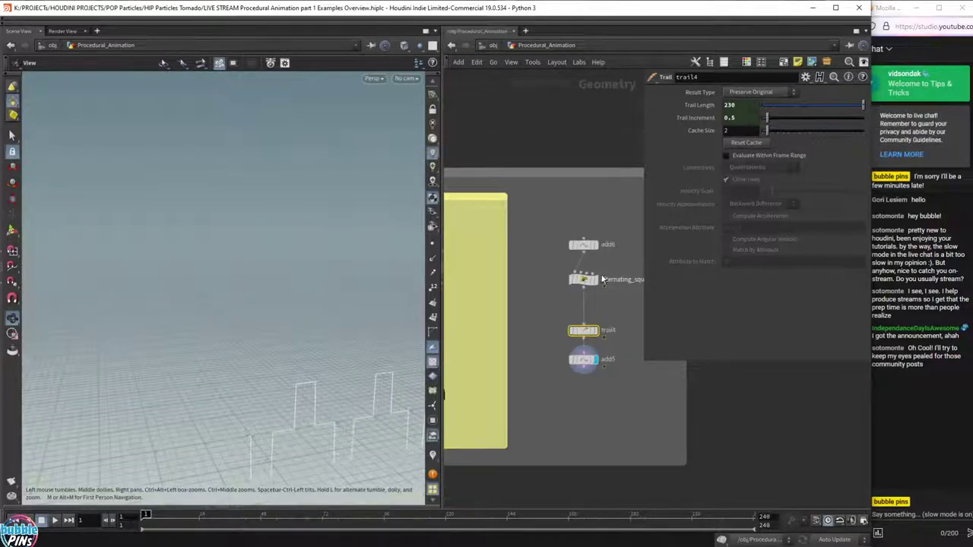
click(583, 279)
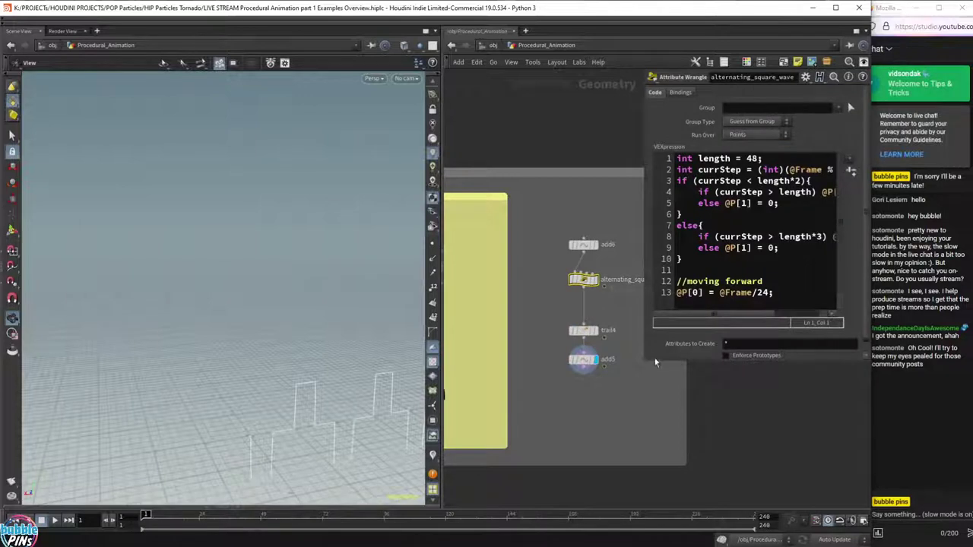
drag(645, 364, 484, 383)
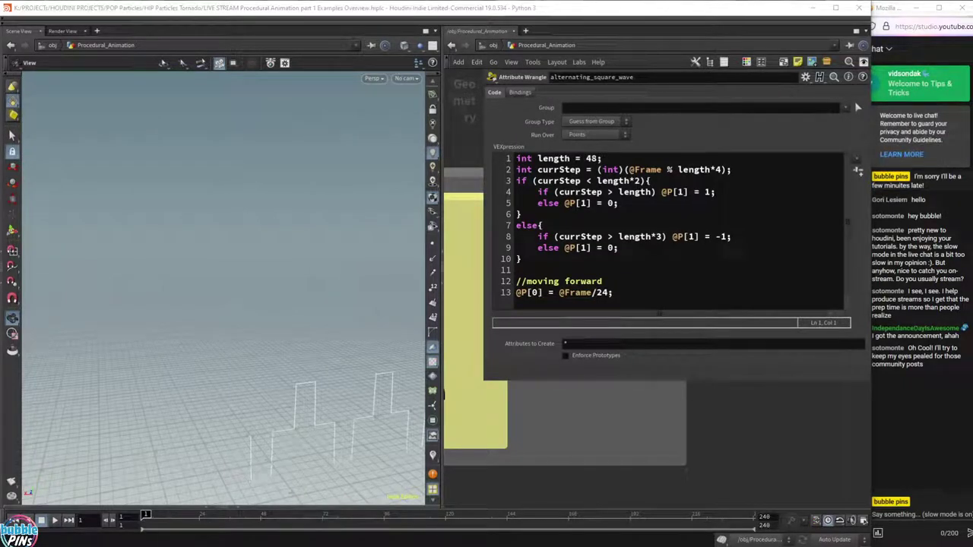
Hide the parameter overlay, paste the Square Wave group above Alternating Square Wave, and display its add4 node.
scroll(622, 435, down, 8)
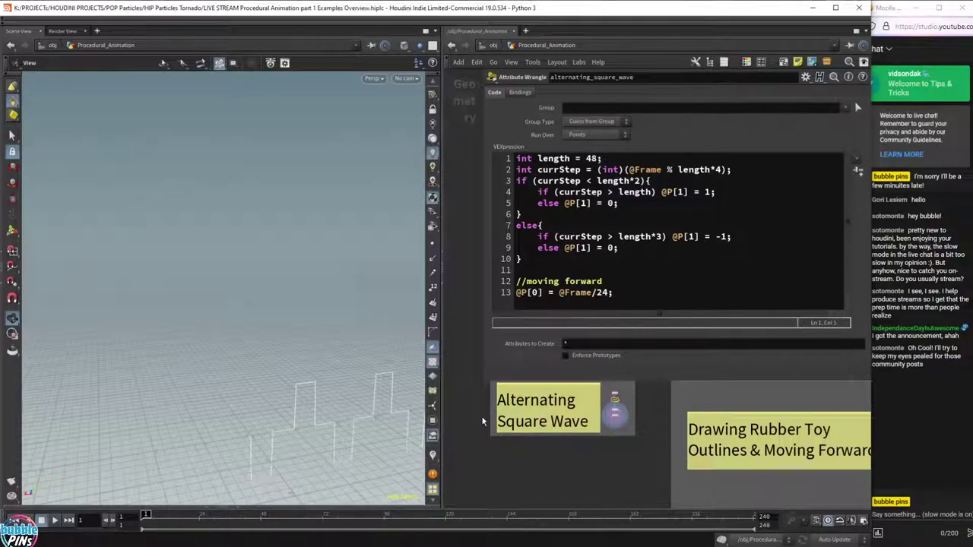
key(p)
key(ctrl+v)
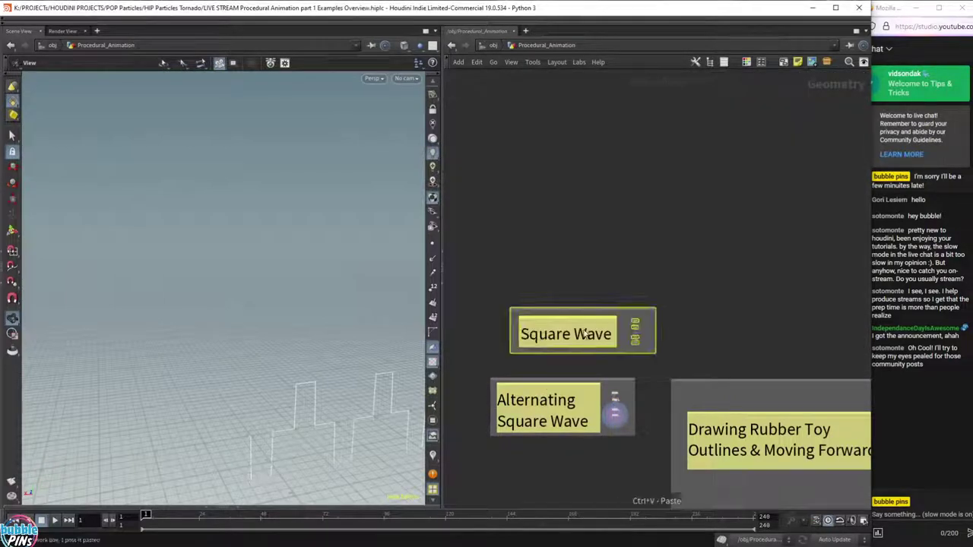
scroll(637, 330, up, 6)
click(633, 320)
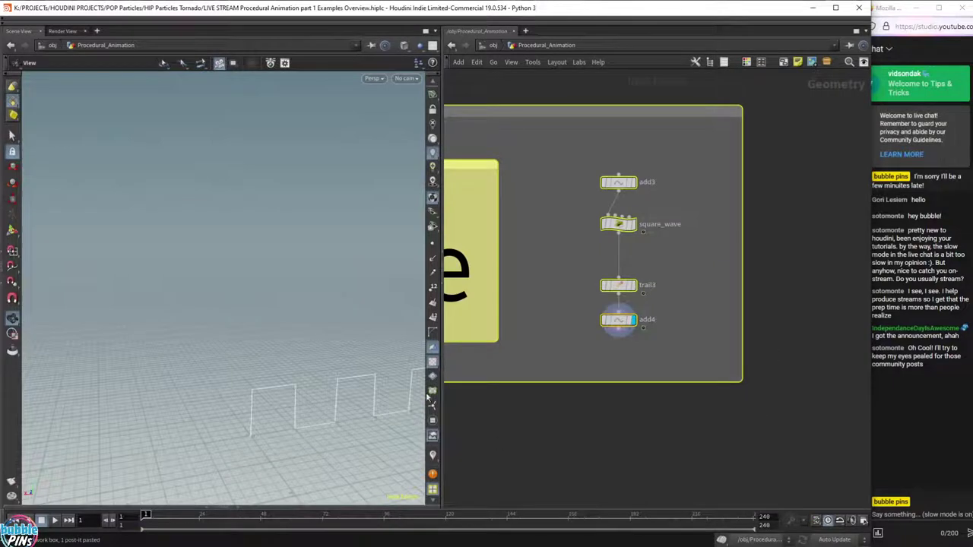
Frame the square wave line in the viewport, switch the point display on and off again, and start playback.
right_drag(351, 336, 228, 254)
drag(227, 254, 341, 277)
drag(321, 321, 326, 313)
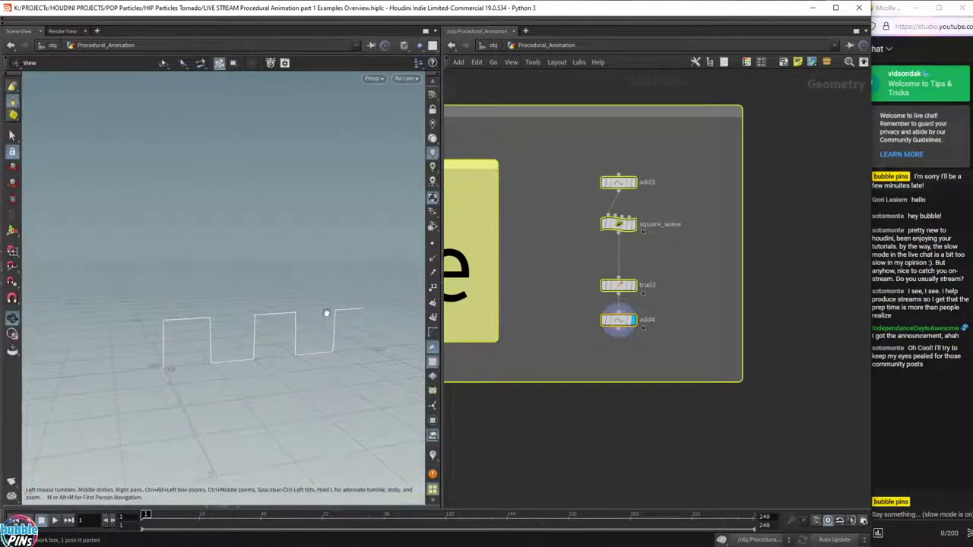
click(433, 244)
click(432, 244)
key(Up)
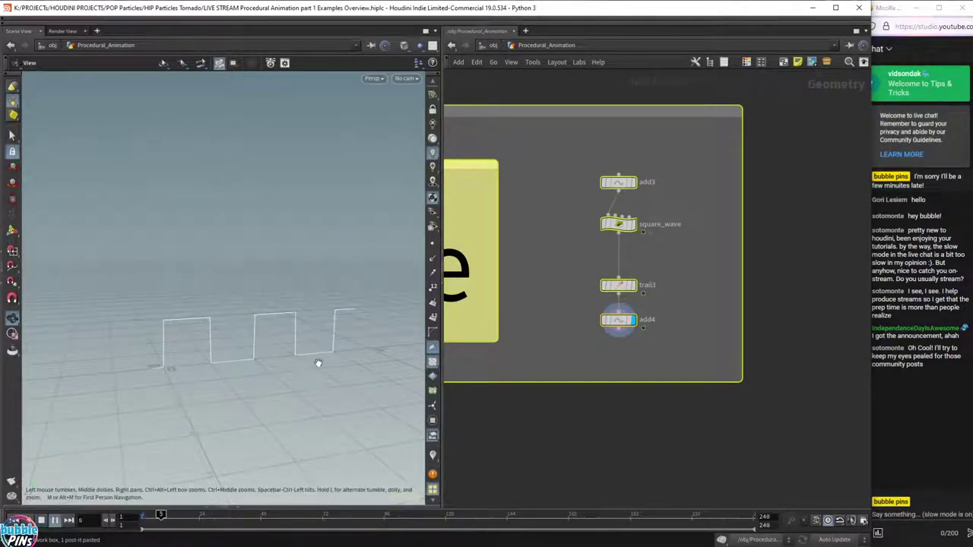
Set the viewport background color scheme to Dark in the display options and close the dialog.
right_drag(318, 361, 347, 345)
key(d)
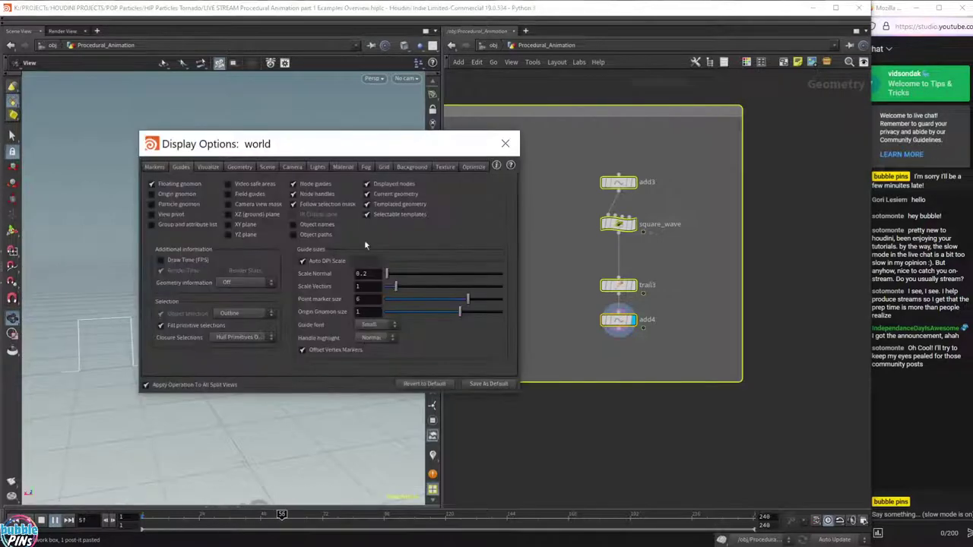
click(212, 203)
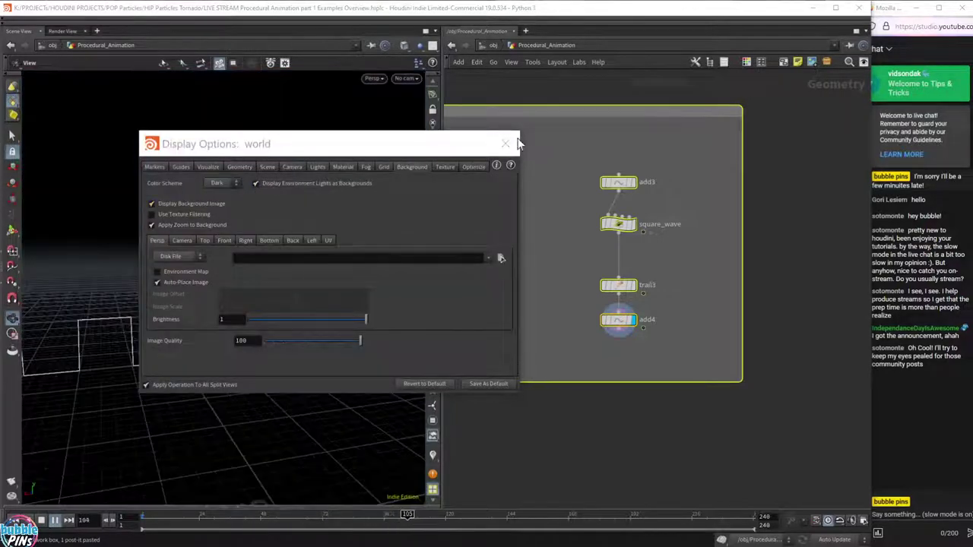
click(504, 143)
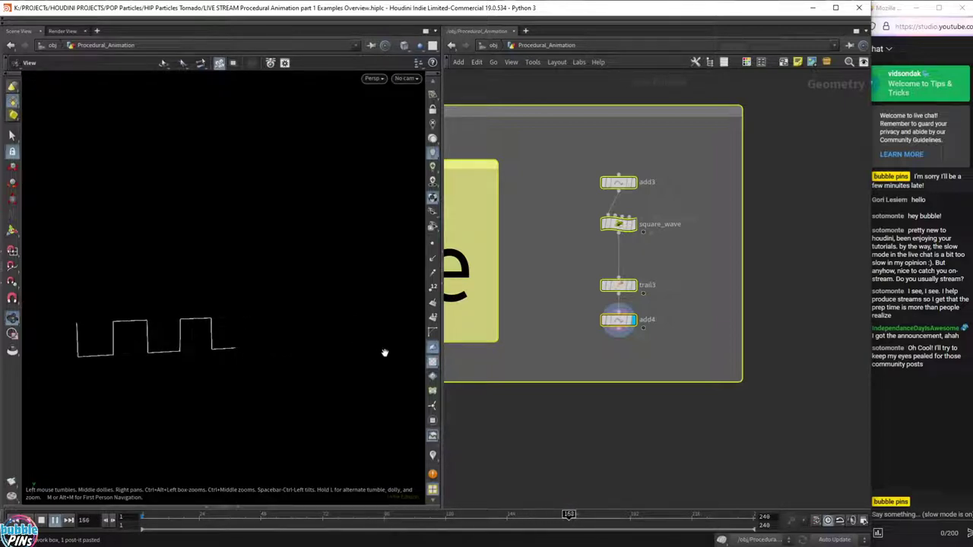
Return playback to the first frame and line up the Square Wave box directly above the Alternating Square Wave box.
key(ctrl+Up)
scroll(584, 379, down, 5)
scroll(584, 379, down, 5)
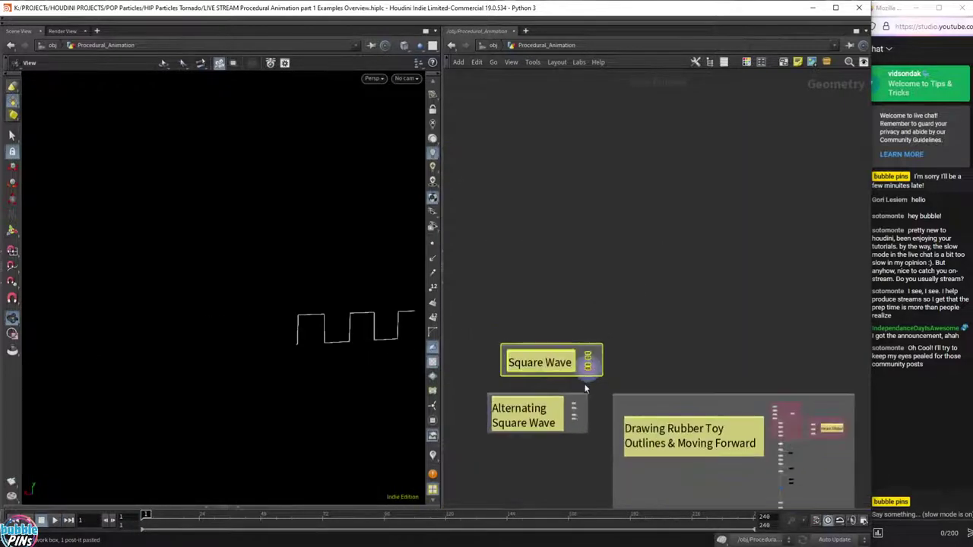
middle_drag(605, 375, 618, 304)
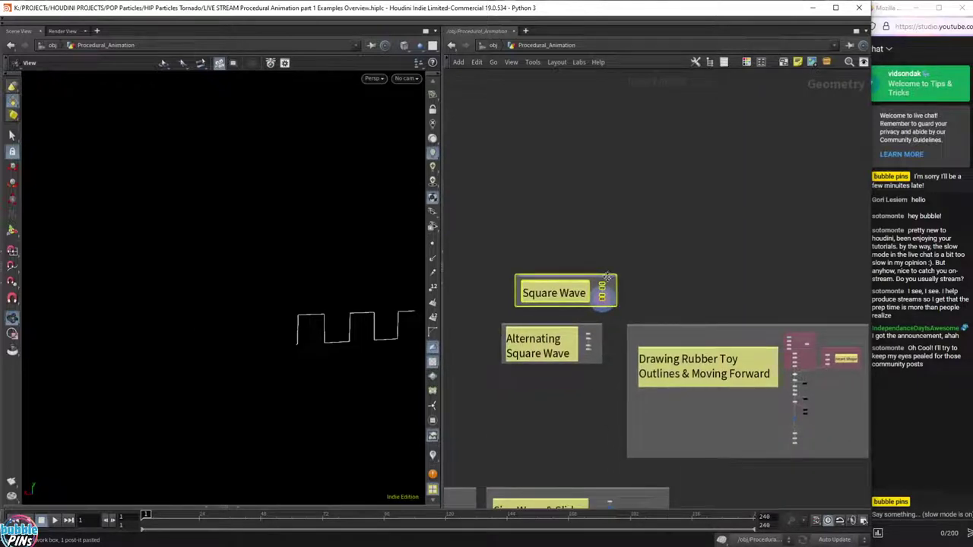
drag(608, 276, 593, 278)
Display the Rubber_Toy_Outline node in the Drawing Rubber Toy Outlines network, and open and close the viewport display options.
middle_drag(832, 403, 769, 261)
scroll(760, 266, up, 8)
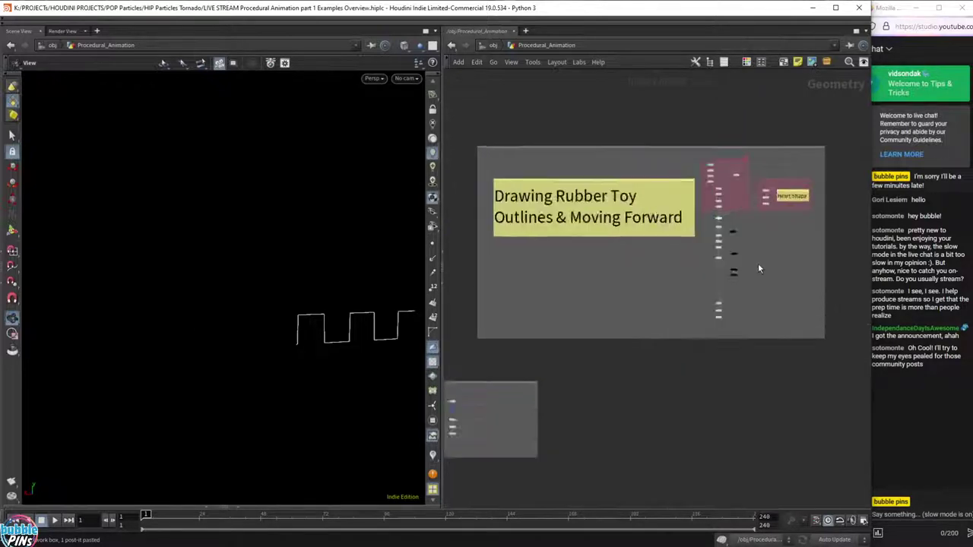
click(535, 312)
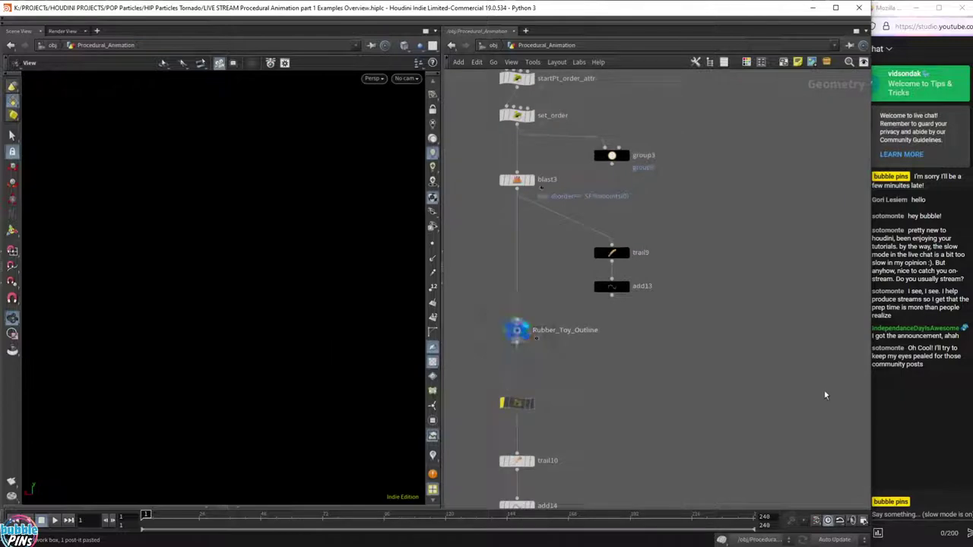
key(d)
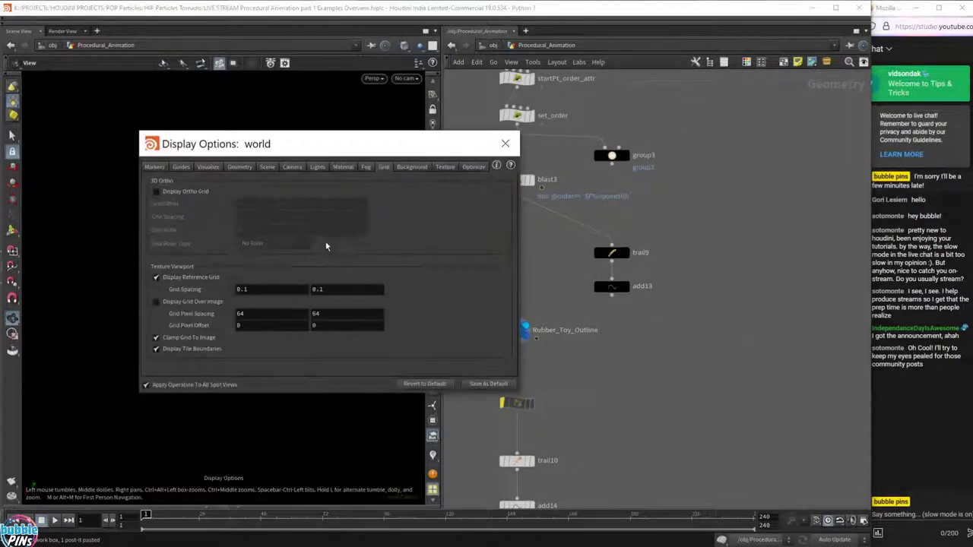
click(504, 143)
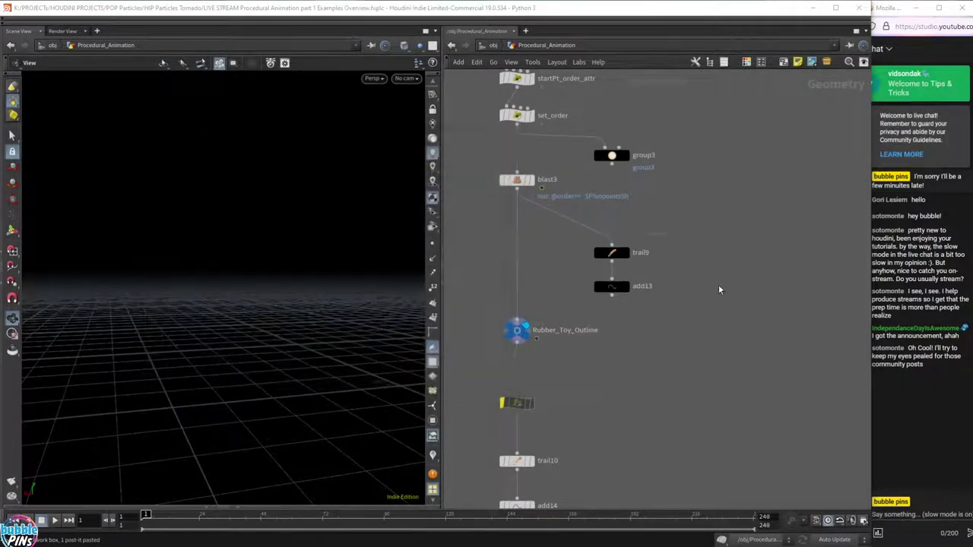
Frame the displayed outline point in the viewport, play and stop the animation, and turn on the point display.
scroll(716, 283, down, 3)
key(f)
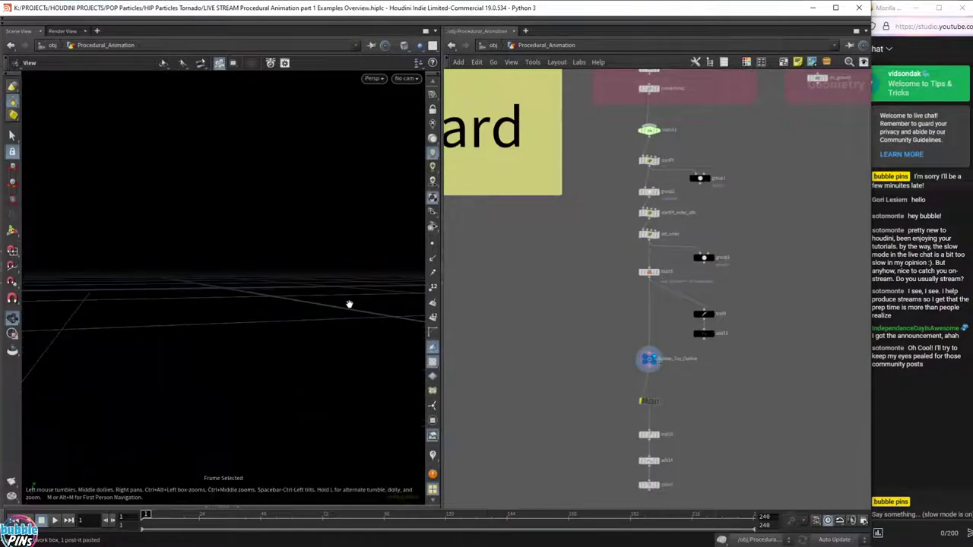
key(Up)
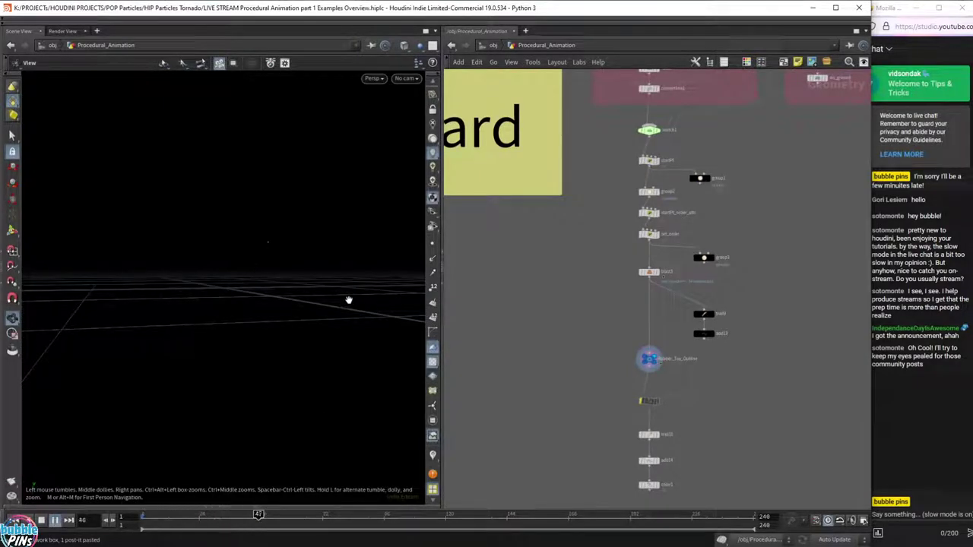
key(Up)
click(431, 243)
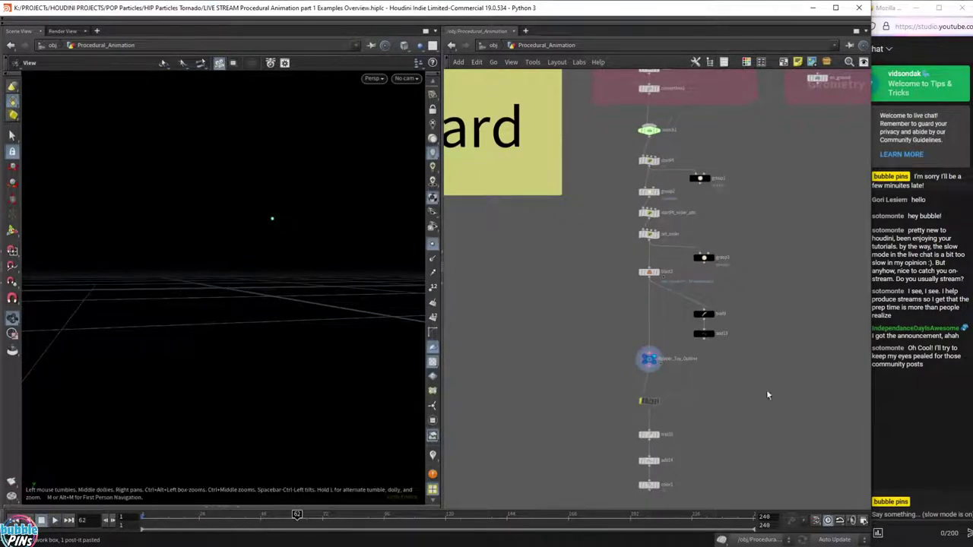
Display the trail10 node below Rubber_Toy_Outline, play the animation with the viewport reframed on the trail, and stop playback.
scroll(669, 327, up, 5)
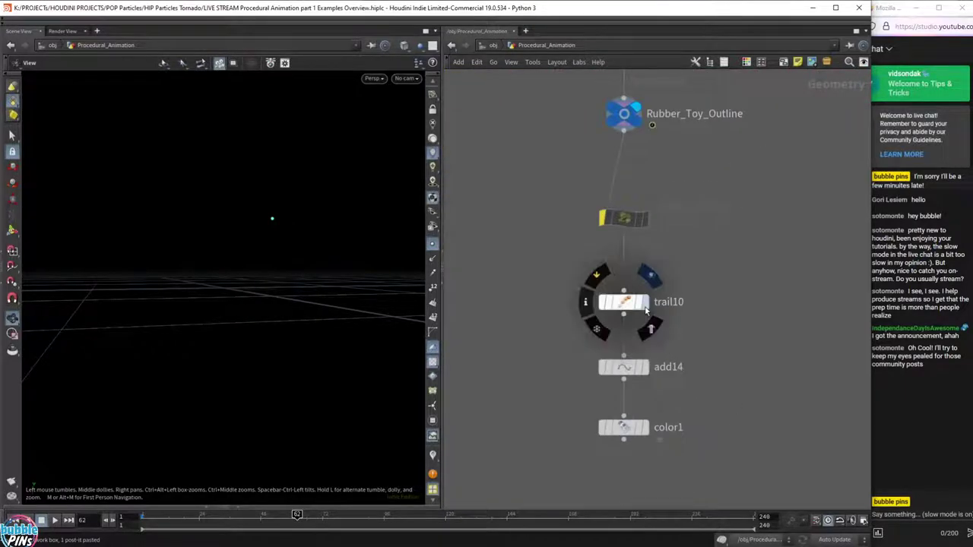
click(646, 302)
key(Up)
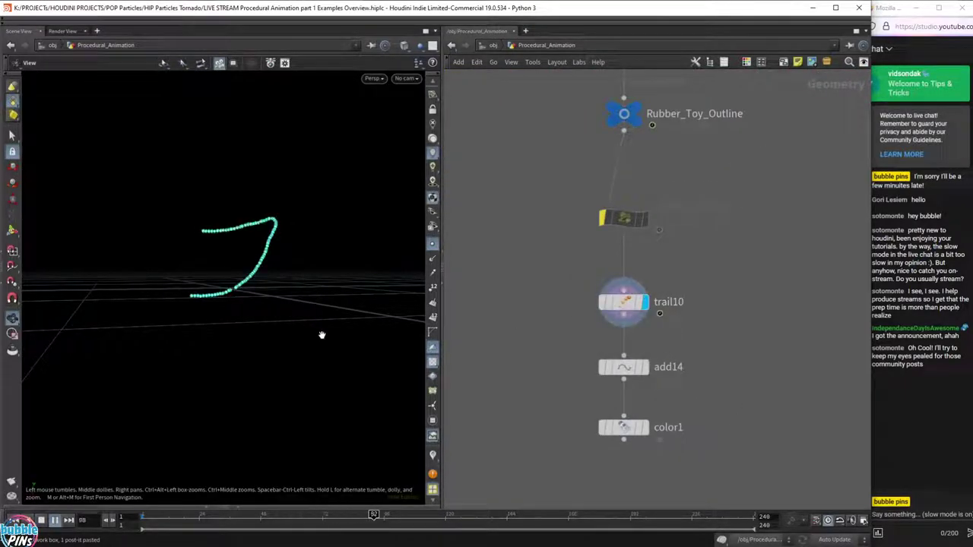
drag(322, 334, 317, 375)
scroll(299, 319, up, 4)
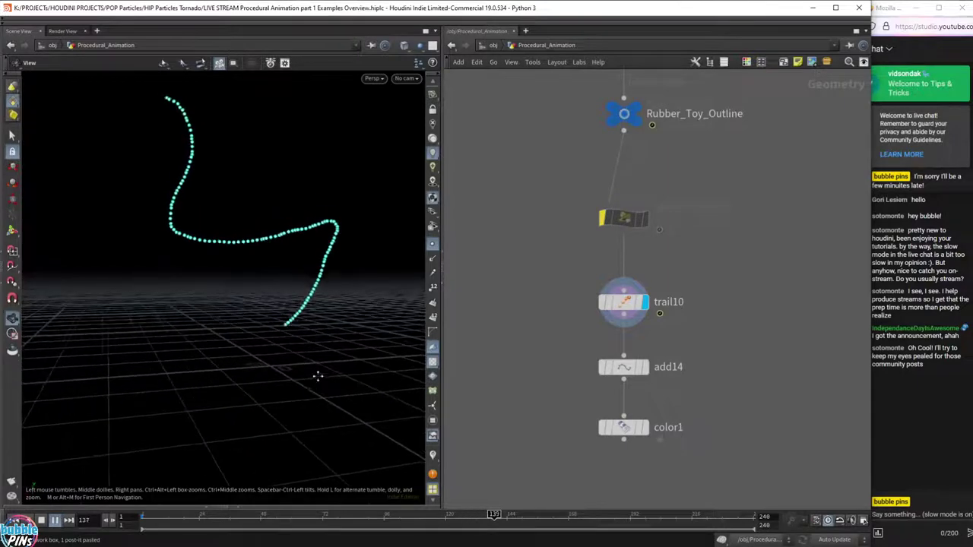
key(Up)
Show the parameter overlay, check the settings of the trail10 node, and hide the overlay again.
key(p)
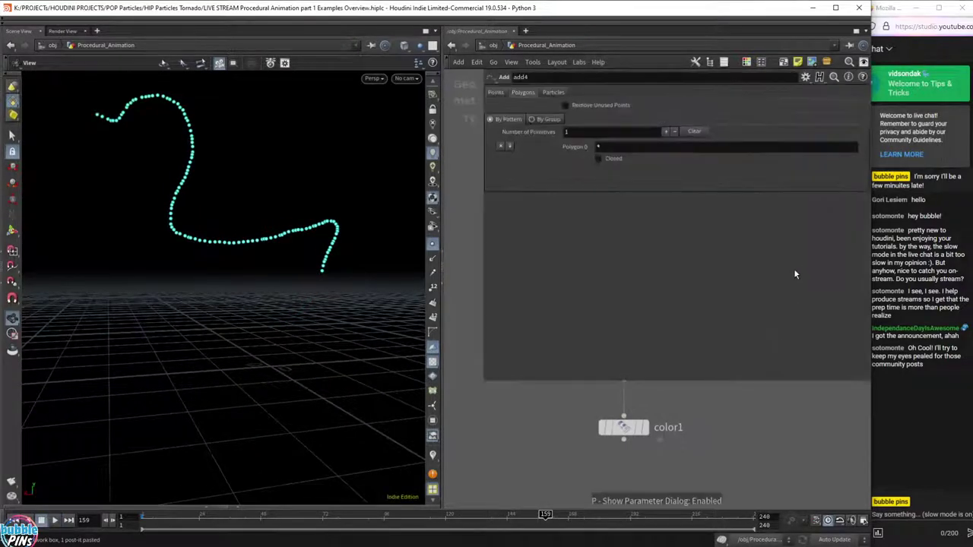
middle_drag(608, 393, 611, 503)
drag(542, 451, 672, 369)
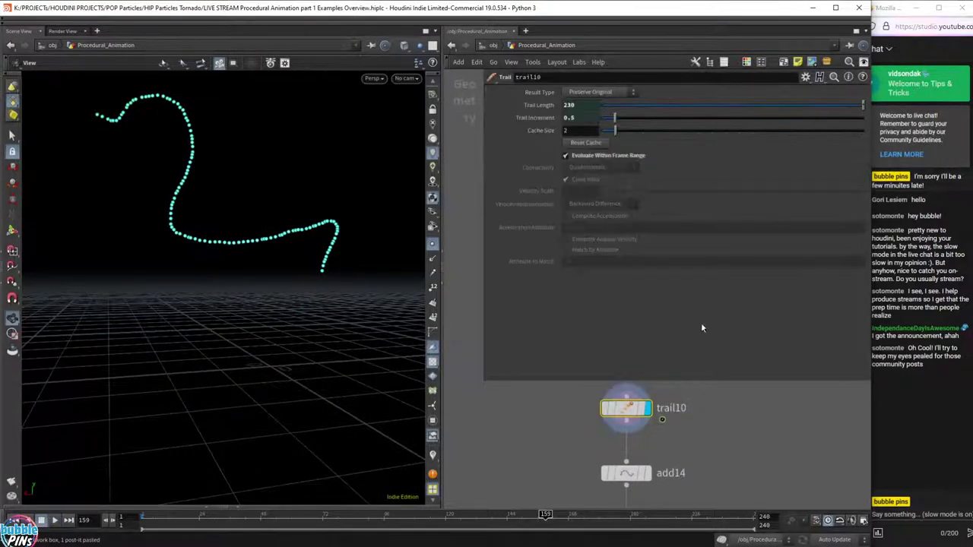
key(p)
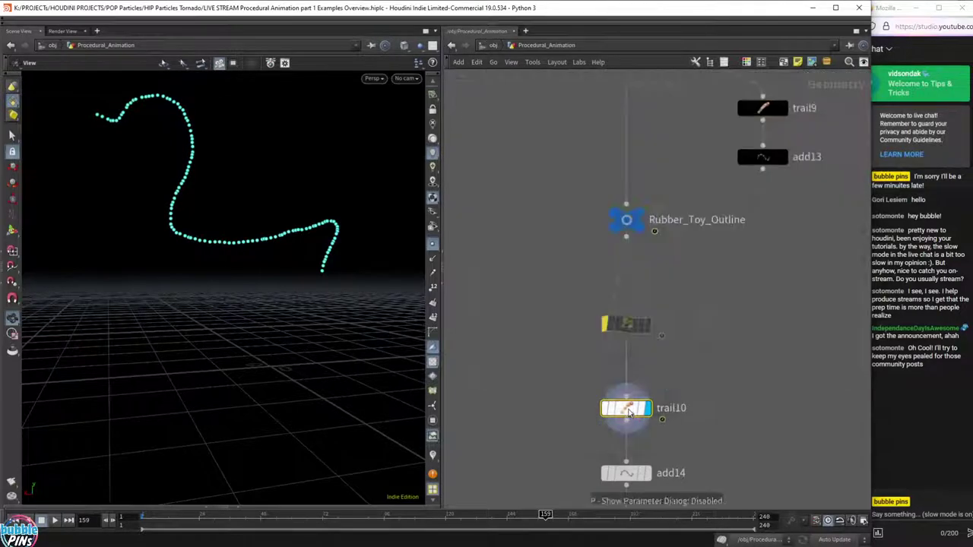
Open the PARAMETERS null in a floating window over the viewport's lower part and set its trail length to 430.
scroll(628, 397, down, 3)
scroll(628, 397, down, 5)
middle_drag(628, 396, 834, 422)
middle_drag(543, 370, 623, 285)
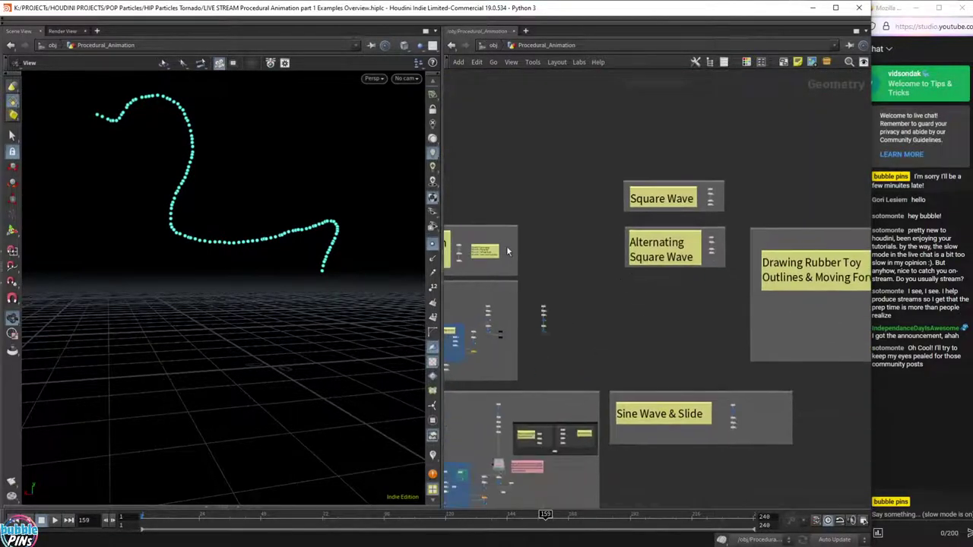
middle_drag(524, 266, 669, 256)
scroll(486, 190, up, 4)
right_click(491, 187)
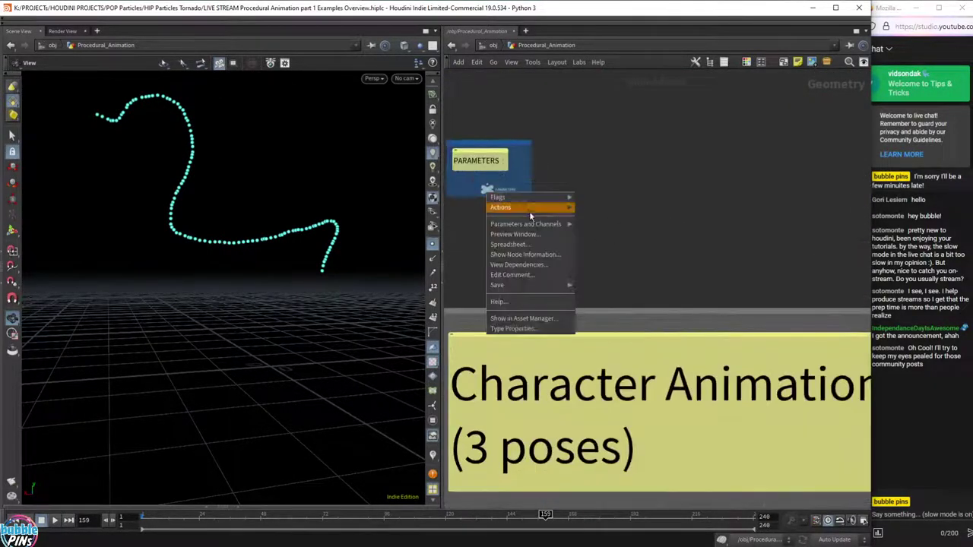
mouse_move(532, 223)
click(608, 224)
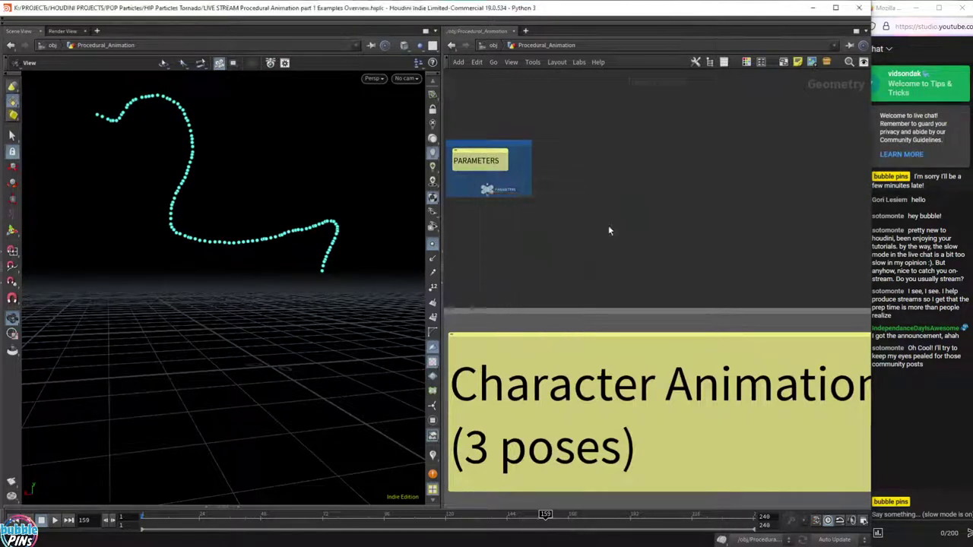
drag(598, 43, 194, 451)
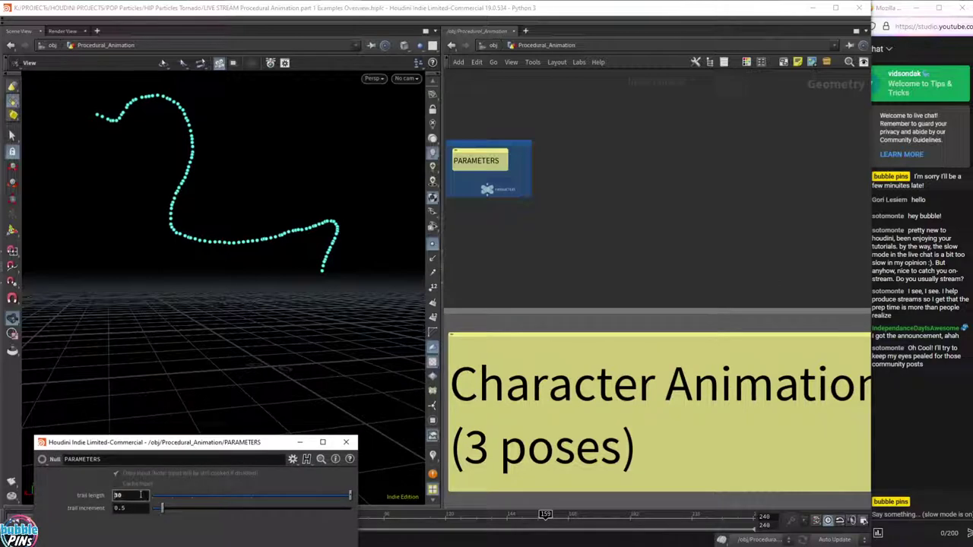
text(4)
key(Return)
Go back to the trail10 node, set the trail increment to 1 and the trail length to 1430, and play the animation.
scroll(578, 335, down, 5)
middle_drag(725, 456, 539, 322)
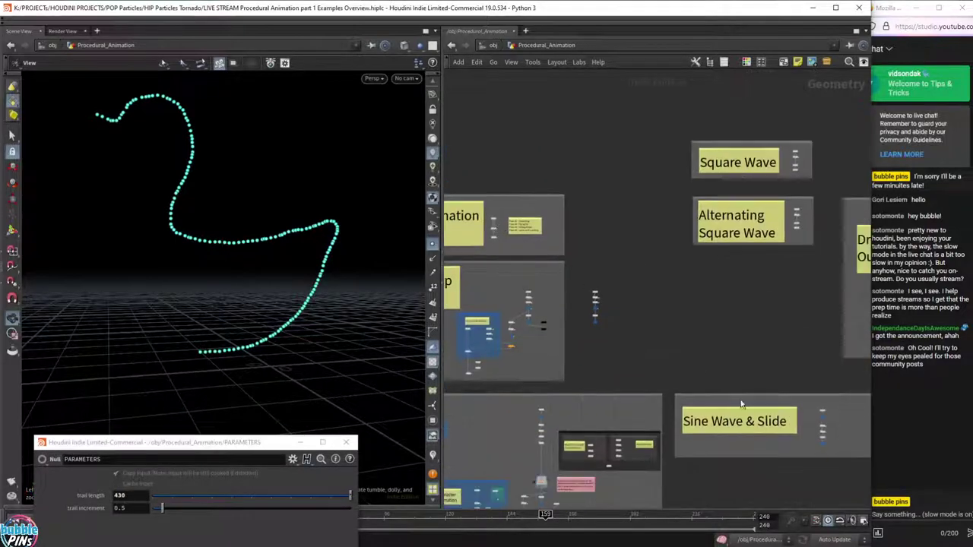
middle_drag(836, 464, 570, 350)
middle_drag(774, 239, 653, 392)
scroll(659, 386, up, 4)
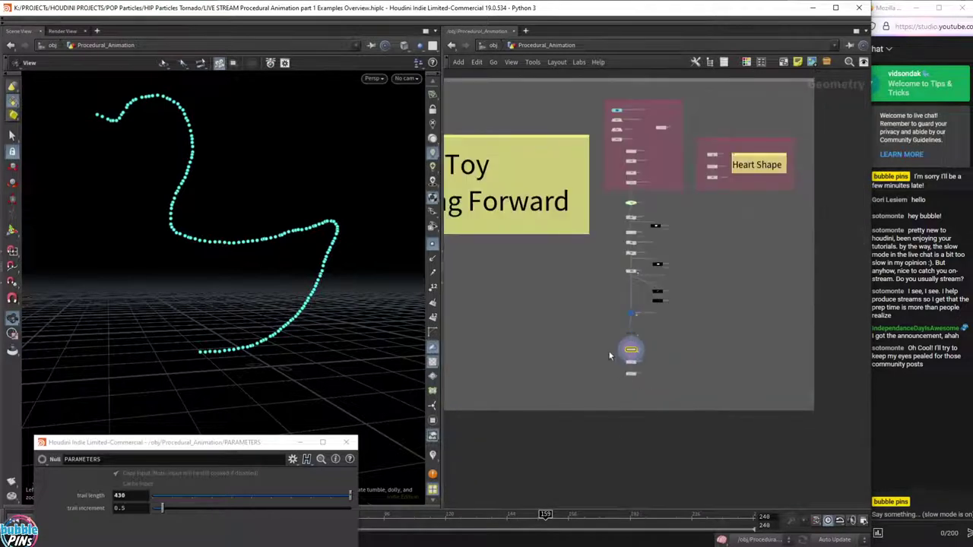
scroll(609, 356, up, 5)
click(130, 506)
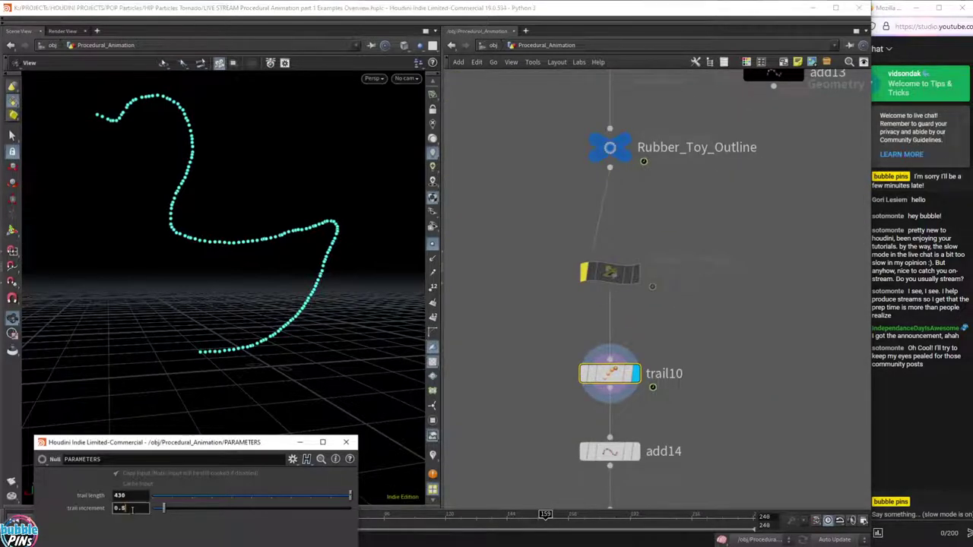
text(1)
click(526, 331)
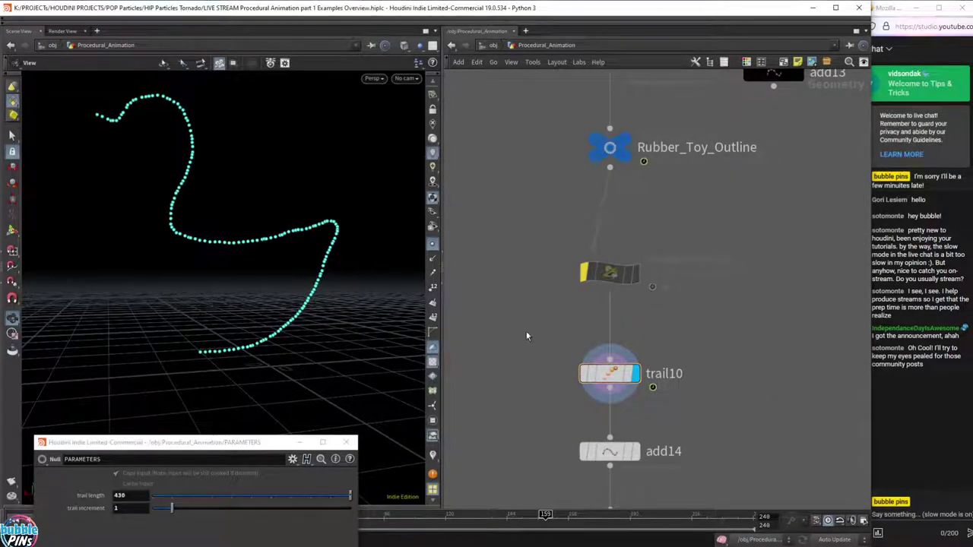
click(132, 496)
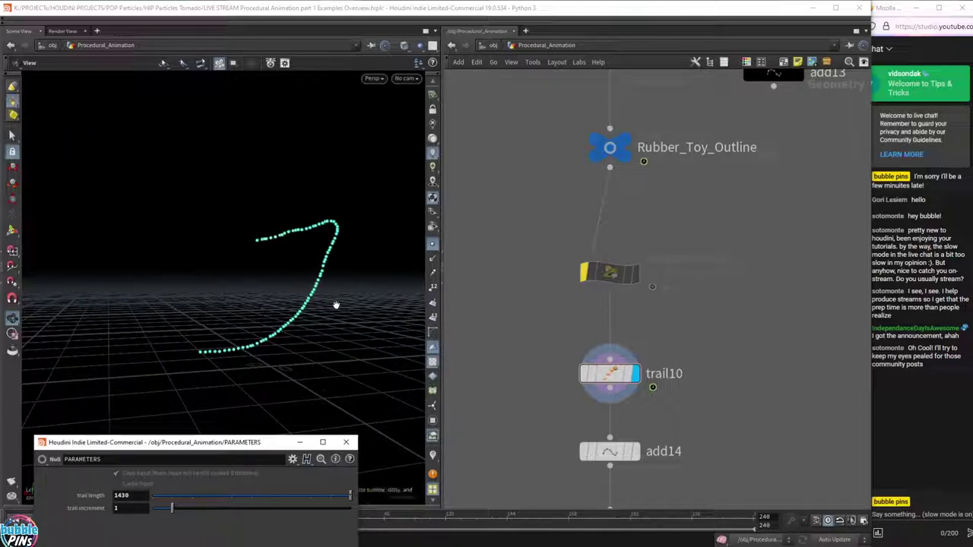
middle_drag(238, 294, 280, 360)
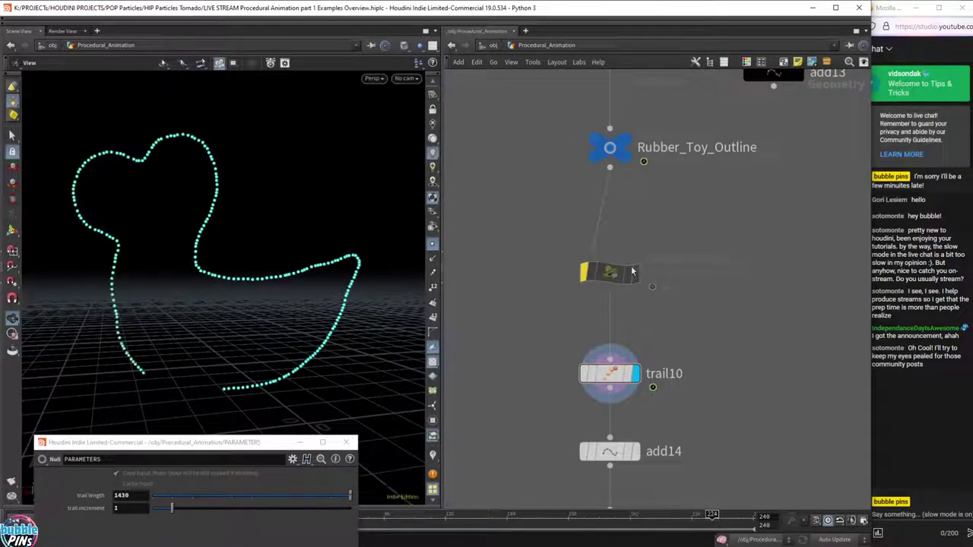
Show the VEX code of the startPt attribute wrangle below switch1, and shrink the parameter overlay so the node chain stays readable.
scroll(705, 252, down, 6)
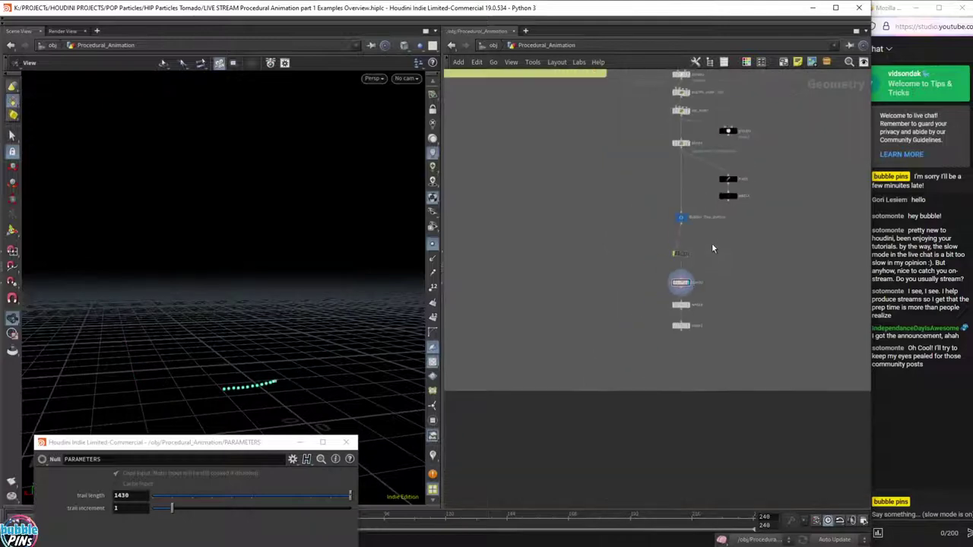
middle_drag(806, 288, 758, 399)
middle_drag(715, 193, 728, 287)
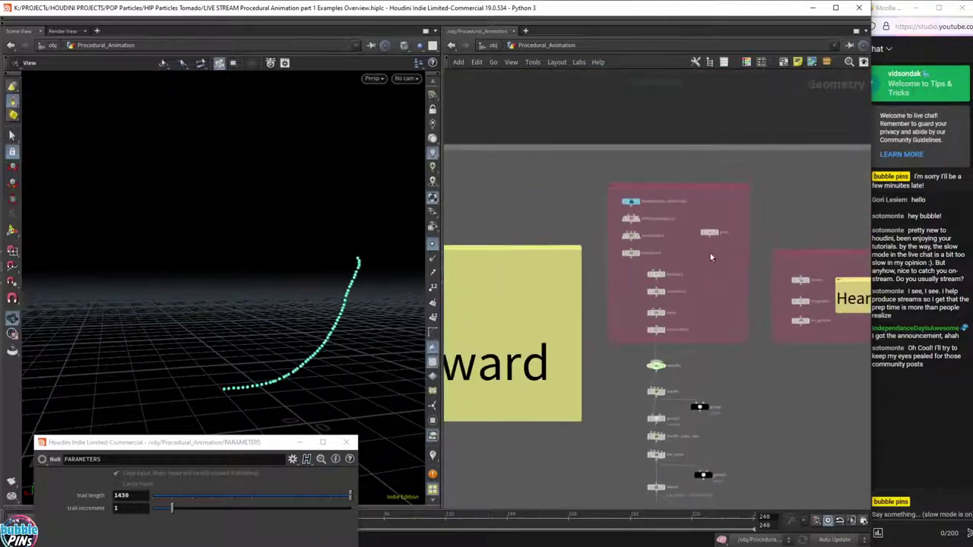
middle_drag(772, 334, 706, 261)
middle_drag(565, 343, 576, 259)
scroll(576, 258, up, 5)
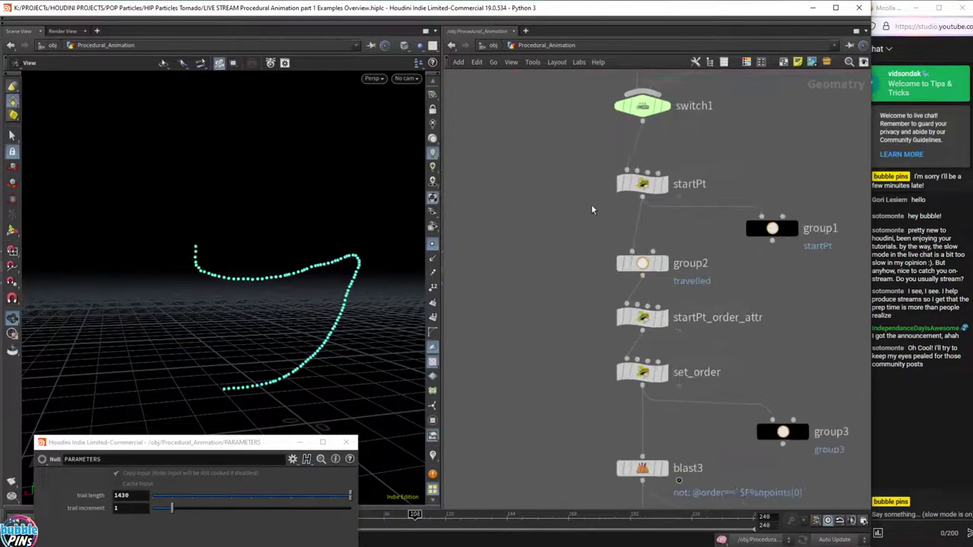
click(642, 183)
middle_drag(728, 231, 602, 236)
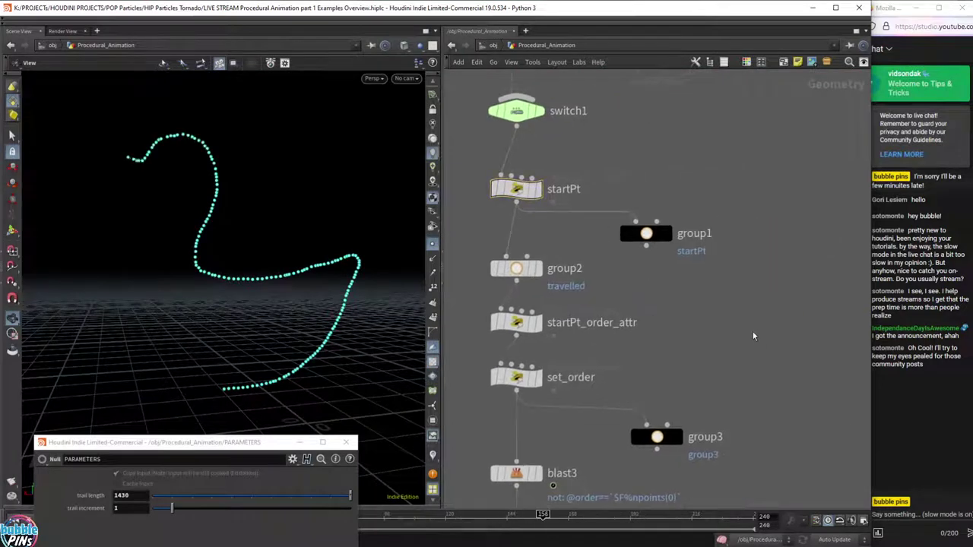
key(p)
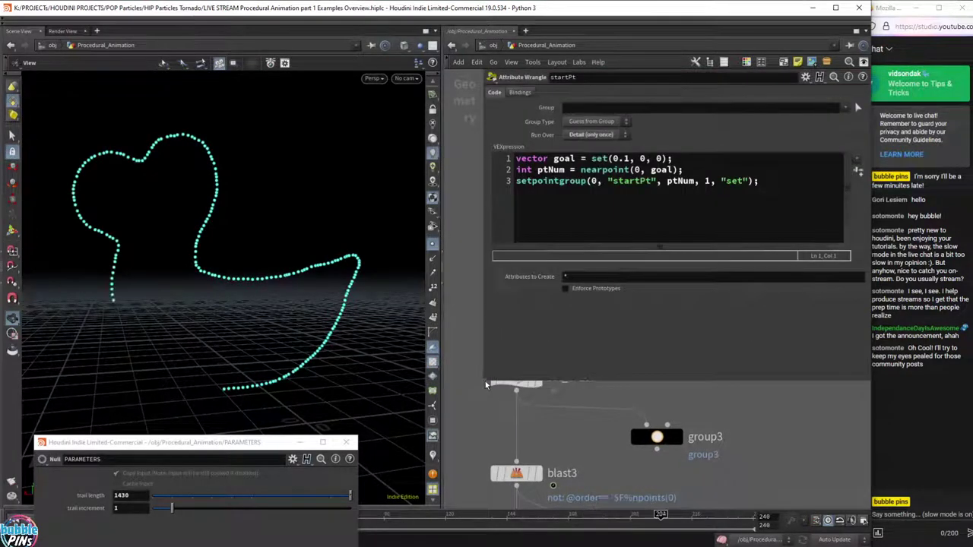
drag(484, 385, 601, 352)
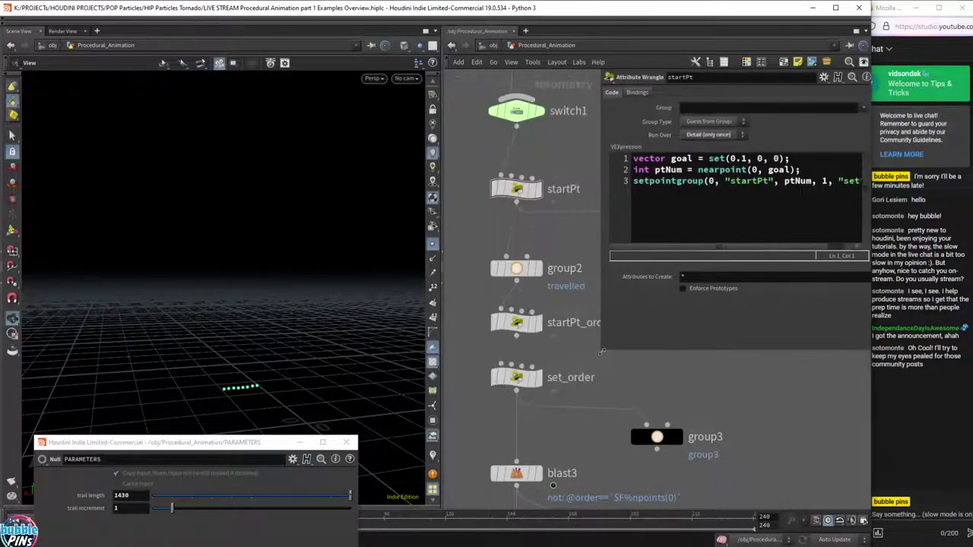
Set the end frame of the global animation range to 1240, apply it and close the animation options.
scroll(688, 390, down, 5)
alt+drag(259, 328, 276, 323)
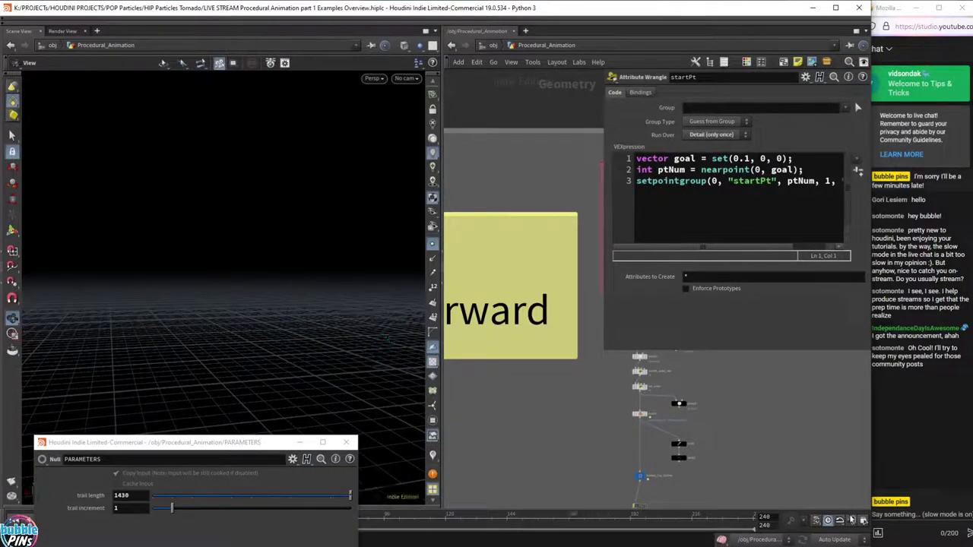
click(864, 521)
double_click(894, 347)
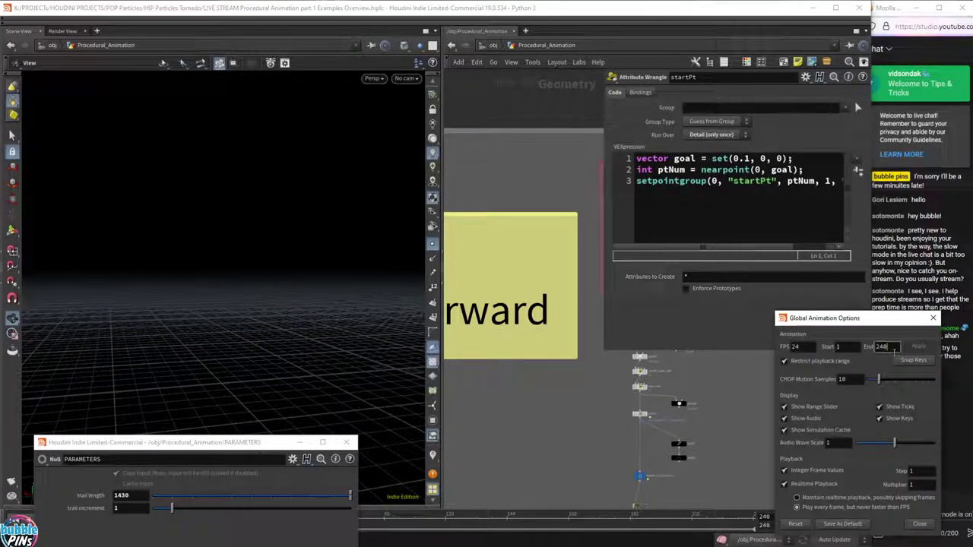
text(401240)
key(Return)
click(918, 346)
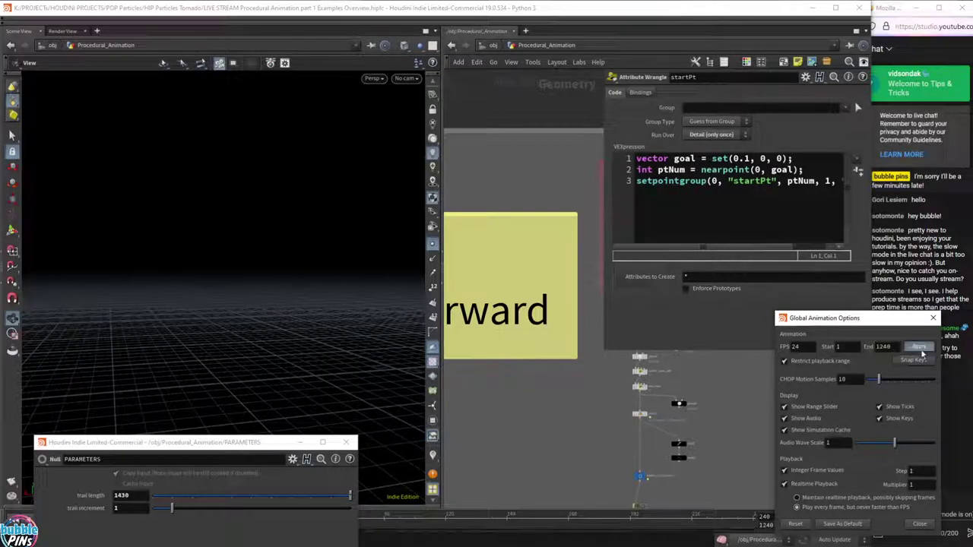
click(919, 523)
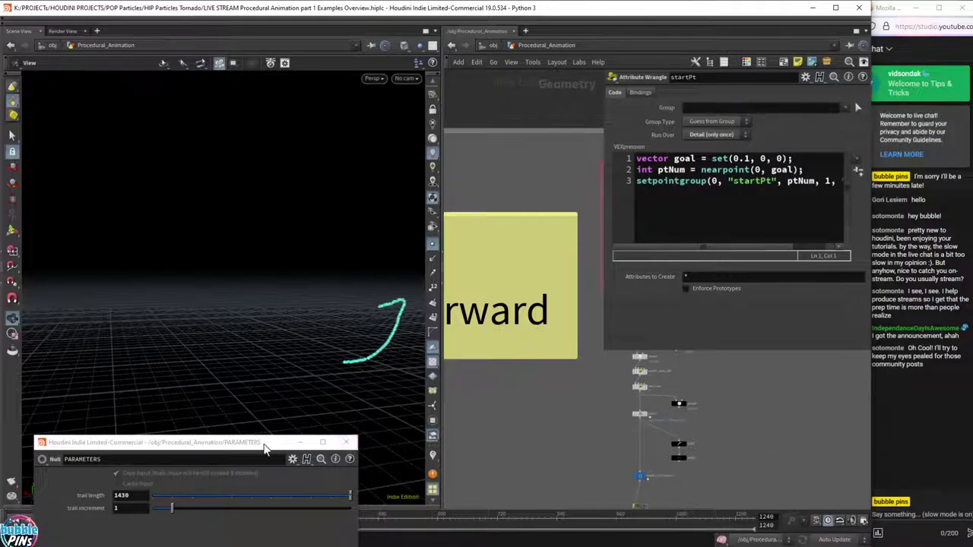
Move the floating PARAMETERS window clear of the timeline, and stop playback and narrow the startPt parameter pane.
drag(263, 449, 229, 17)
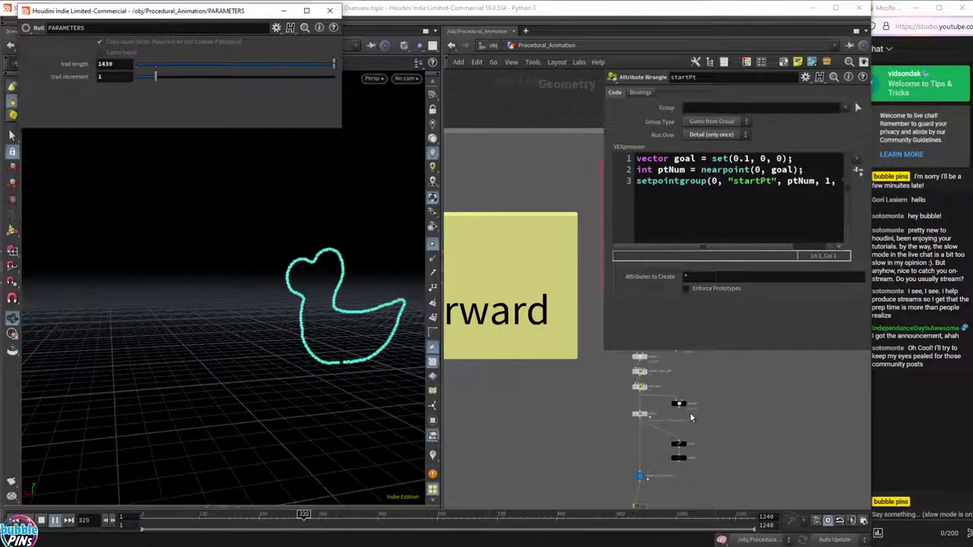
key(Up)
middle_drag(752, 406, 675, 378)
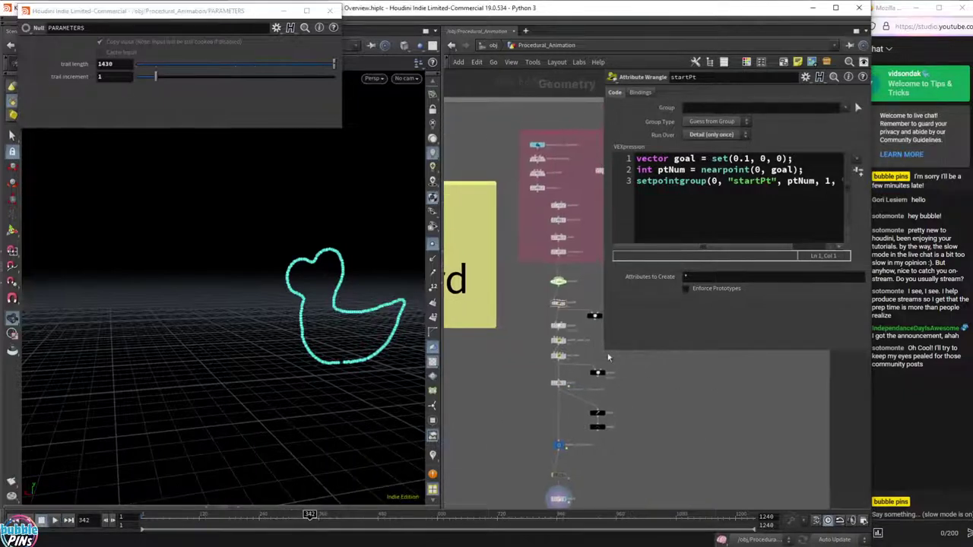
drag(606, 351, 657, 317)
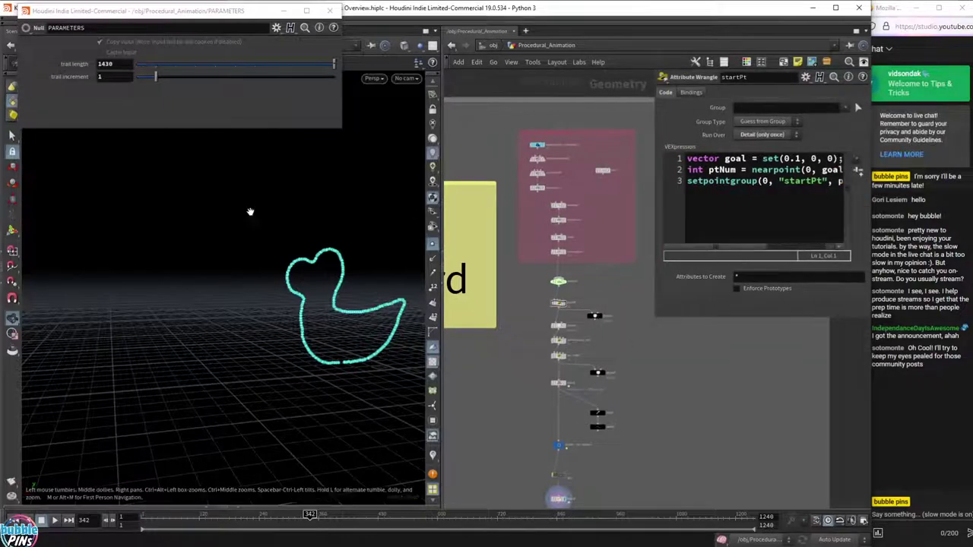
Examine the rubber toy outline network, from its source geometry and startPt wrangle down to the trail10, add14 and color nodes.
drag(176, 292, 293, 348)
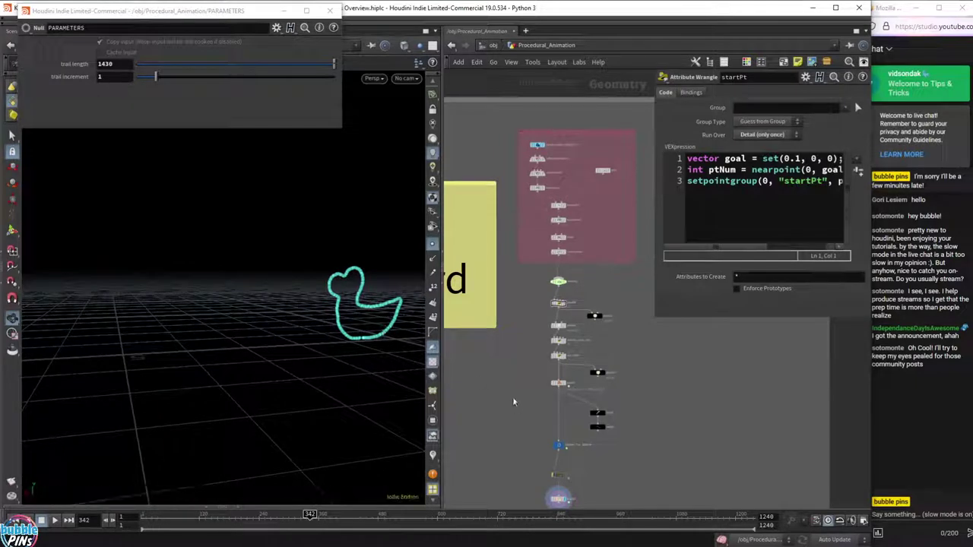
scroll(637, 362, down, 3)
scroll(553, 364, up, 5)
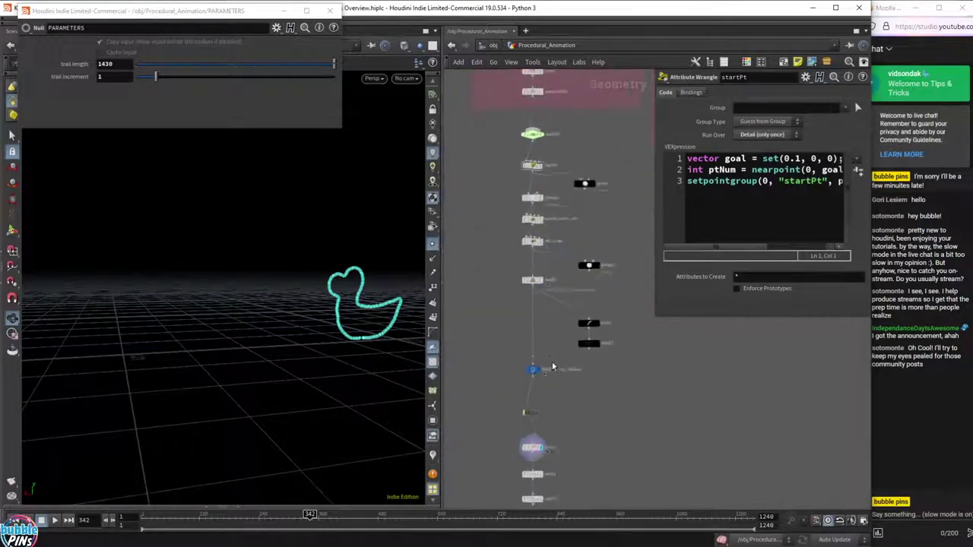
middle_drag(608, 415, 590, 282)
middle_drag(616, 396, 621, 328)
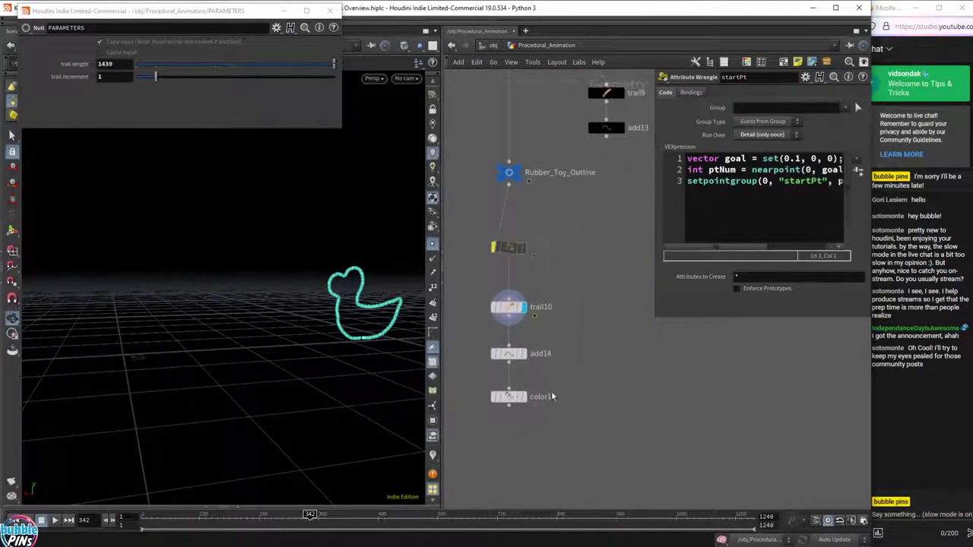
scroll(532, 360, down, 6)
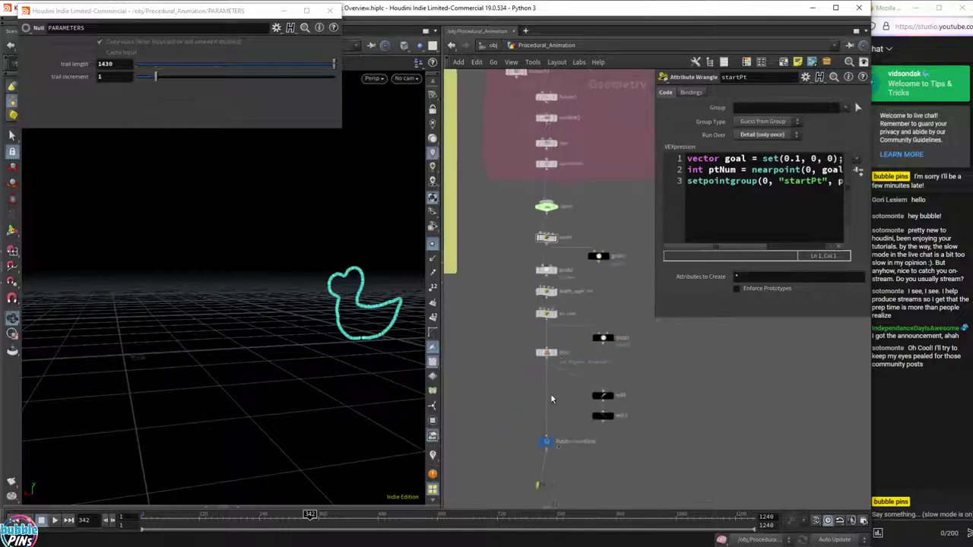
scroll(538, 327, up, 3)
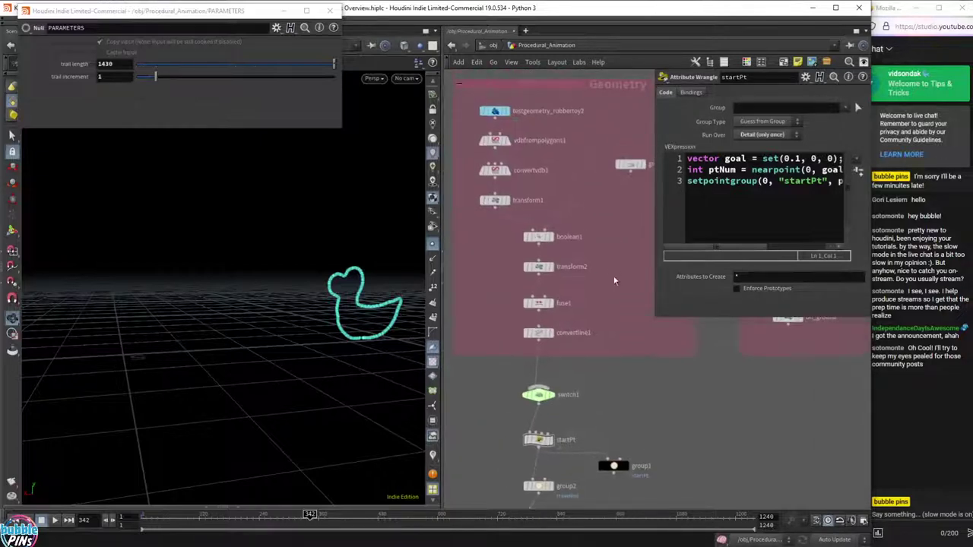
middle_drag(590, 399, 601, 165)
scroll(589, 256, down, 4)
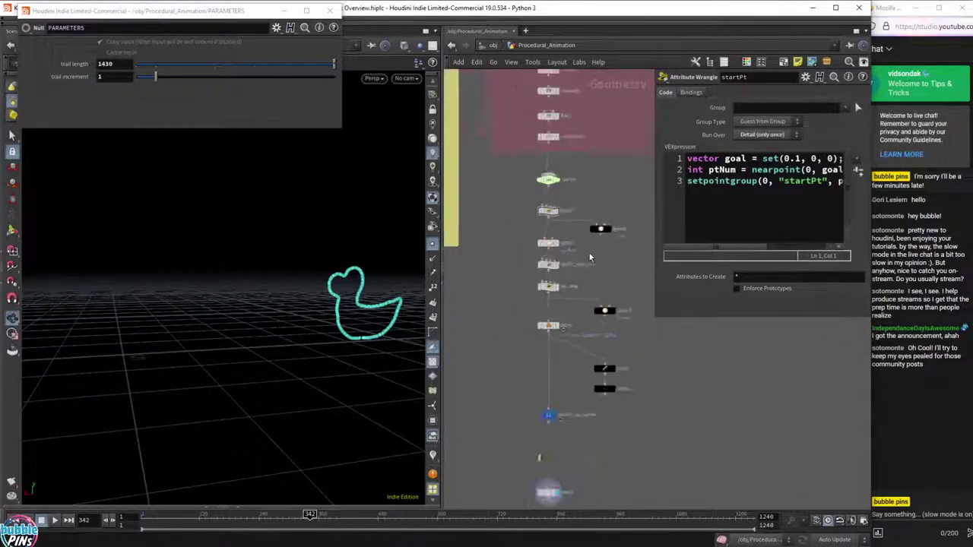
scroll(711, 391, down, 6)
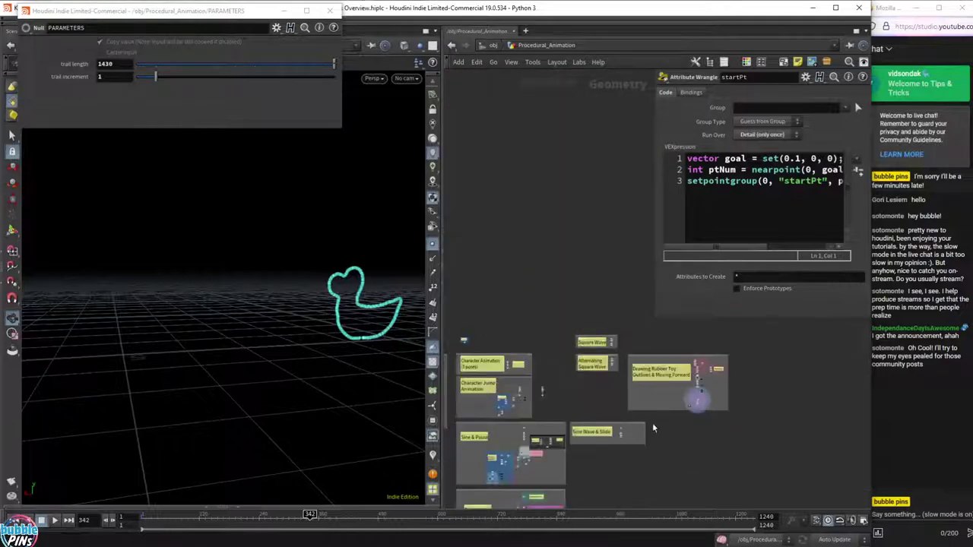
Close the PARAMETERS window and display the Character_Jump_Animation node of the Sine & Pause setup, framed in the viewport.
click(330, 10)
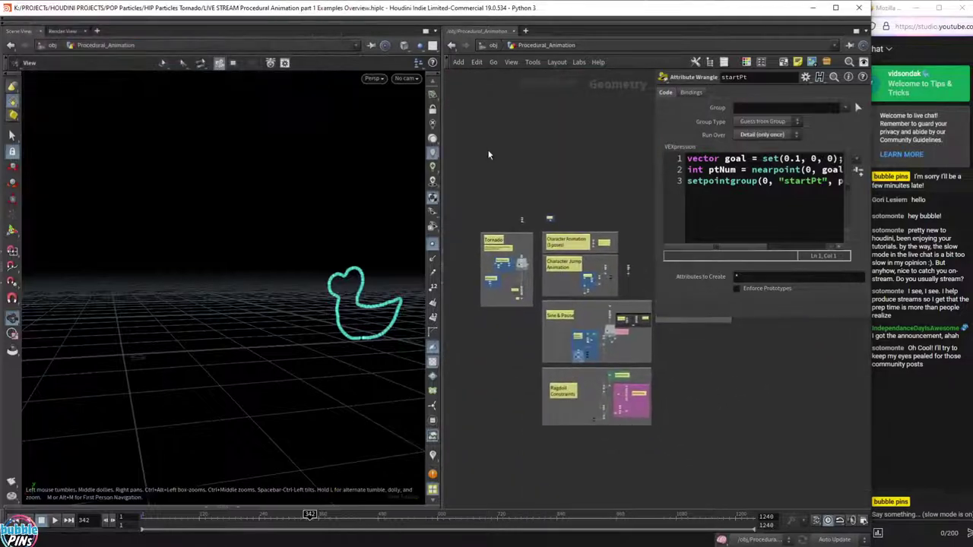
scroll(641, 393, up, 5)
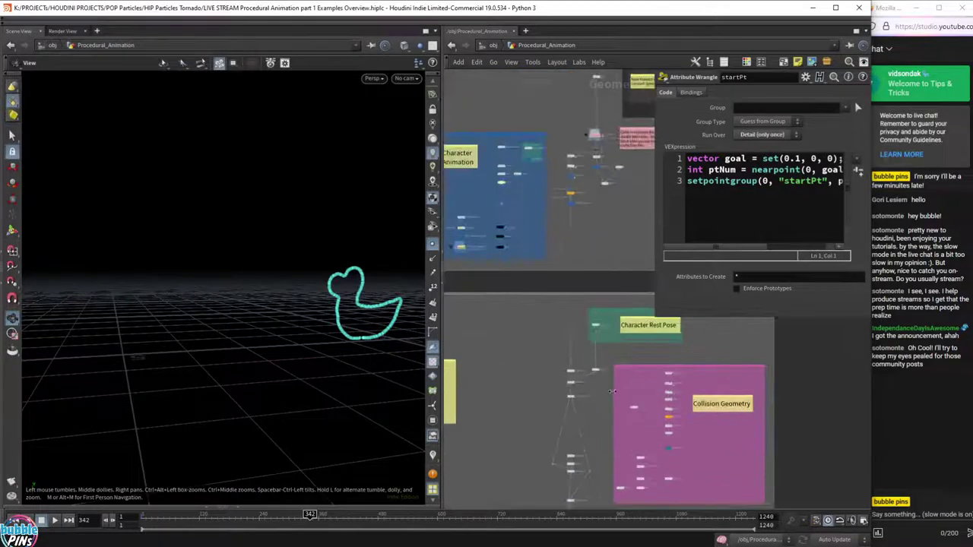
middle_drag(514, 418, 543, 468)
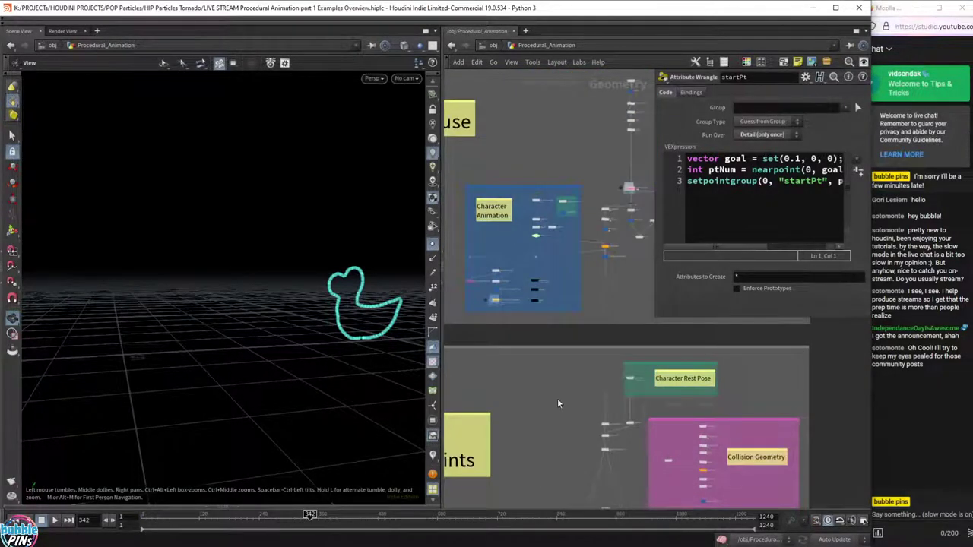
scroll(603, 266, up, 4)
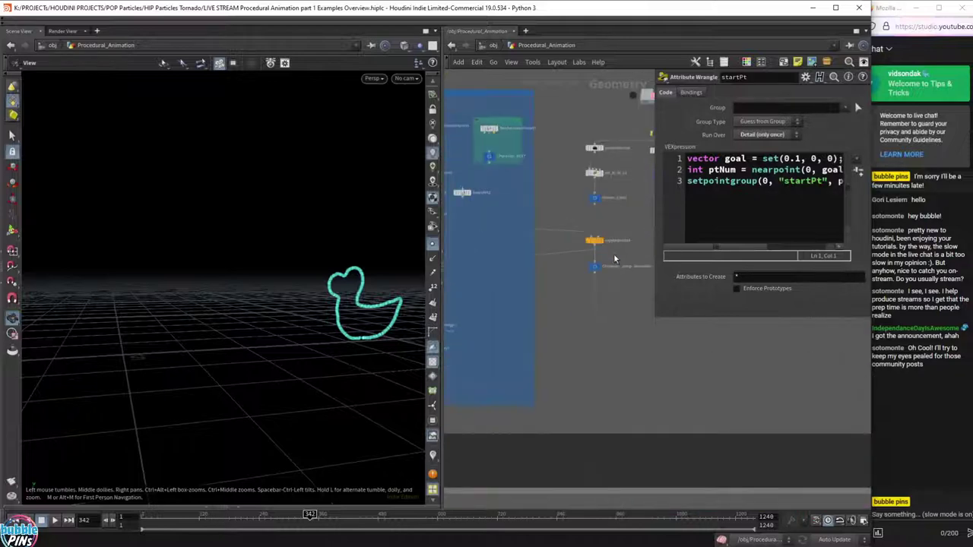
click(603, 266)
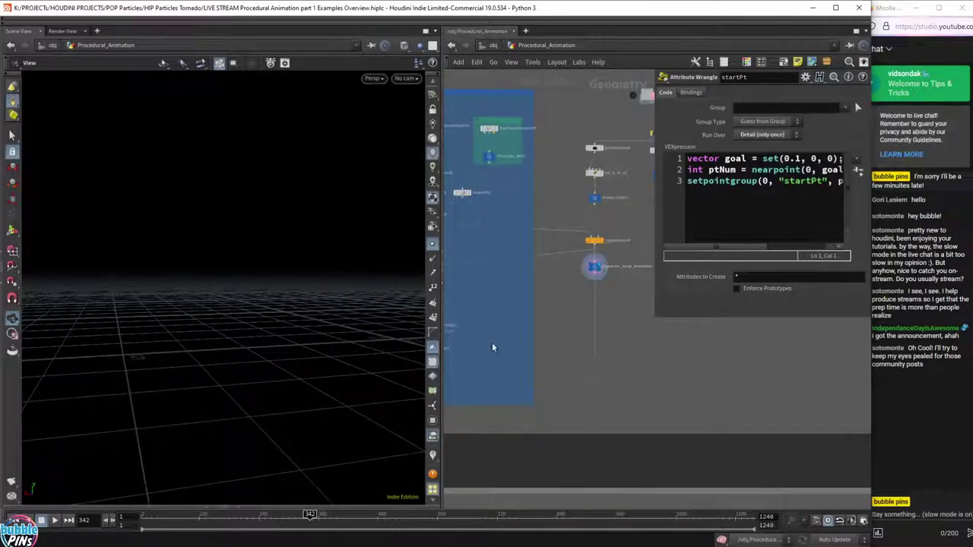
key(f)
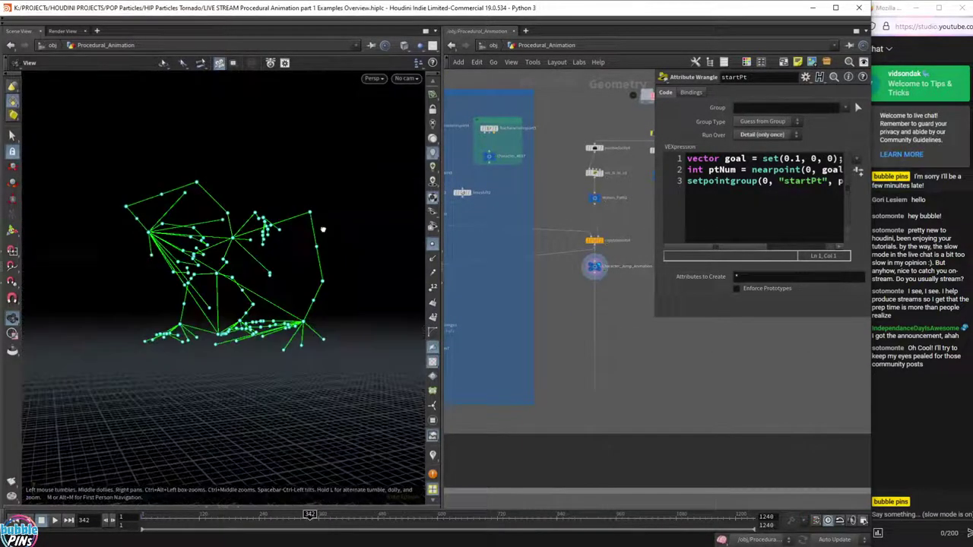
scroll(319, 249, down, 8)
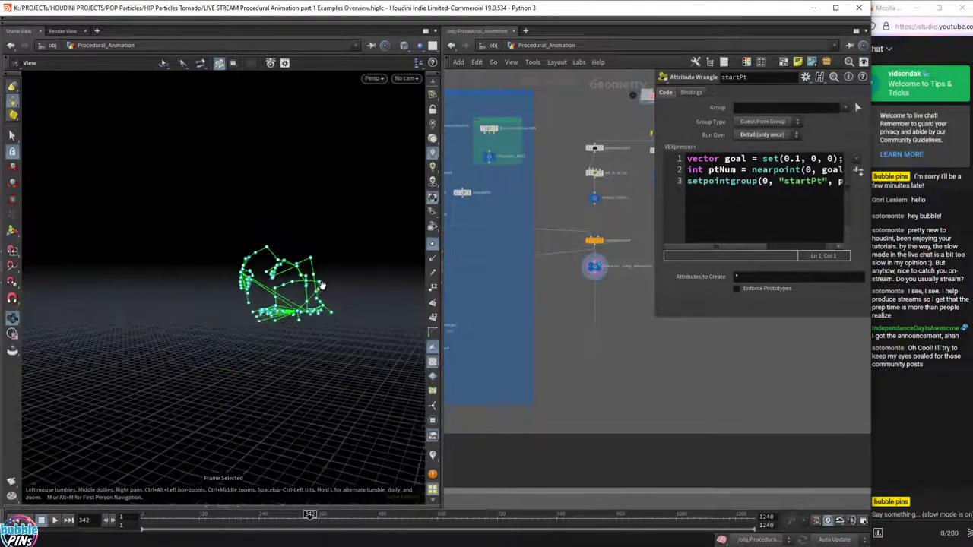
right_drag(322, 288, 285, 327)
drag(285, 327, 302, 348)
Play the character jump animation from frame 1 with point display turned off in the viewport.
key(Up)
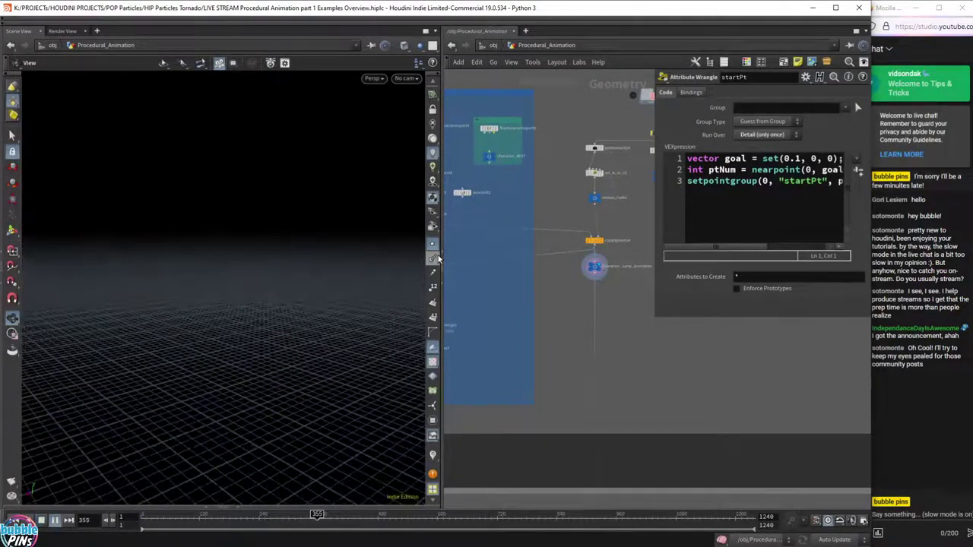
key(ctrl+Up)
key(f)
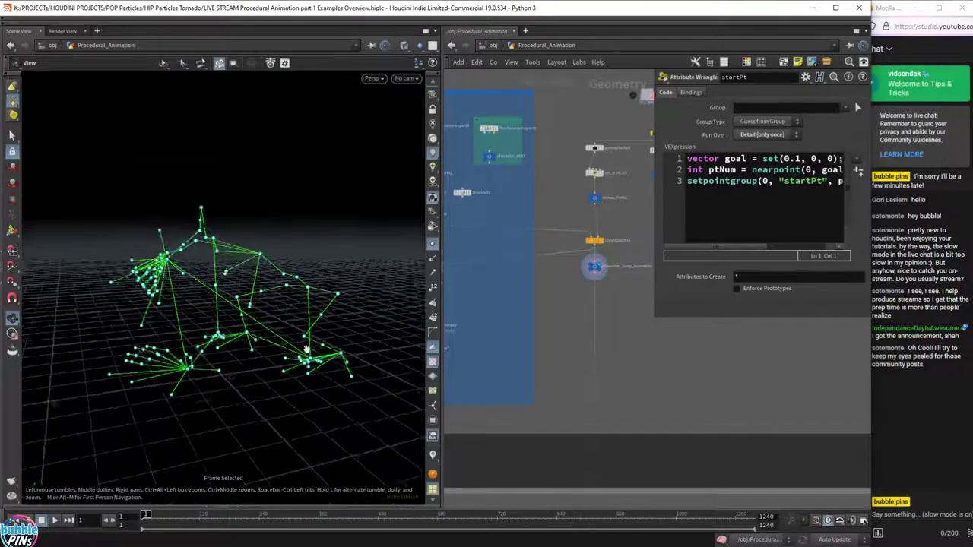
key(Up)
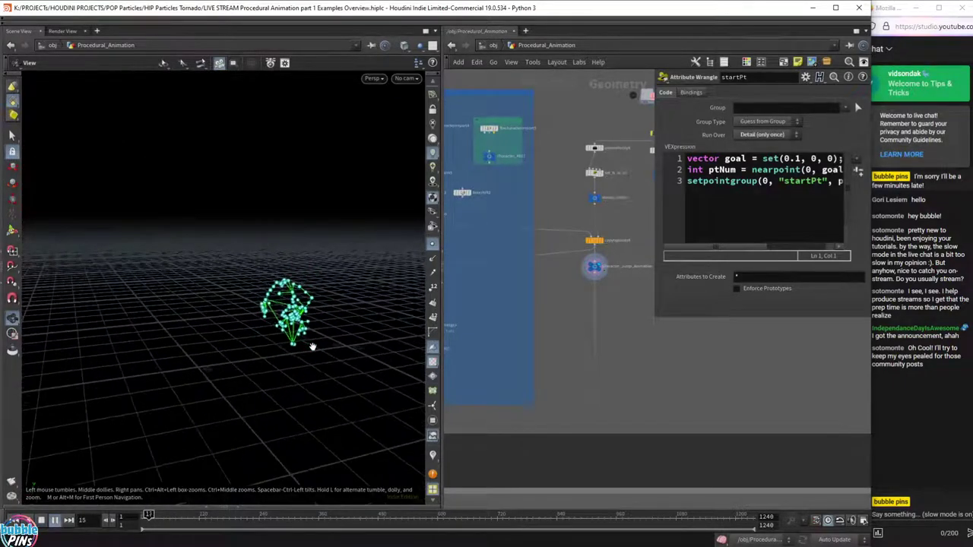
click(432, 243)
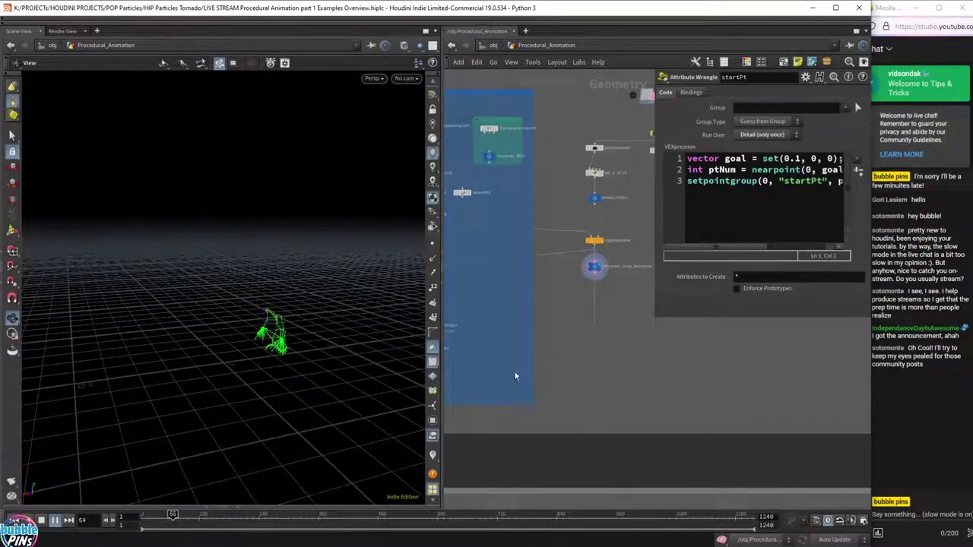
Display the OUT_Character_Jump_Animation node in the Character Animation network box.
middle_drag(483, 358, 629, 366)
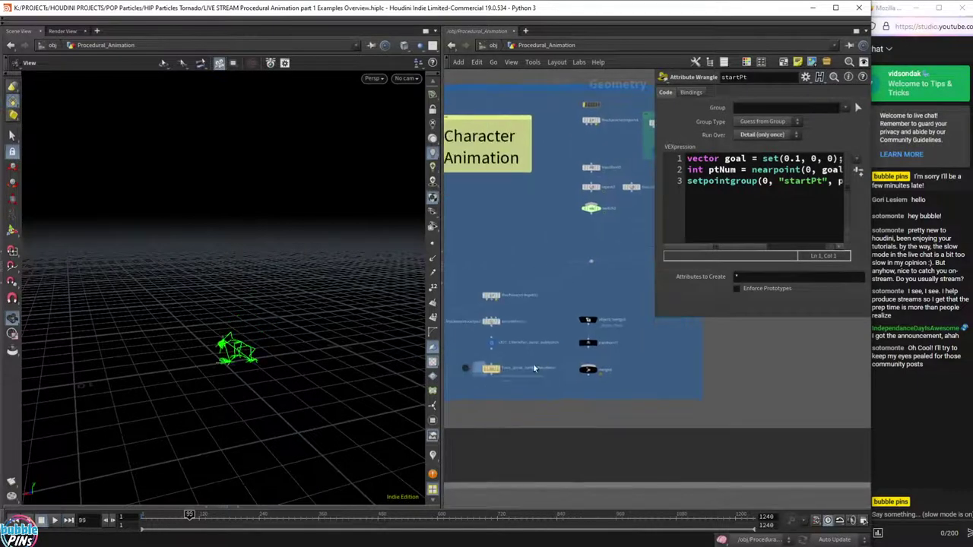
click(502, 342)
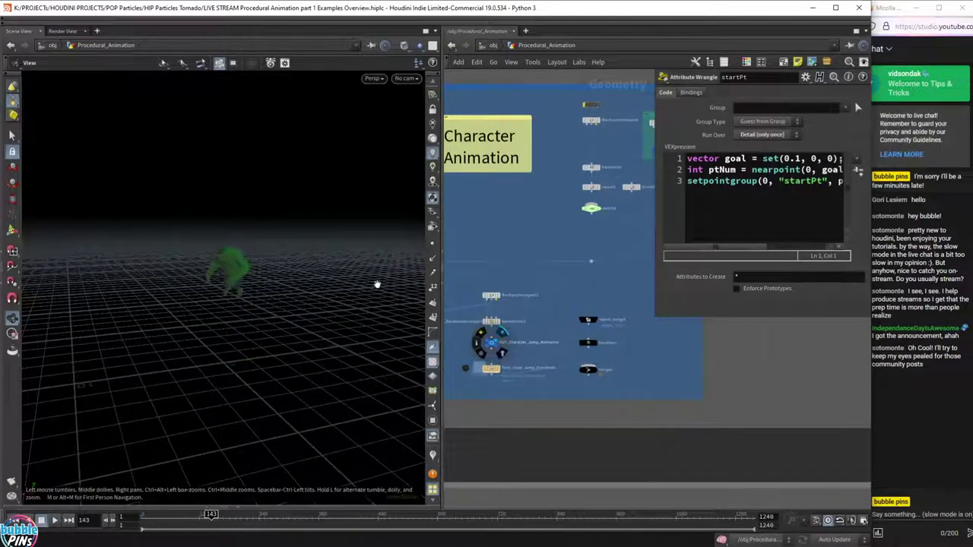
Switch the viewport background to the light color scheme in the display options.
key(d)
click(411, 166)
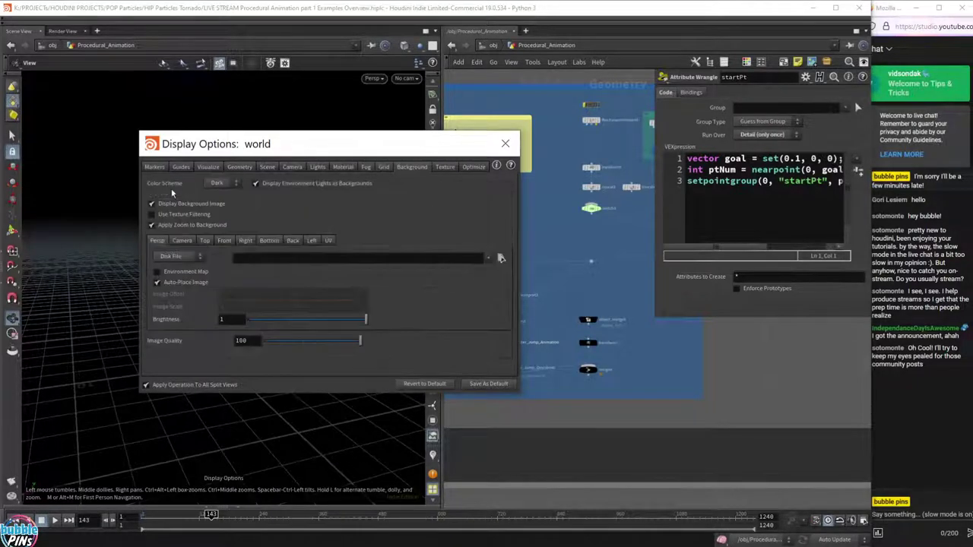
click(221, 183)
click(228, 199)
click(508, 145)
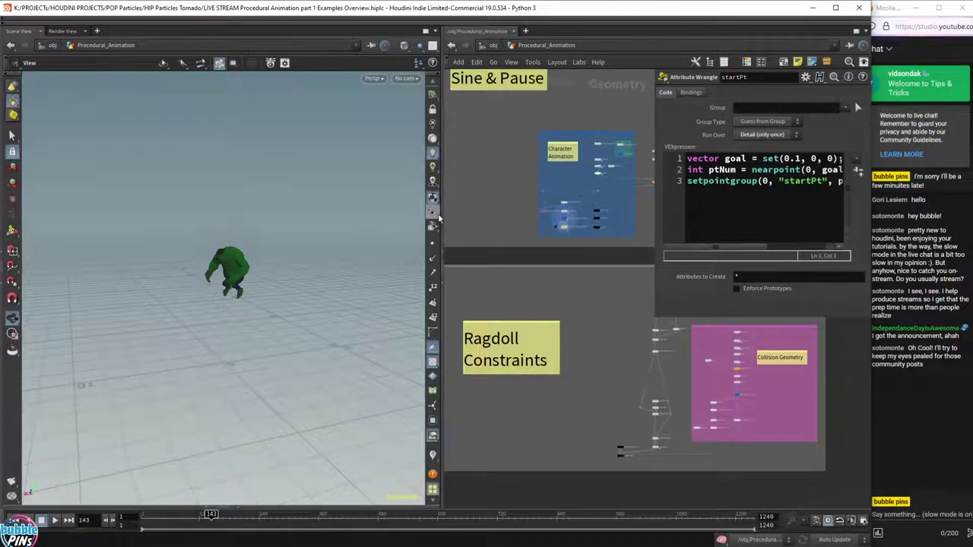
Widen the network editor pane and hide the parameter dialog that overlays it.
drag(444, 221, 354, 221)
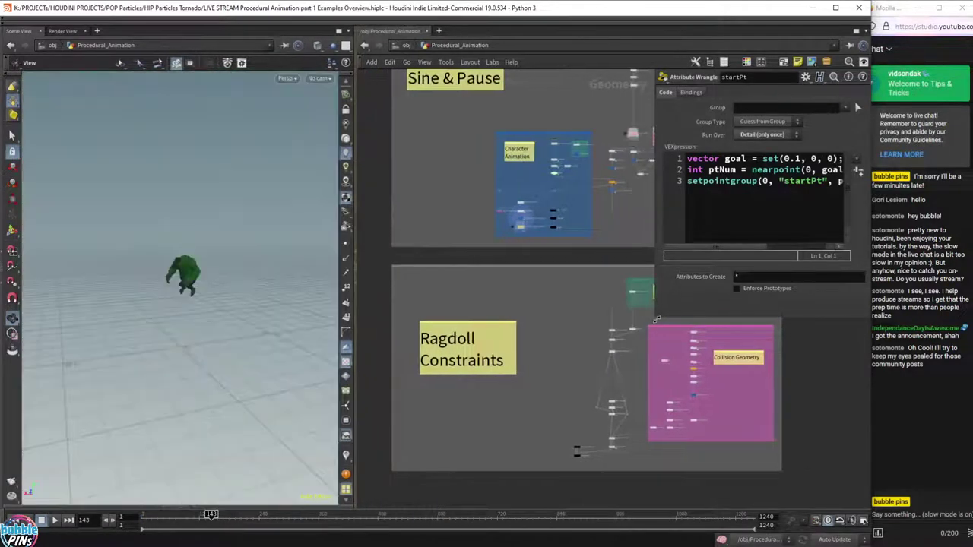
drag(656, 319, 621, 275)
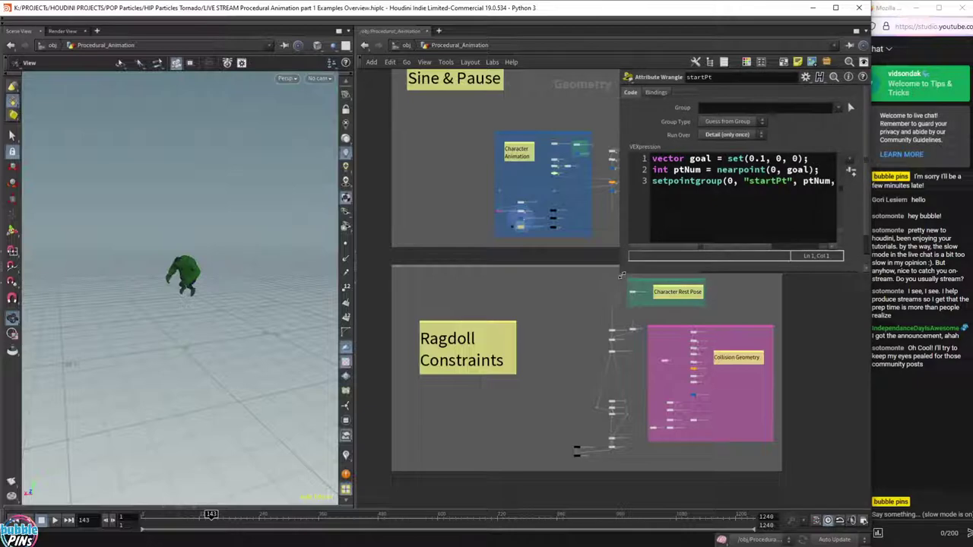
key(p)
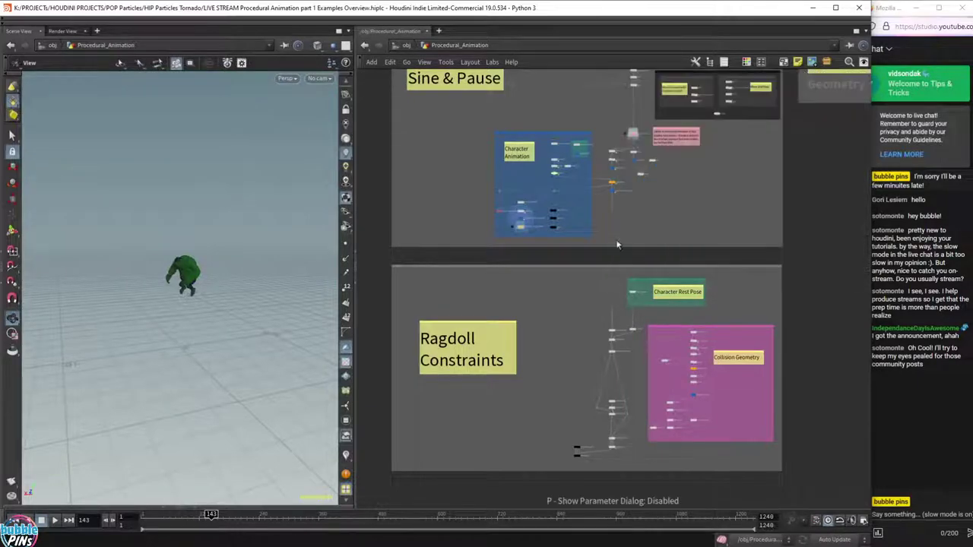
Display the Motion_Trail2 node below the cache note in the Sine & Pause network.
scroll(684, 146, up, 6)
middle_drag(719, 253, 760, 288)
scroll(580, 196, up, 1)
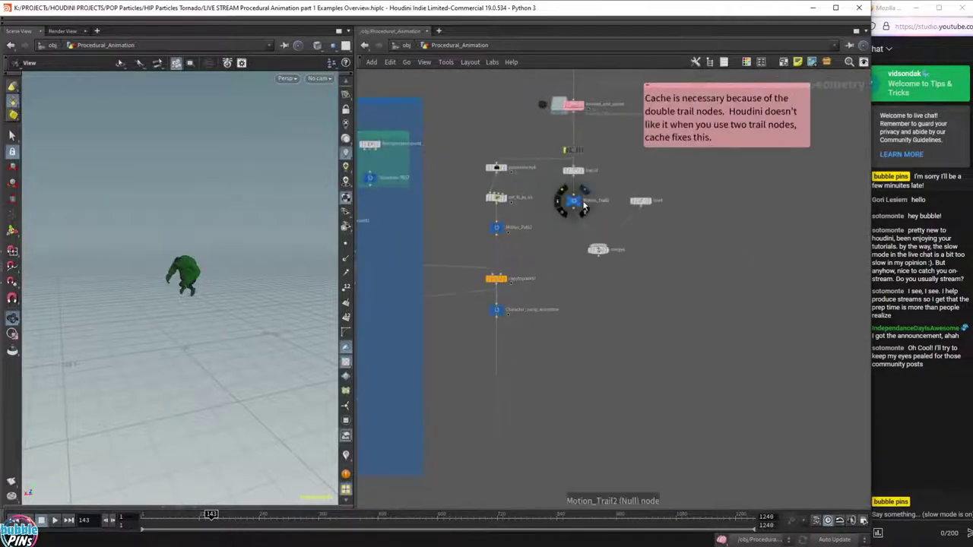
click(579, 199)
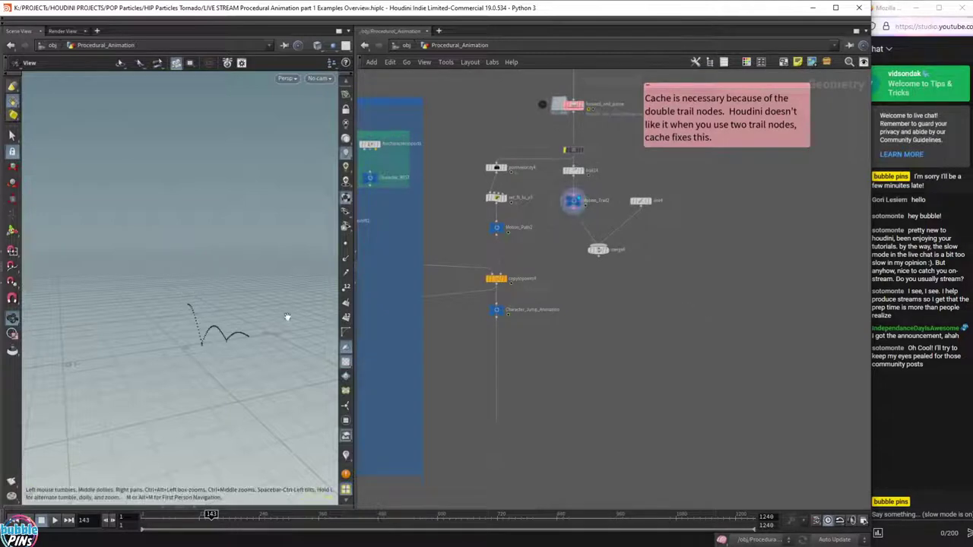
Turn on point display for the motion trail and play its animation, stopping at frame 184.
drag(285, 316, 239, 329)
scroll(238, 330, up, 3)
click(346, 244)
mouse_move(296, 304)
mouse_down()
mouse_move(321, 299)
mouse_move(280, 295)
mouse_up()
key(Up)
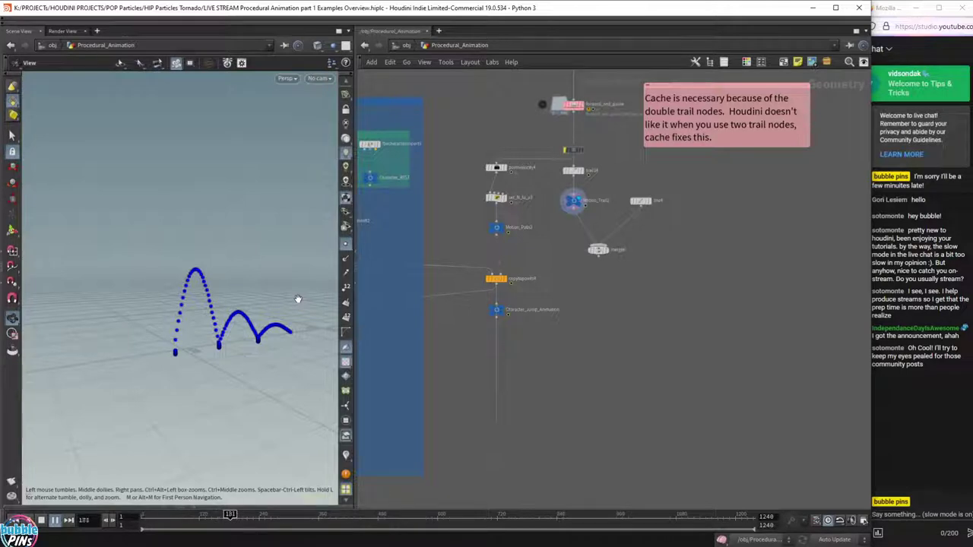
key(Up)
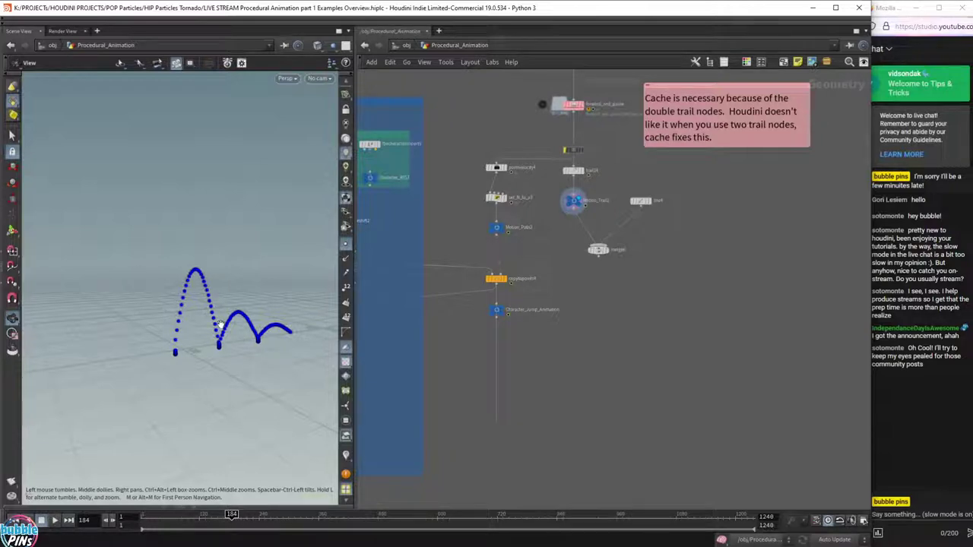
Display the ragdollsolver1 node in the Ragdoll Constraints network and start its playback.
scroll(598, 251, down, 3)
middle_drag(616, 332, 679, 139)
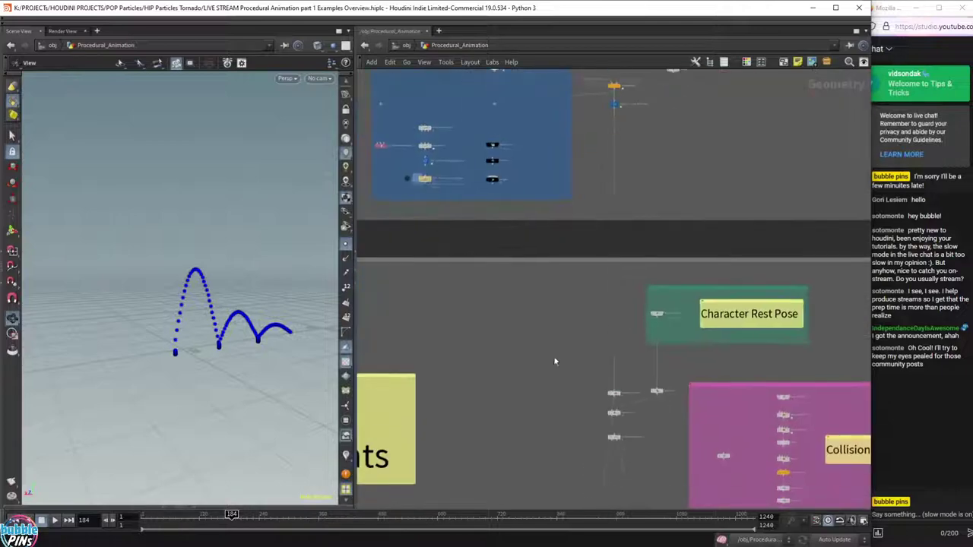
middle_drag(553, 356, 510, 132)
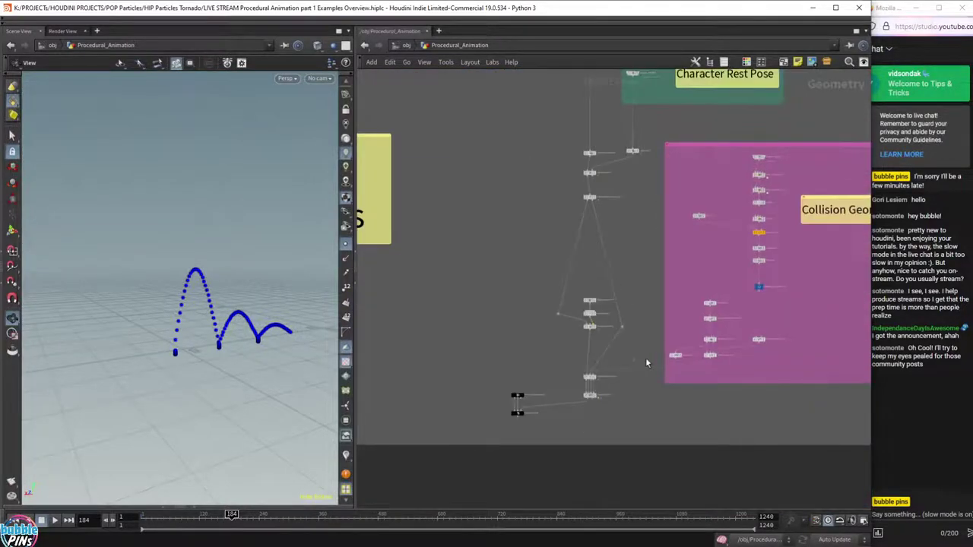
scroll(607, 399, up, 6)
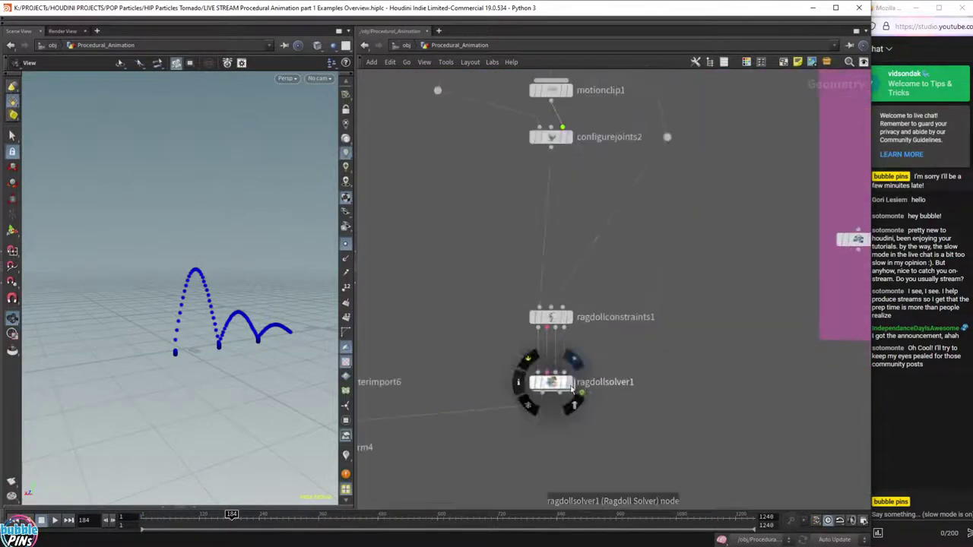
click(570, 383)
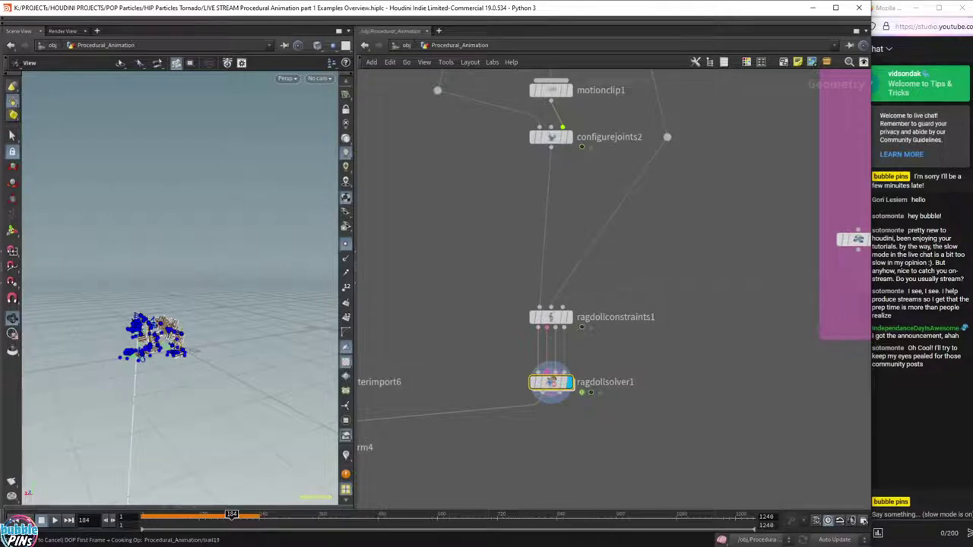
key(Up)
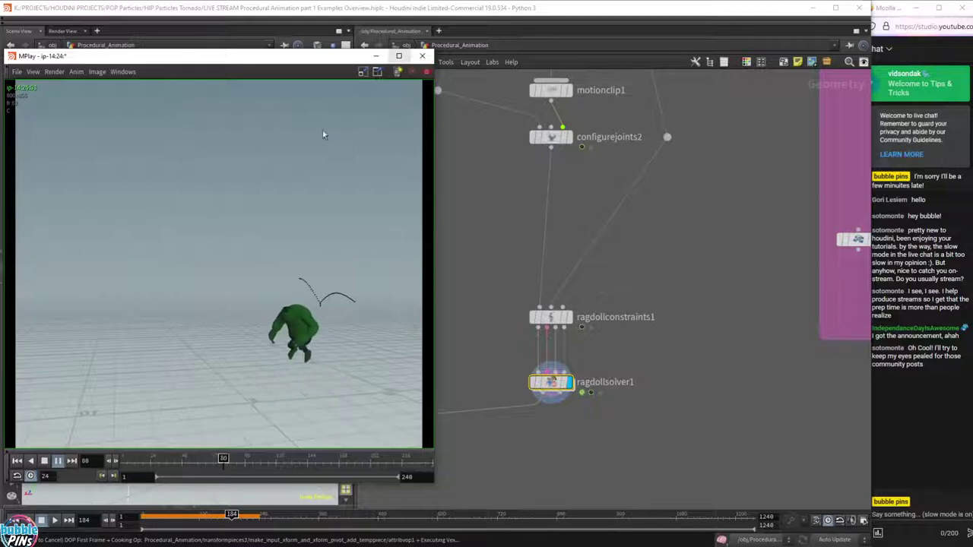
Stop the character jump preview in MPlay at frame 115, then restart the ragdoll simulation in Houdini from frame 1.
click(44, 461)
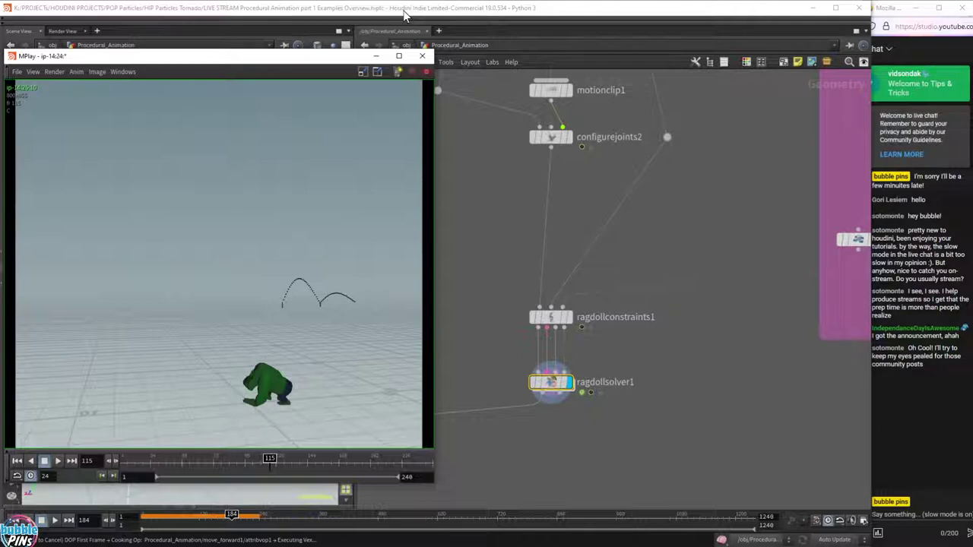
click(484, 207)
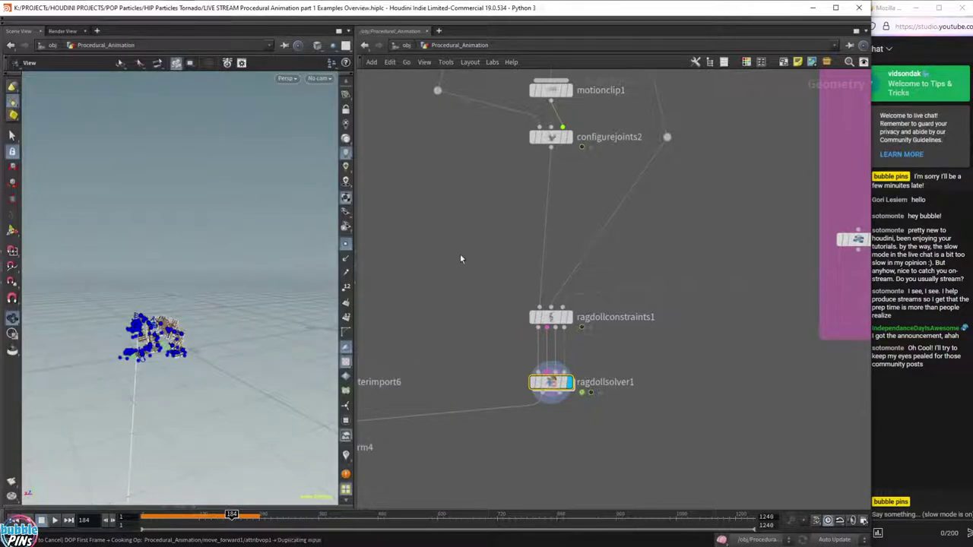
key(Escape)
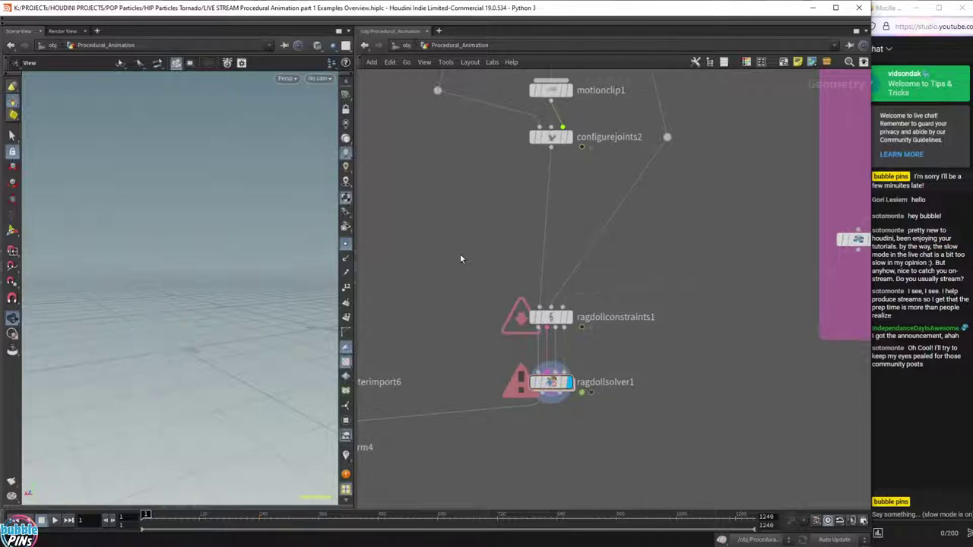
key(Up)
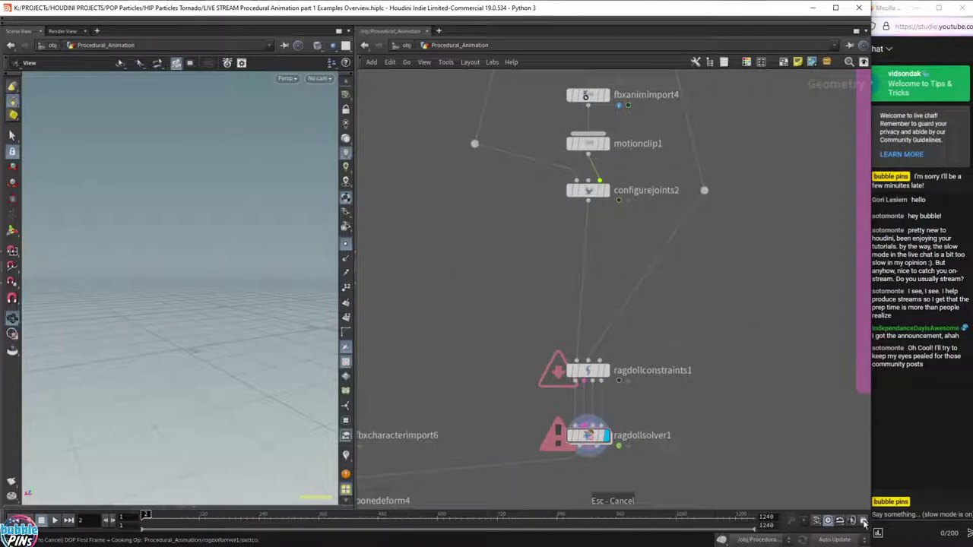
Set the end frame to 75 in the global animation options and apply it.
click(863, 522)
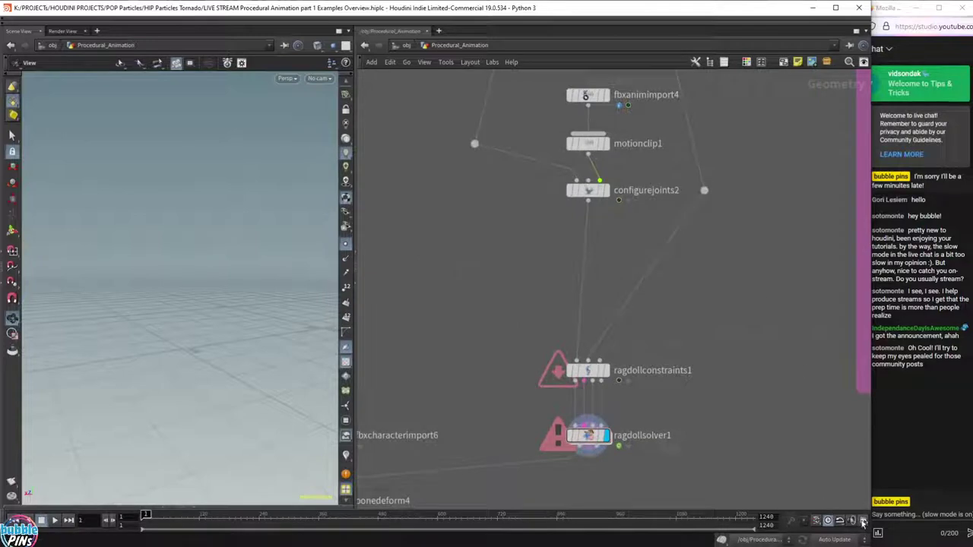
click(863, 522)
double_click(897, 357)
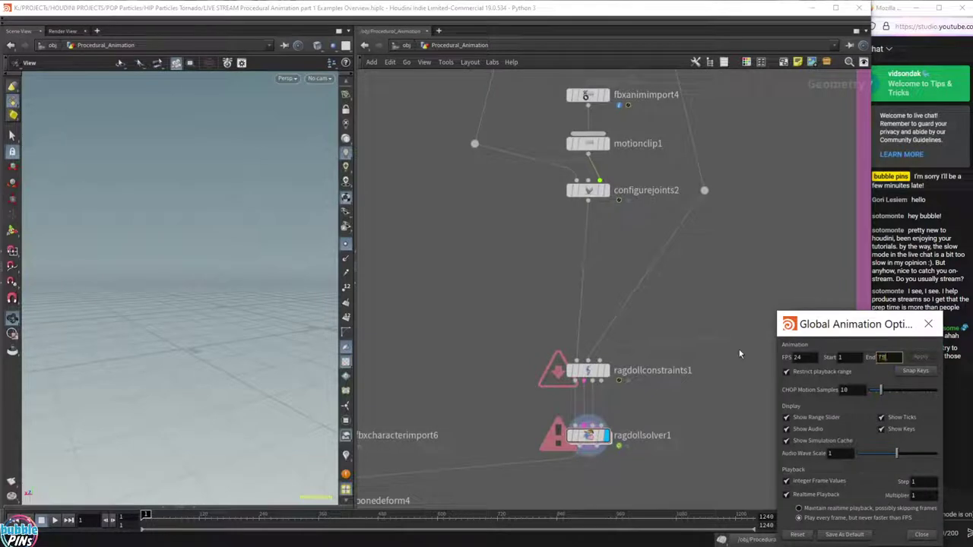
key(Return)
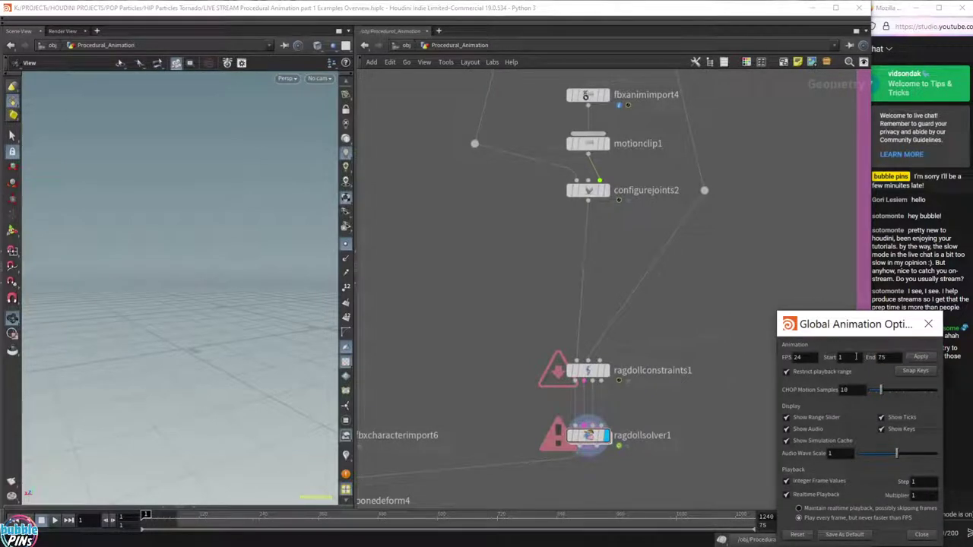
click(919, 357)
click(921, 534)
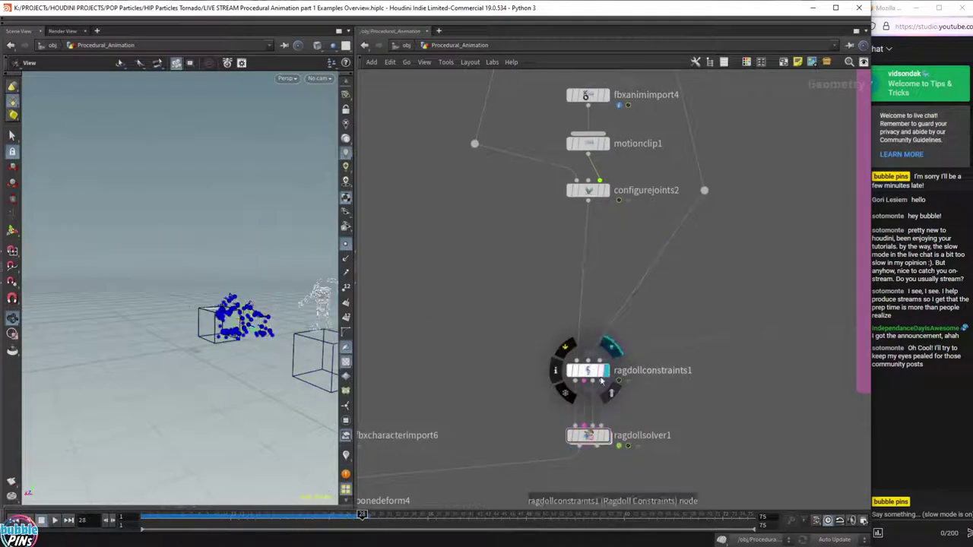
Display the ragdollconstraints1 node and widen the viewport to view its constraint setup.
click(602, 370)
drag(355, 307, 452, 311)
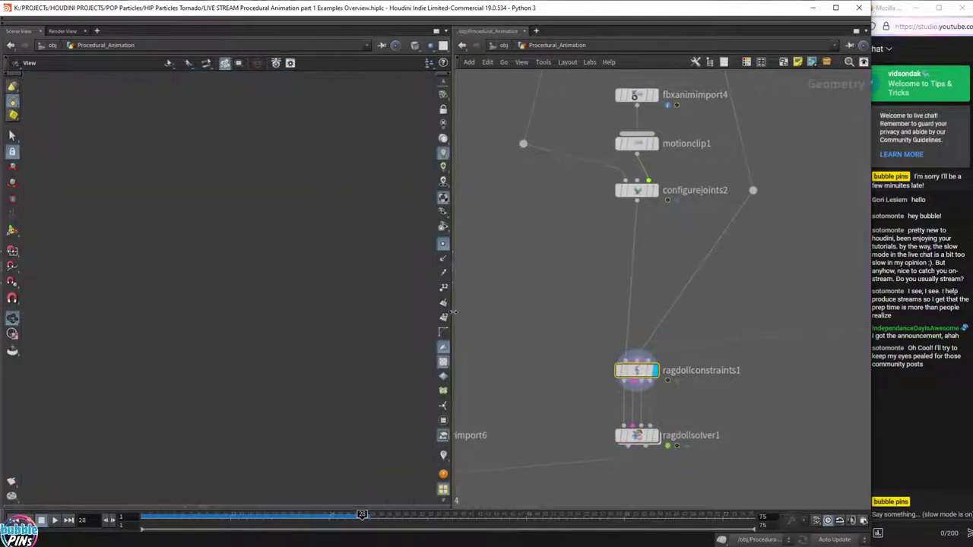
drag(308, 312, 328, 315)
middle_drag(328, 314, 307, 318)
mouse_move(307, 318)
mouse_down()
mouse_move(302, 331)
mouse_move(301, 319)
mouse_up()
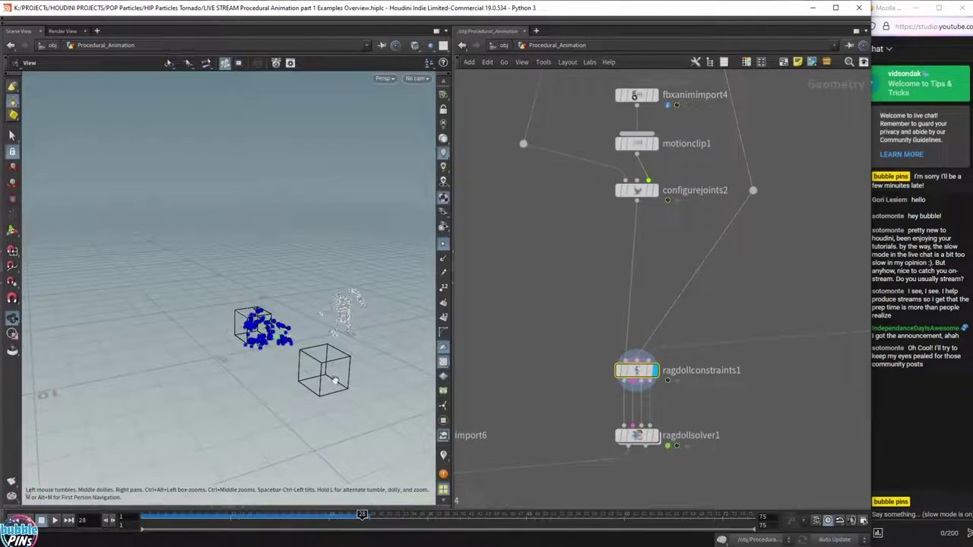
Display ragdollsolver1 and set its guide geometry to show collision shapes and constraint geometry, with collision geometry turned off.
click(646, 437)
mouse_move(647, 440)
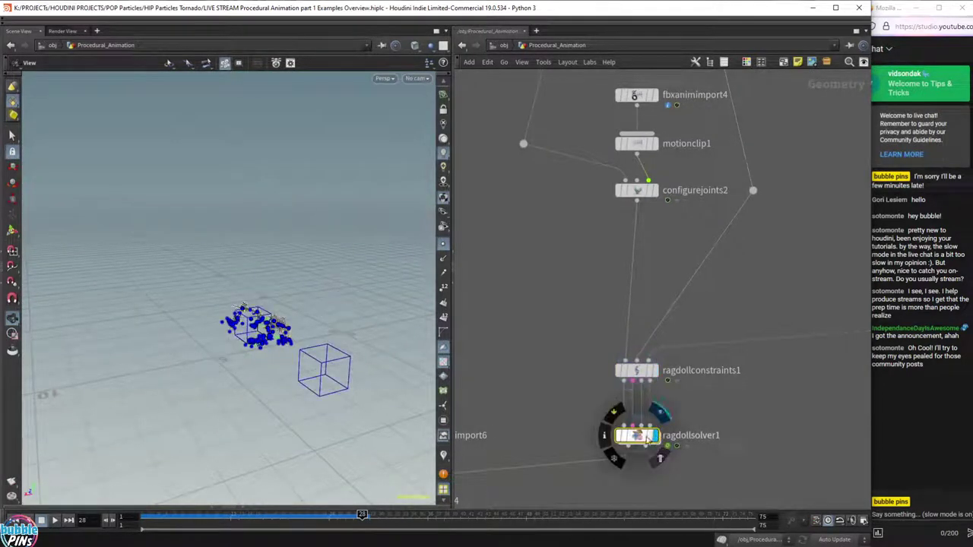
key(p)
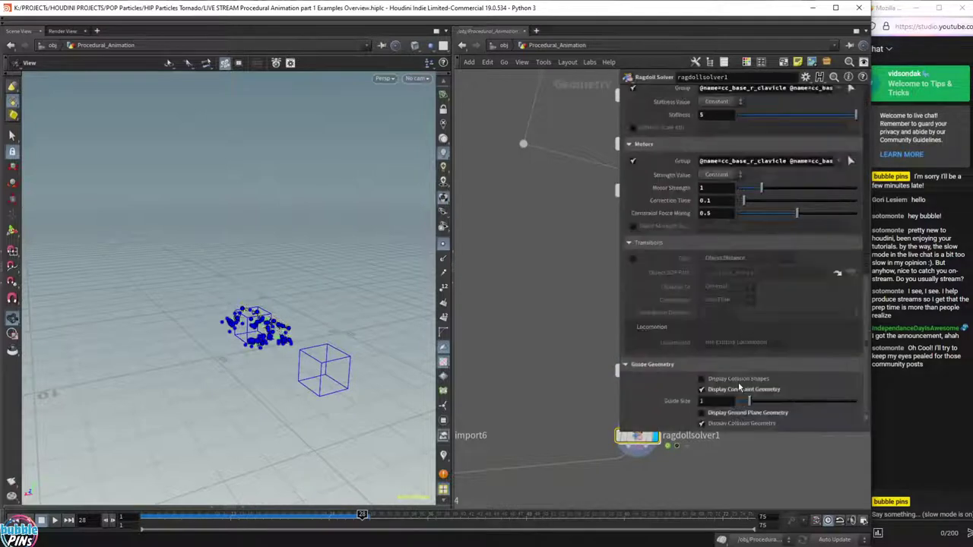
click(740, 379)
click(736, 390)
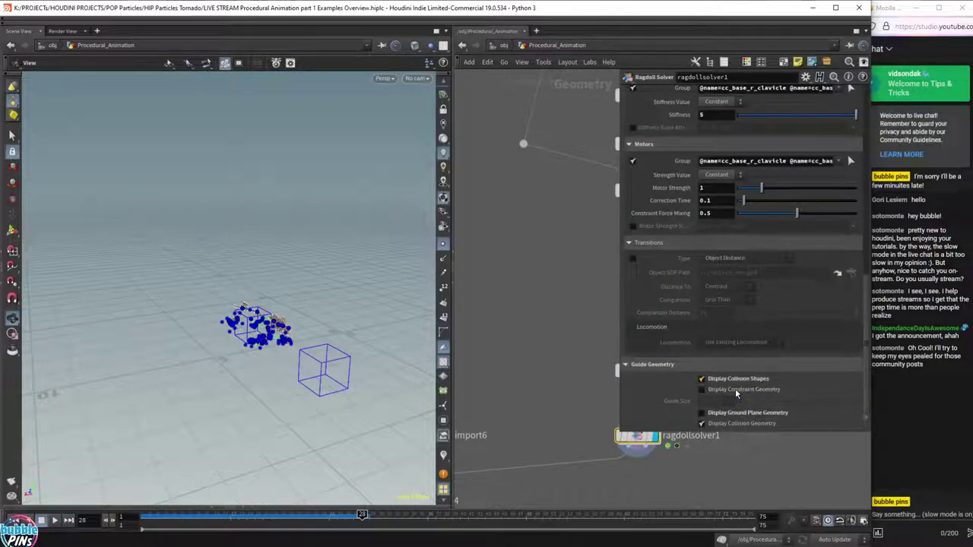
click(736, 391)
click(741, 423)
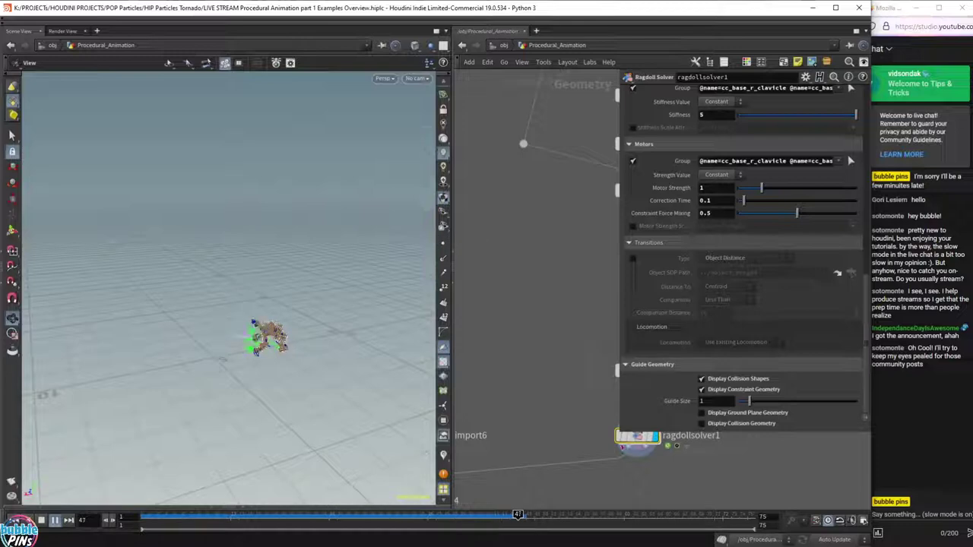
Play the ragdoll simulation and examine its collision shapes and constraint guides from several angles, stopping at frame 74.
drag(287, 333, 254, 354)
key(Up)
middle_drag(253, 354, 319, 327)
drag(319, 327, 308, 352)
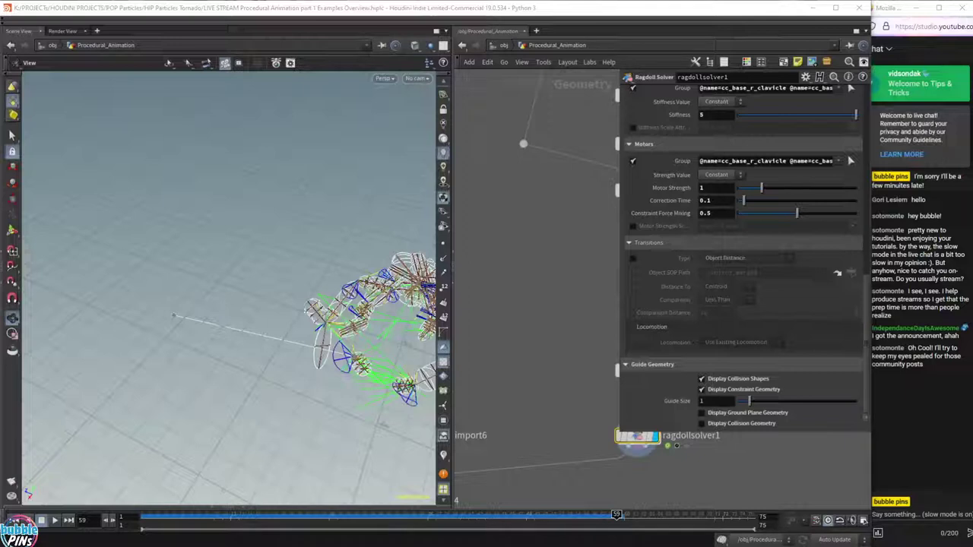
drag(170, 322, 339, 359)
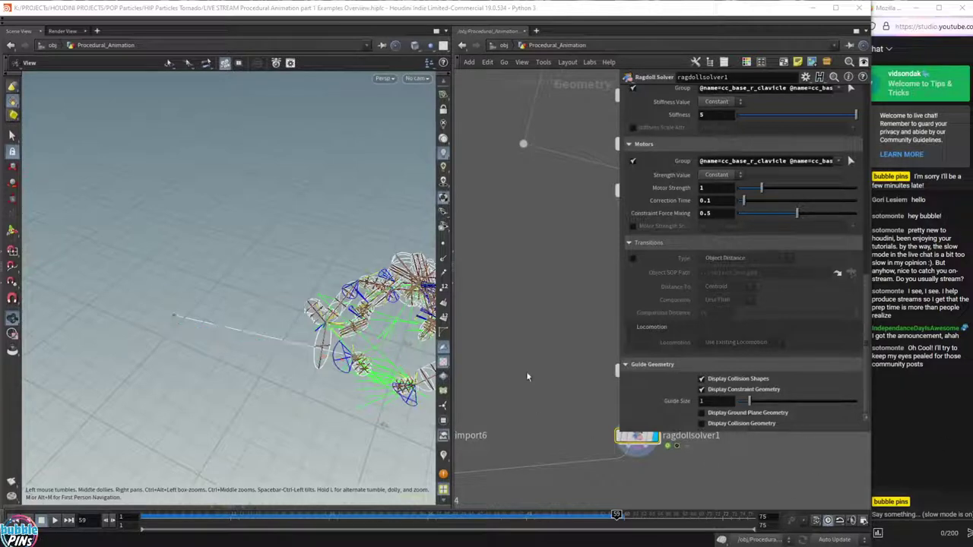
drag(319, 324, 282, 344)
key(Up)
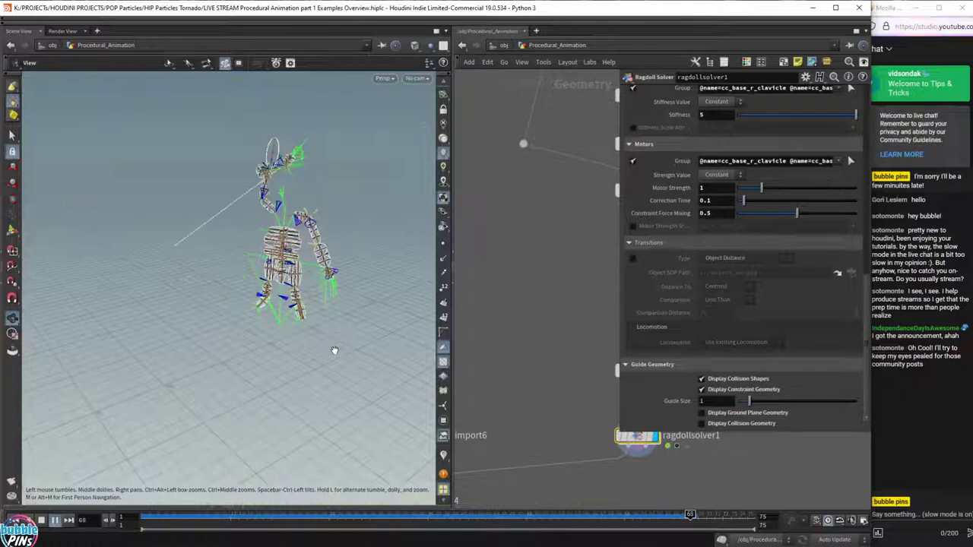
key(Up)
Shorten the parameter overlay, display the bonedeform4 node below fbxcharacterimport6 and play the deformed character's animation.
middle_drag(487, 397, 613, 379)
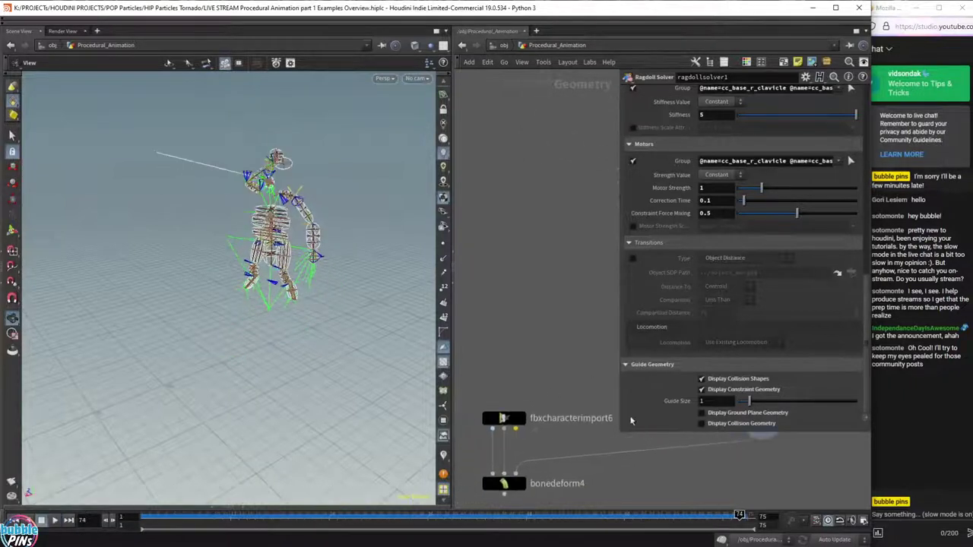
drag(621, 434, 620, 326)
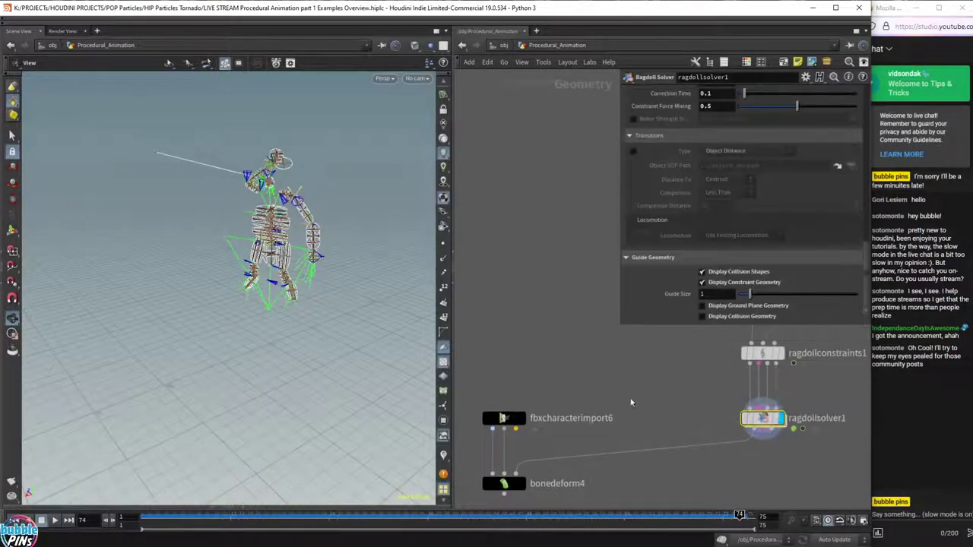
middle_drag(578, 463, 606, 432)
click(549, 453)
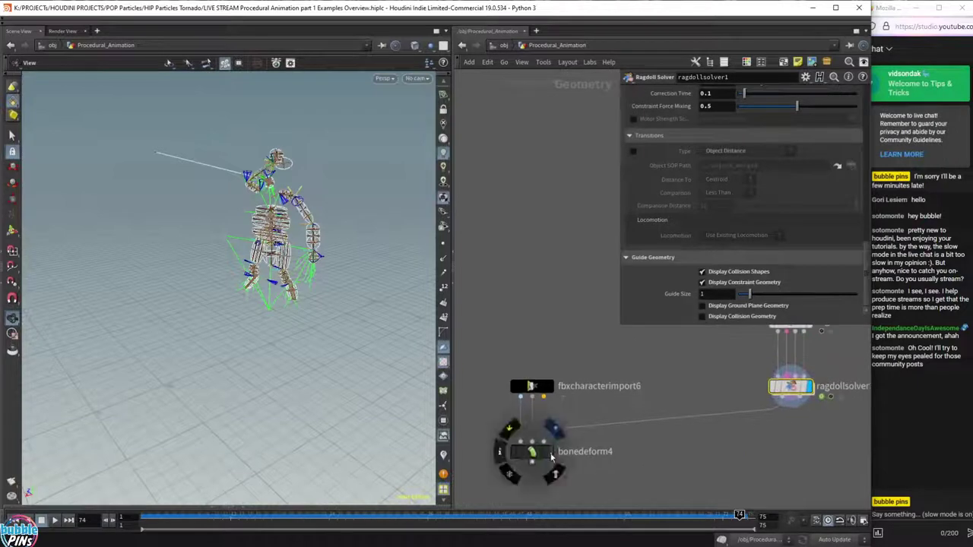
click(532, 457)
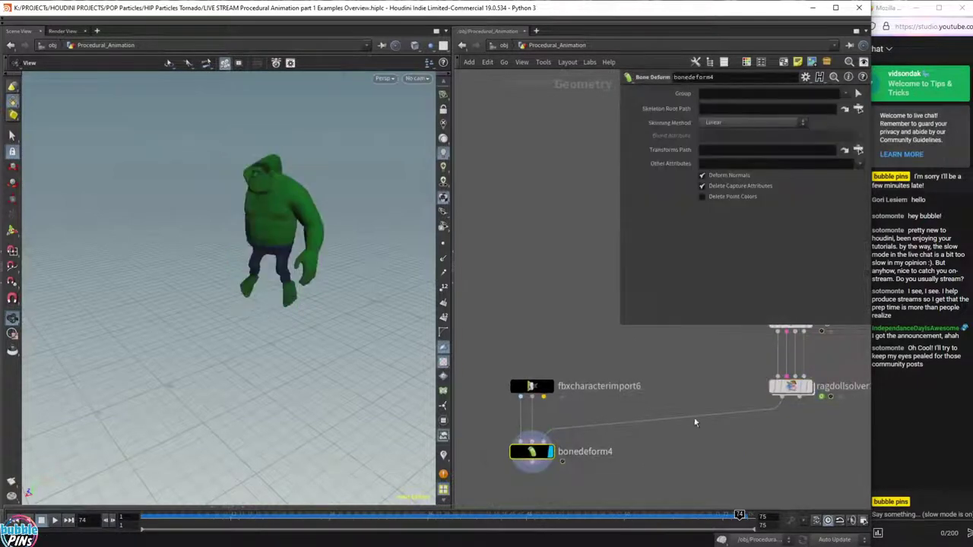
key(Up)
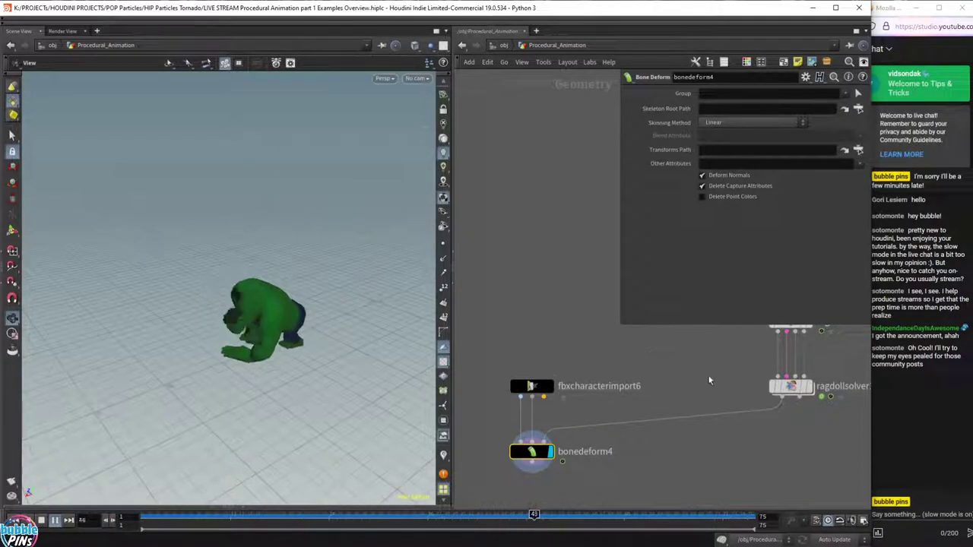
Display the ragdollconstraints1 node and play its constraint guides from a front-on view, stopping at frame 21.
middle_drag(649, 350, 572, 426)
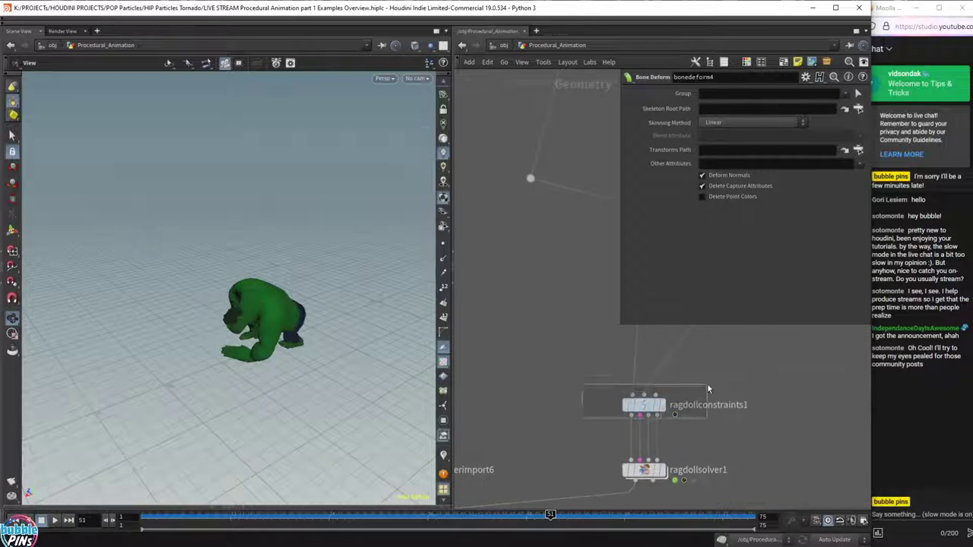
click(644, 405)
click(661, 405)
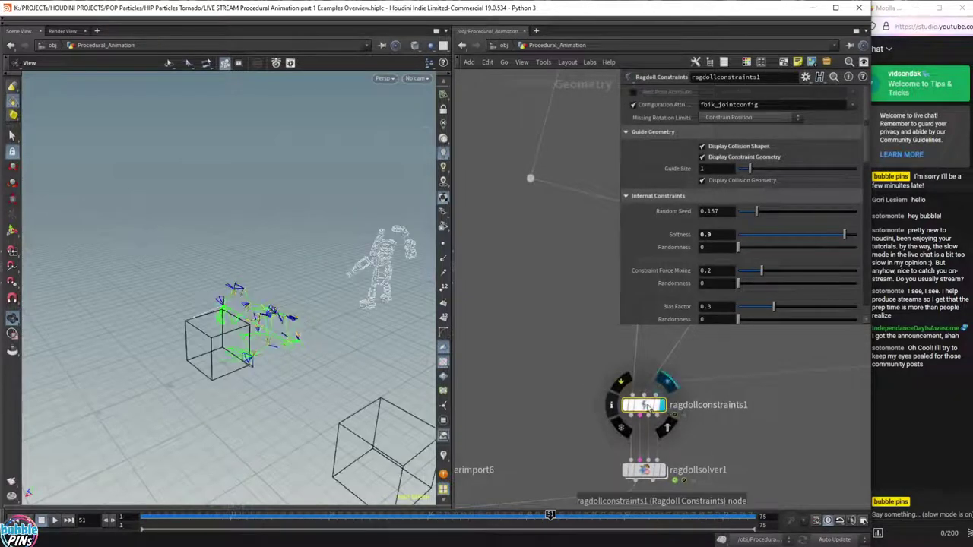
drag(291, 293, 414, 361)
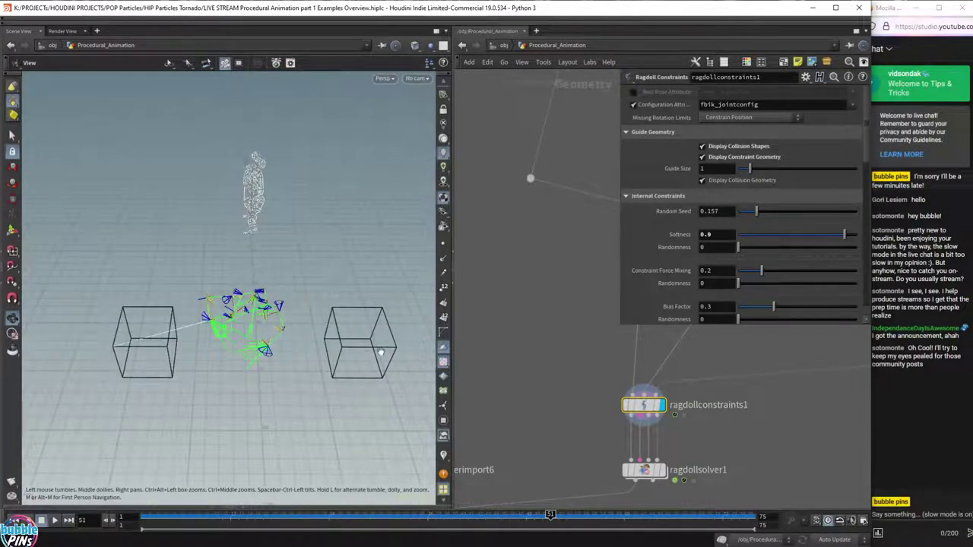
key(Up)
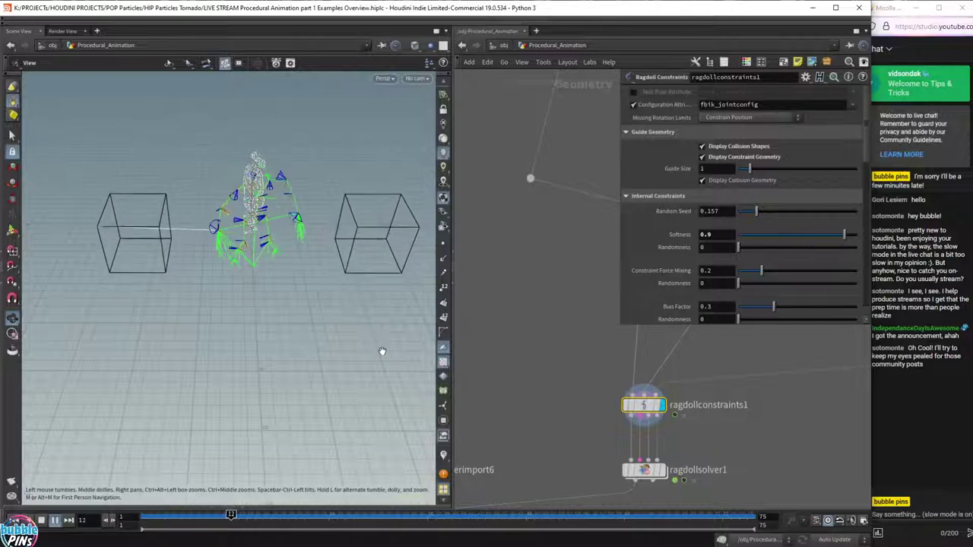
key(Up)
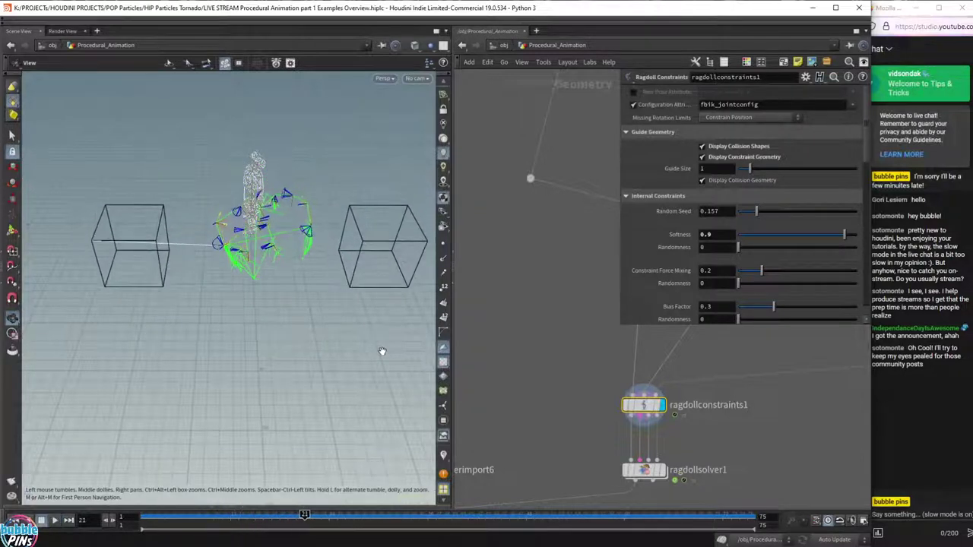
Return to the Sine & Pause network and display the Motion_Trail2 node.
scroll(533, 409, down, 8)
scroll(560, 336, down, 2)
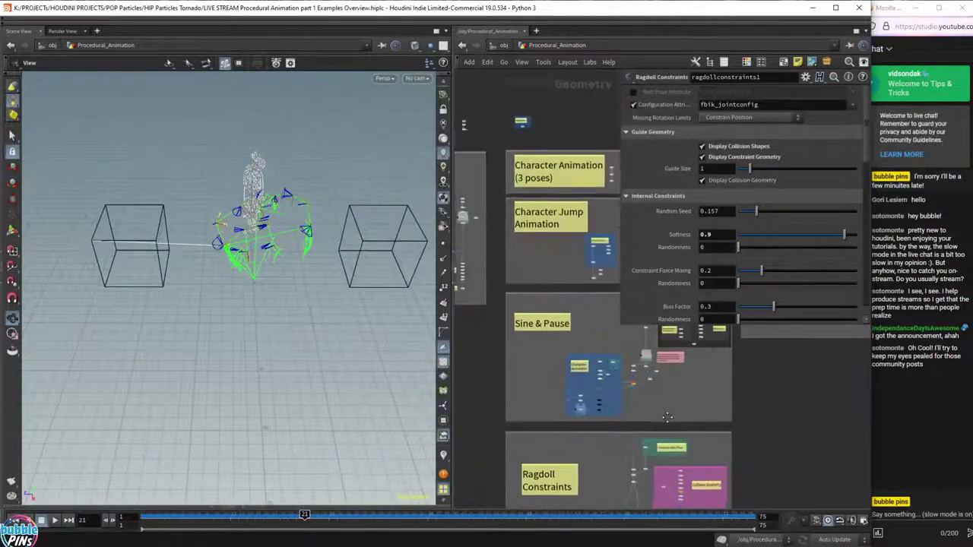
scroll(667, 388, up, 8)
middle_drag(666, 388, 602, 467)
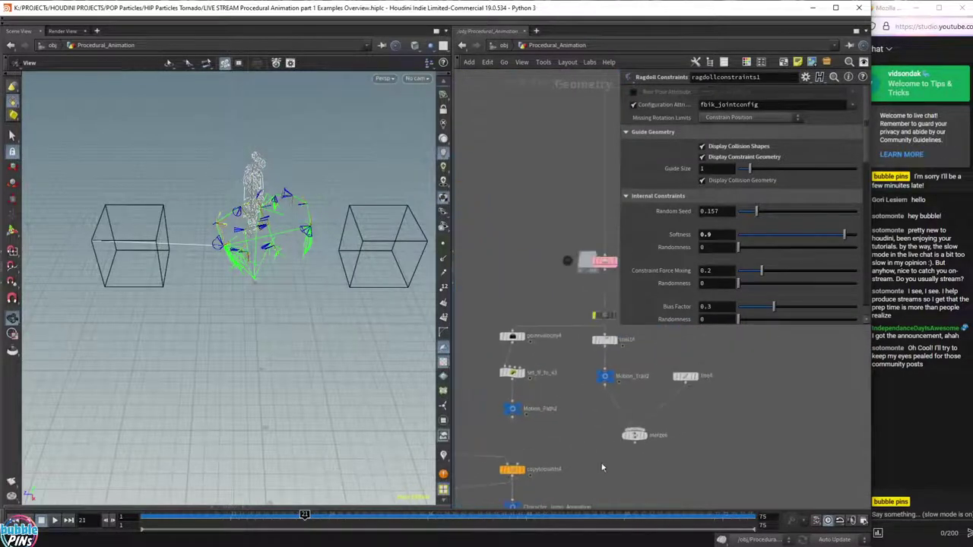
click(611, 379)
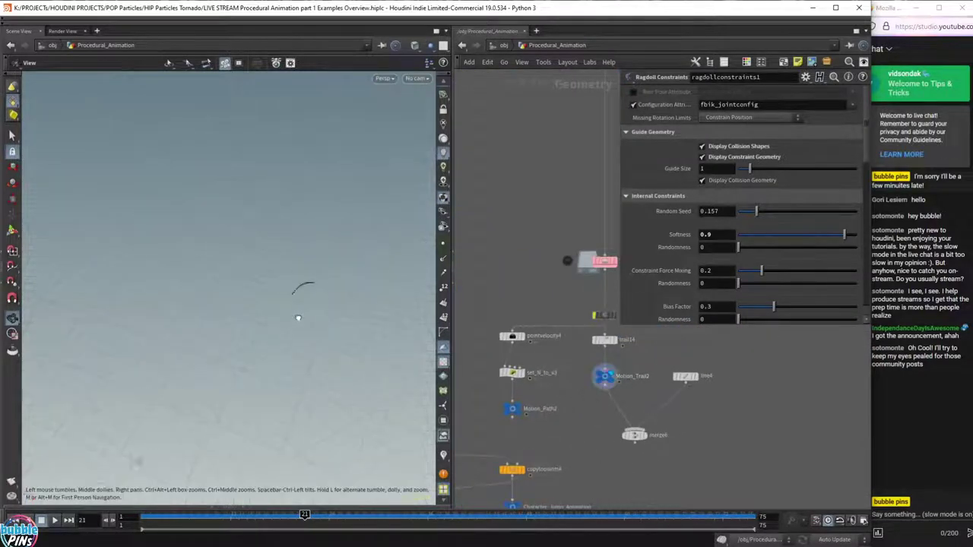
Scrub the timeline to frame 74 to view the full path of the Motion_Trail2 points.
drag(250, 295, 252, 304)
mouse_move(560, 516)
mouse_down()
mouse_move(663, 513)
mouse_move(625, 514)
mouse_move(271, 356)
mouse_move(567, 517)
mouse_move(664, 528)
mouse_move(735, 522)
mouse_up()
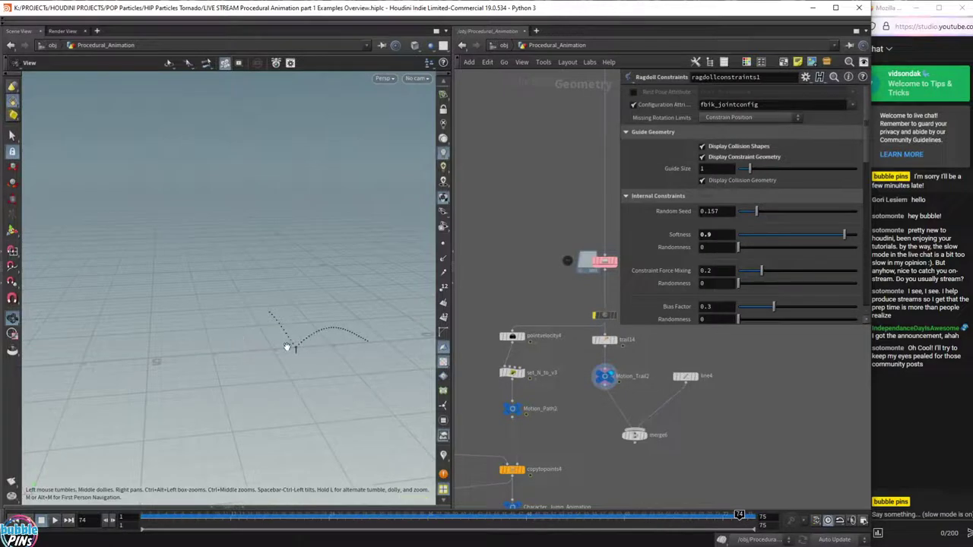
Display the ragdollconstraints1 node in the Ragdoll Constraints network and examine its constraint guides from several angles.
scroll(556, 430, down, 4)
middle_drag(556, 431, 583, 221)
middle_drag(519, 393, 520, 302)
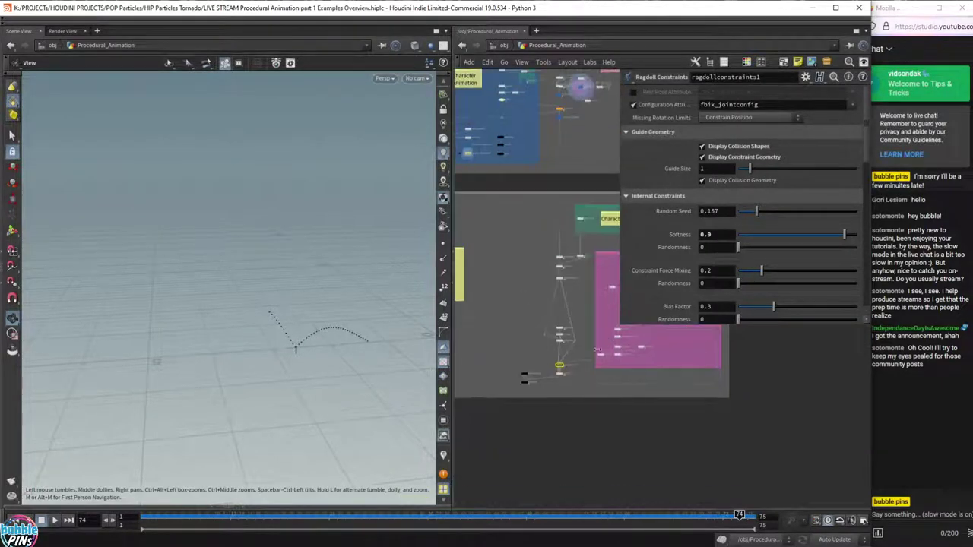
scroll(592, 378, up, 6)
middle_drag(591, 379, 754, 417)
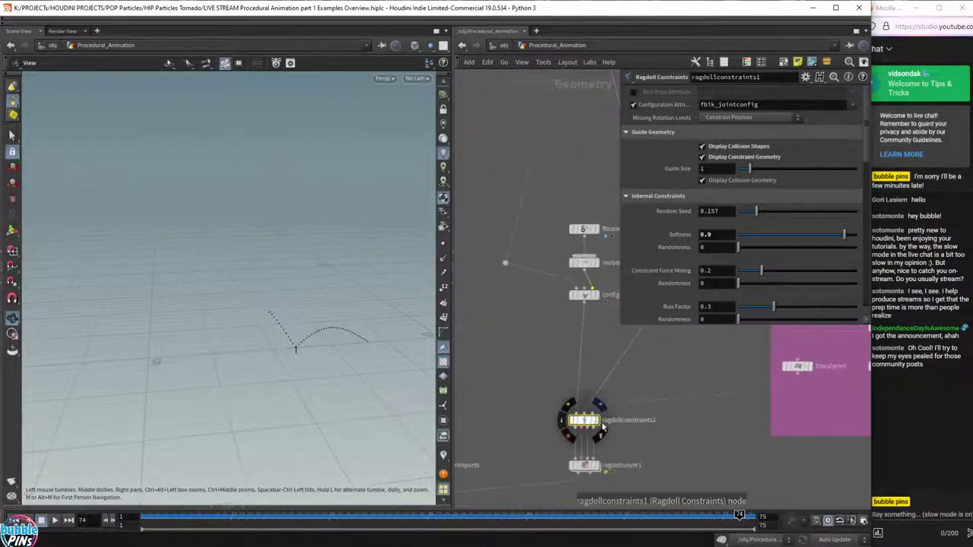
click(599, 423)
drag(260, 283, 115, 148)
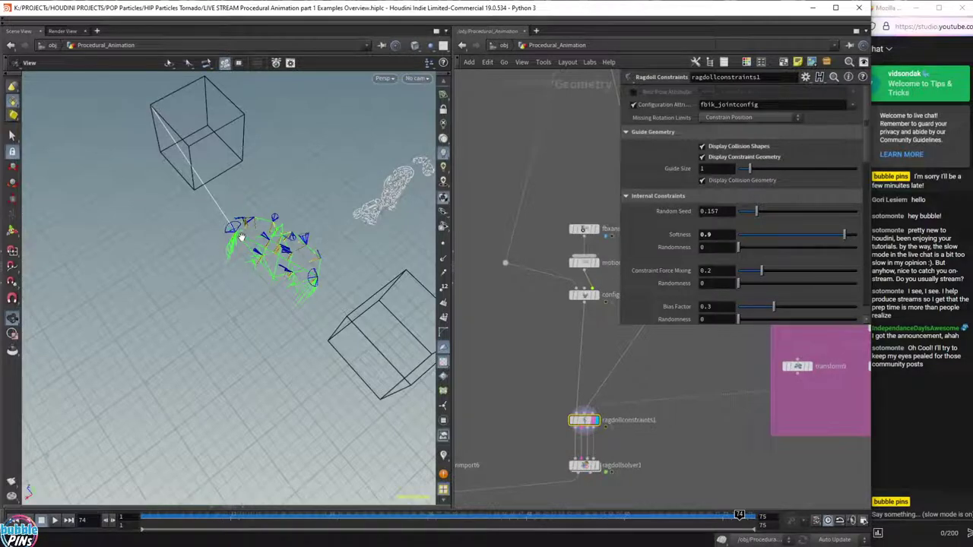
drag(154, 113, 220, 230)
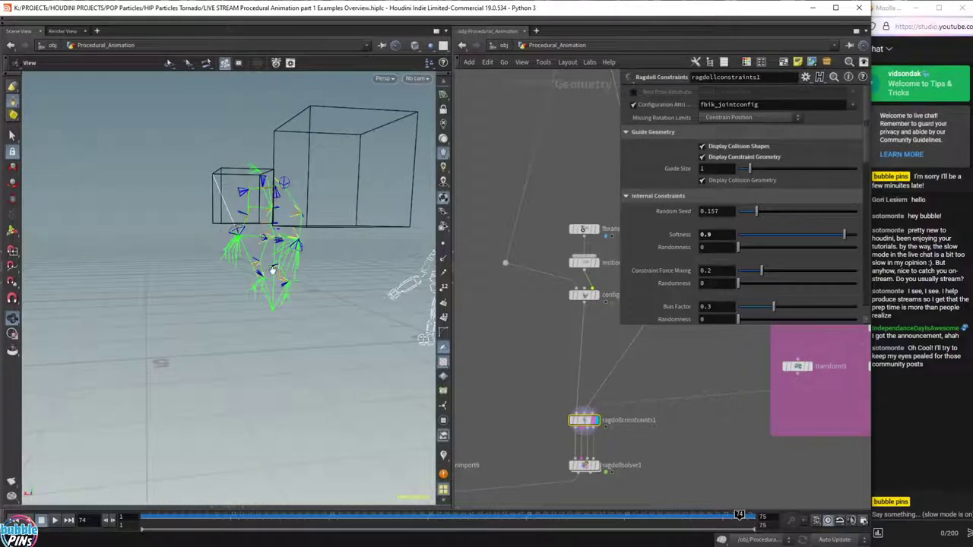
drag(272, 271, 308, 312)
Display the bonedeform4 node, play the deformed character's ragdoll animation and return to frame 1.
scroll(490, 394, down, 1)
middle_drag(490, 394, 595, 275)
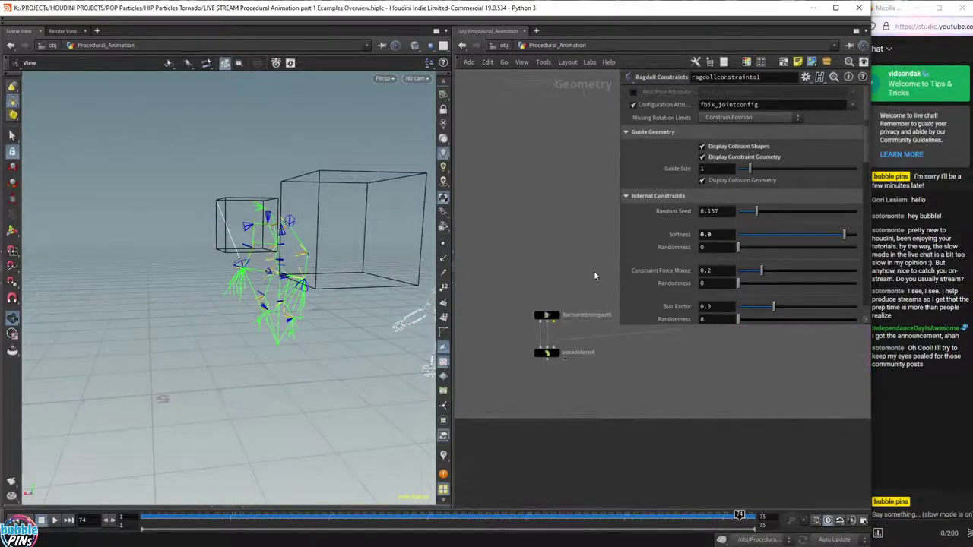
click(547, 358)
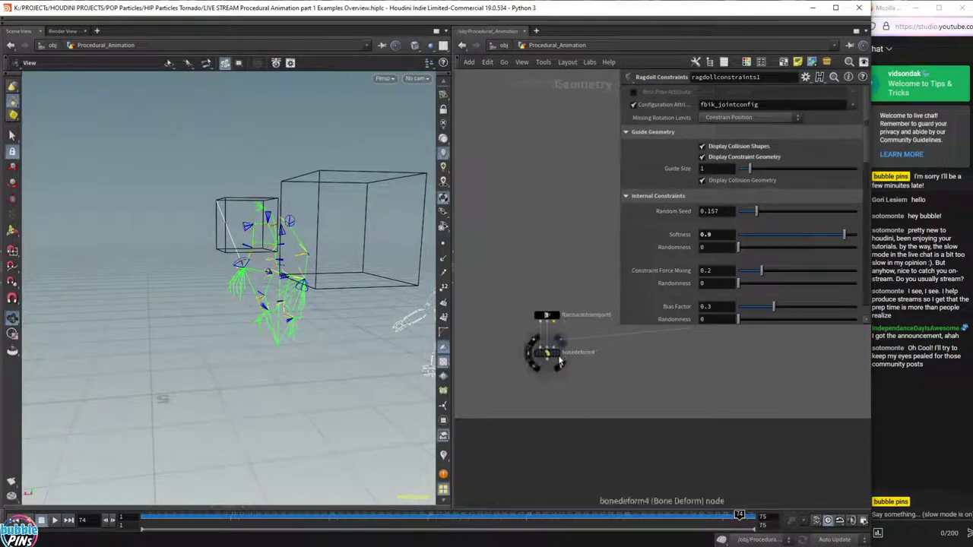
click(557, 355)
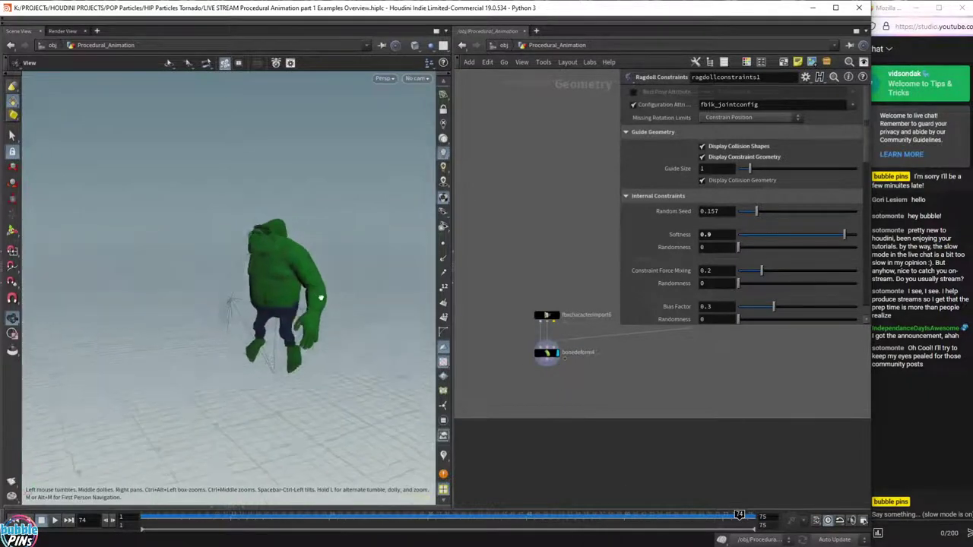
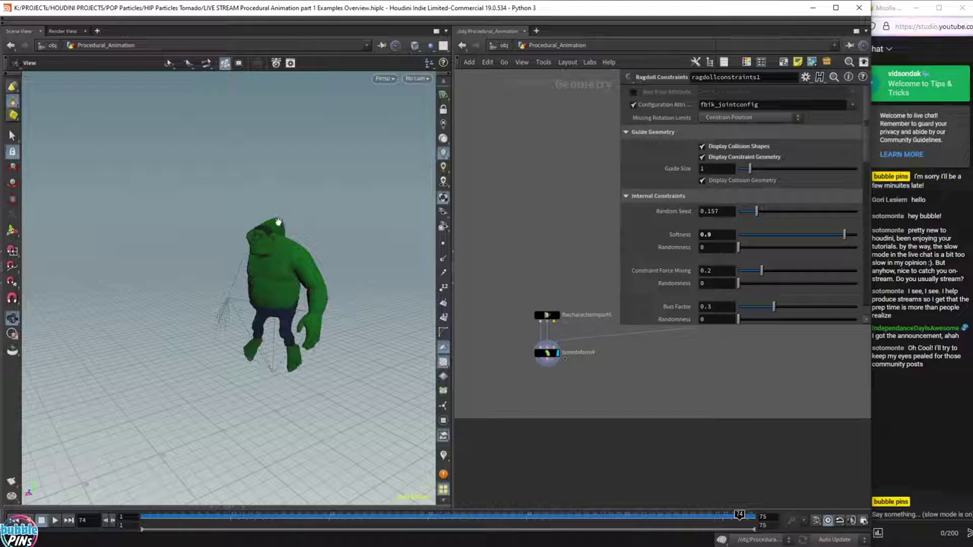
drag(366, 286, 302, 279)
key(Up)
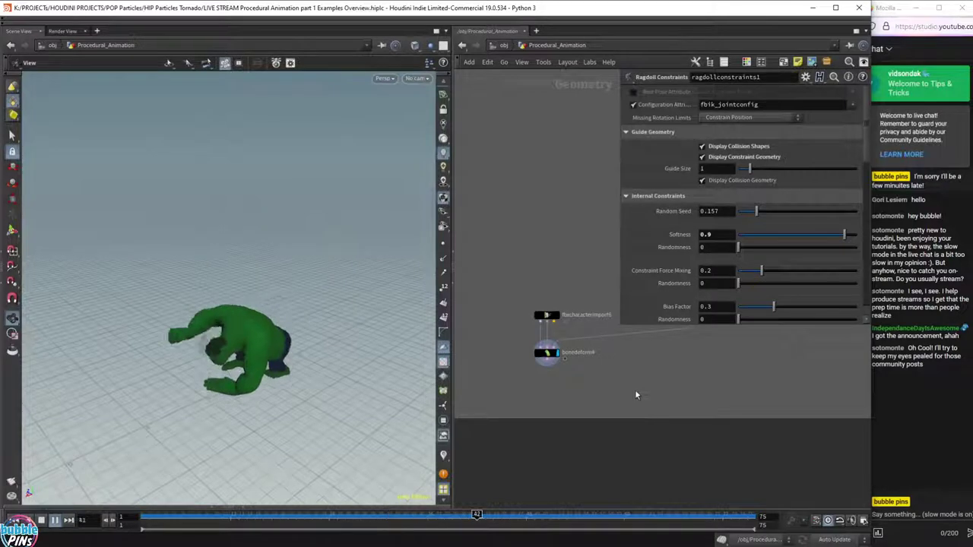
key(ctrl+Up)
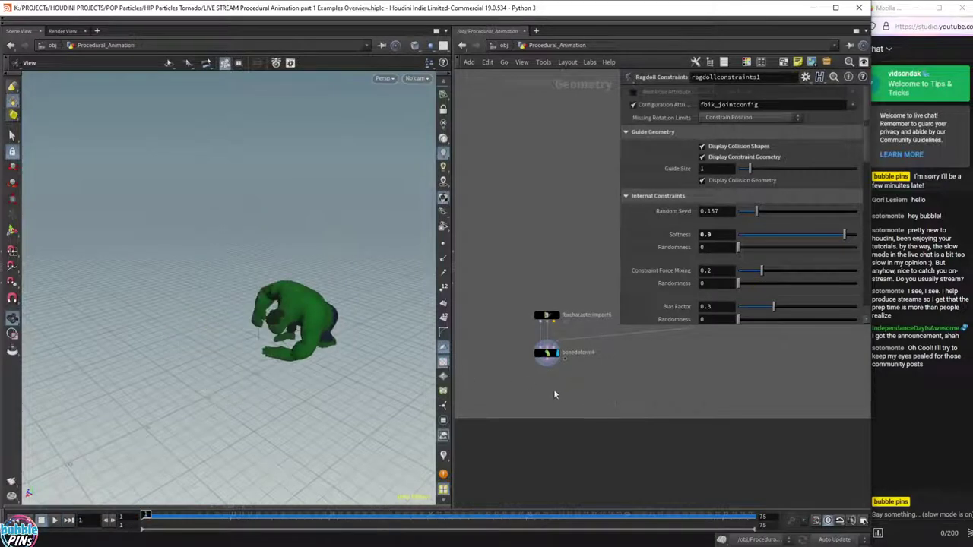
Display the Motion_Trail node in the Character Jump Animation network and play the bouncing trail.
scroll(554, 391, down, 5)
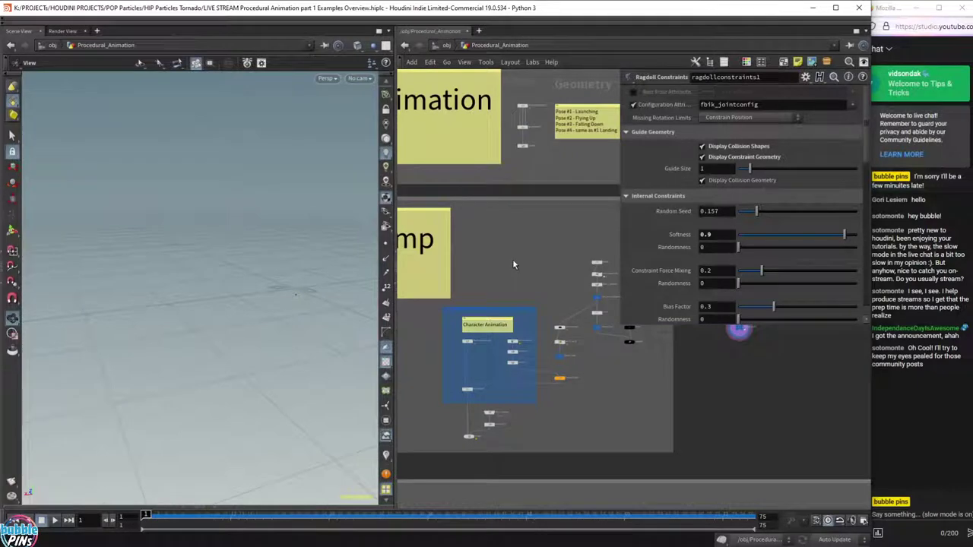
middle_drag(515, 266, 509, 199)
scroll(557, 308, up, 5)
middle_drag(578, 316, 498, 383)
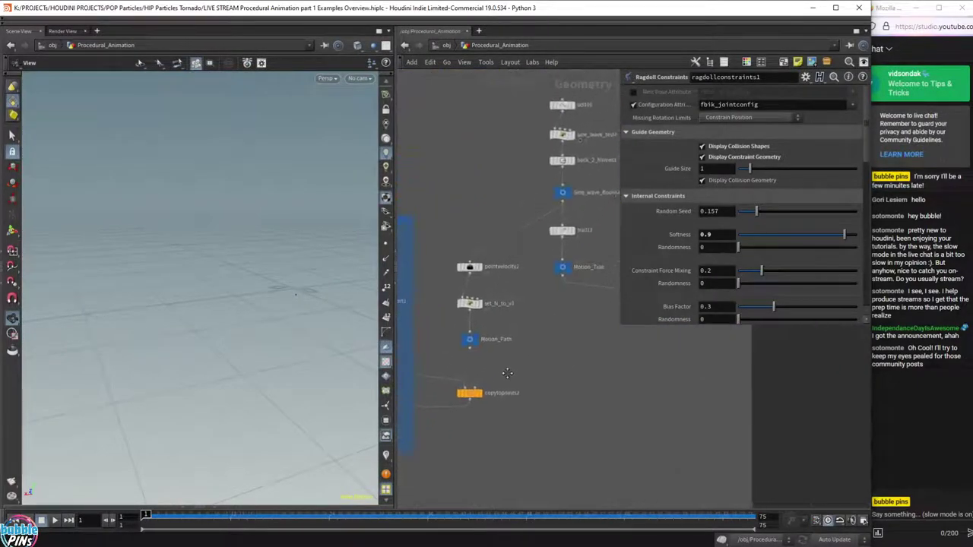
mouse_move(562, 278)
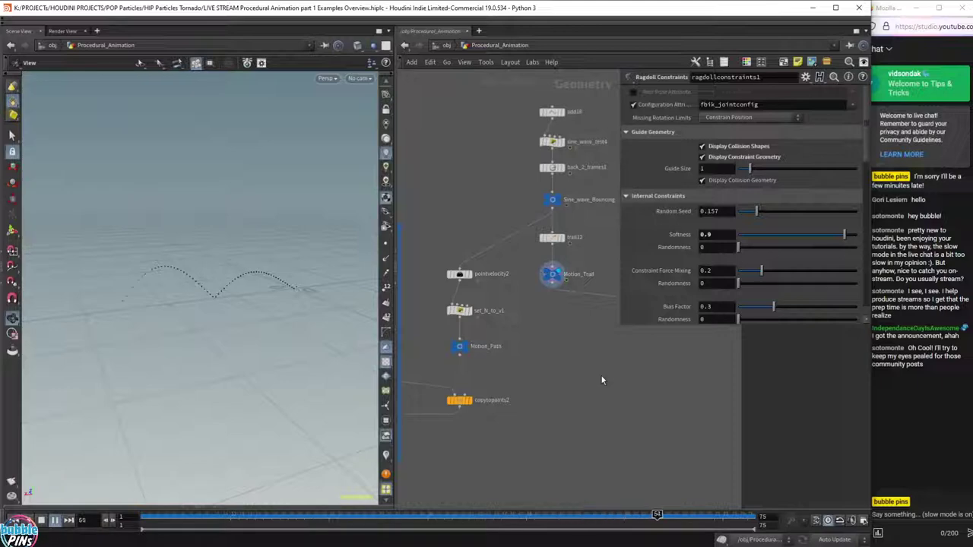
Survey the example networks, play the Character Jump Motion_Path node's animation and show its point in the viewport.
scroll(577, 371, down, 5)
middle_drag(533, 294, 579, 128)
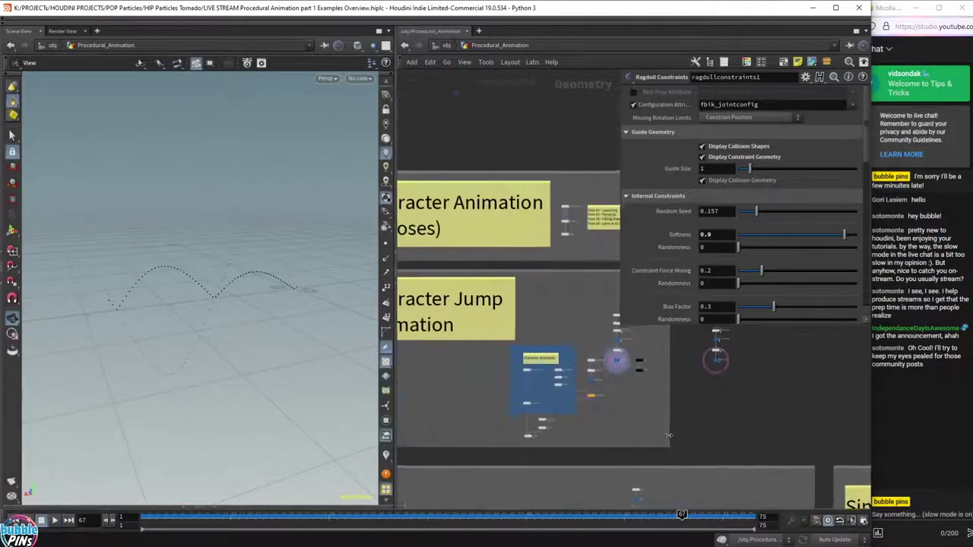
scroll(574, 352, down, 5)
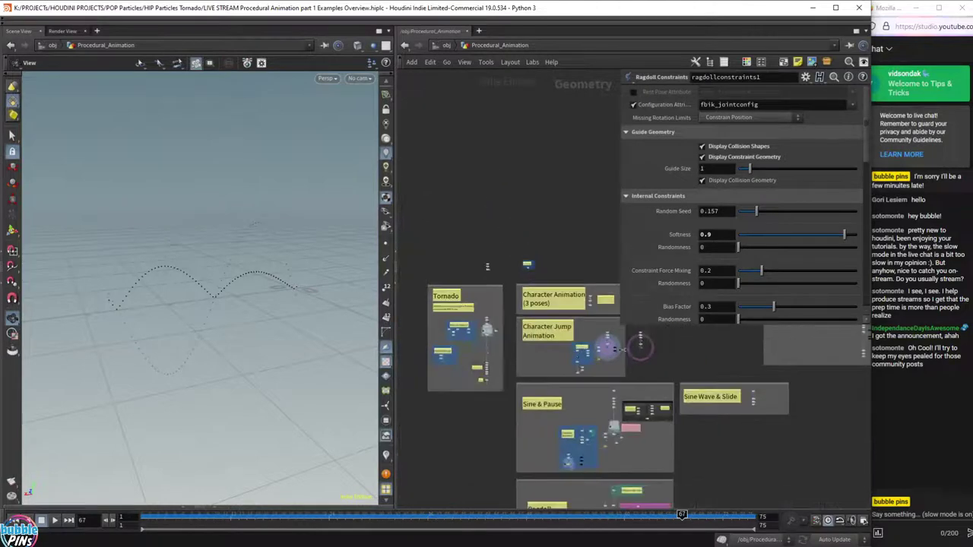
middle_drag(562, 407, 496, 386)
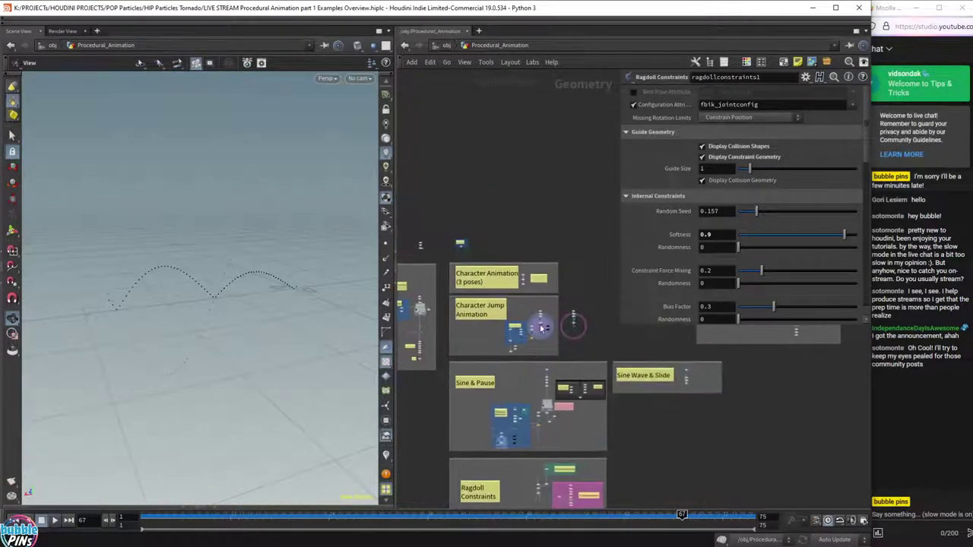
scroll(531, 328, up, 6)
scroll(530, 330, up, 3)
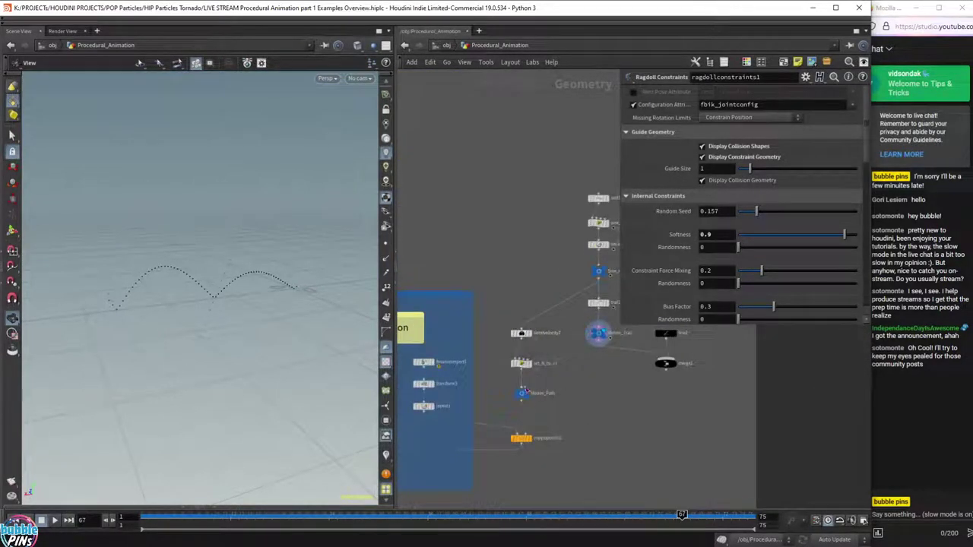
click(521, 393)
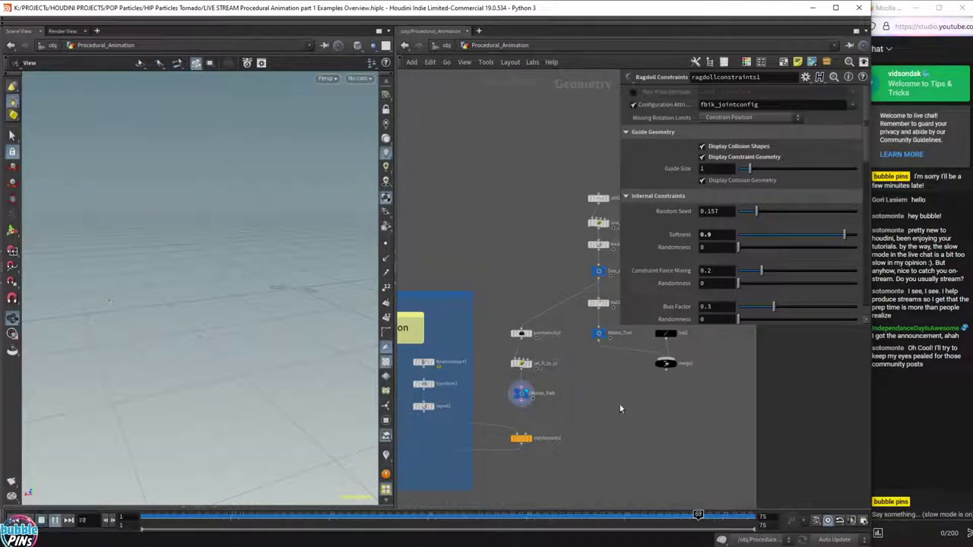
click(386, 244)
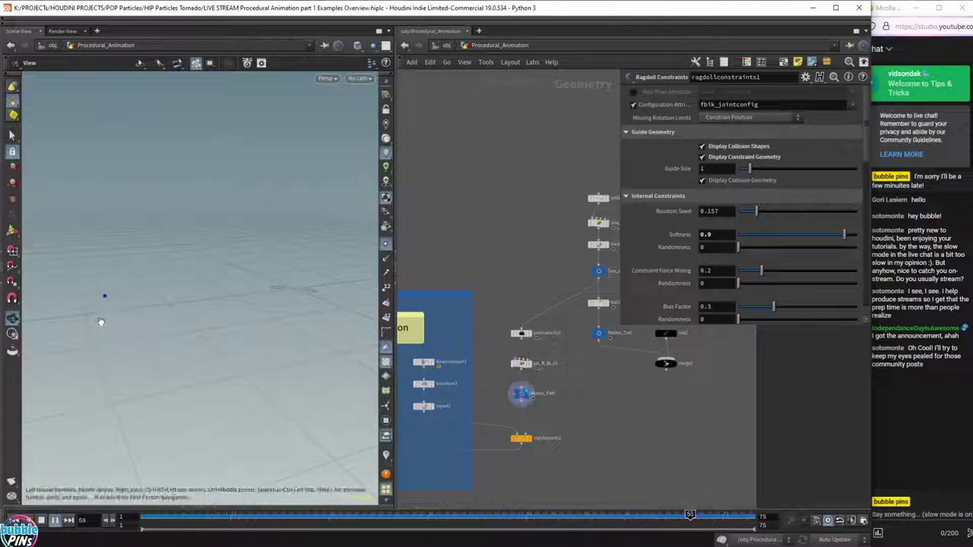
Duplicate the pointvelocity2, set_N_to_v3, Motion_Path and copytopoints2 nodes, placing the wired copies below the originals.
middle_drag(419, 435, 399, 371)
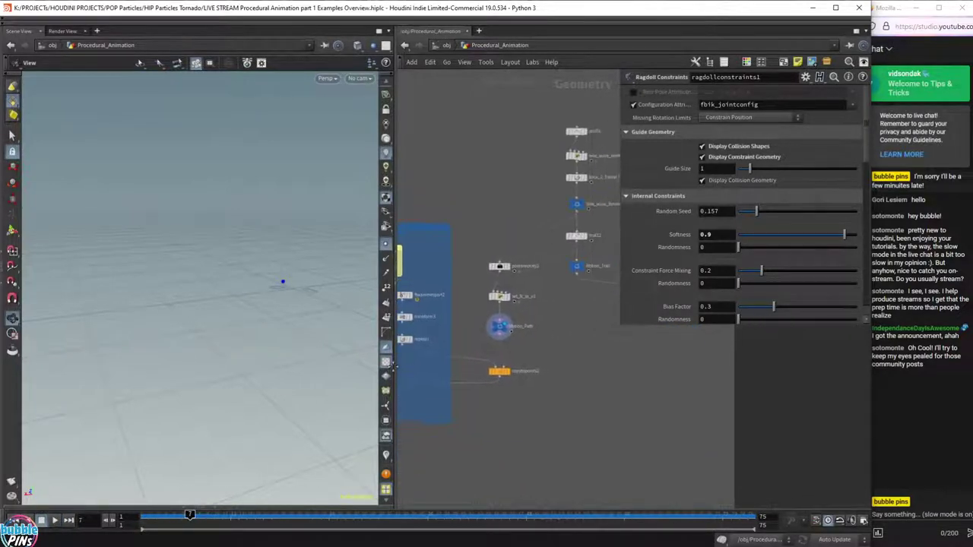
middle_drag(578, 398, 546, 391)
drag(515, 395, 433, 235)
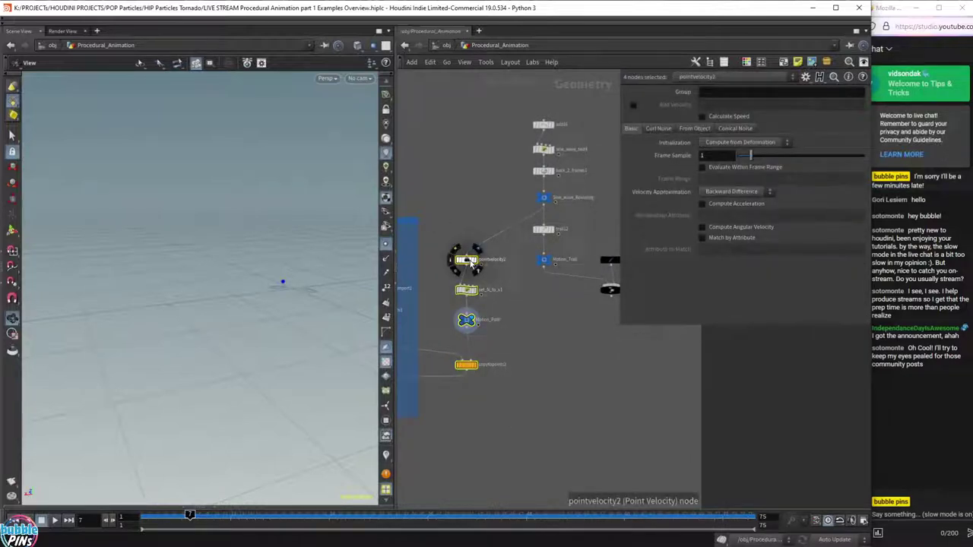
drag(470, 262, 522, 359)
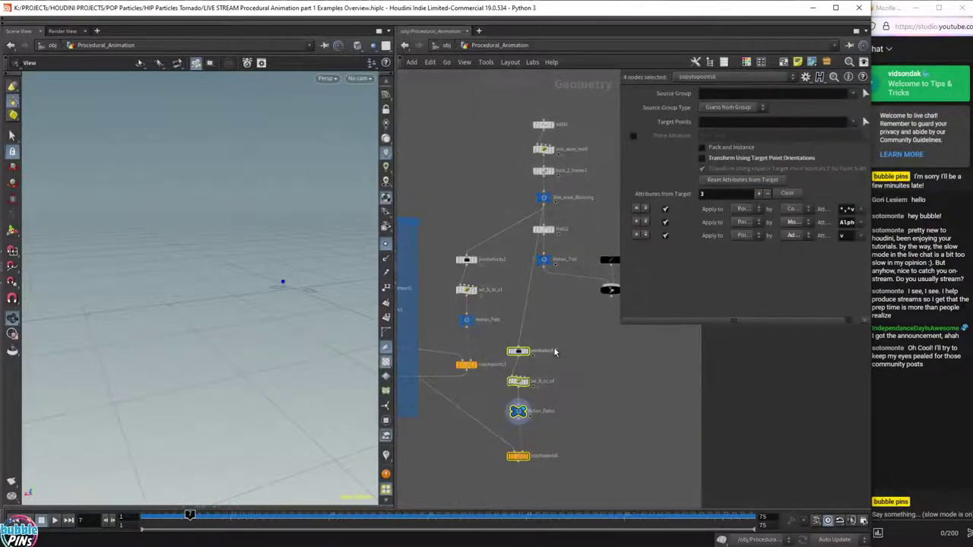
Insert a Sphere node on the wire into the duplicated Copy to Points node and cut the sphere's incoming wire.
key(Tab)
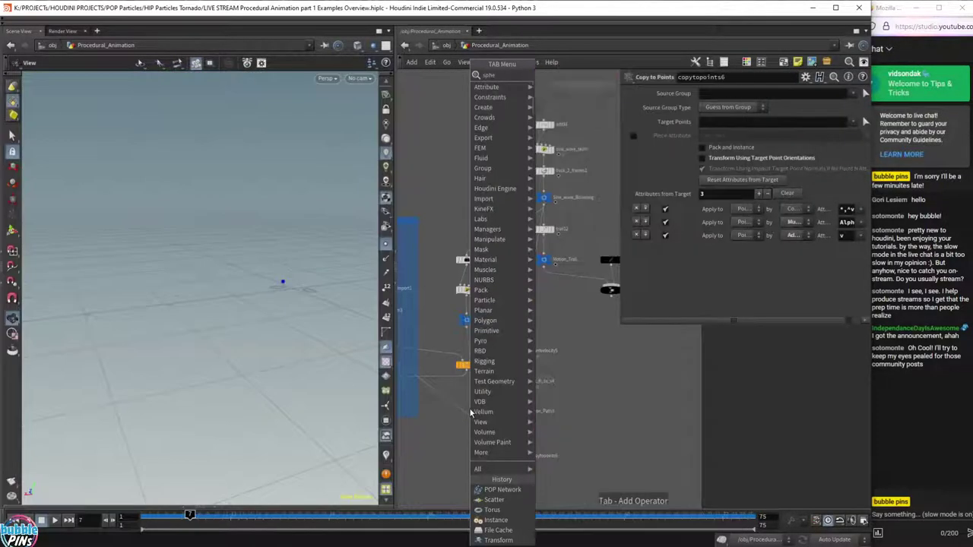
key(Return)
click(472, 426)
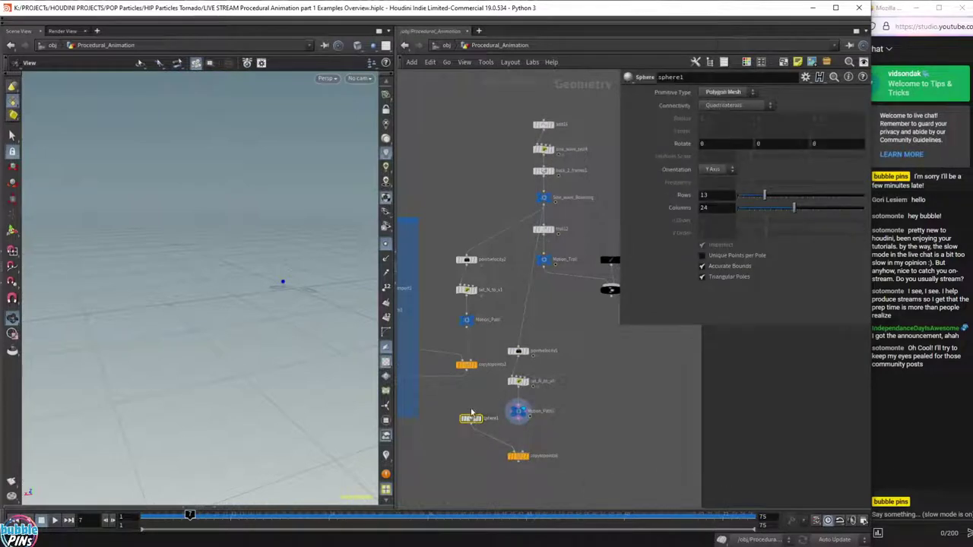
key(y)
drag(497, 397, 496, 411)
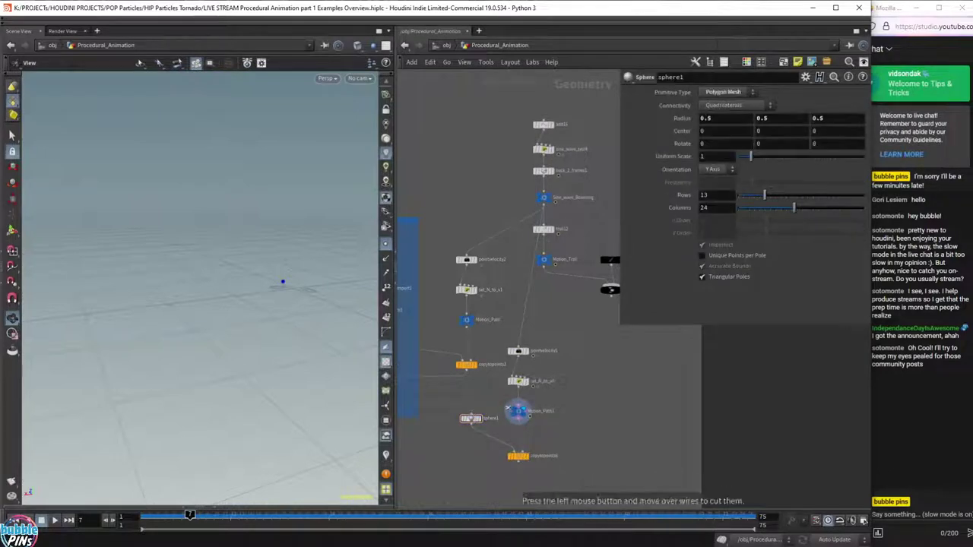
Display the copytopoints6 node, set the sphere's uniform scale to 0.3 and hide the viewport points.
click(526, 456)
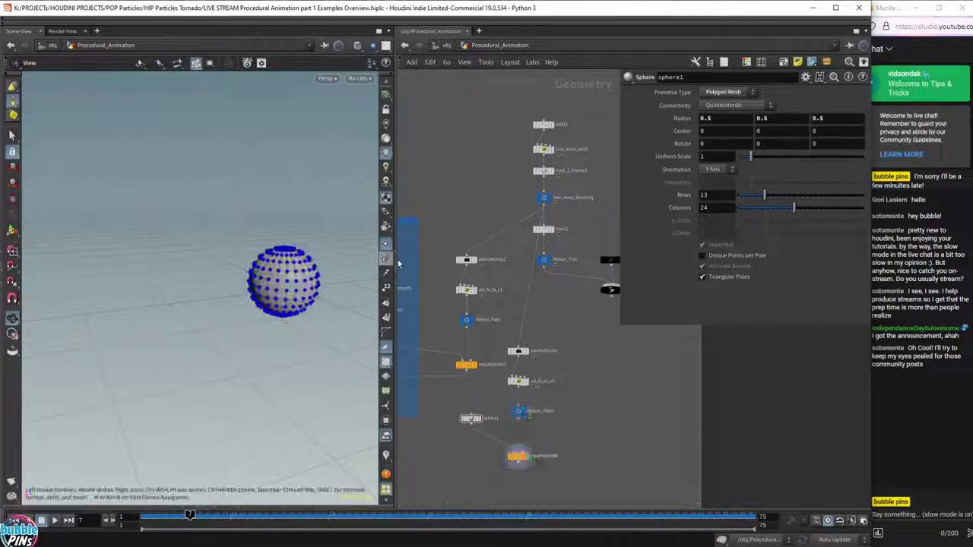
click(711, 159)
scroll(711, 159, down, 7)
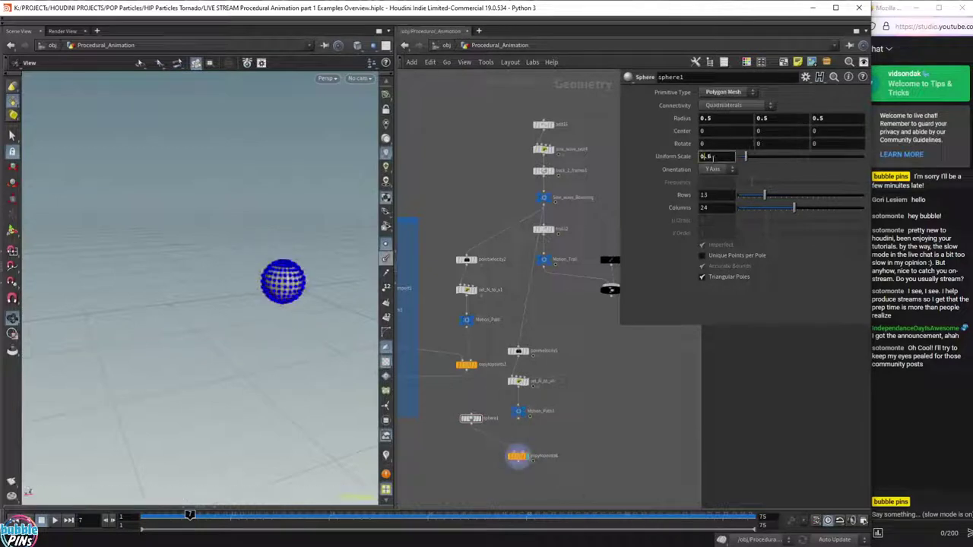
click(386, 244)
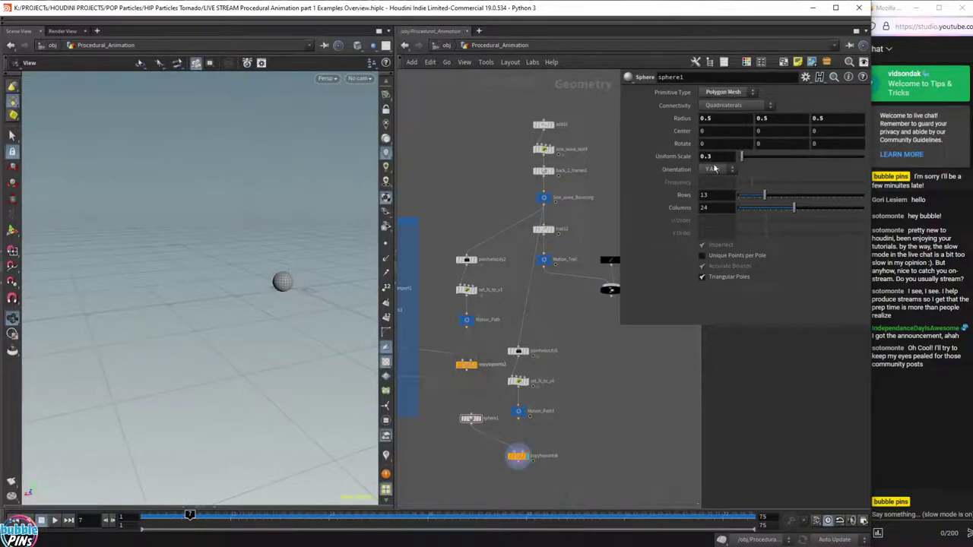
Enable Transform Using Target Point Orientations on copytopoints6, turn on the viewport visualizers and play the bouncing sphere.
click(536, 451)
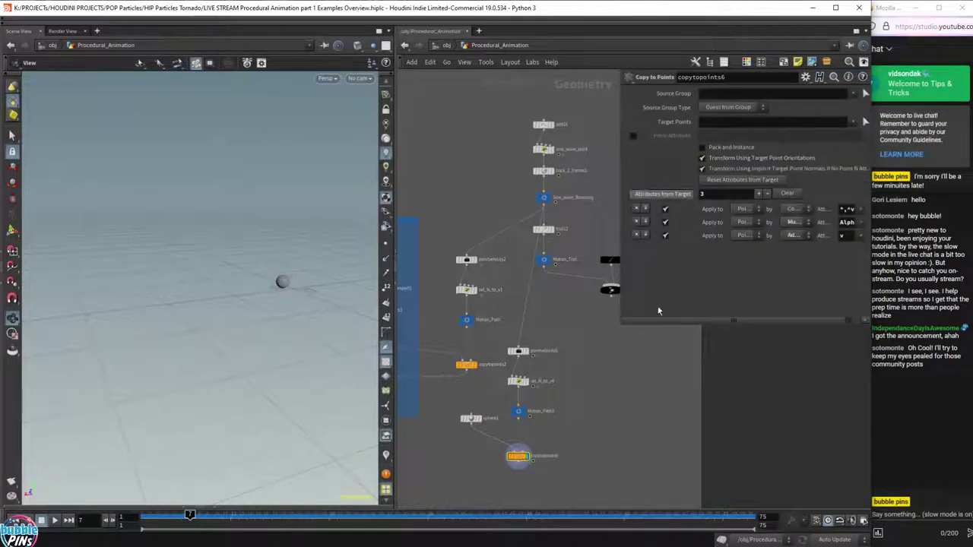
click(386, 458)
drag(215, 245, 273, 271)
key(Up)
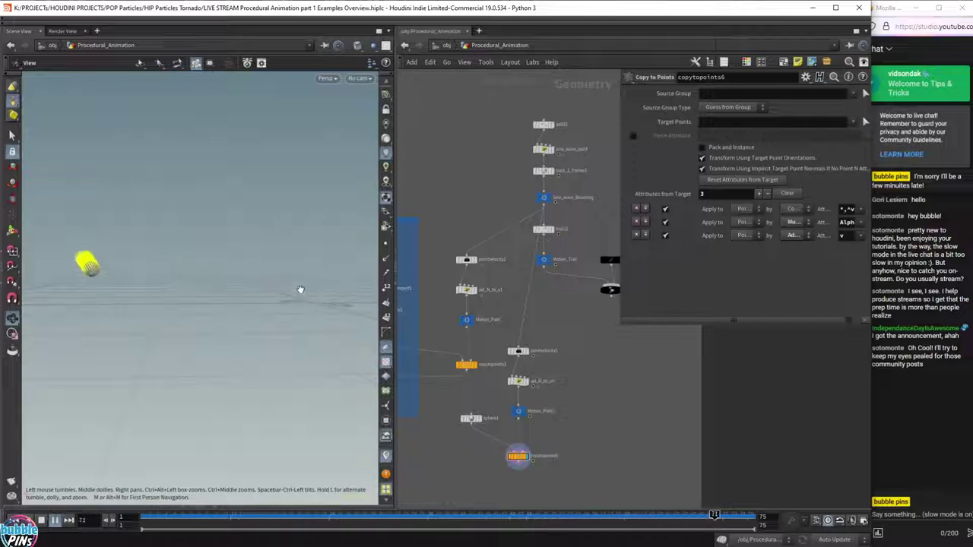
drag(299, 289, 255, 332)
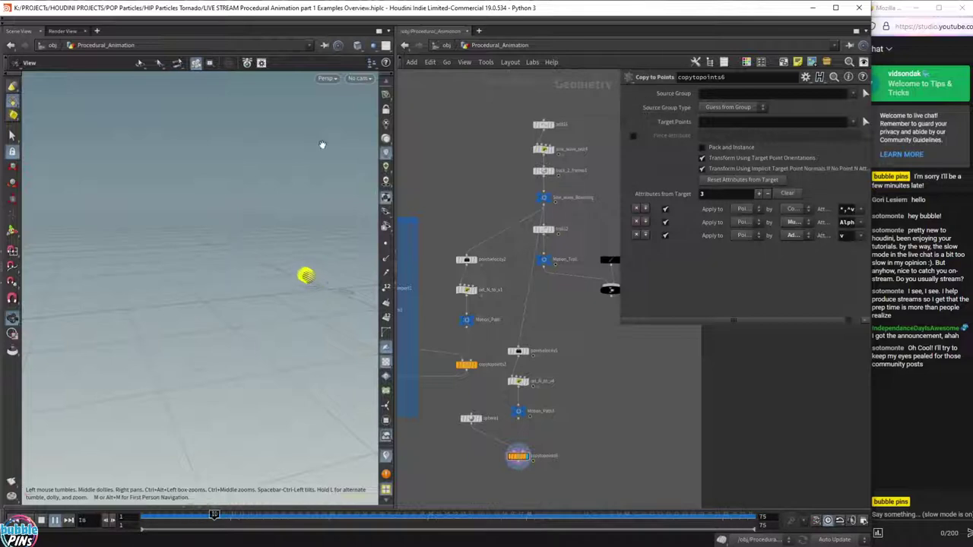
Return to the object level and open the Sine_Bouncing_Pyro_Burst geometry network.
click(447, 45)
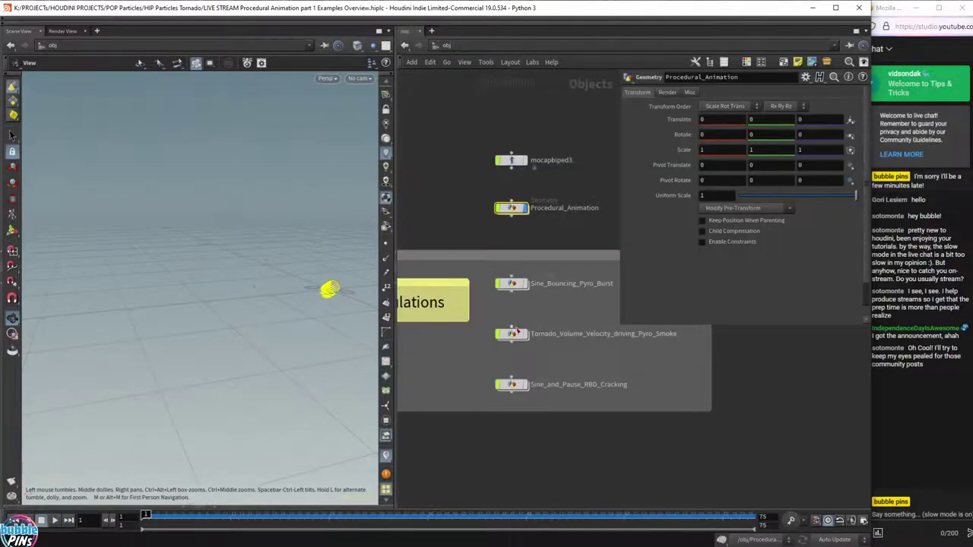
middle_drag(534, 288, 517, 318)
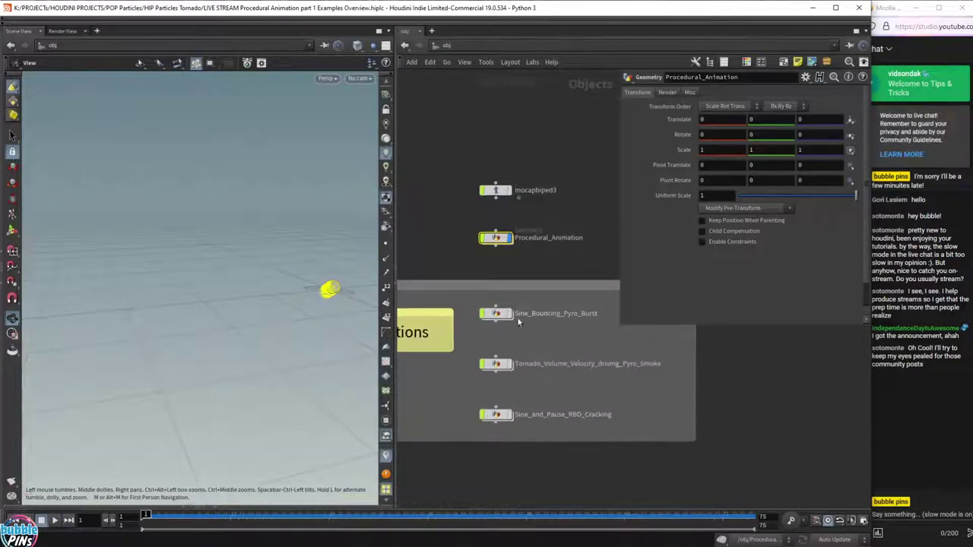
double_click(477, 316)
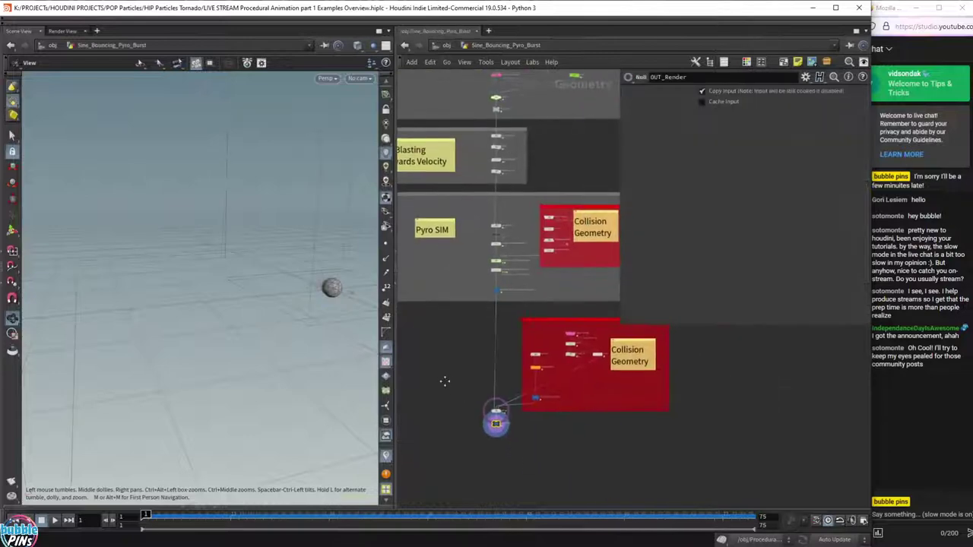
Examine the Collision Geometry branch and how OUT_Collision_Object feeds merge1 above OUT_Render.
scroll(488, 394, up, 4)
scroll(538, 429, down, 4)
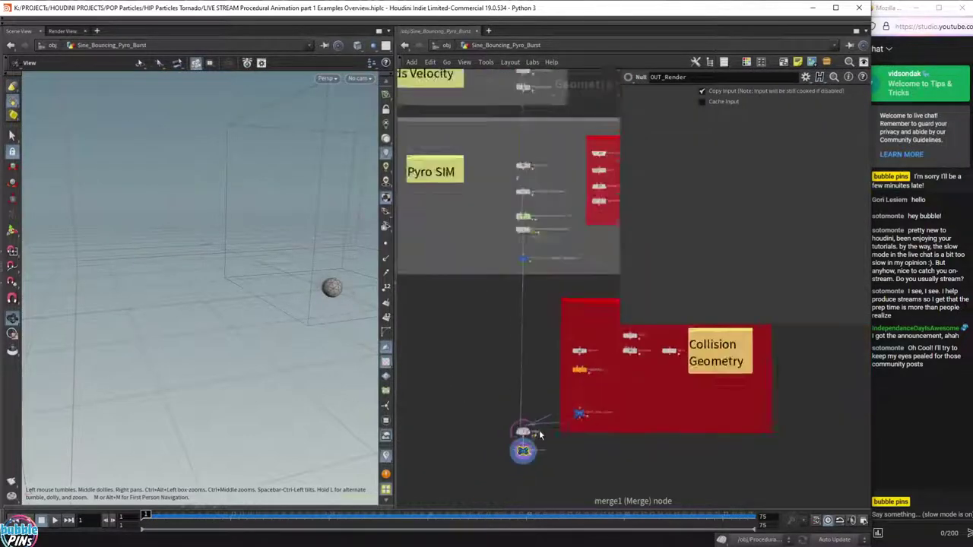
scroll(541, 429, up, 6)
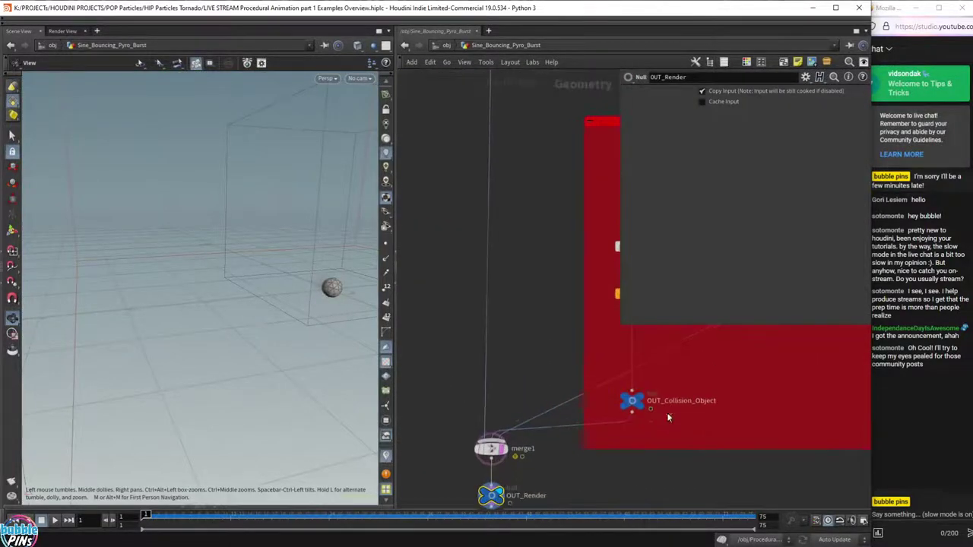
middle_drag(667, 411, 584, 430)
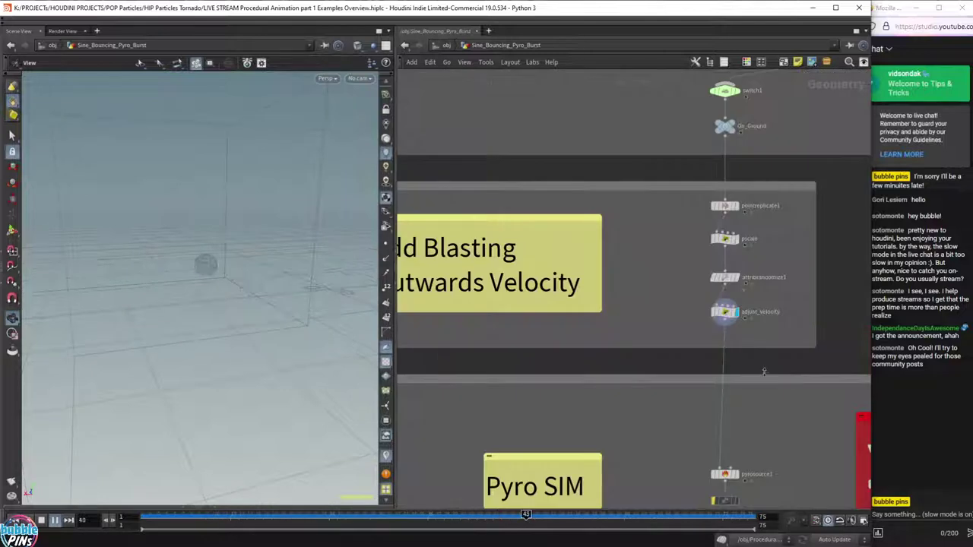
Play the adjust_velocity result and view it close up where the sphere hits the ground.
key(Up)
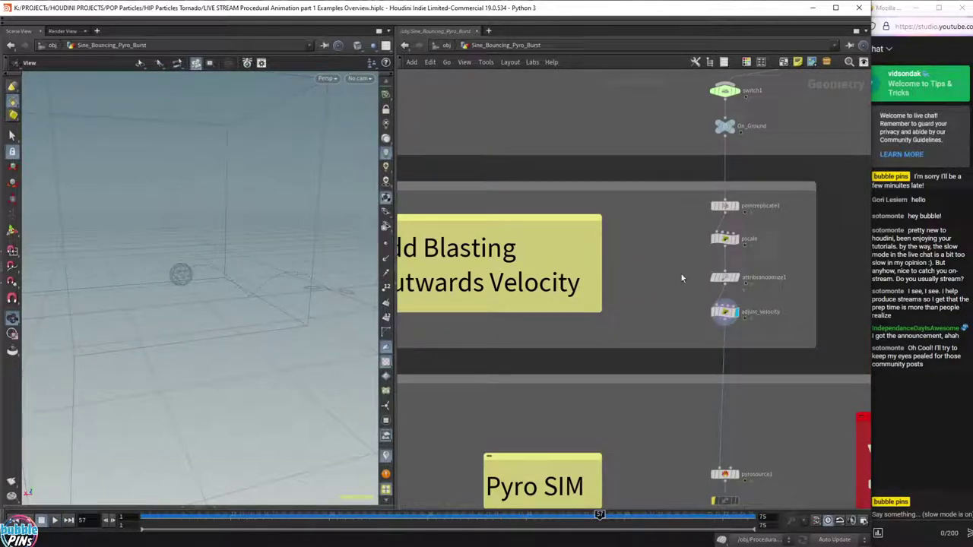
drag(658, 328, 740, 302)
scroll(775, 245, down, 2)
middle_drag(774, 237, 696, 284)
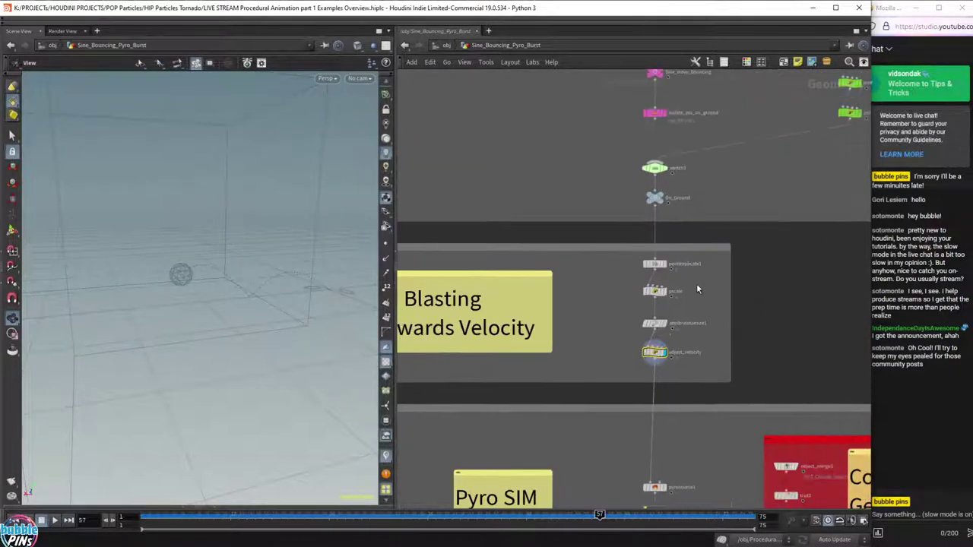
key(Up)
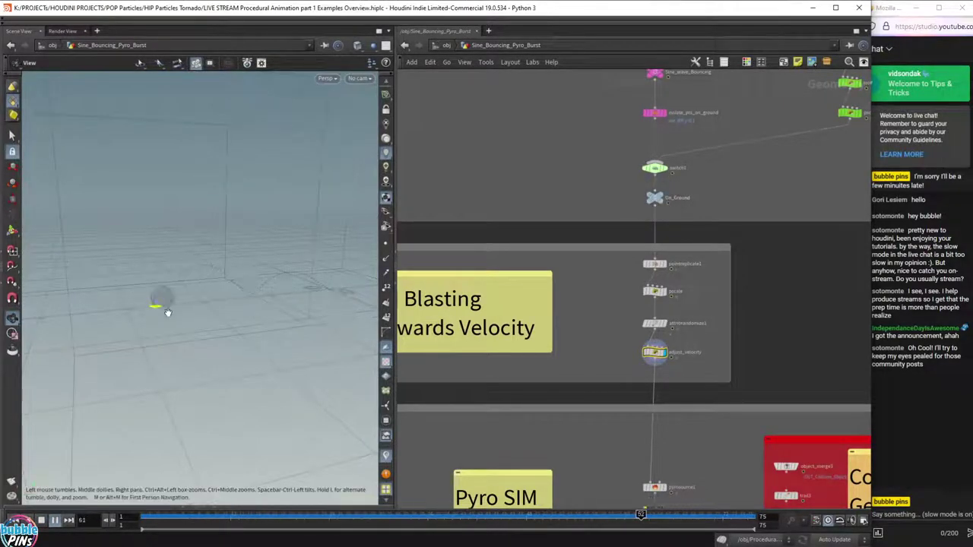
key(Up)
drag(143, 313, 145, 326)
scroll(143, 313, up, 4)
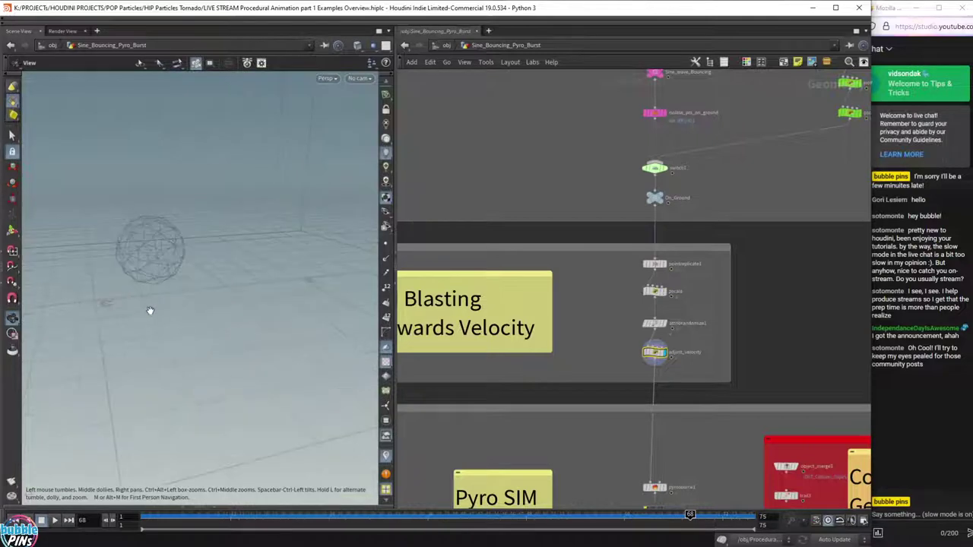
Step through the frames around the bounce to frame 66 and inspect the burst points with their velocity trails around the sphere.
key(Right)
key(Right)
key(Right)
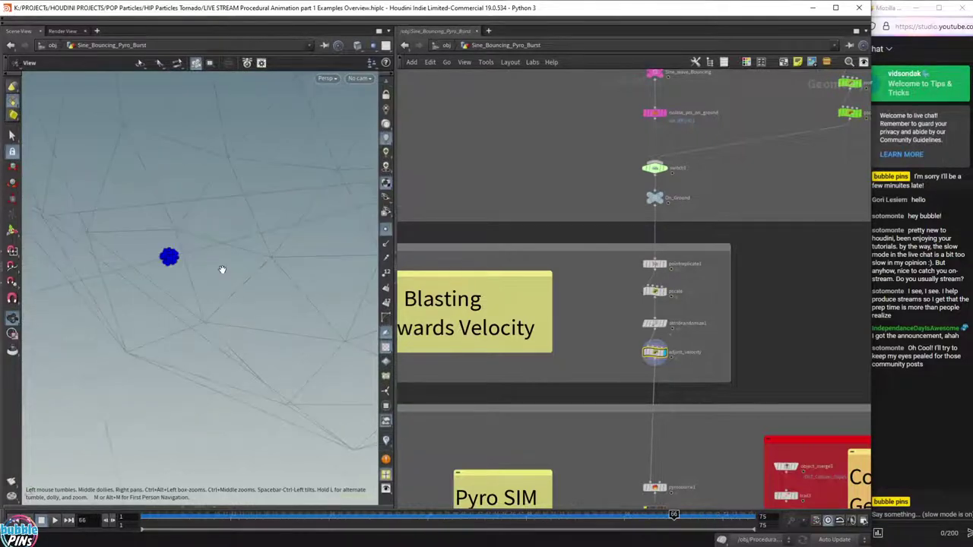
drag(221, 269, 257, 304)
click(386, 258)
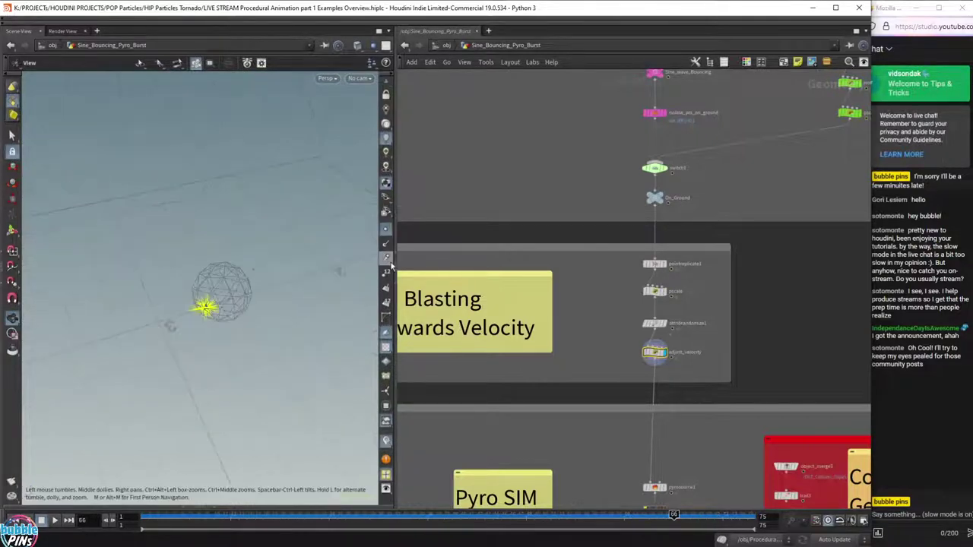
drag(386, 230, 275, 296)
scroll(274, 281, down, 5)
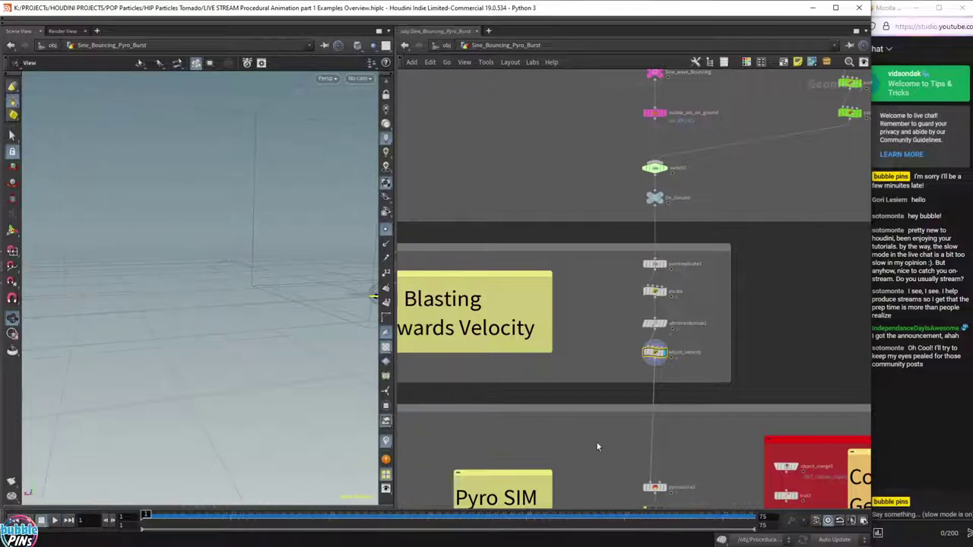
Return to the object level, select Sine_and_Pause_RBD_Cracking and watch the rendered ground-cracking clip in VLC media player before closing it.
middle_drag(597, 444, 481, 6)
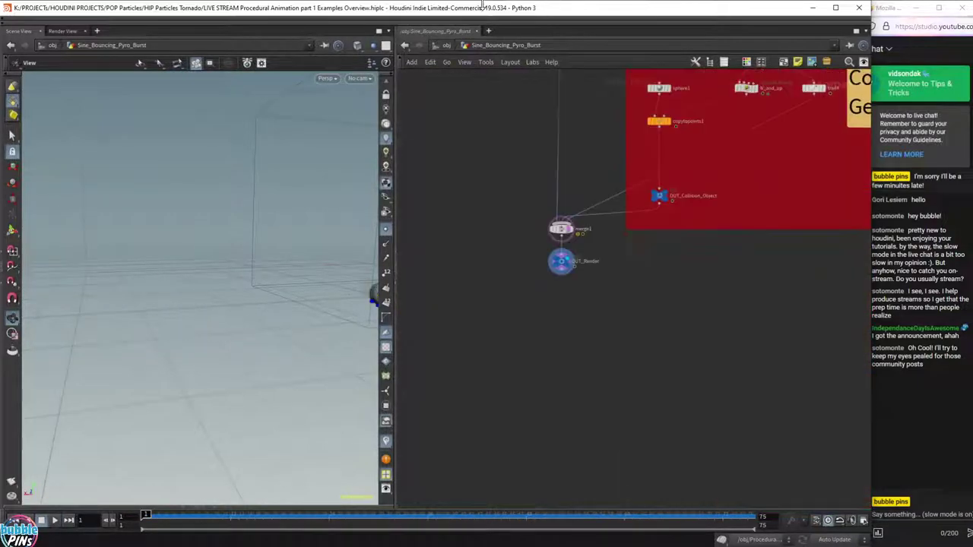
click(441, 47)
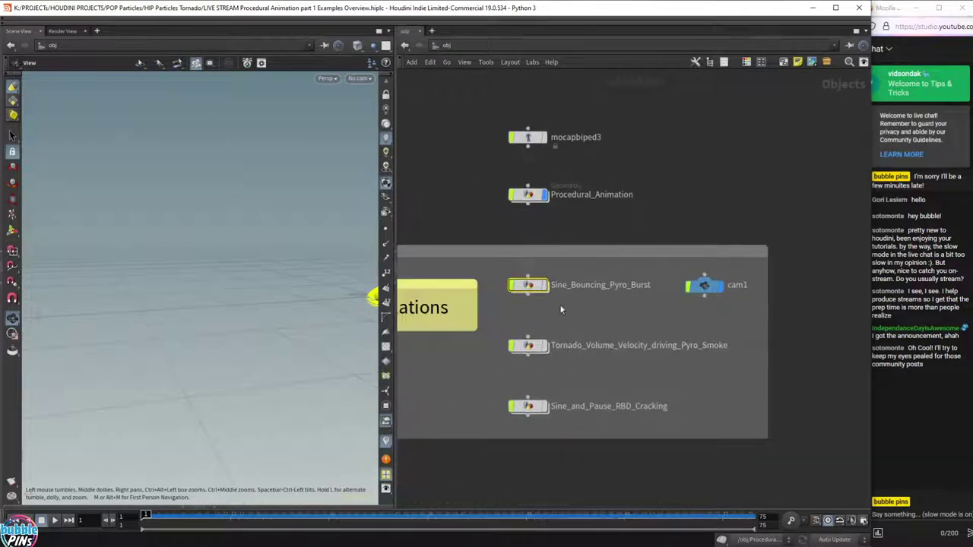
click(528, 406)
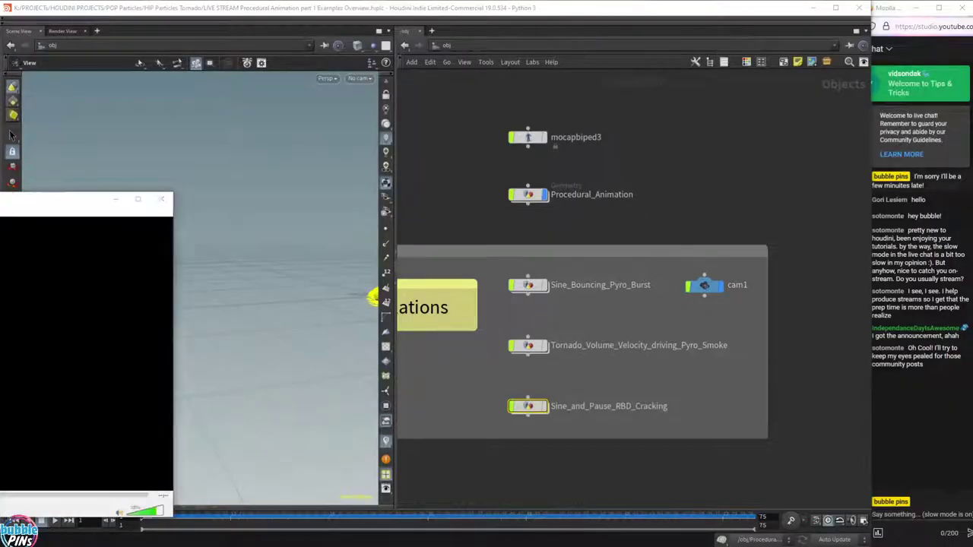
drag(623, 495, 87, 334)
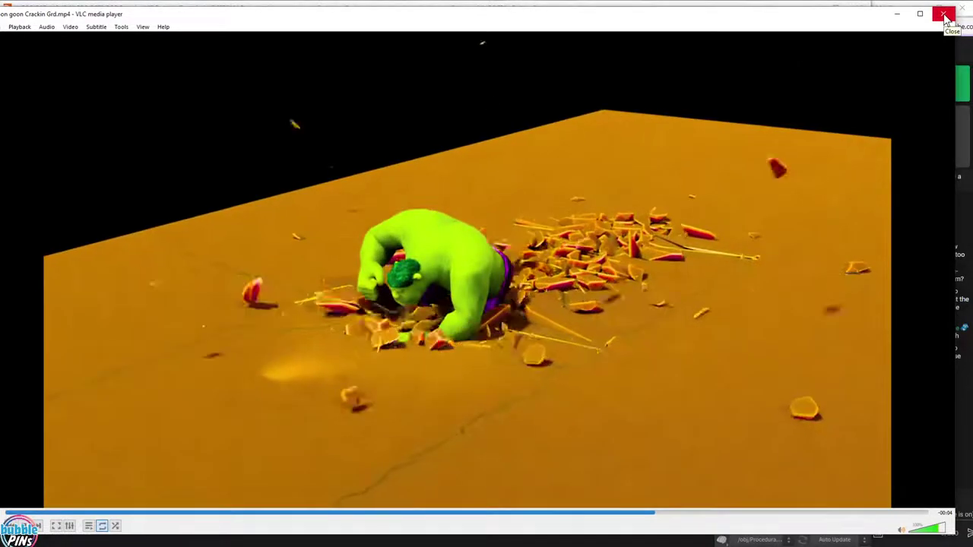
click(944, 16)
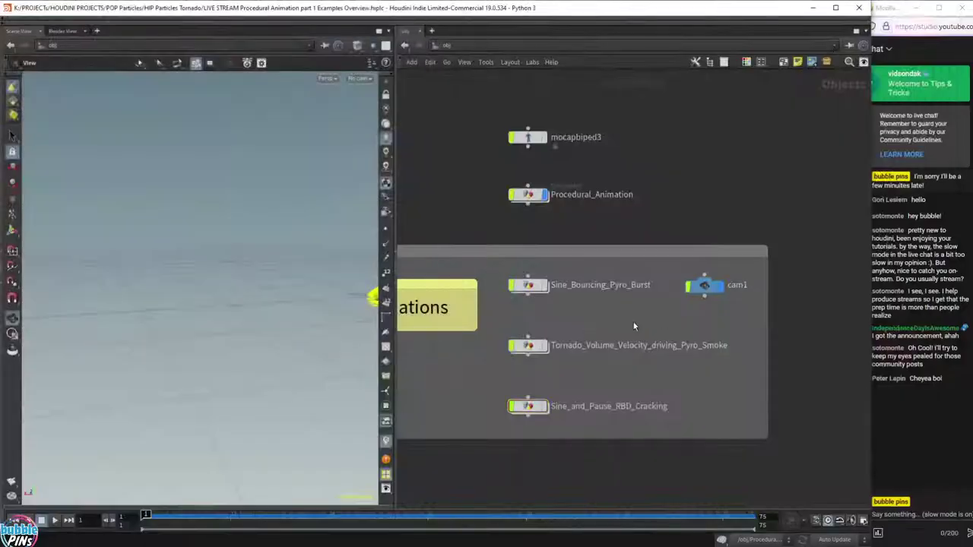
Open the Sine_and_Pause_RBD_Cracking geometry network and look over its RBD Cracking Ground nodes.
double_click(528, 405)
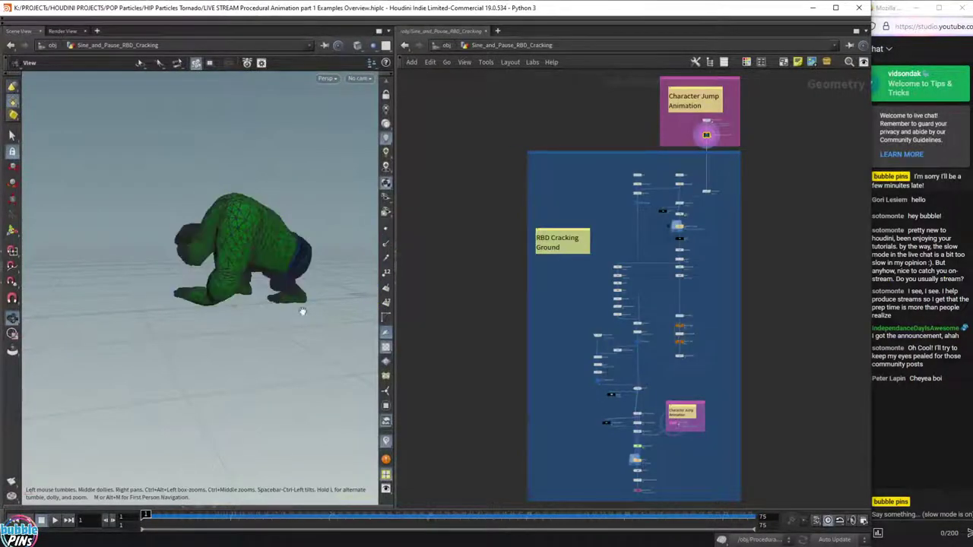
scroll(308, 308, down, 5)
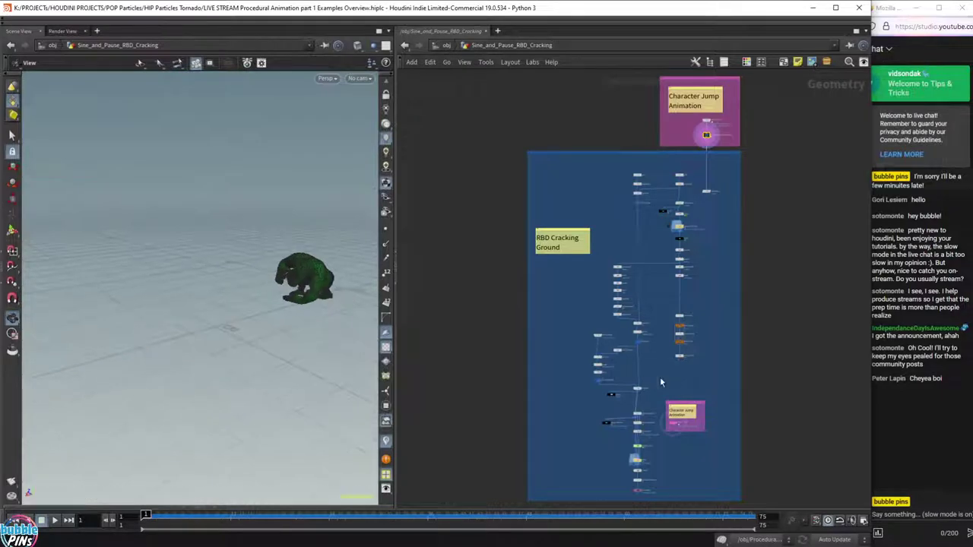
scroll(670, 385, up, 6)
scroll(608, 350, down, 8)
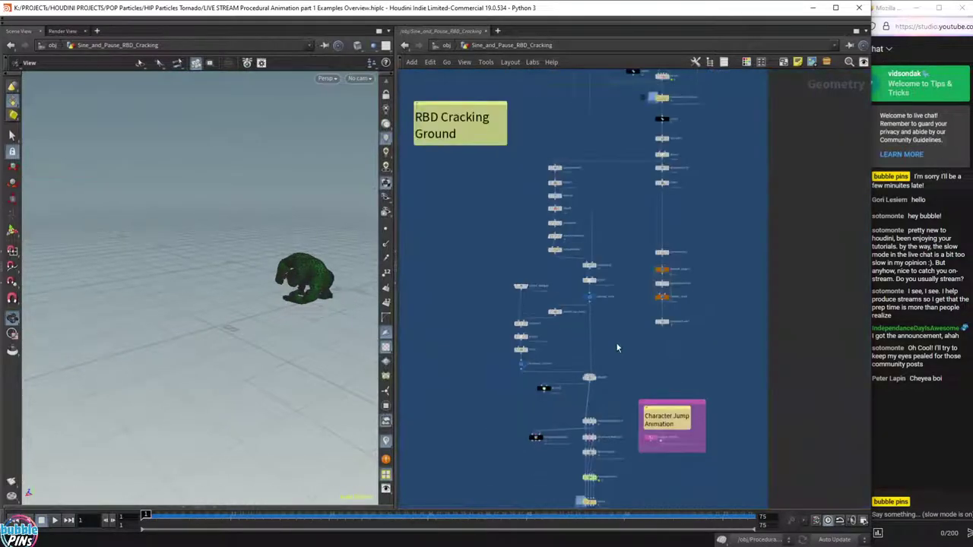
scroll(614, 337, up, 7)
scroll(616, 338, down, 5)
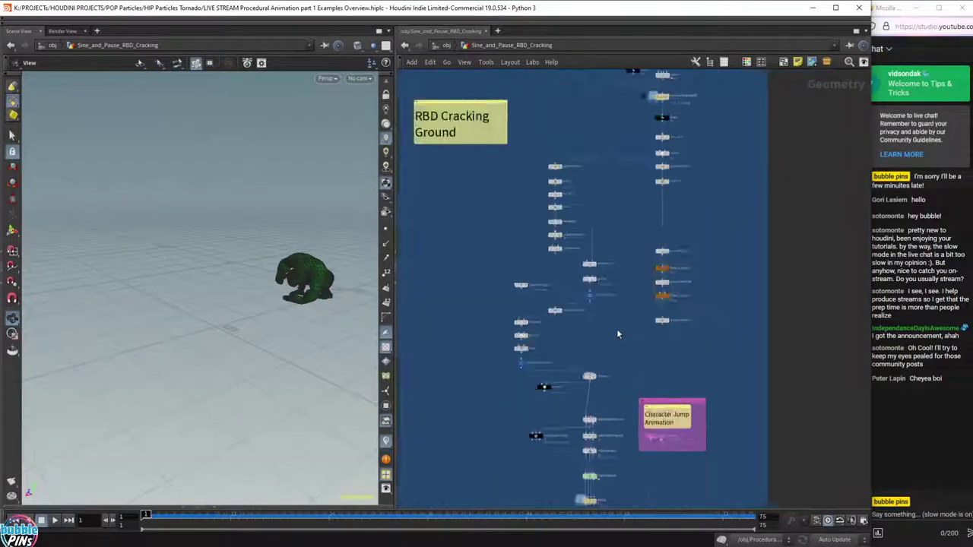
Survey the RBD Cracking Ground and Character Jump Animation network boxes, play the jump animation and rewind to frame 1.
drag(509, 140, 680, 361)
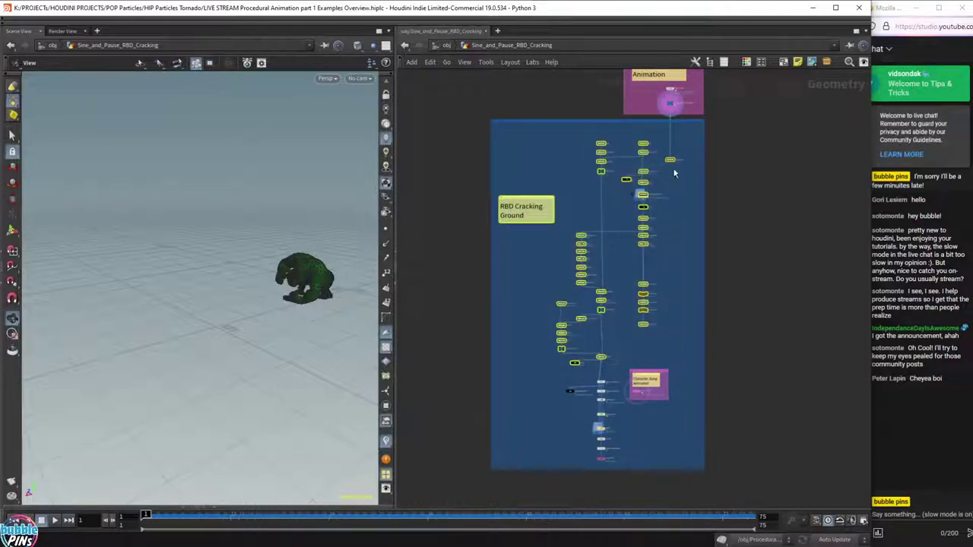
mouse_move(484, 107)
mouse_down()
mouse_move(509, 141)
mouse_move(483, 105)
mouse_up()
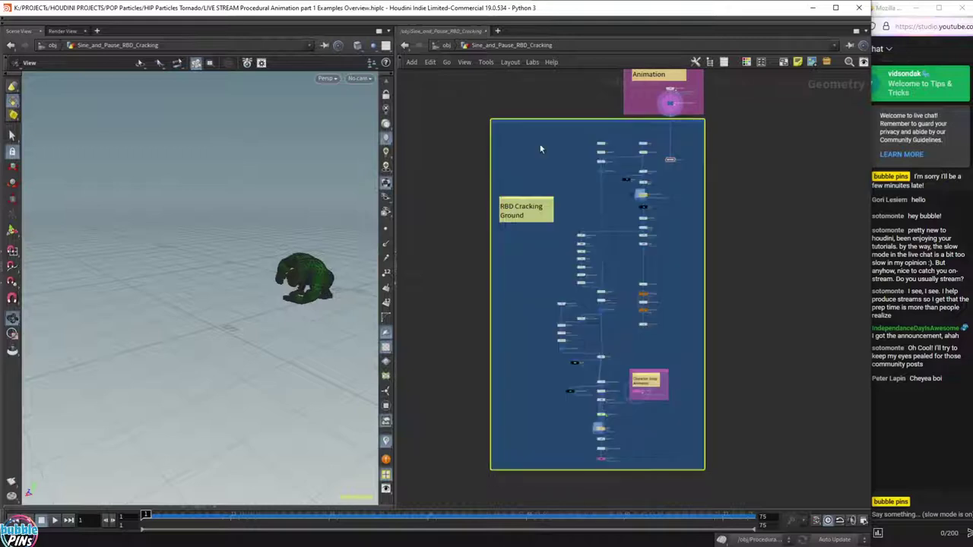
middle_drag(555, 111, 520, 171)
drag(568, 93, 607, 116)
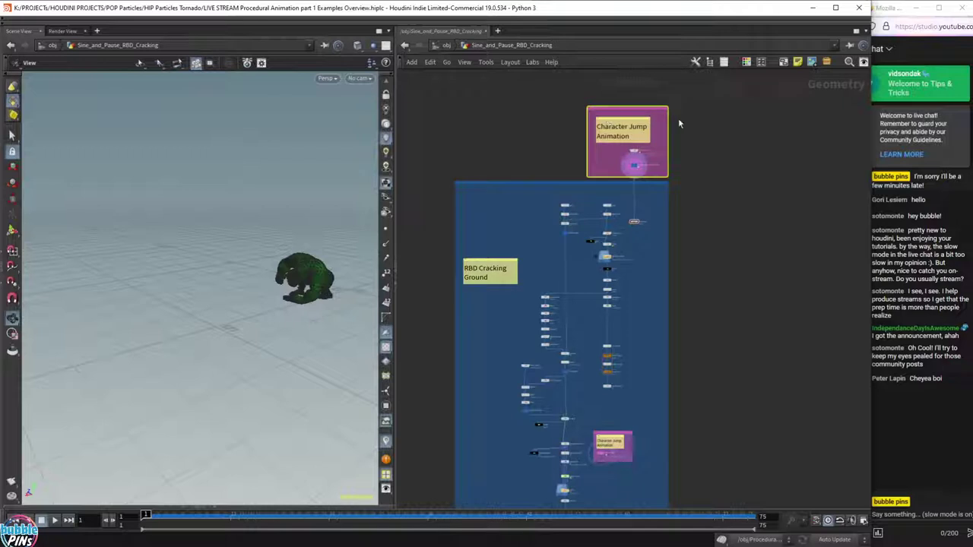
scroll(644, 158, up, 3)
scroll(645, 159, up, 3)
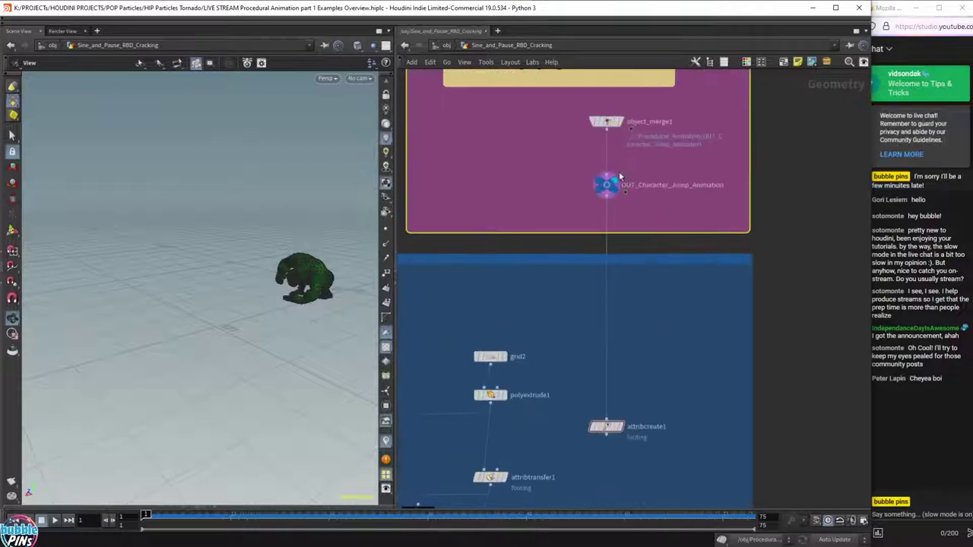
key(Up)
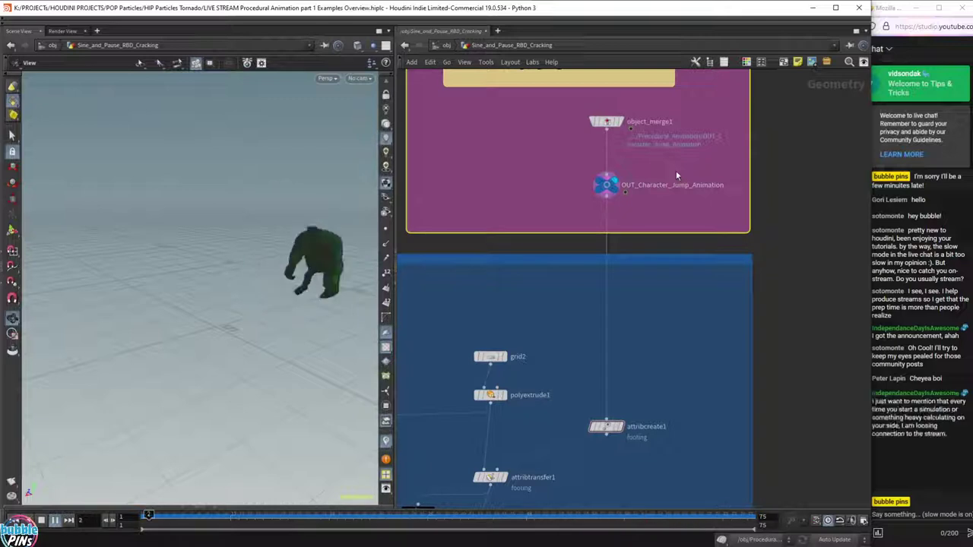
key(ctrl+Up)
Display the merge9 node in the RBD Cracking Ground box and view the full ground slab with the character from above.
scroll(590, 266, down, 5)
middle_drag(544, 276, 662, 128)
middle_drag(545, 161, 534, 125)
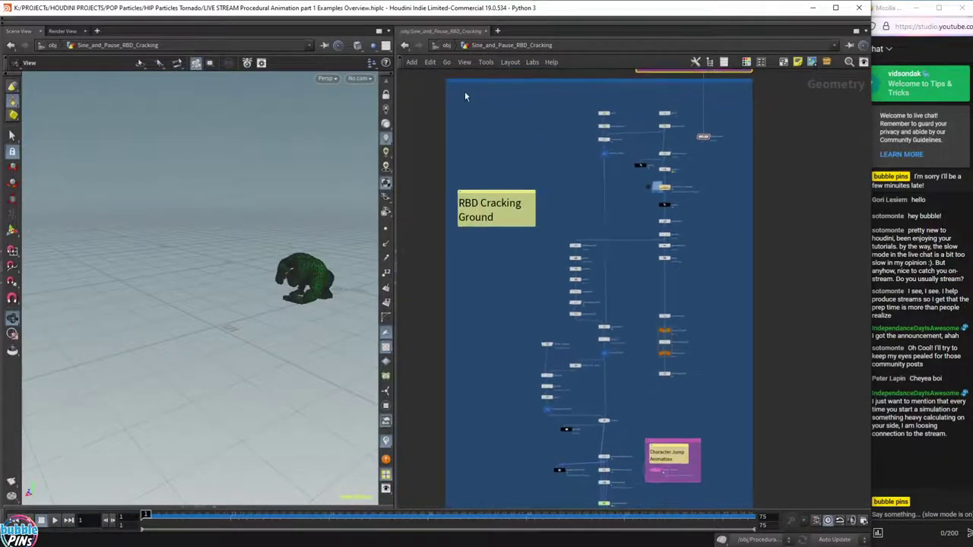
drag(464, 92, 734, 428)
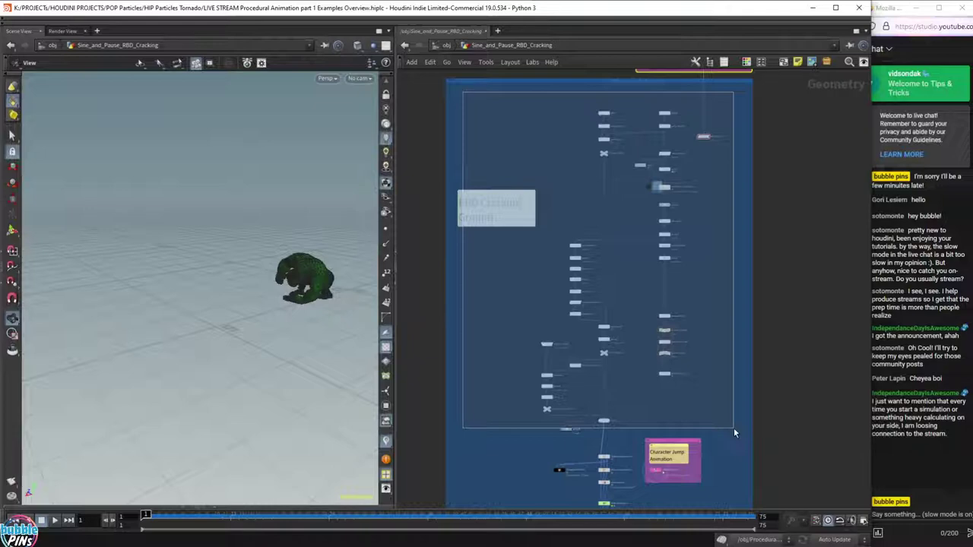
drag(734, 428, 733, 428)
scroll(699, 289, up, 8)
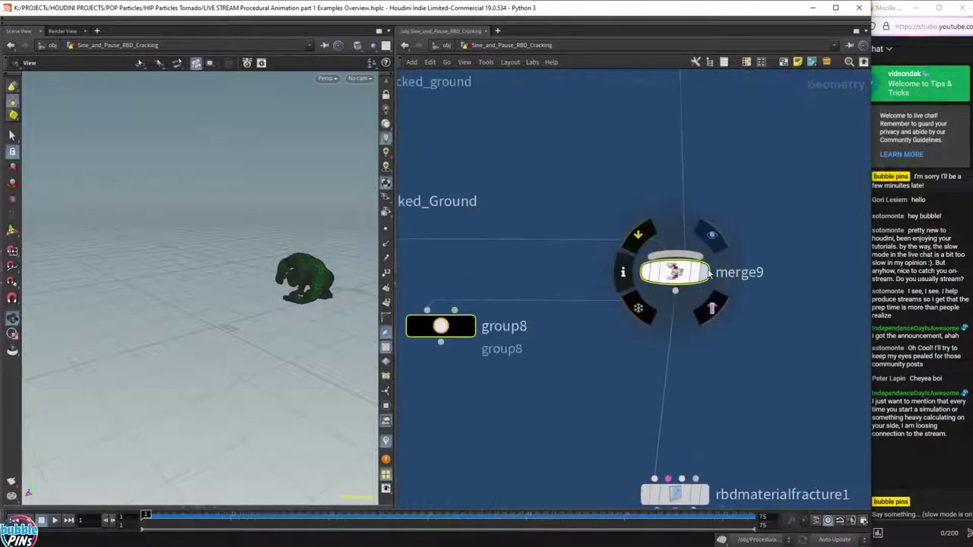
click(709, 274)
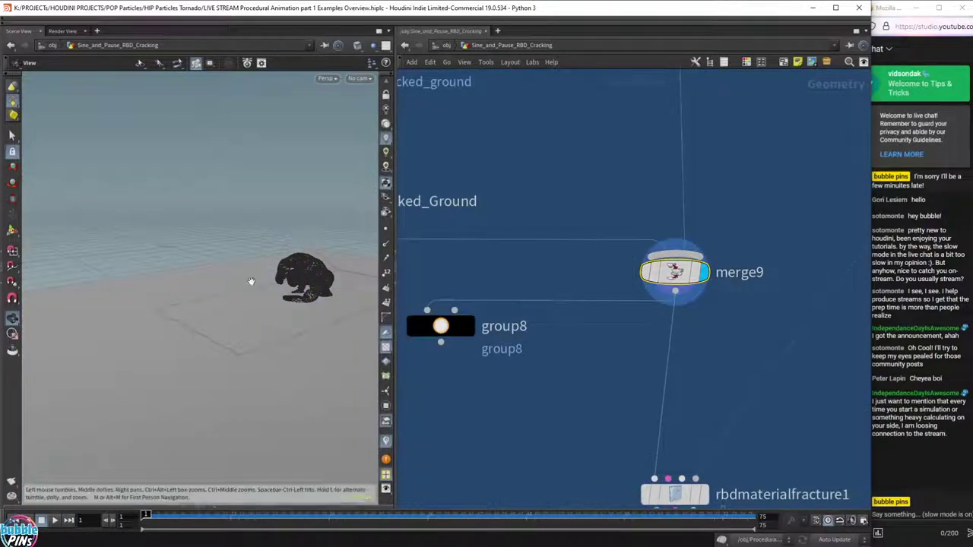
drag(251, 281, 264, 319)
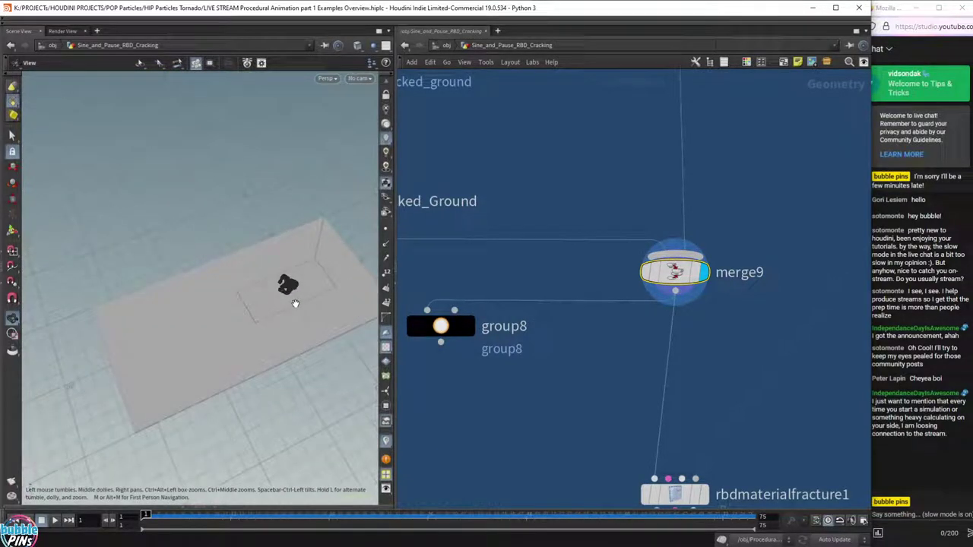
Read the latest live chat message about losing the stream connection, and bring the MPlay flipbook window forward.
click(923, 440)
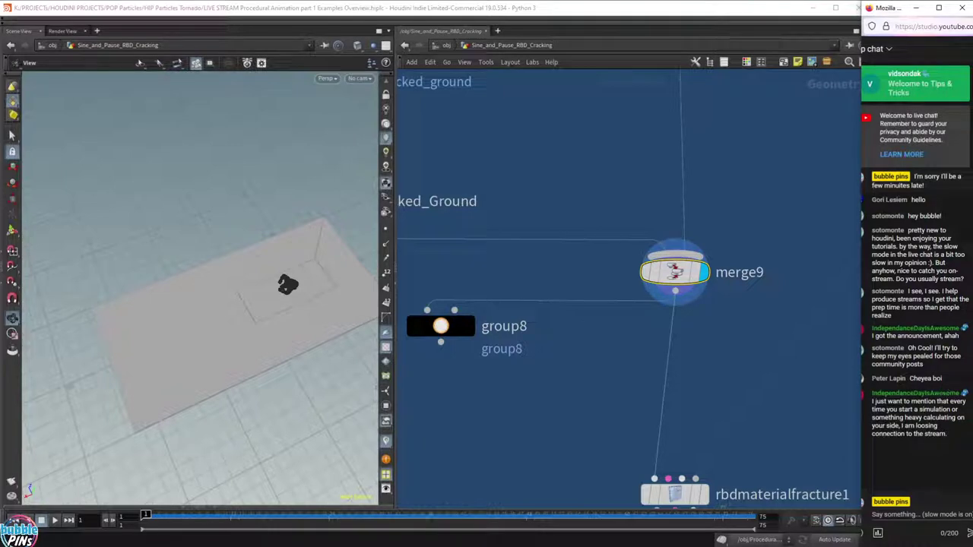
drag(872, 401, 926, 426)
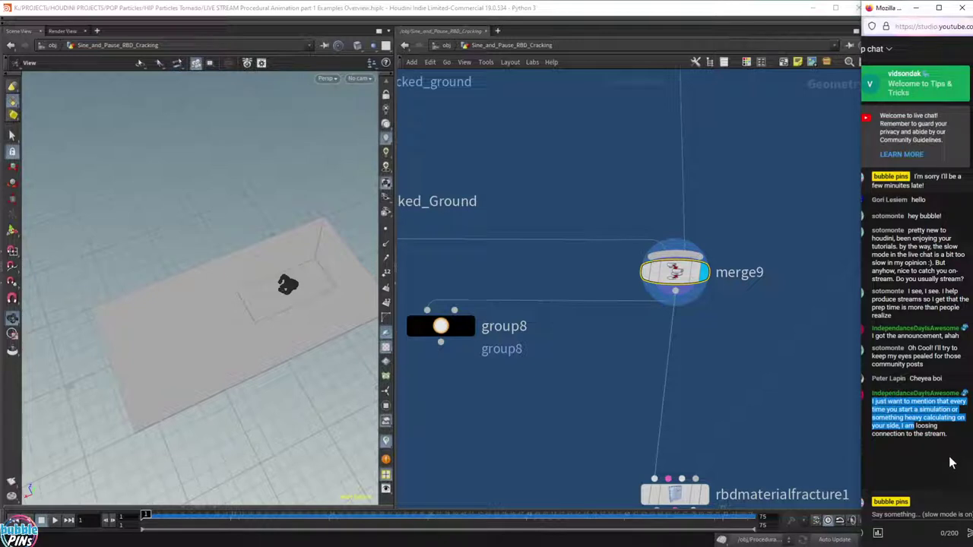
drag(947, 435, 902, 425)
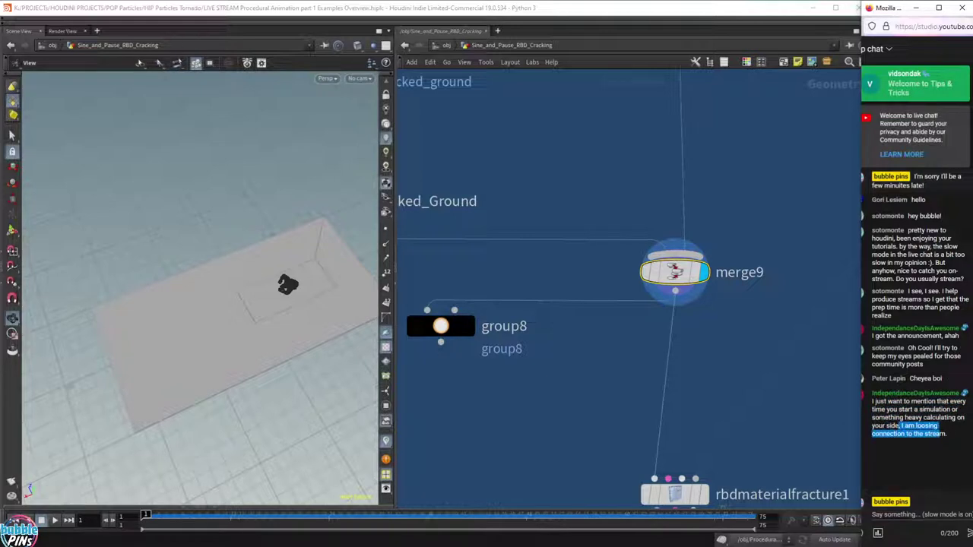
key(alt+Tab)
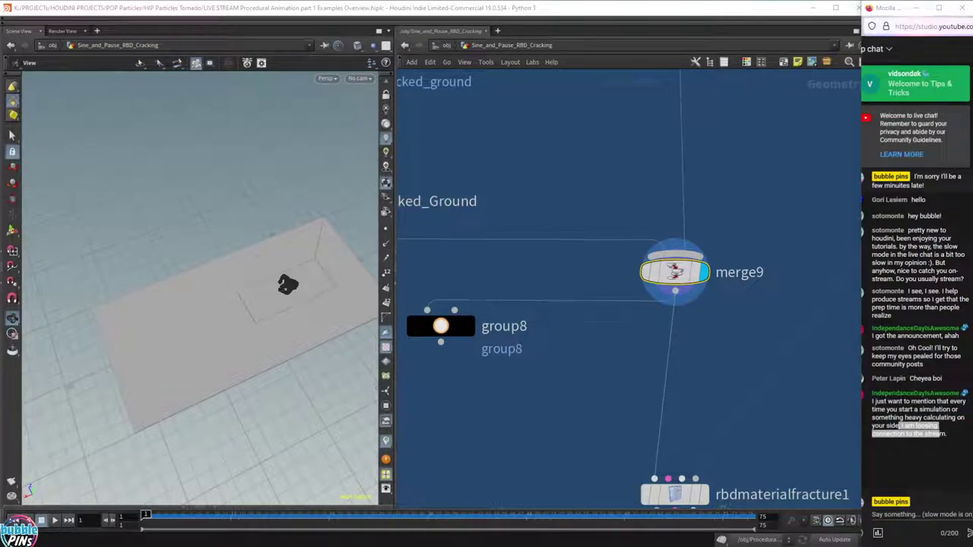
key(alt+Tab)
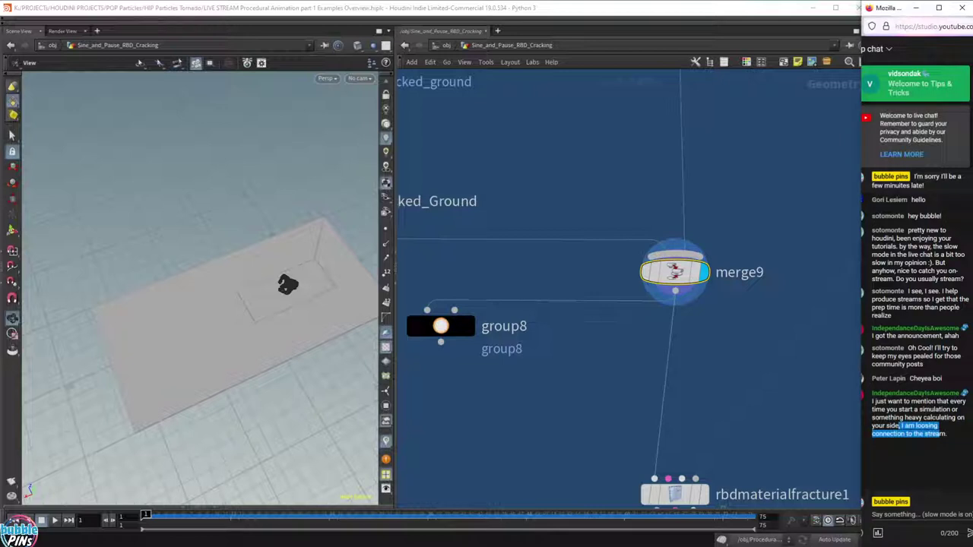
key(alt+Tab)
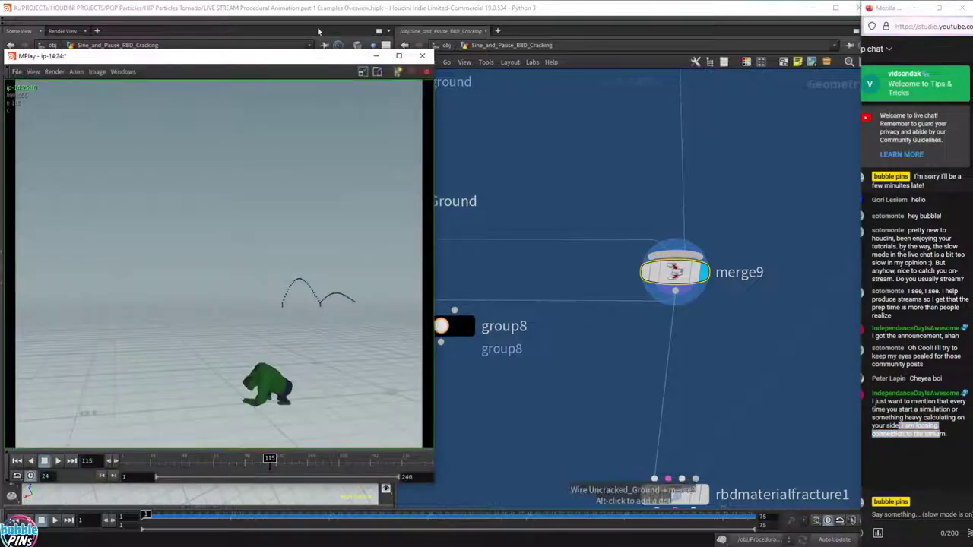
Return to the Houdini scene from the flipbook and inspect merge9's ground slab and character at ground level and from overhead.
key(alt+Tab)
key(alt+Tab)
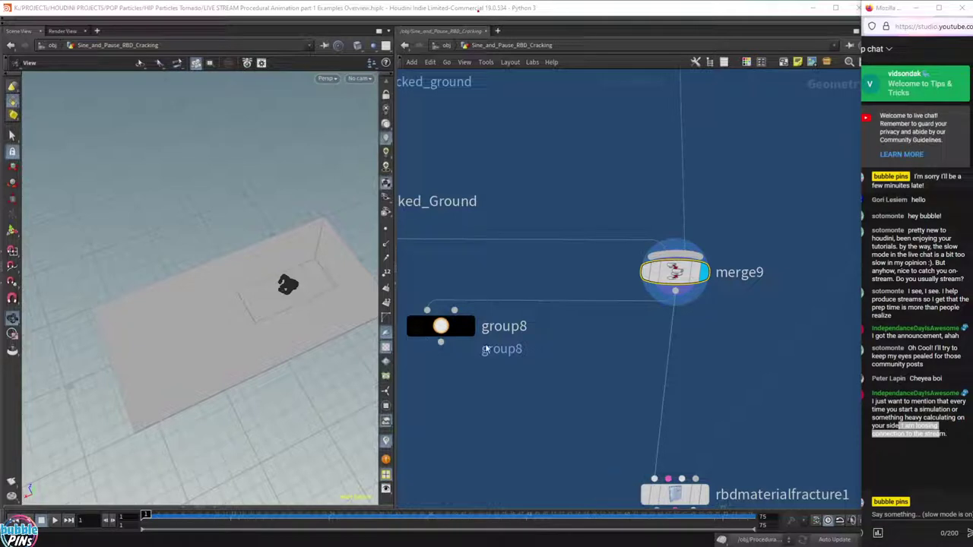
click(618, 402)
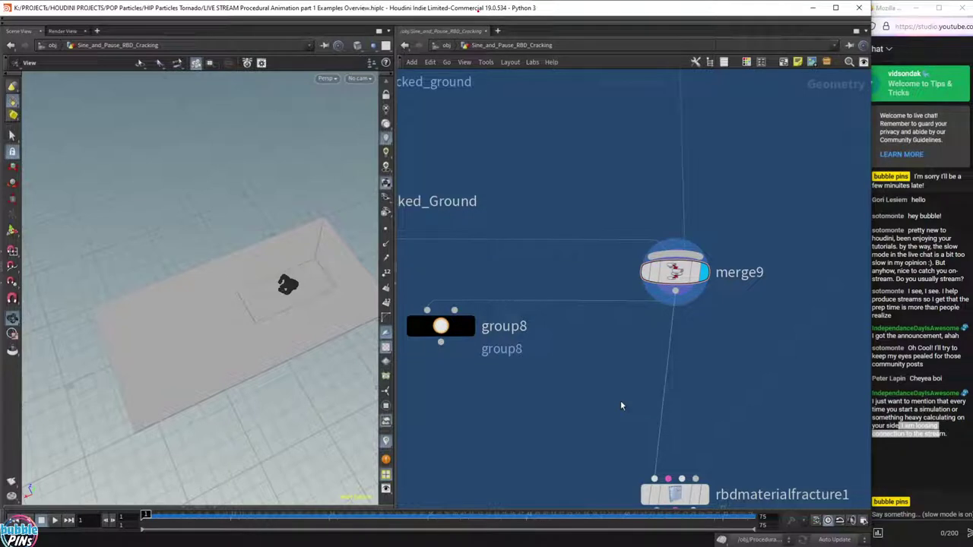
drag(278, 295, 320, 289)
right_drag(319, 288, 284, 230)
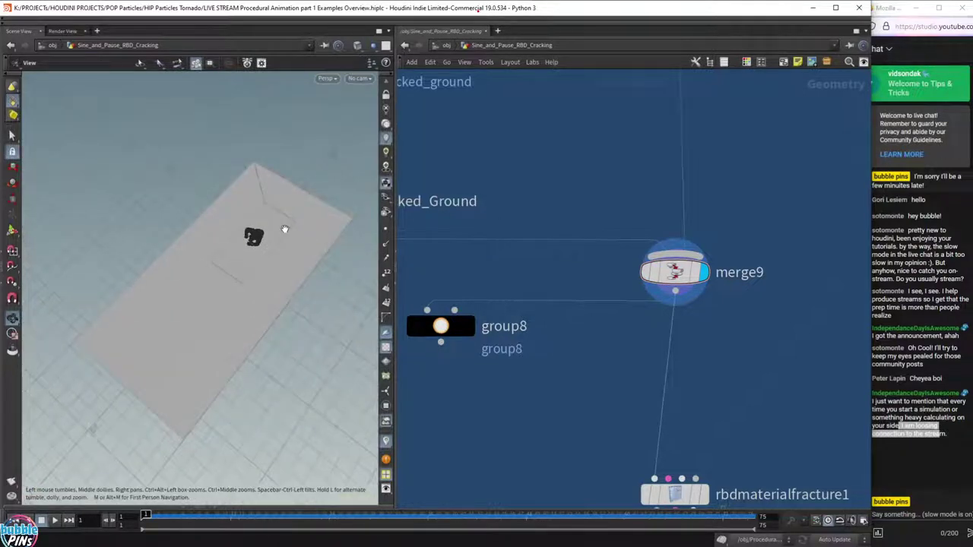
scroll(284, 232, up, 3)
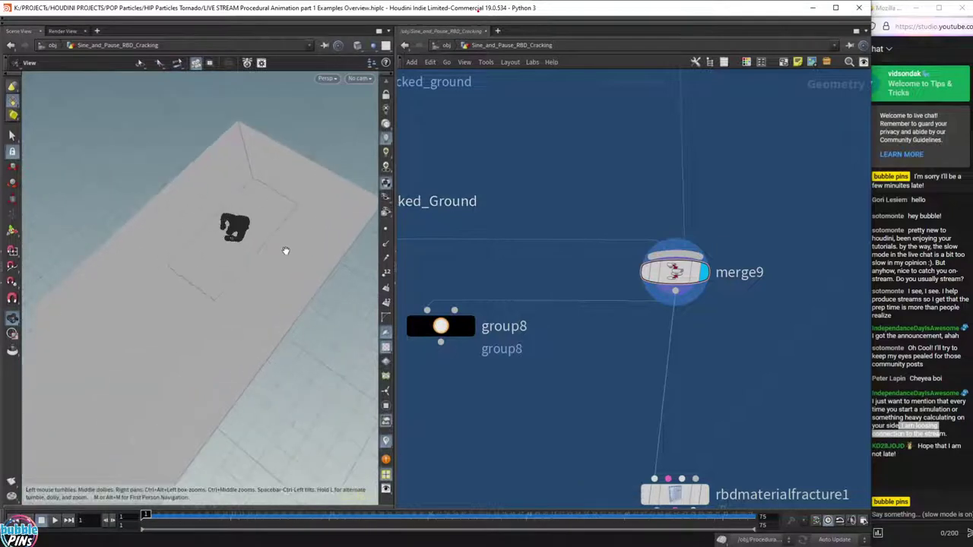
scroll(707, 247, down, 5)
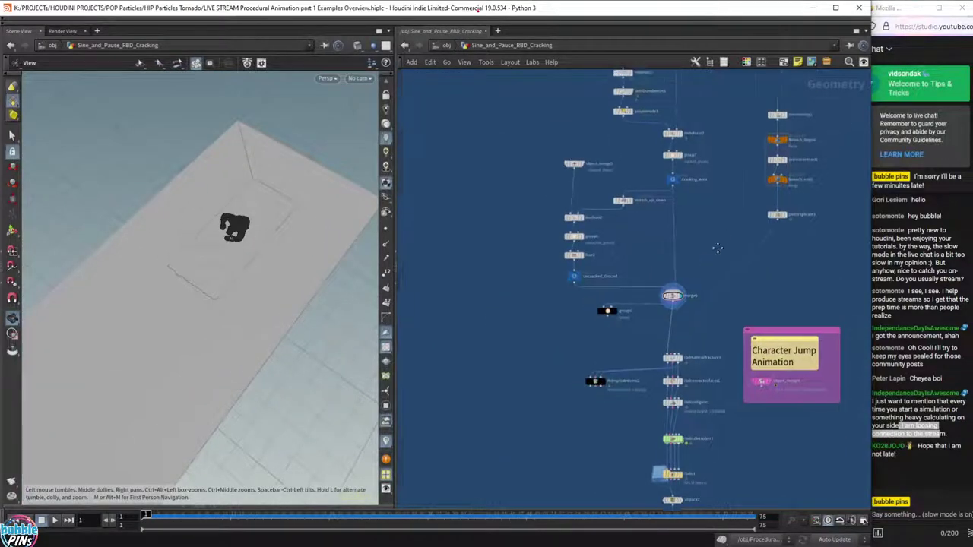
middle_drag(716, 247, 682, 281)
drag(257, 257, 237, 200)
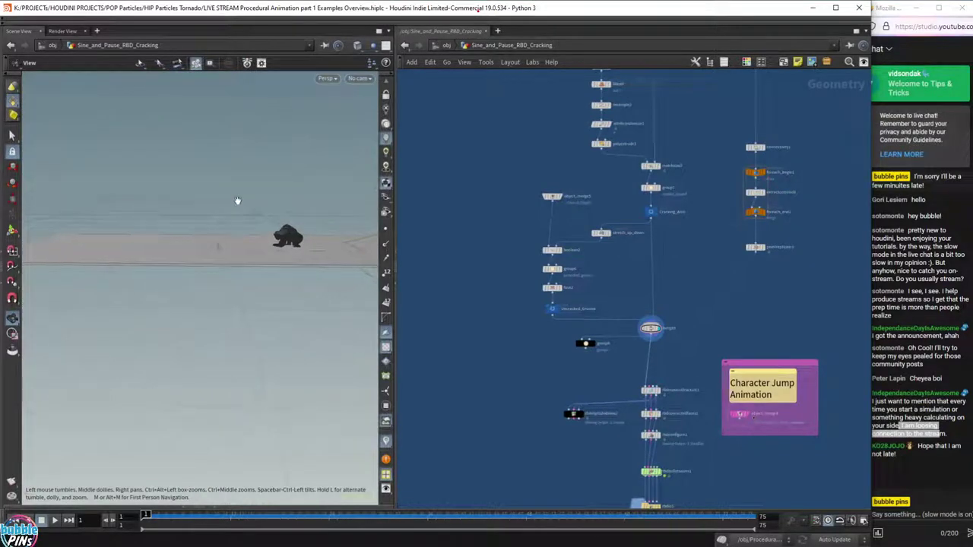
mouse_move(300, 250)
mouse_down()
mouse_move(350, 323)
mouse_move(305, 232)
mouse_up()
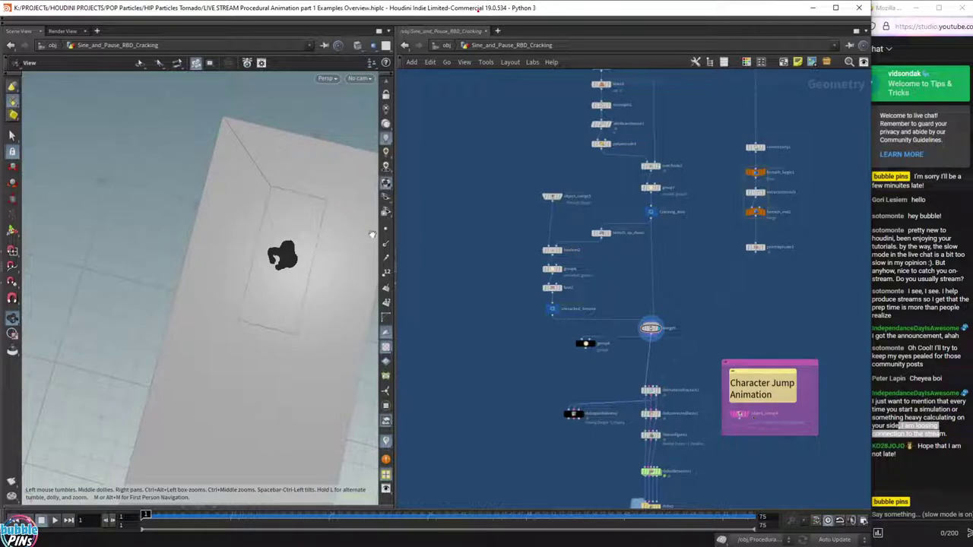
drag(372, 235, 289, 256)
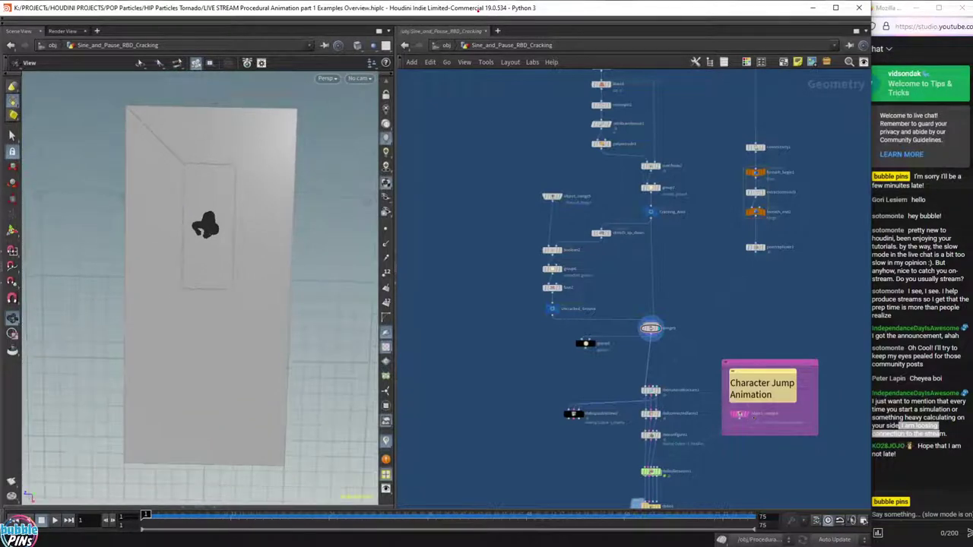
Mark nested red rectangles on the ground slab around the character's path, and clear the marks.
click(477, 8)
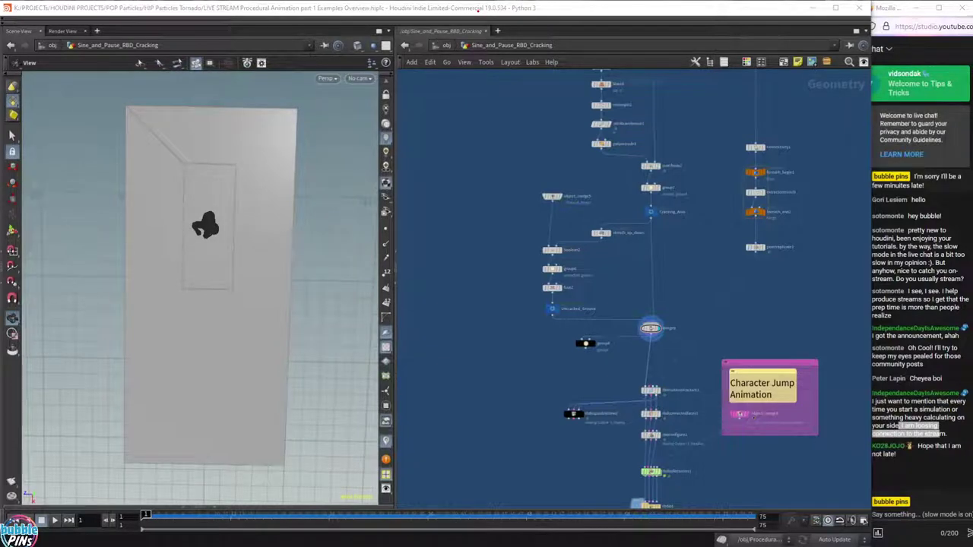
drag(146, 127, 262, 422)
drag(173, 157, 248, 418)
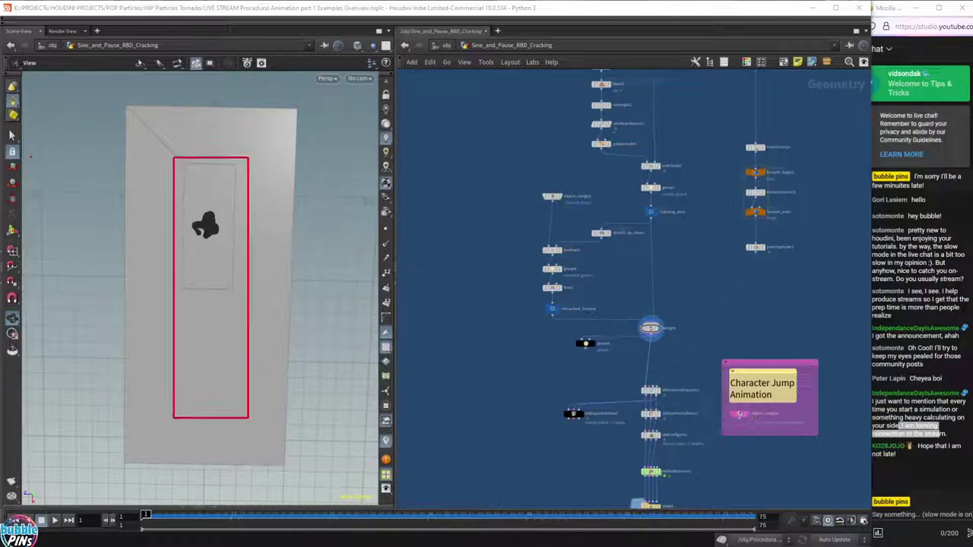
drag(153, 139, 270, 433)
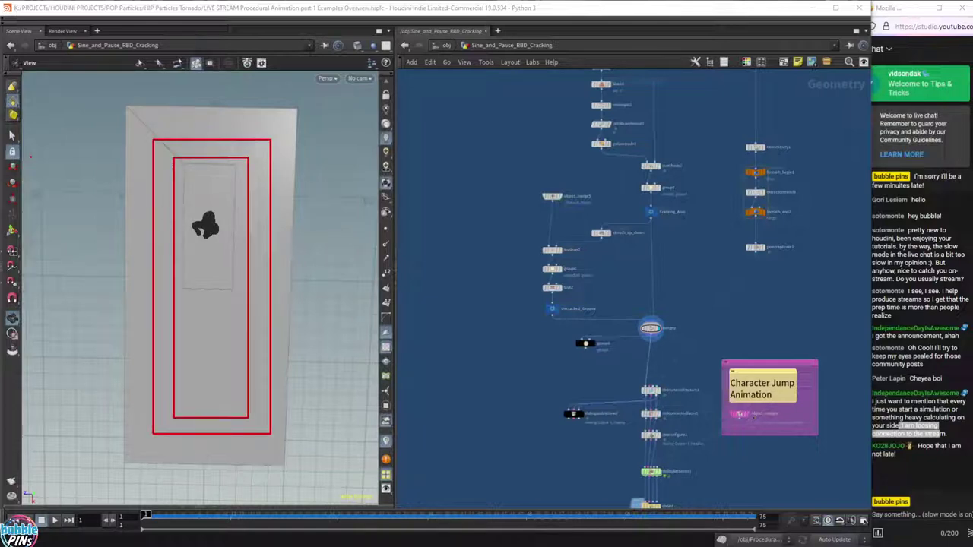
drag(134, 120, 284, 450)
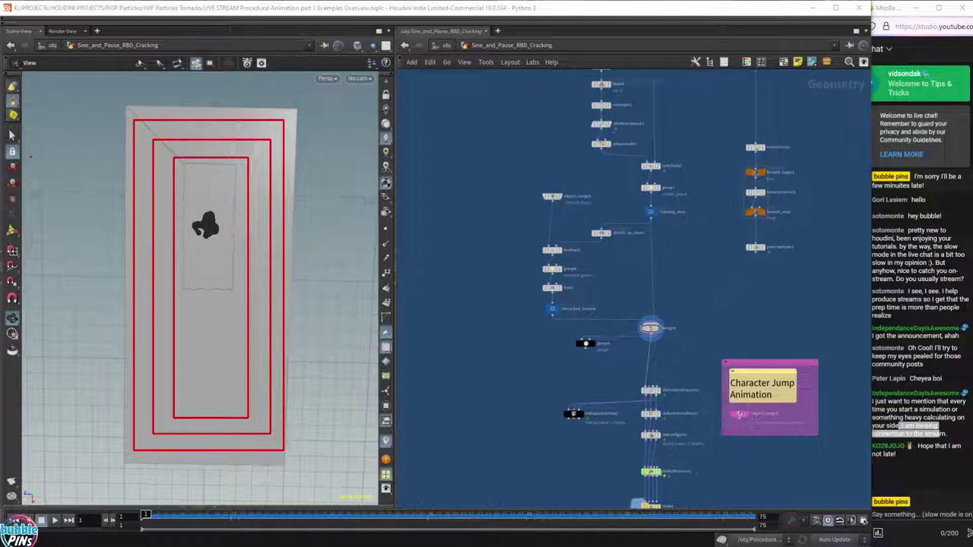
key(Escape)
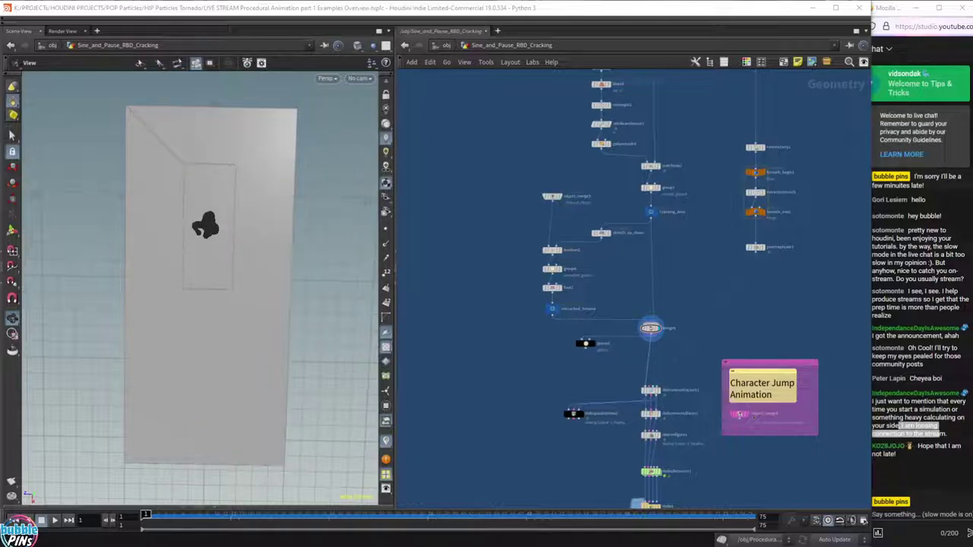
Outline one long central area of the slab in red, mark two spots beside it, and clear the annotations.
drag(175, 158, 244, 416)
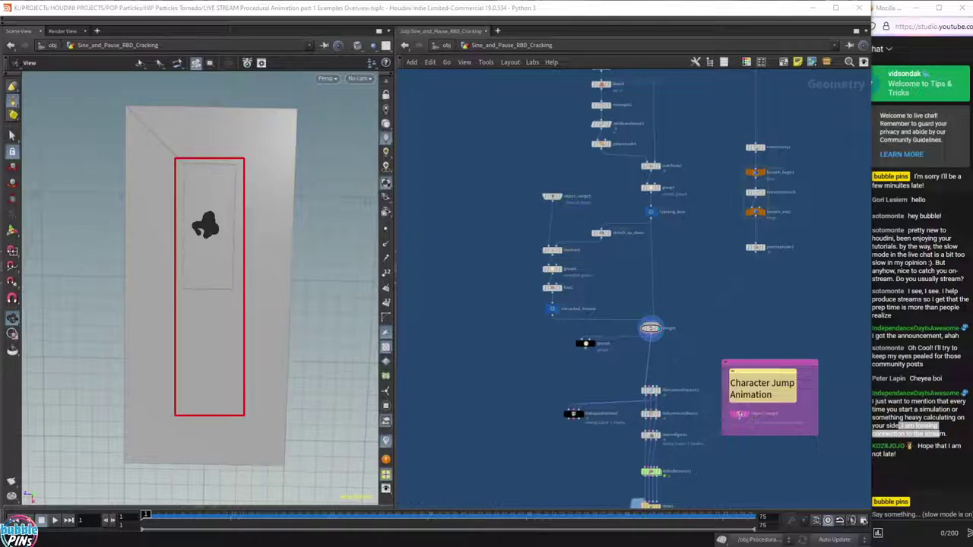
drag(118, 137, 167, 164)
drag(137, 172, 161, 199)
key(Escape)
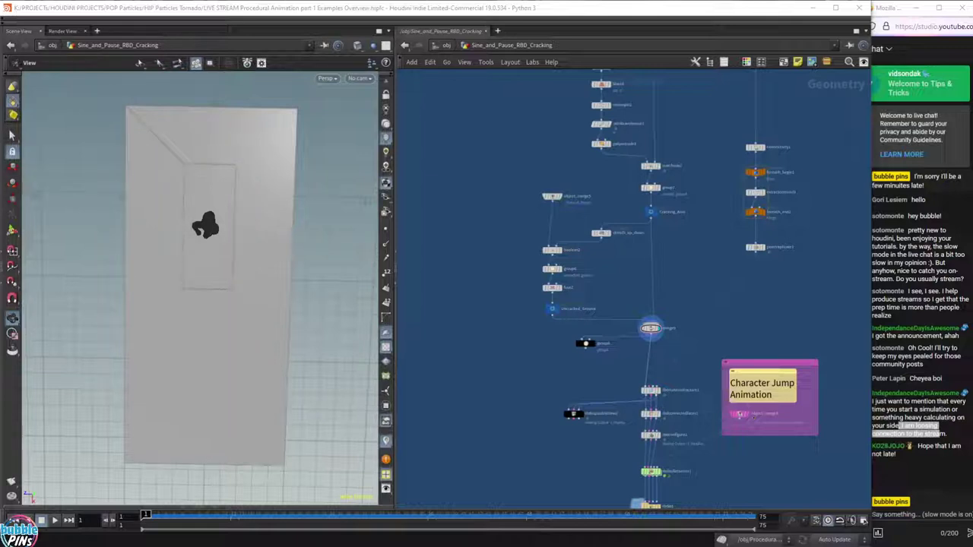
Outline a wide red area on the slab with a narrower green area inside it, and erase both outlines.
drag(161, 144, 264, 424)
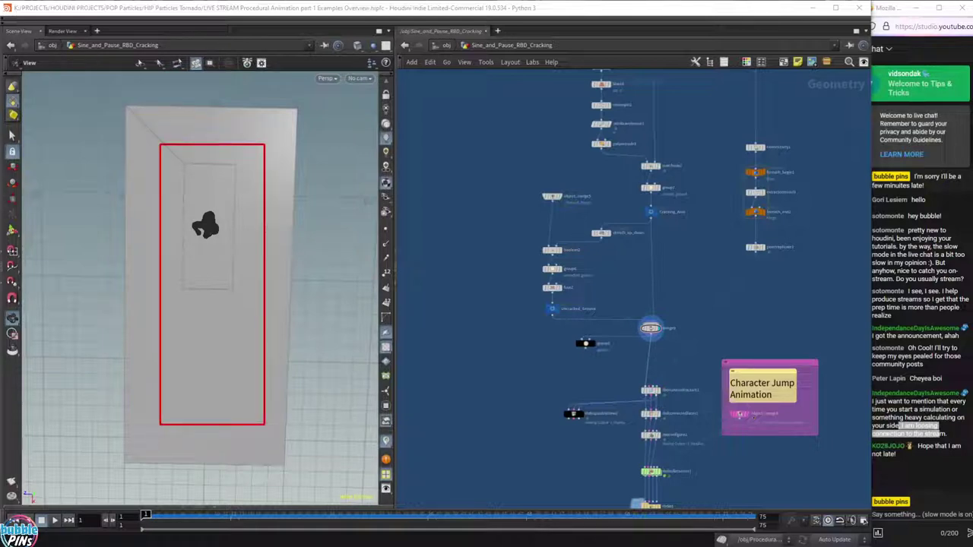
drag(182, 162, 236, 395)
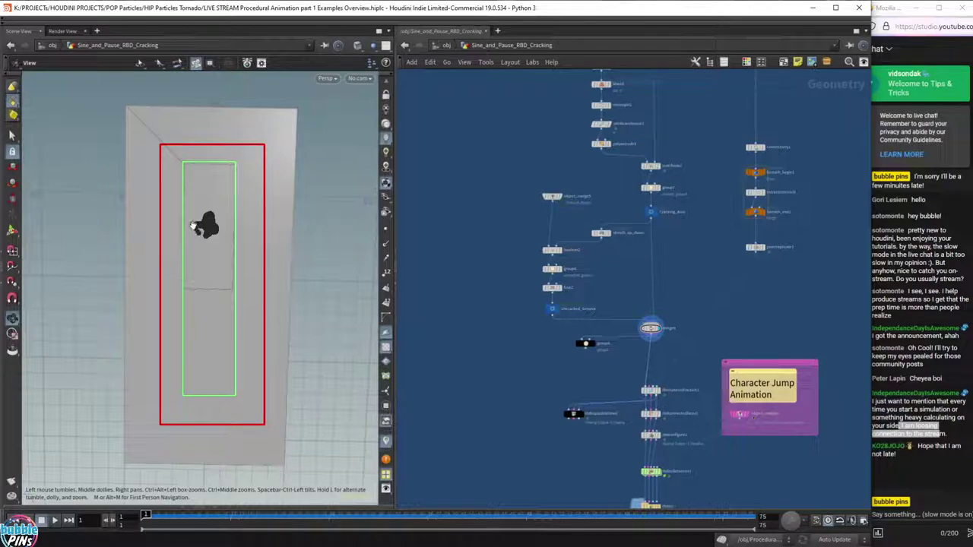
key(Escape)
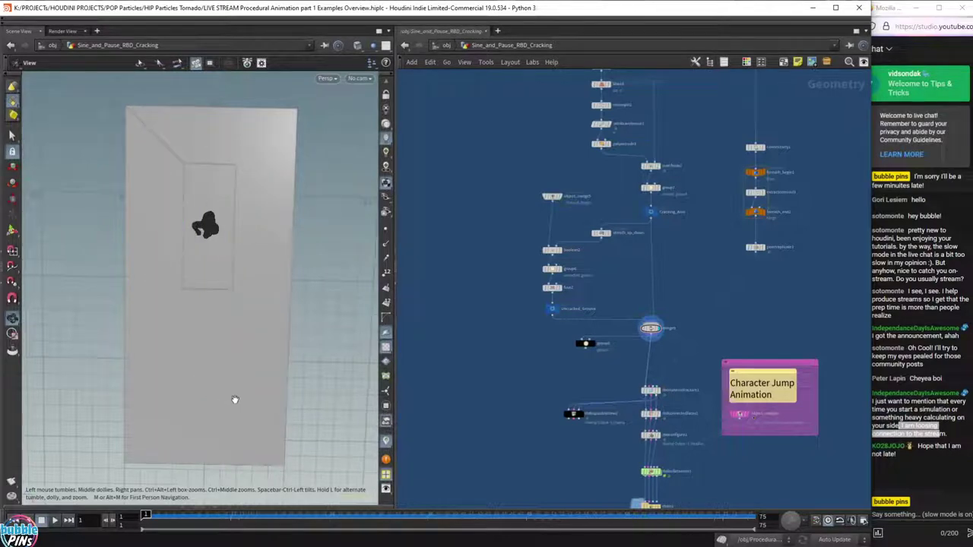
Extend the playback range to frame 240 with the crouching character in close view.
drag(187, 187, 258, 209)
scroll(255, 208, up, 4)
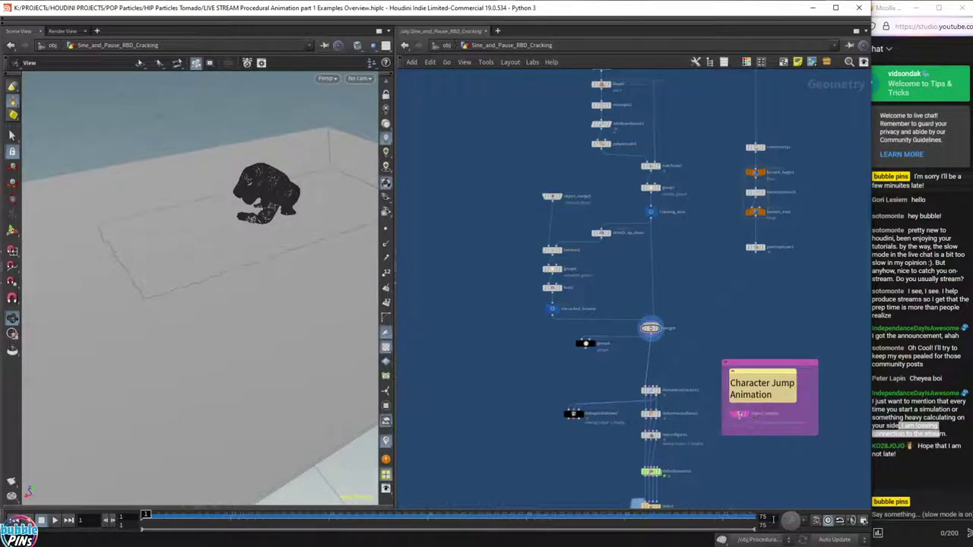
click(843, 523)
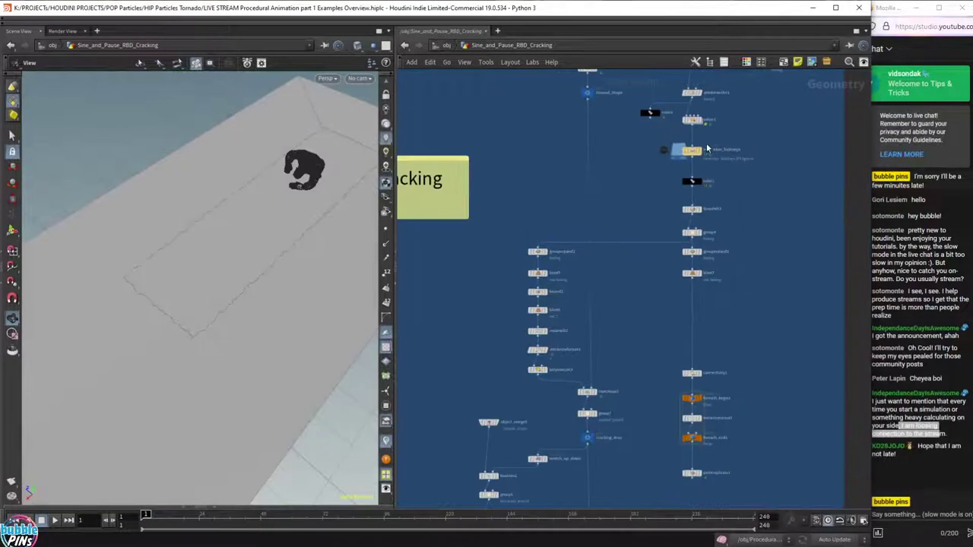
Locate the solver1 node and select the remember_footsteps file cache below it.
scroll(712, 175, up, 5)
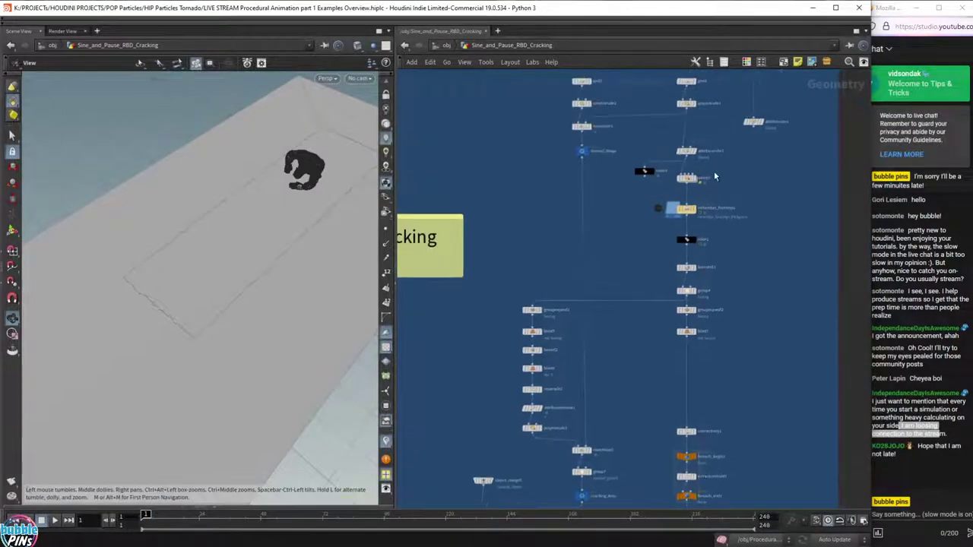
scroll(713, 176, up, 3)
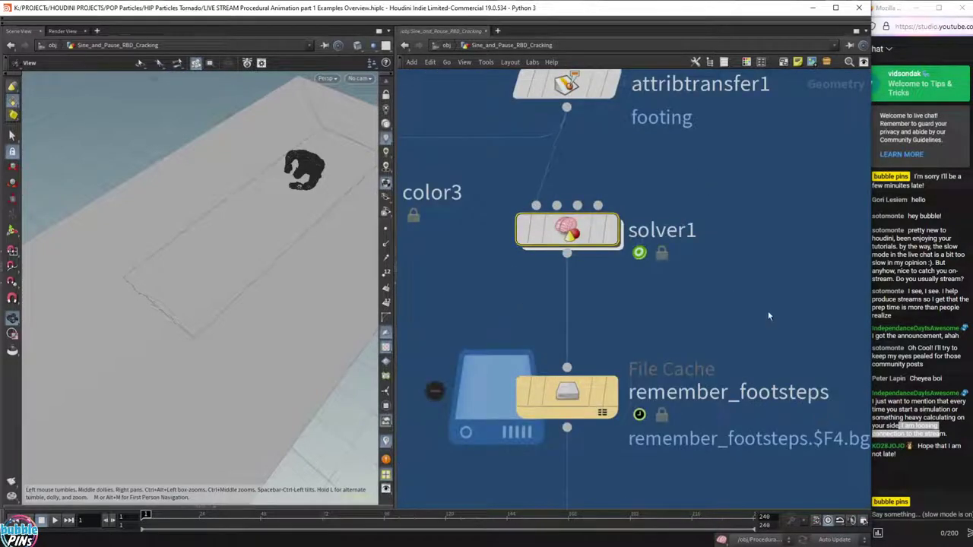
drag(732, 193, 473, 284)
drag(709, 299, 524, 422)
middle_drag(661, 338, 666, 235)
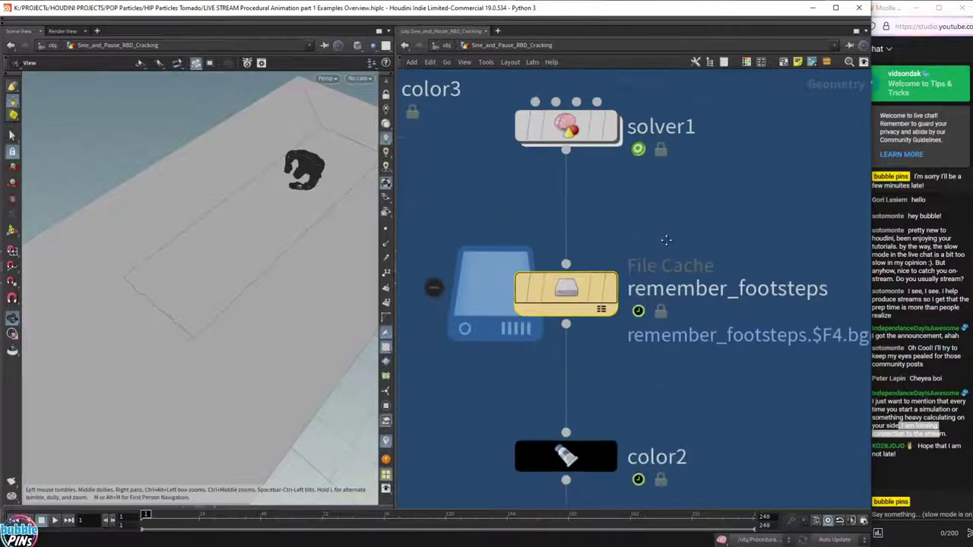
Display the color2 node, play the animation to watch the footprints, and rewind to frame 1.
mouse_move(612, 460)
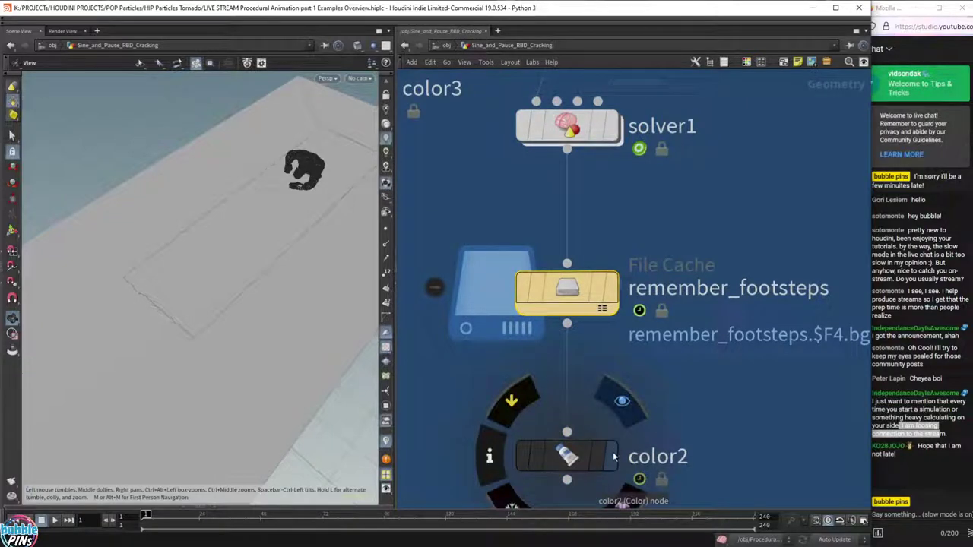
click(614, 456)
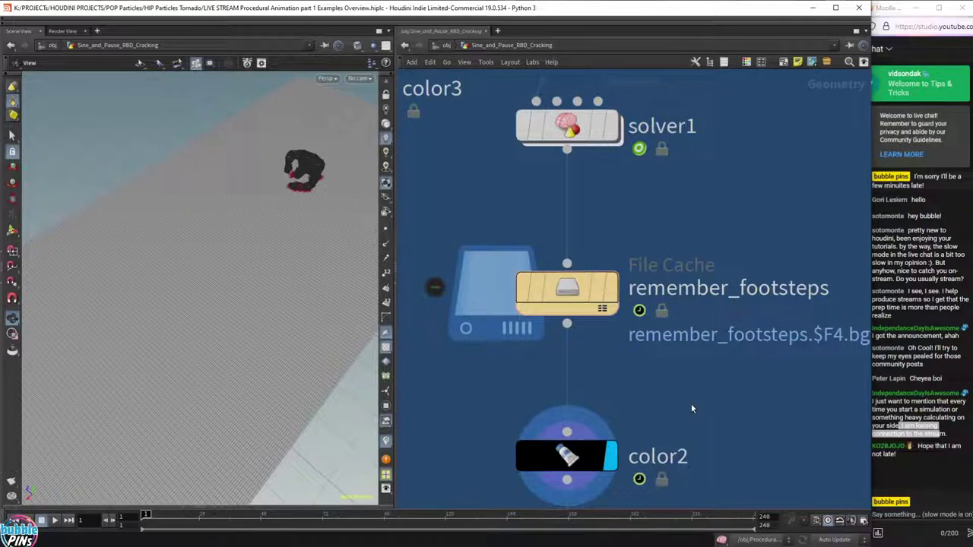
key(Up)
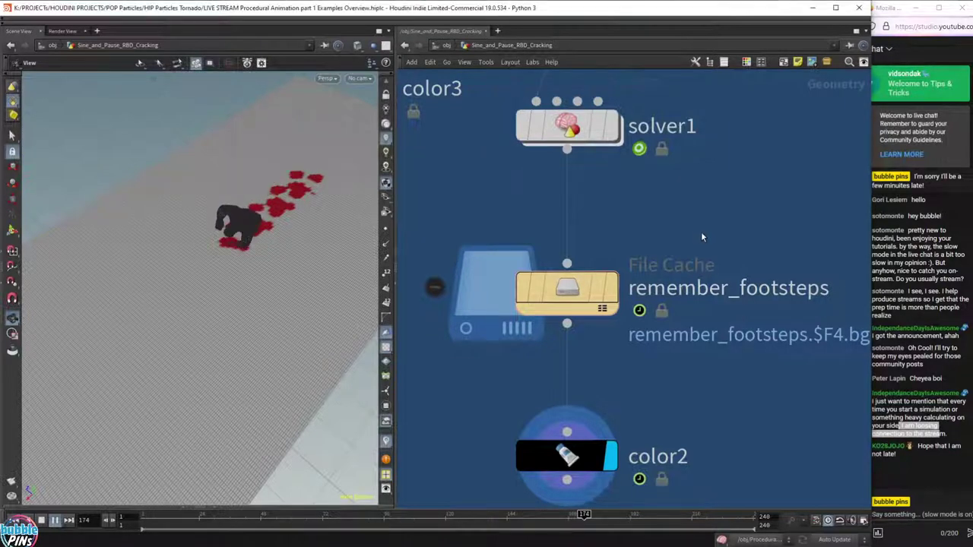
key(ctrl+Up)
Place a copy of a color node beside solver1, wire it to attribtransfer1's output and display the copy.
scroll(703, 250, down, 2)
middle_drag(743, 213, 677, 296)
drag(658, 301, 480, 215)
alt+drag(542, 244, 725, 255)
middle_drag(616, 226, 656, 380)
drag(583, 319, 764, 380)
middle_drag(785, 327, 724, 342)
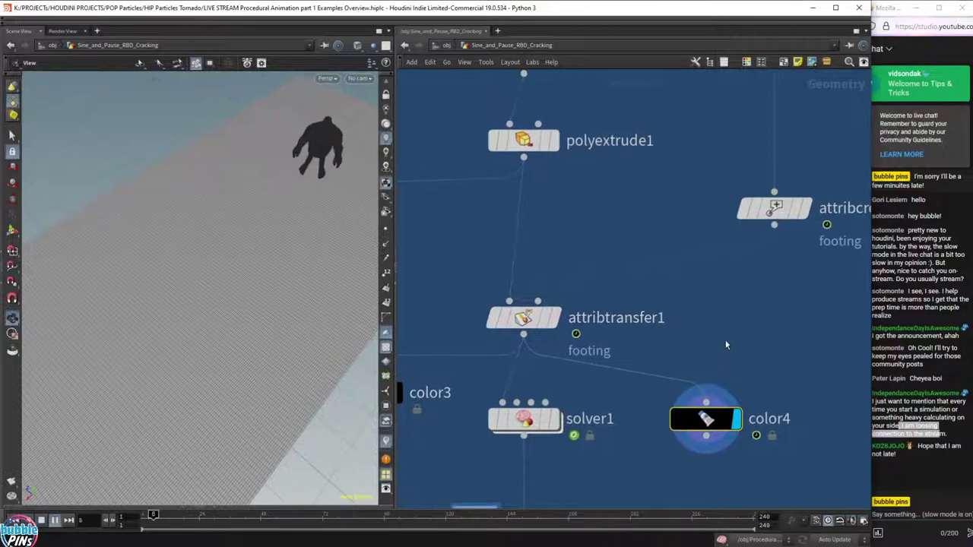
Watch the attribtransfer1 footing color play back from a lower viewpoint, and rewind to frame 1.
drag(291, 93, 231, 168)
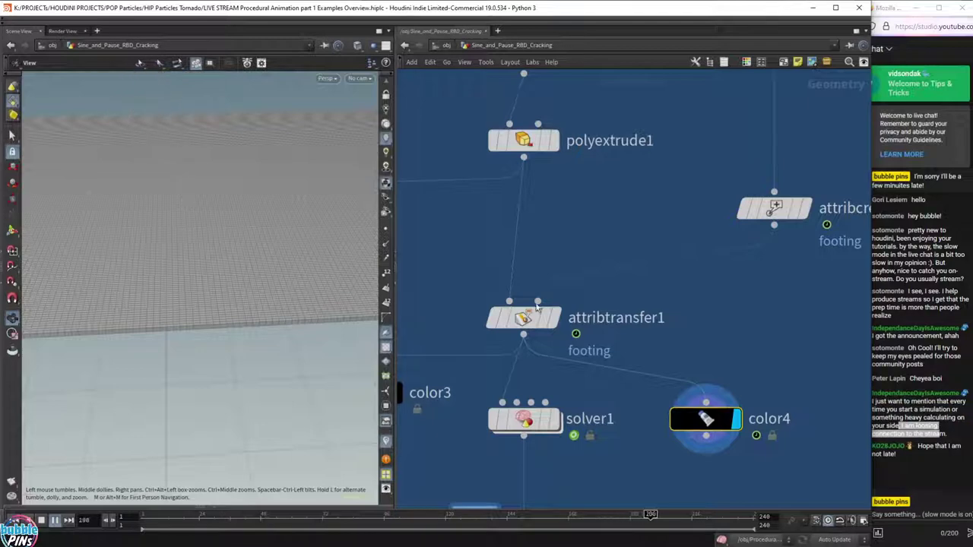
key(ctrl+Up)
middle_drag(599, 397, 666, 343)
Select the solver1 node and examine its place between attribtransfer1 and remember_footsteps.
click(591, 368)
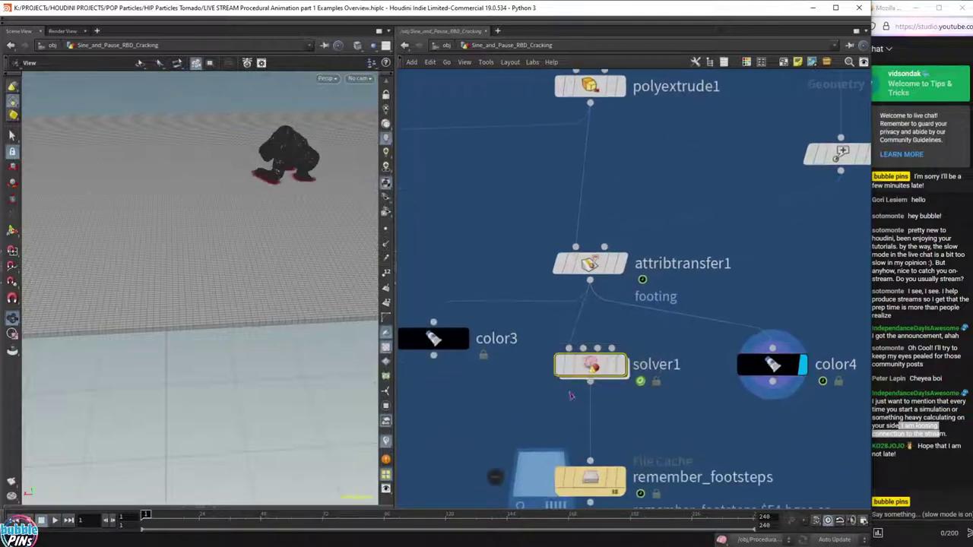
scroll(626, 404, up, 2)
middle_drag(696, 409, 649, 397)
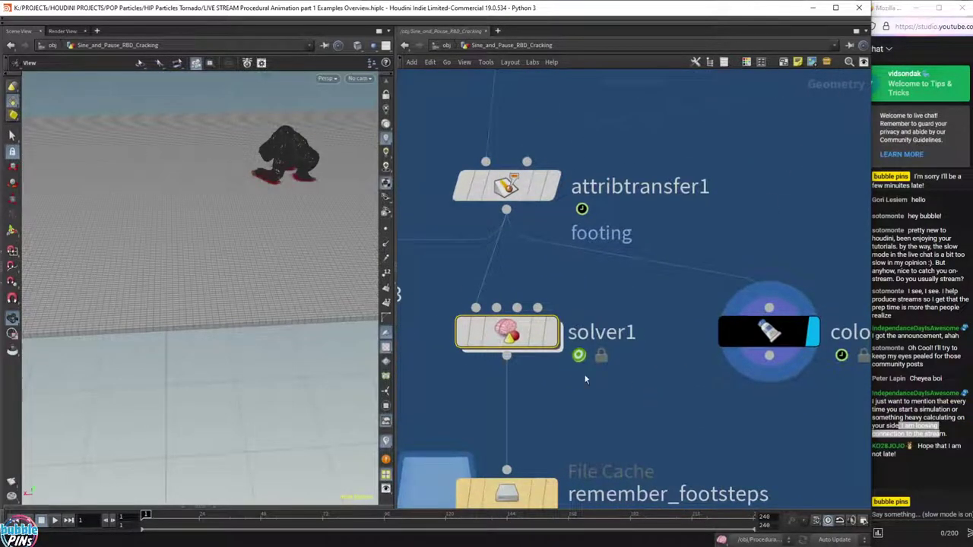
drag(247, 254, 304, 304)
drag(594, 284, 436, 374)
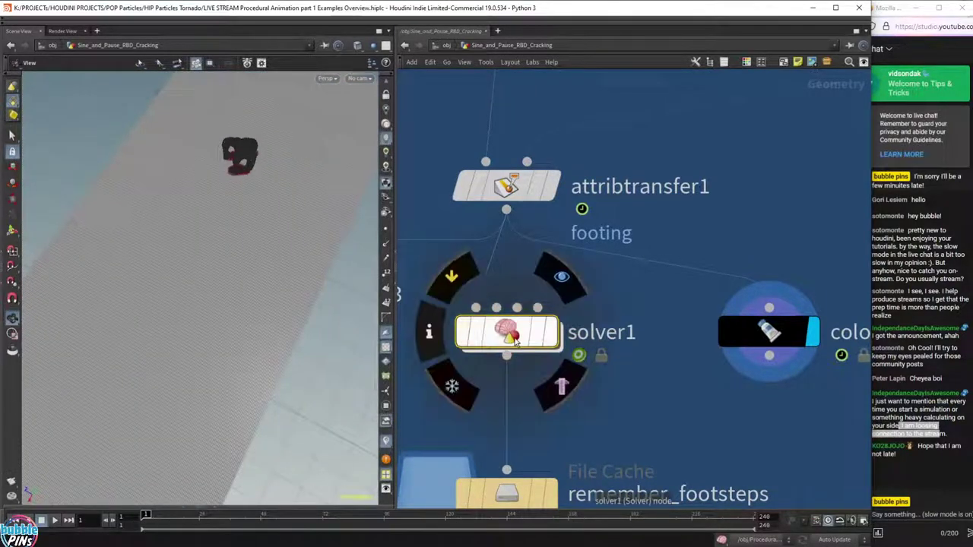
drag(607, 296, 400, 361)
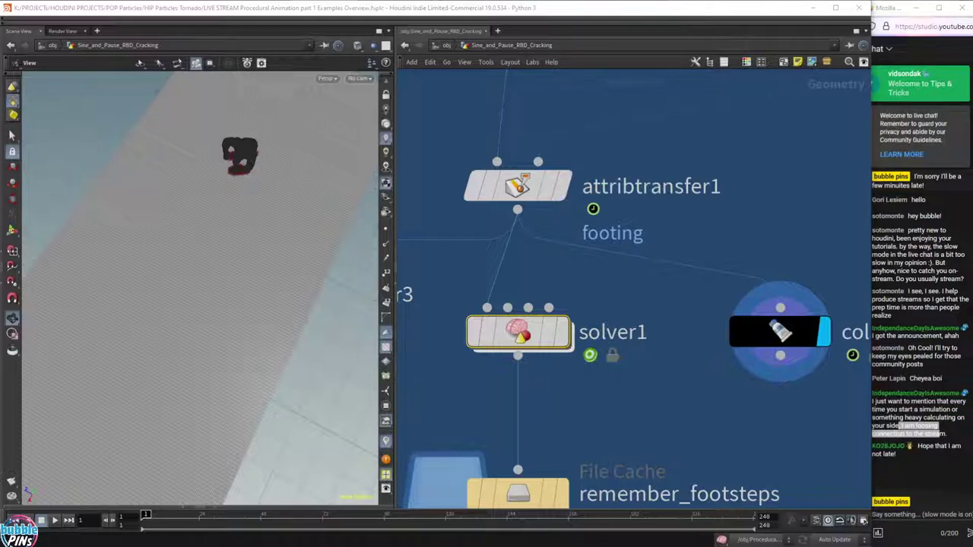
Survey the node chain from attribtransfer1 down to timeshift3 and view the colored ground grid at an angle.
click(281, 14)
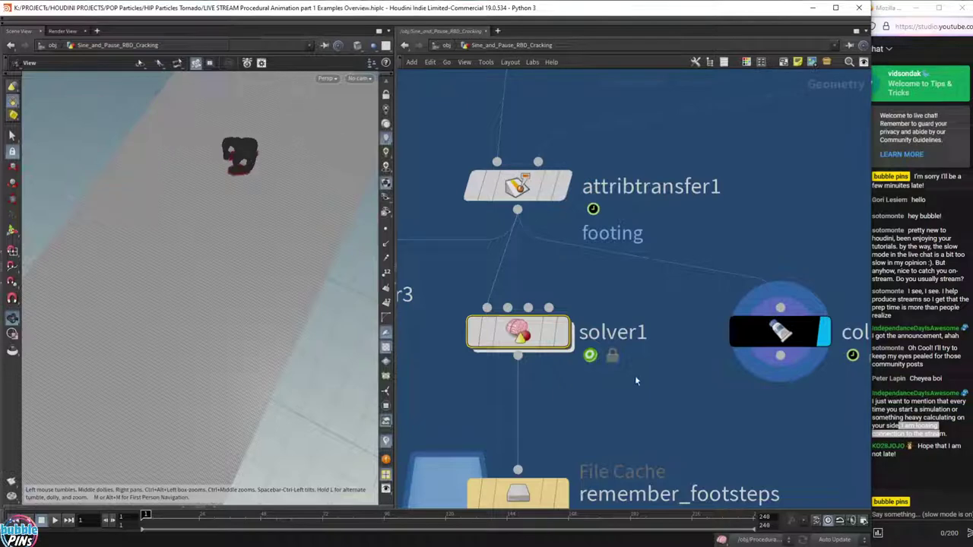
scroll(634, 376, down, 1)
scroll(636, 381, down, 2)
middle_drag(641, 393, 634, 260)
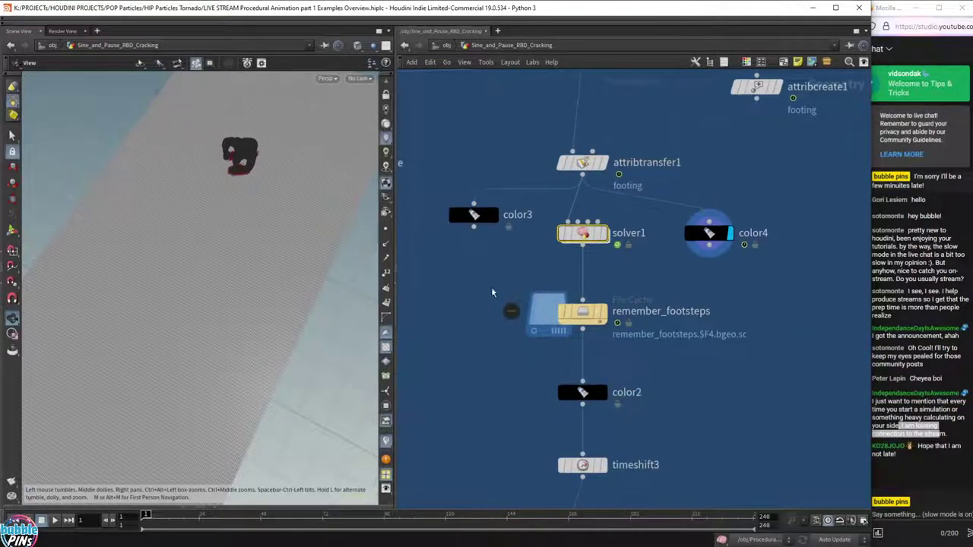
drag(266, 179, 259, 174)
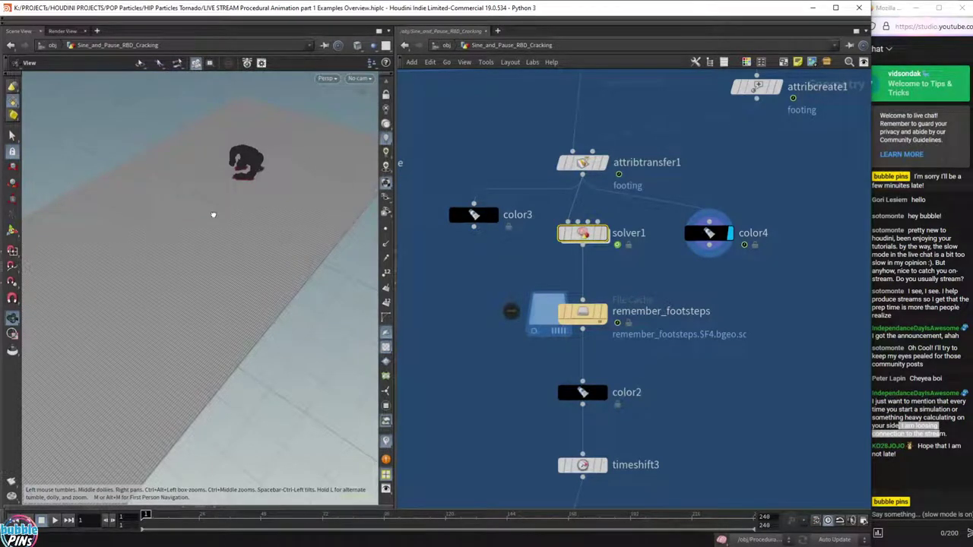
Follow the RBD Cracking Ground network down to merge9, display its combined cracking and uncracked ground, and select the node.
drag(213, 215, 245, 229)
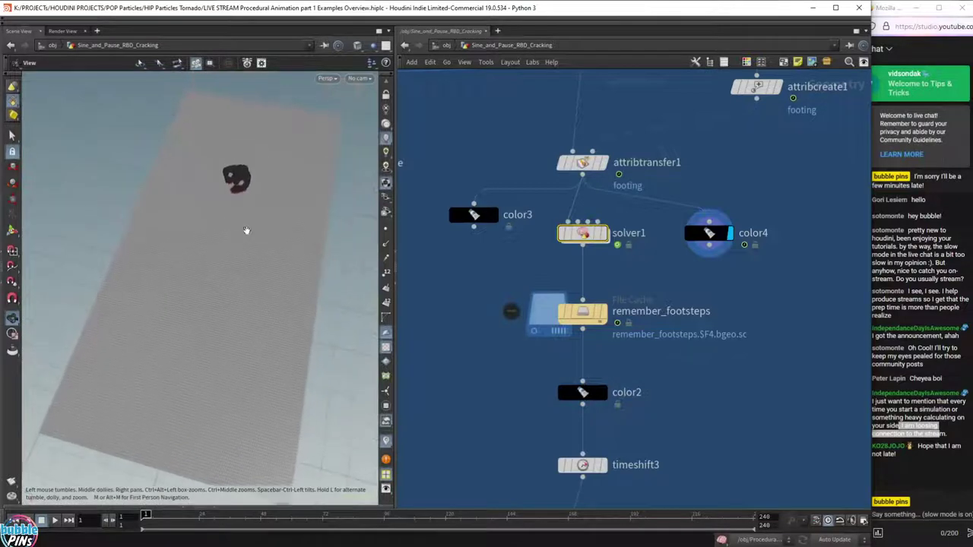
scroll(574, 316, down, 6)
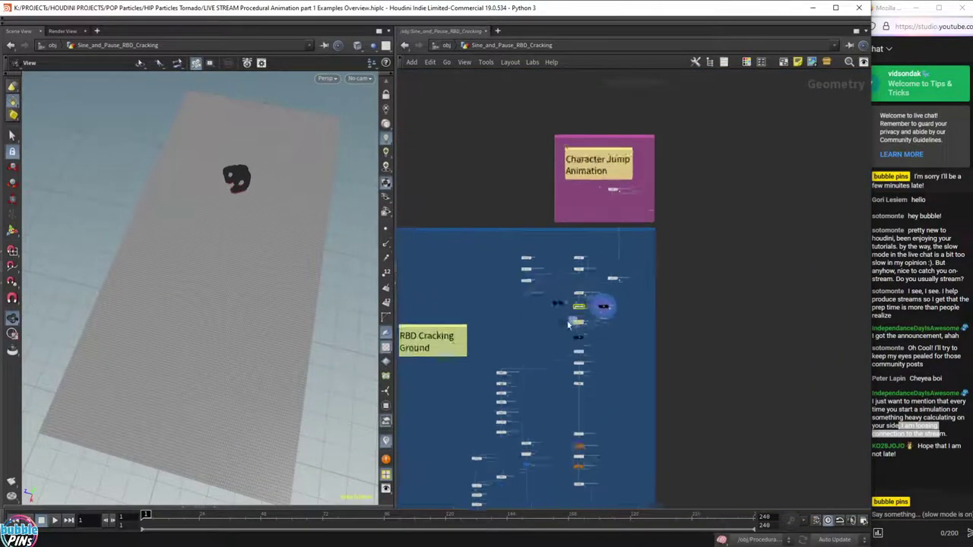
scroll(568, 325, up, 5)
drag(293, 107, 274, 179)
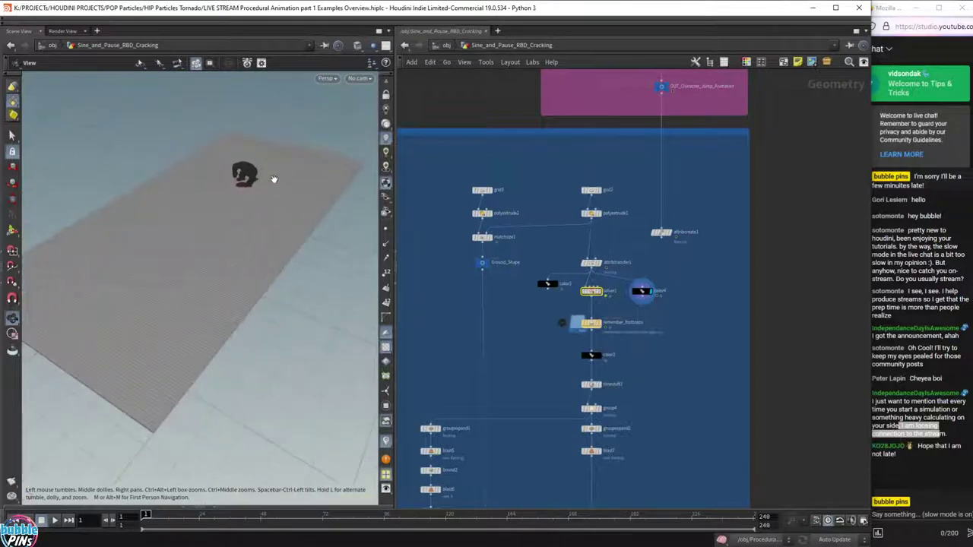
middle_drag(497, 367, 560, 223)
middle_drag(582, 342, 621, 205)
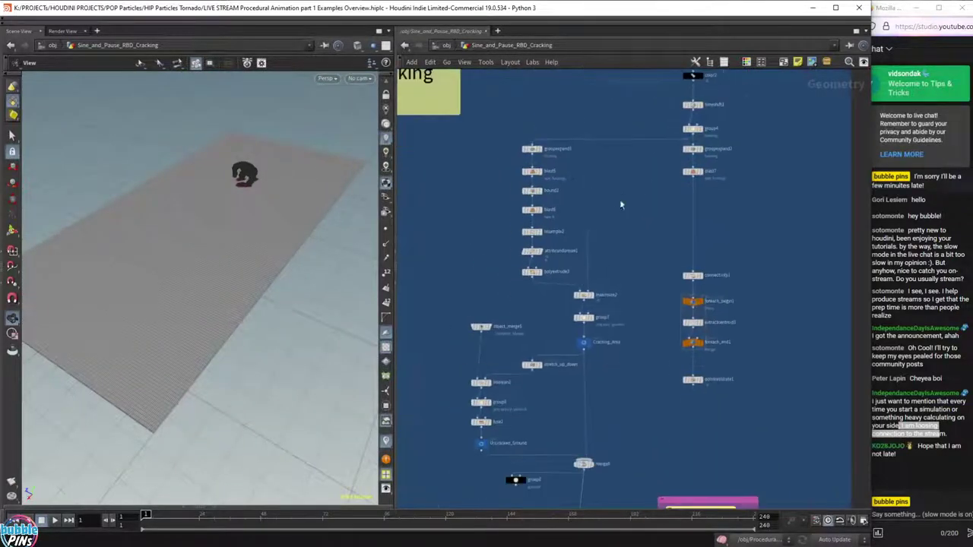
middle_drag(635, 360, 645, 318)
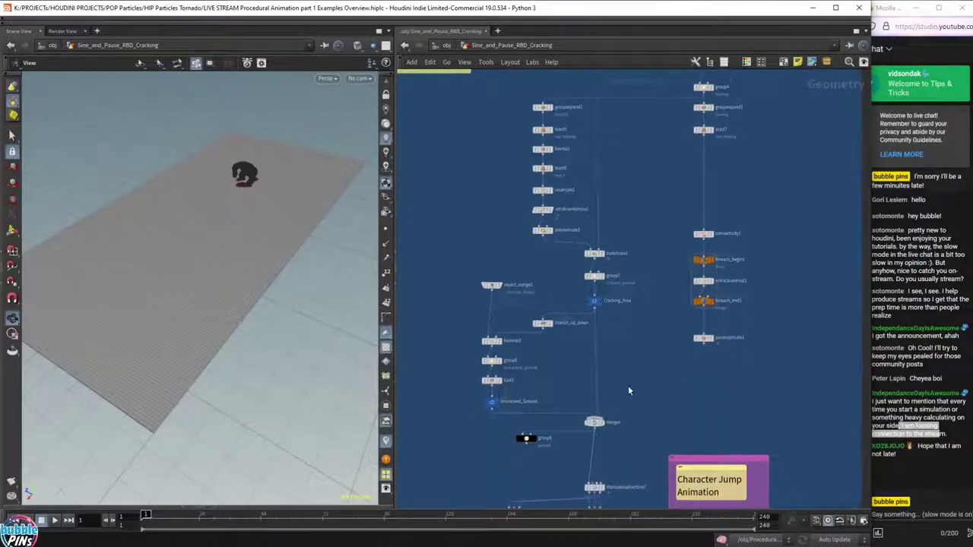
middle_drag(628, 390, 632, 327)
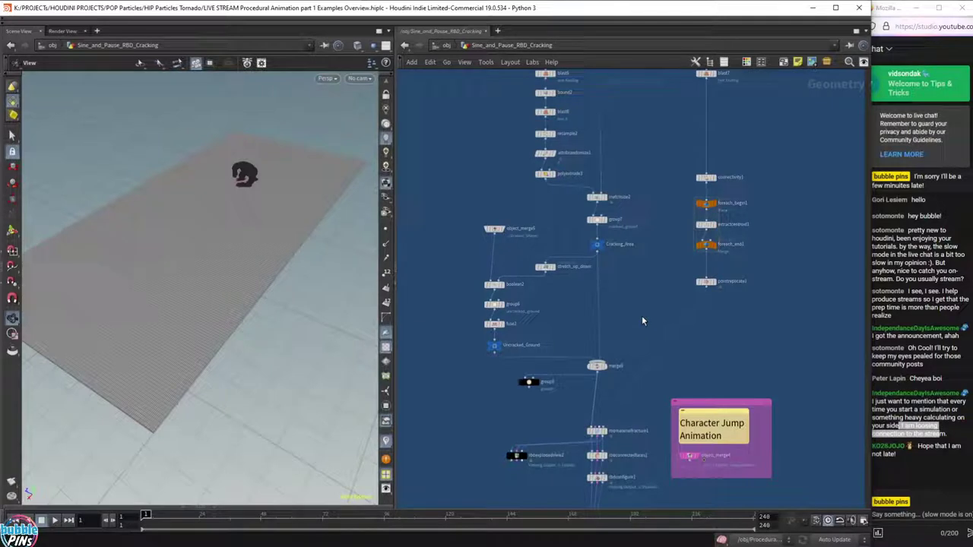
click(606, 368)
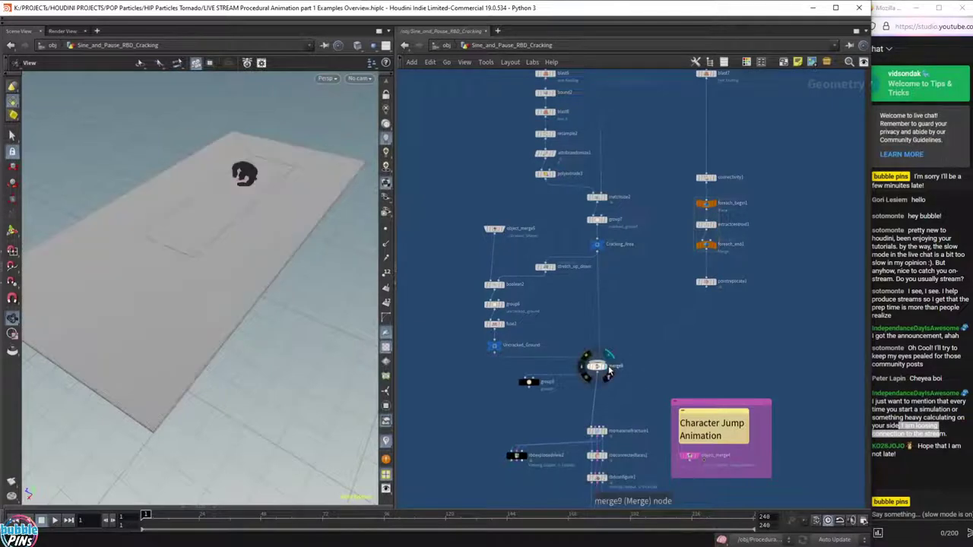
drag(643, 348, 584, 388)
Display the rbdmaterialfracture1 node and inspect the fracture pattern around the character's footsteps up close and from the side.
middle_drag(634, 423, 628, 346)
scroll(598, 361, up, 5)
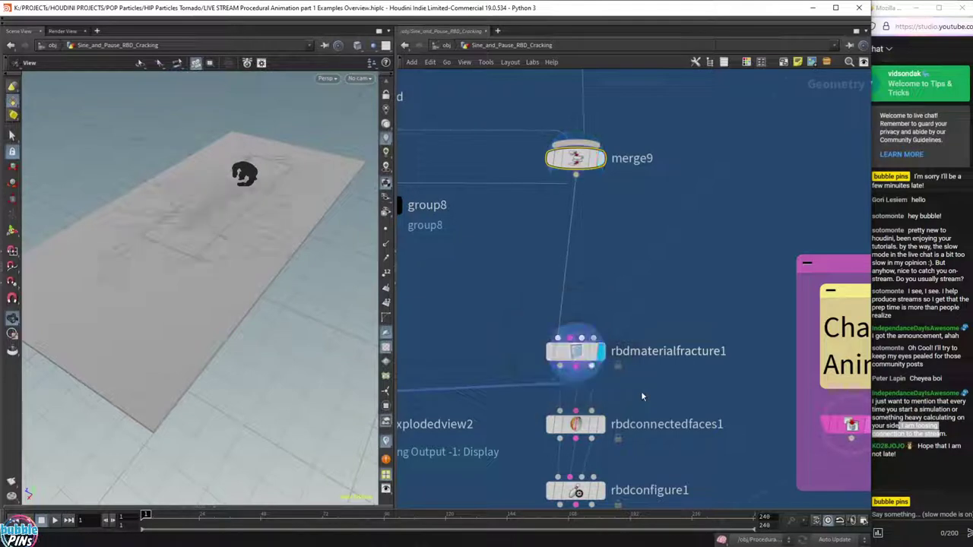
drag(260, 211, 235, 211)
scroll(247, 213, up, 5)
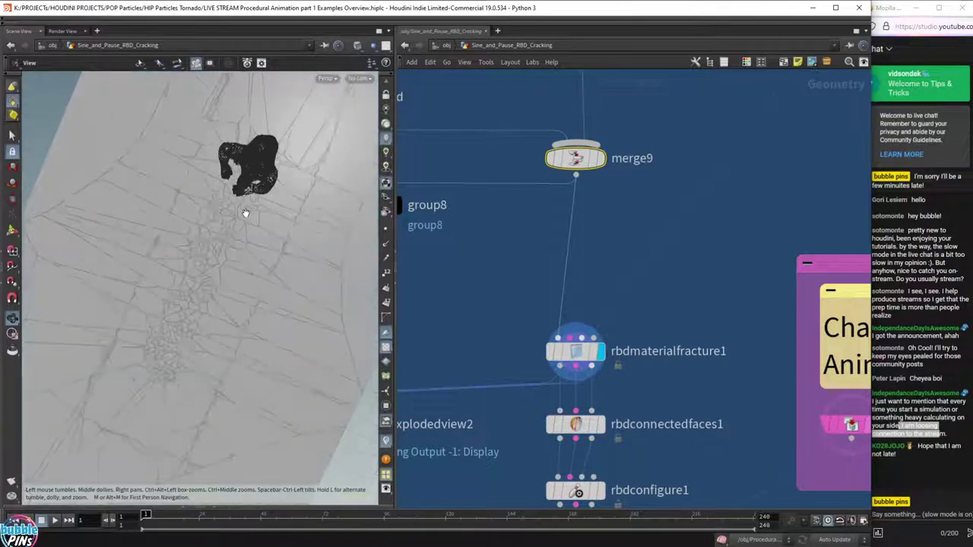
drag(224, 236, 232, 138)
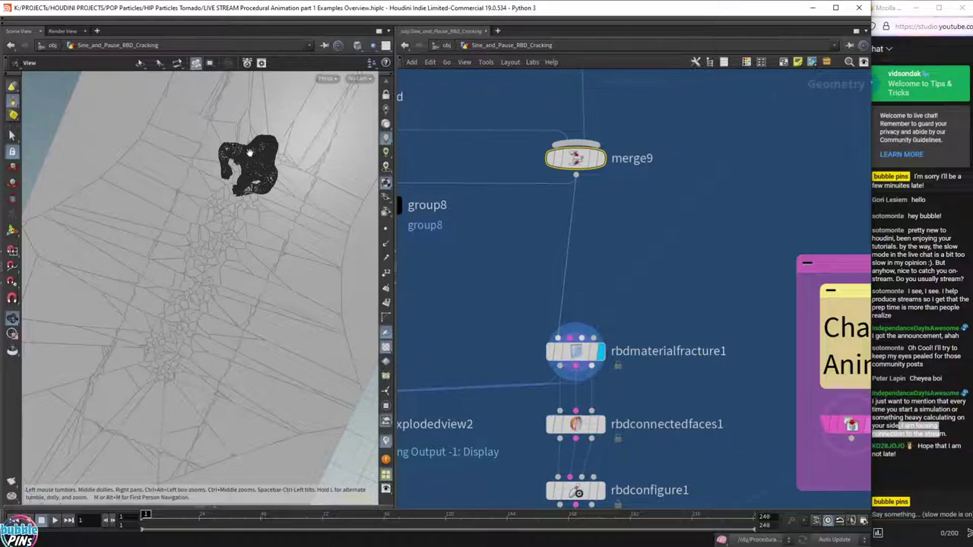
drag(281, 192, 208, 196)
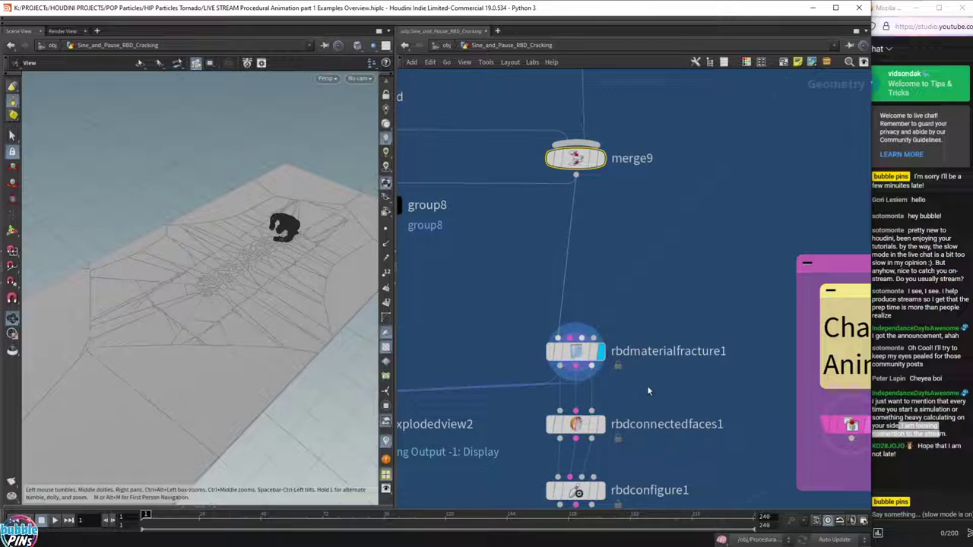
drag(274, 266, 283, 247)
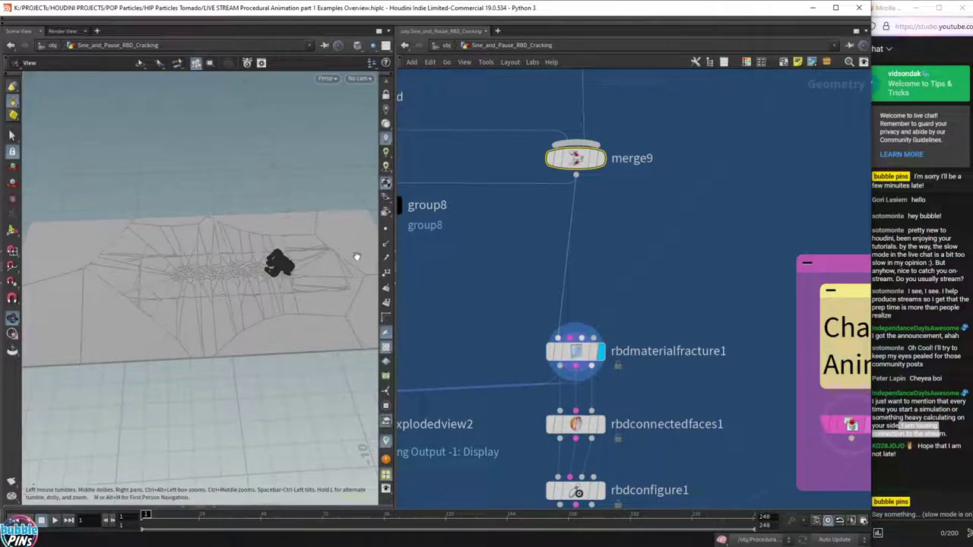
Display and select rbdconnectedfaces1, and view its fractured ground from several angles.
mouse_move(604, 433)
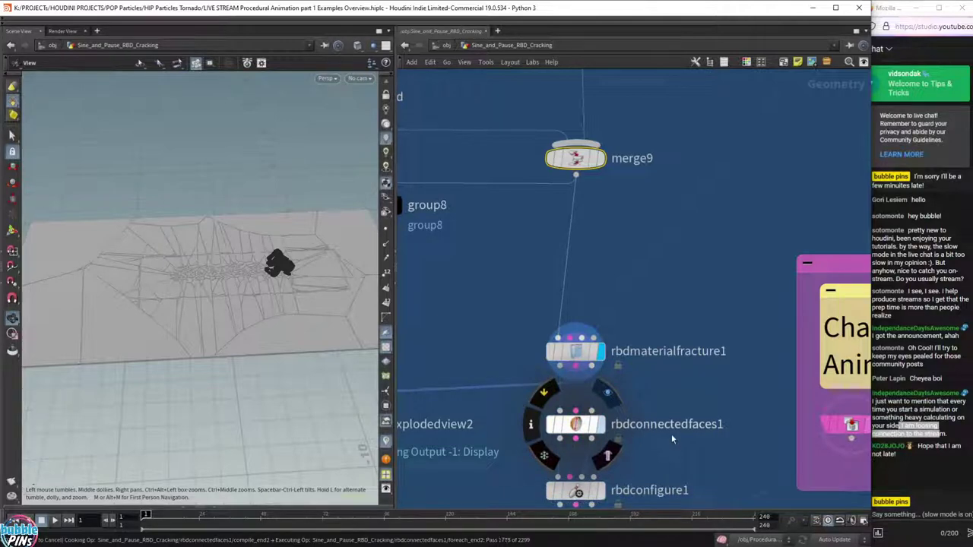
scroll(680, 439, down, 4)
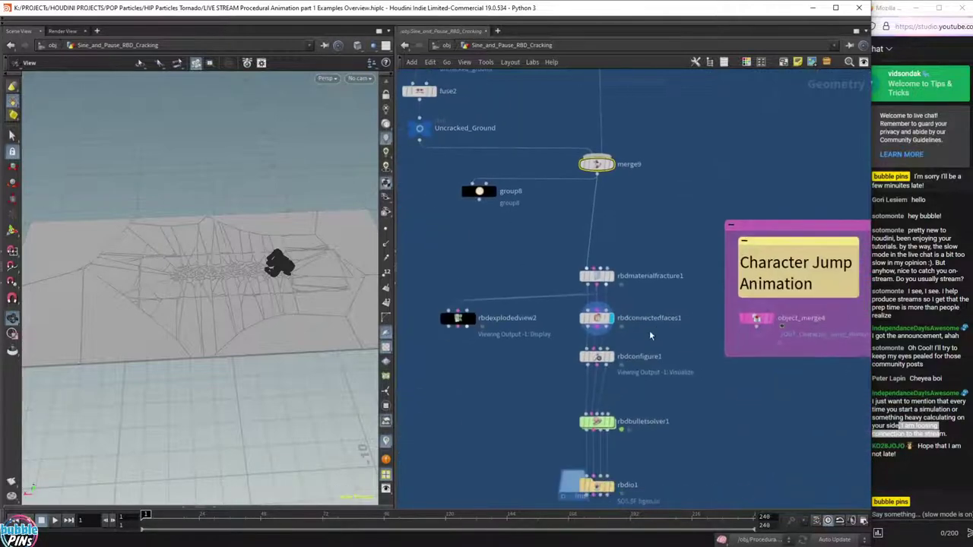
mouse_move(608, 323)
scroll(622, 330, up, 3)
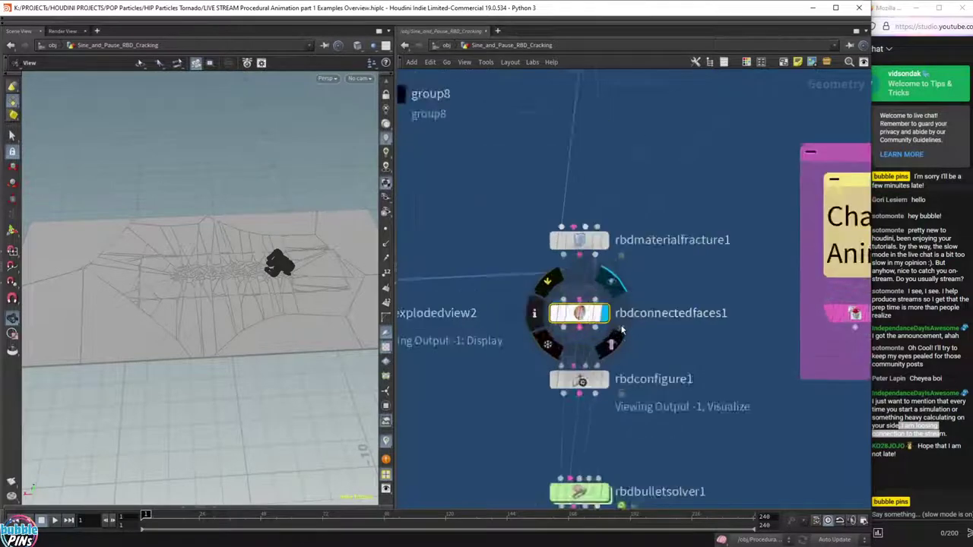
scroll(621, 329, up, 2)
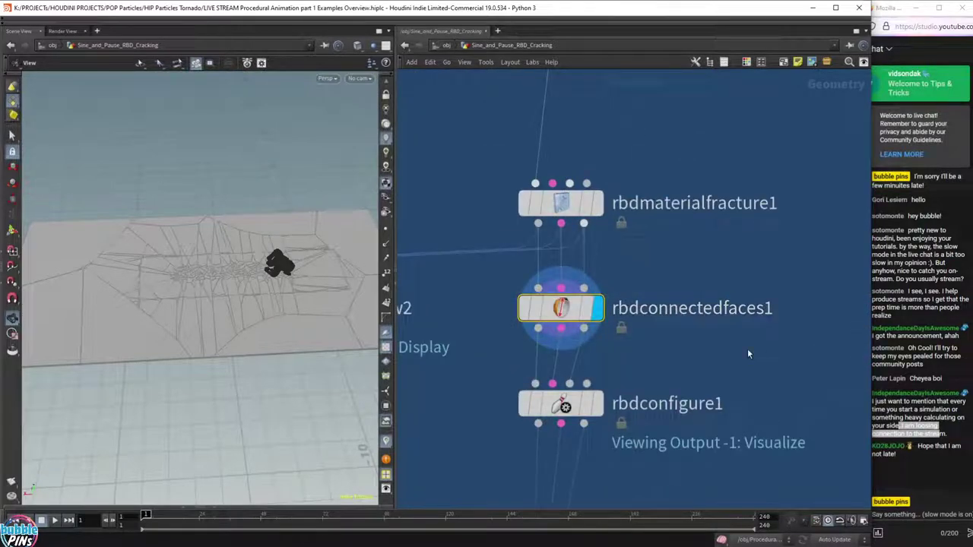
drag(304, 319, 232, 322)
drag(712, 347, 494, 269)
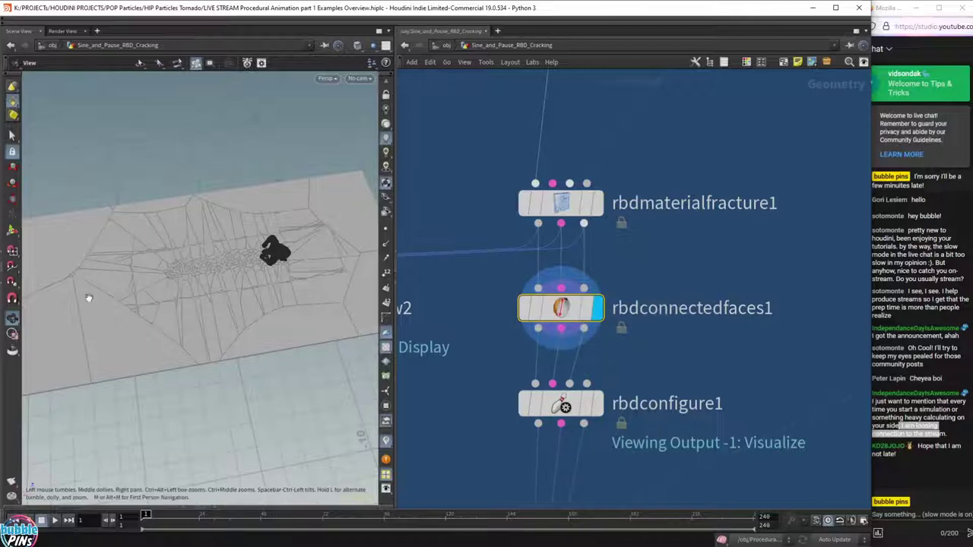
drag(90, 298, 244, 268)
Follow the chain past rbdconfigure1 and rbdbulletsolver1, and display the rbdio1 cache node.
scroll(676, 359, down, 2)
middle_drag(676, 359, 619, 173)
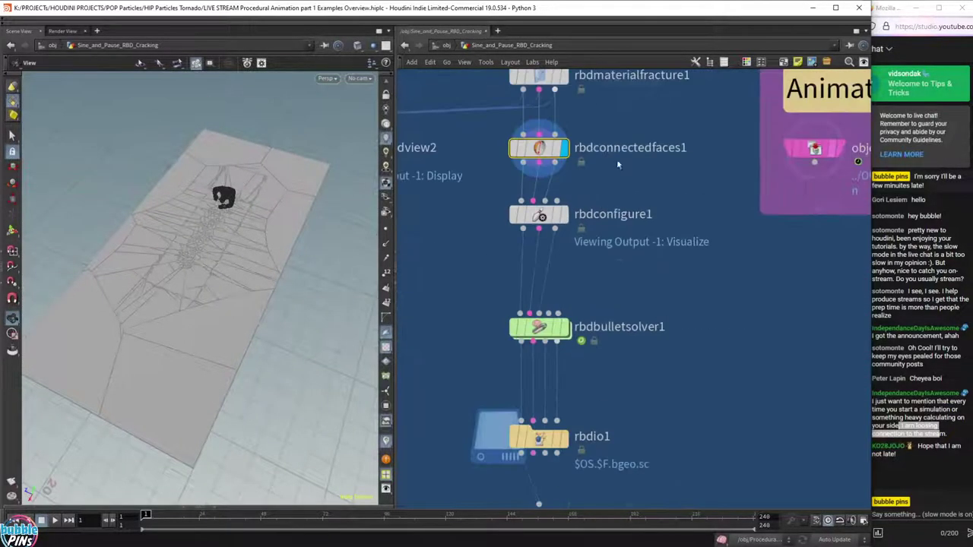
middle_drag(680, 305, 674, 231)
mouse_move(563, 263)
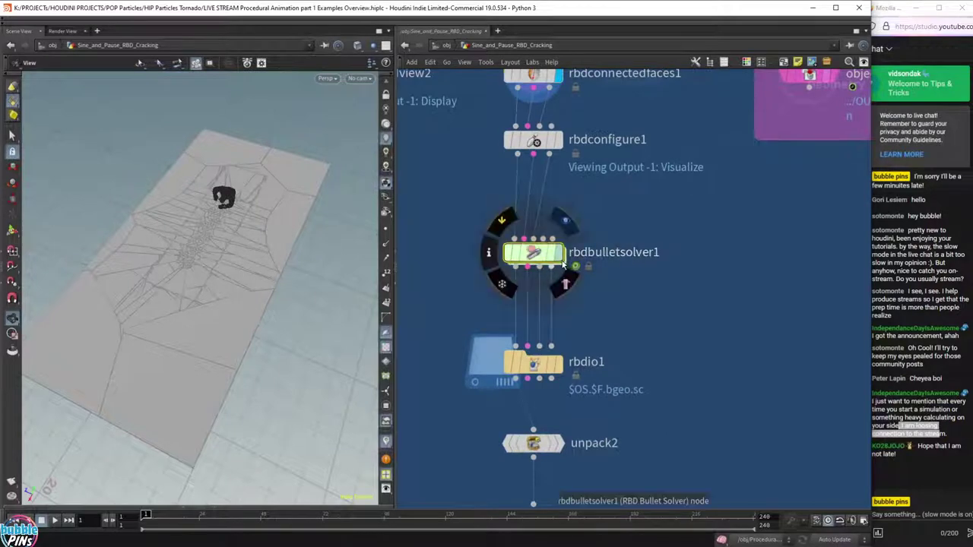
click(560, 363)
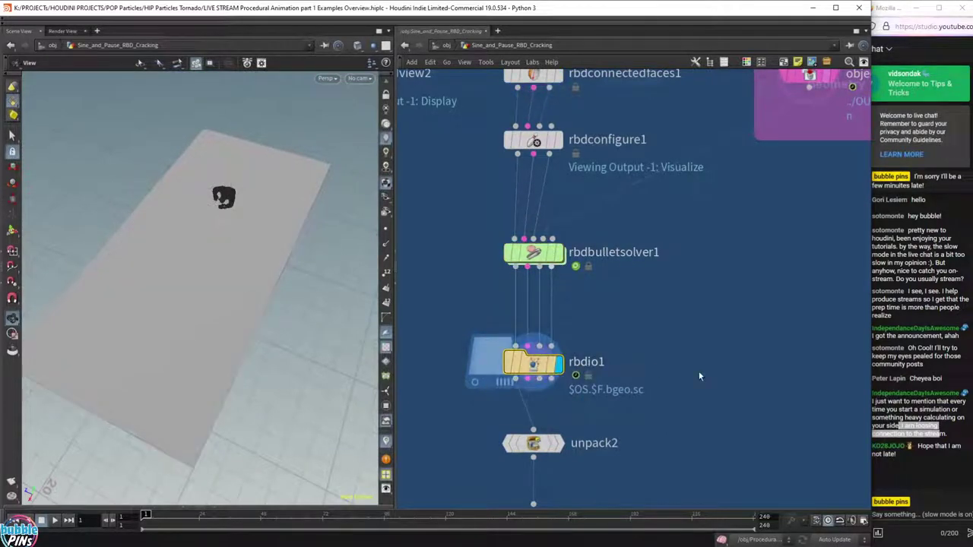
Examine the rbdconfigure1 inputs, then display object_merge4 in the Character Jump Animation box and play its animation.
scroll(698, 371, down, 2)
middle_drag(761, 196, 758, 258)
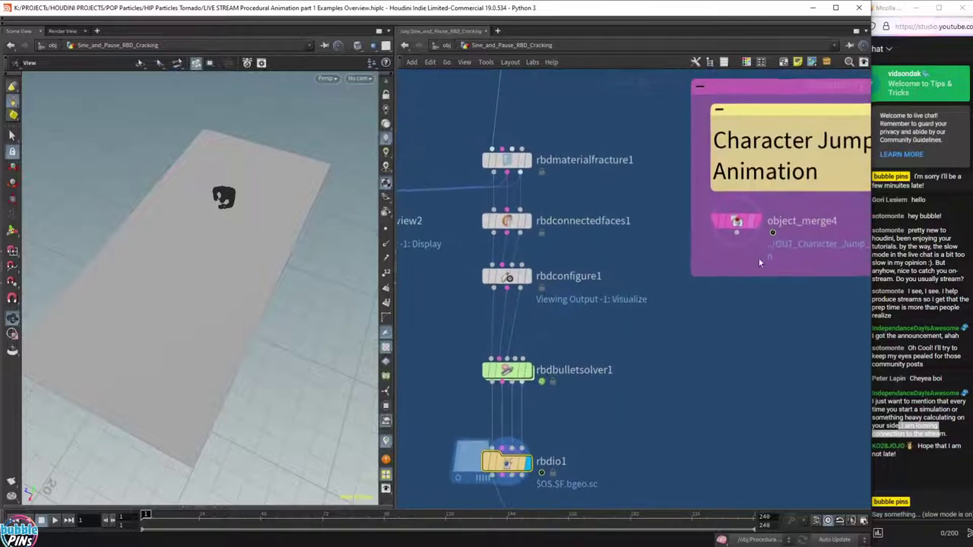
mouse_move(522, 270)
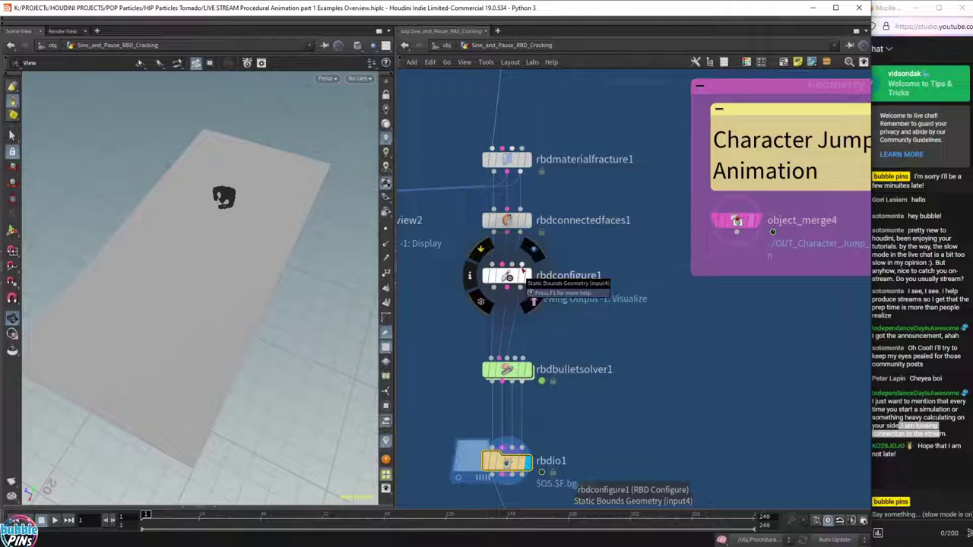
click(759, 221)
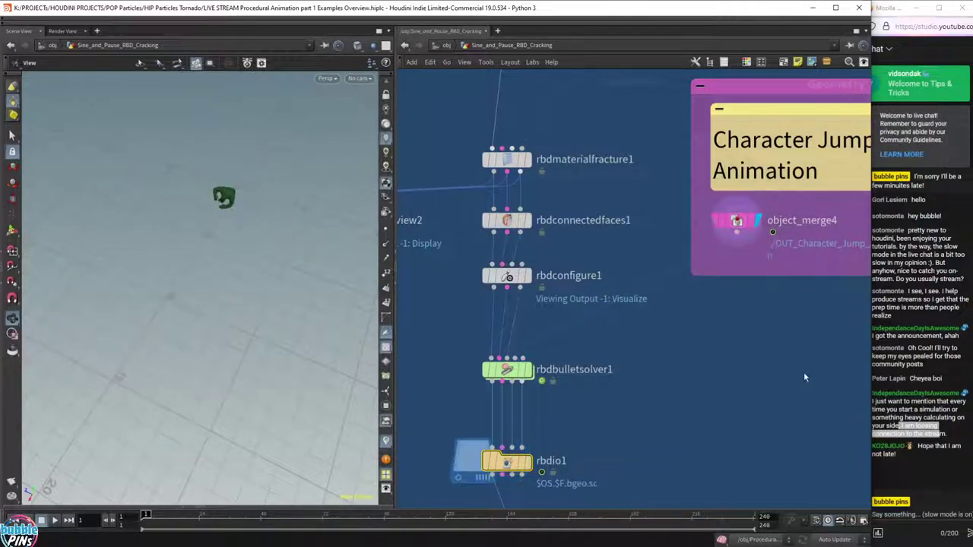
key(Up)
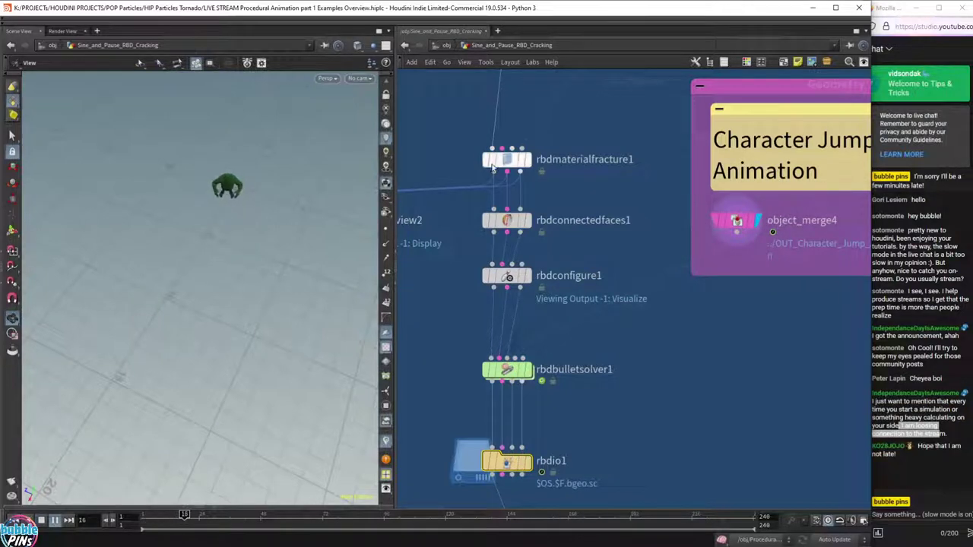
Cancel the rbdbulletsolver1 cook, display rbdio1 instead, and play the cached simulation from frame 1.
mouse_move(520, 373)
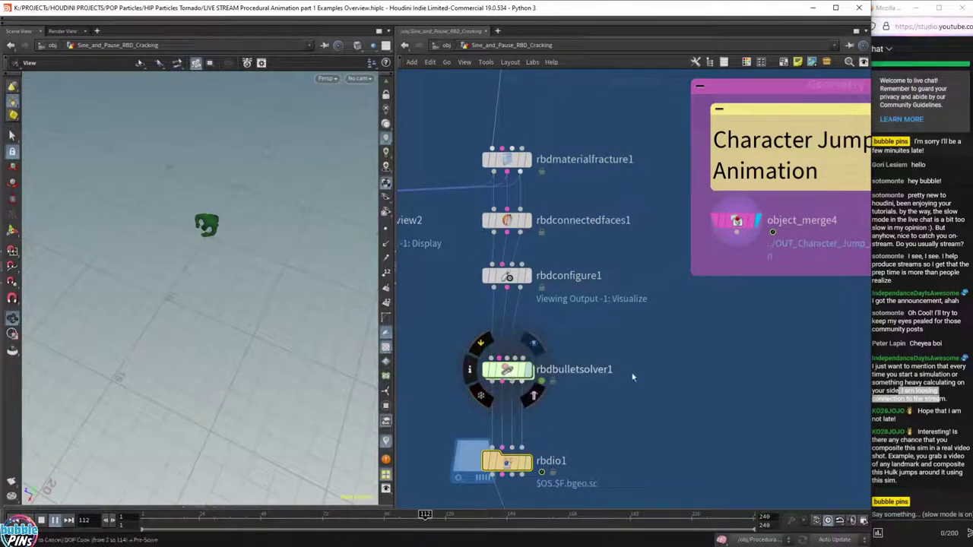
key(Escape)
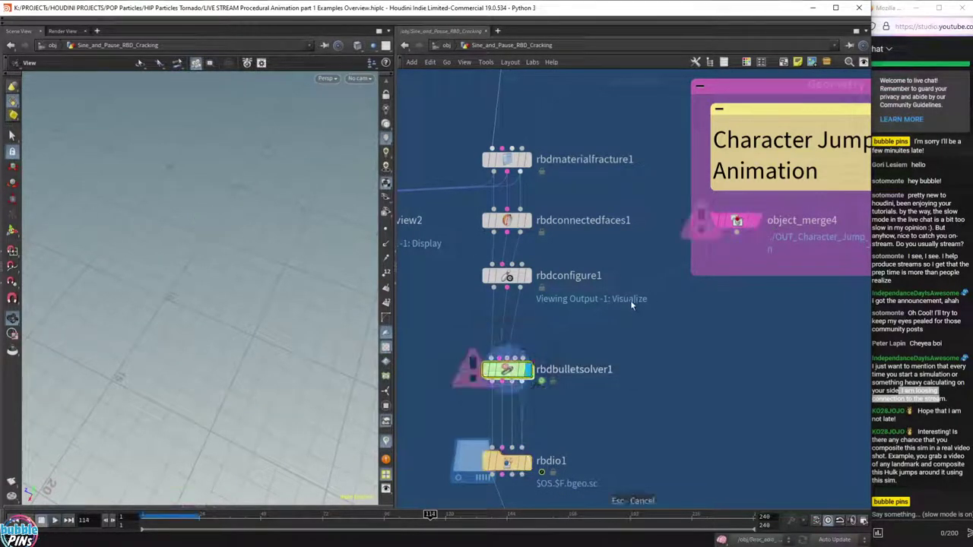
click(528, 462)
key(ctrl+Up)
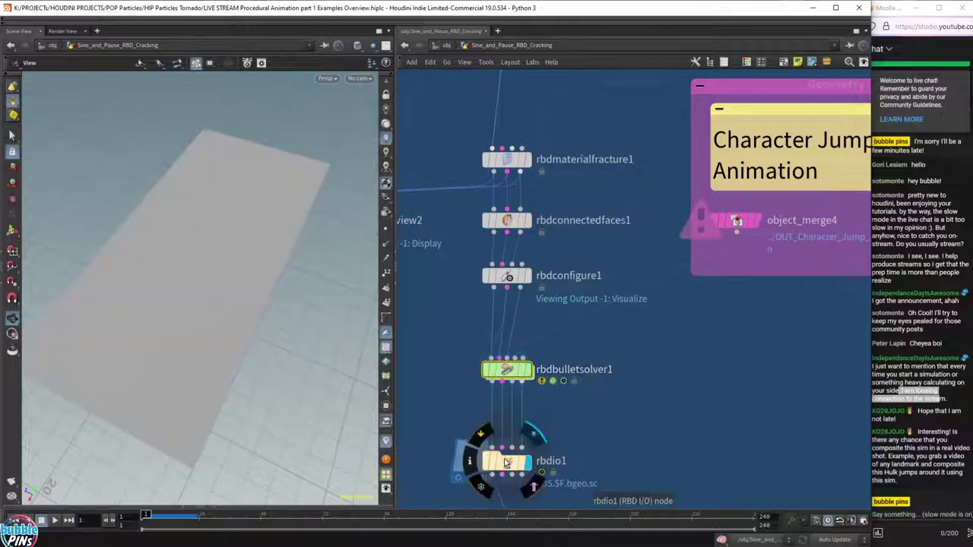
key(Up)
Template object_merge4 alongside rbdio1, watch the character crack the ground up close, and stop playback at frame 125.
mouse_move(749, 221)
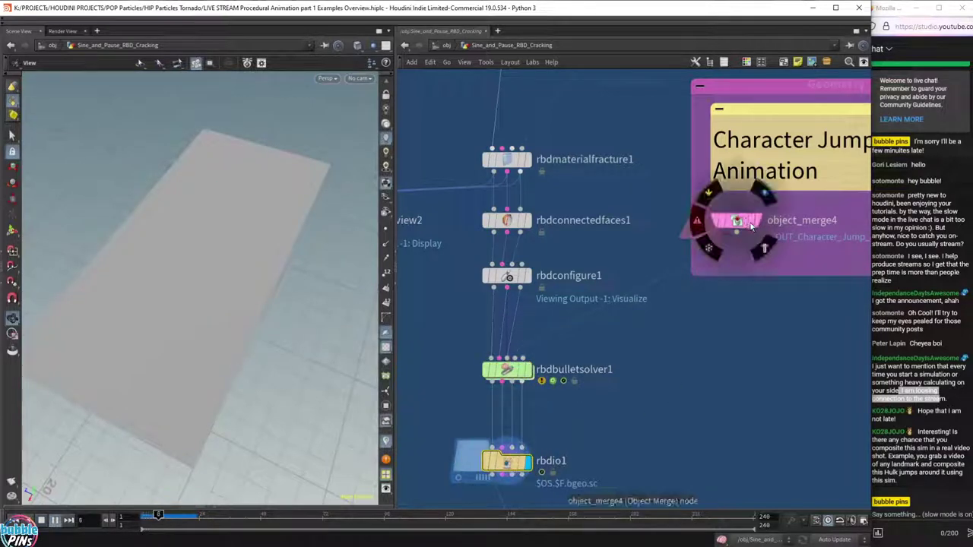
click(763, 246)
drag(282, 244, 167, 161)
drag(248, 242, 271, 252)
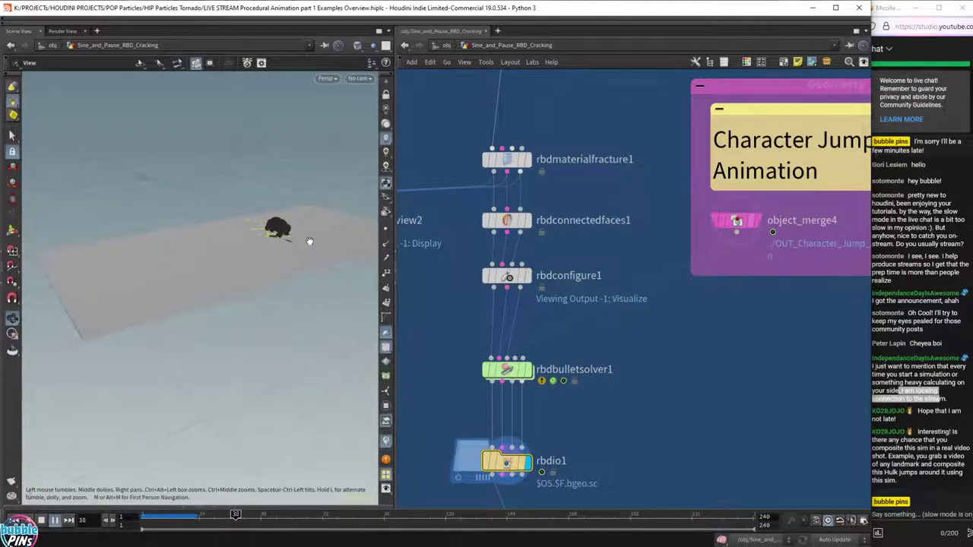
drag(309, 236, 272, 234)
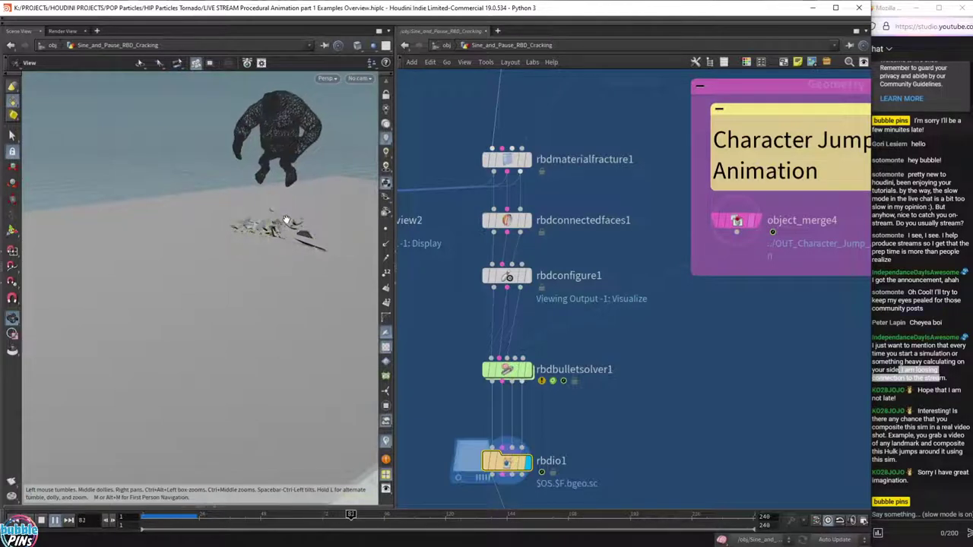
right_drag(276, 292, 277, 304)
drag(276, 305, 284, 326)
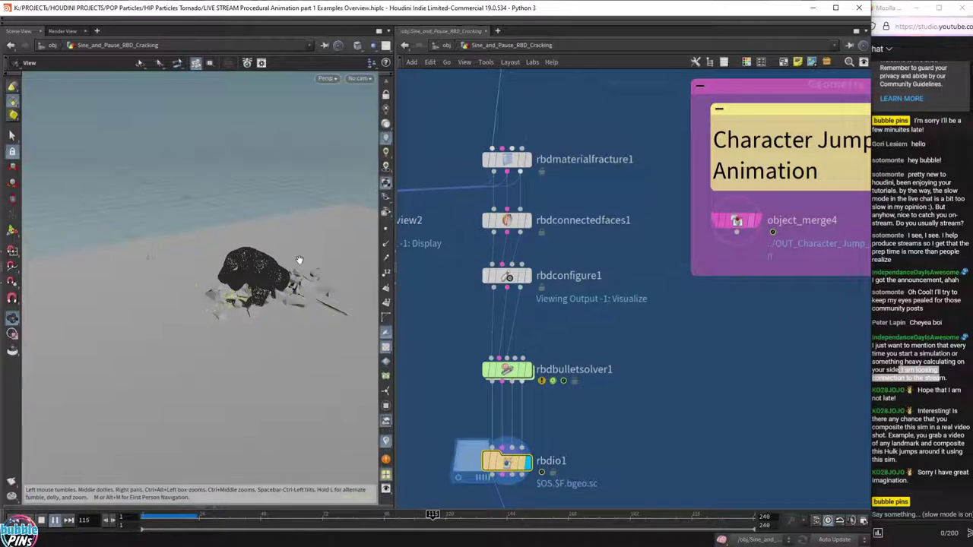
click(44, 522)
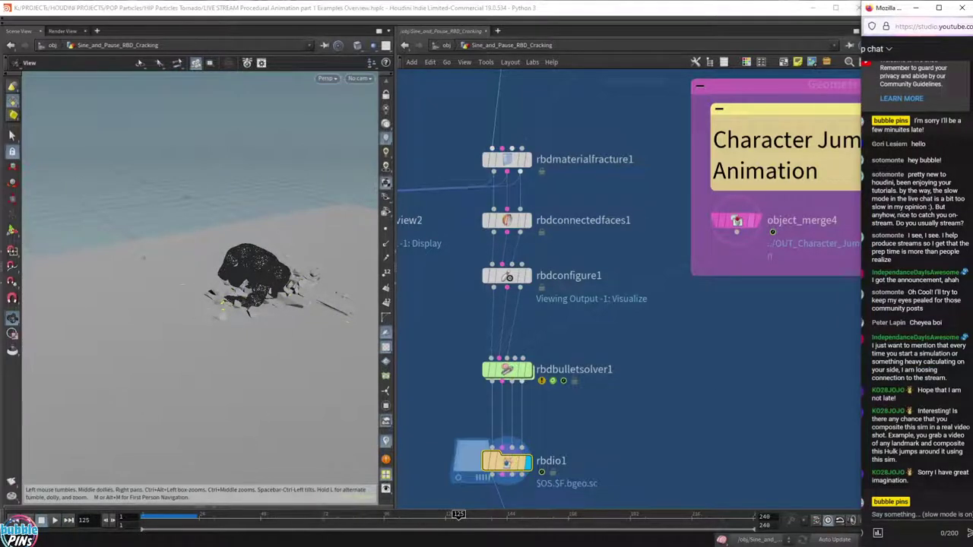
Switch to the live chat in Firefox and read the viewer messages about compositing the sim into real footage and stream smoothness.
drag(924, 389, 950, 399)
drag(882, 391, 935, 397)
click(924, 399)
drag(925, 410, 930, 427)
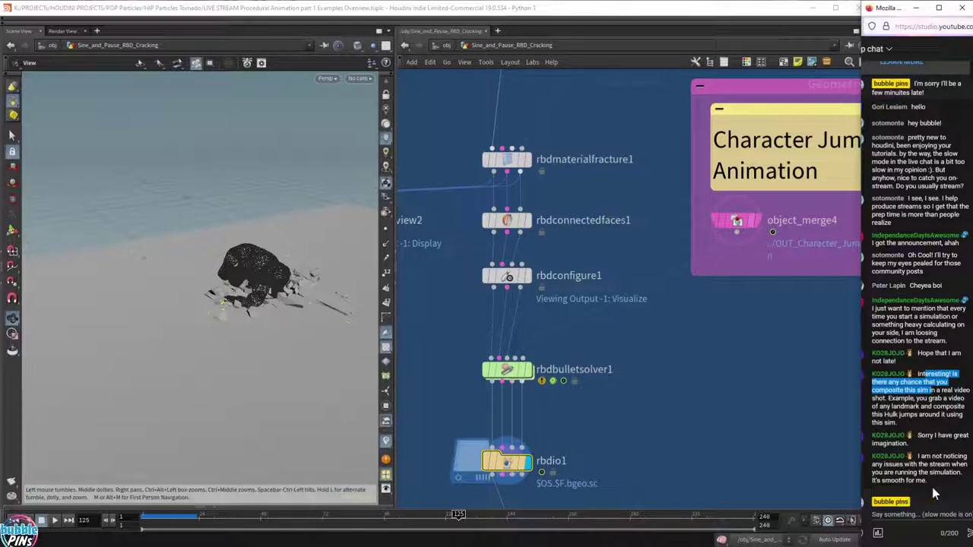
drag(922, 456, 938, 483)
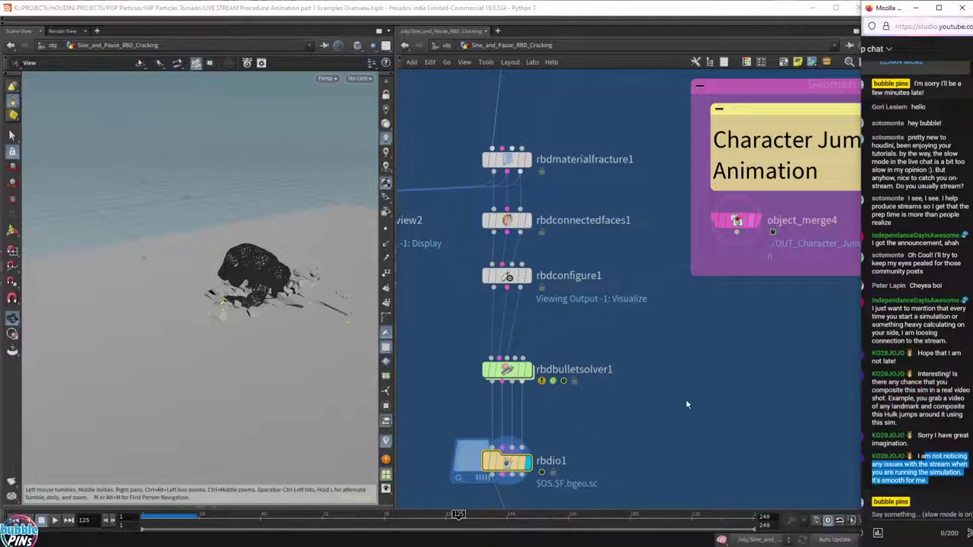
double_click(914, 300)
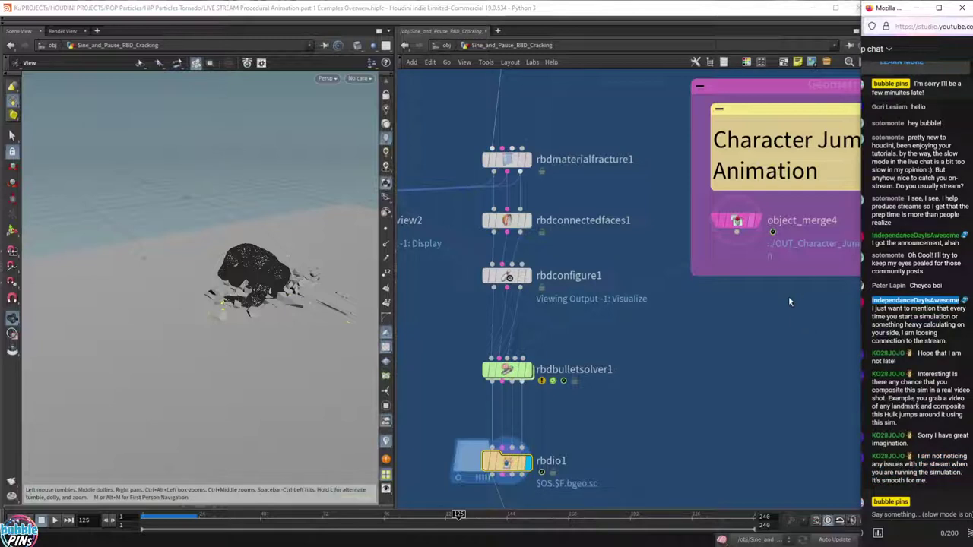
Play the cached rbdio1 ground-cracking simulation with the templated character, stop at frame 169, and review the Sine_and_Pause_RBD_Cracking node chain.
click(647, 423)
scroll(647, 418, down, 4)
middle_drag(645, 409, 642, 301)
drag(643, 301, 486, 328)
drag(624, 273, 522, 325)
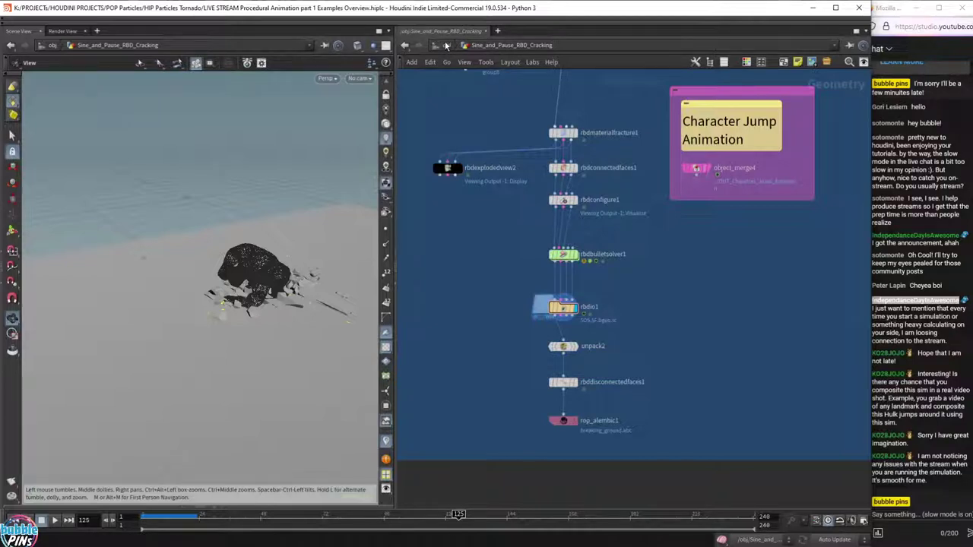
drag(479, 296, 609, 319)
drag(179, 315, 246, 303)
key(Up)
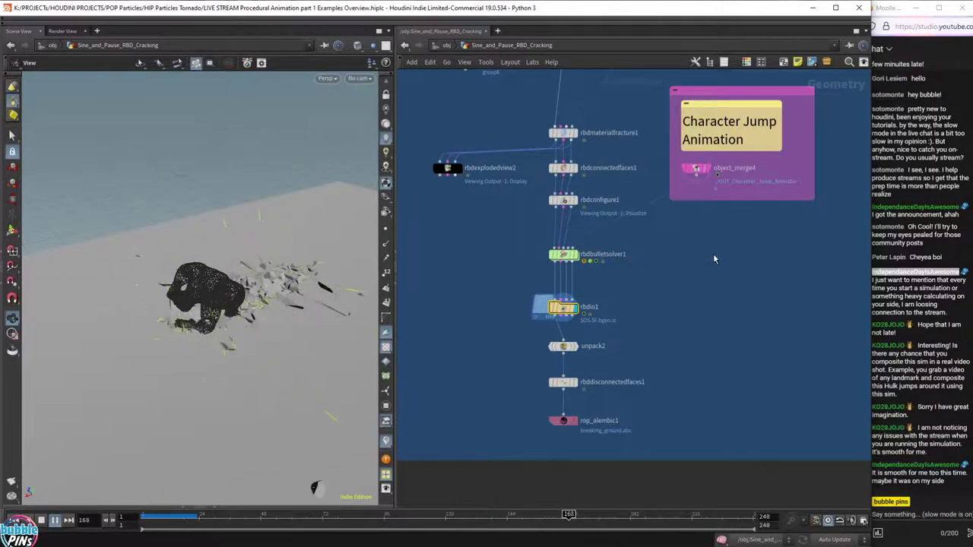
key(h)
scroll(504, 301, down, 5)
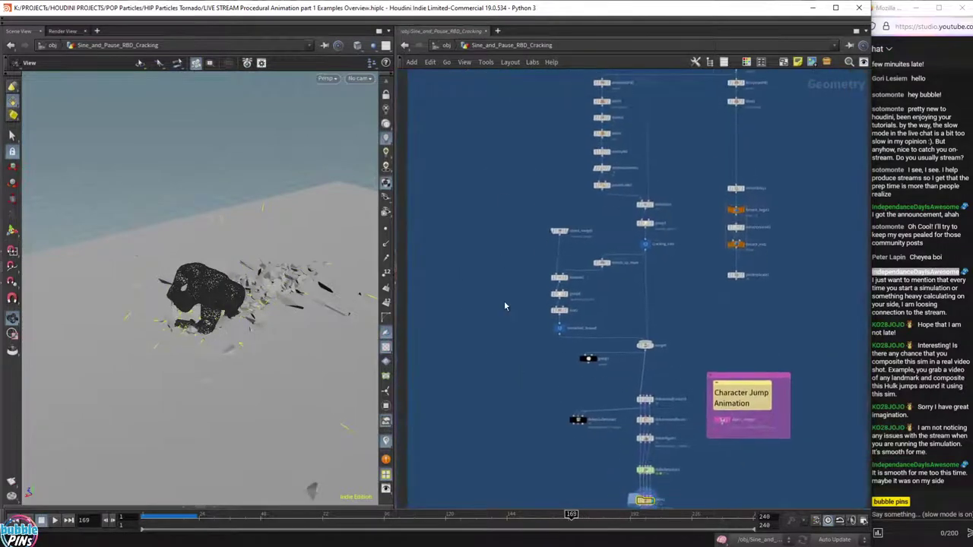
Open the Procedural_Animation network, display the bouncing sine wave's Motion_Trail node, and play it from frame 1, stopping at frame 178.
click(446, 45)
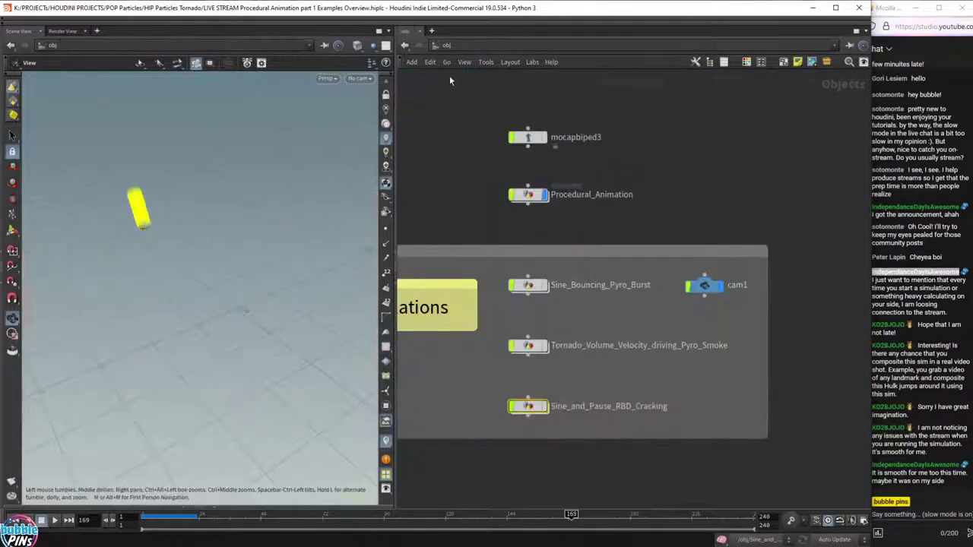
double_click(533, 199)
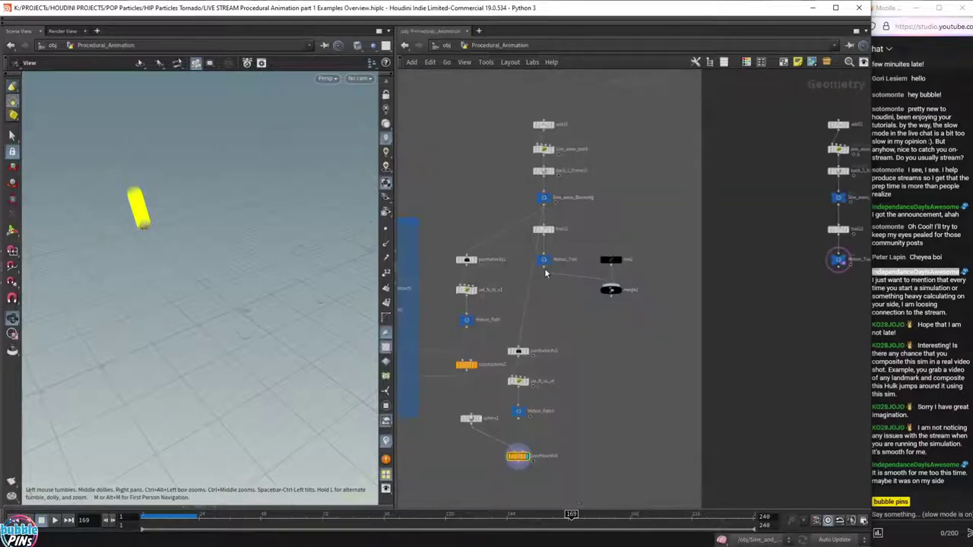
click(551, 260)
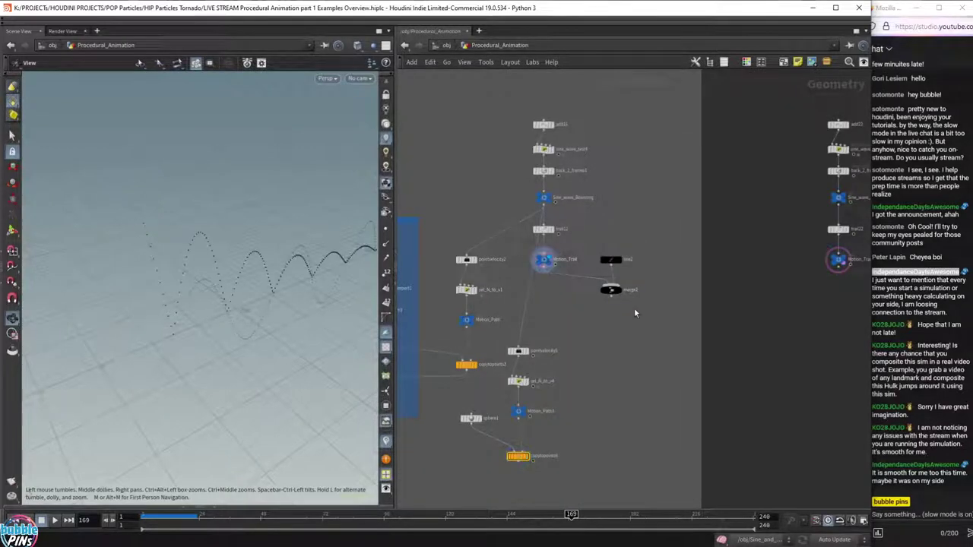
drag(228, 308, 208, 291)
key(Up)
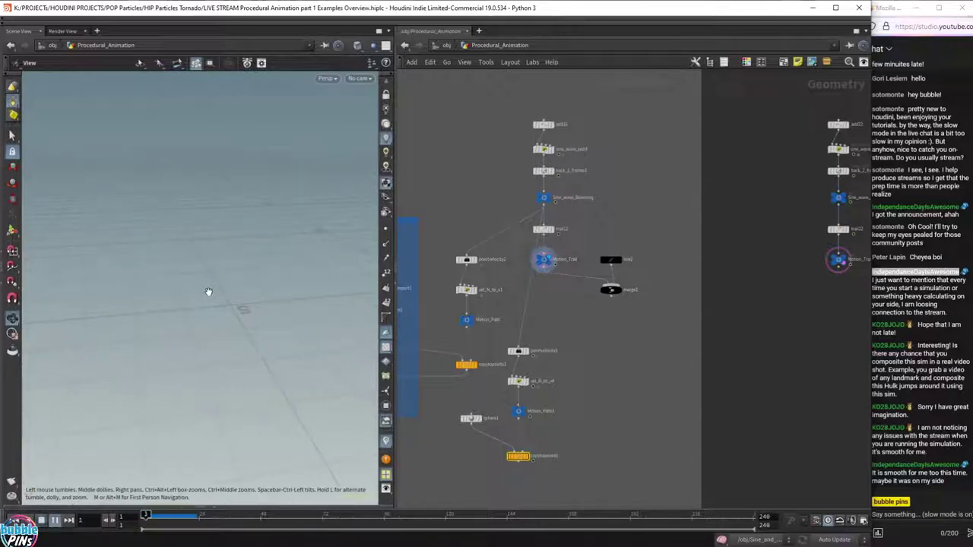
drag(211, 291, 266, 322)
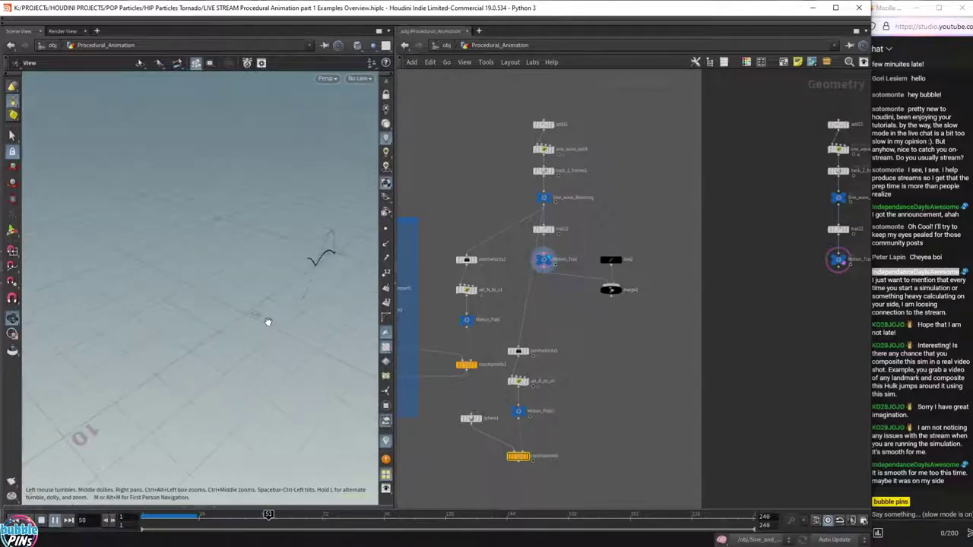
scroll(267, 321, down, 2)
drag(324, 276, 317, 292)
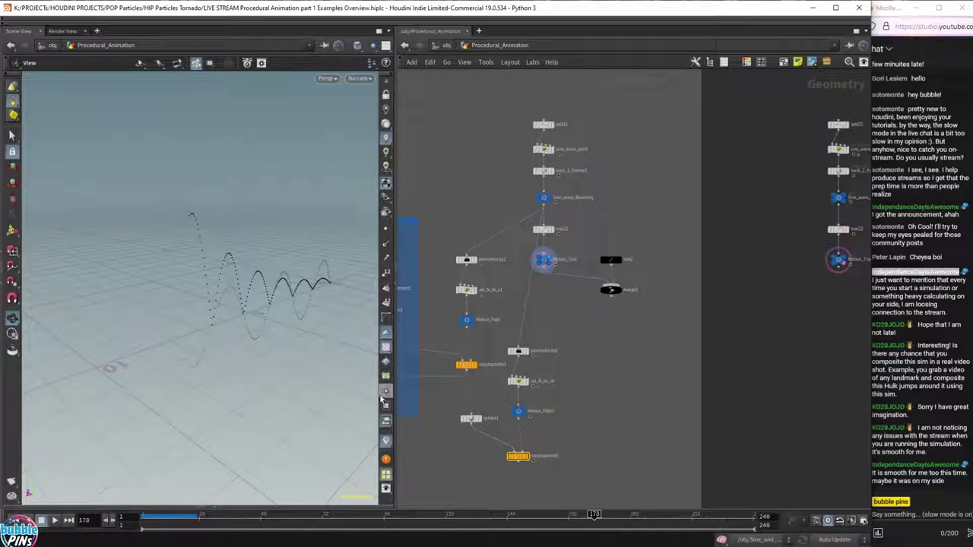
Open the Sine_Bouncing_Pyro_Burst object, cancel the pyro cook, inspect the bouncing collision sphere at frame 83, and return to frame 1.
click(881, 430)
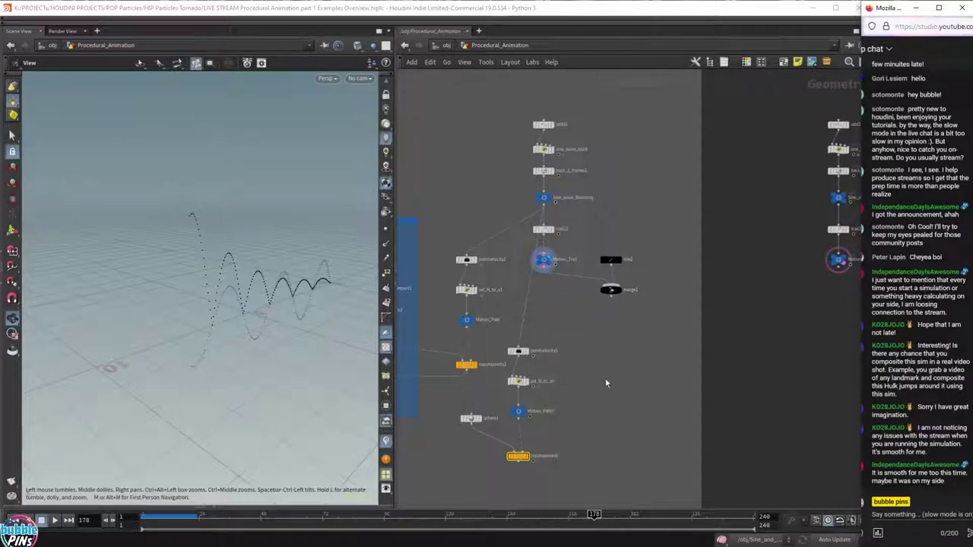
click(447, 47)
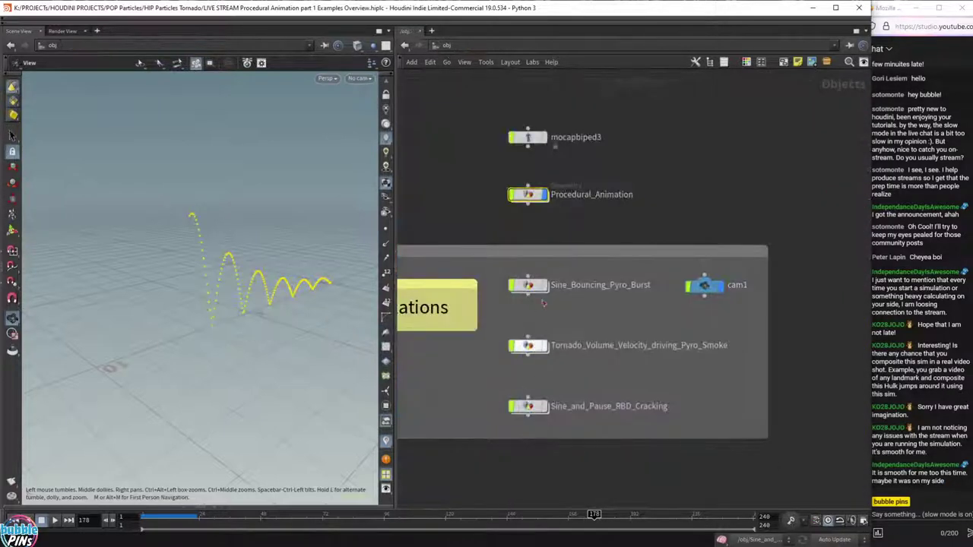
click(645, 289)
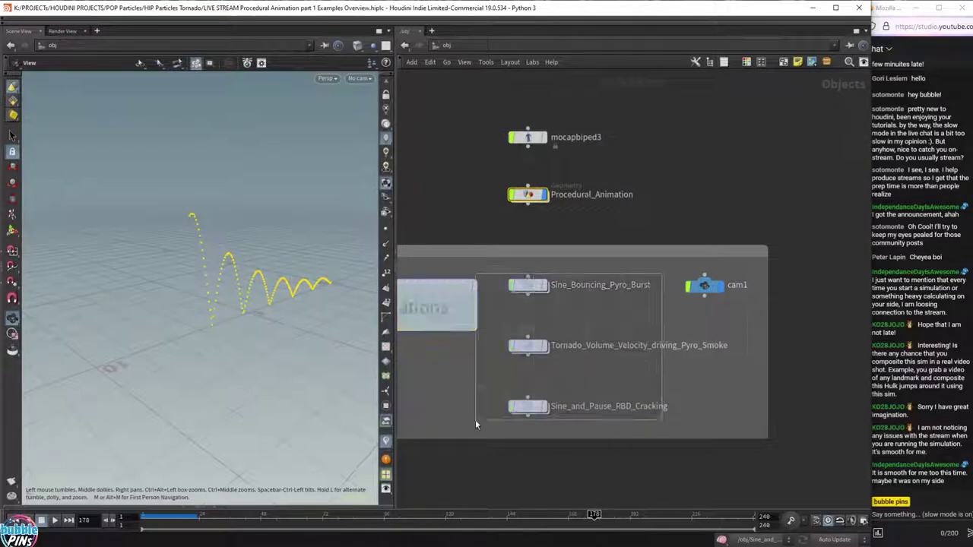
double_click(526, 285)
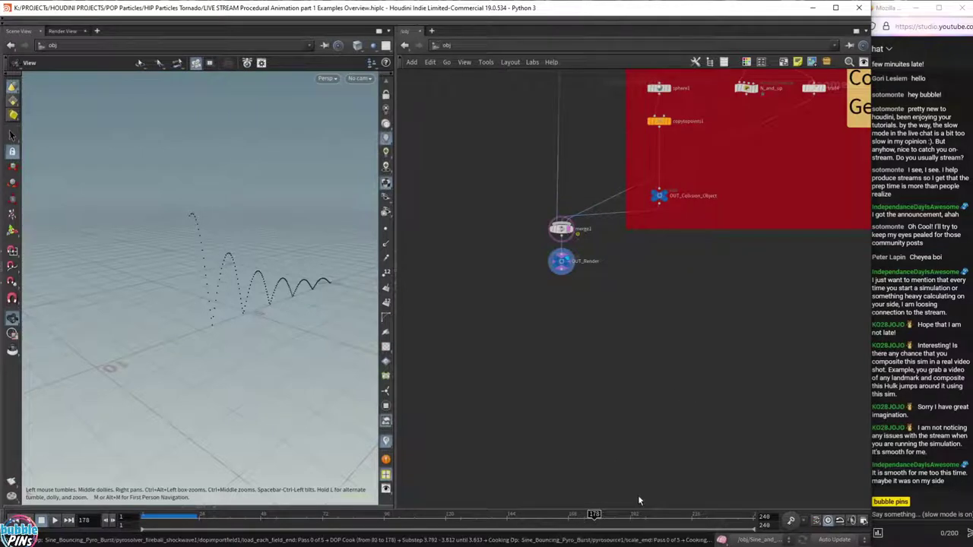
key(Escape)
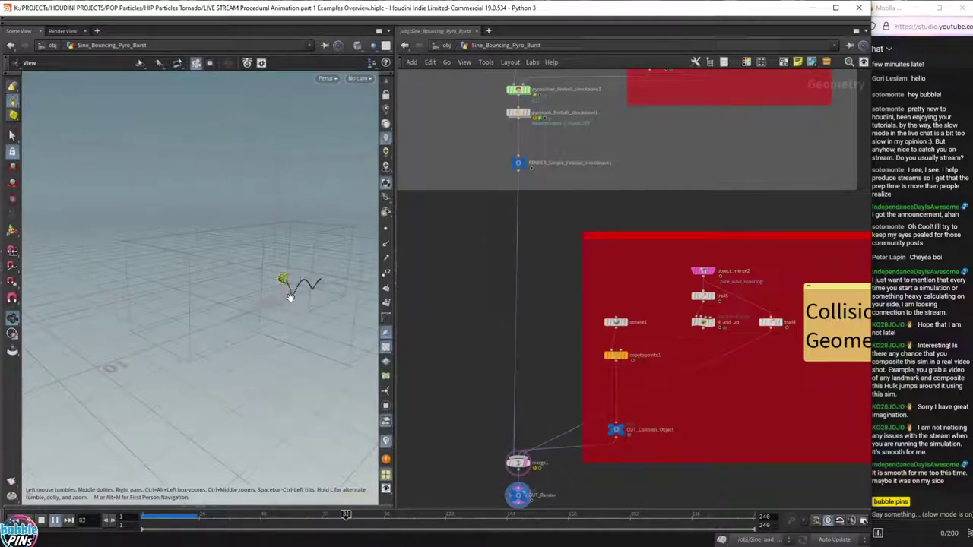
drag(289, 293, 300, 328)
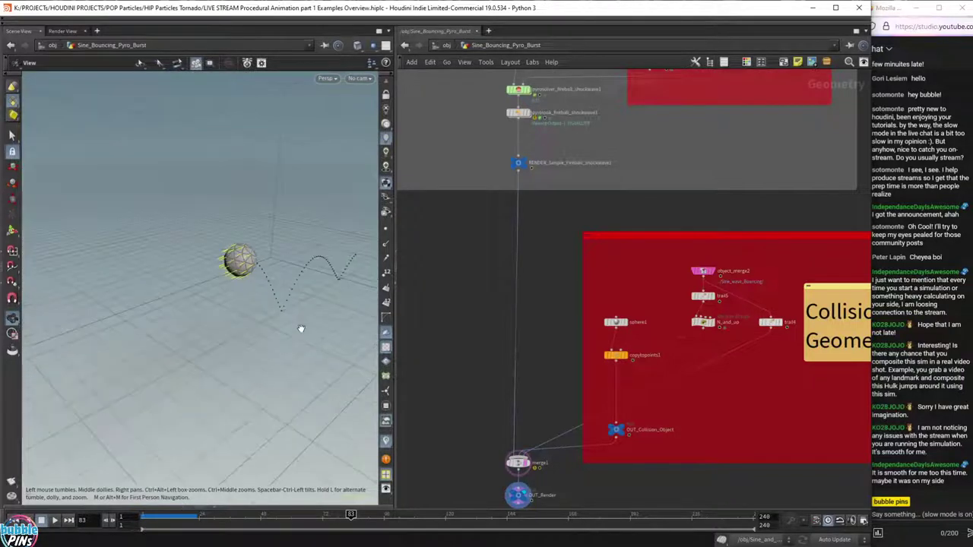
key(ctrl+Up)
Return to the Procedural_Animation network and display ragdollsolver1 in the Ragdoll Constraints box, framing the ragdoll character in the viewport.
click(445, 45)
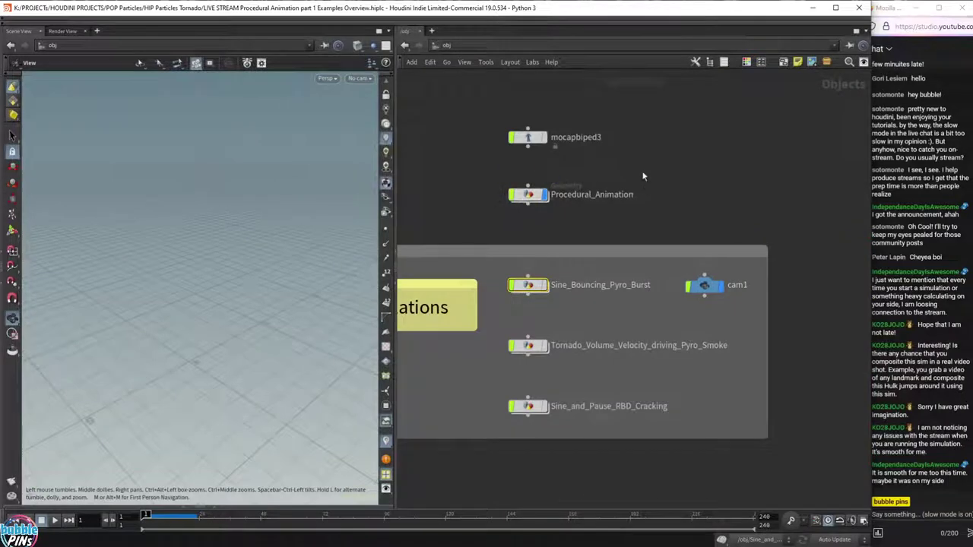
double_click(530, 195)
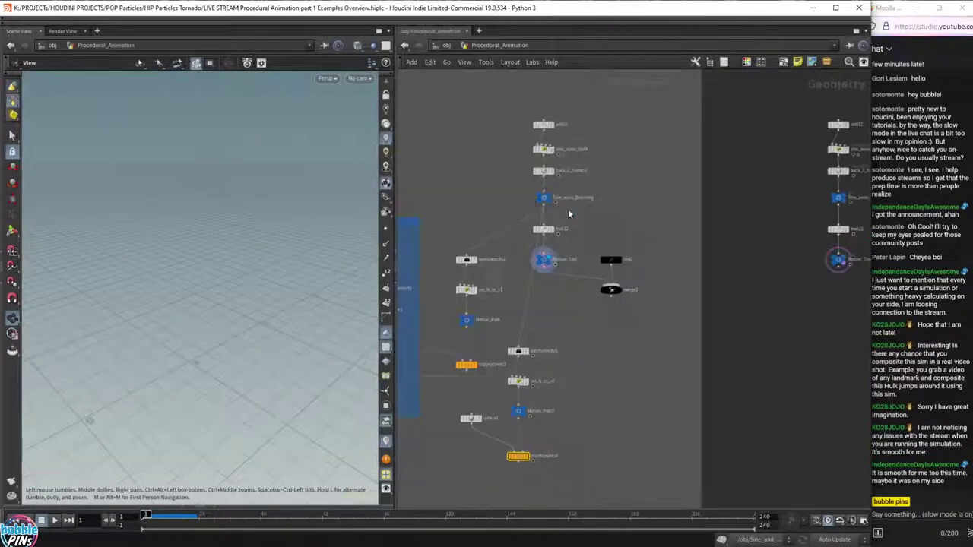
scroll(593, 217, up, 3)
scroll(616, 223, down, 3)
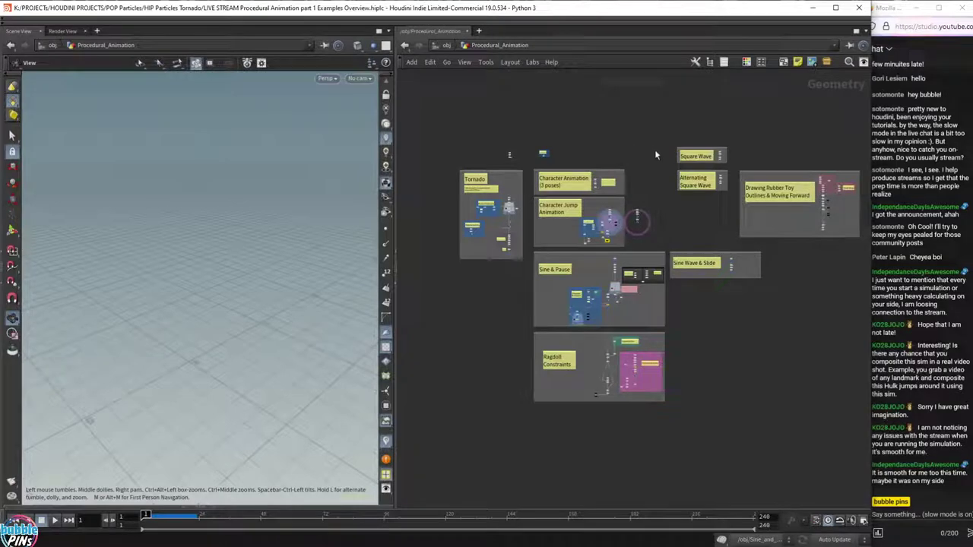
scroll(617, 388, up, 10)
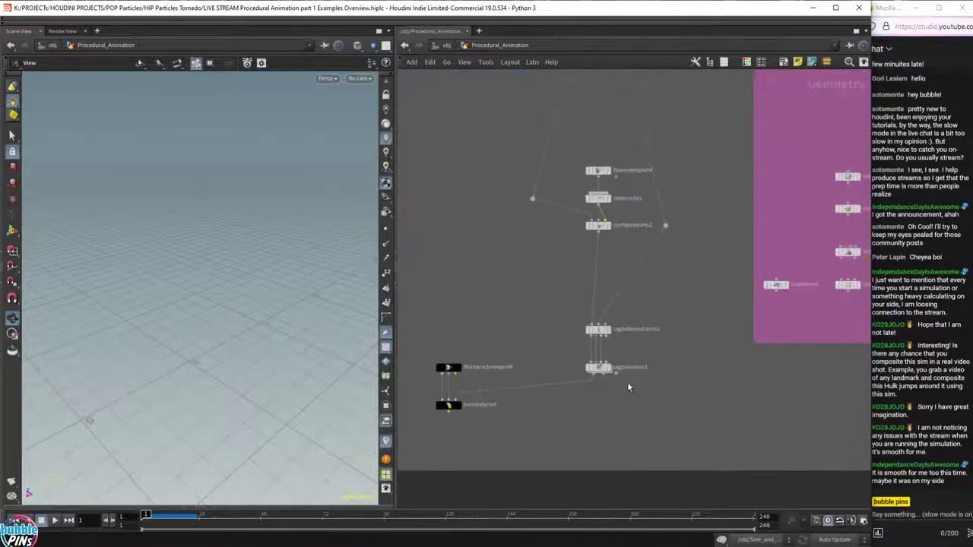
scroll(620, 383, down, 6)
scroll(620, 384, up, 5)
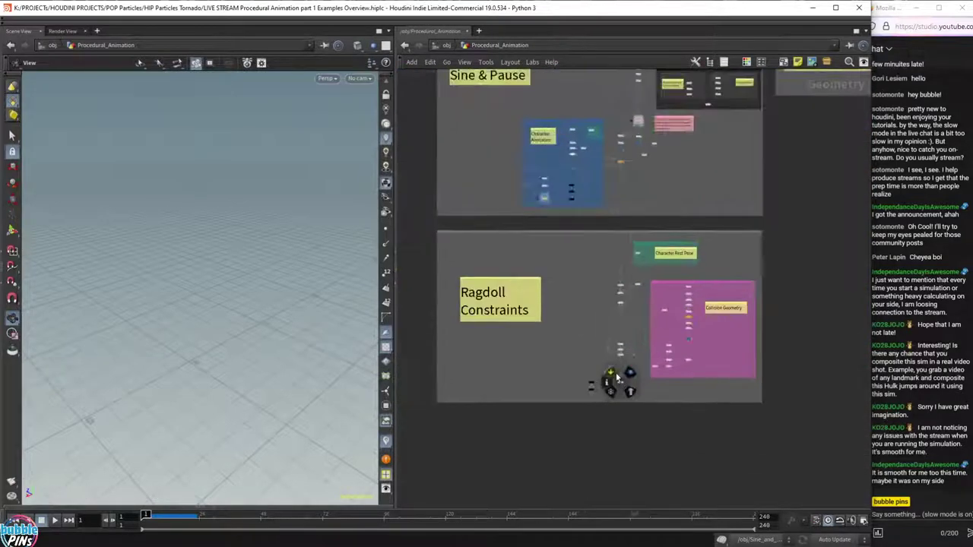
scroll(620, 384, up, 3)
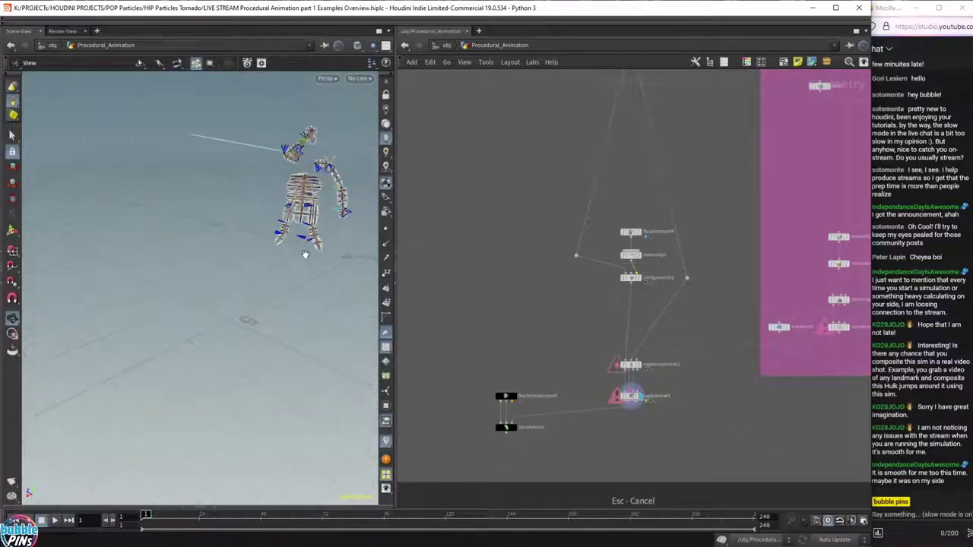
drag(317, 331, 302, 279)
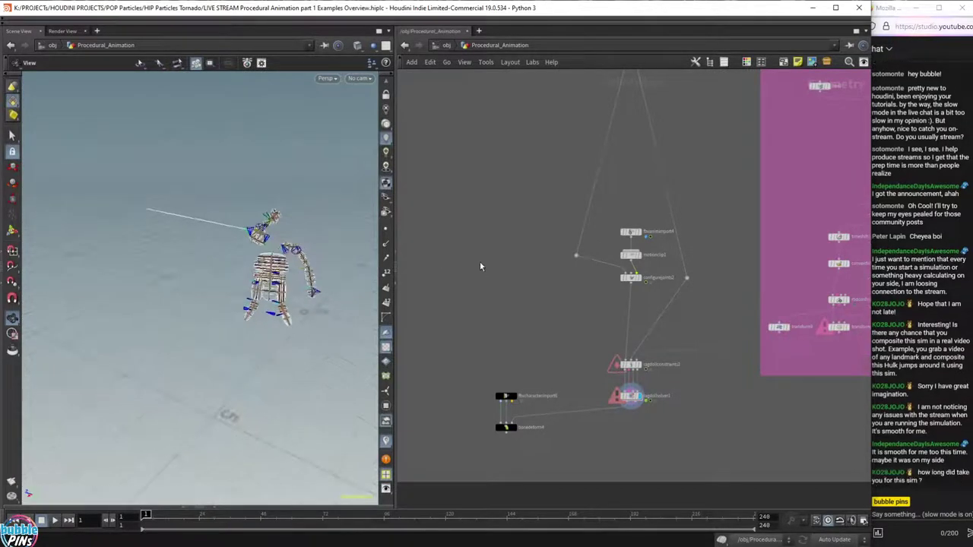
Set the global animation end frame to 75 and apply it.
click(865, 521)
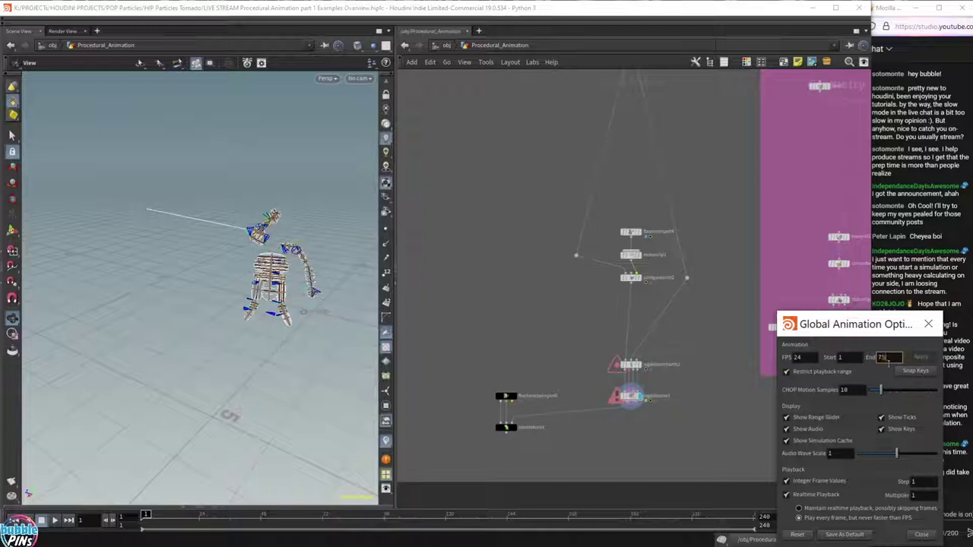
key(Return)
click(921, 357)
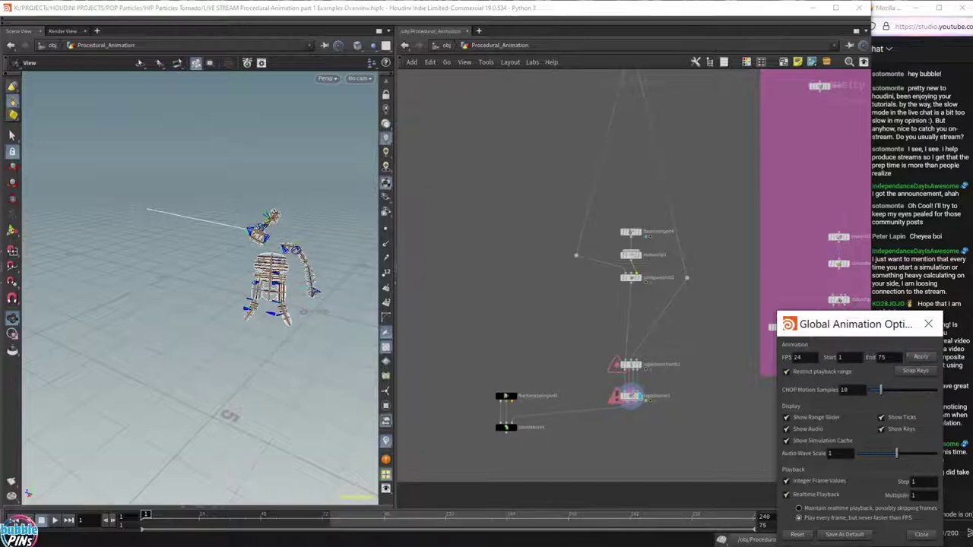
click(919, 534)
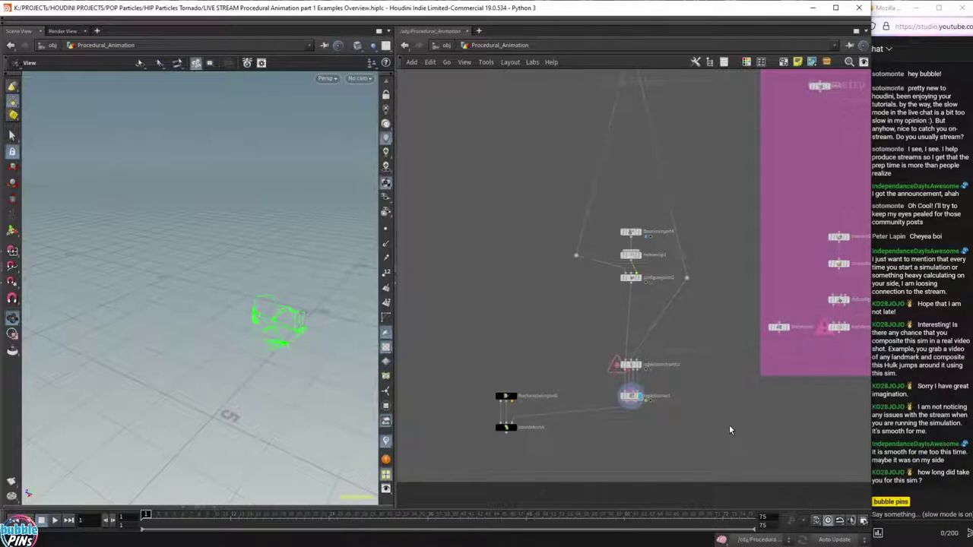
Save the scene file, play the ragdoll simulation to cache frames 1 to 75, and read the live chat comment about the stream.
key(ctrl+s)
key(Up)
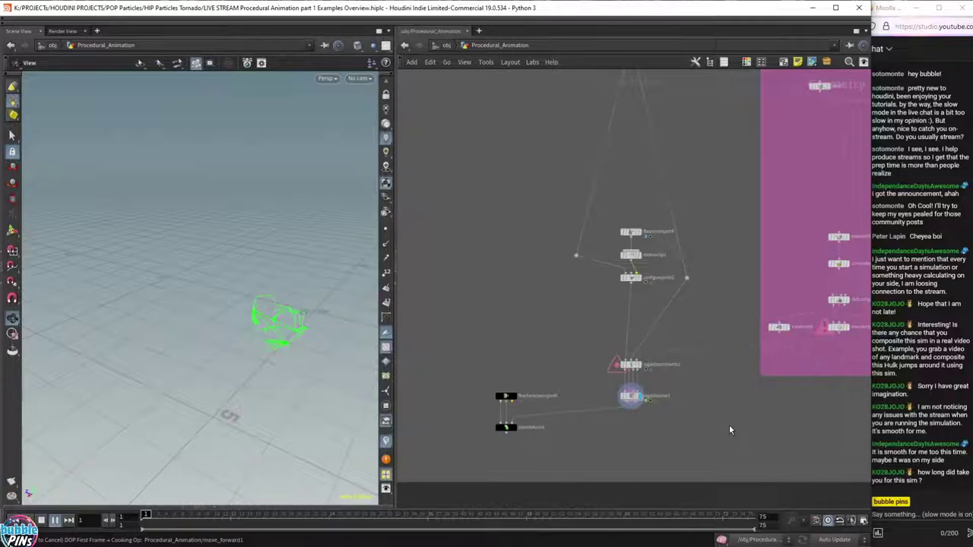
click(964, 468)
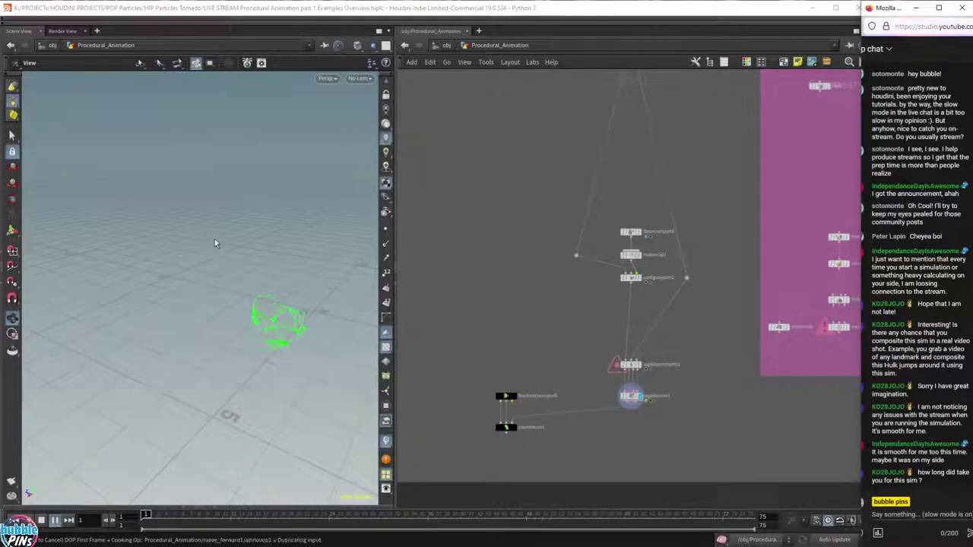
key(ctrl+s)
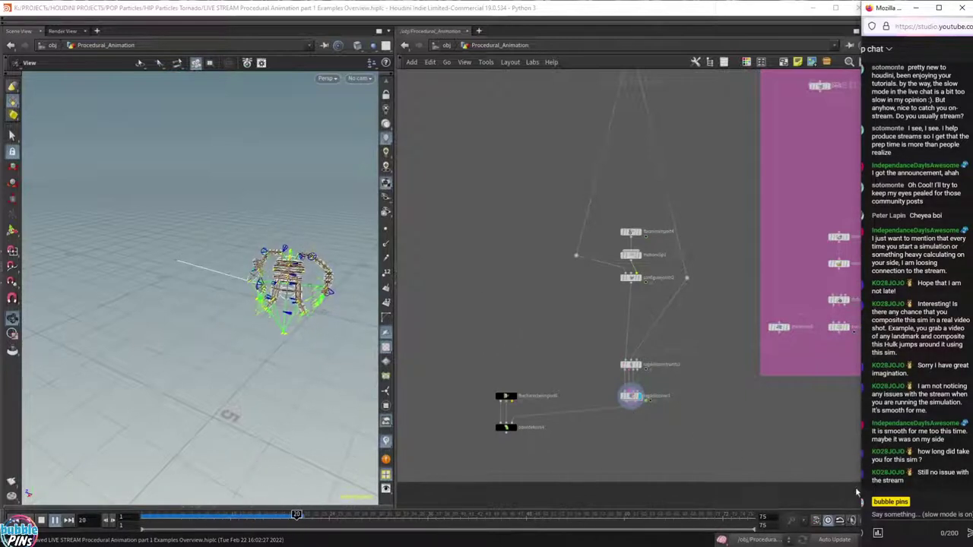
mouse_move(920, 481)
mouse_down()
mouse_move(930, 473)
mouse_move(916, 472)
mouse_up()
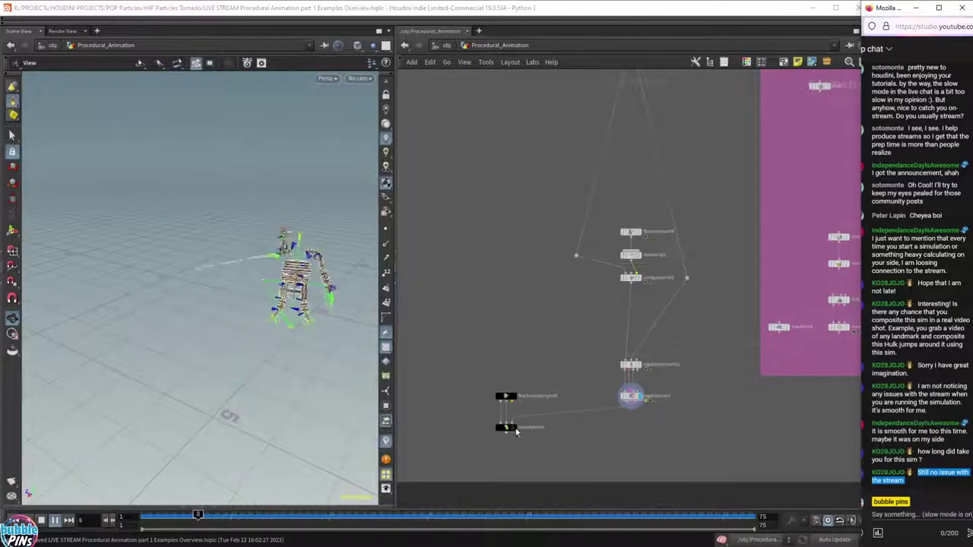
Display the bone deform node fed by ragdollsolver1 and watch the skinned green character play back as a ragdoll.
click(522, 426)
click(520, 421)
drag(228, 322, 254, 311)
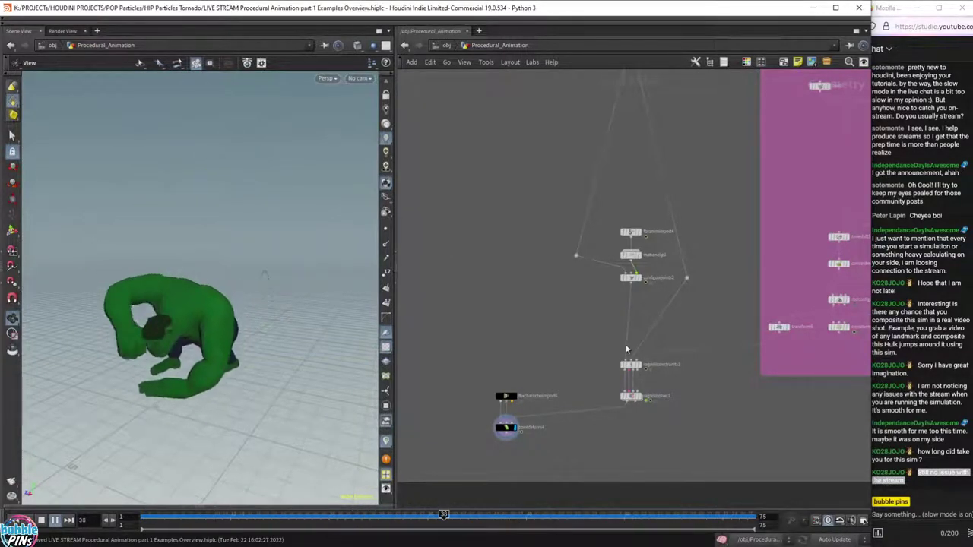
click(213, 206)
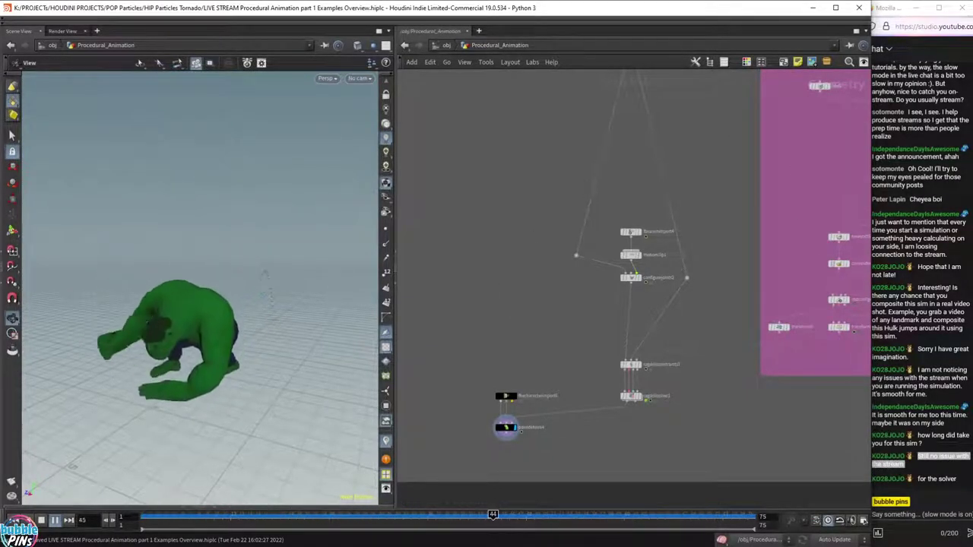
Stop playback at frame 1, read the live chat question about particle solver time, and show the whole Procedural_Animation network.
click(928, 470)
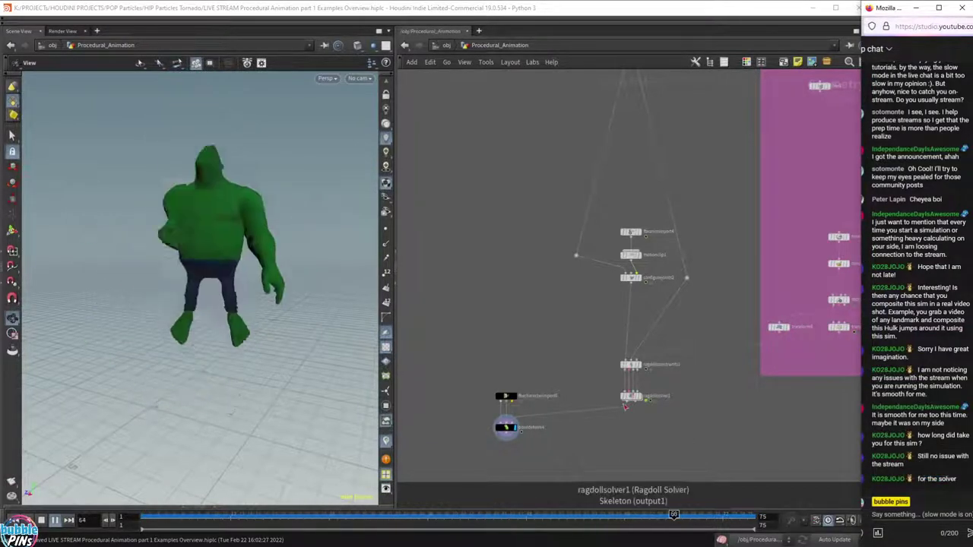
click(488, 214)
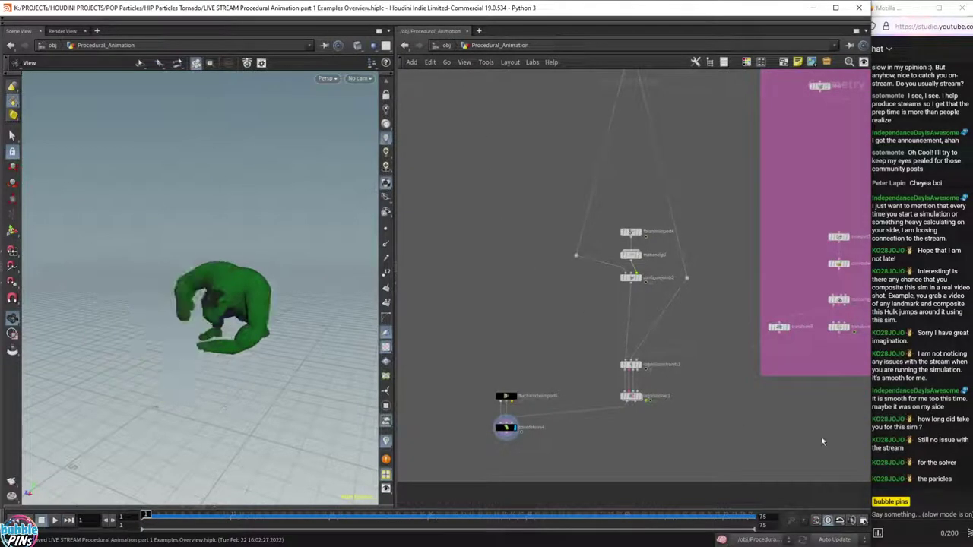
key(alt+Tab)
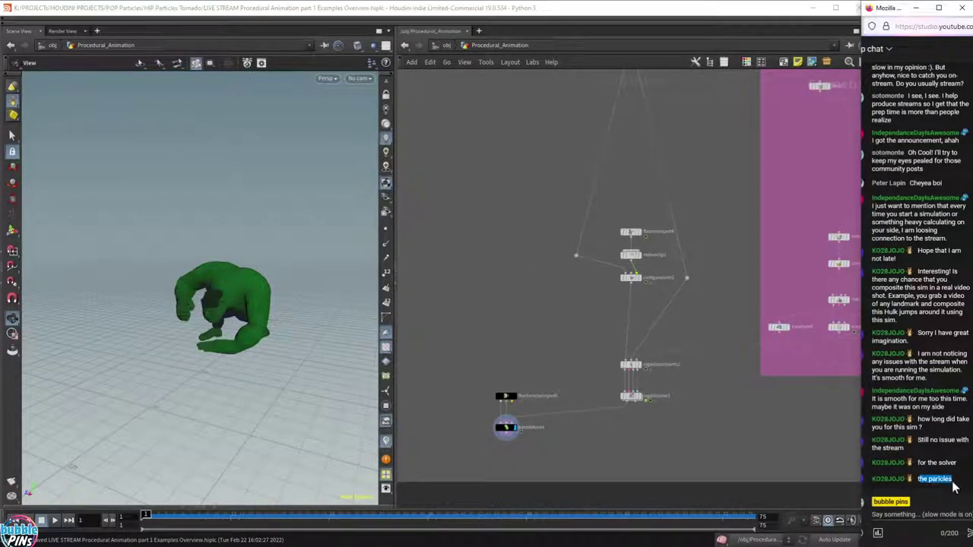
click(718, 414)
key(u)
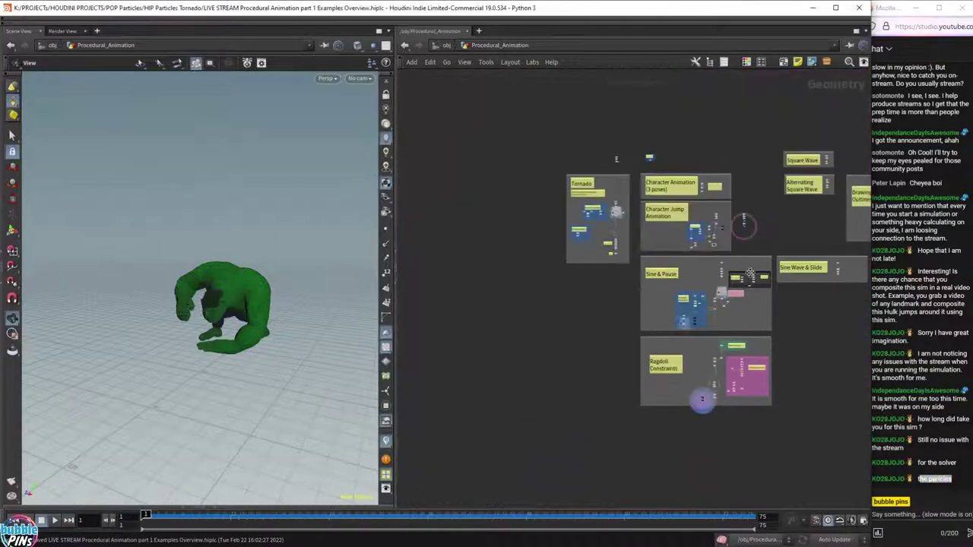
Display the Tornado_Motion null in the Tornado setup, play its particle simulation and frame the particles in the viewport.
scroll(624, 208, up, 8)
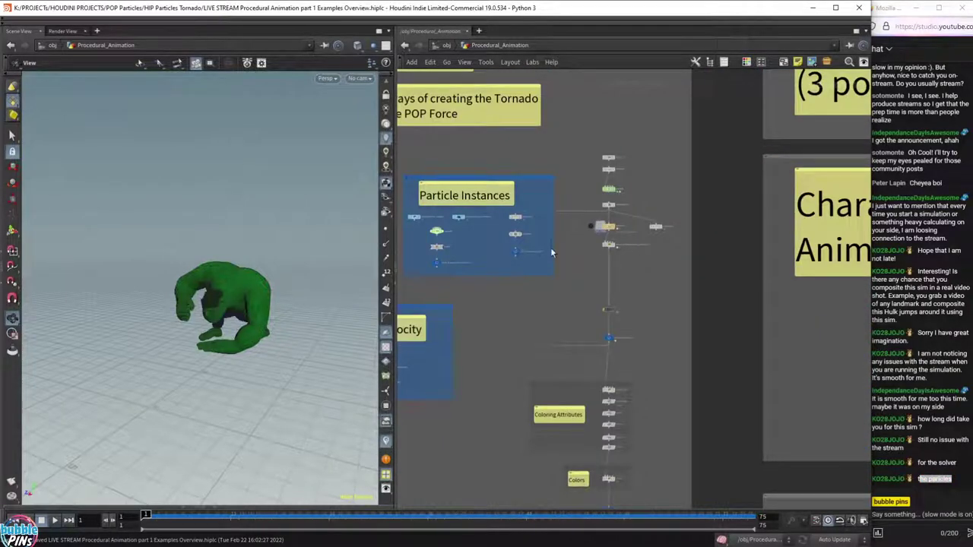
middle_drag(598, 282, 655, 324)
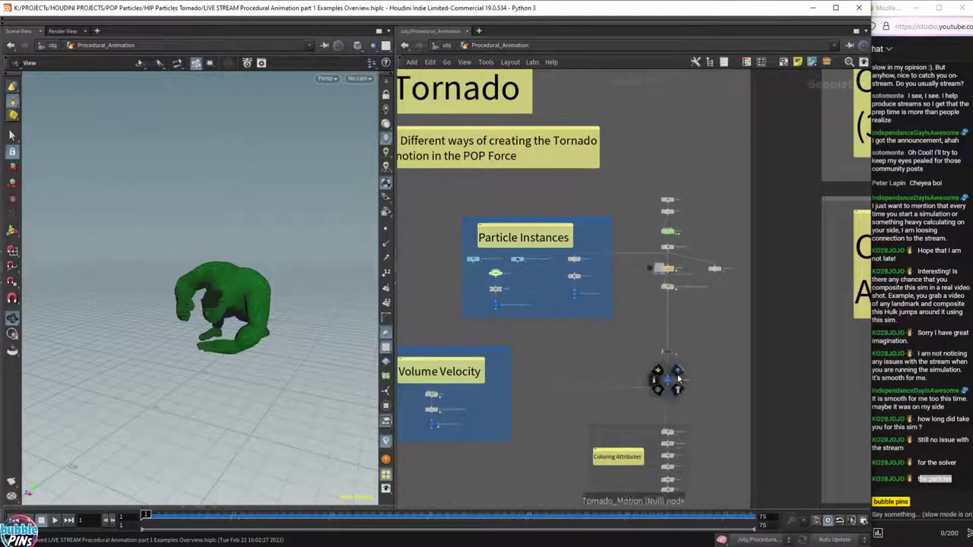
click(677, 374)
drag(323, 331, 234, 317)
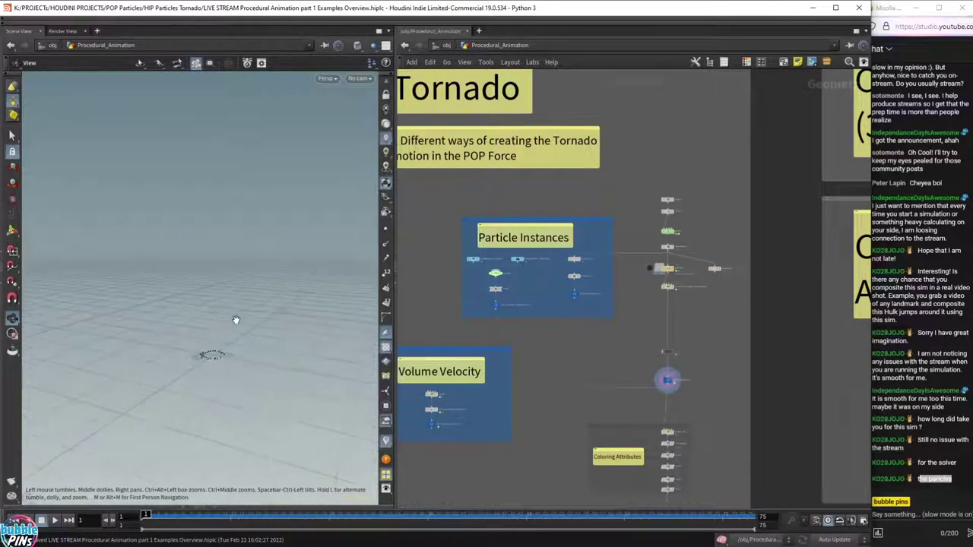
key(Up)
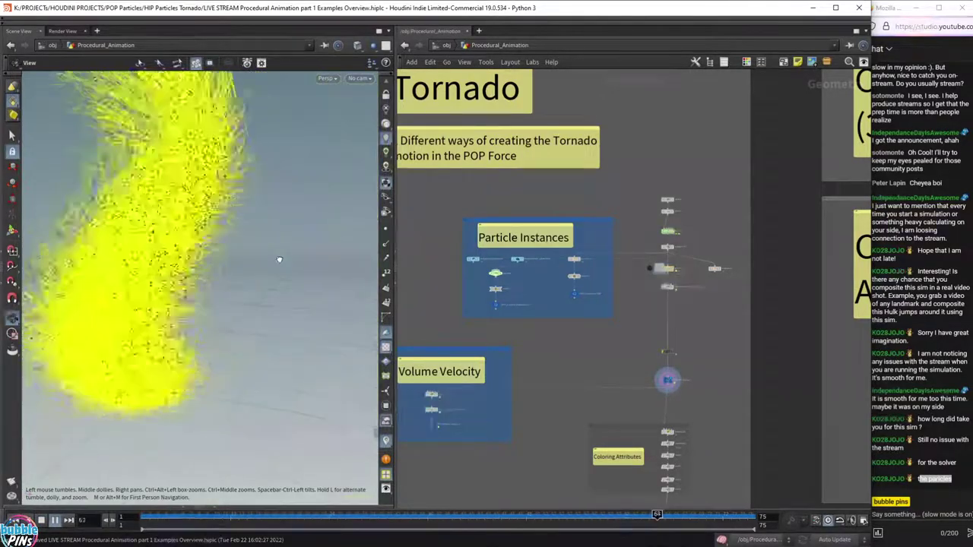
key(f)
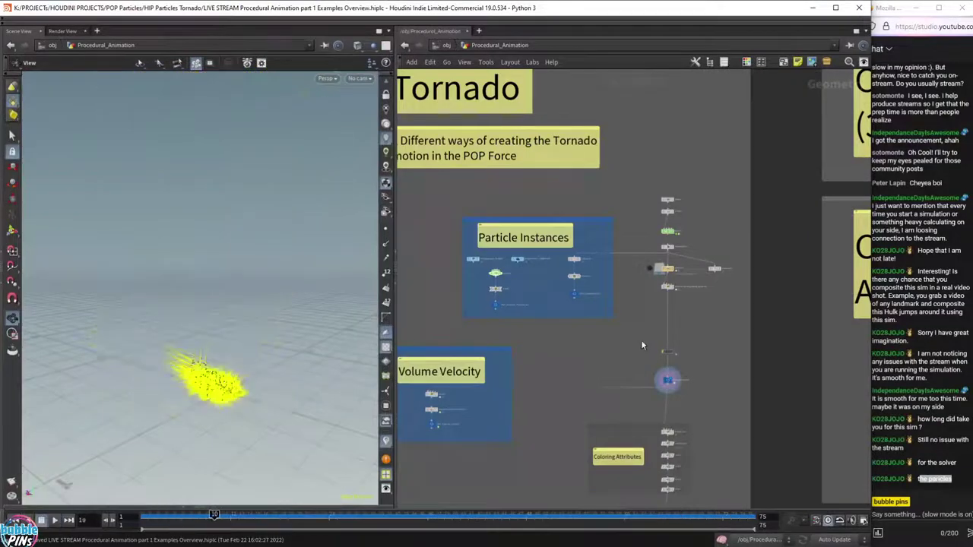
Enter the Sine_Bouncing_Pyro_Burst object, play its bouncing pyro animation, and rewind to the first frame.
middle_drag(827, 366, 522, 266)
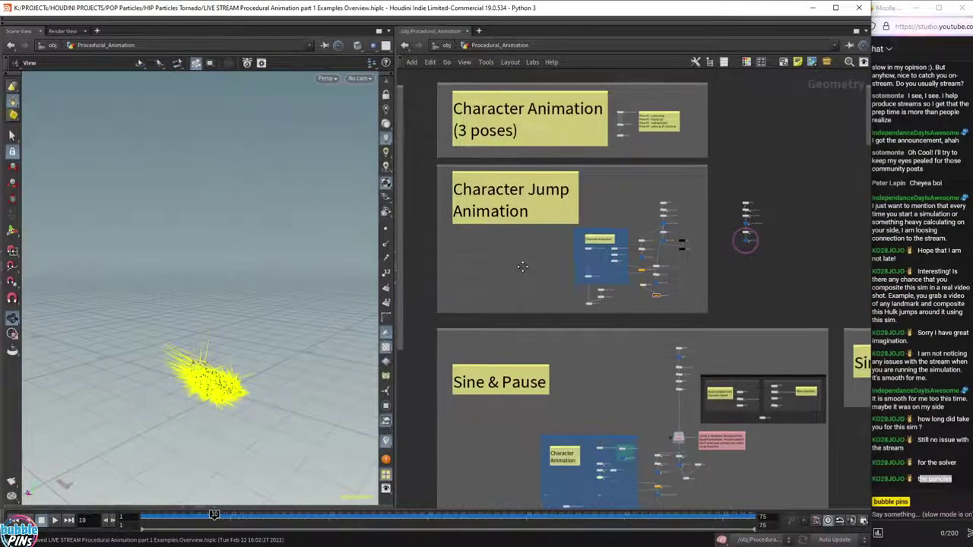
click(447, 45)
drag(620, 382, 490, 438)
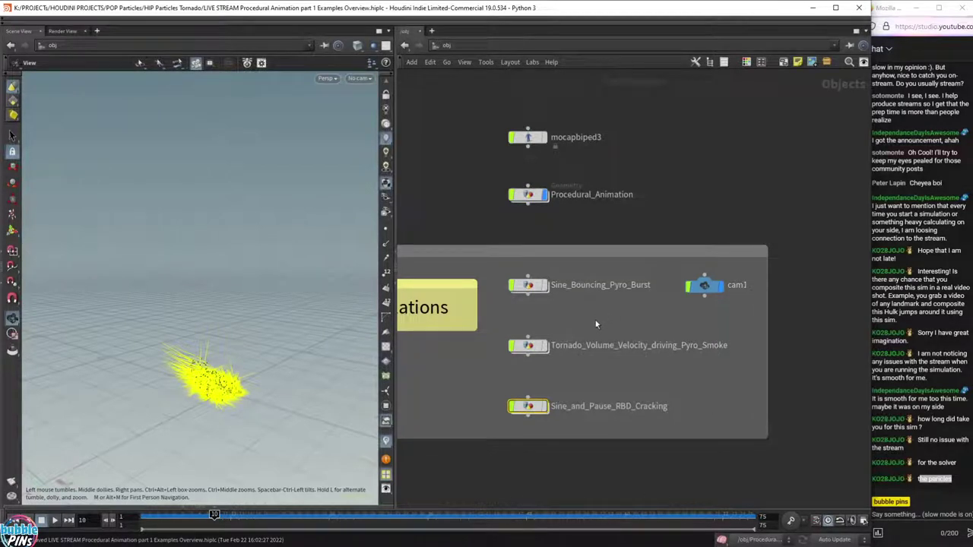
click(531, 286)
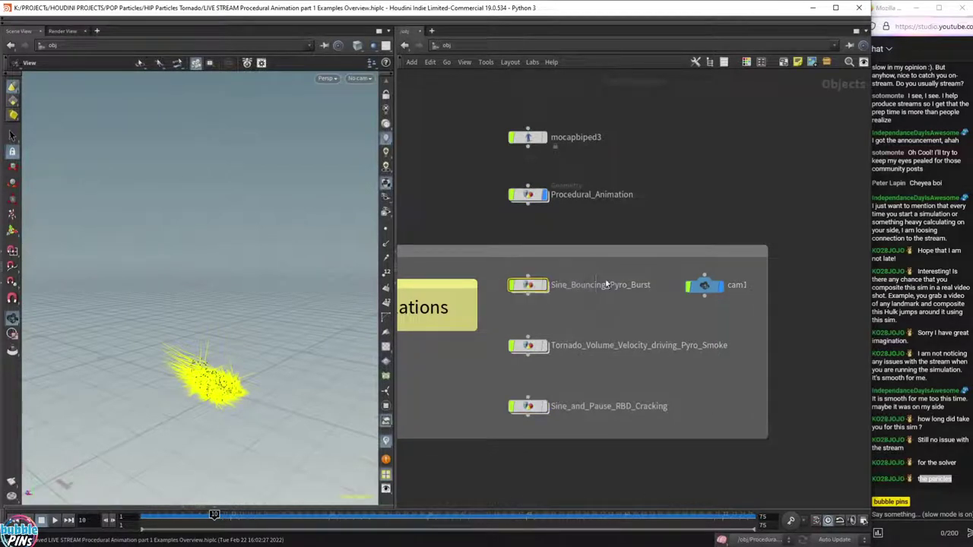
drag(498, 268, 499, 270)
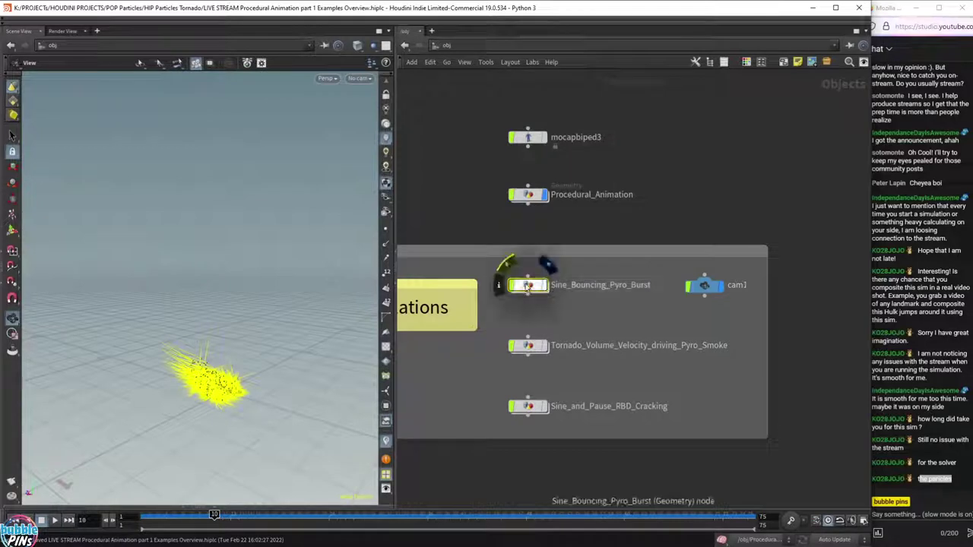
double_click(529, 285)
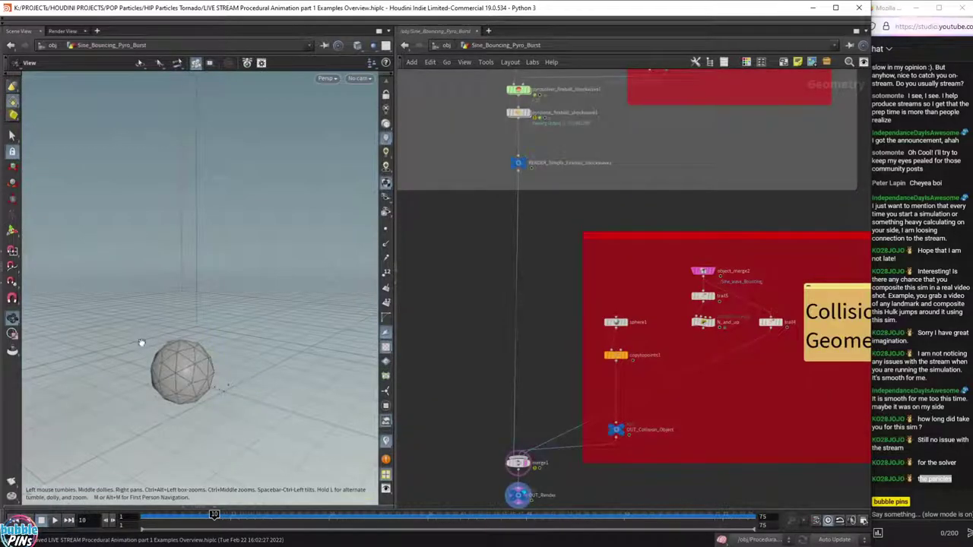
scroll(237, 343, down, 5)
right_drag(243, 347, 265, 332)
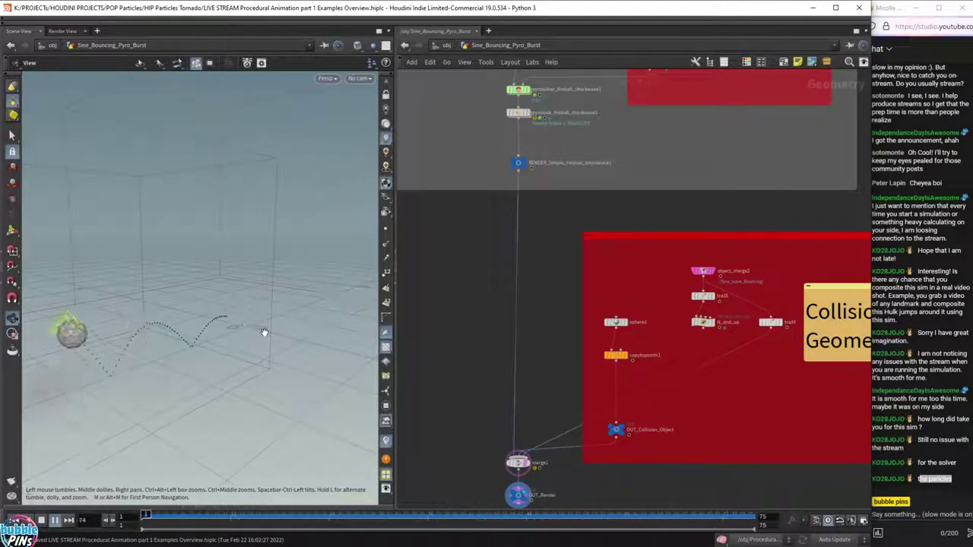
key(ctrl+Up)
Enter the Tornado_Volume_Velocity_driving_Pyro_Smoke object and play the smoke with the tornado particles through merge10.
key(u)
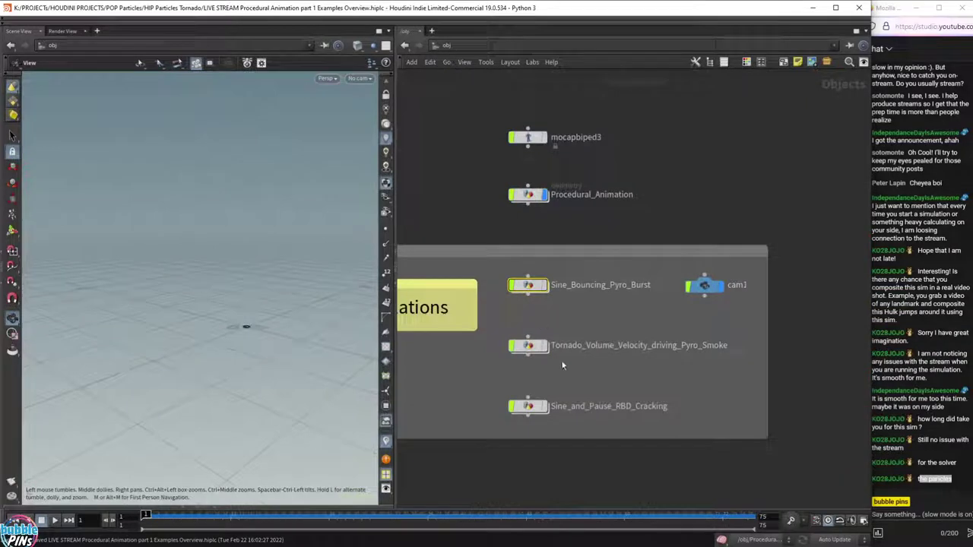
double_click(528, 345)
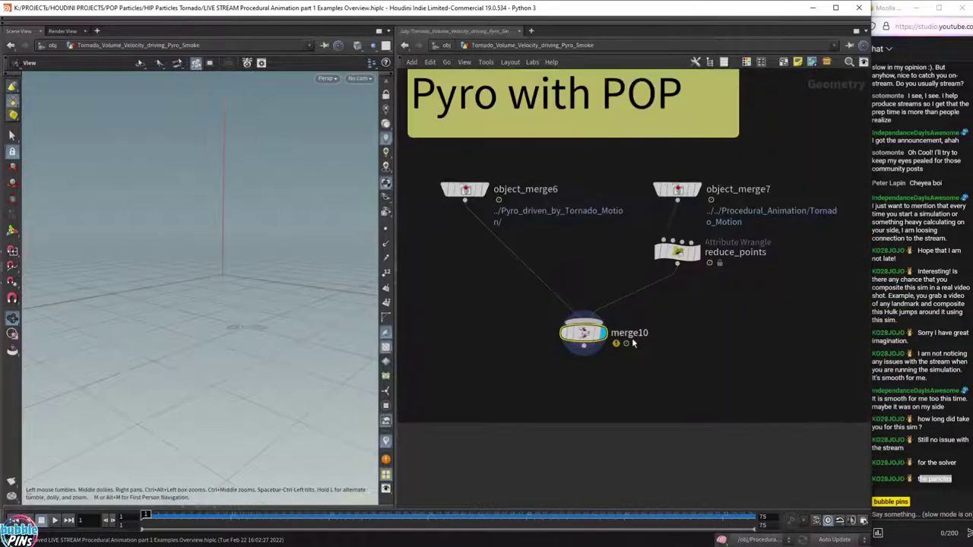
key(Up)
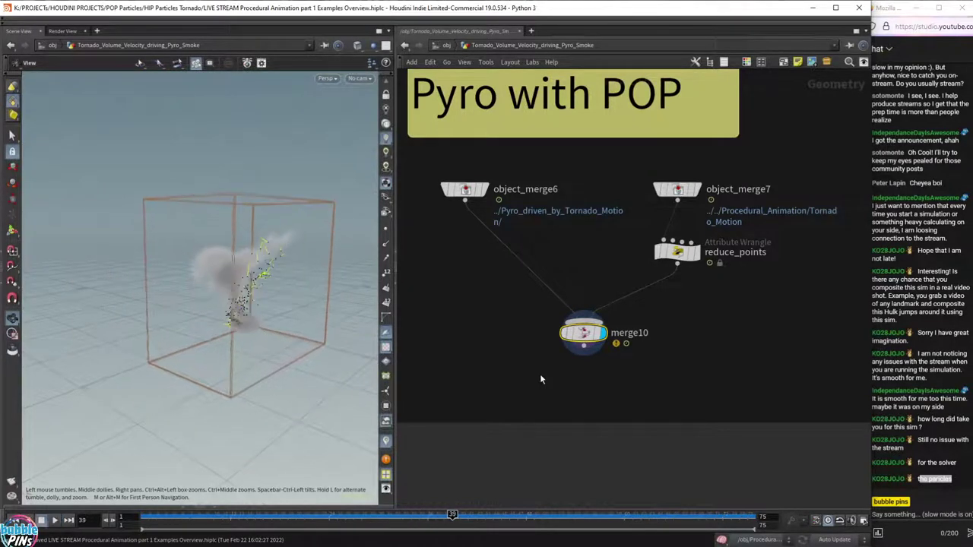
middle_drag(269, 284, 272, 314)
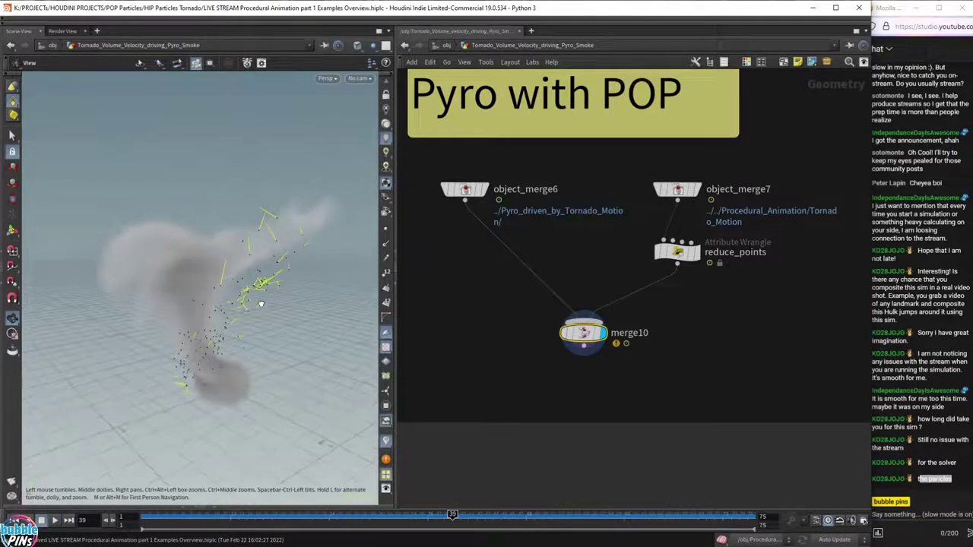
Bypass the reduce_points wrangle and play the smoke with the full set of tornado particles.
click(644, 247)
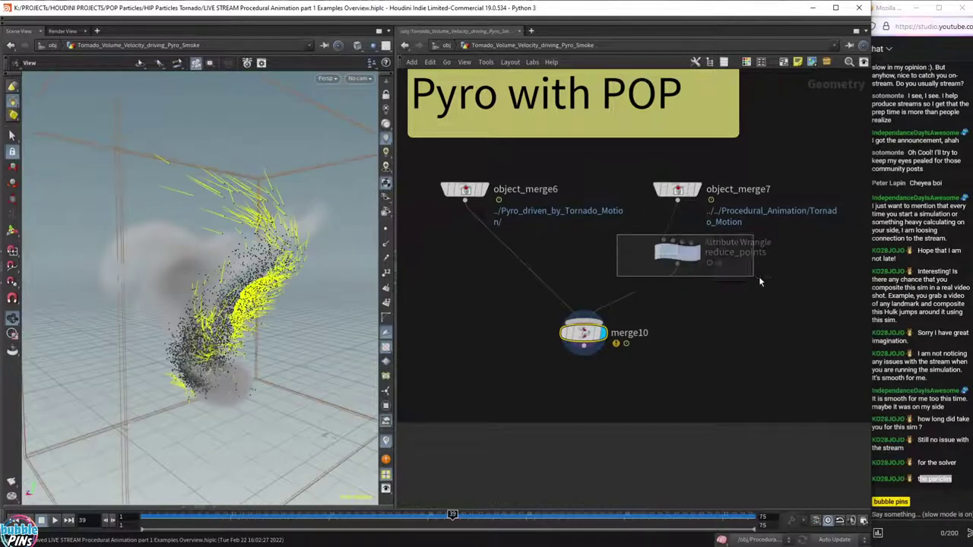
drag(758, 276, 758, 277)
key(Up)
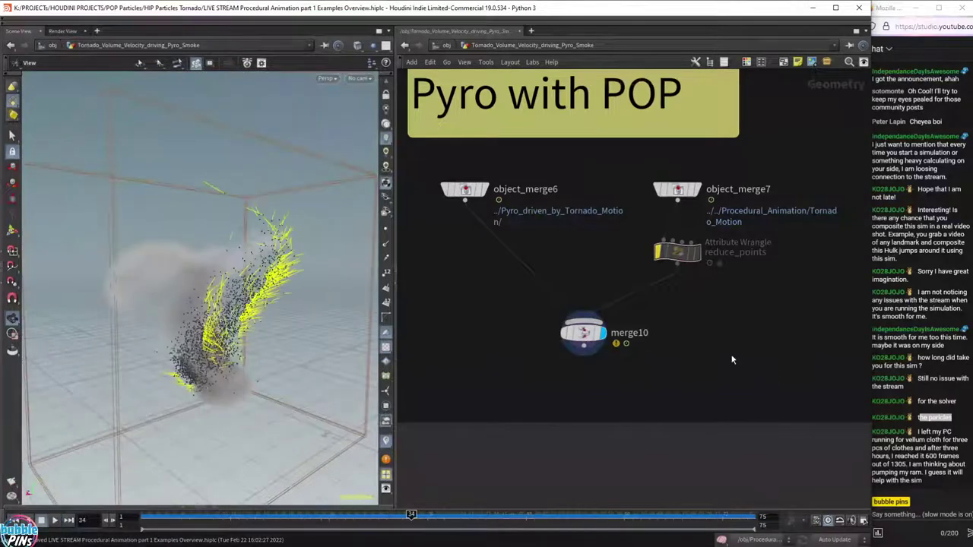
Add a Labs Niagara ROP node in the Pyro with POP group, beside merge10.
key(Tab)
text(labs)
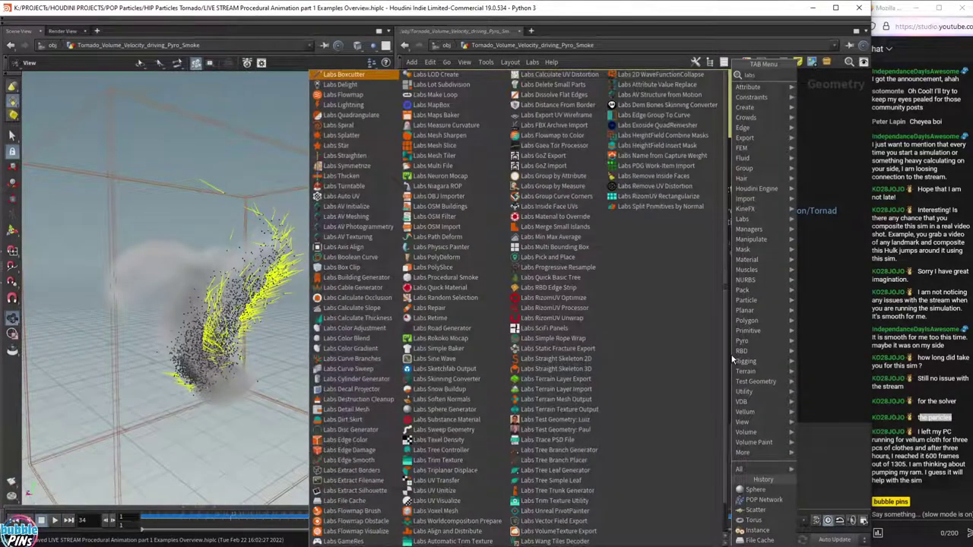
text( un)
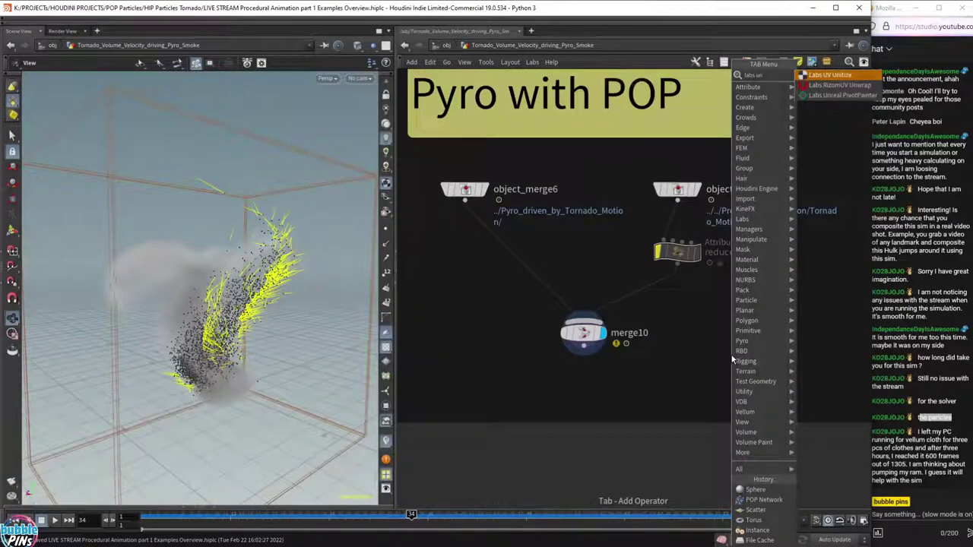
key(BackSpace)
key(BackSpace)
key(BackSpace)
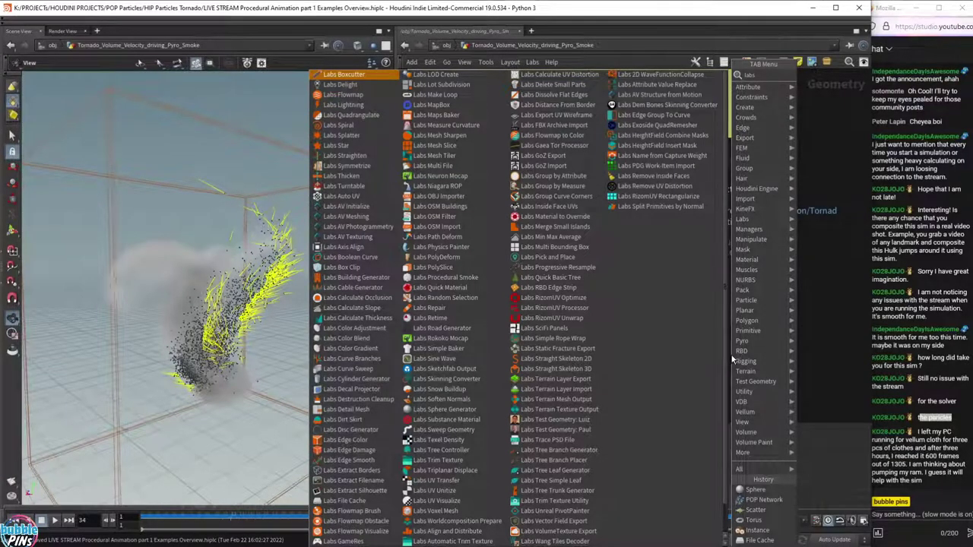
text(ni)
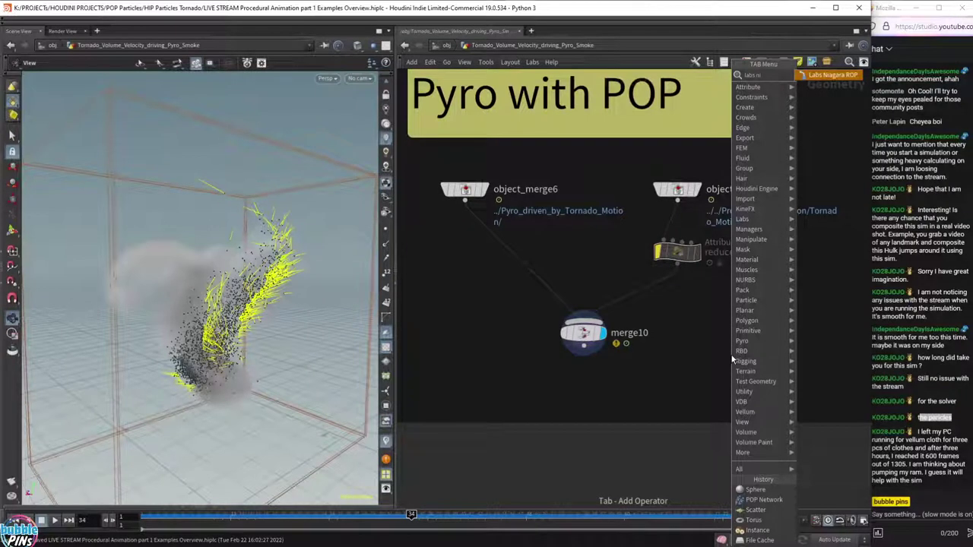
key(Return)
click(732, 360)
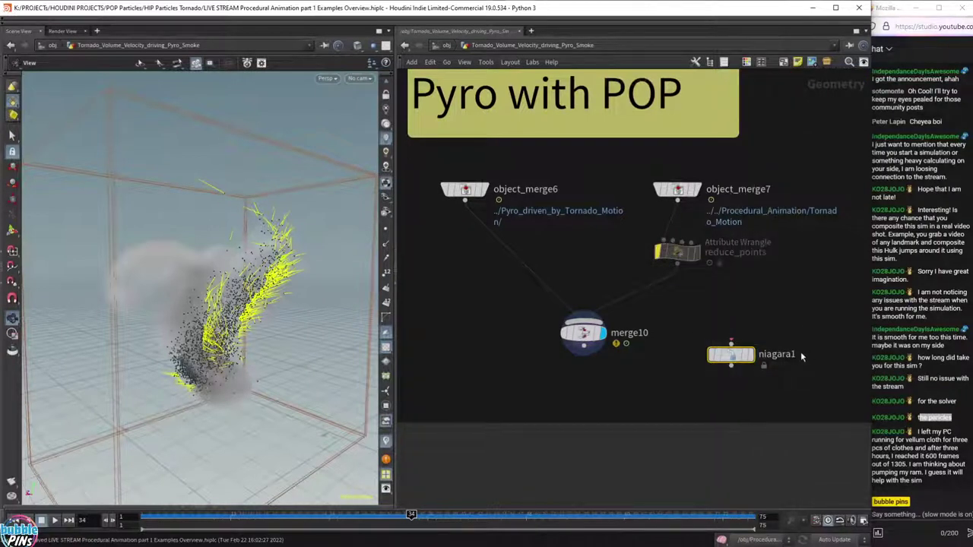
Inspect the Niagara node's parameters, delete the node, and hide the parameter display.
key(p)
drag(730, 363, 665, 402)
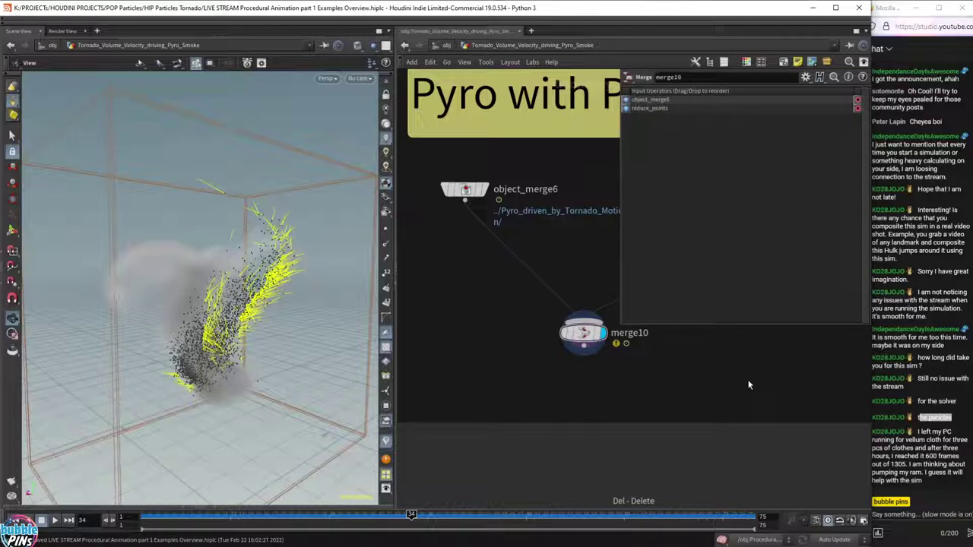
key(p)
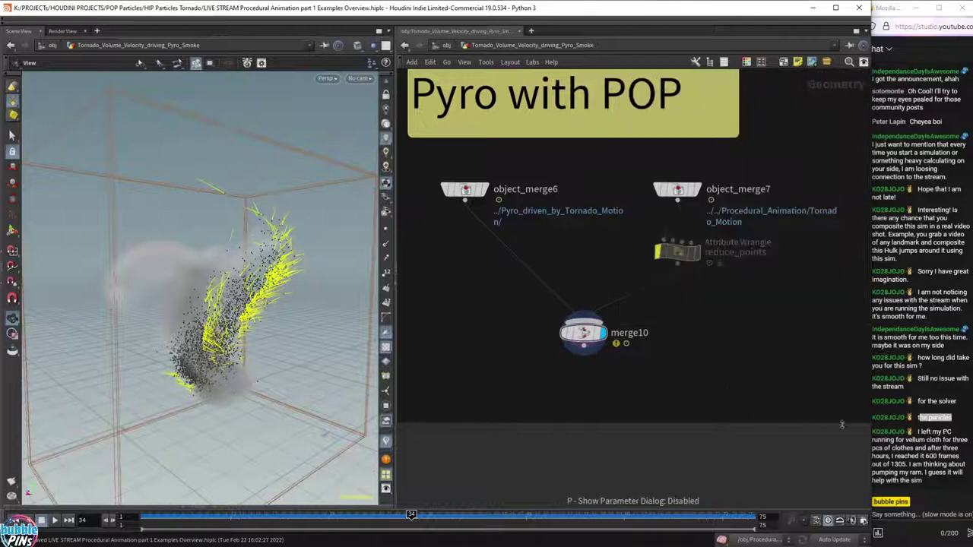
Switch to the live chat window and read the message about the slow vellum cloth simulation and RAM.
click(909, 413)
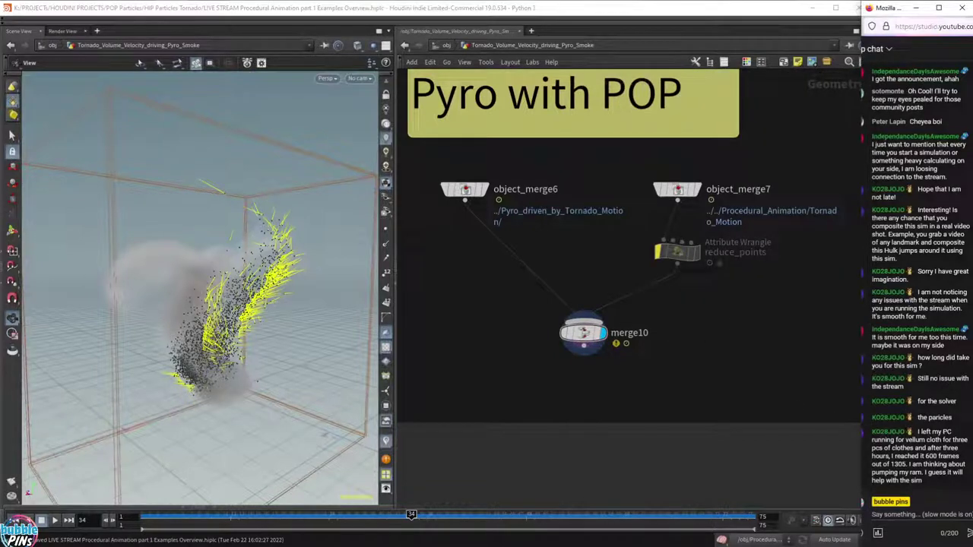
drag(885, 439, 959, 456)
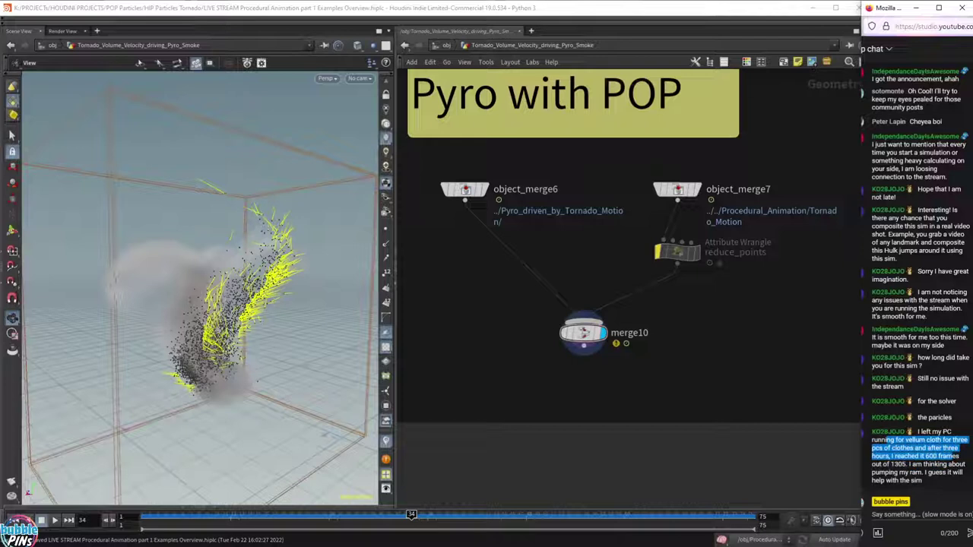
drag(925, 456, 937, 464)
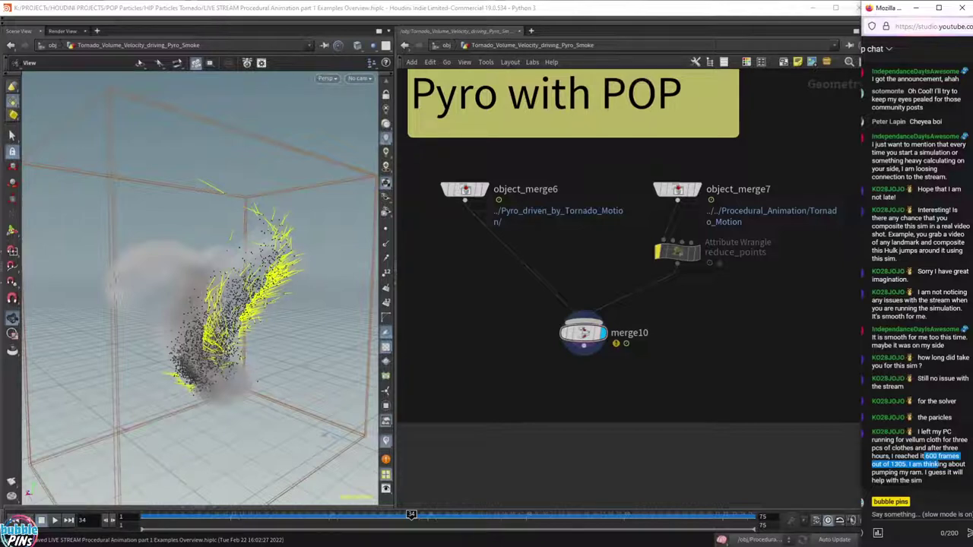
Return to Houdini, play the merged smoke and particle simulation, and look over the pyro network's groups.
click(621, 411)
key(Up)
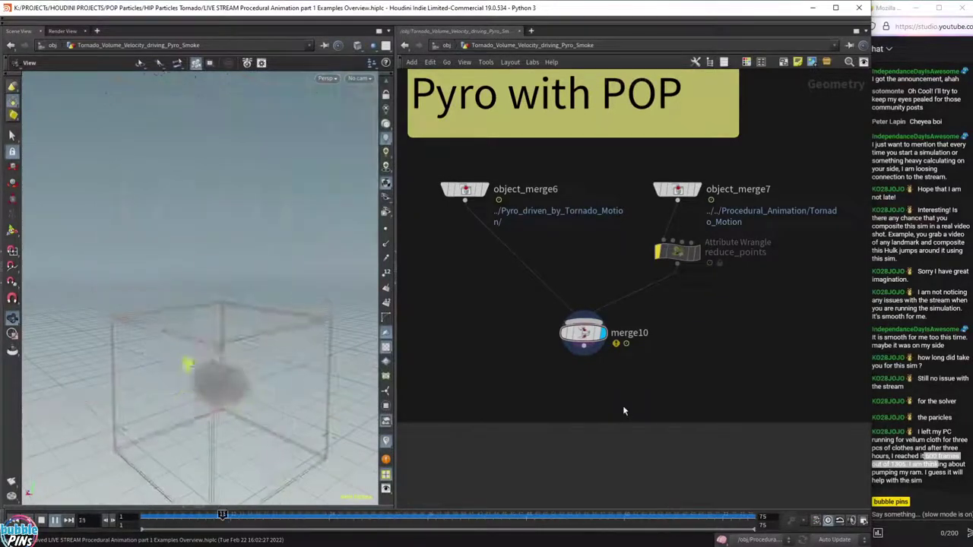
key(u)
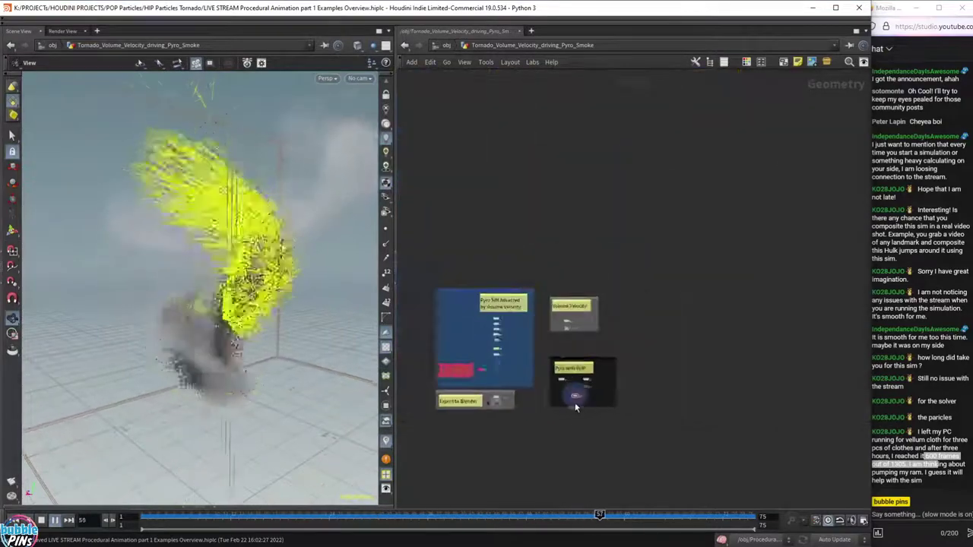
scroll(575, 402, down, 3)
scroll(572, 415, up, 5)
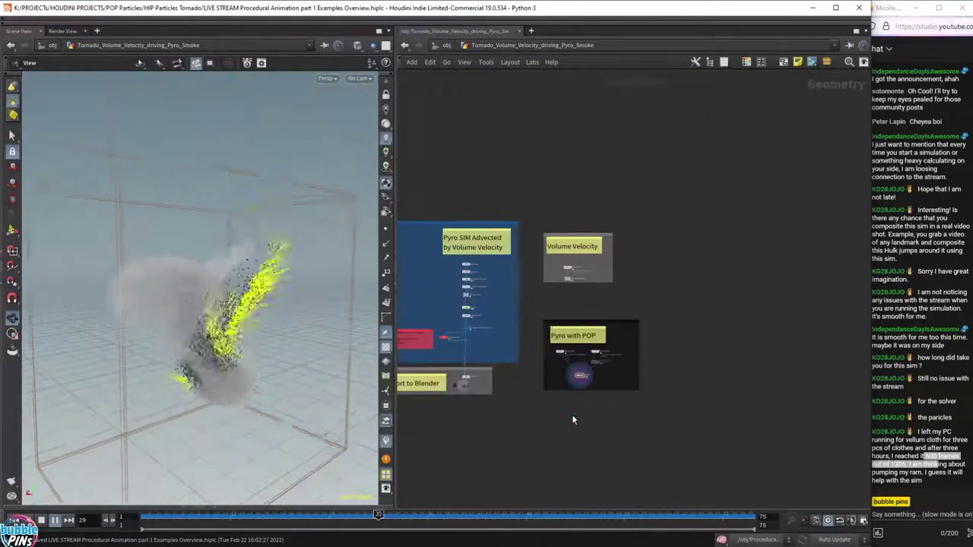
Go back into the Procedural_Animation object and survey its setup groups while the tornado particles play.
key(u)
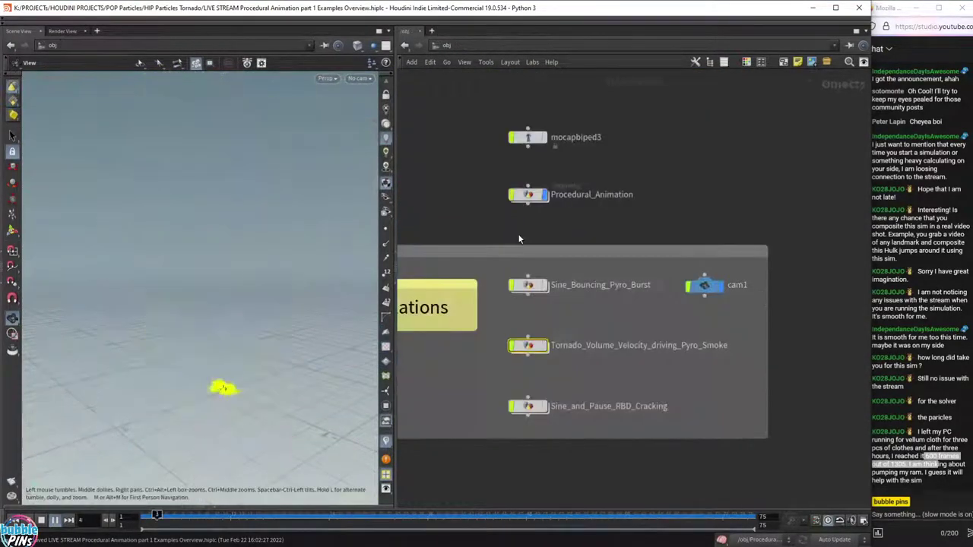
double_click(524, 195)
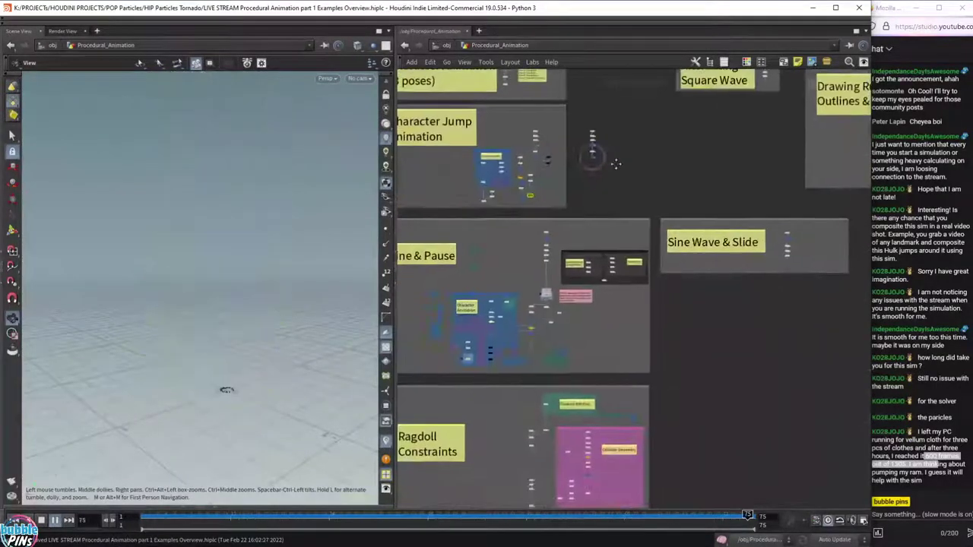
middle_drag(615, 164, 559, 218)
mouse_move(637, 217)
middle_down()
mouse_move(623, 213)
mouse_move(534, 245)
middle_up()
mouse_move(740, 297)
middle_down()
mouse_move(668, 311)
mouse_move(749, 233)
mouse_move(817, 195)
middle_up()
mouse_move(648, 400)
middle_down()
mouse_move(782, 356)
mouse_move(844, 541)
mouse_move(847, 511)
middle_up()
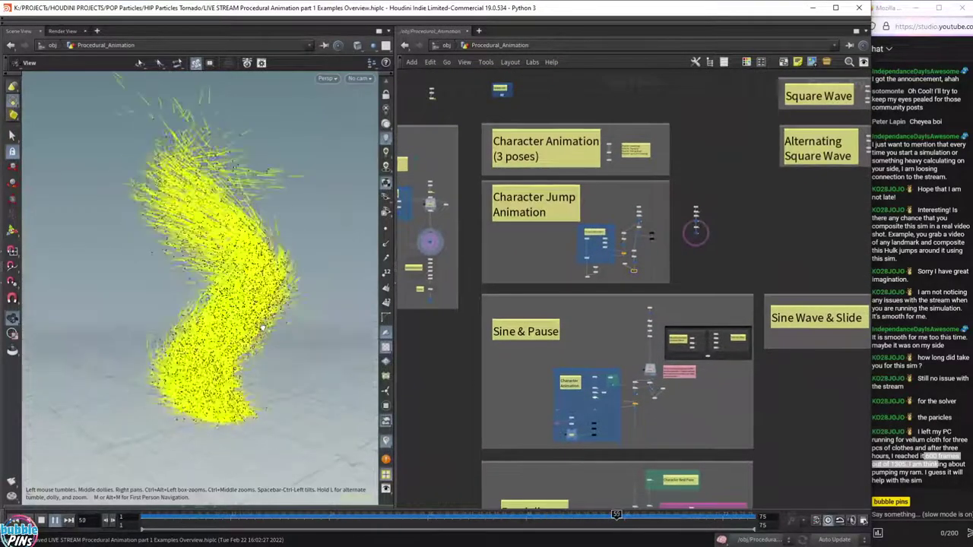
Switch to the live chat window and widen it to show the complete messages.
click(895, 410)
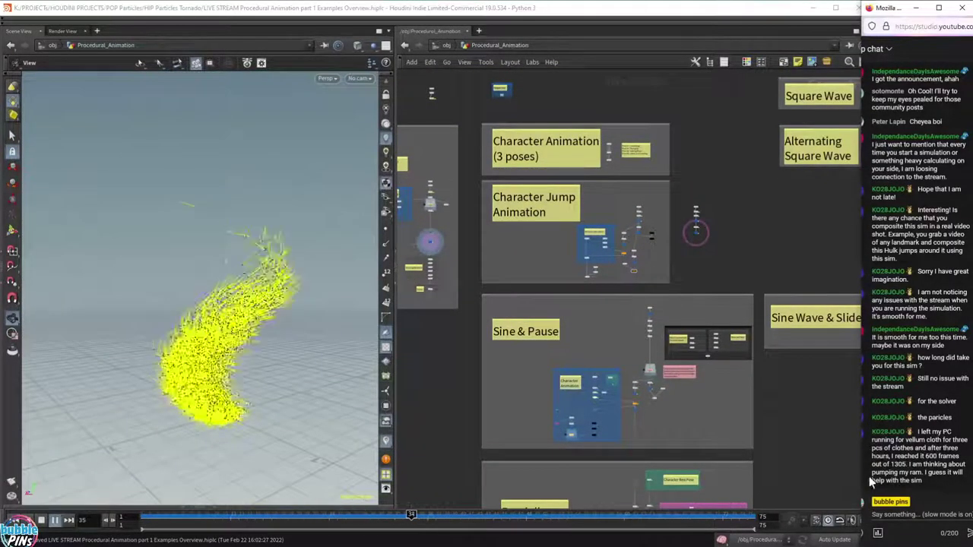
drag(859, 481, 807, 485)
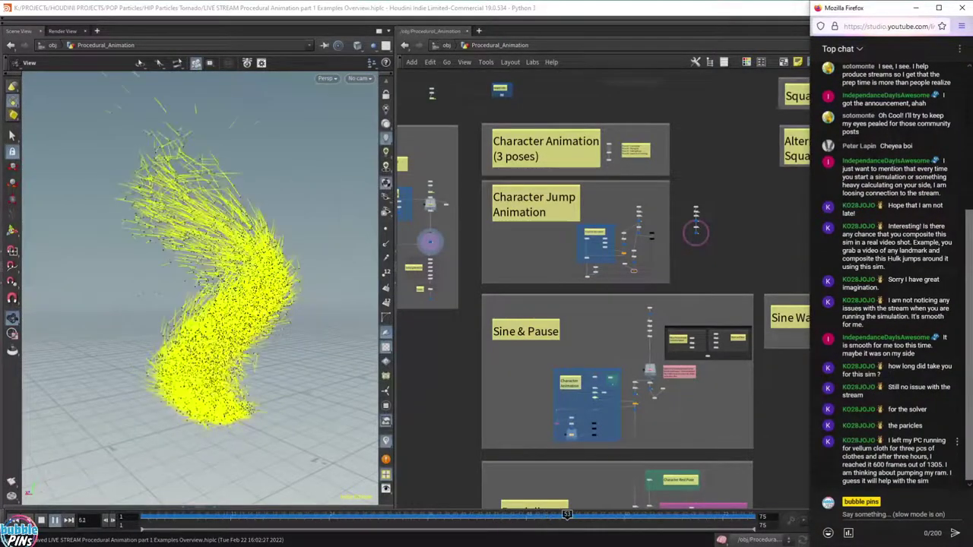
Bring Houdini forward to survey the setup groups, and return to the live chat to read the newest messages.
click(257, 273)
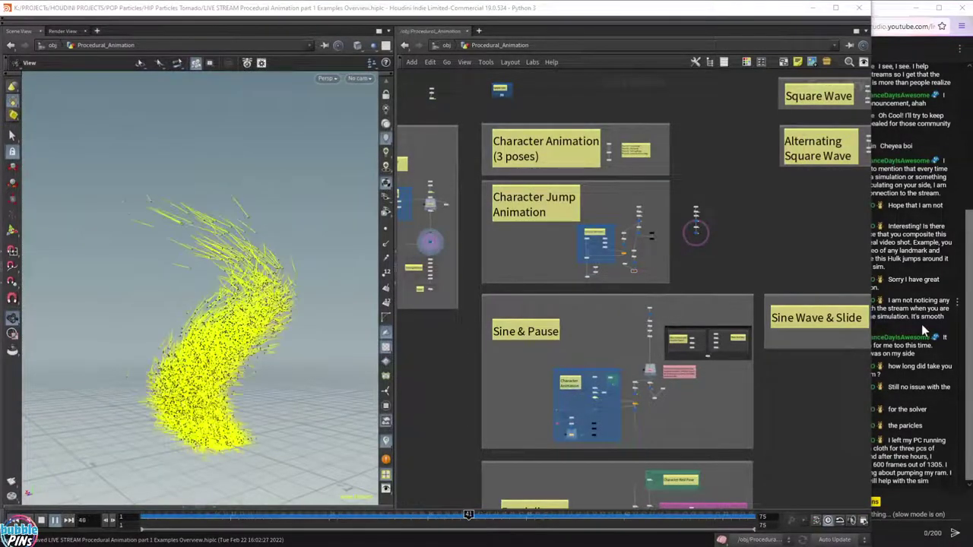
scroll(772, 238, down, 1)
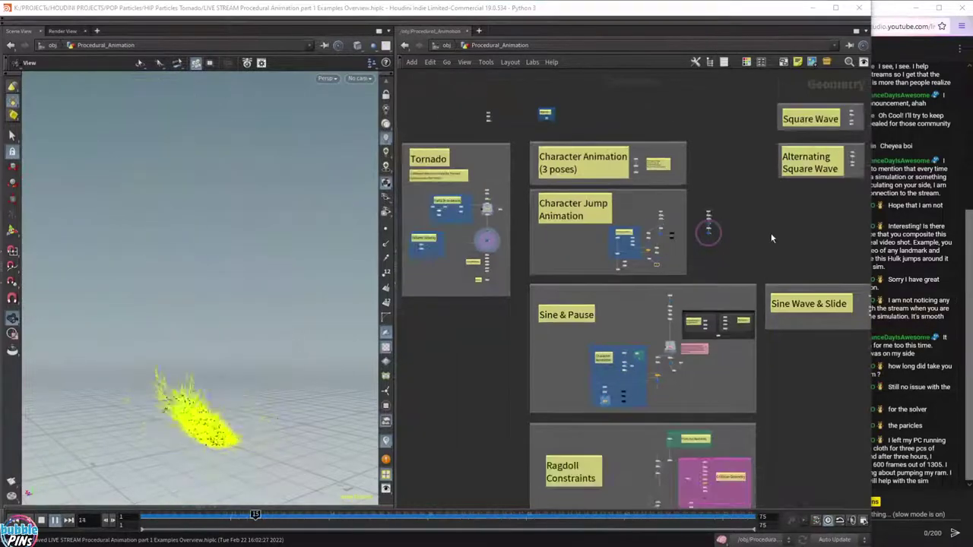
scroll(769, 239, down, 2)
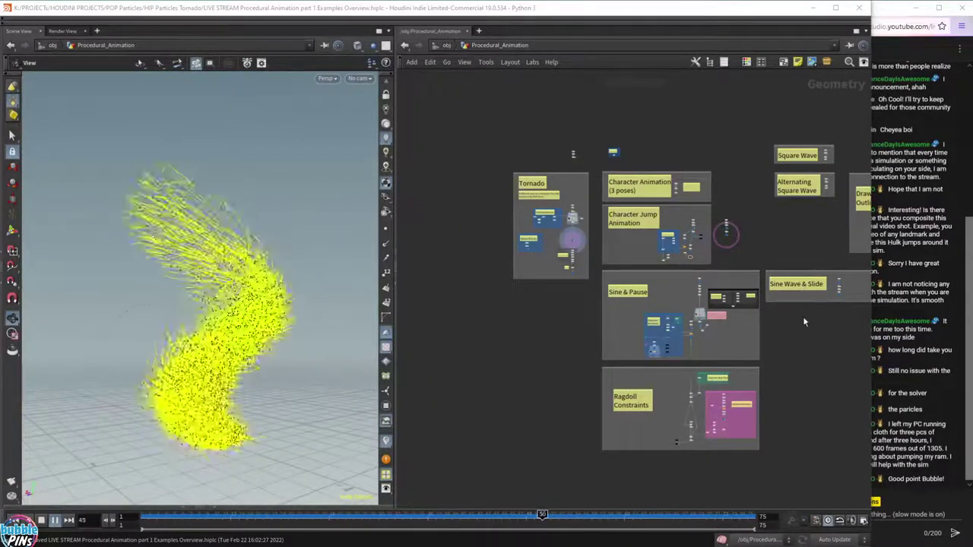
click(916, 426)
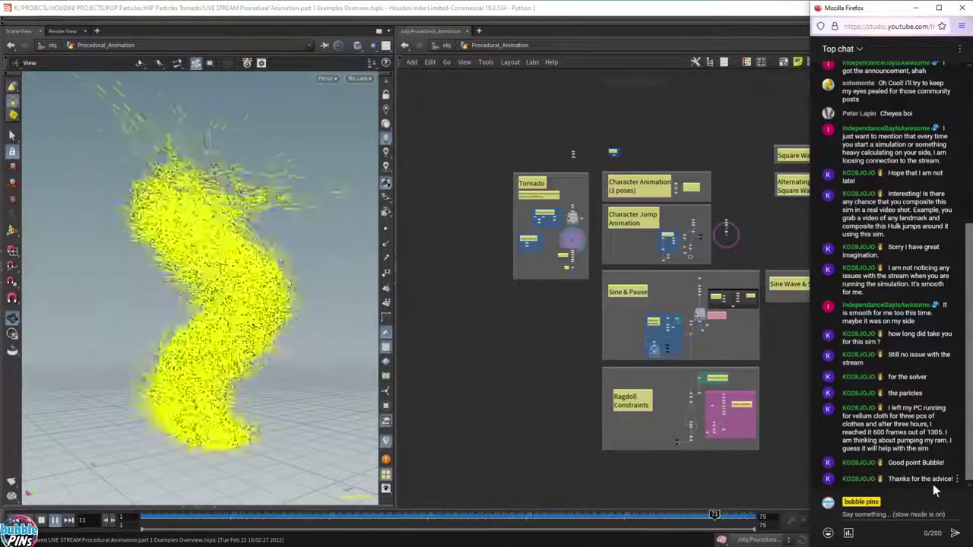
click(942, 486)
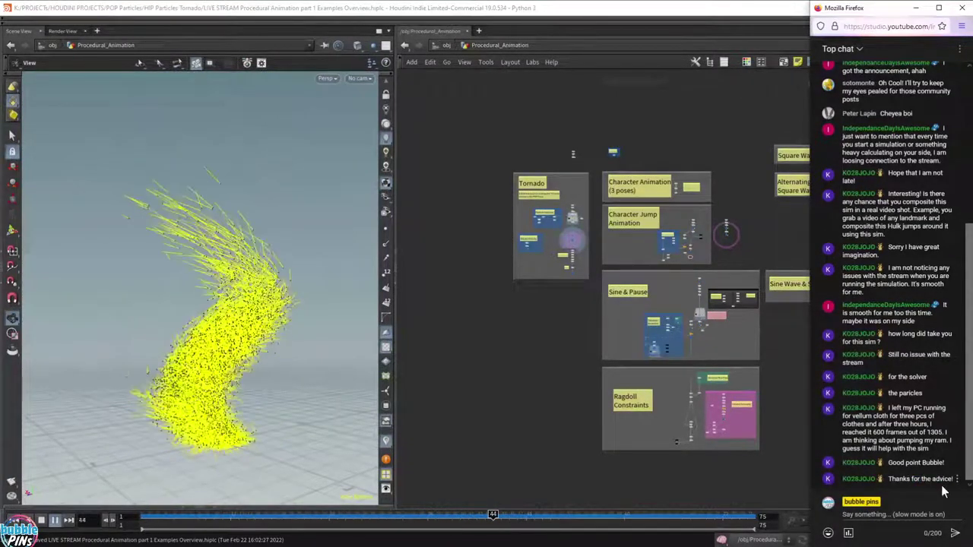
Narrow the Houdini window so that it sits beside the live chat without covering the messages.
click(554, 346)
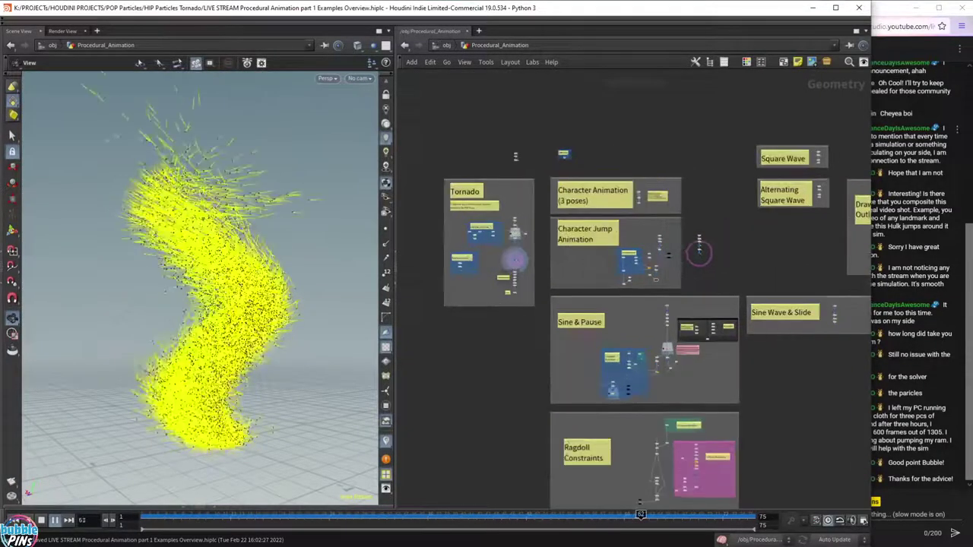
drag(871, 173, 811, 176)
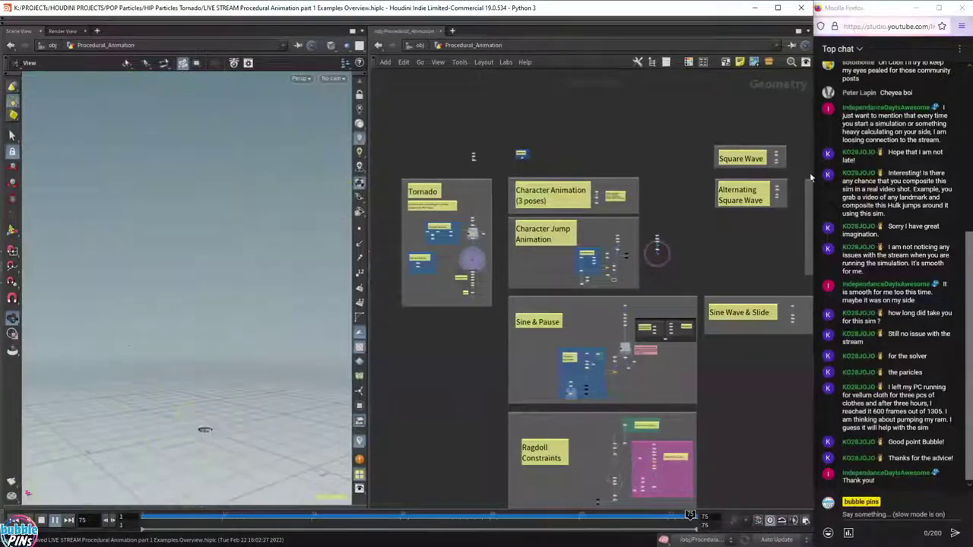
drag(895, 485, 839, 472)
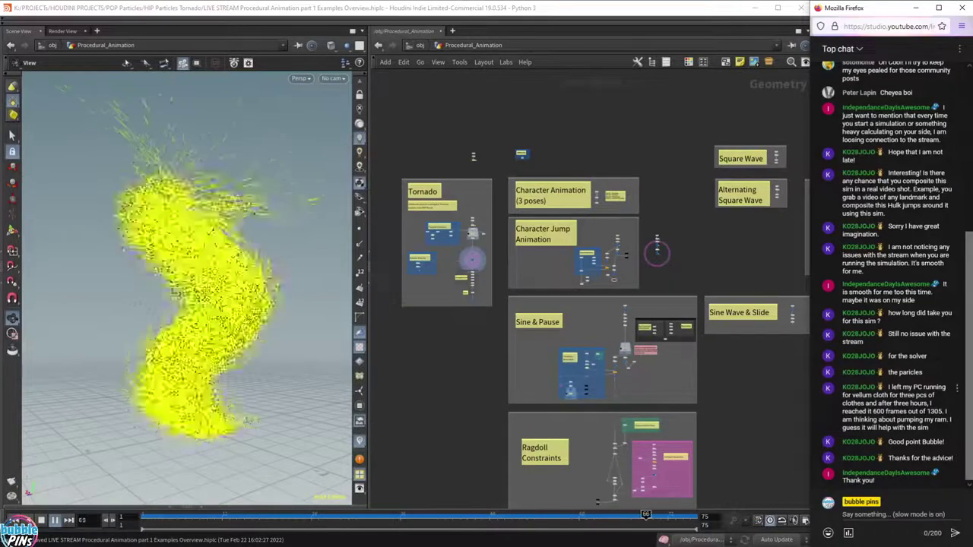
click(630, 115)
Survey the Procedural_Animation setup groups and inspect the Ragdoll Constraints network down to its ragdoll solver nodes.
scroll(629, 126, down, 1)
middle_drag(706, 223, 665, 212)
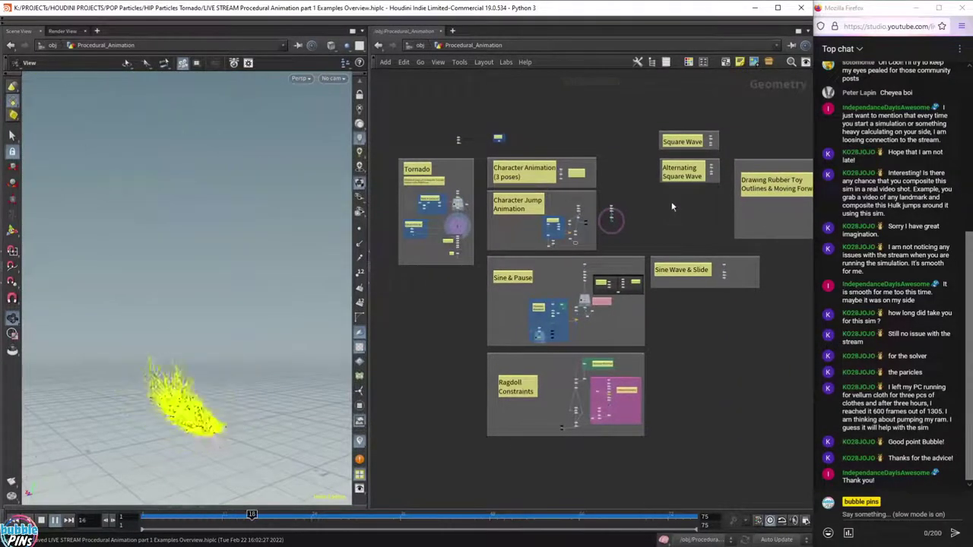
scroll(676, 201, down, 1)
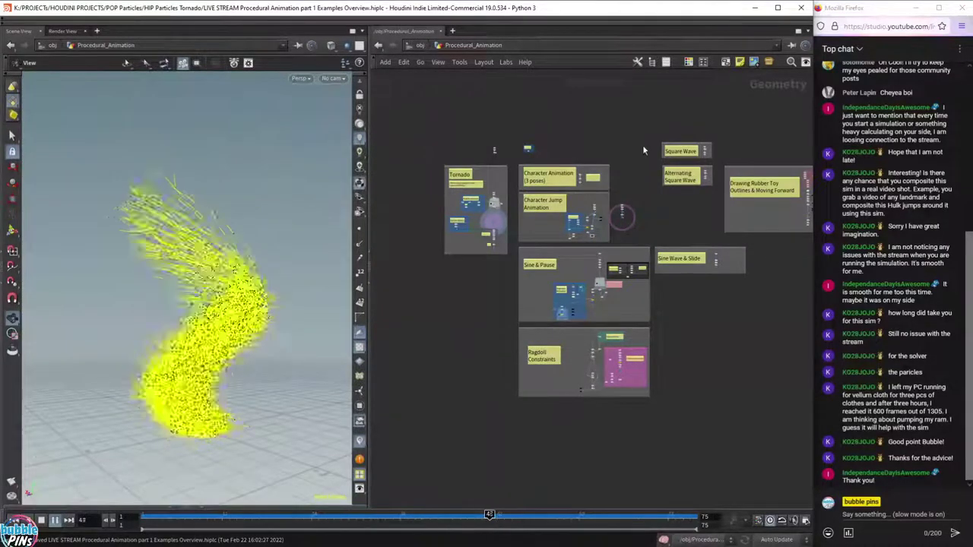
scroll(592, 376, up, 5)
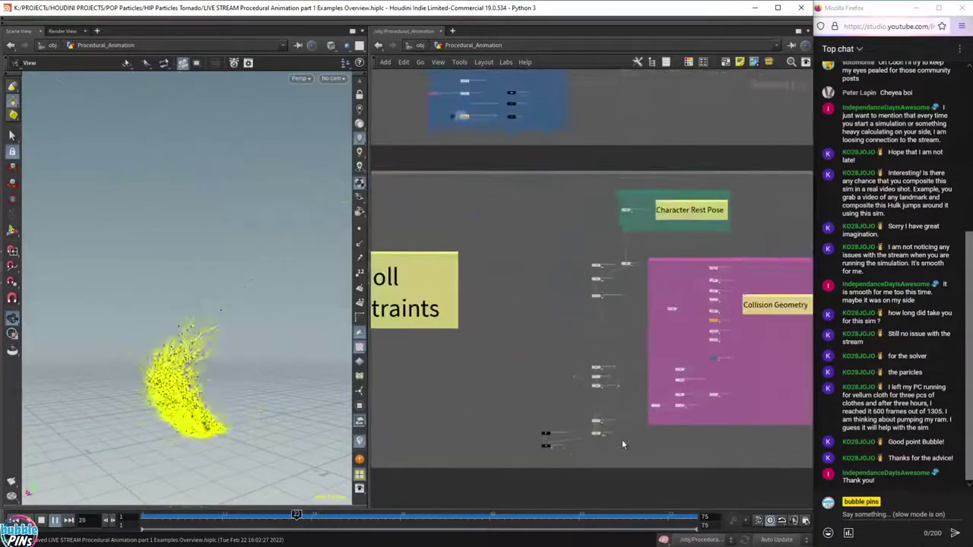
scroll(622, 443, up, 3)
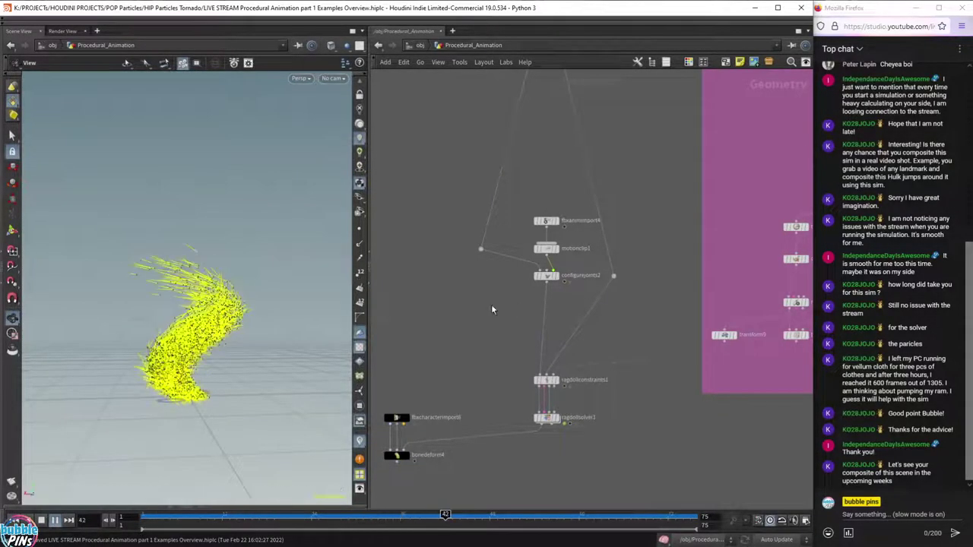
Examine the Tornado group, including its Particle Instances, Volume Velocity and Coloring Attributes sections.
scroll(491, 303, down, 4)
middle_drag(476, 332, 696, 473)
middle_drag(431, 170, 674, 422)
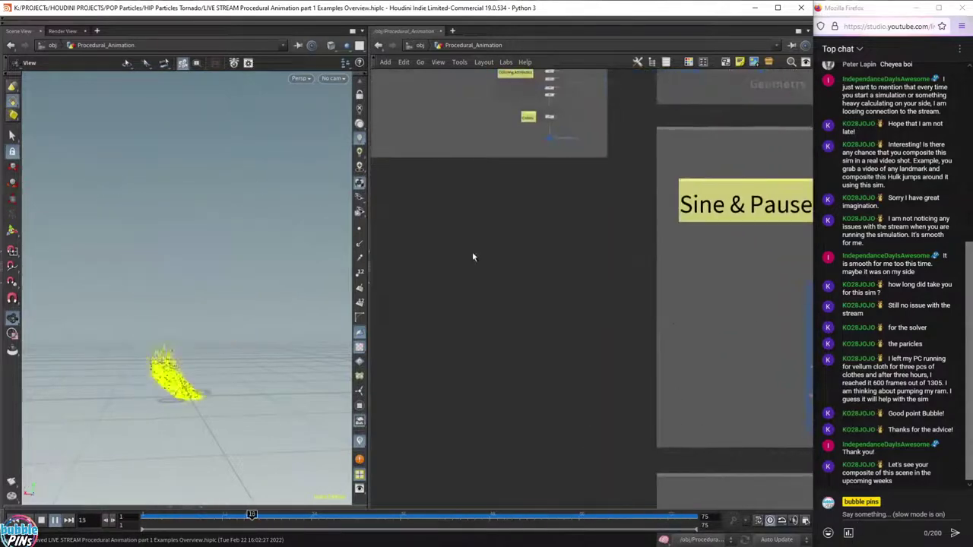
middle_drag(469, 264, 521, 522)
scroll(455, 326, up, 3)
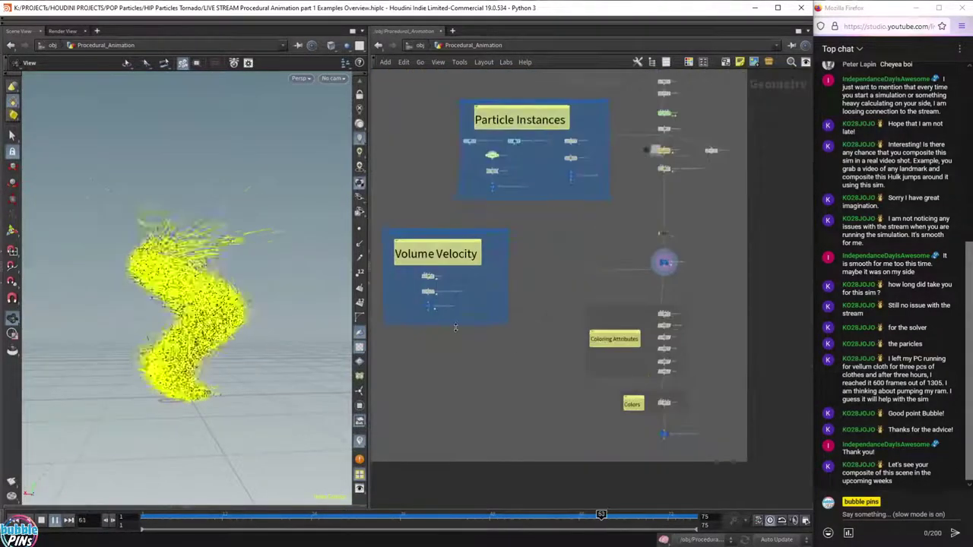
scroll(455, 327, up, 1)
Go into the Tornado_Volume_Velocity_driving_Pyro_Smoke object from the object level and display pyrobakevolume1.
click(414, 46)
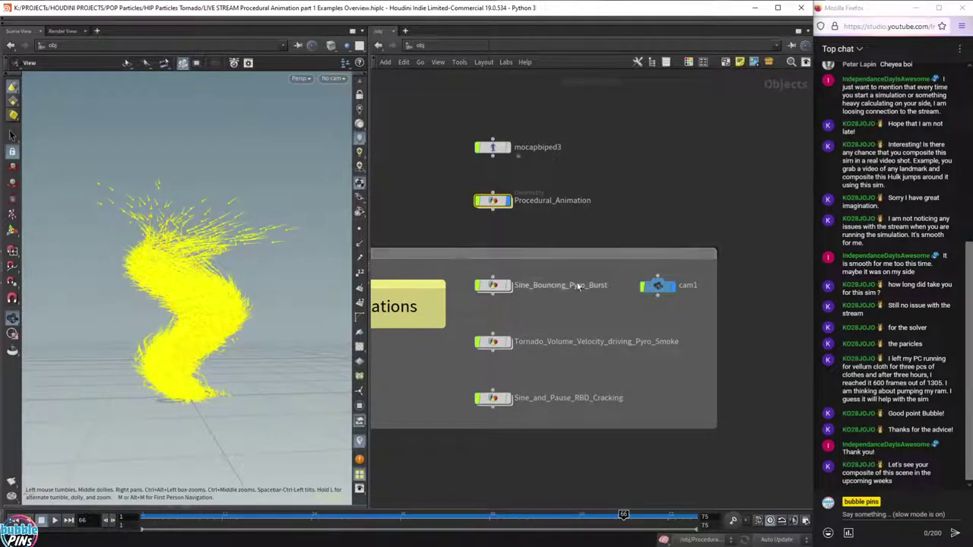
mouse_move(511, 215)
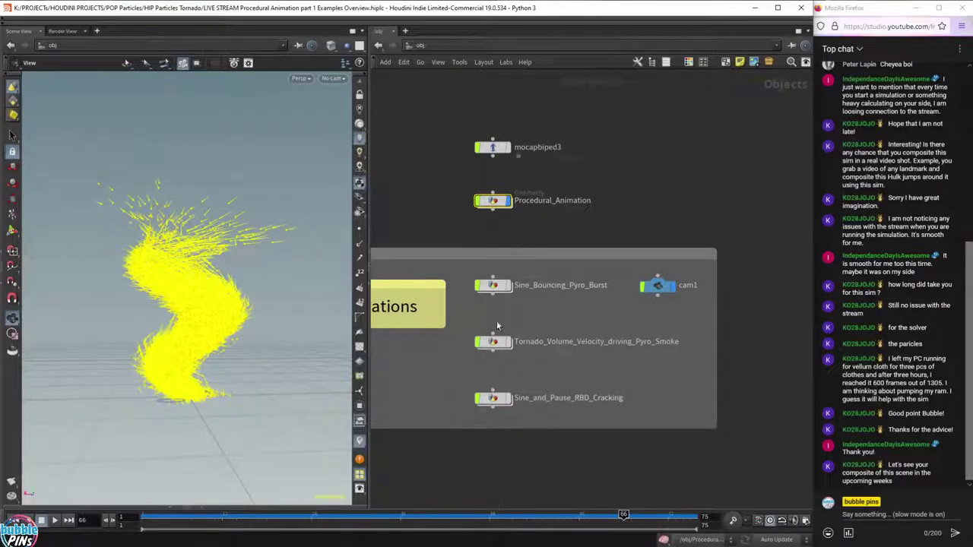
double_click(492, 344)
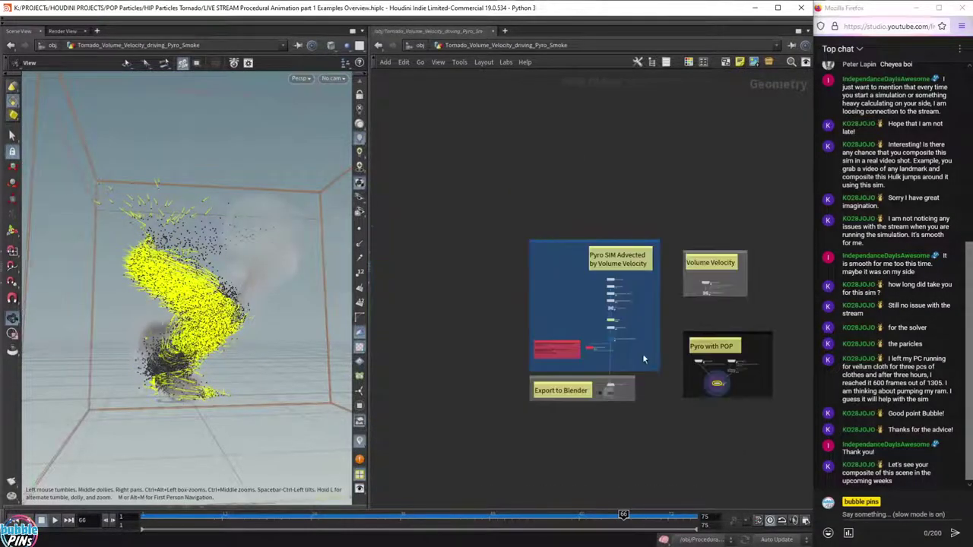
scroll(615, 364, up, 8)
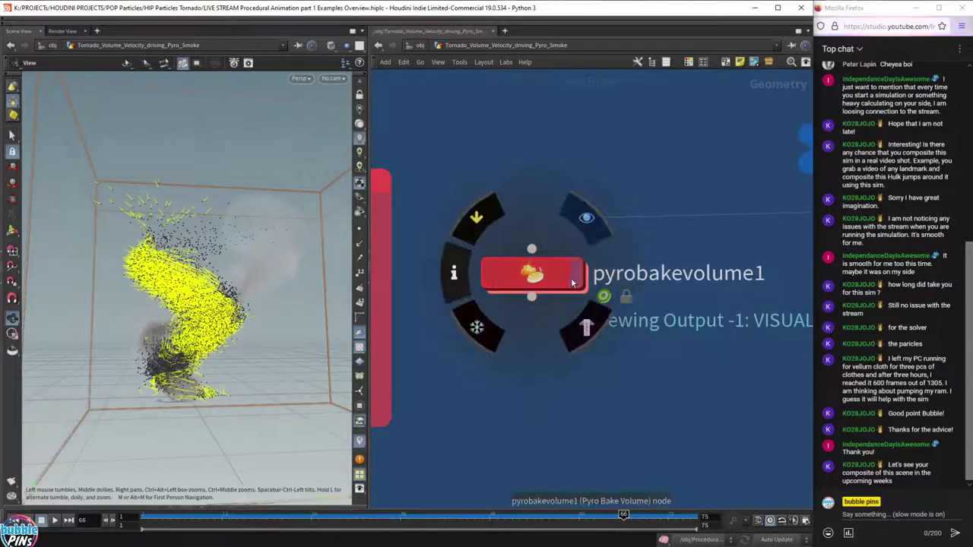
click(576, 286)
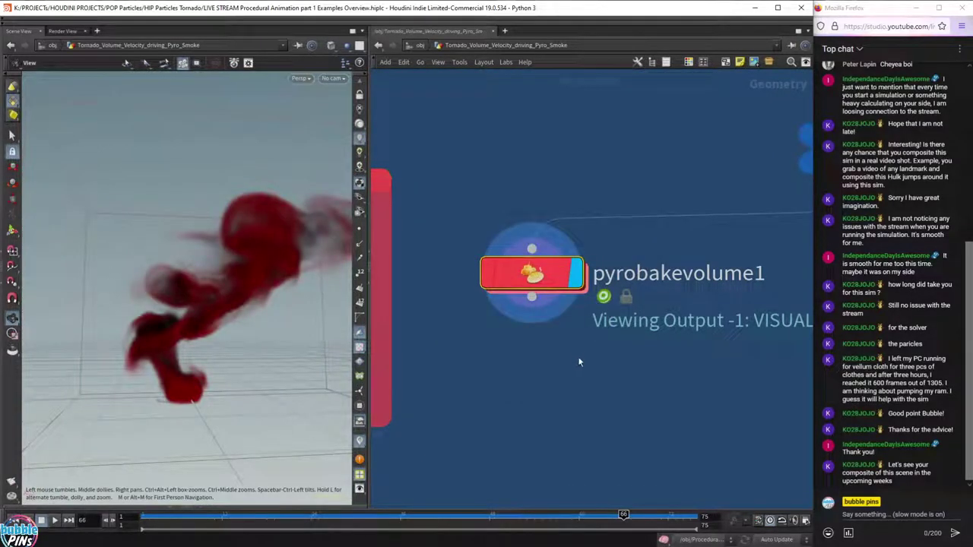
middle_drag(643, 391, 574, 394)
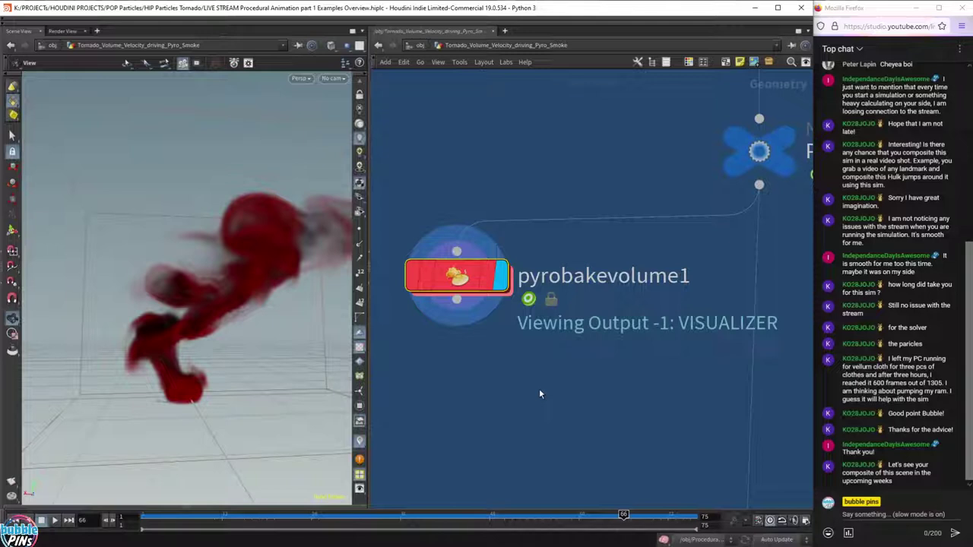
drag(199, 279, 198, 308)
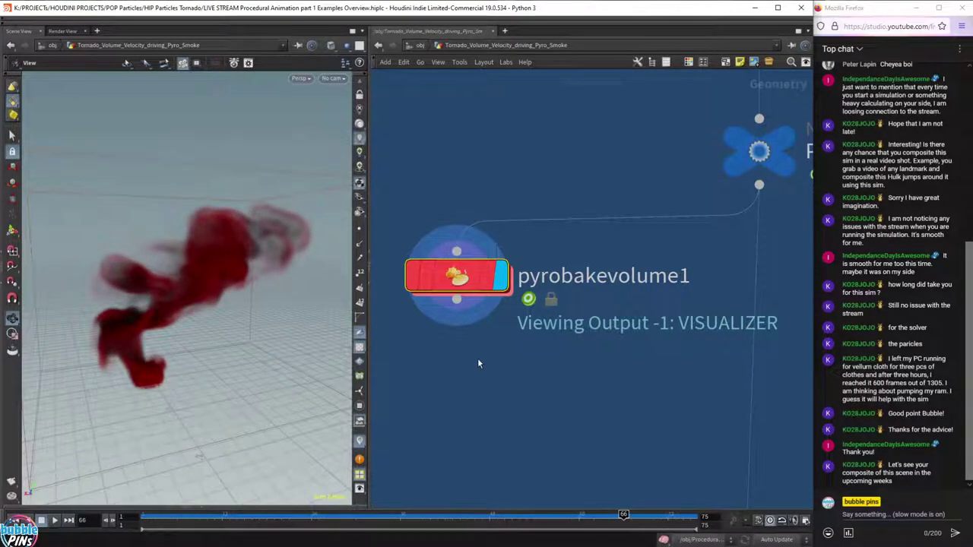
Extend the red Display Options note beside pyrobakevolume1 downward so that its text fits.
middle_drag(425, 366, 728, 373)
scroll(591, 349, down, 3)
middle_drag(675, 404, 707, 404)
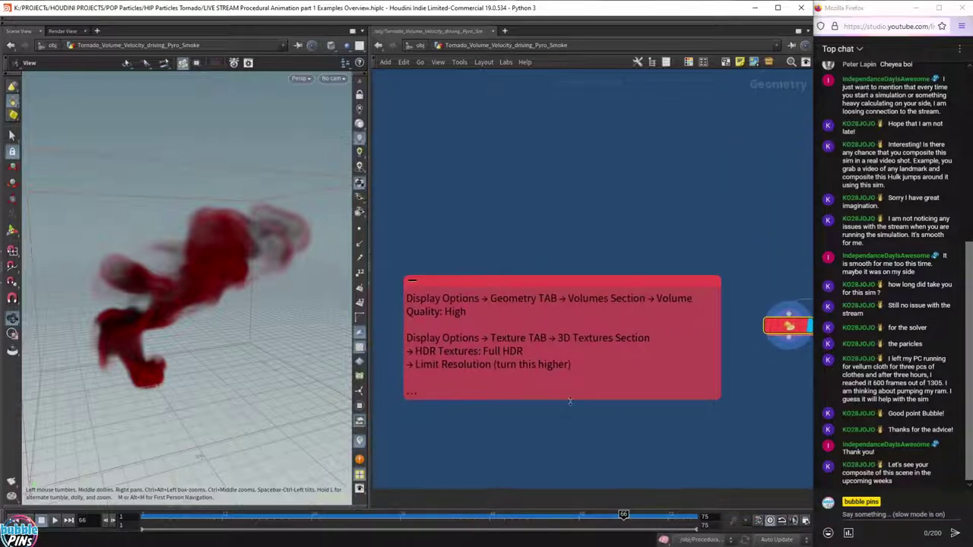
drag(569, 399, 569, 427)
middle_drag(581, 238, 557, 237)
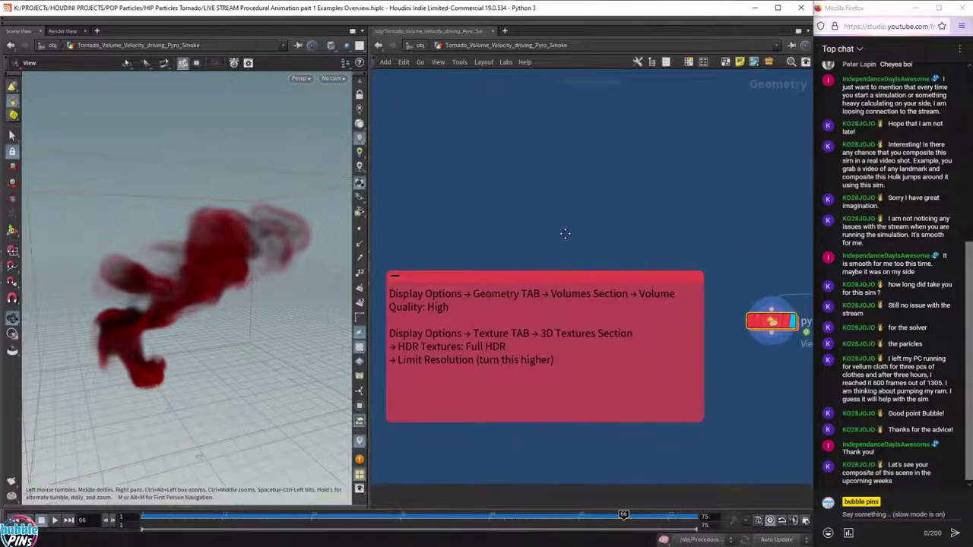
Look over the pyro source chain above pyrobakevolume1 and display the dopnet1 node.
middle_drag(662, 204, 468, 190)
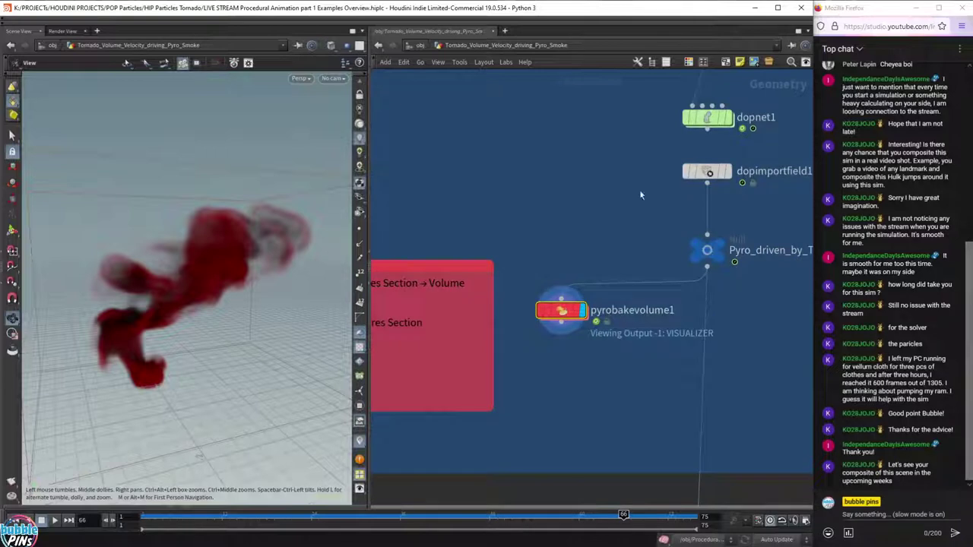
middle_drag(639, 190, 500, 275)
middle_drag(677, 271, 643, 337)
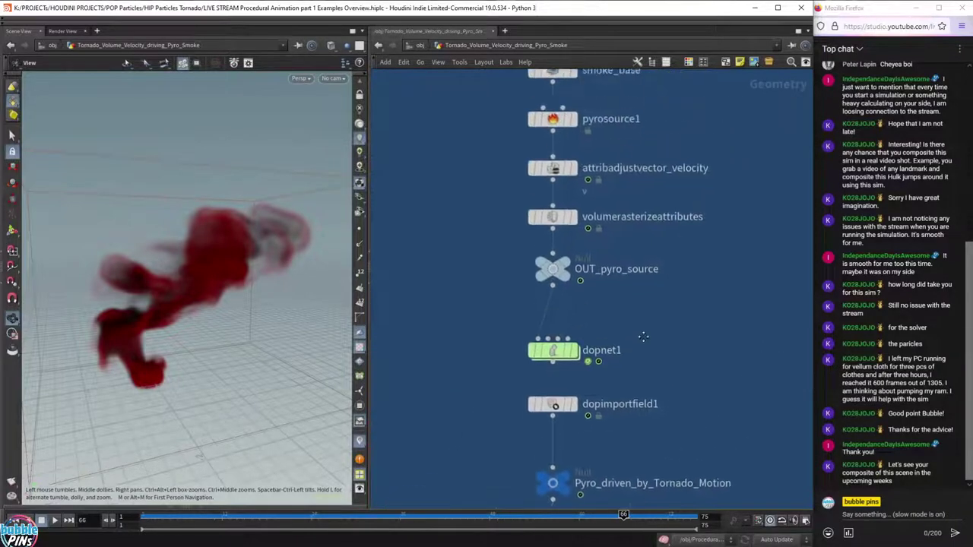
middle_drag(596, 140, 571, 196)
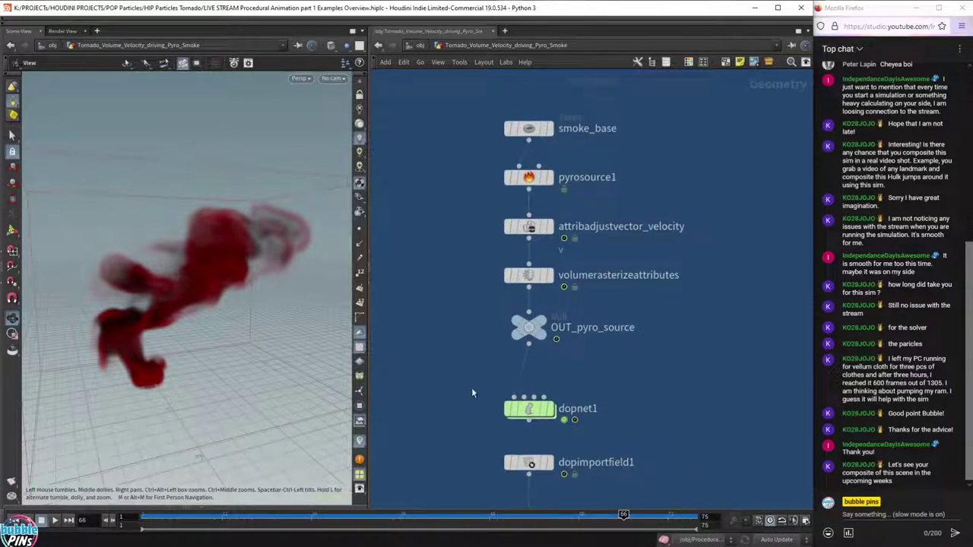
click(555, 382)
middle_drag(637, 422, 642, 304)
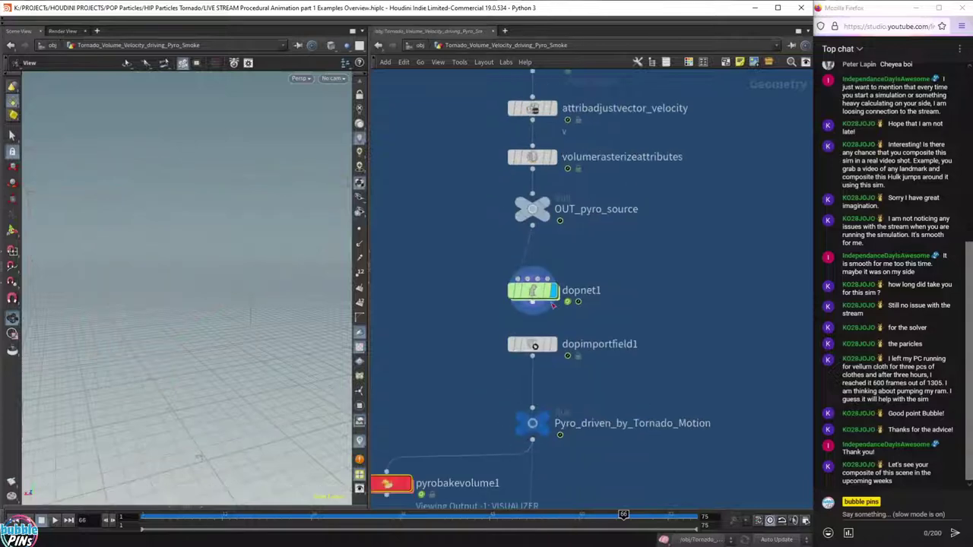
Go inside dopnet1 and show smokeobject1's parameters to examine its division size, bounds and initial data.
double_click(538, 293)
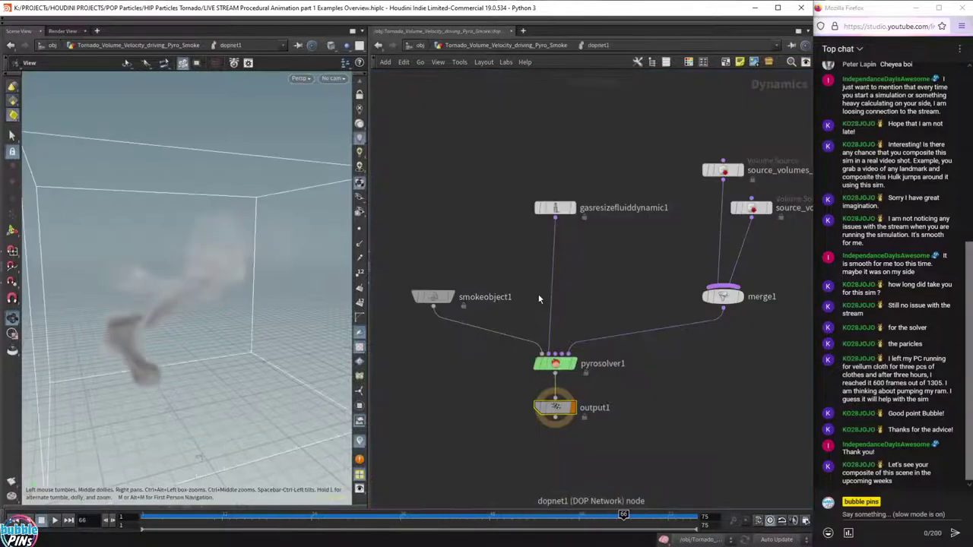
click(430, 296)
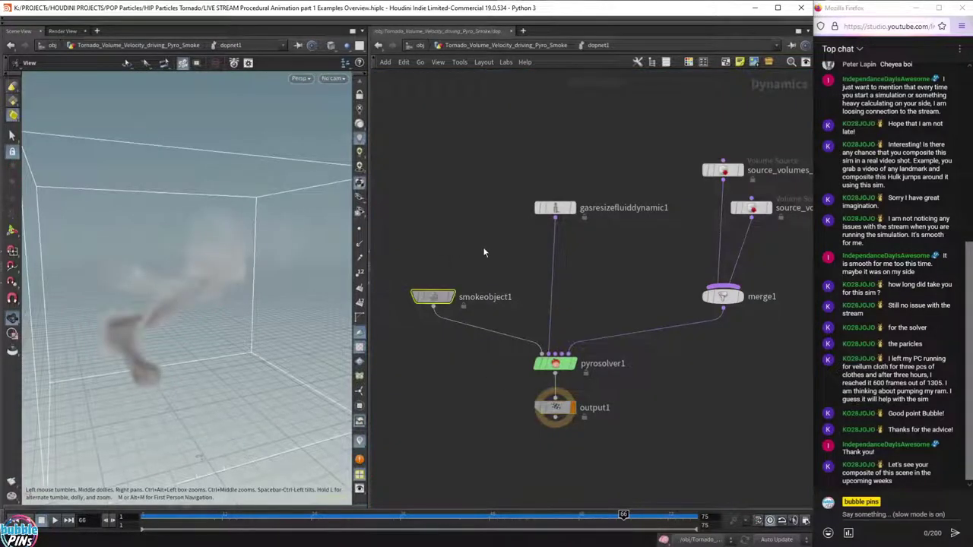
key(p)
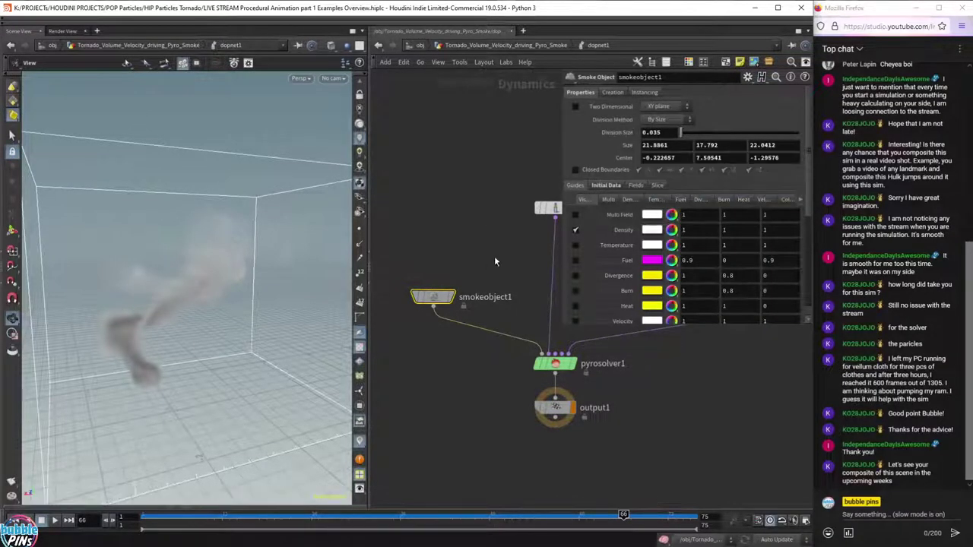
middle_drag(453, 360, 446, 457)
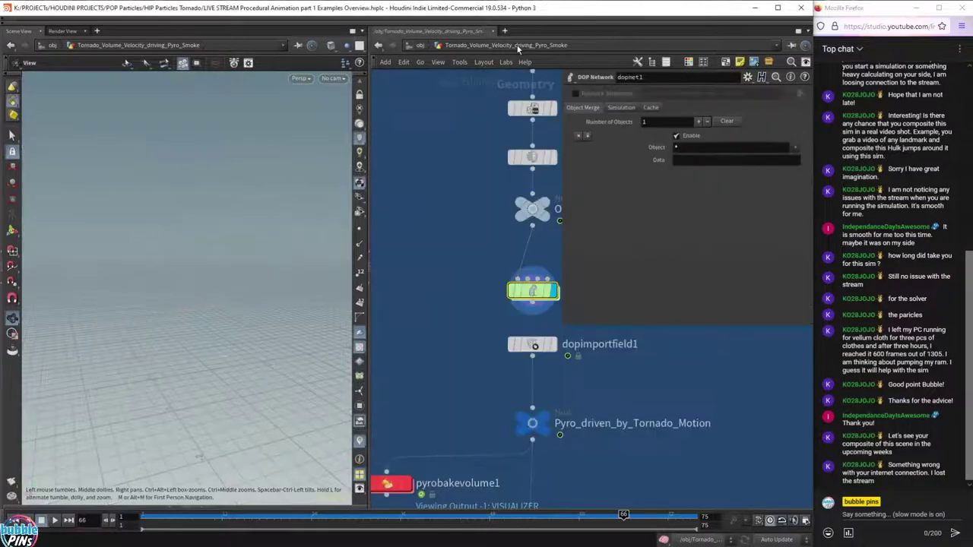
Return to the Tornado_Volume_Velocity_driving_Pyro_Smoke network and narrow the parameter overlay.
click(517, 44)
drag(566, 328, 636, 304)
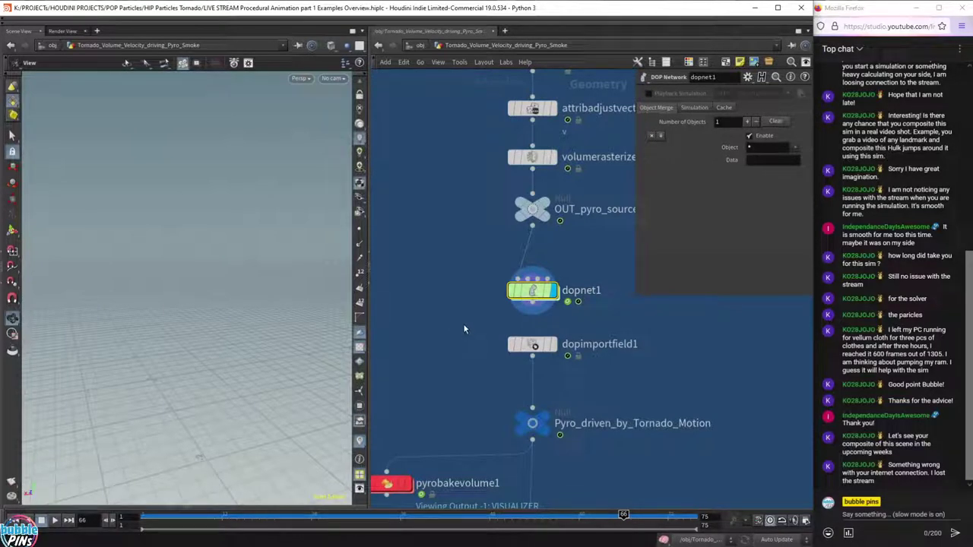
Select pyrobakevolume1 to show its smoke parameters and make it the displayed node.
middle_drag(464, 329, 512, 230)
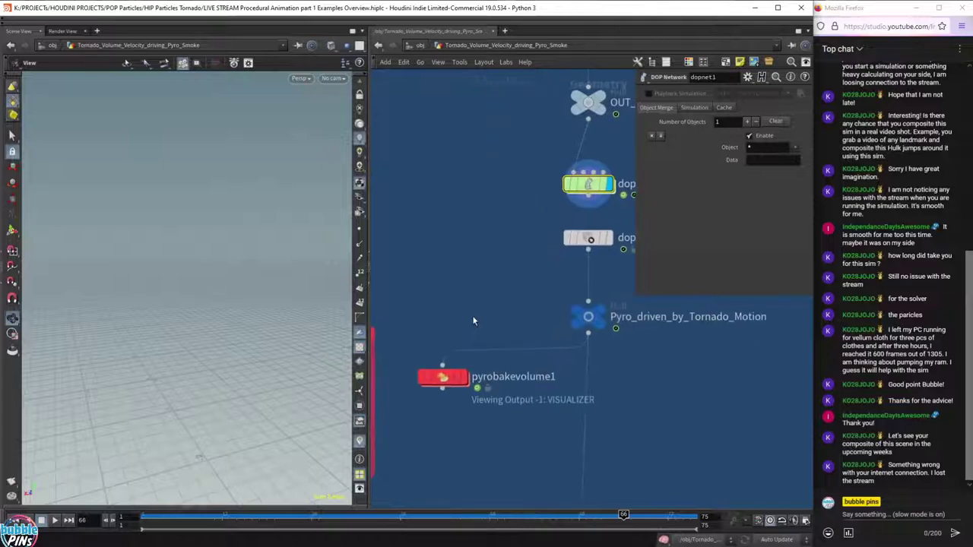
middle_drag(469, 308, 564, 288)
drag(510, 309, 529, 419)
mouse_move(558, 361)
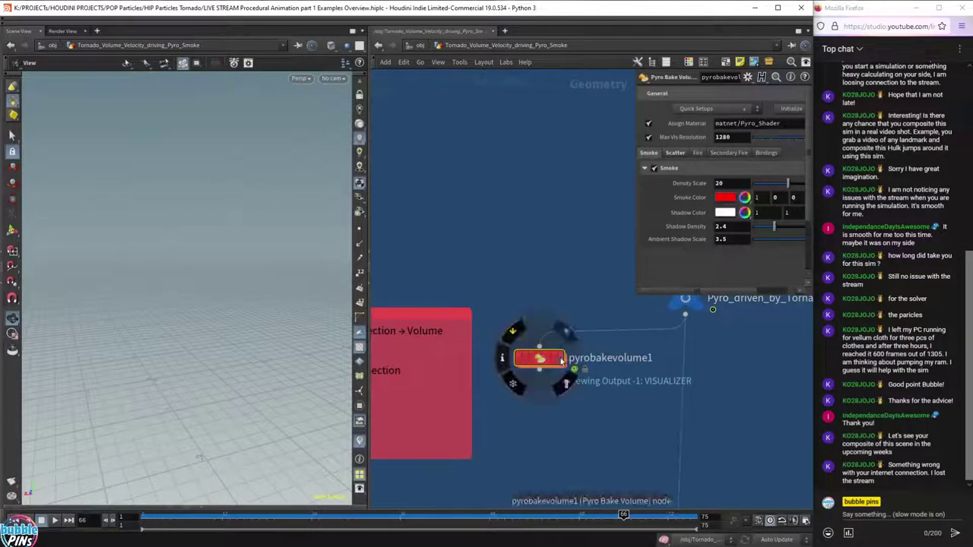
click(561, 361)
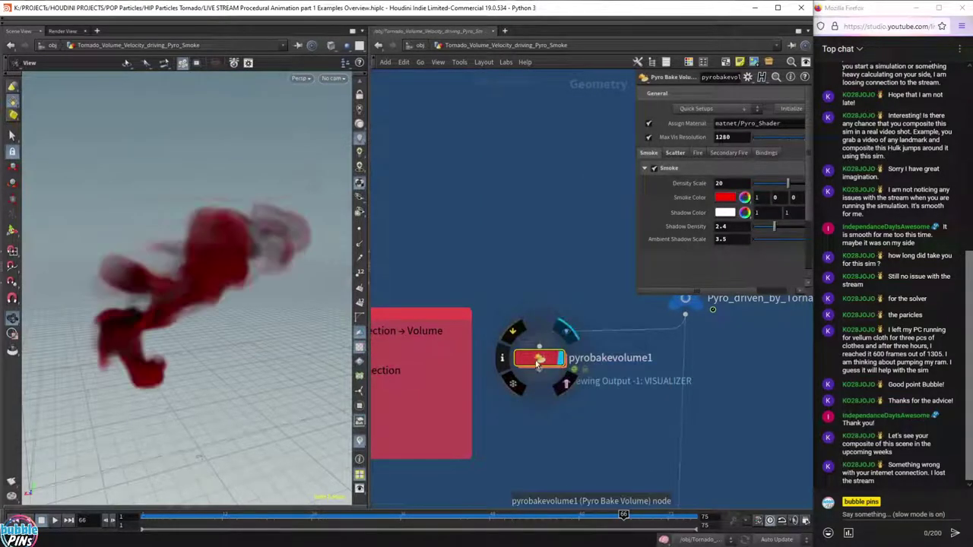
Bring the red display-settings note beside pyrobakevolume1 into view and open the viewport's Display Options window clear of the smoke.
middle_drag(563, 174, 522, 223)
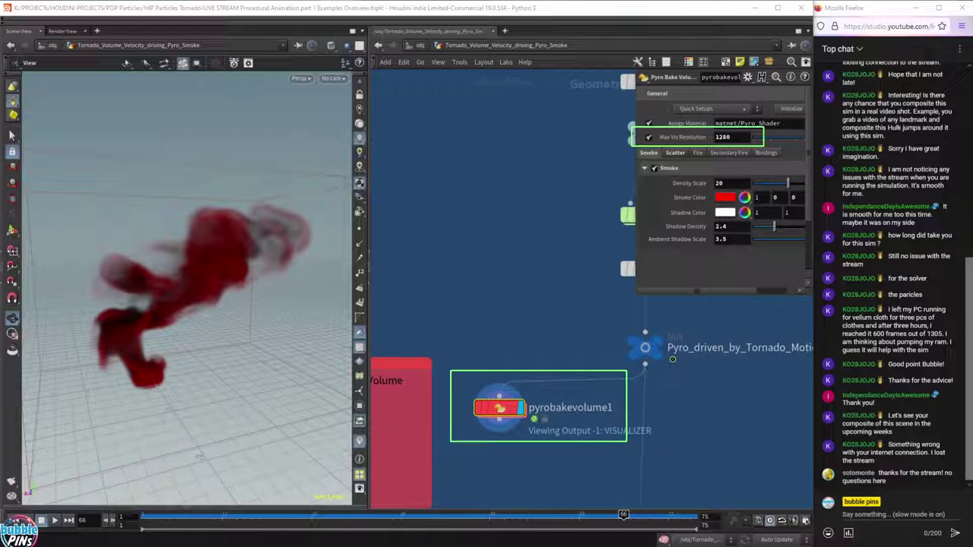
key(Escape)
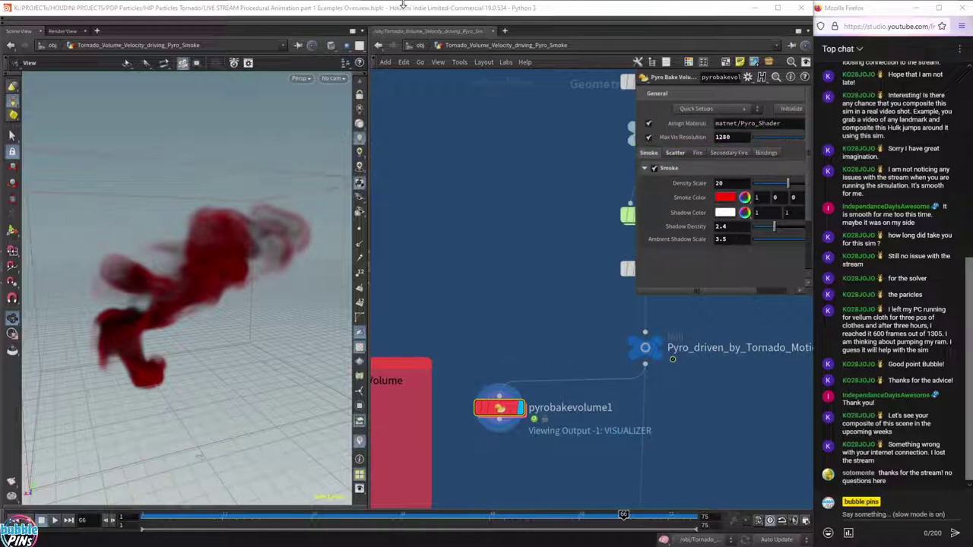
middle_drag(433, 272, 646, 246)
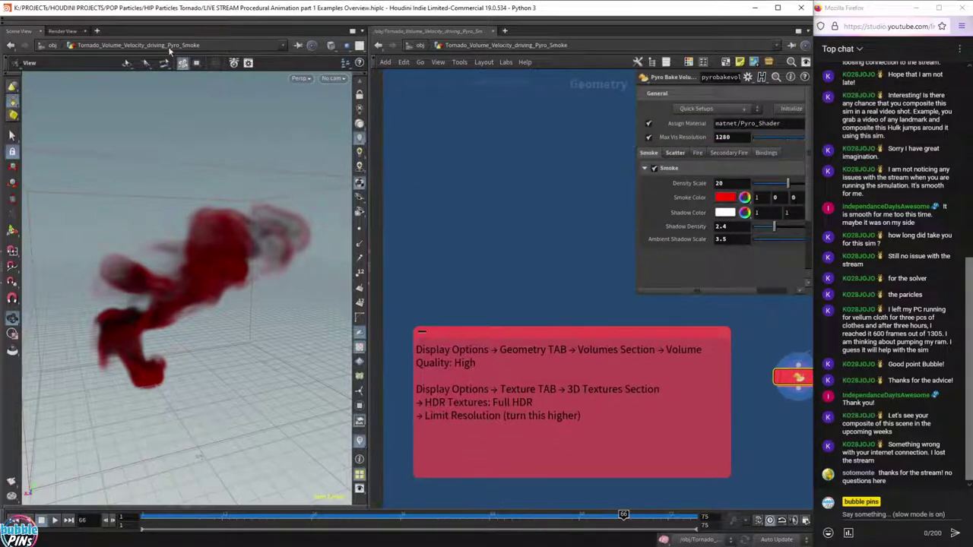
drag(213, 144, 261, 189)
drag(215, 142, 227, 216)
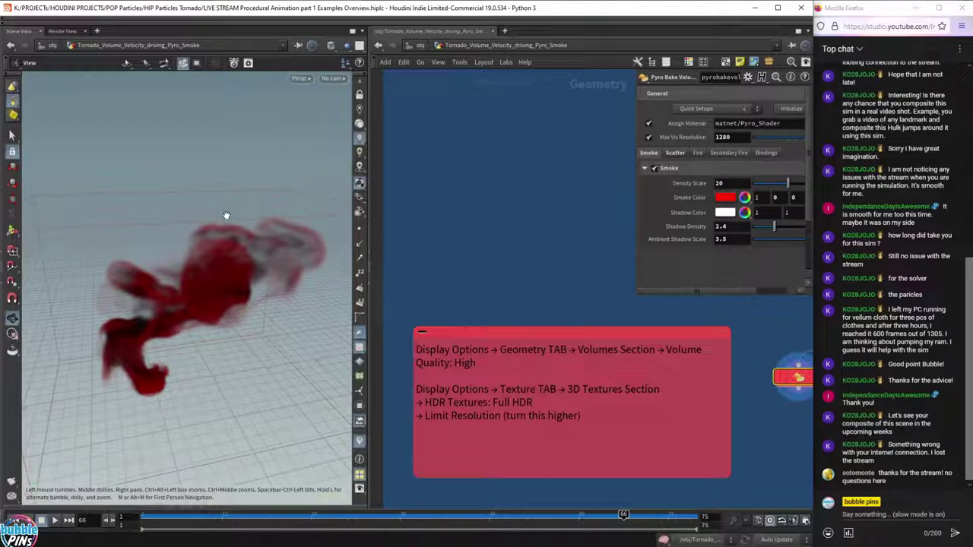
key(d)
drag(275, 158, 496, 39)
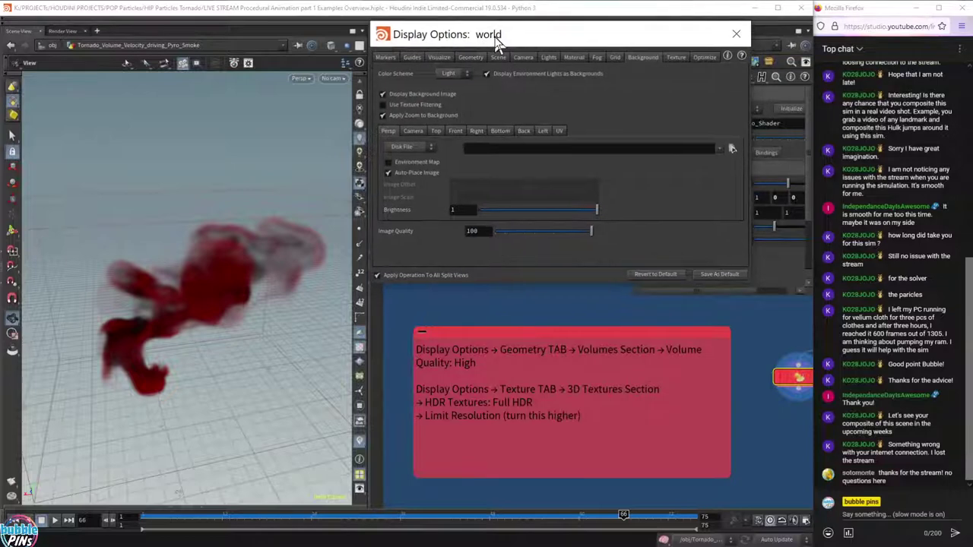
drag(146, 311, 191, 302)
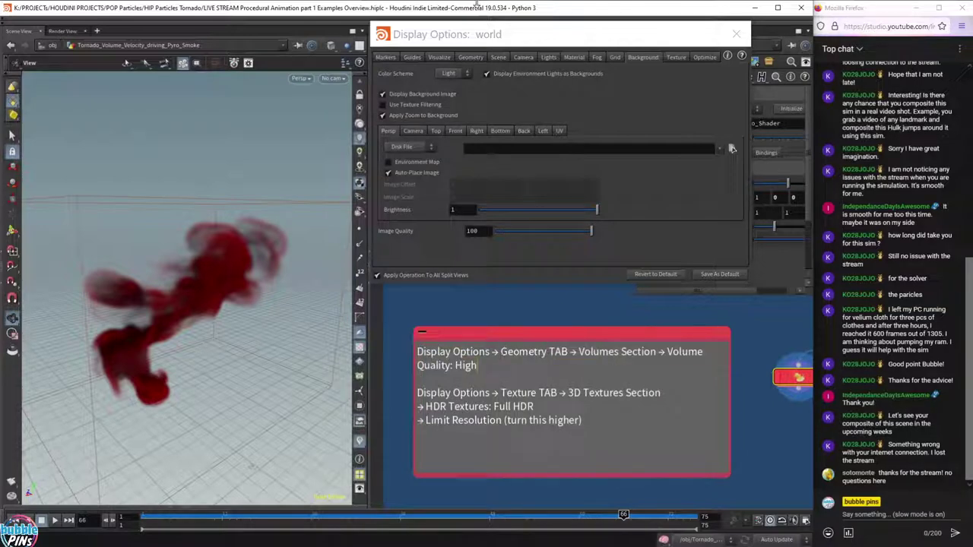
Set the viewport's Volume Quality to High in the geometry display options and check the smoke up close.
click(470, 58)
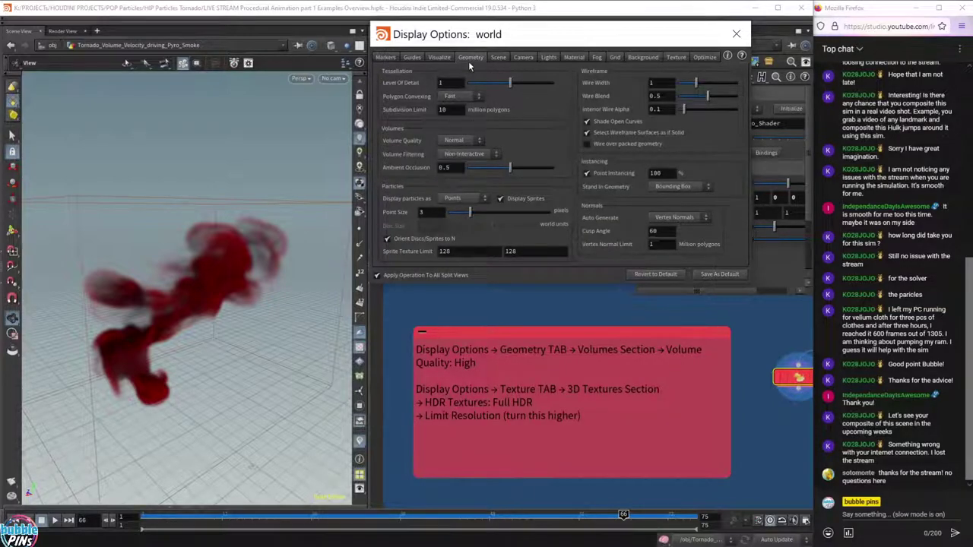
click(454, 141)
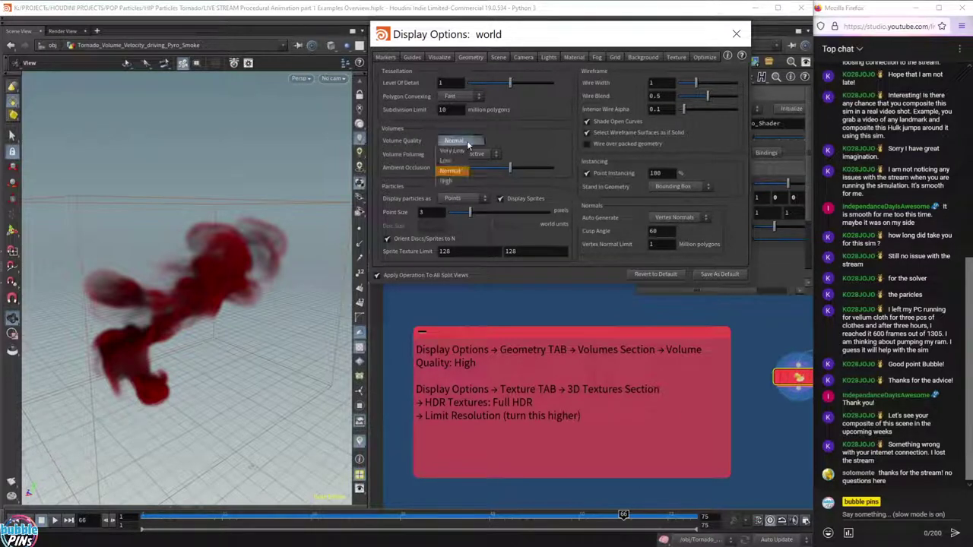
click(446, 184)
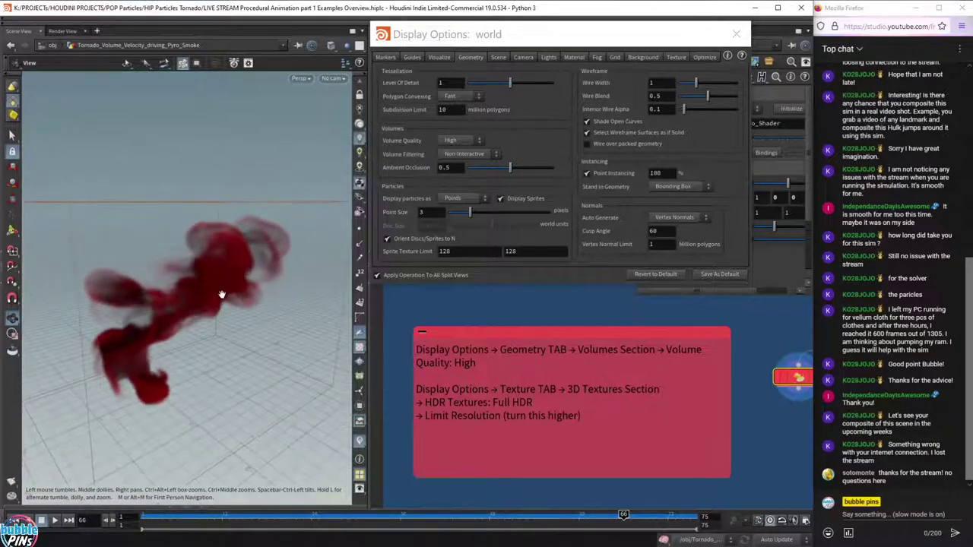
scroll(220, 293, up, 3)
right_drag(219, 289, 261, 248)
Switch Volume Quality between Normal and High to compare the smoke's look, ending on High.
click(456, 140)
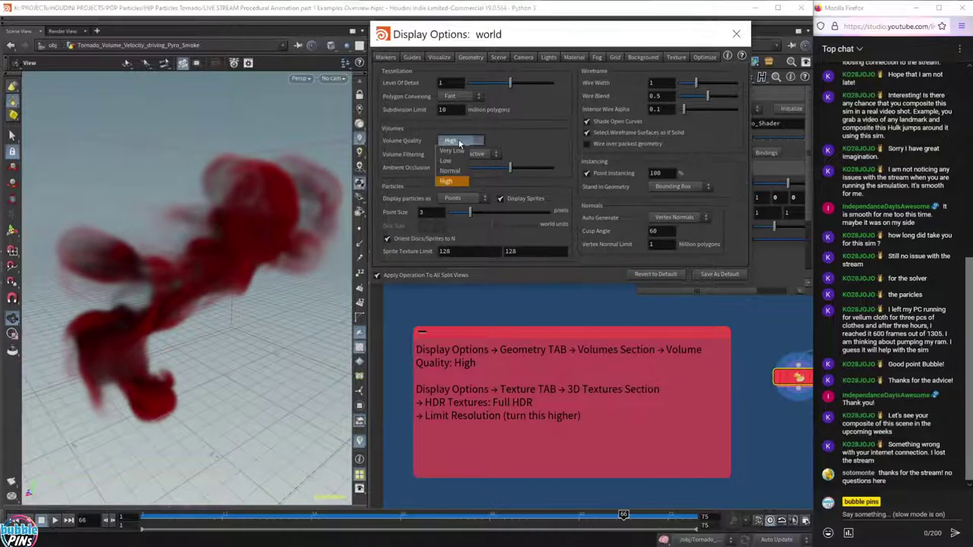
click(450, 172)
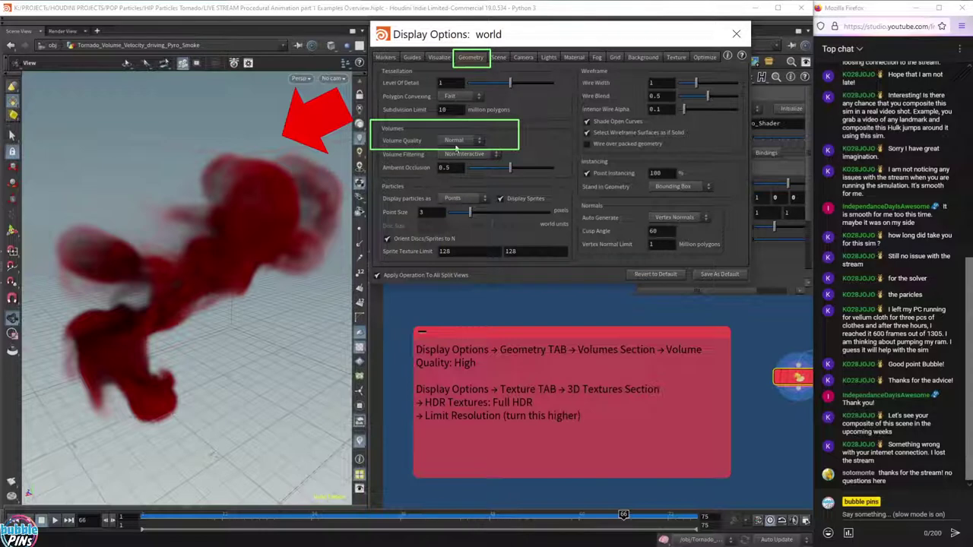
click(456, 142)
click(454, 180)
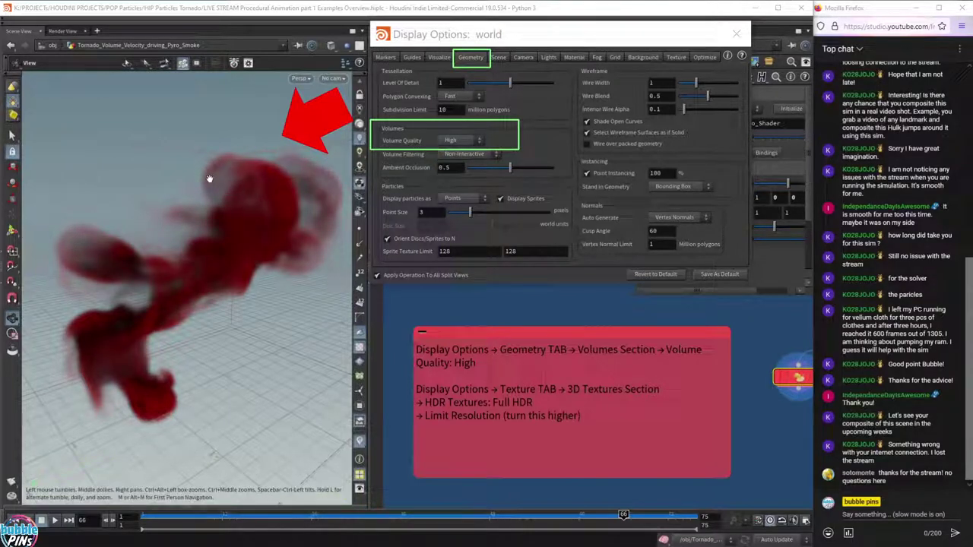
click(453, 140)
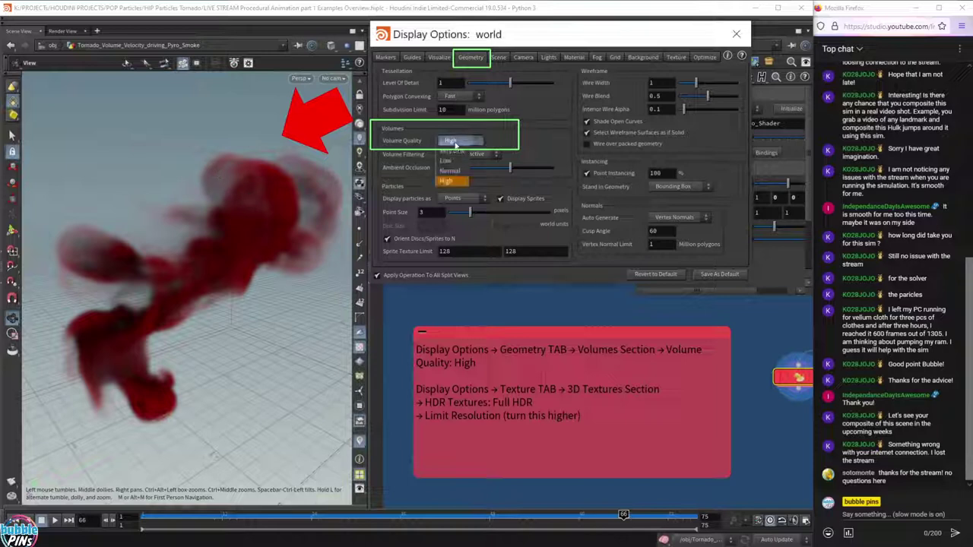
click(454, 163)
click(453, 140)
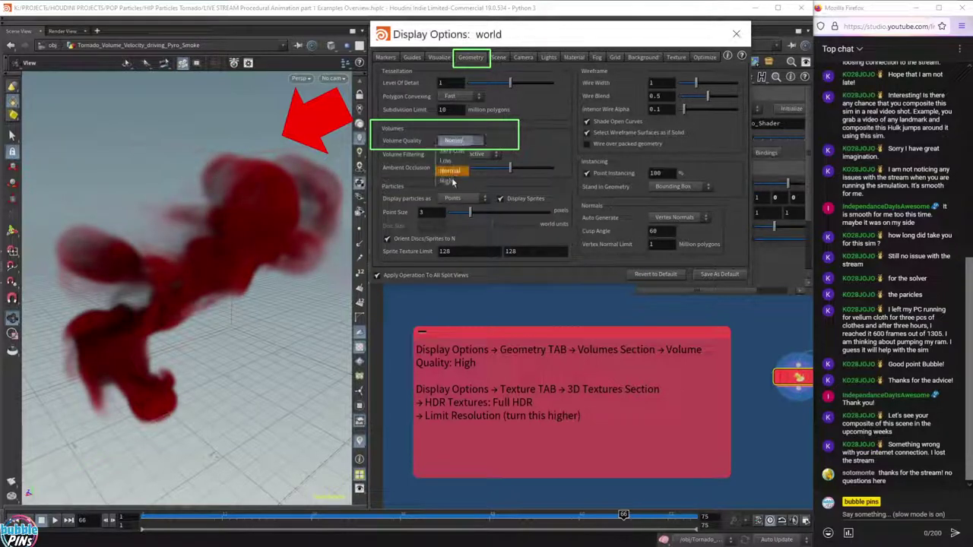
click(453, 180)
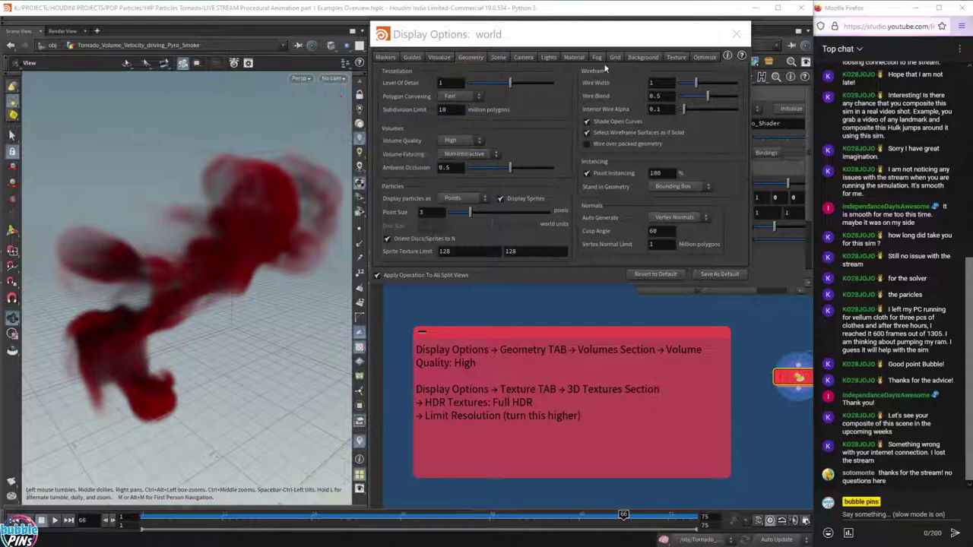
Raise the Limit Resolution for 3D textures to 2560 in all three dimensions.
click(675, 57)
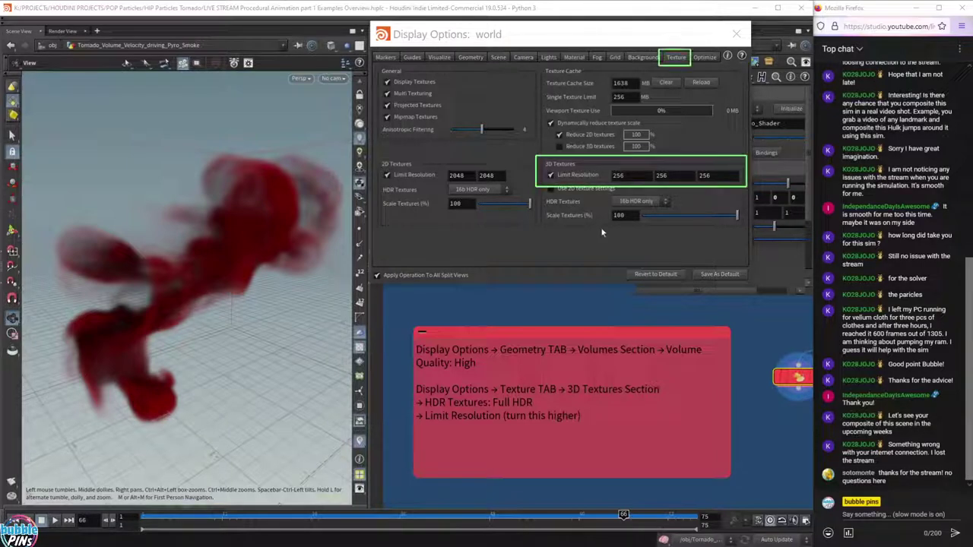
click(647, 175)
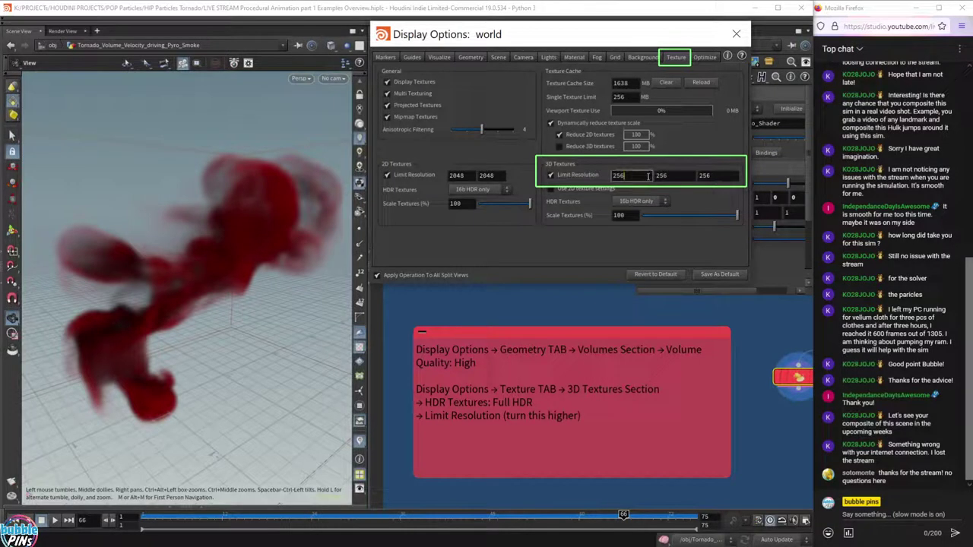
text(0)
click(676, 174)
text(0)
click(726, 179)
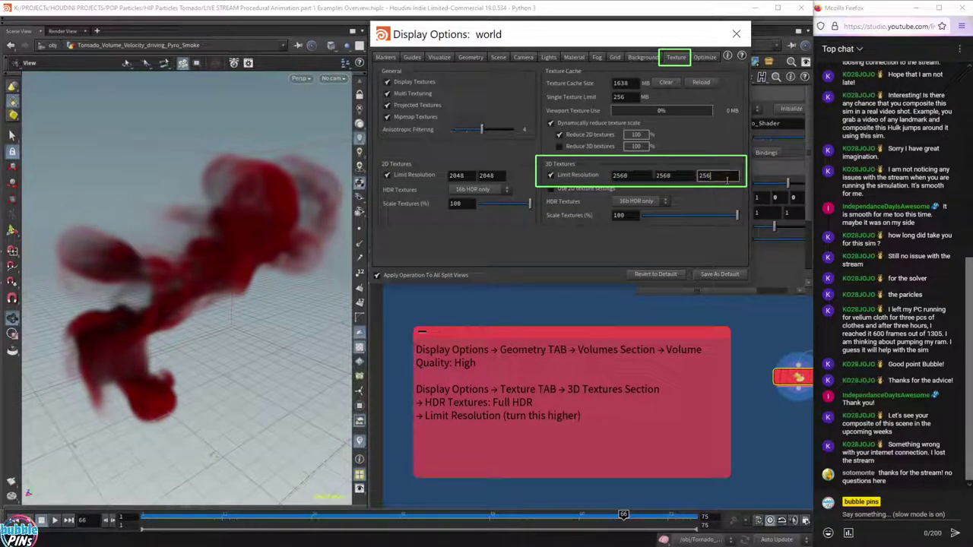
text(0)
key(Return)
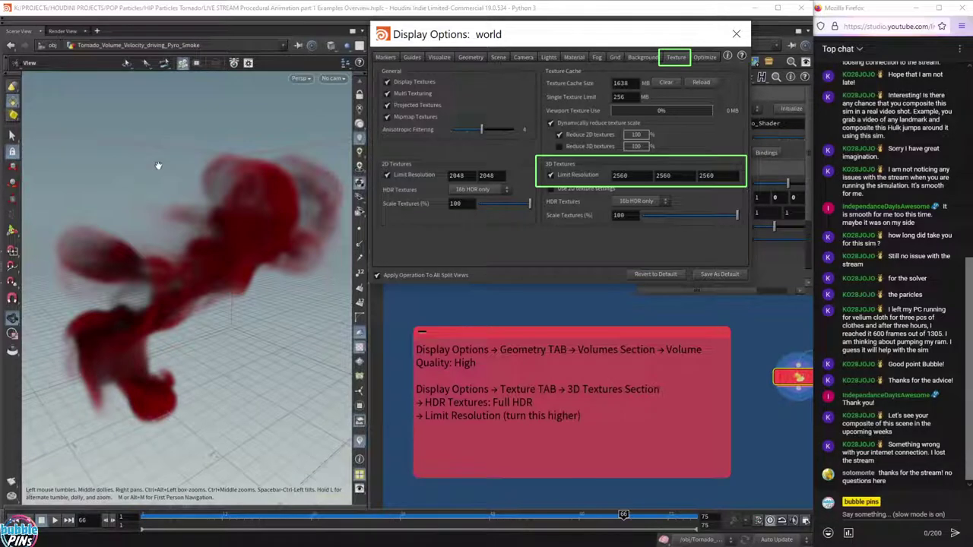
Set HDR Textures for 3D textures to Full HDR and close the Display Options.
click(624, 203)
click(624, 203)
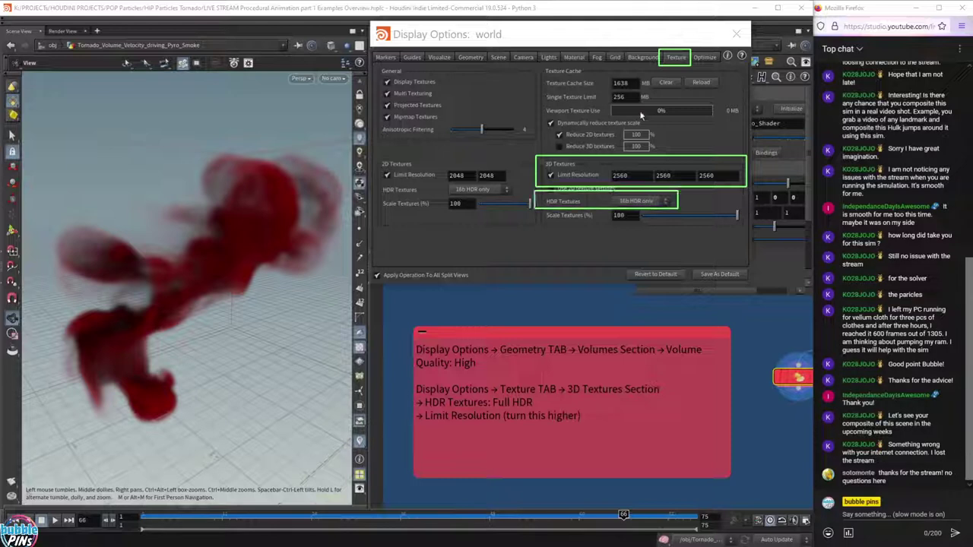
click(635, 199)
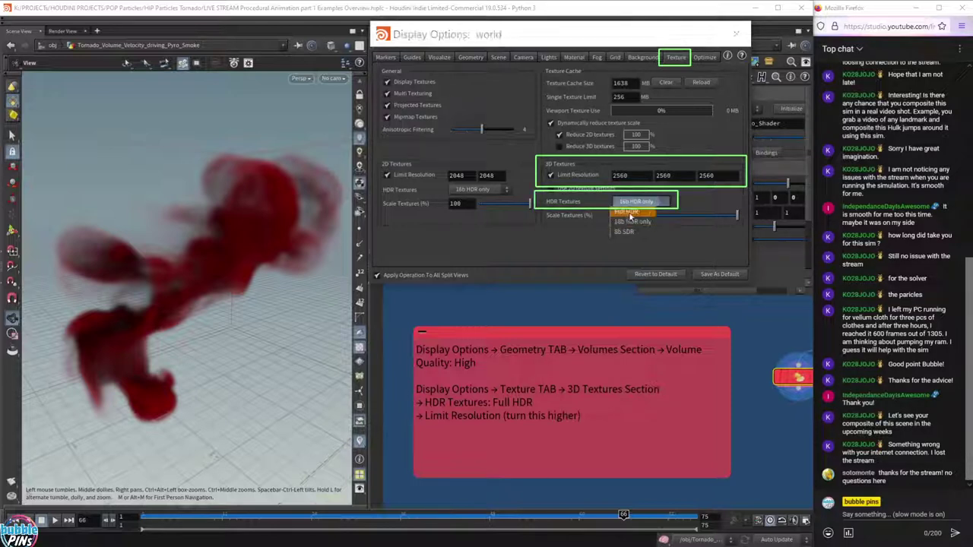
click(633, 217)
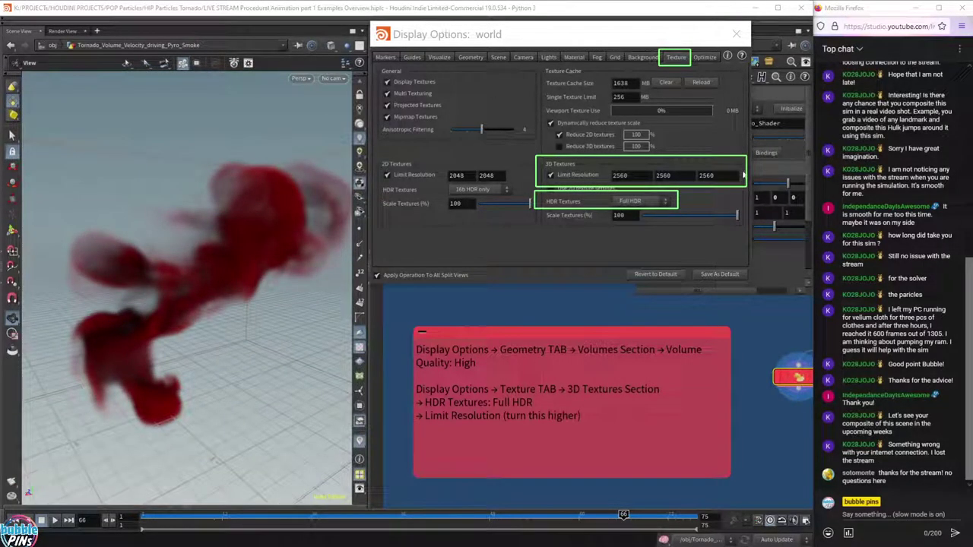
click(735, 33)
Go inside dopnet1 to check smokeobject1's division size and return to the Tornado_Volume_Velocity_driving_Pyro_Smoke network.
scroll(503, 228, down, 4)
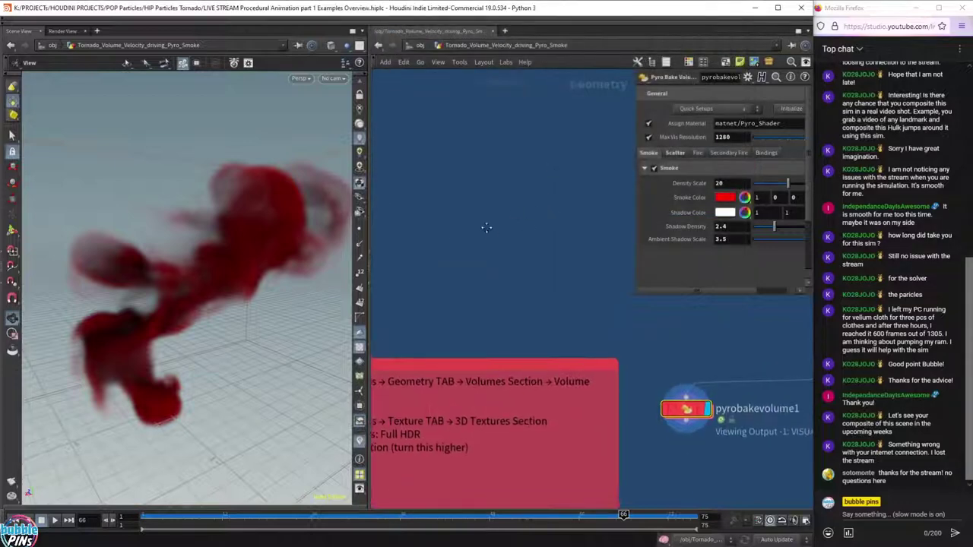
scroll(439, 215, up, 6)
click(551, 284)
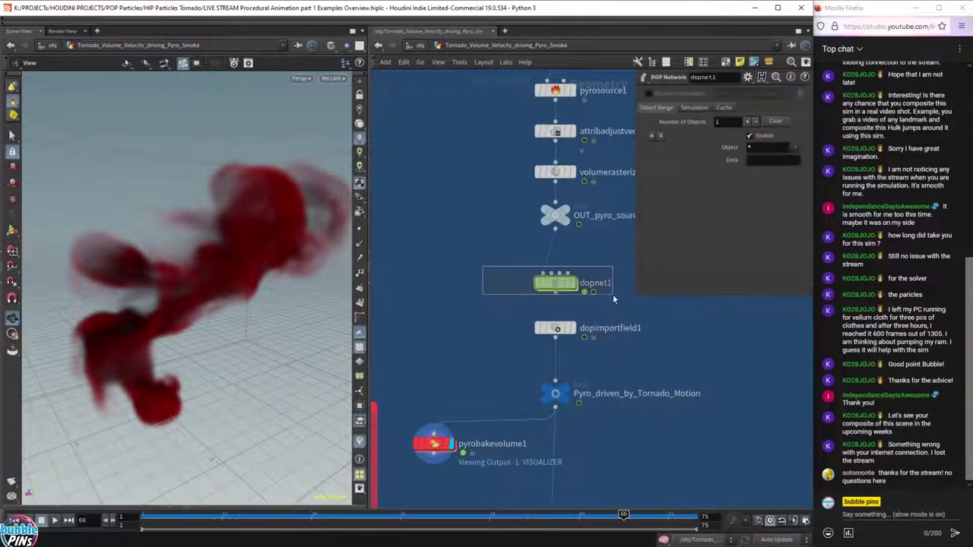
double_click(555, 287)
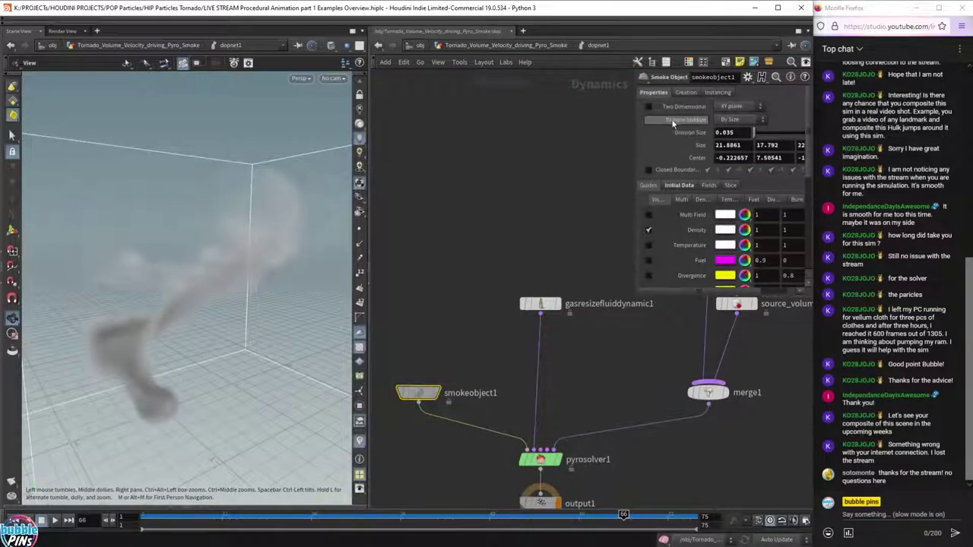
click(572, 48)
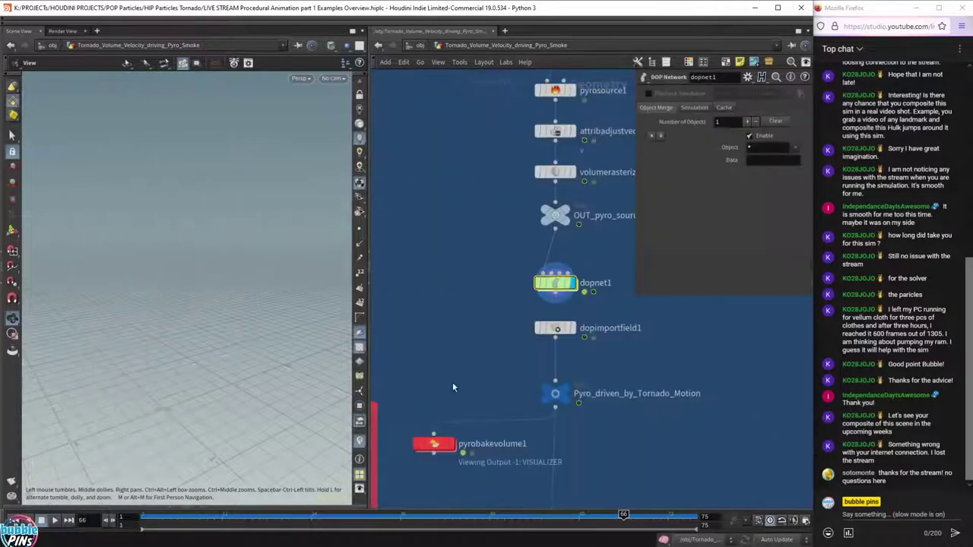
Select pyrobakevolume1 and make it the displayed node again to view the red smoke.
click(459, 410)
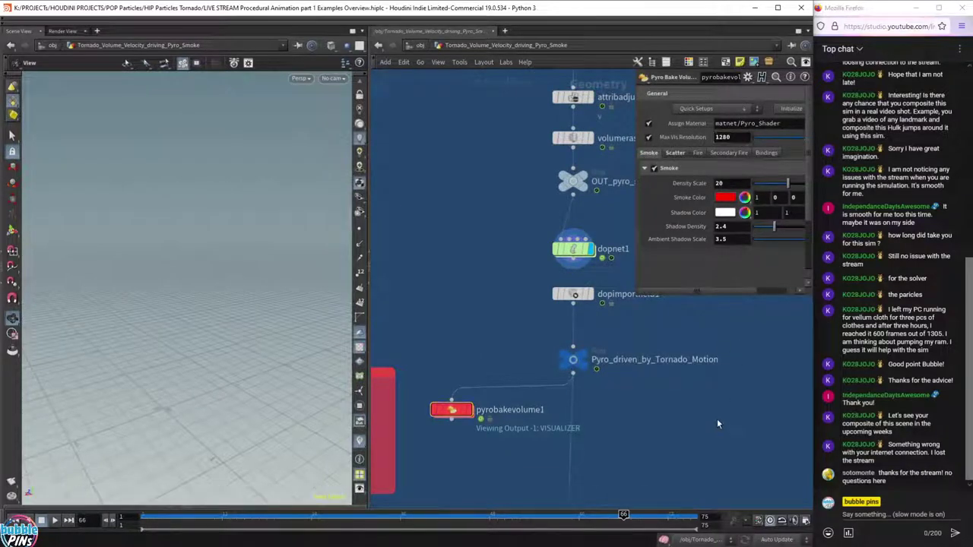
click(468, 410)
drag(239, 282, 220, 310)
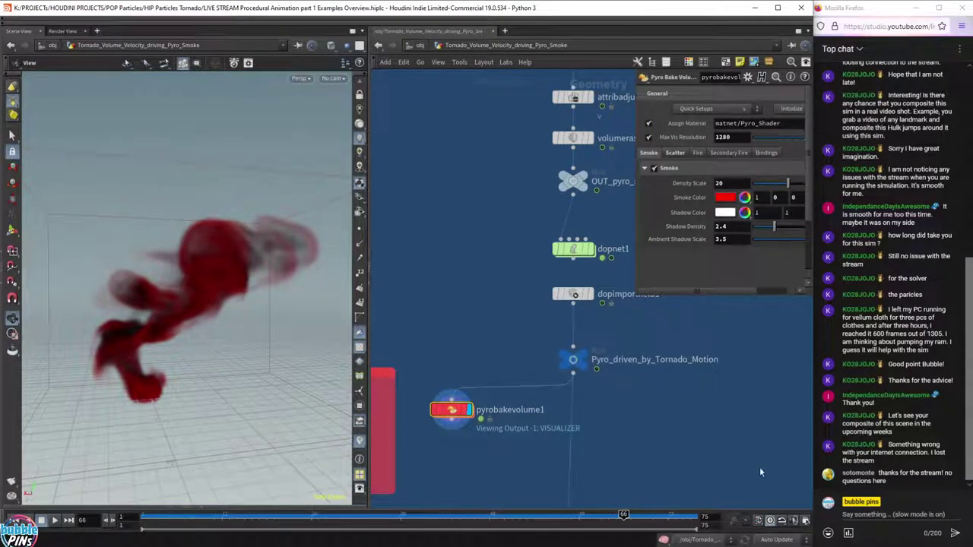
Switch to the Firefox live chat and read the latest viewer messages about the lost stream and the thanks.
click(927, 480)
drag(901, 445, 895, 468)
click(907, 467)
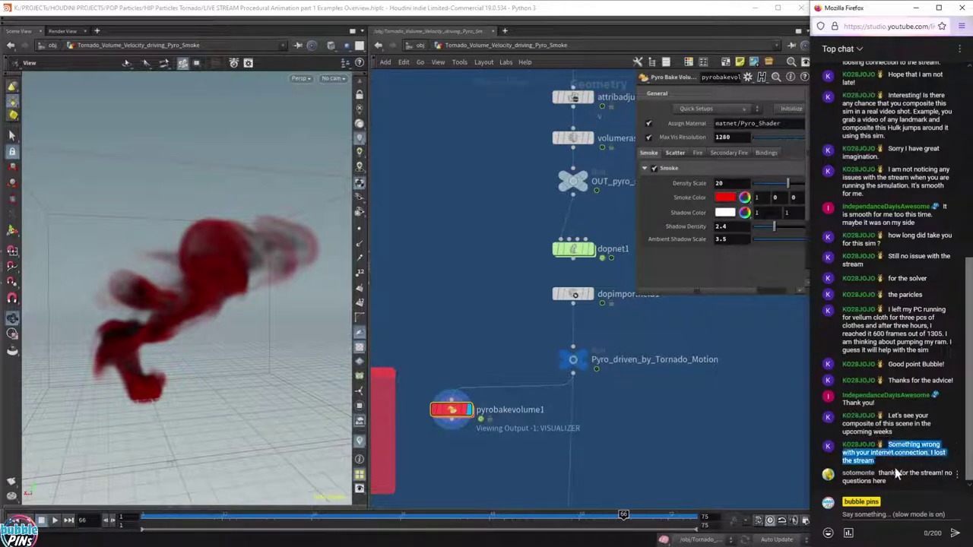
drag(261, 278, 302, 301)
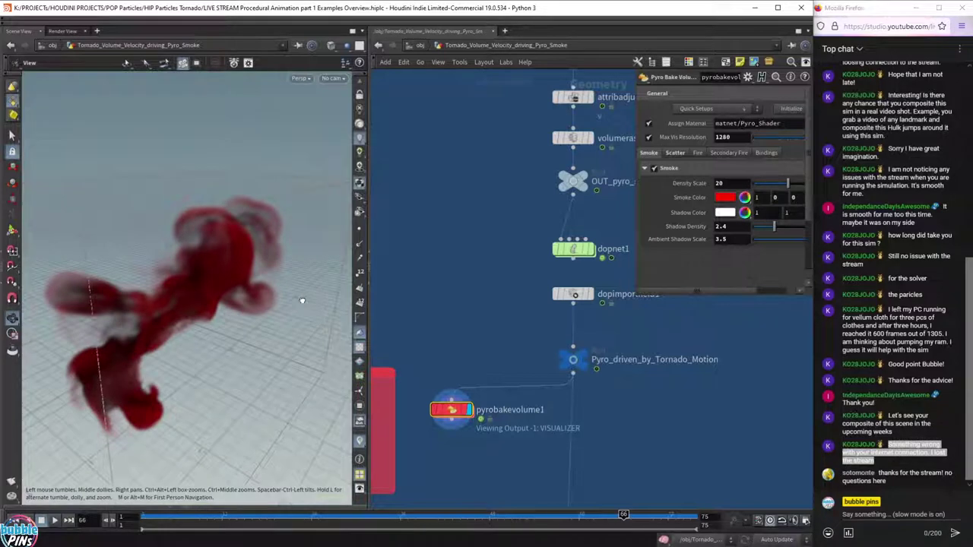
click(912, 453)
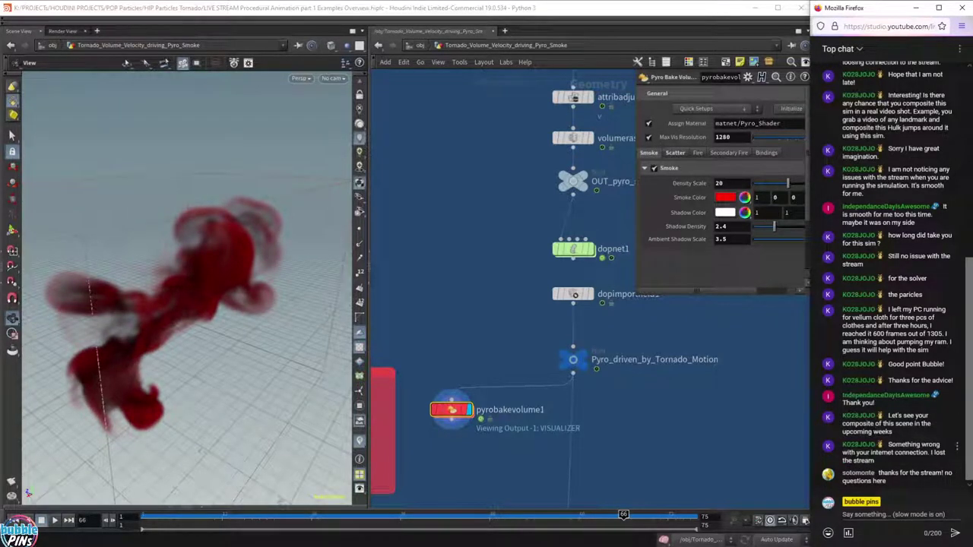
drag(888, 445, 914, 463)
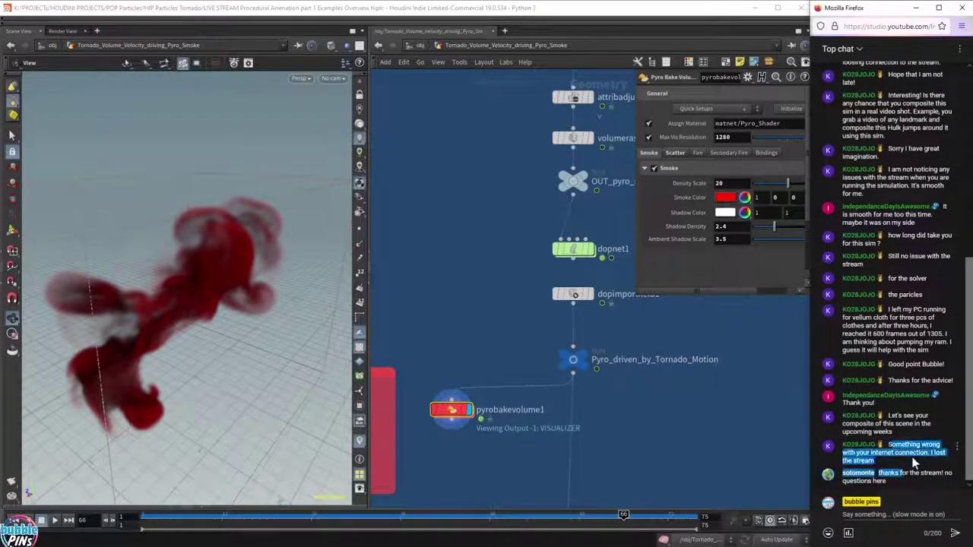
click(914, 464)
middle_drag(456, 350, 631, 335)
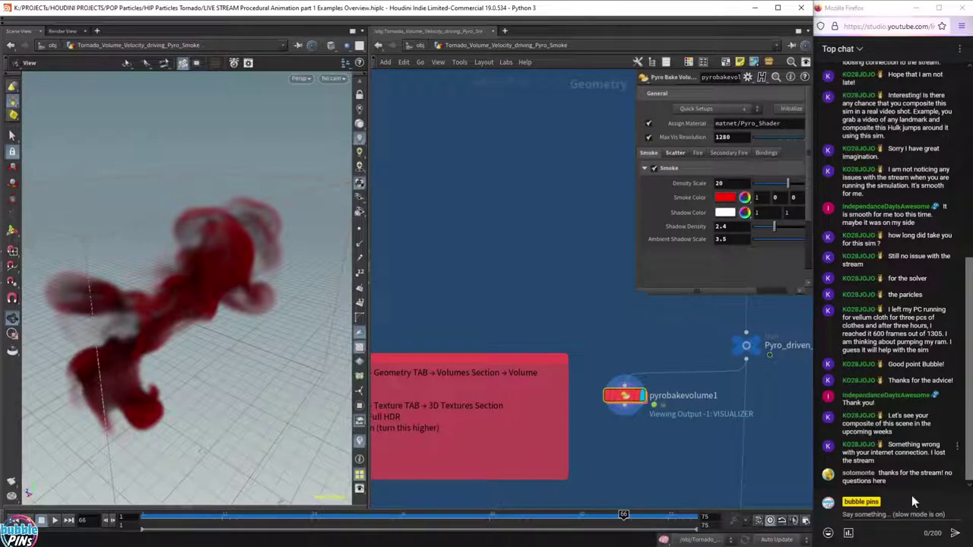
click(917, 467)
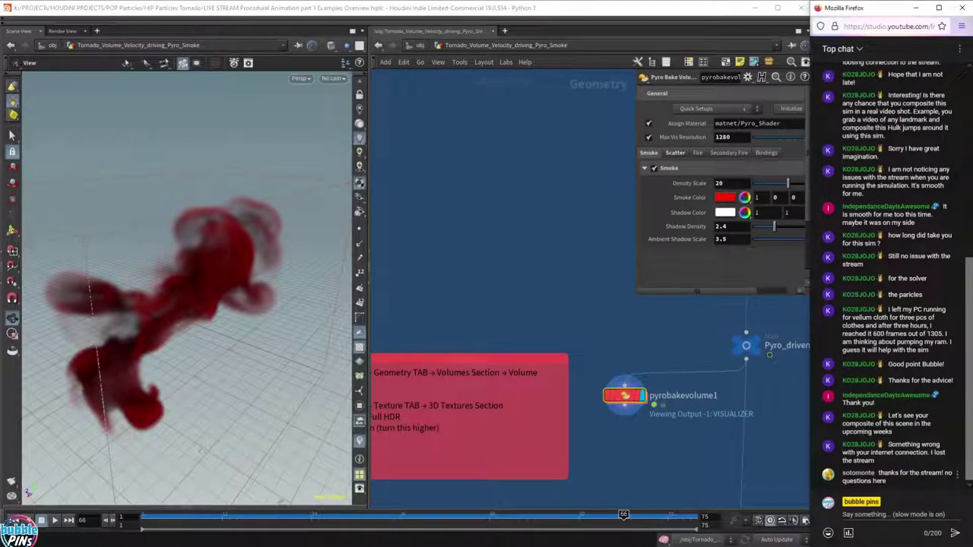
drag(882, 472, 895, 487)
click(915, 480)
drag(888, 445, 900, 459)
click(911, 463)
Return to Houdini, show an overview of the pyro network and select the red display-settings note.
scroll(606, 311, down, 5)
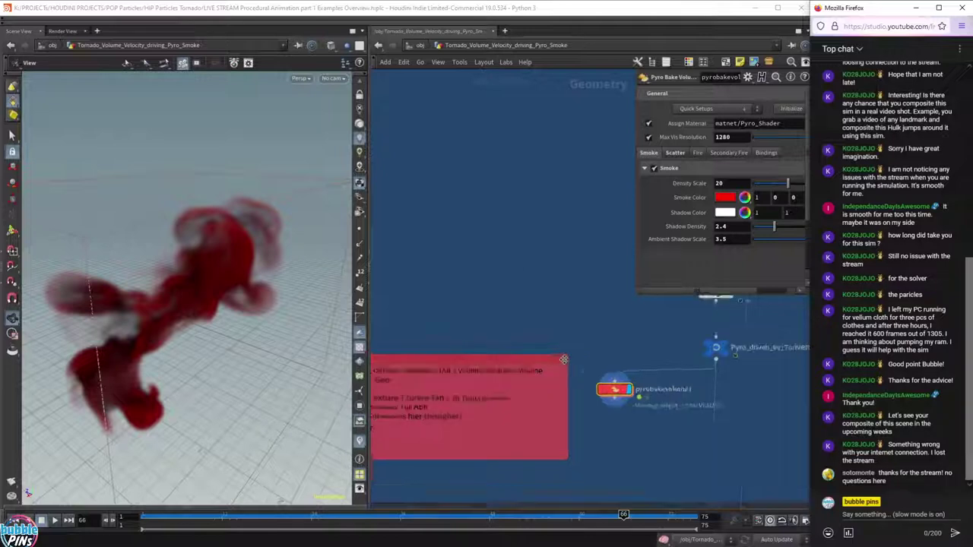
middle_drag(566, 347, 565, 348)
drag(589, 352, 513, 396)
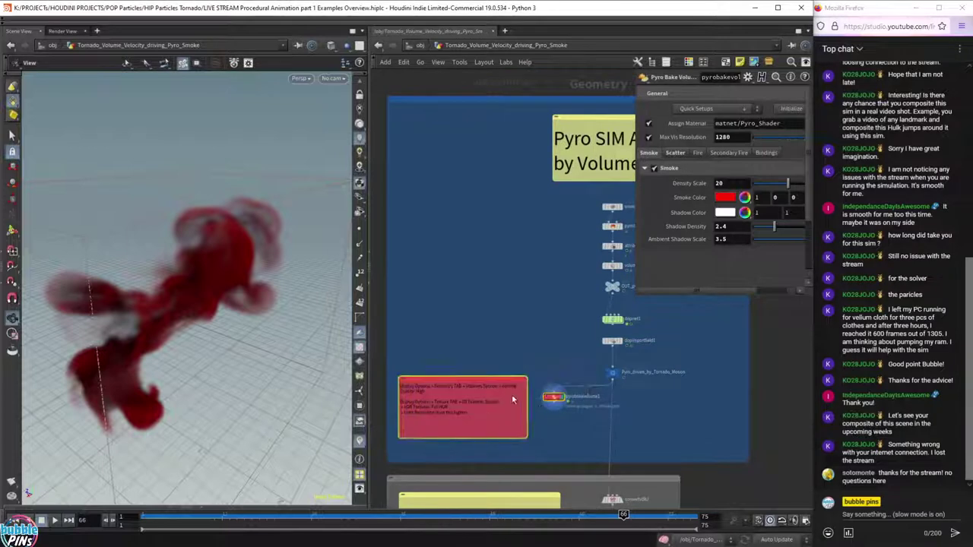